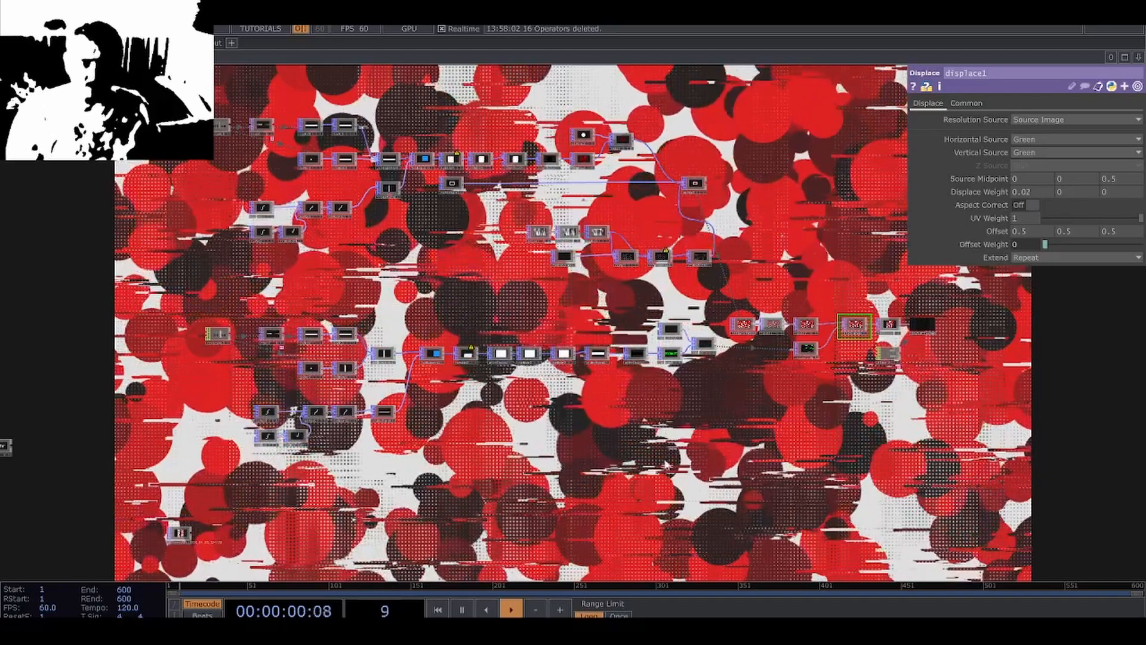
Select all the operators in the existing network and bypass them.
{"action": "left_click_drag", "start_coordinate": [654, 458], "coordinate": [632, 486]}
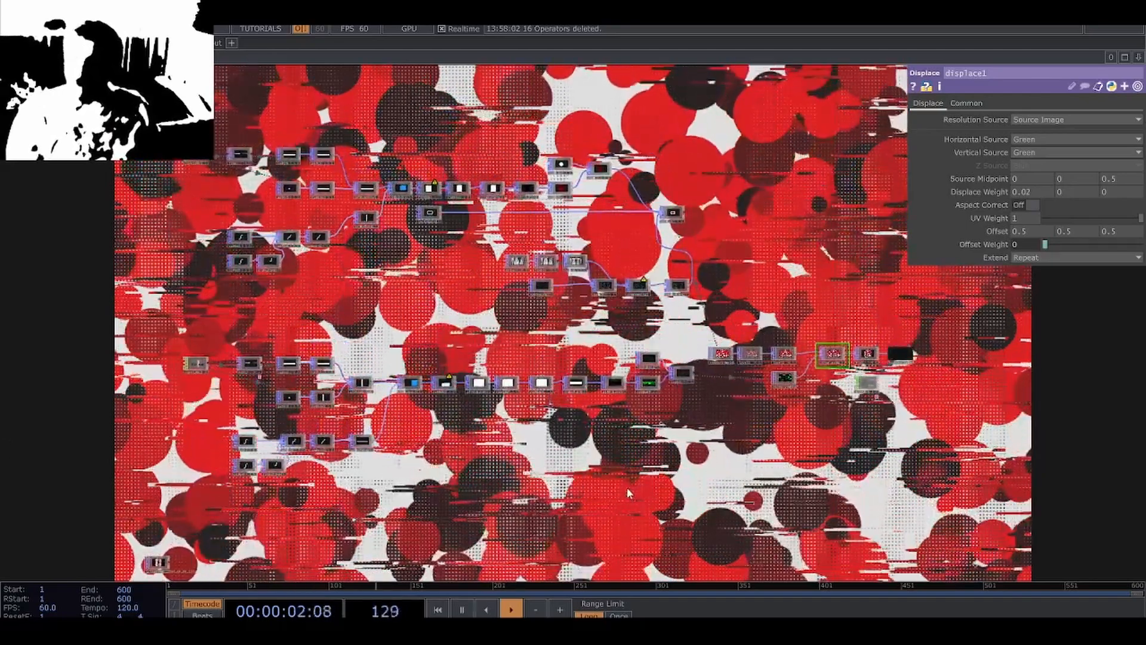
{"action": "scroll", "coordinate": [322, 426], "scroll_direction": "up", "scroll_amount": 3}
{"action": "scroll", "coordinate": [334, 430], "scroll_direction": "up", "scroll_amount": 1}
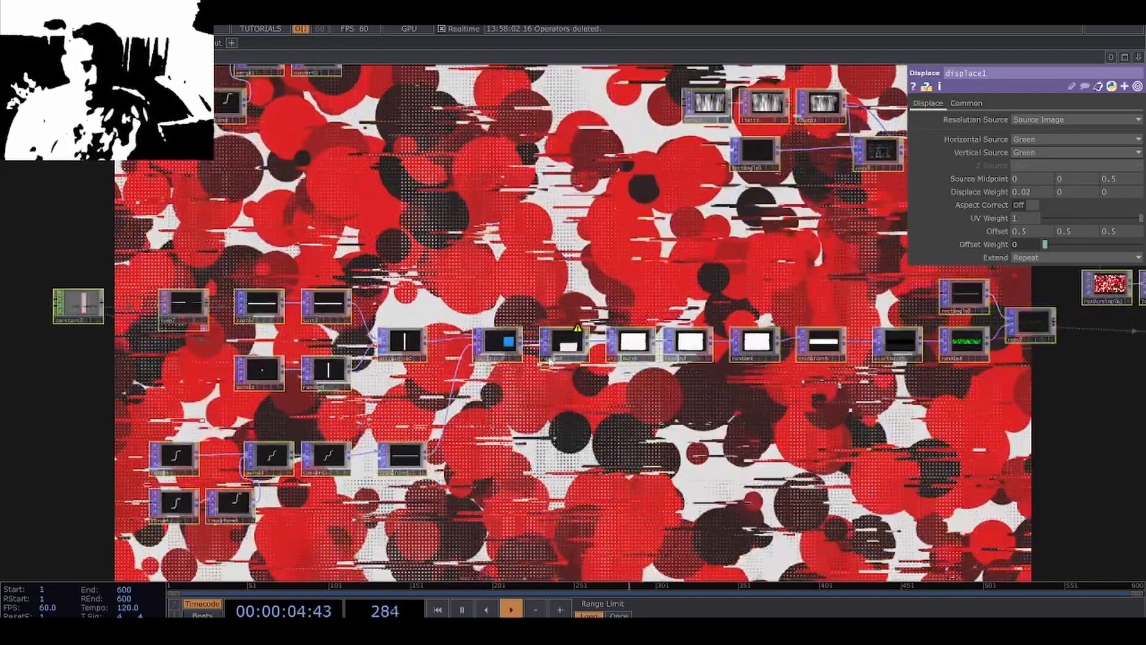
{"action": "scroll", "coordinate": [552, 350], "scroll_direction": "up", "scroll_amount": 5}
{"action": "left_click", "coordinate": [539, 331]}
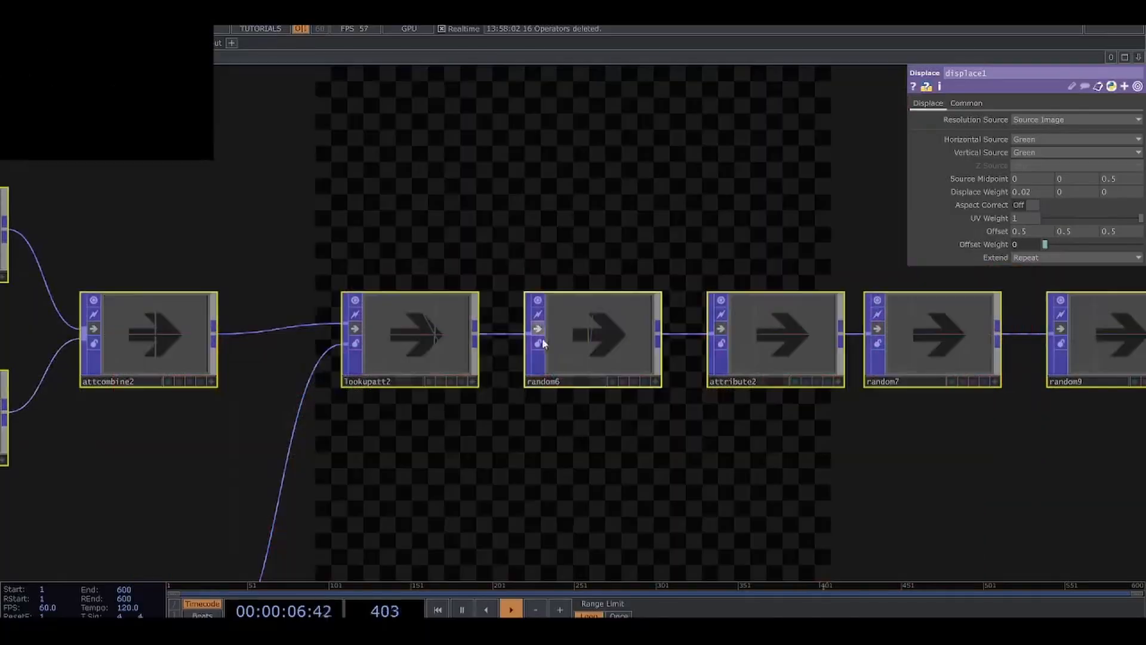
Locate the Screenshot_2026_04_20_124126 operator below the network and disable its bypass to show the reference image.
{"action": "scroll", "coordinate": [598, 475], "scroll_direction": "down", "scroll_amount": 3}
{"action": "left_click_drag", "start_coordinate": [598, 481], "coordinate": [626, 351]}
{"action": "scroll", "coordinate": [626, 322], "scroll_direction": "down", "scroll_amount": 5}
{"action": "scroll", "coordinate": [383, 504], "scroll_direction": "up", "scroll_amount": 3}
{"action": "left_click_drag", "start_coordinate": [383, 504], "coordinate": [399, 422]}
{"action": "scroll", "coordinate": [398, 423], "scroll_direction": "up", "scroll_amount": 1}
{"action": "scroll", "coordinate": [286, 393], "scroll_direction": "up", "scroll_amount": 7}
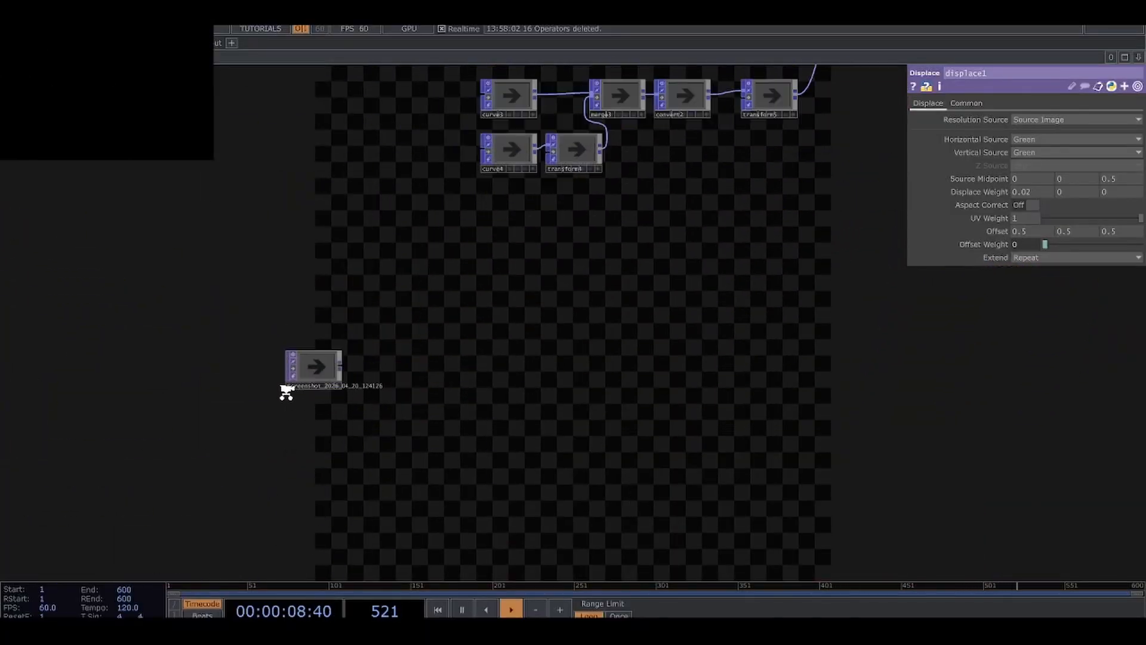
{"action": "left_click_drag", "start_coordinate": [475, 380], "coordinate": [501, 467]}
Examine the reference poster's circles, glitch lines and dot textures up close, and bypass its image operator again.
{"action": "scroll", "coordinate": [360, 420], "scroll_direction": "up", "scroll_amount": 5}
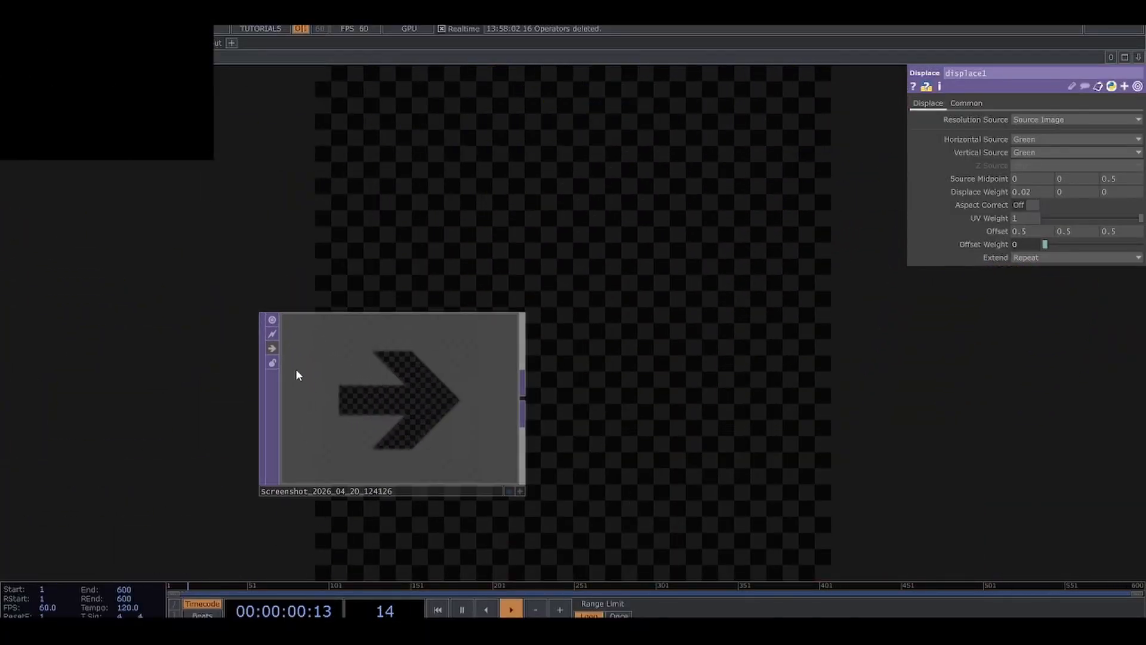
{"action": "left_click", "coordinate": [273, 348]}
{"action": "scroll", "coordinate": [384, 441], "scroll_direction": "up", "scroll_amount": 5}
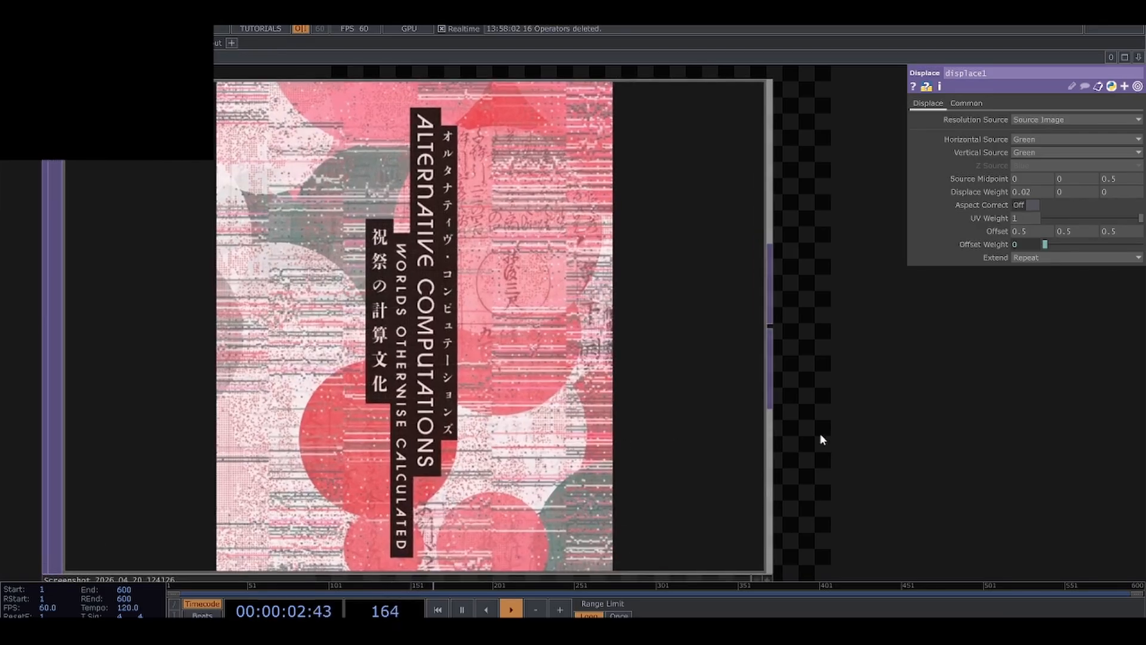
{"action": "left_click_drag", "start_coordinate": [821, 440], "coordinate": [887, 440]}
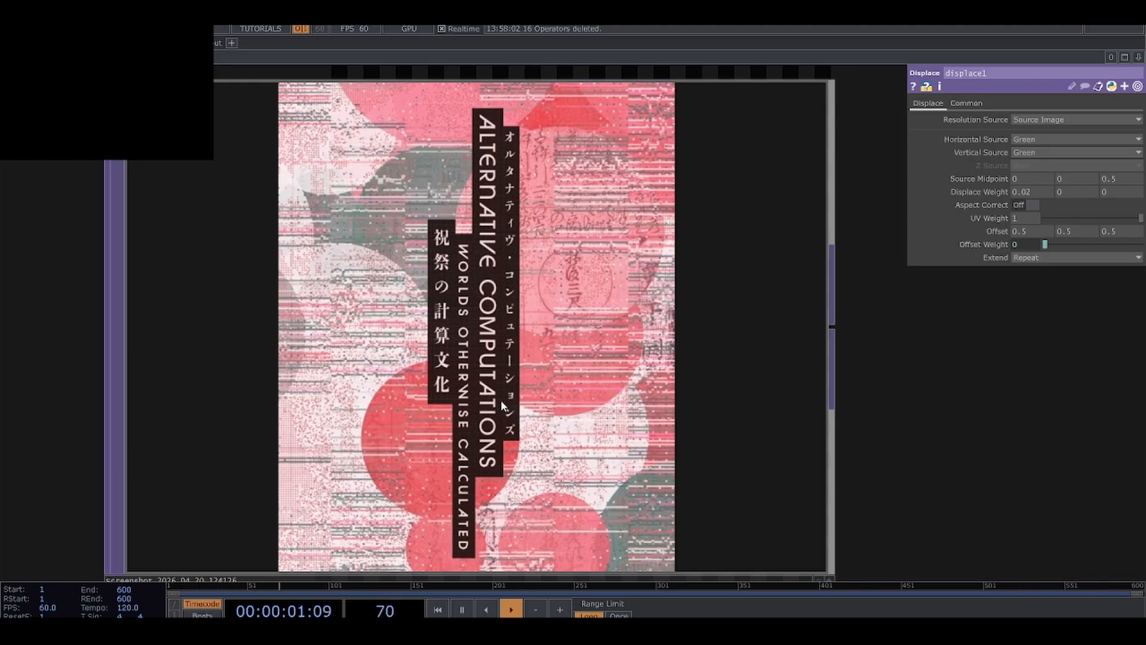
{"action": "scroll", "coordinate": [545, 397], "scroll_direction": "down", "scroll_amount": 2}
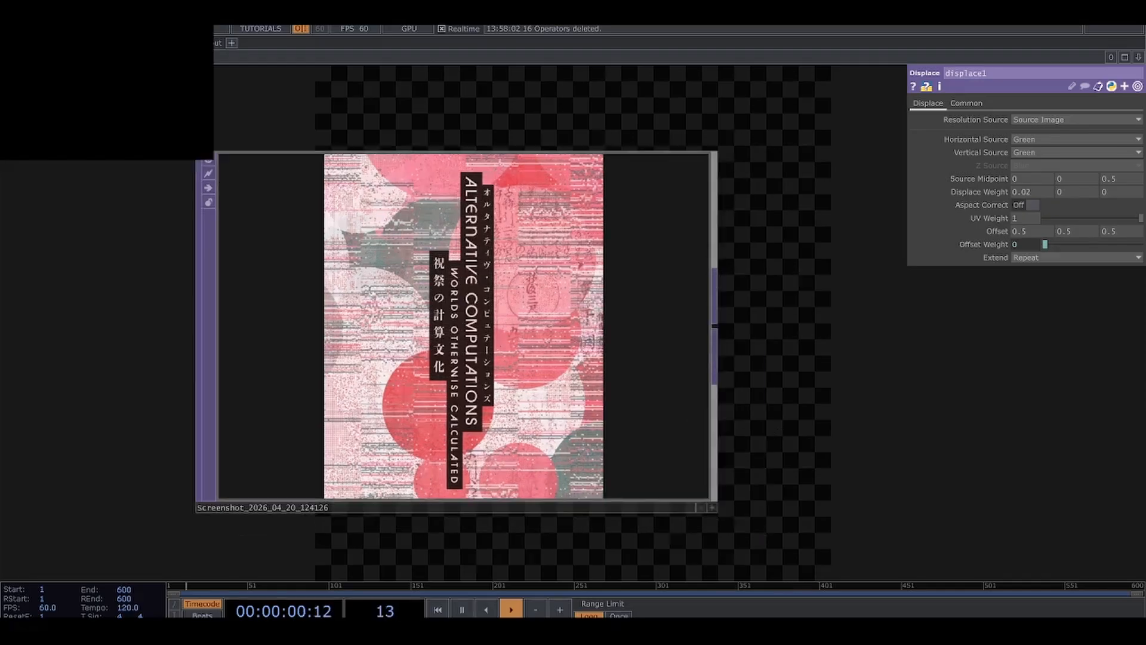
{"action": "scroll", "coordinate": [519, 421], "scroll_direction": "up", "scroll_amount": 2}
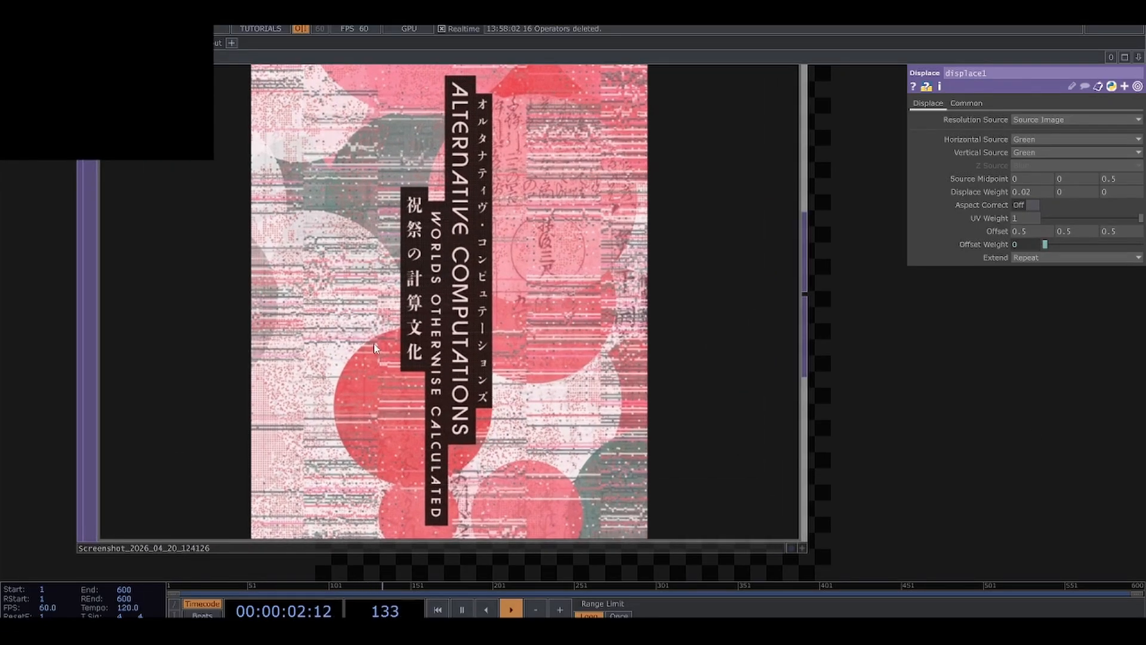
{"action": "left_click_drag", "start_coordinate": [855, 319], "coordinate": [867, 363]}
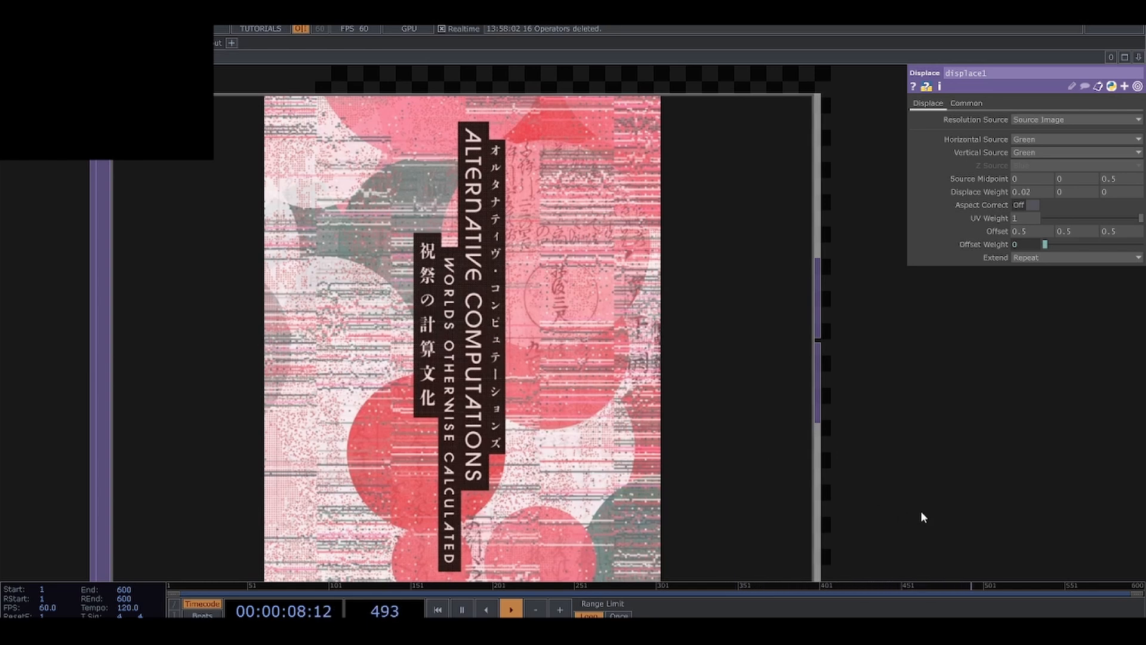
{"action": "scroll", "coordinate": [520, 426], "scroll_direction": "up", "scroll_amount": 2}
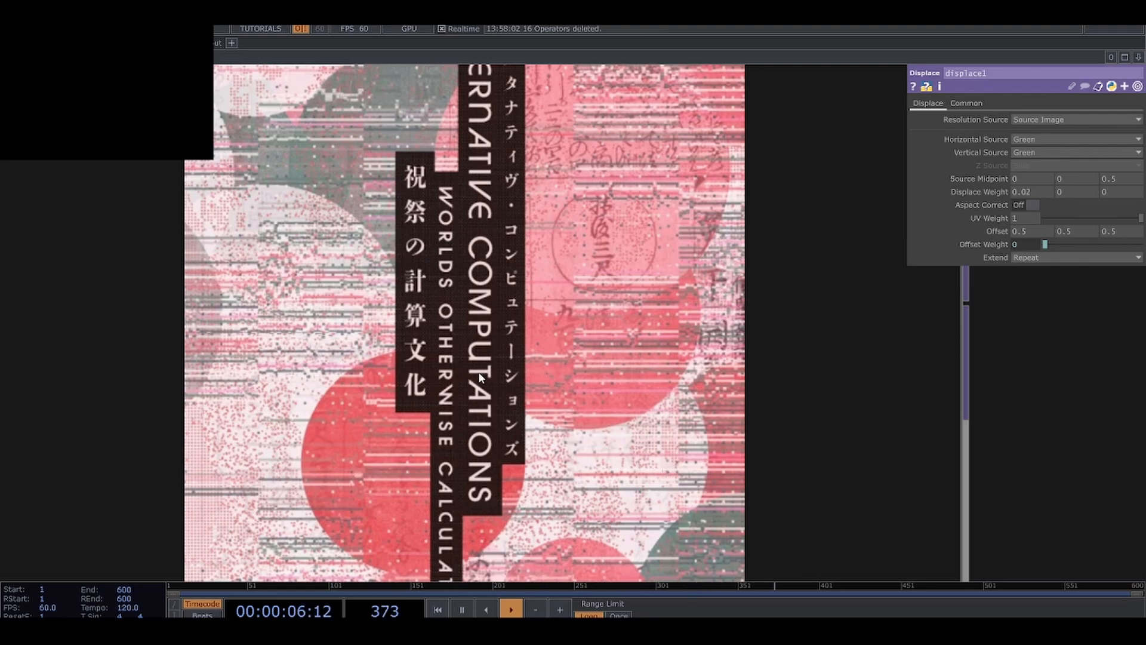
{"action": "scroll", "coordinate": [315, 378], "scroll_direction": "down", "scroll_amount": 1}
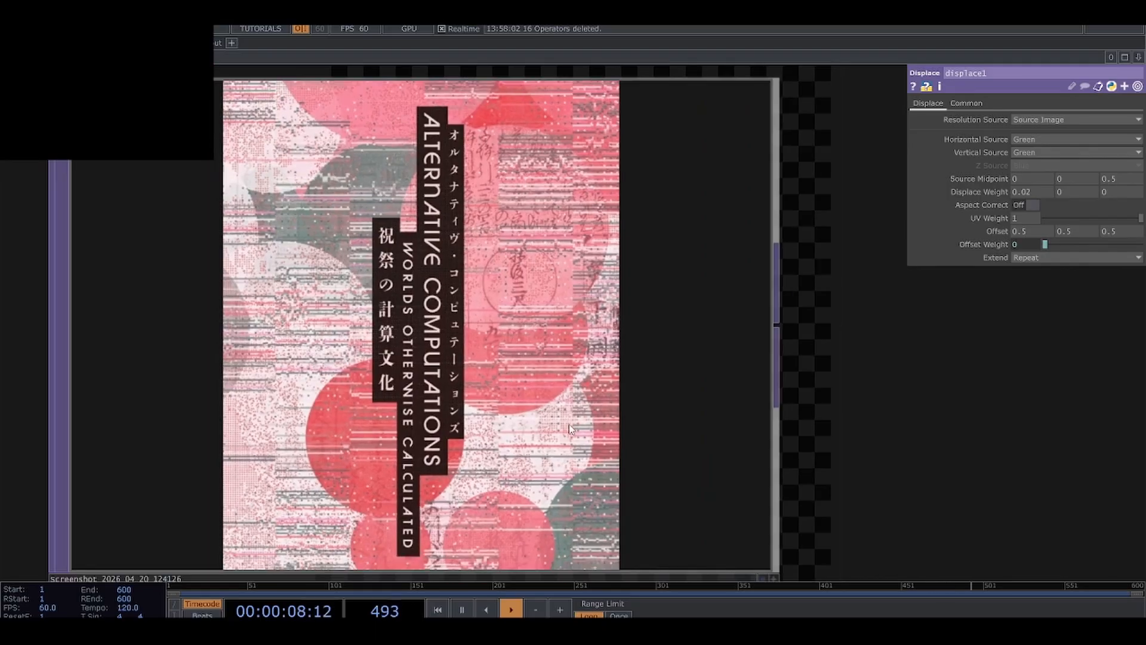
{"action": "scroll", "coordinate": [508, 387], "scroll_direction": "up", "scroll_amount": 6}
{"action": "scroll", "coordinate": [542, 413], "scroll_direction": "down", "scroll_amount": 6}
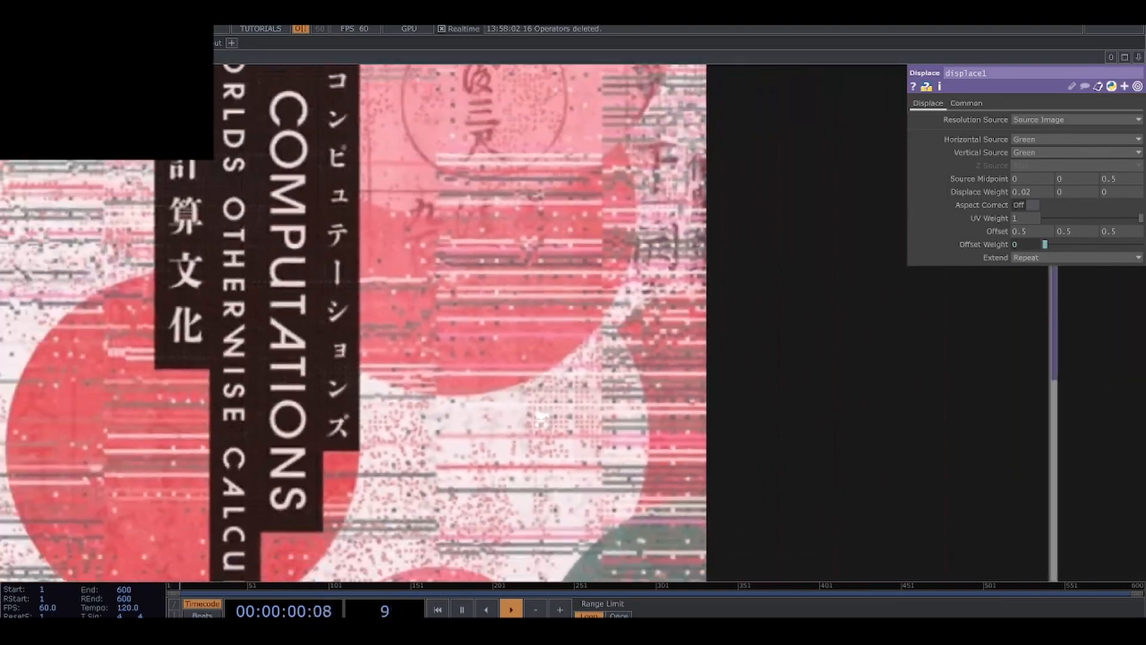
{"action": "scroll", "coordinate": [528, 401], "scroll_direction": "down", "scroll_amount": 1}
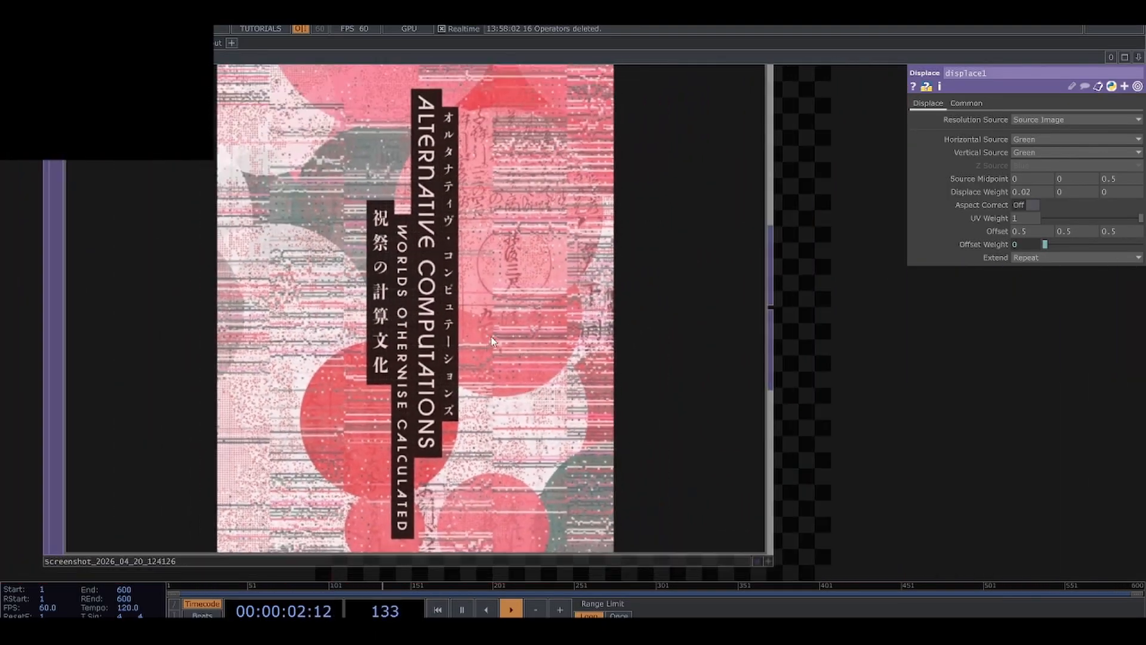
{"action": "left_click_drag", "start_coordinate": [790, 342], "coordinate": [801, 371]}
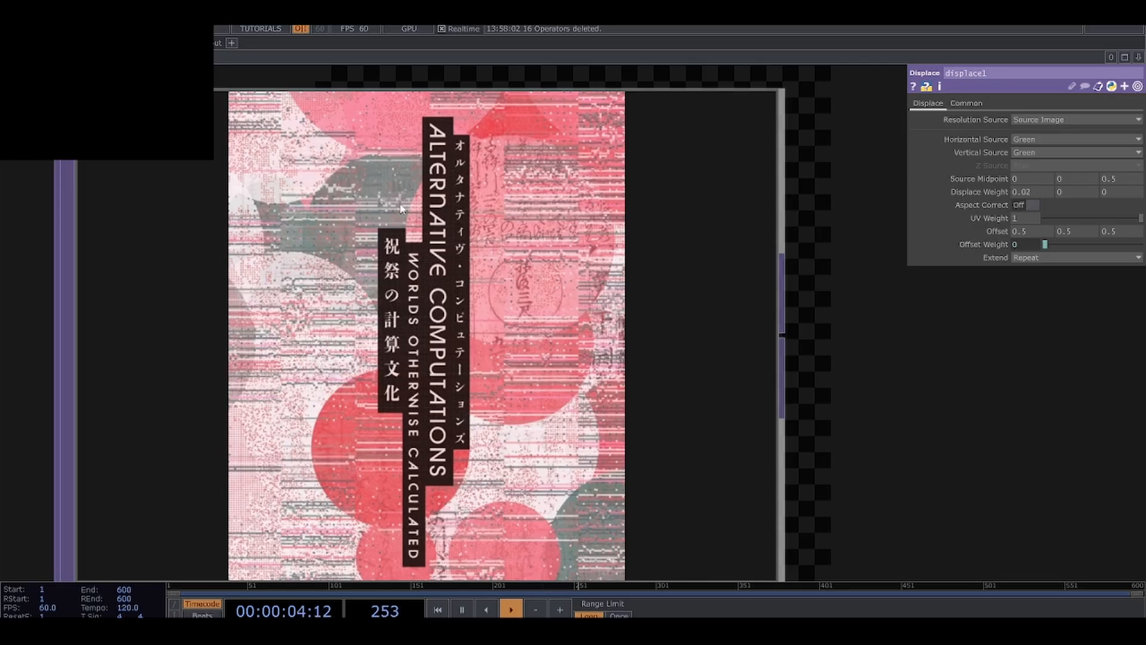
{"action": "scroll", "coordinate": [465, 358], "scroll_direction": "down", "scroll_amount": 8}
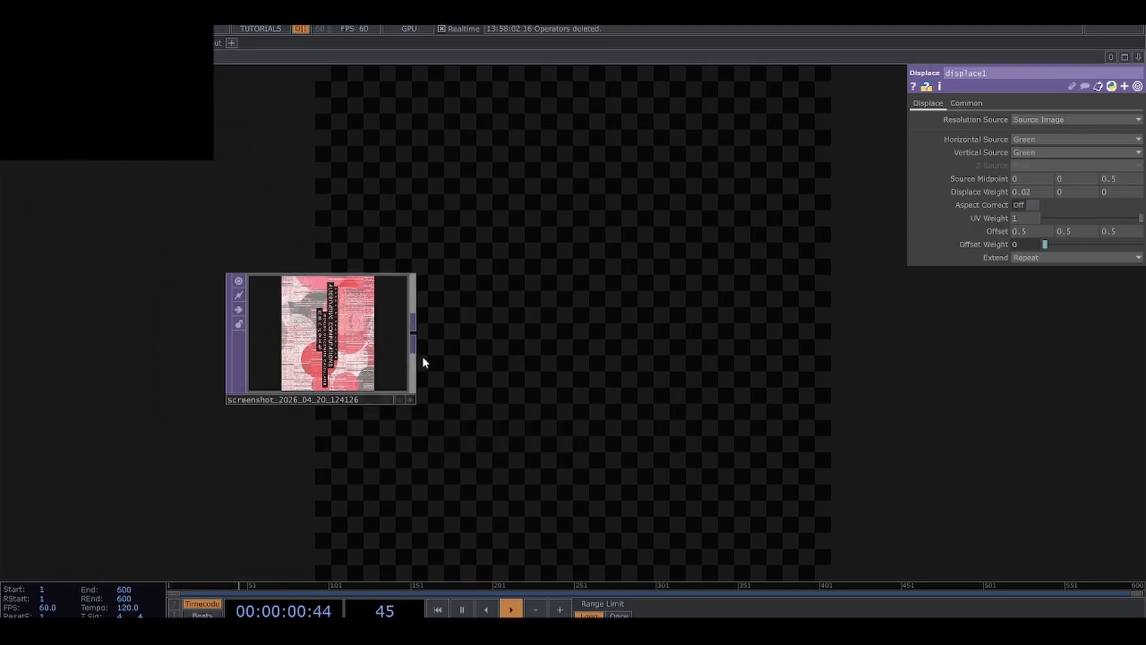
{"action": "left_click", "coordinate": [242, 311]}
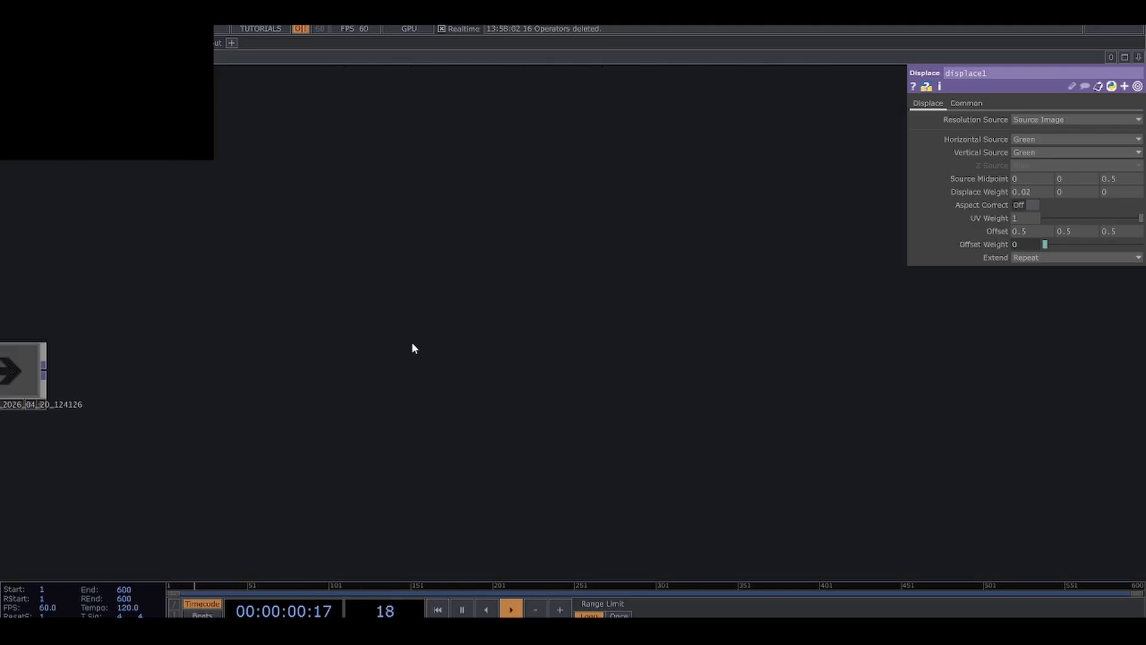
Add a Lookup CHOP in an empty area of the network.
{"action": "key", "text": "Tab"}
{"action": "left_click", "coordinate": [265, 189]}
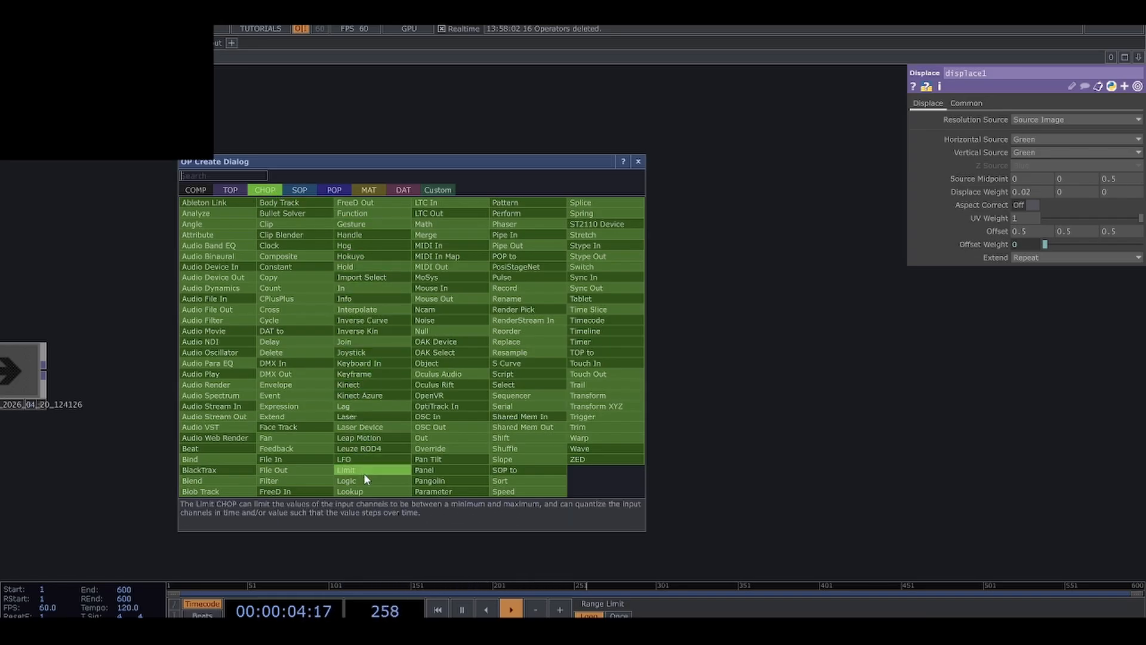
{"action": "left_click", "coordinate": [365, 491]}
{"action": "left_click", "coordinate": [527, 291]}
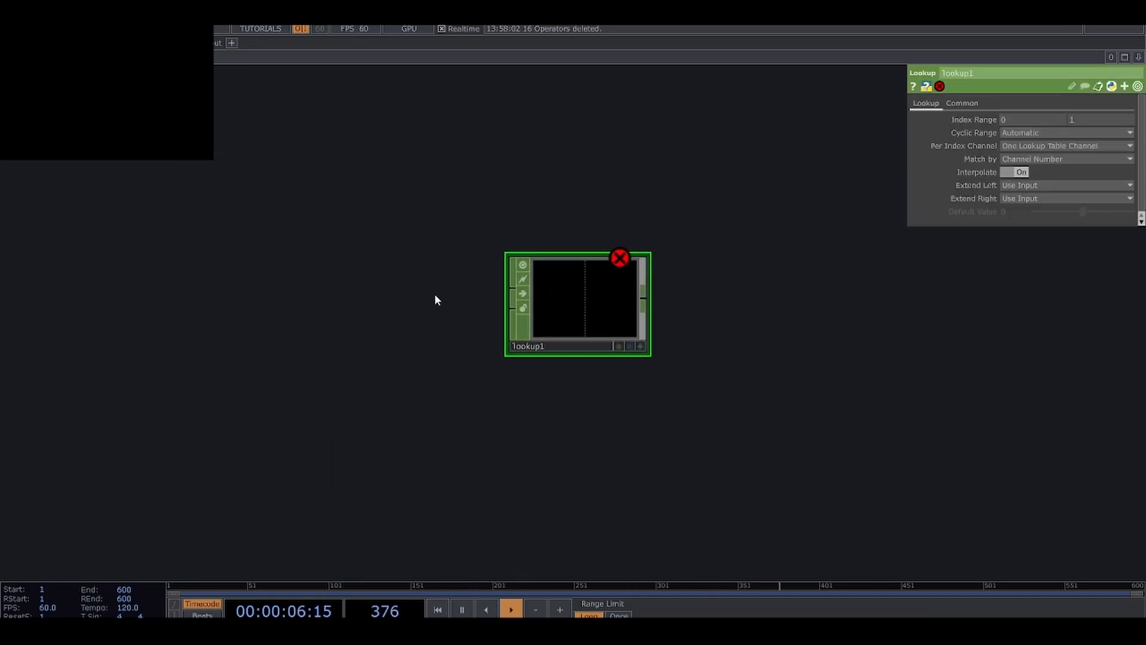
Add a Constant CHOP ahead of the Lookup CHOP.
{"action": "key", "text": "Tab"}
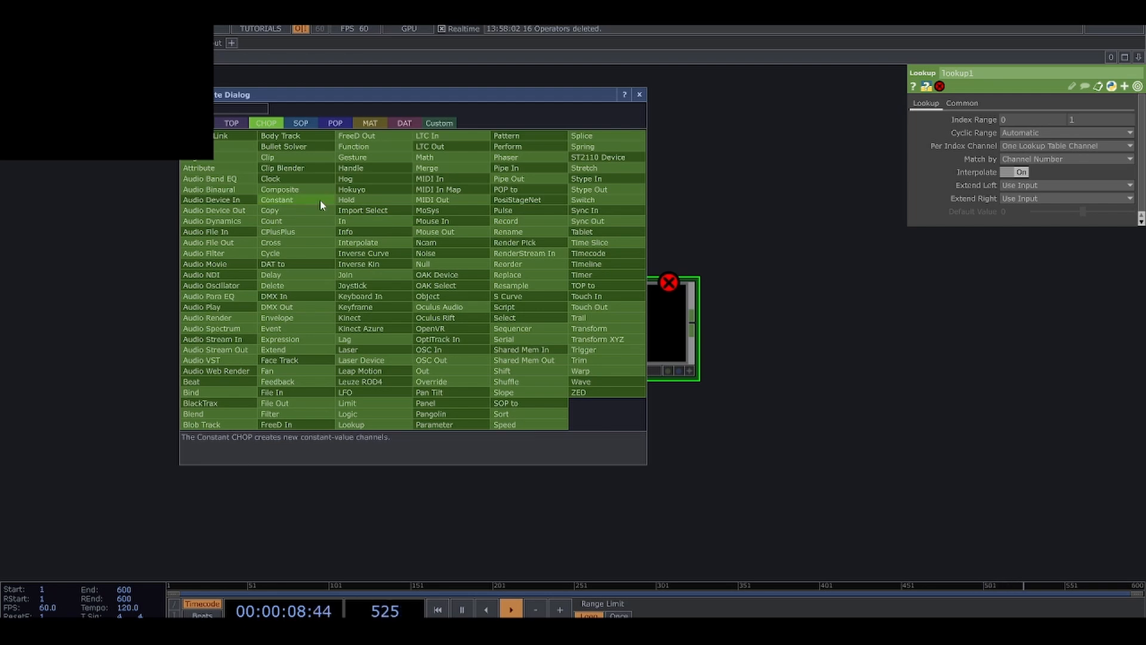
{"action": "left_click", "coordinate": [319, 200]}
{"action": "left_click", "coordinate": [388, 236]}
{"action": "scroll", "coordinate": [420, 340], "scroll_direction": "up", "scroll_amount": 1}
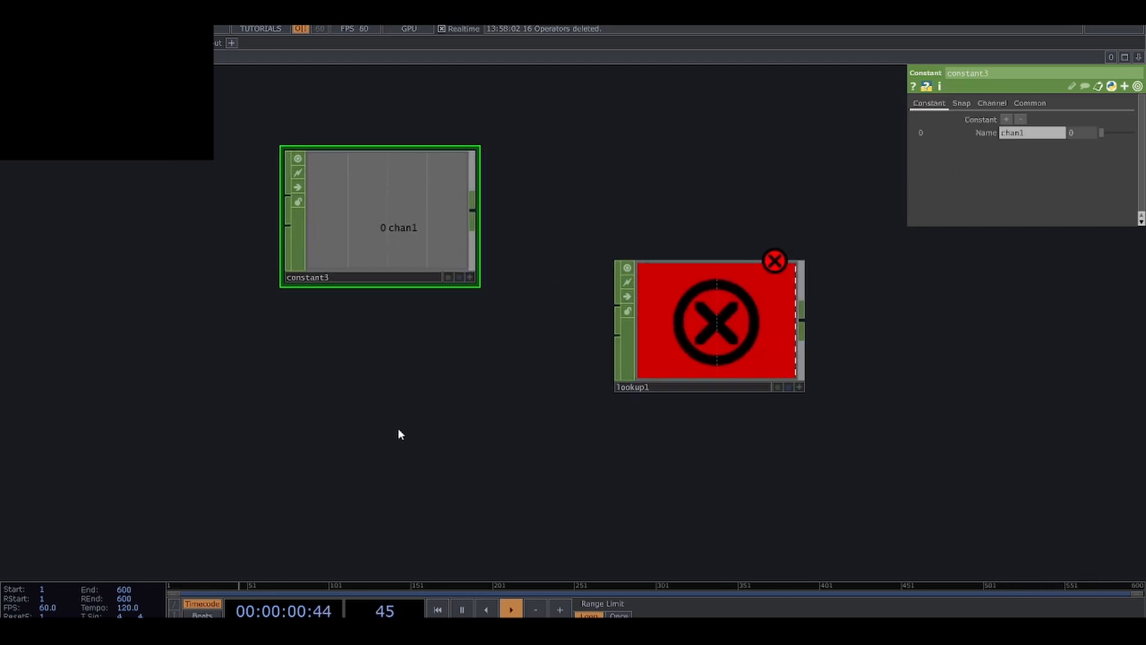
Add a Noise CHOP below the Constant CHOP and move the Lookup CHOP closer to both.
{"action": "key", "text": "Tab"}
{"action": "left_click", "coordinate": [408, 417]}
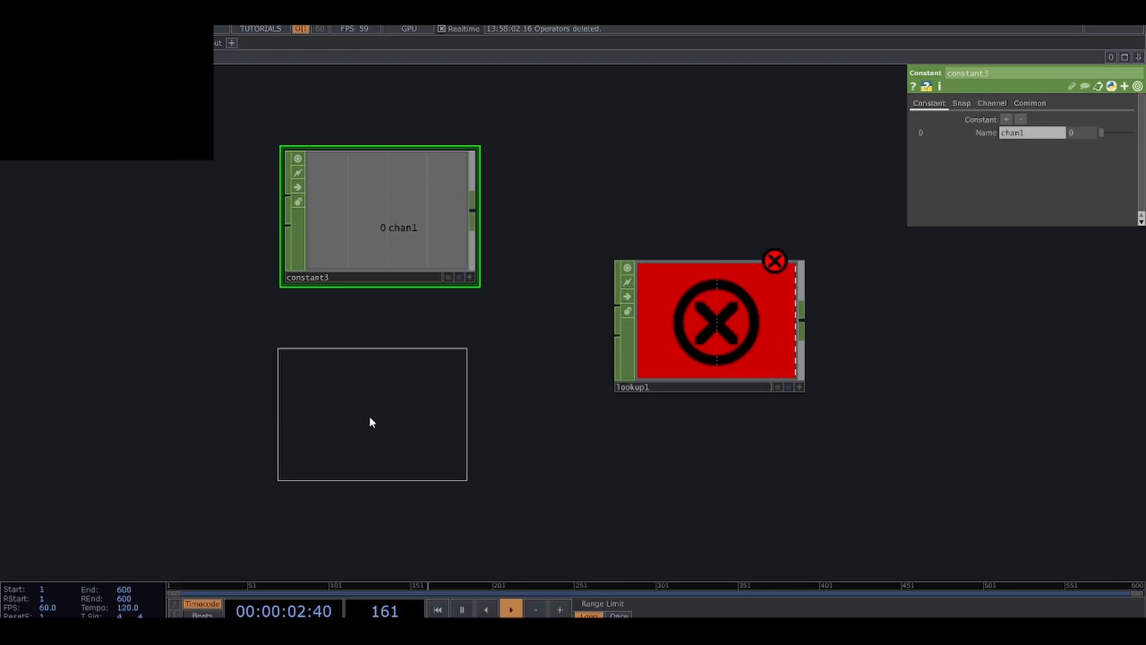
{"action": "left_click", "coordinate": [370, 422]}
{"action": "left_click_drag", "start_coordinate": [677, 346], "coordinate": [609, 332]}
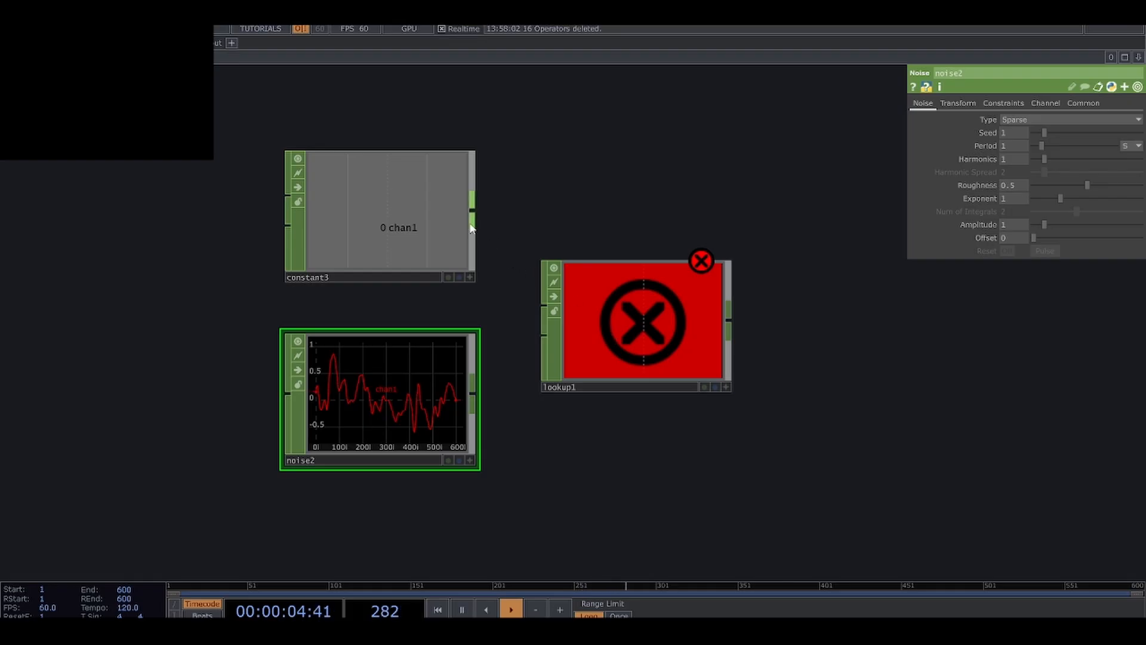
Wire the Constant CHOP into the Lookup's first input and the Noise CHOP into its second input.
{"action": "left_click_drag", "start_coordinate": [472, 215], "coordinate": [545, 306]}
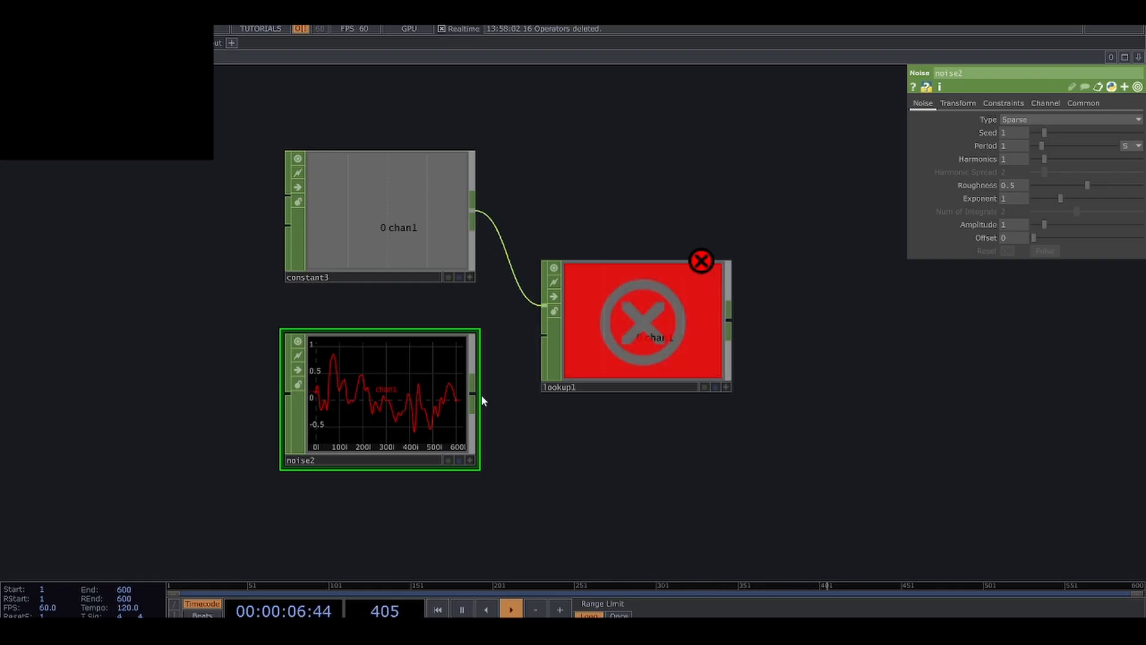
{"action": "left_click_drag", "start_coordinate": [473, 400], "coordinate": [543, 341]}
{"action": "left_click_drag", "start_coordinate": [592, 427], "coordinate": [519, 450]}
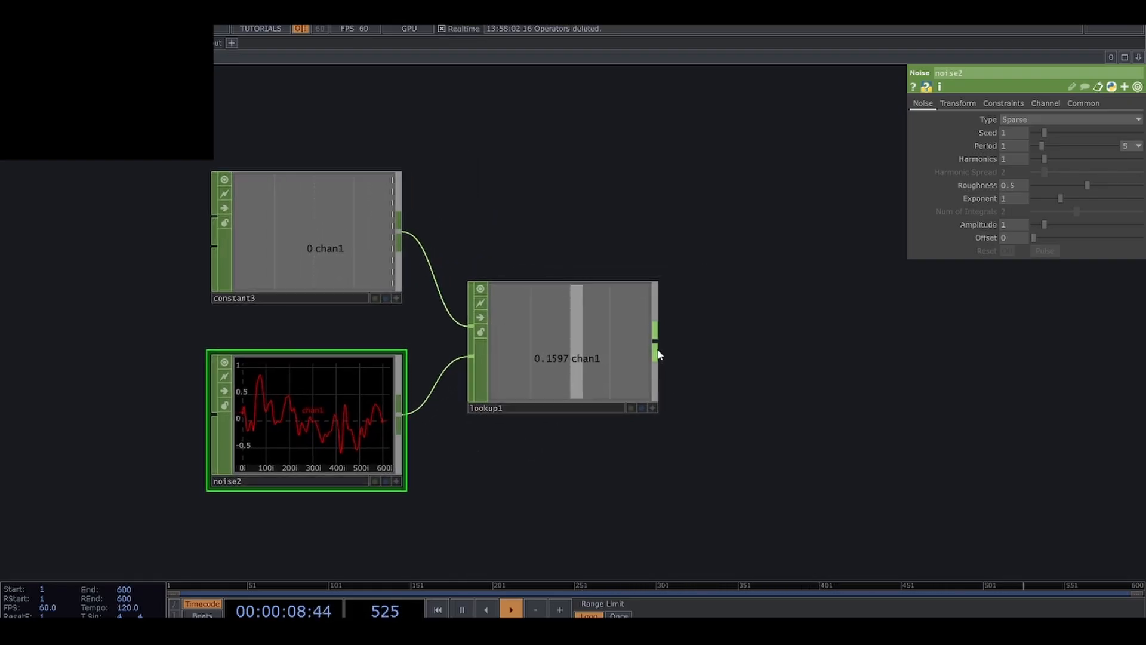
Append a Trail CHOP to the Lookup CHOP's output.
{"action": "right_click", "coordinate": [655, 345]}
{"action": "left_click", "coordinate": [848, 399]}
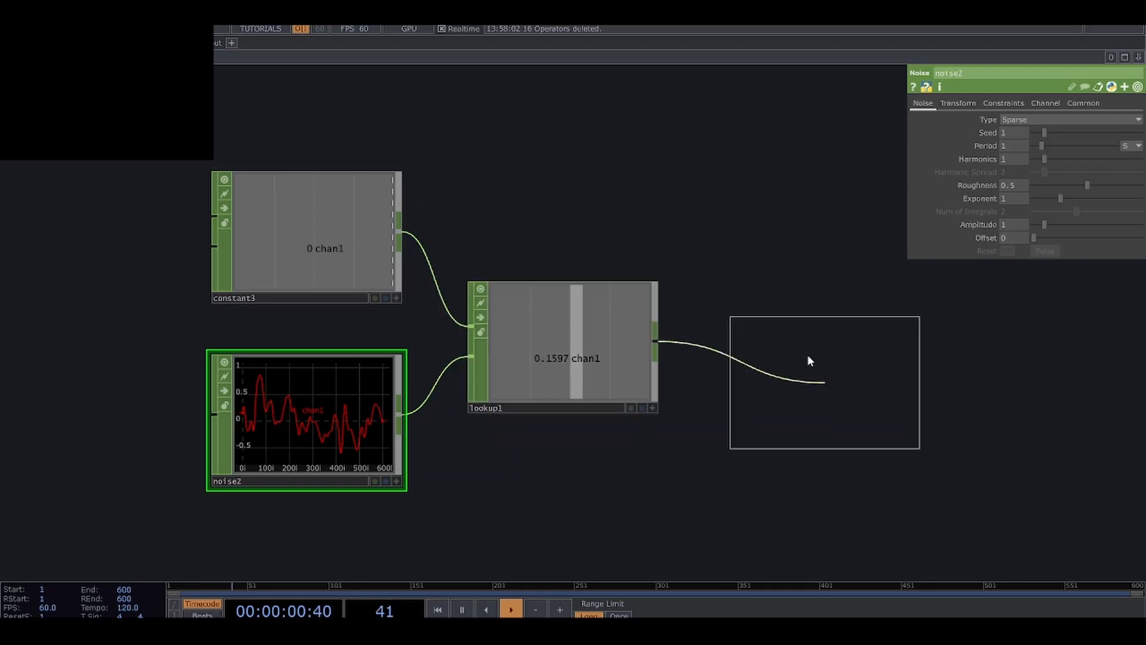
{"action": "left_click", "coordinate": [776, 343]}
Sweep the Constant CHOP's chan1 value up to 1 and back to 0 to test the noise lookup.
{"action": "left_click", "coordinate": [356, 249]}
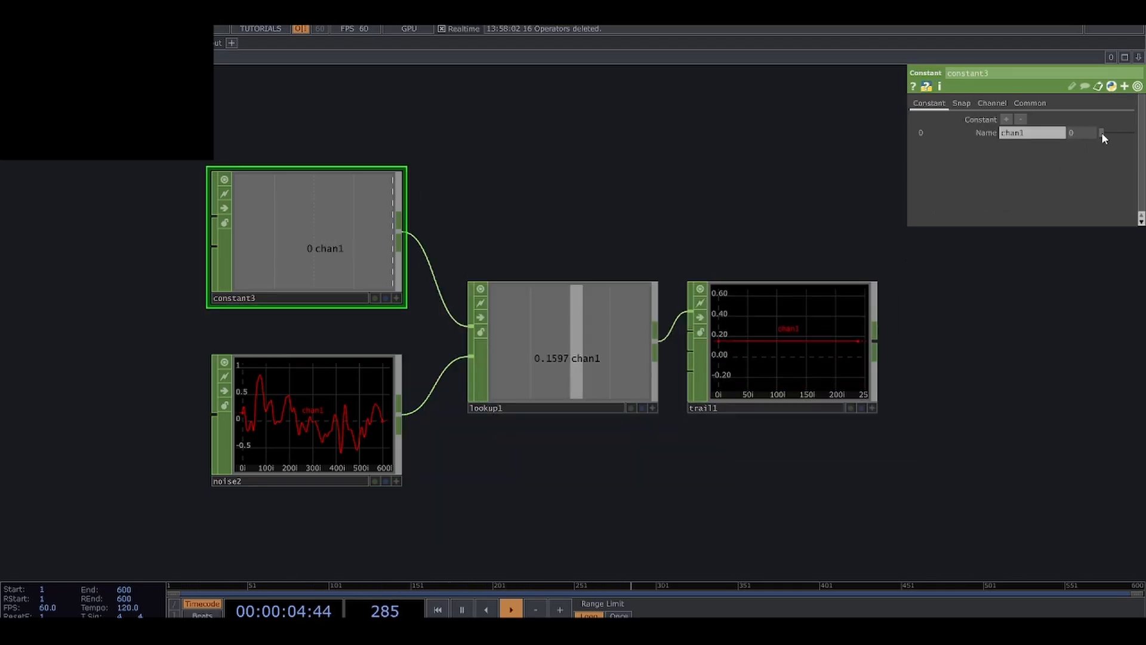
{"action": "left_click_drag", "start_coordinate": [1101, 132], "coordinate": [1132, 132]}
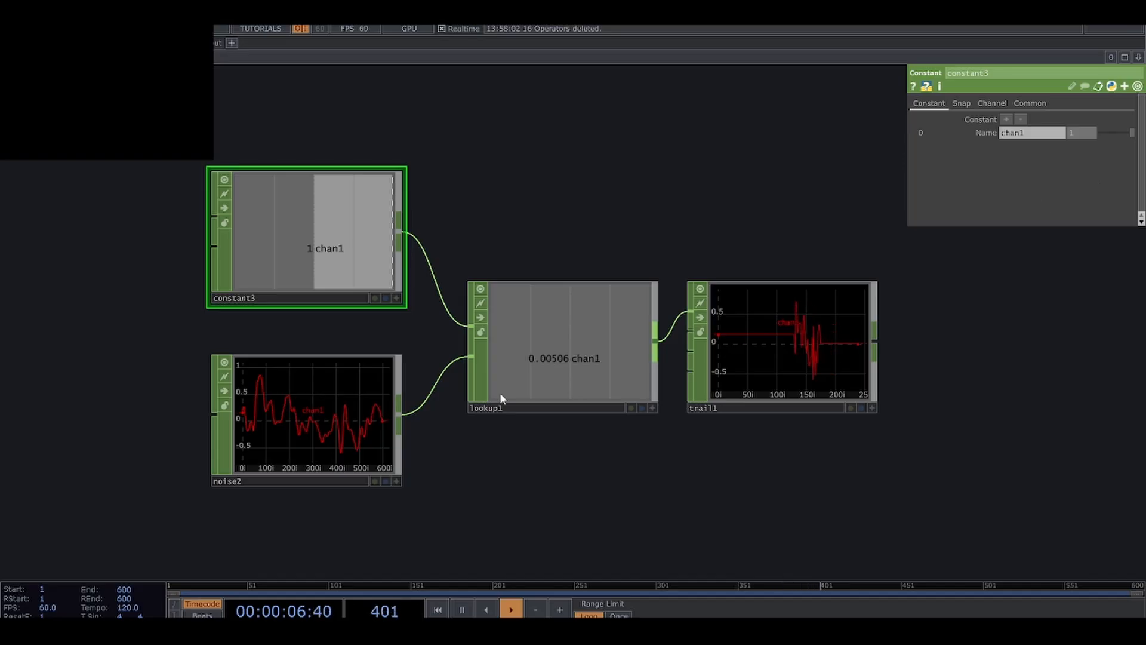
{"action": "left_click", "coordinate": [316, 418]}
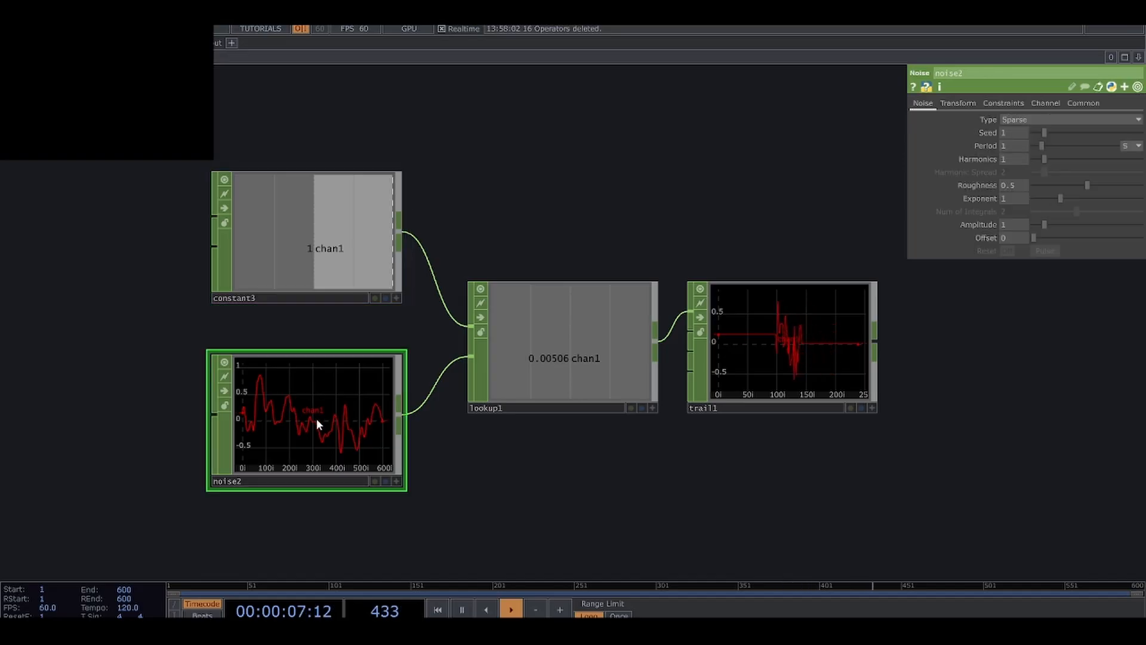
{"action": "left_click", "coordinate": [335, 269]}
{"action": "left_click_drag", "start_coordinate": [1130, 133], "coordinate": [1101, 134]}
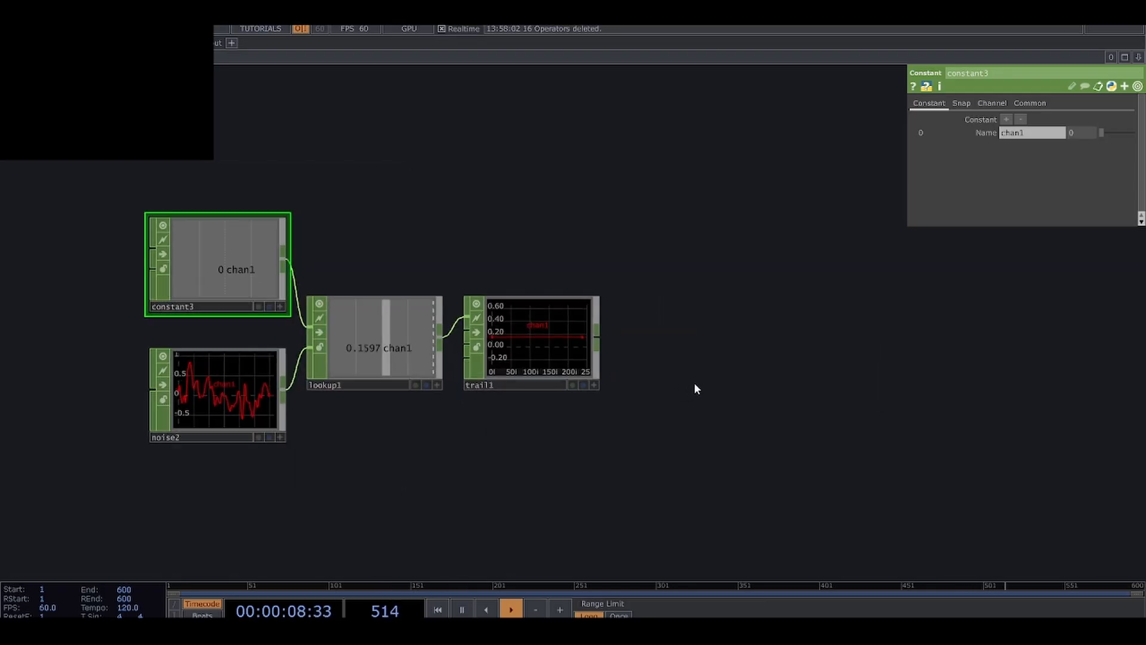
Add a Point POP in the empty area beyond the Trail CHOP.
{"action": "left_click_drag", "start_coordinate": [695, 385], "coordinate": [622, 412]}
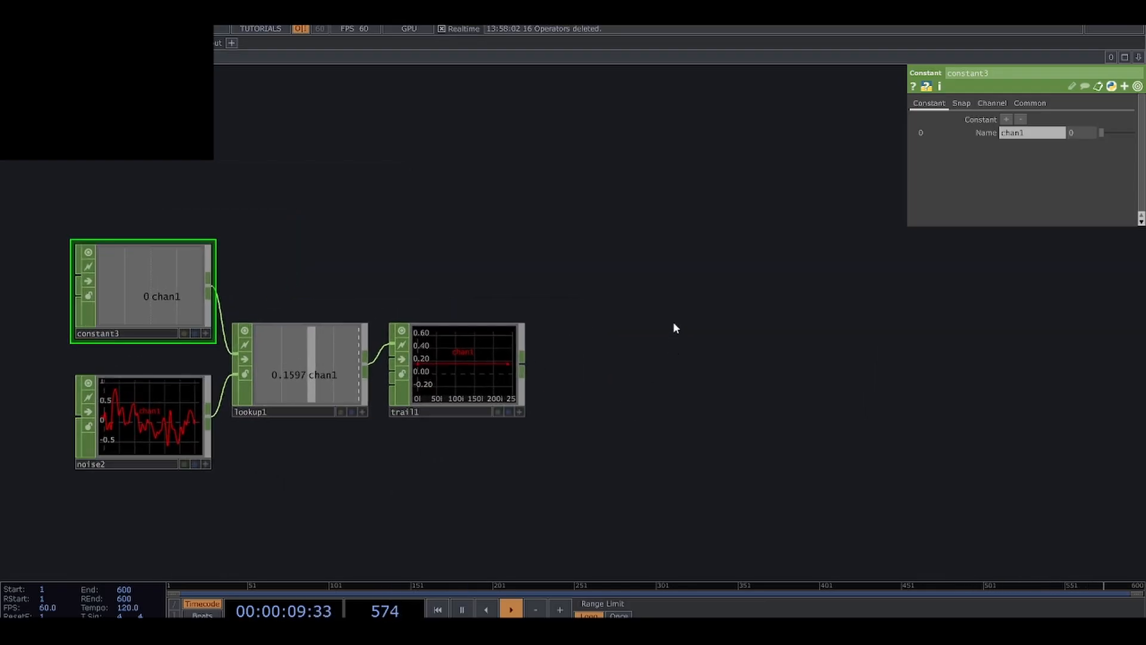
{"action": "left_click_drag", "start_coordinate": [675, 348], "coordinate": [413, 349]}
{"action": "scroll", "coordinate": [459, 343], "scroll_direction": "down", "scroll_amount": 2}
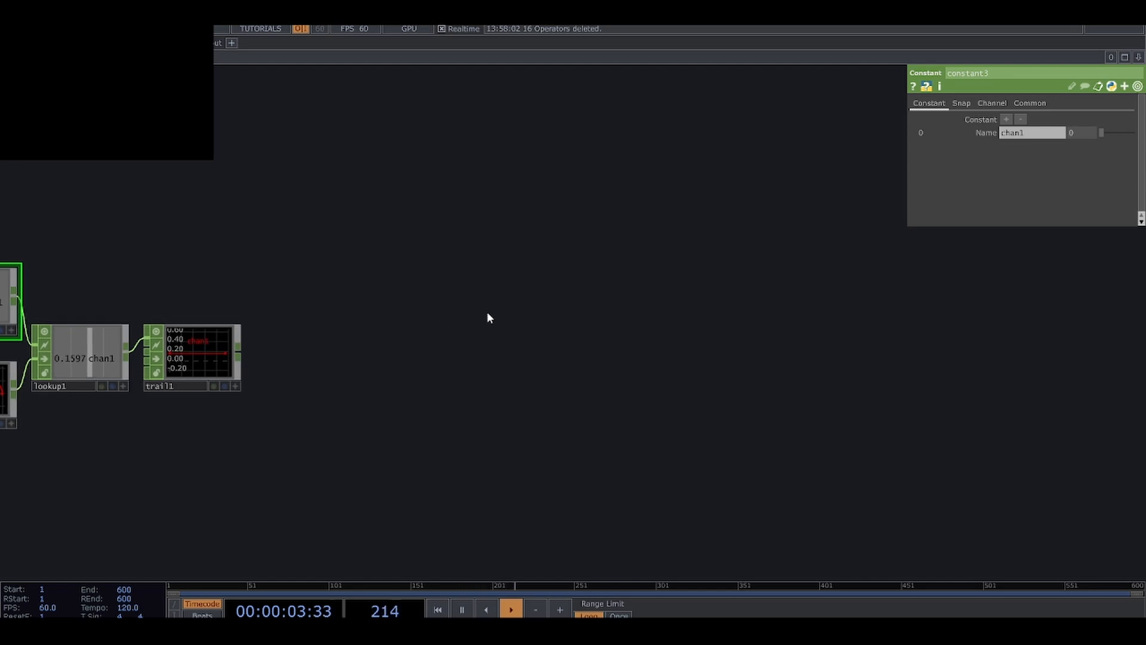
{"action": "key", "text": "Tab"}
{"action": "left_click", "coordinate": [445, 158]}
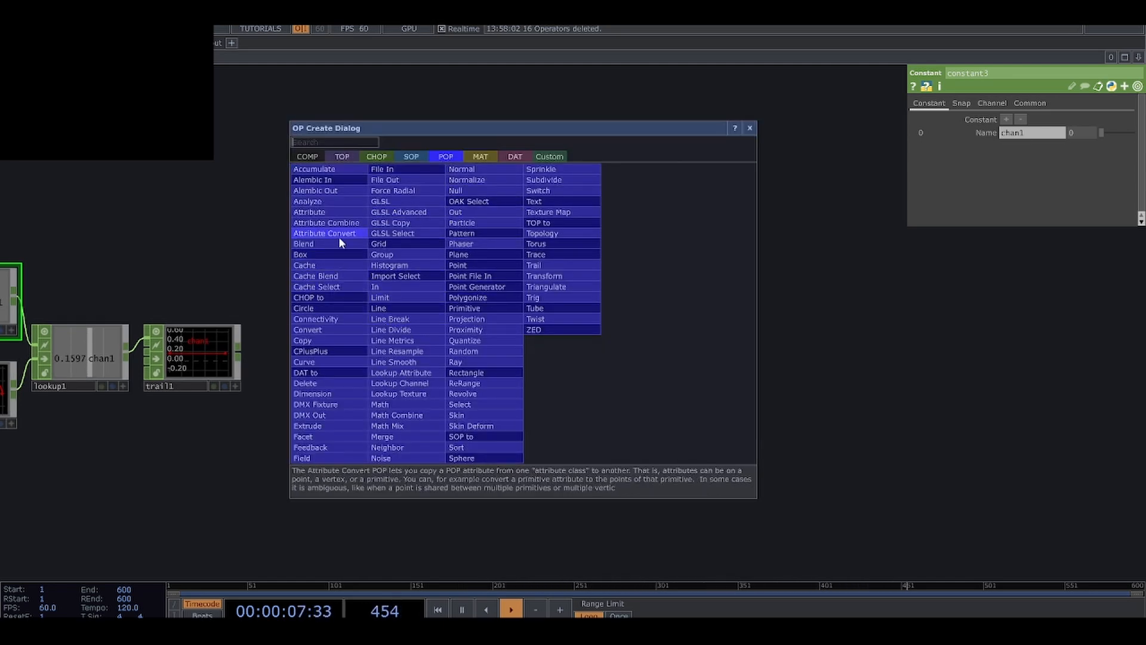
{"action": "left_click", "coordinate": [471, 266]}
{"action": "left_click", "coordinate": [511, 293]}
{"action": "scroll", "coordinate": [604, 330], "scroll_direction": "up", "scroll_amount": 2}
{"action": "left_click_drag", "start_coordinate": [603, 329], "coordinate": [600, 367]}
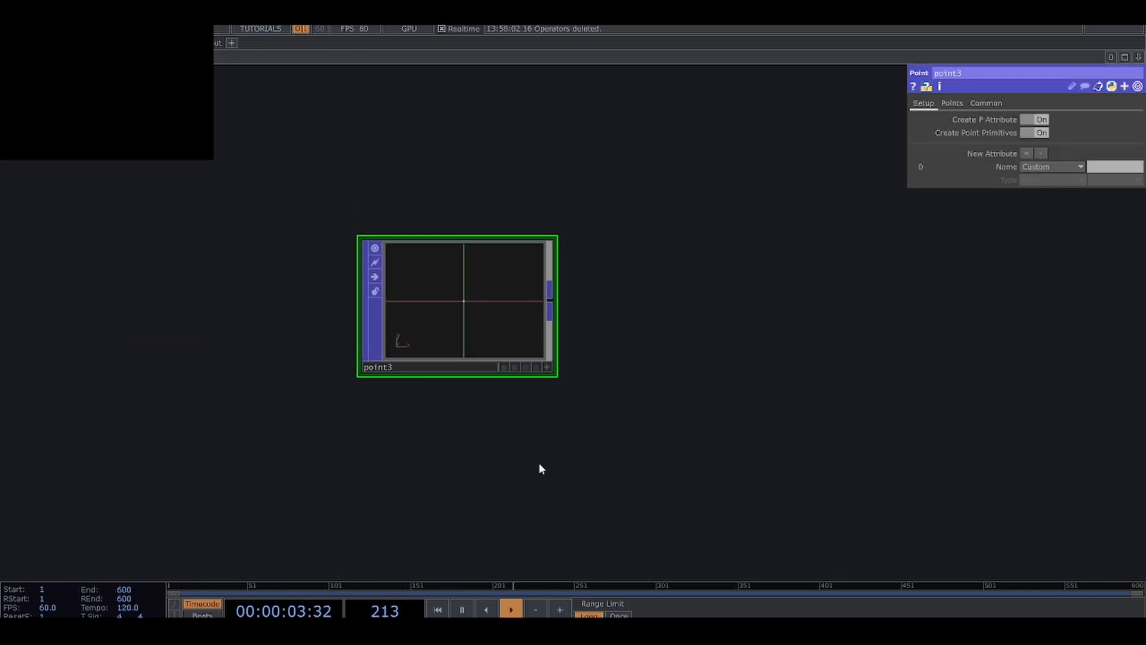
Add a Curve POP below the Point POP.
{"action": "key", "text": "Tab"}
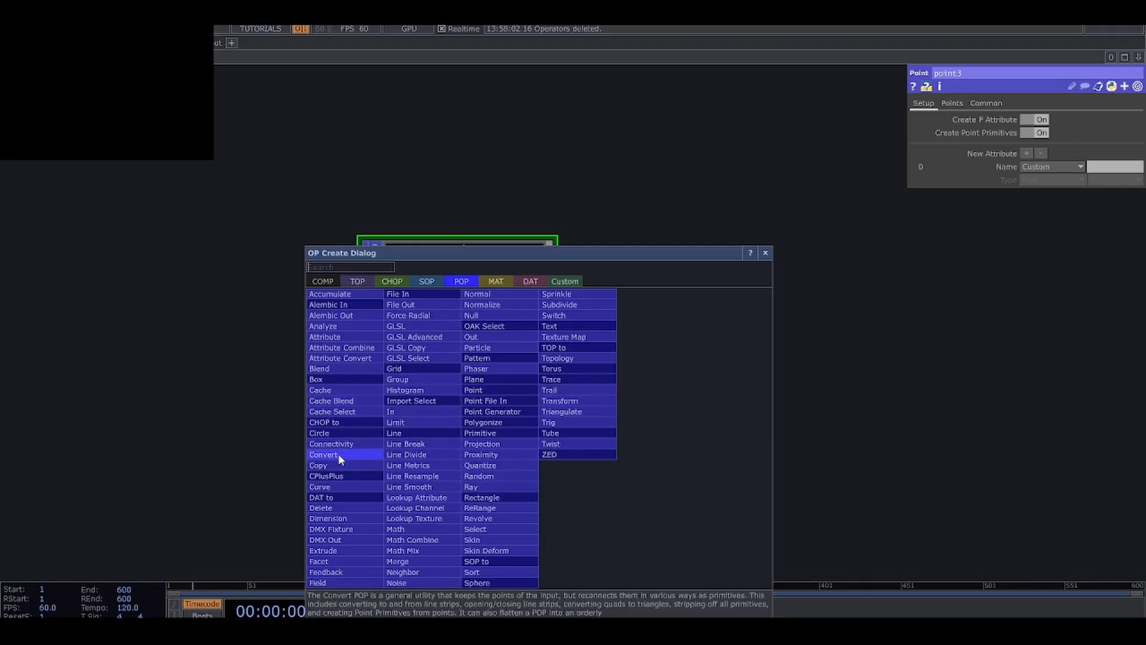
{"action": "left_click", "coordinate": [346, 485]}
{"action": "left_click", "coordinate": [459, 484]}
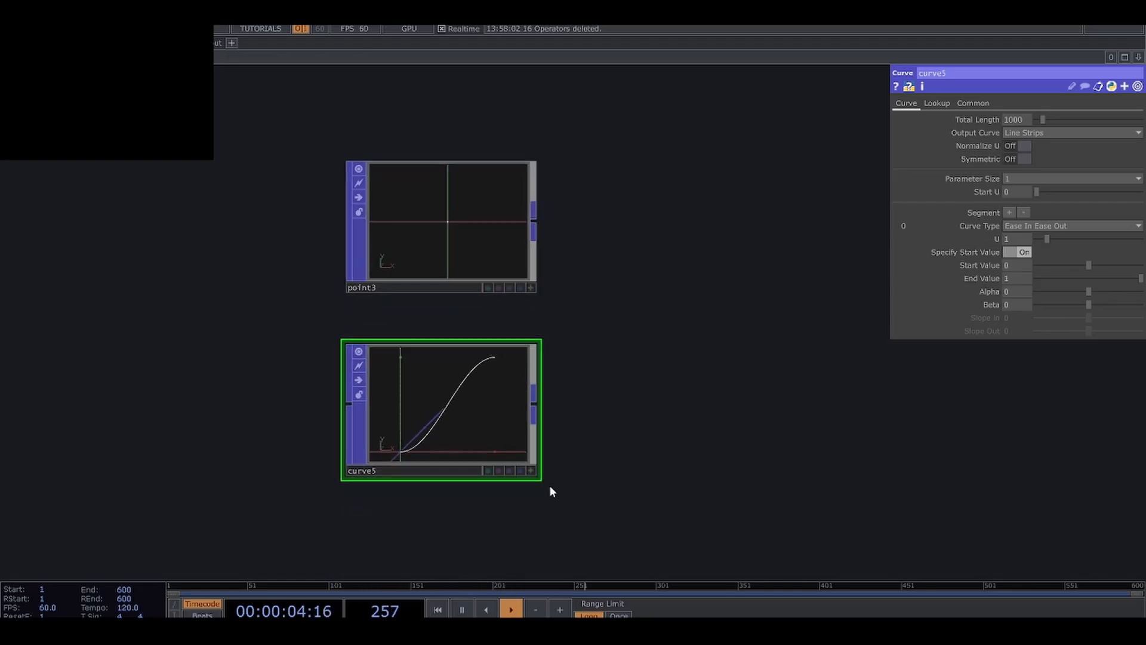
Switch to Paint and sketch a graph with a horizontal t axis and a vertical axis marked 0, 1 and 2.
{"action": "key", "text": "super"}
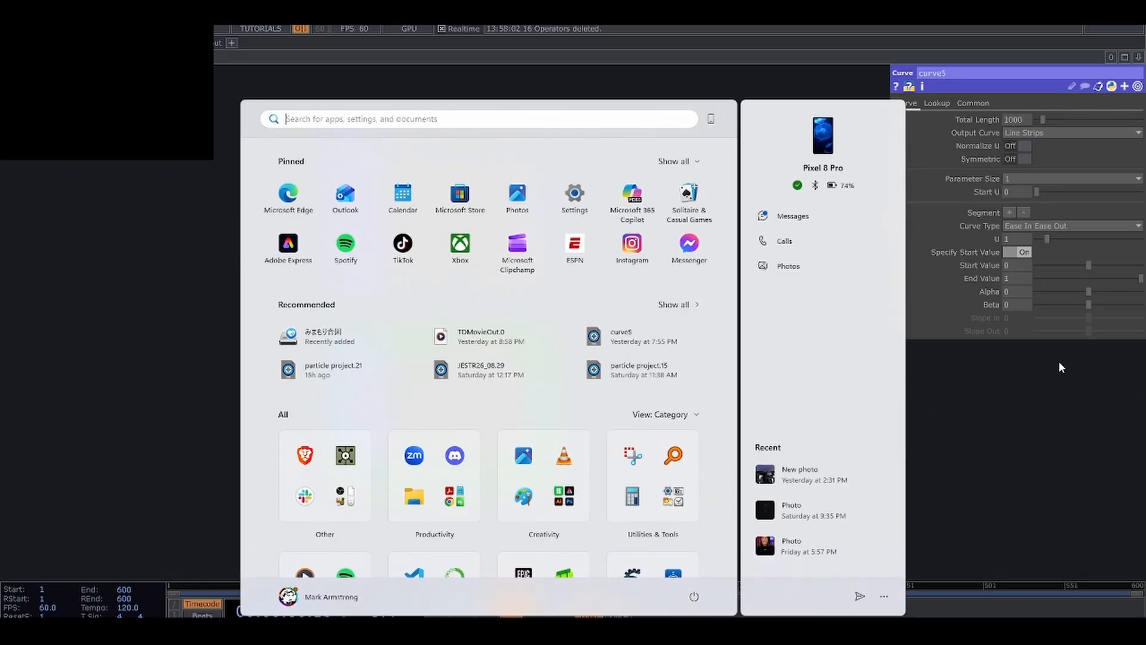
{"action": "type", "text": "paintr"}
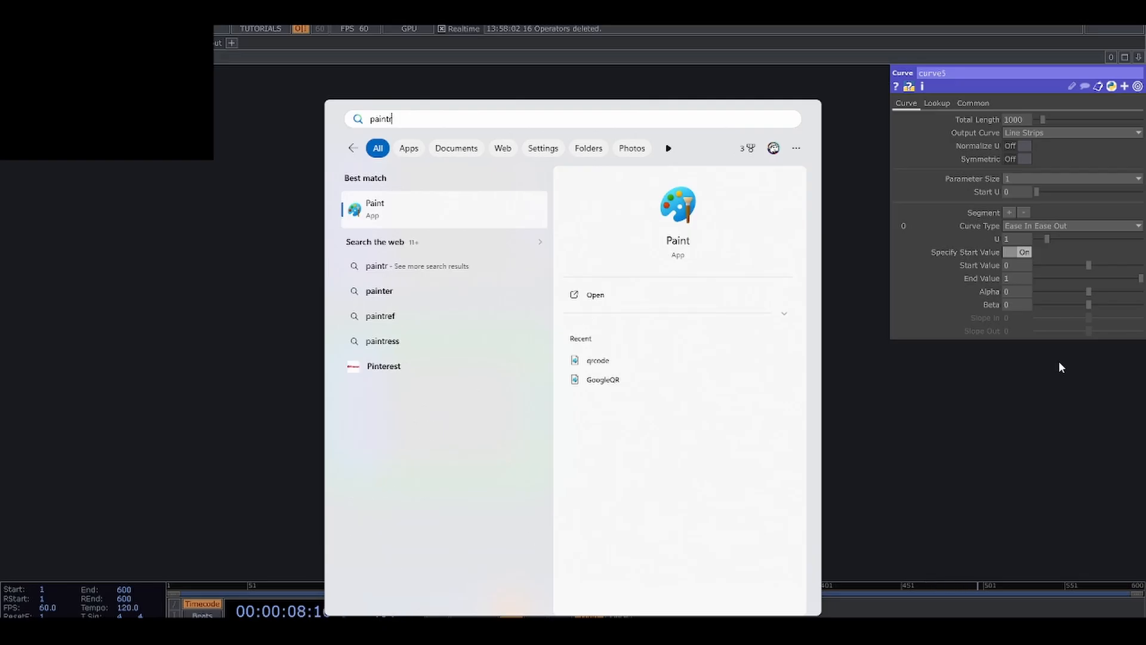
{"action": "left_click", "coordinate": [434, 222]}
{"action": "mouse_move", "coordinate": [237, 256]}
{"action": "left_mouse_down"}
{"action": "mouse_move", "coordinate": [230, 418]}
{"action": "mouse_move", "coordinate": [385, 432]}
{"action": "mouse_move", "coordinate": [543, 427]}
{"action": "left_mouse_up"}
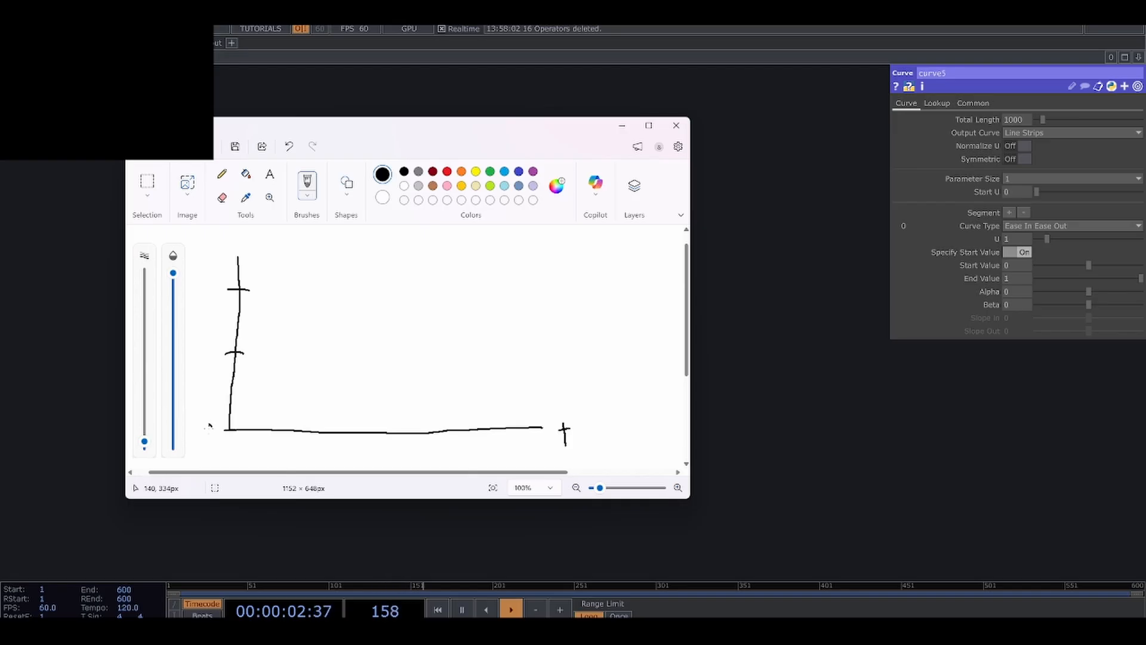
{"action": "left_click_drag", "start_coordinate": [209, 425], "coordinate": [210, 424]}
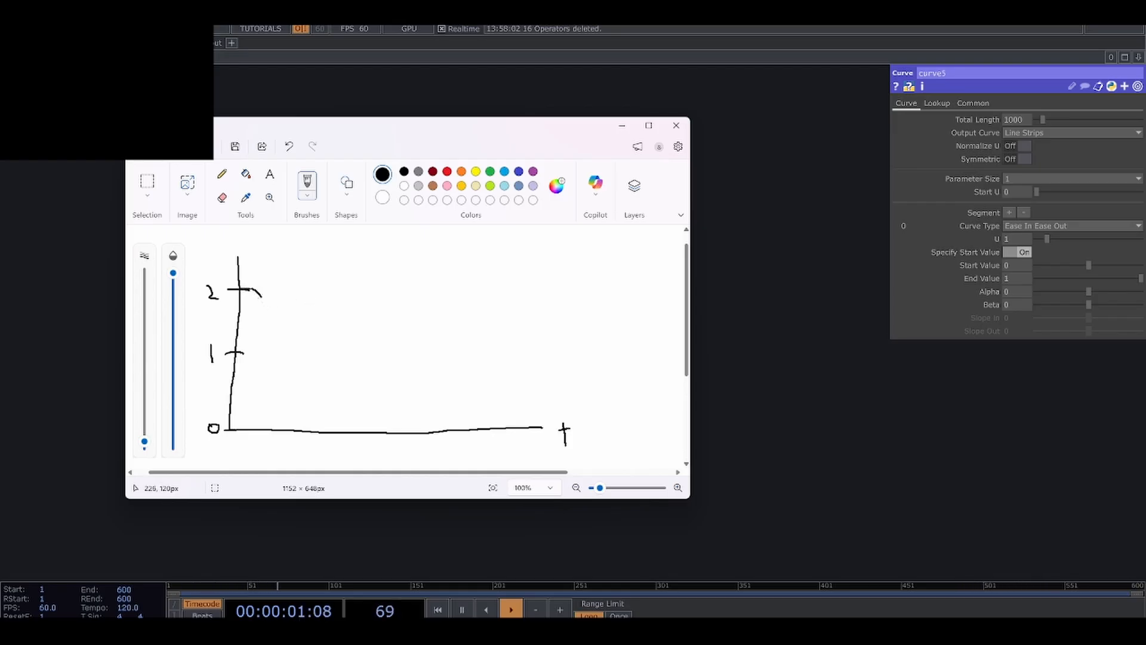
Draw a black curve falling from 2 past the t axis and a straight grey line from 2 down to 0.
{"action": "mouse_move", "coordinate": [260, 296]}
{"action": "left_mouse_down"}
{"action": "mouse_move", "coordinate": [278, 340]}
{"action": "mouse_move", "coordinate": [287, 449]}
{"action": "left_mouse_up"}
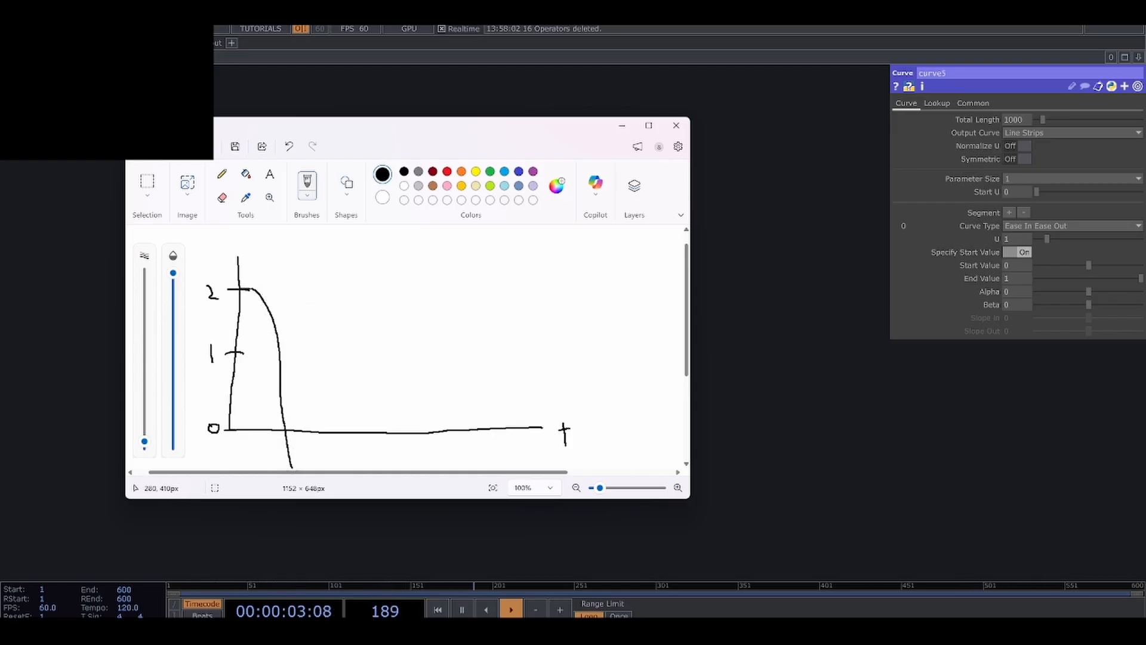
{"action": "left_click", "coordinate": [417, 173]}
{"action": "left_click_drag", "start_coordinate": [249, 310], "coordinate": [309, 412]}
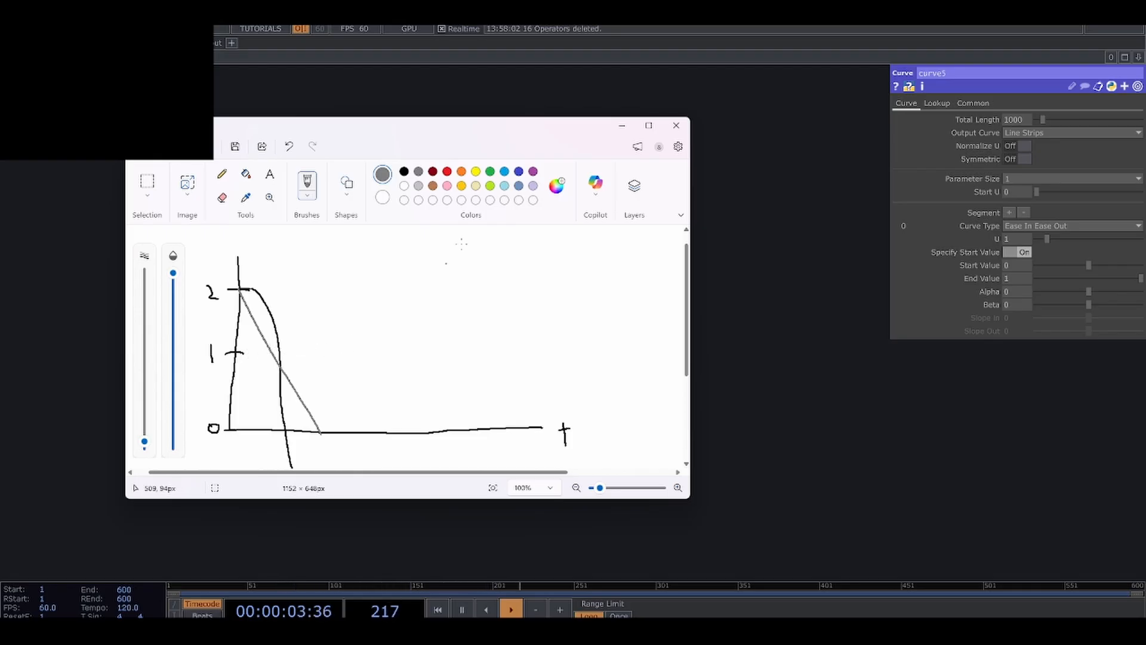
Draw falling stepped lines with a flat middle section in red, orange and green on the graph, and a blue one beside it.
{"action": "left_click", "coordinate": [447, 171]}
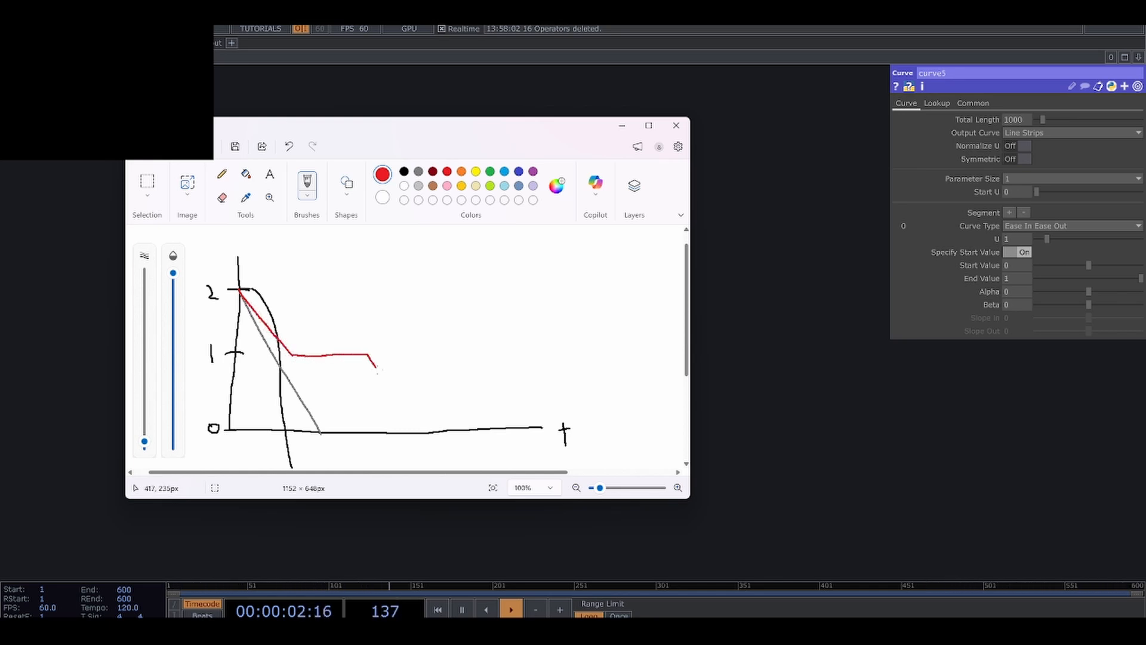
{"action": "left_click_drag", "start_coordinate": [378, 369], "coordinate": [413, 409]}
{"action": "left_click", "coordinate": [462, 171]}
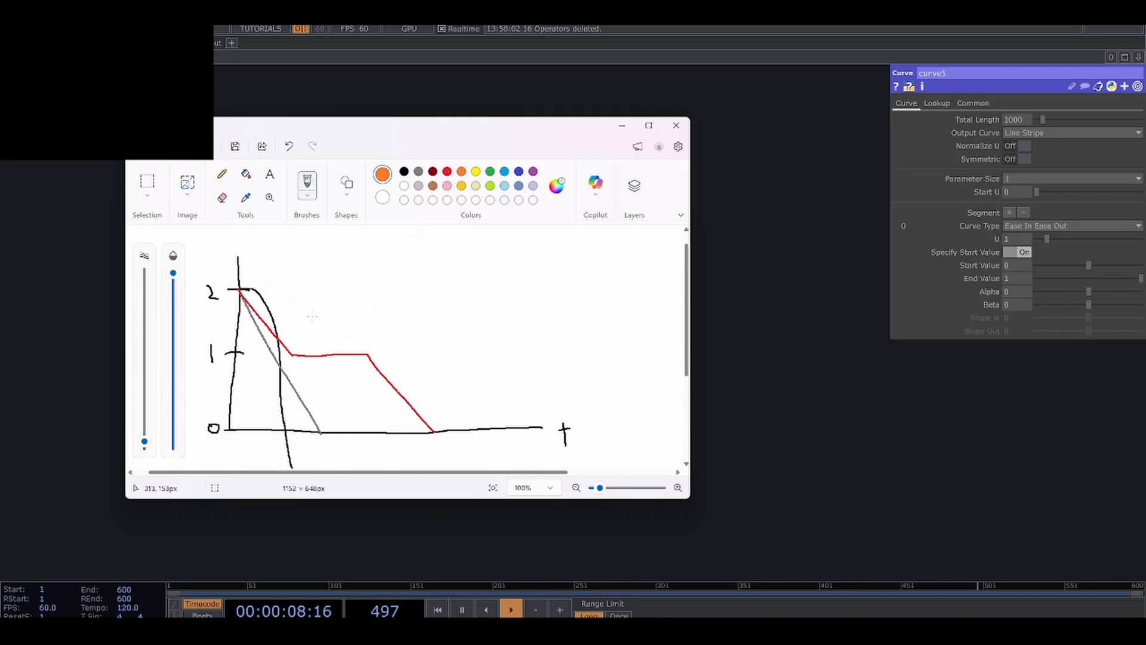
{"action": "mouse_move", "coordinate": [292, 303]}
{"action": "left_mouse_down"}
{"action": "mouse_move", "coordinate": [336, 348]}
{"action": "mouse_move", "coordinate": [417, 355]}
{"action": "mouse_move", "coordinate": [480, 429]}
{"action": "left_mouse_up"}
{"action": "left_click", "coordinate": [490, 171]}
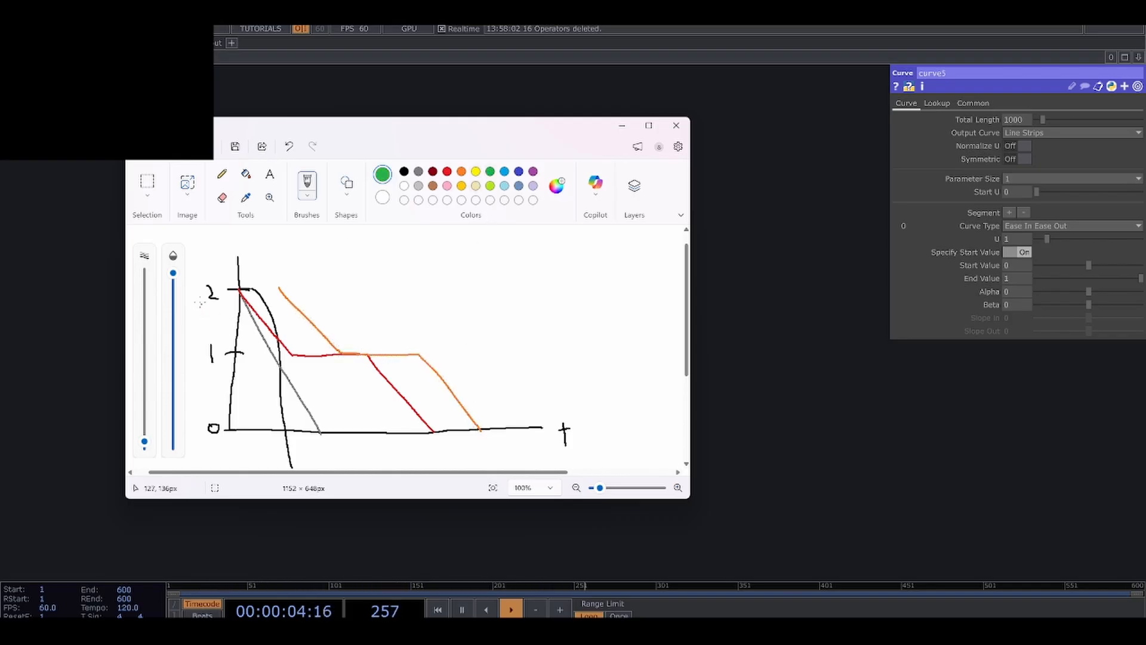
{"action": "mouse_move", "coordinate": [197, 292]}
{"action": "left_mouse_down"}
{"action": "mouse_move", "coordinate": [235, 347]}
{"action": "mouse_move", "coordinate": [303, 348]}
{"action": "mouse_move", "coordinate": [374, 437]}
{"action": "left_mouse_up"}
{"action": "left_click", "coordinate": [504, 171]}
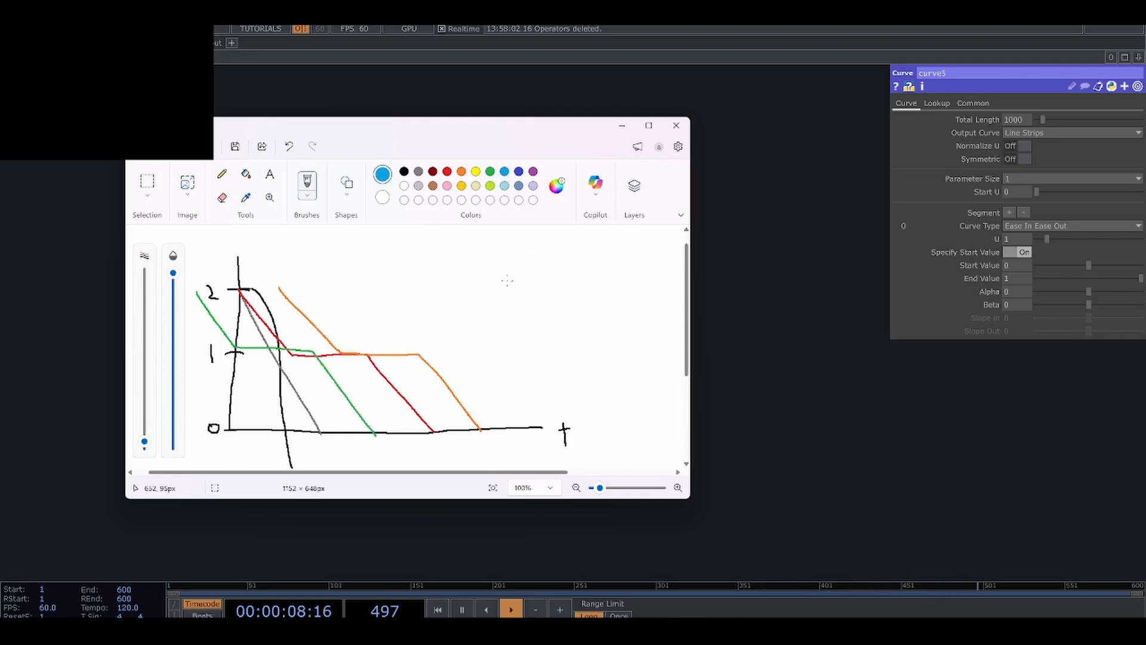
{"action": "mouse_move", "coordinate": [477, 268]}
{"action": "left_mouse_down"}
{"action": "mouse_move", "coordinate": [528, 335]}
{"action": "mouse_move", "coordinate": [586, 336]}
{"action": "mouse_move", "coordinate": [623, 386]}
{"action": "left_mouse_up"}
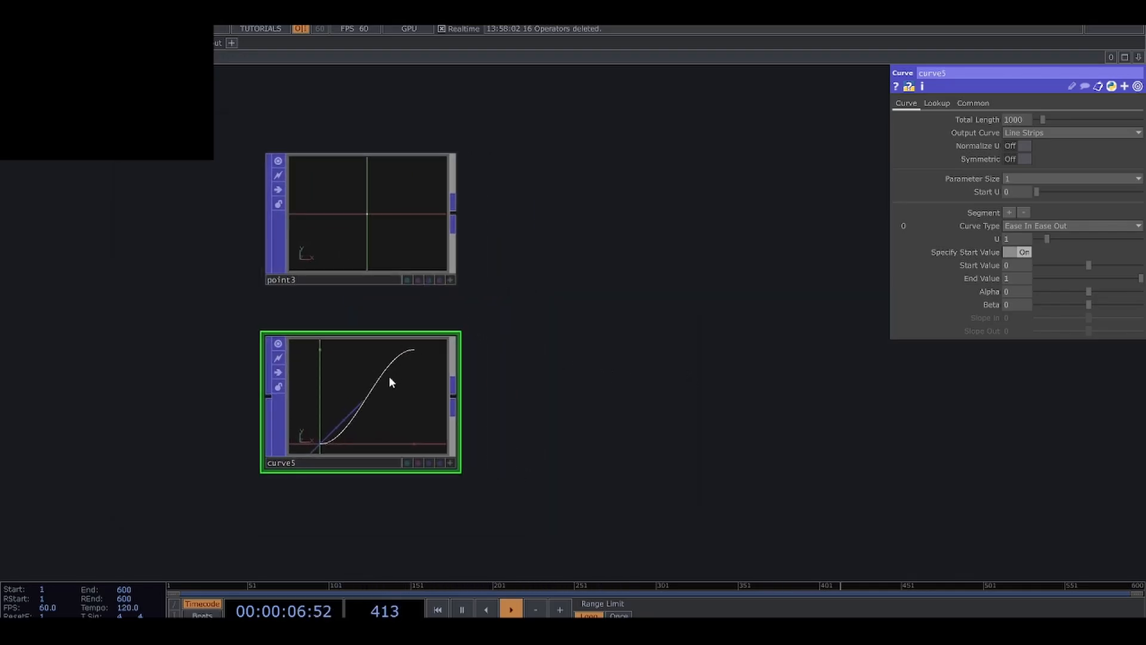
Switch back to TouchDesigner and add a Lookup Attribute POP beside the Point and Curve POPs.
{"action": "scroll", "coordinate": [388, 374], "scroll_direction": "up", "scroll_amount": 1}
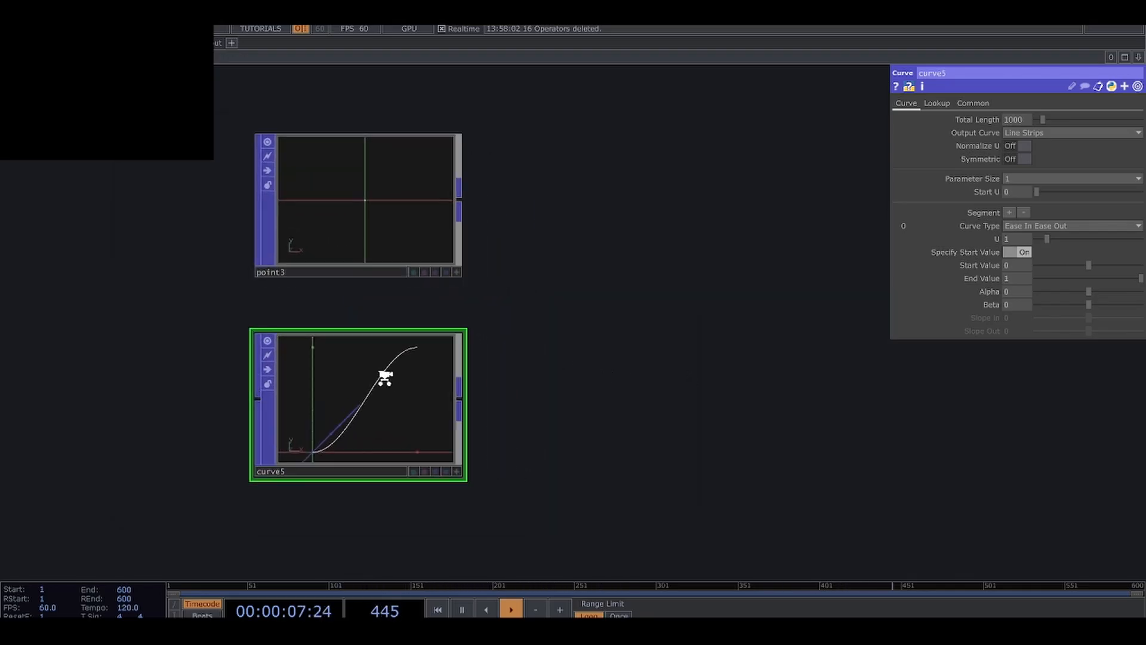
{"action": "left_click", "coordinate": [421, 256]}
{"action": "scroll", "coordinate": [576, 333], "scroll_direction": "up", "scroll_amount": 2}
{"action": "scroll", "coordinate": [536, 328], "scroll_direction": "down", "scroll_amount": 2}
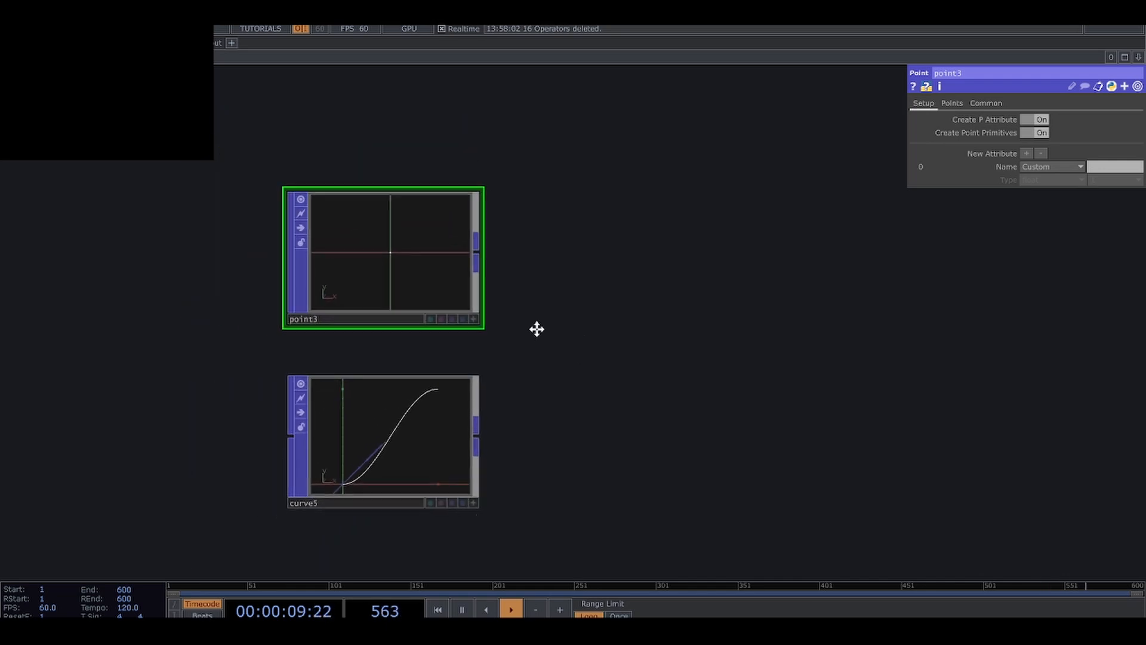
{"action": "scroll", "coordinate": [537, 329], "scroll_direction": "up", "scroll_amount": 1}
{"action": "key", "text": "Tab"}
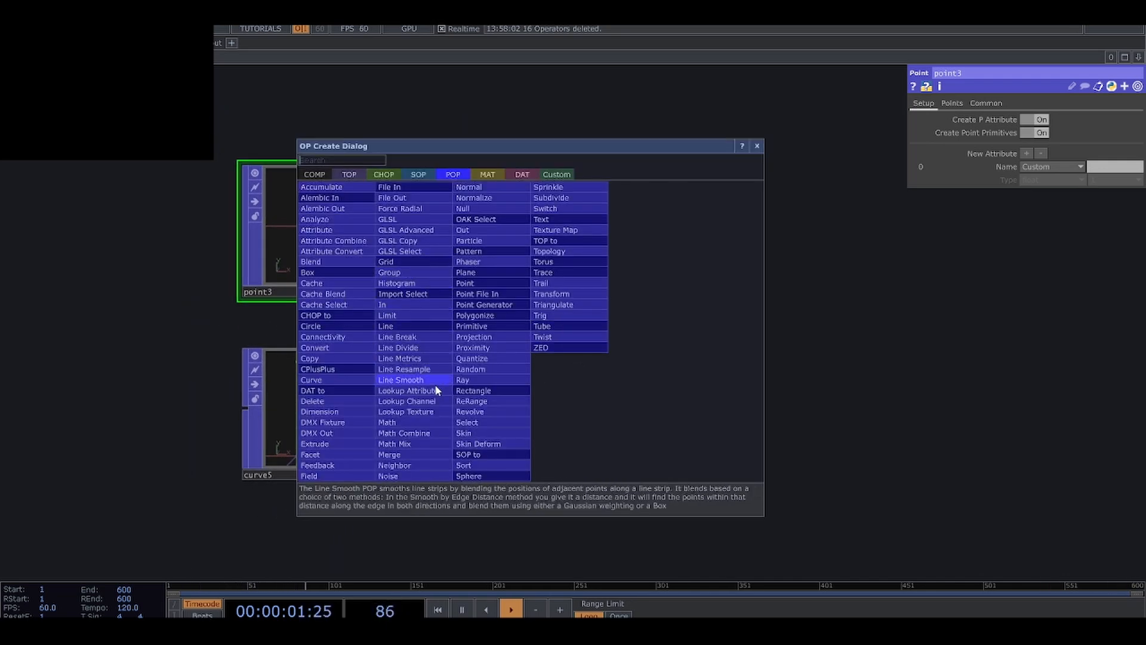
{"action": "left_click", "coordinate": [408, 391]}
{"action": "left_click", "coordinate": [616, 322]}
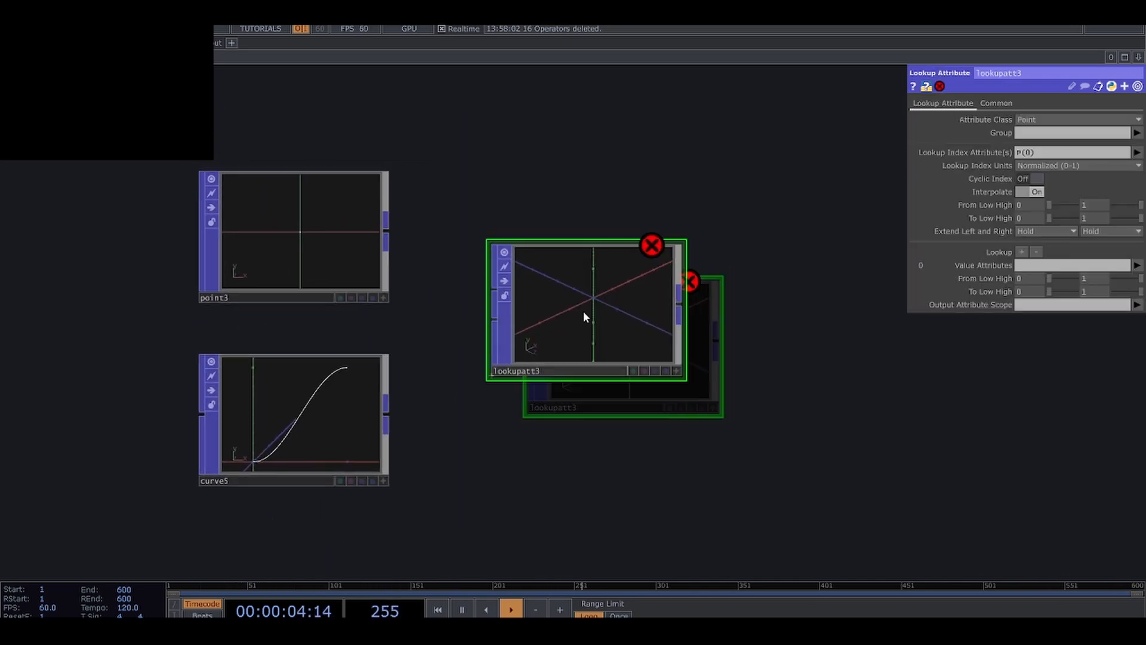
Wire the Point POP into the Lookup Attribute's first input and the Curve POP into its second input.
{"action": "left_click_drag", "start_coordinate": [388, 229], "coordinate": [494, 289]}
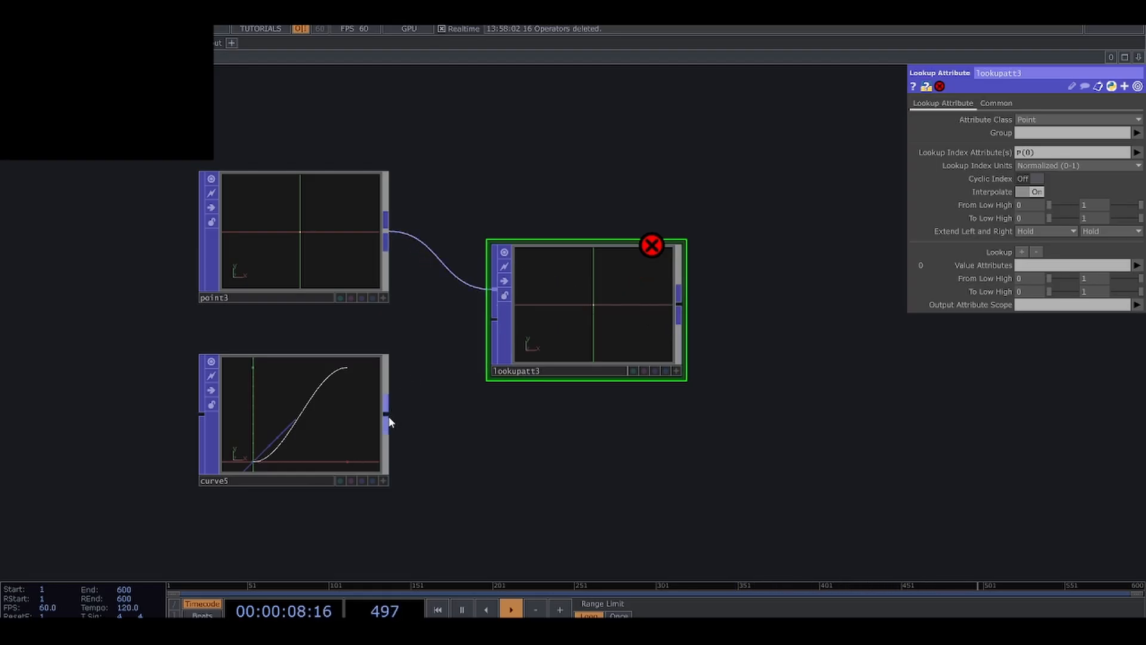
{"action": "left_click_drag", "start_coordinate": [389, 417], "coordinate": [495, 319]}
{"action": "left_click_drag", "start_coordinate": [564, 330], "coordinate": [530, 329]}
{"action": "scroll", "coordinate": [538, 394], "scroll_direction": "up", "scroll_amount": 3}
{"action": "left_click_drag", "start_coordinate": [541, 401], "coordinate": [578, 454]}
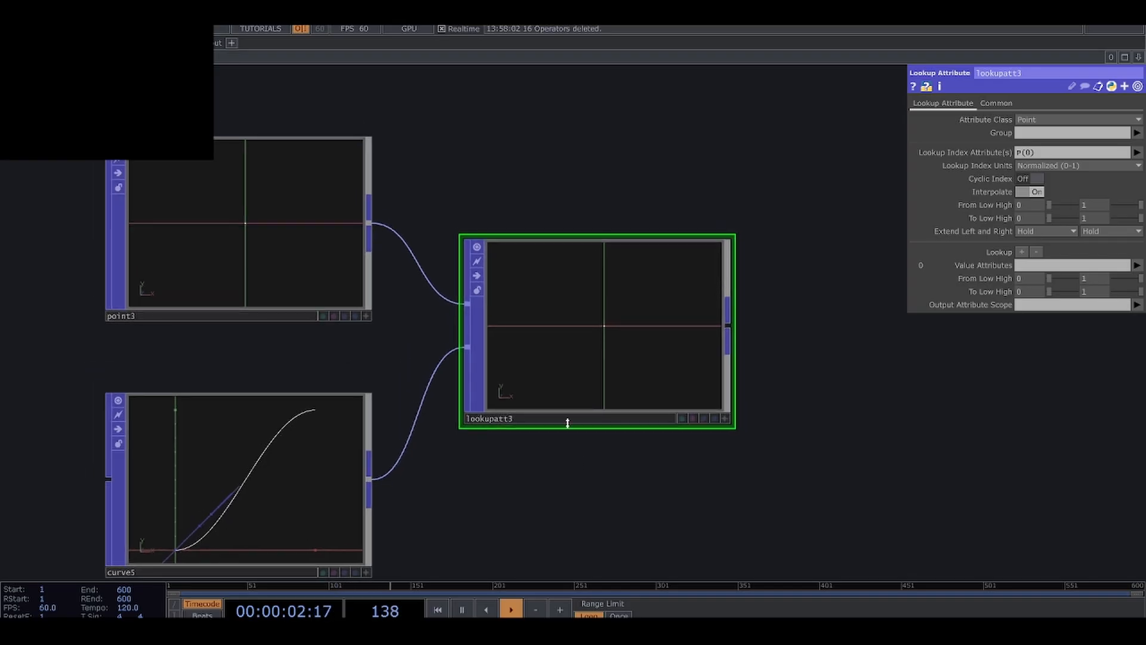
{"action": "scroll", "coordinate": [601, 352], "scroll_direction": "down", "scroll_amount": 2}
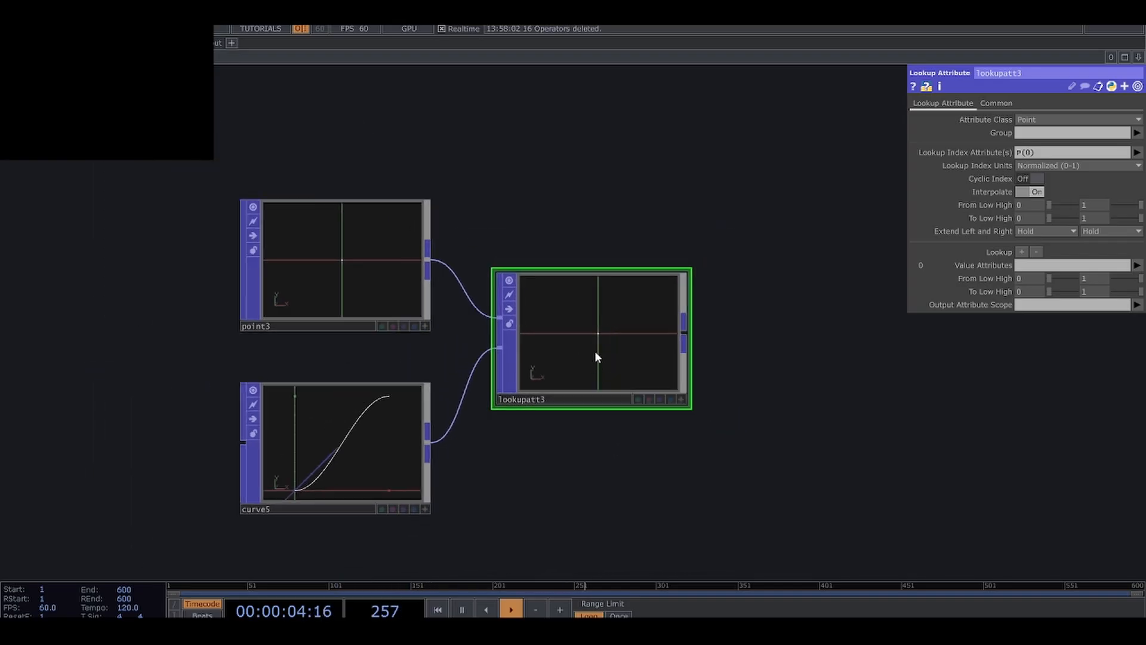
{"action": "left_click_drag", "start_coordinate": [565, 454], "coordinate": [530, 474]}
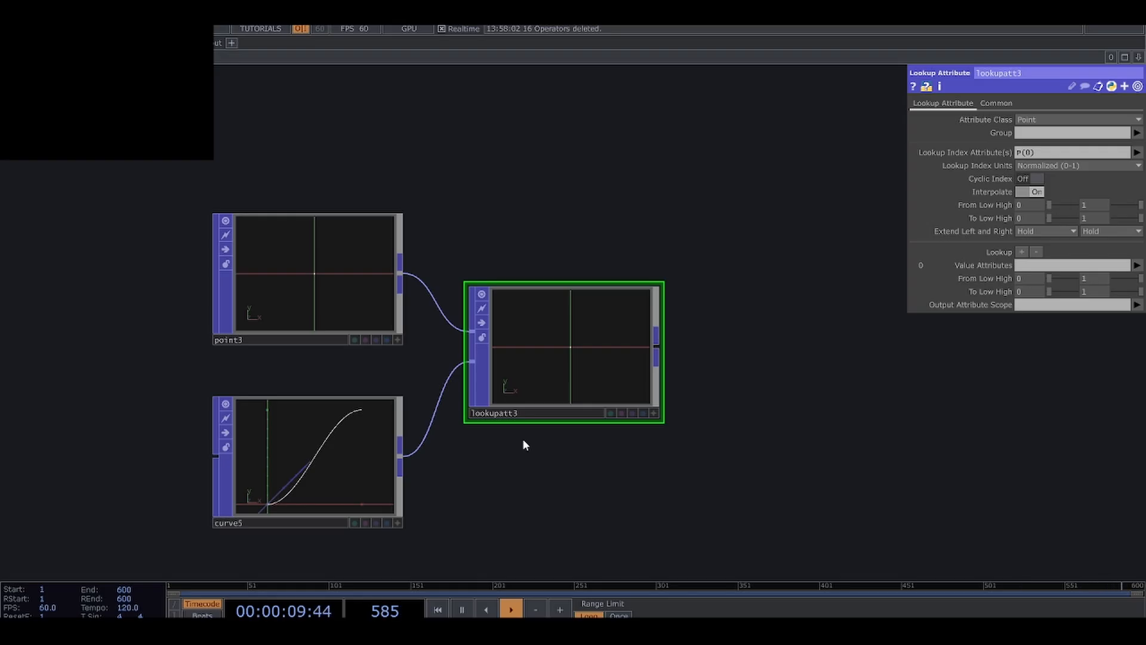
Raise the X position of the Point POP's point in 0.01 increments.
{"action": "scroll", "coordinate": [554, 379], "scroll_direction": "up", "scroll_amount": 2}
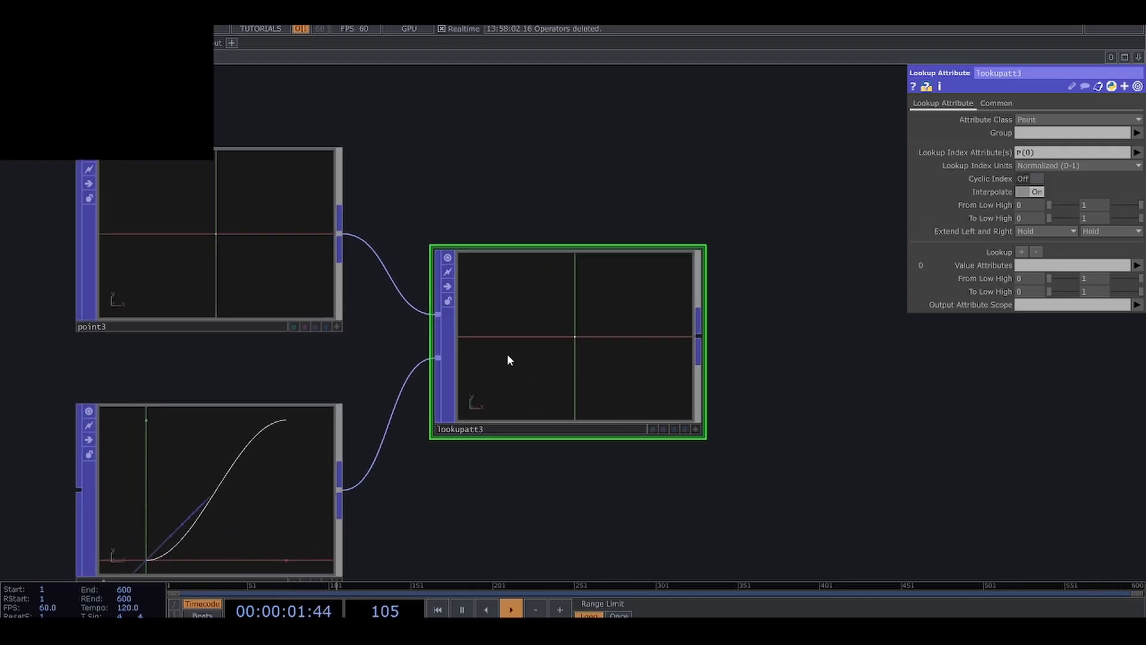
{"action": "left_click", "coordinate": [318, 259]}
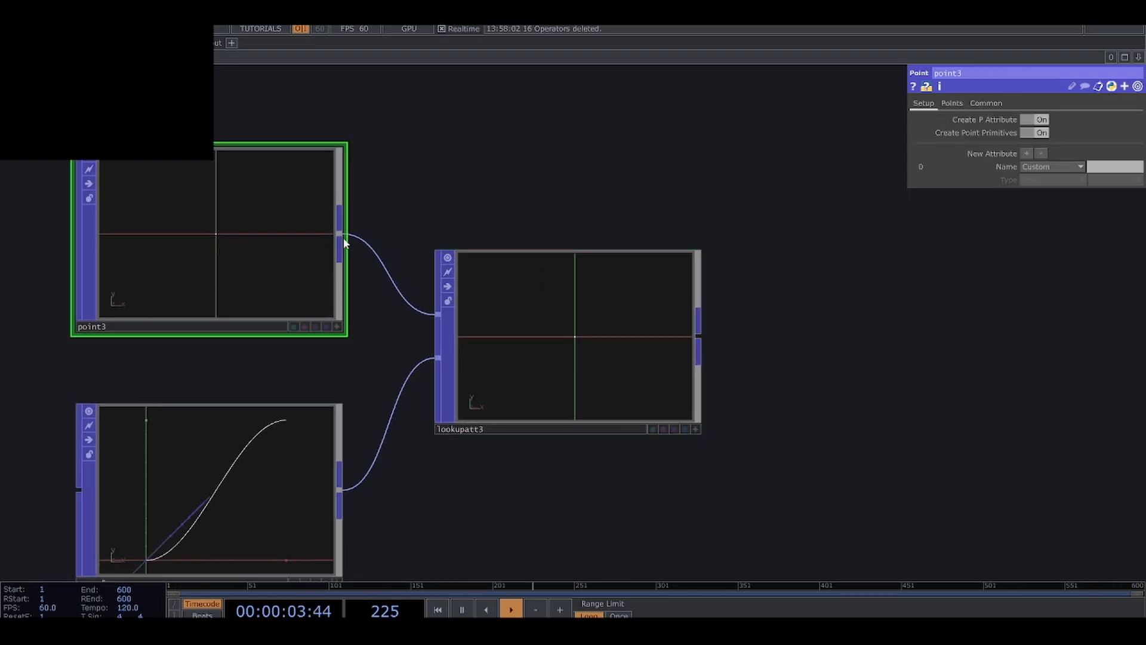
{"action": "left_click", "coordinate": [961, 105]}
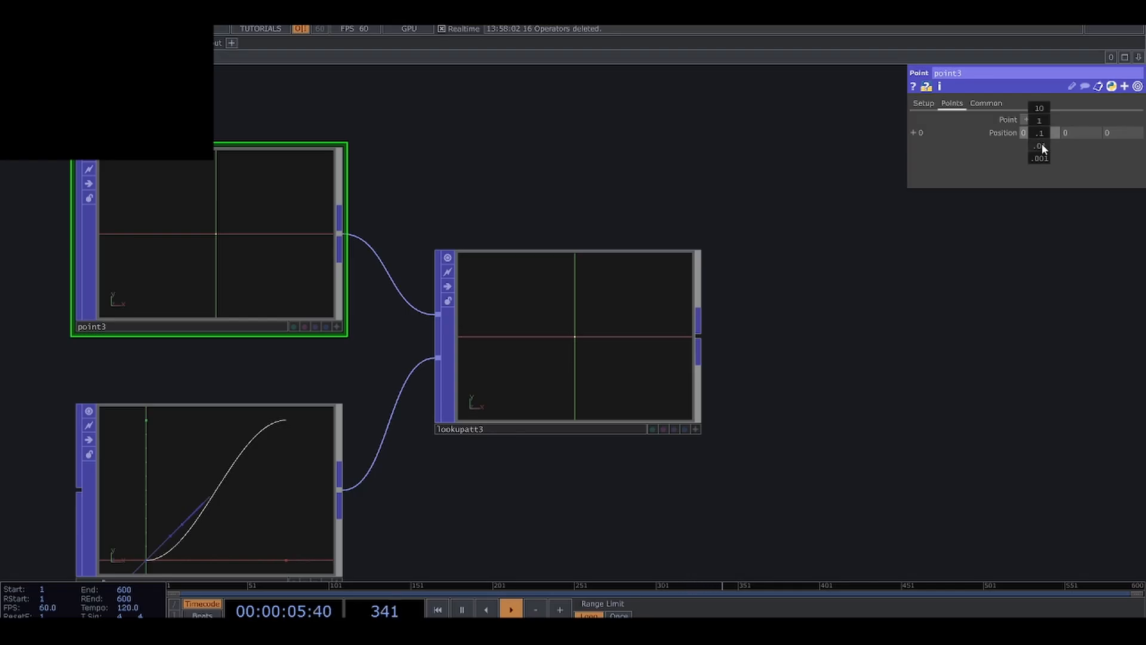
{"action": "middle_click_drag", "start_coordinate": [1041, 145], "coordinate": [1074, 145]}
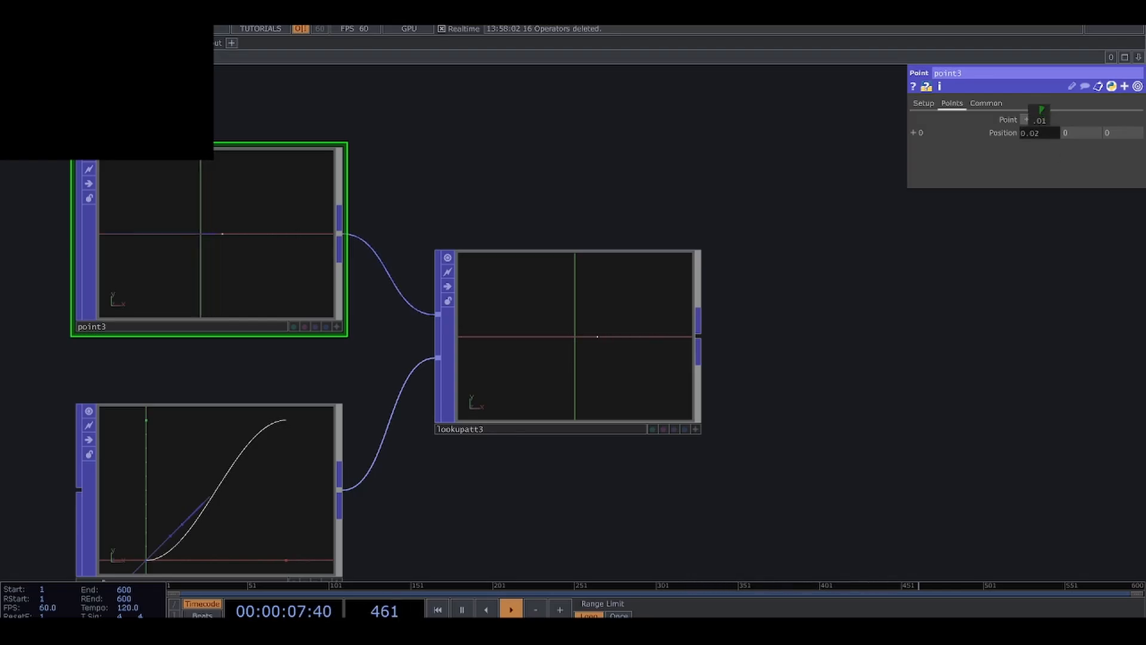
Set both Value Attributes and Output Attribute Scope of the Lookup Attribute POP to P(1).
{"action": "left_click", "coordinate": [646, 324]}
{"action": "left_click", "coordinate": [1022, 153]}
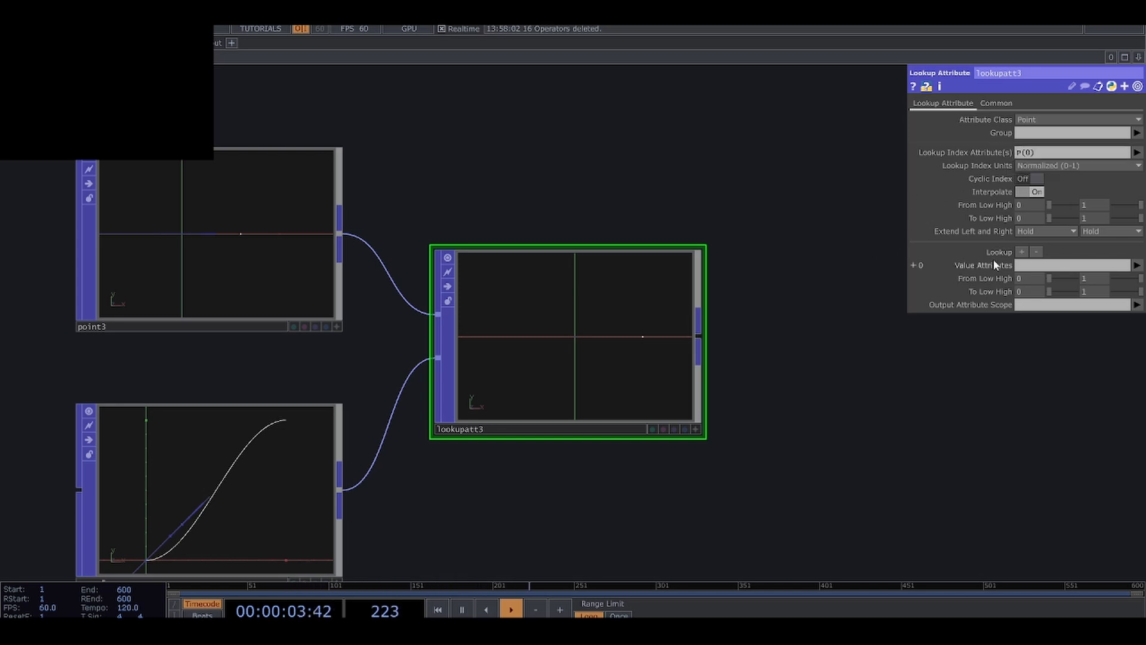
{"action": "left_click", "coordinate": [1026, 265]}
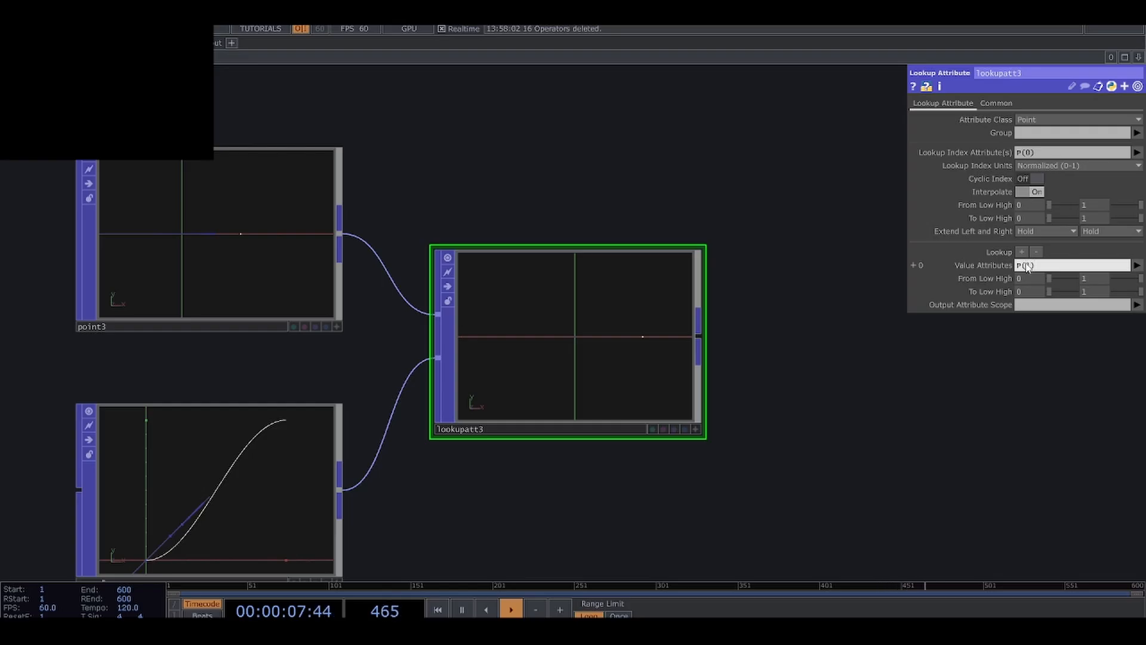
{"action": "key", "text": "Return"}
{"action": "left_click", "coordinate": [1031, 264]}
{"action": "left_click", "coordinate": [1033, 305]}
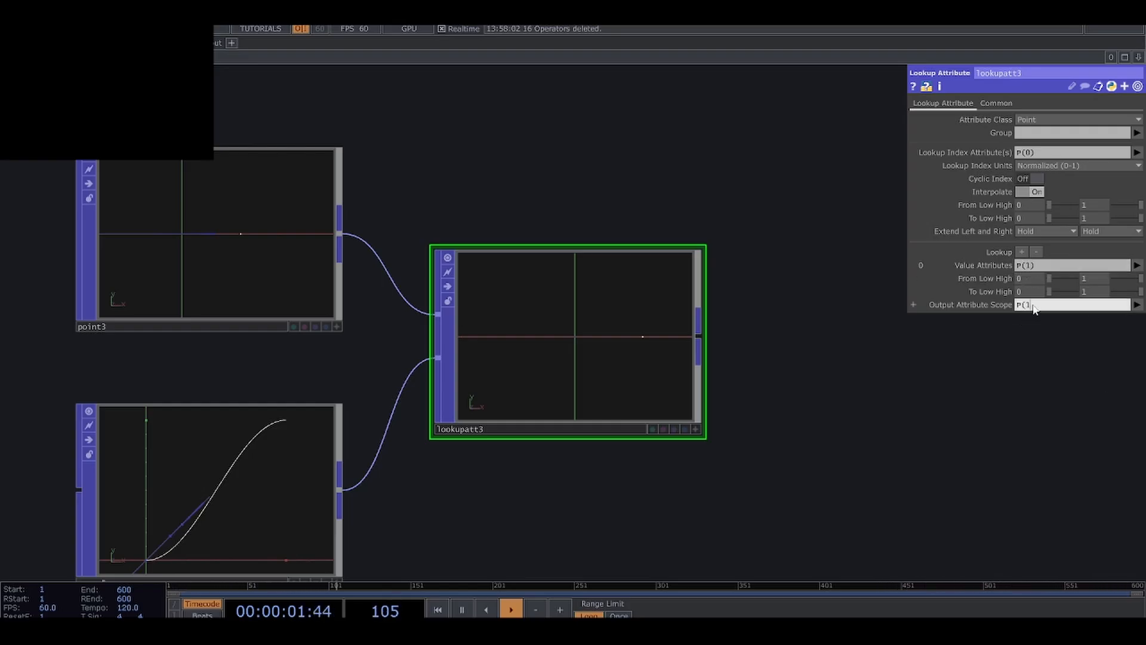
{"action": "scroll", "coordinate": [572, 444], "scroll_direction": "down", "scroll_amount": 3}
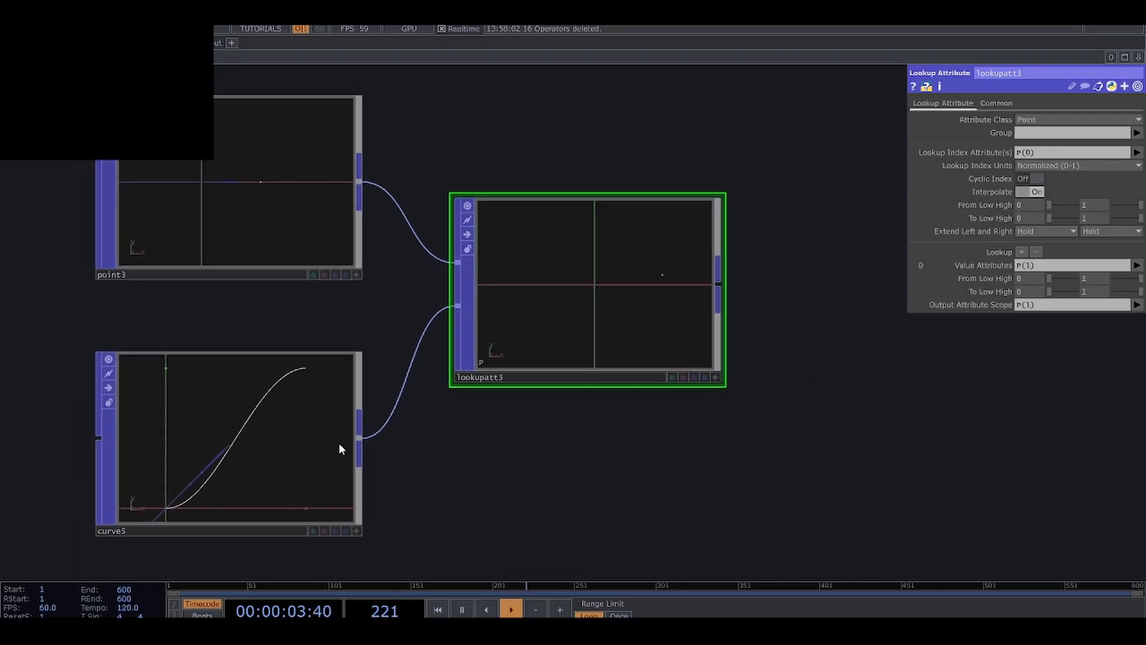
Sweep the X position of the Point POP's point to test the curve lookup, ending at 0.4.
{"action": "left_click", "coordinate": [206, 452]}
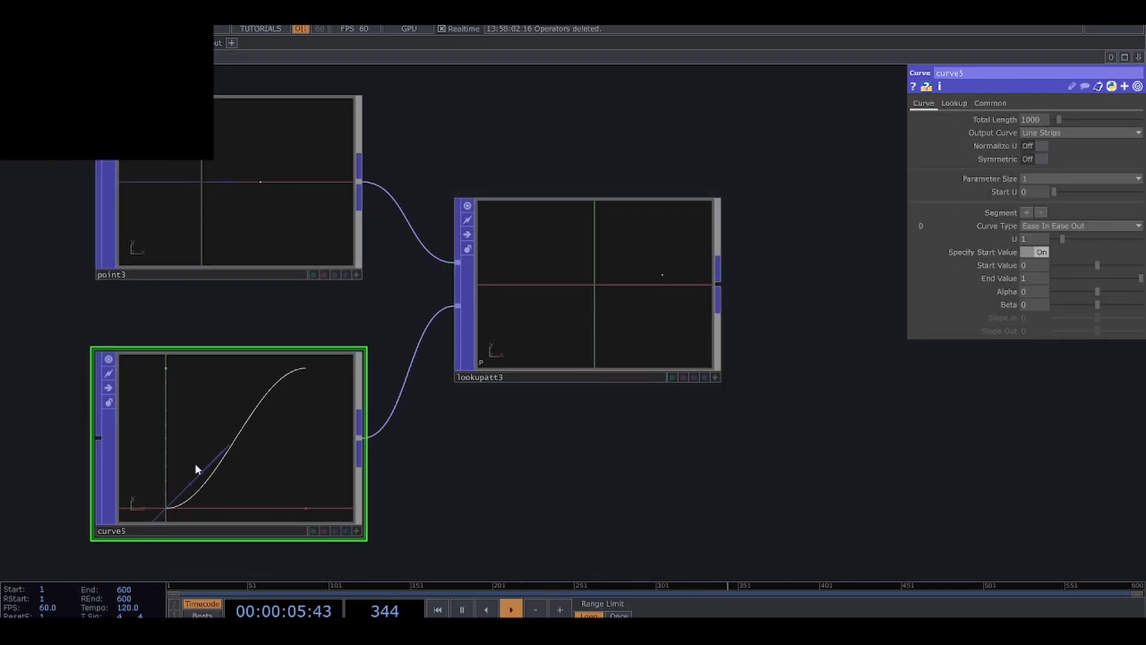
{"action": "left_click", "coordinate": [650, 280]}
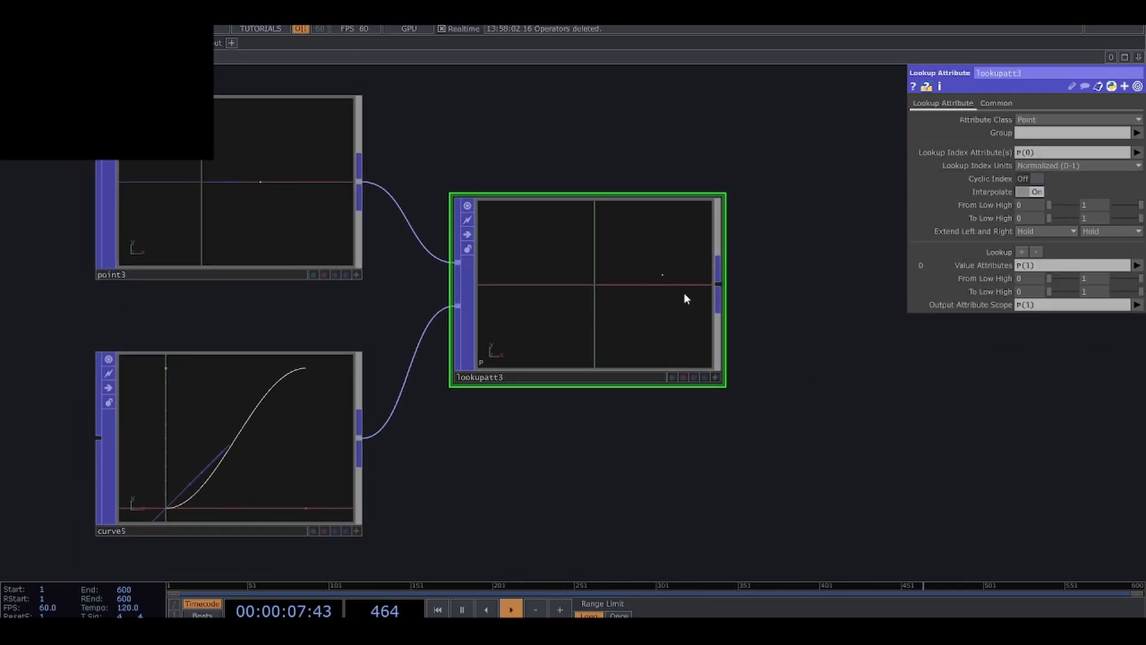
{"action": "scroll", "coordinate": [758, 343], "scroll_direction": "up", "scroll_amount": 2}
{"action": "left_click", "coordinate": [292, 263]}
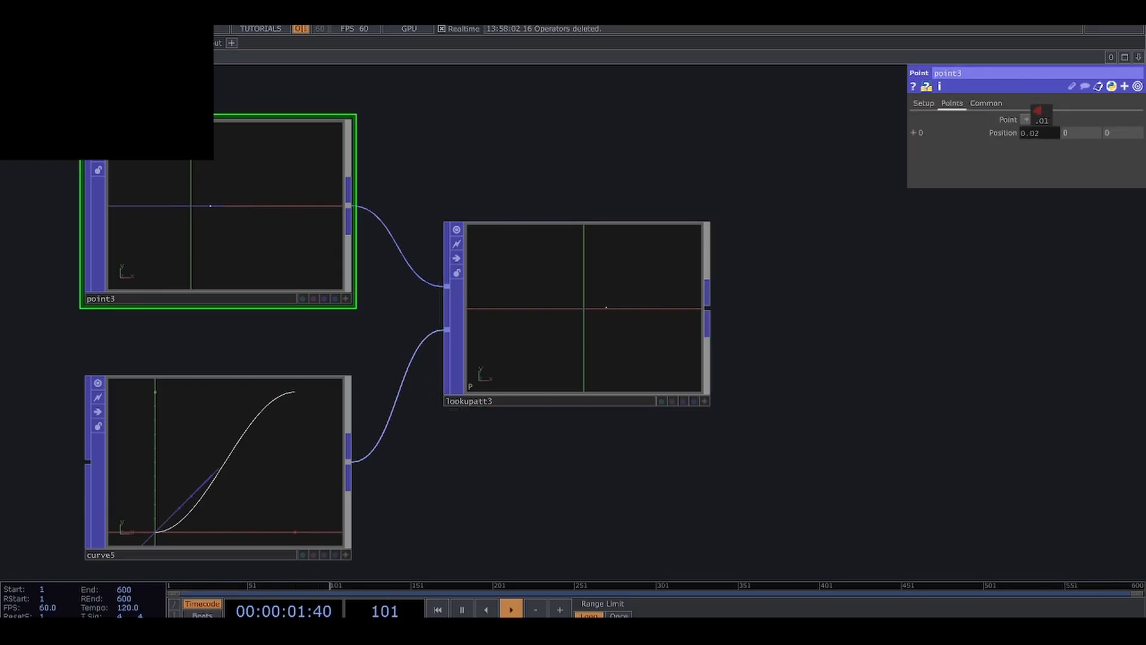
{"action": "middle_click_drag", "start_coordinate": [1037, 111], "coordinate": [1041, 132]}
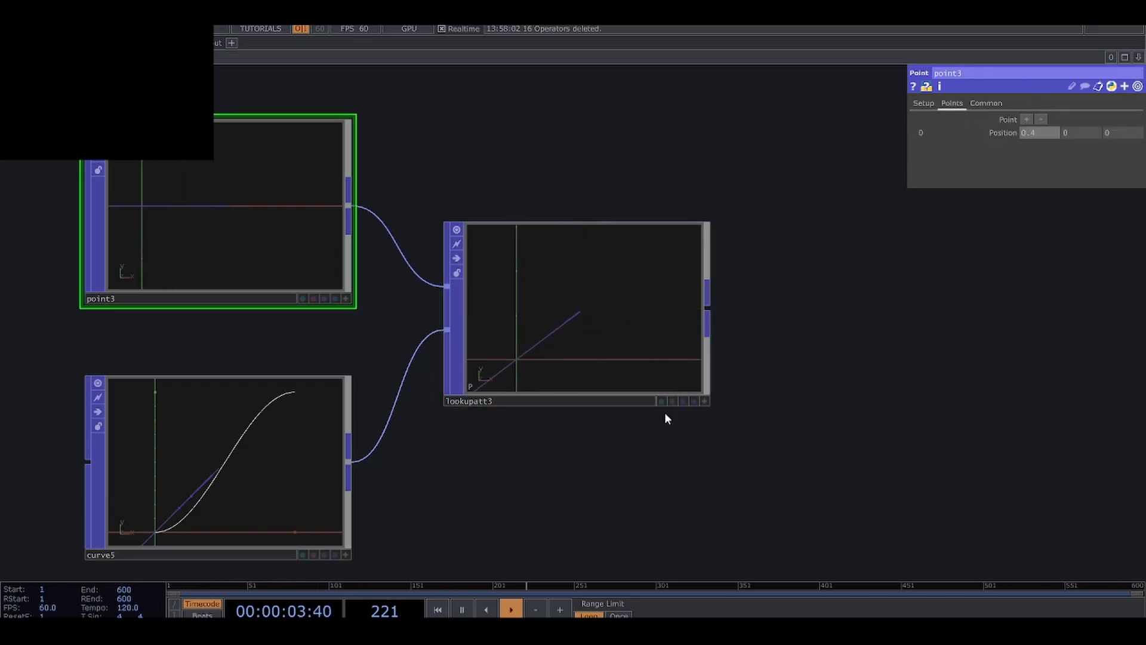
Activate the Lookup Attribute POP's viewer, reframe its view and display its point as a larger marker.
{"action": "left_click", "coordinate": [704, 400]}
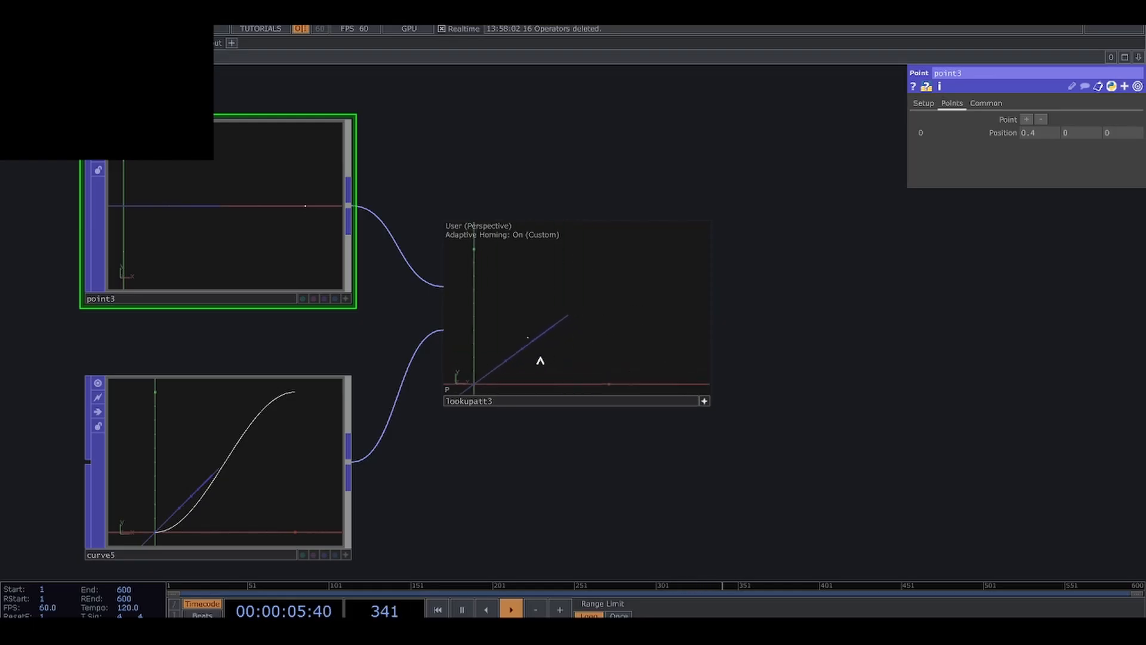
{"action": "middle_click_drag", "start_coordinate": [540, 361], "coordinate": [636, 315]}
{"action": "right_click", "coordinate": [618, 327]}
{"action": "left_click", "coordinate": [651, 326]}
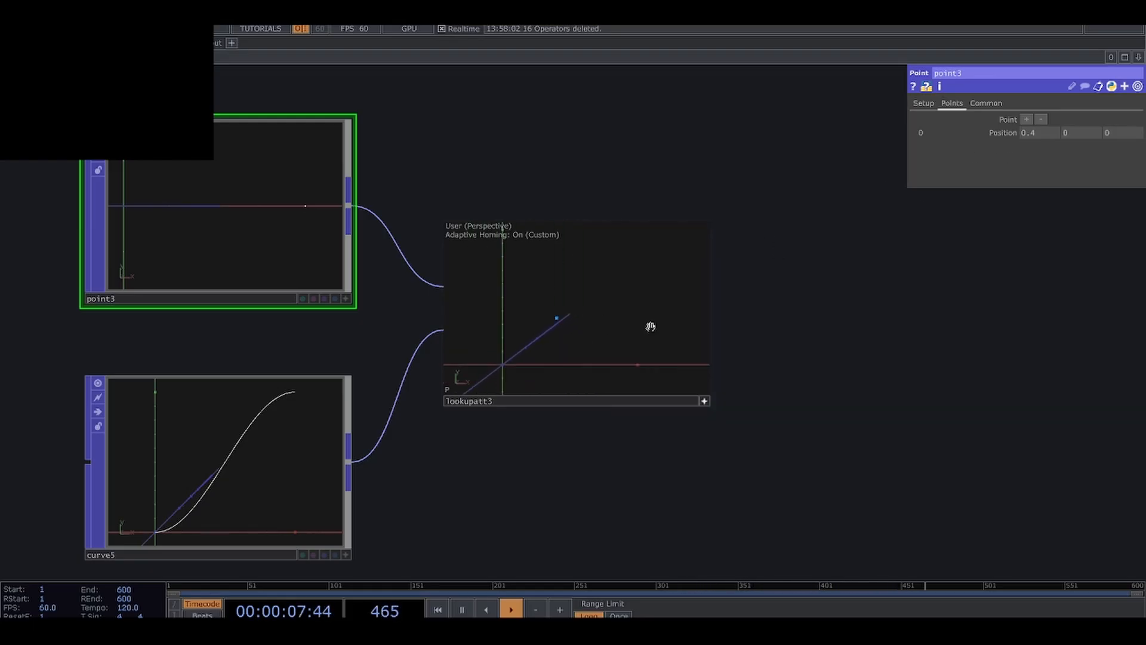
Deactivate the Lookup Attribute POP's viewer and sweep the Point POP's X position up to 1.03.
{"action": "left_click", "coordinate": [704, 400]}
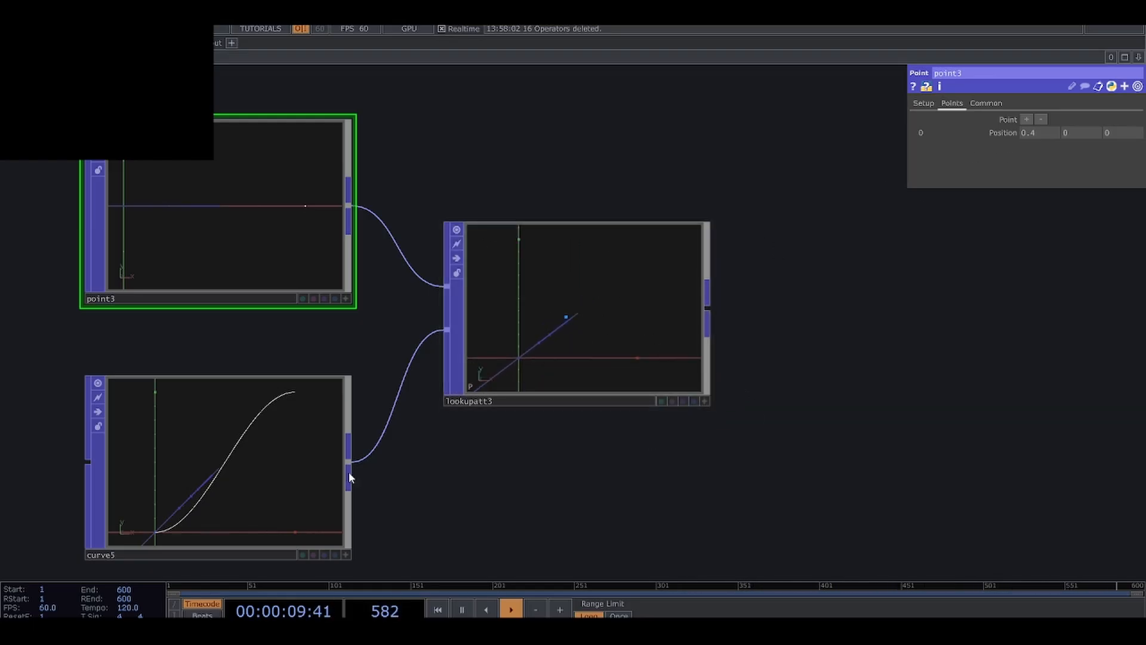
{"action": "middle_click_drag", "start_coordinate": [1046, 133], "coordinate": [1045, 116]}
{"action": "left_click_drag", "start_coordinate": [752, 372], "coordinate": [704, 377]}
{"action": "scroll", "coordinate": [781, 367], "scroll_direction": "down", "scroll_amount": 3}
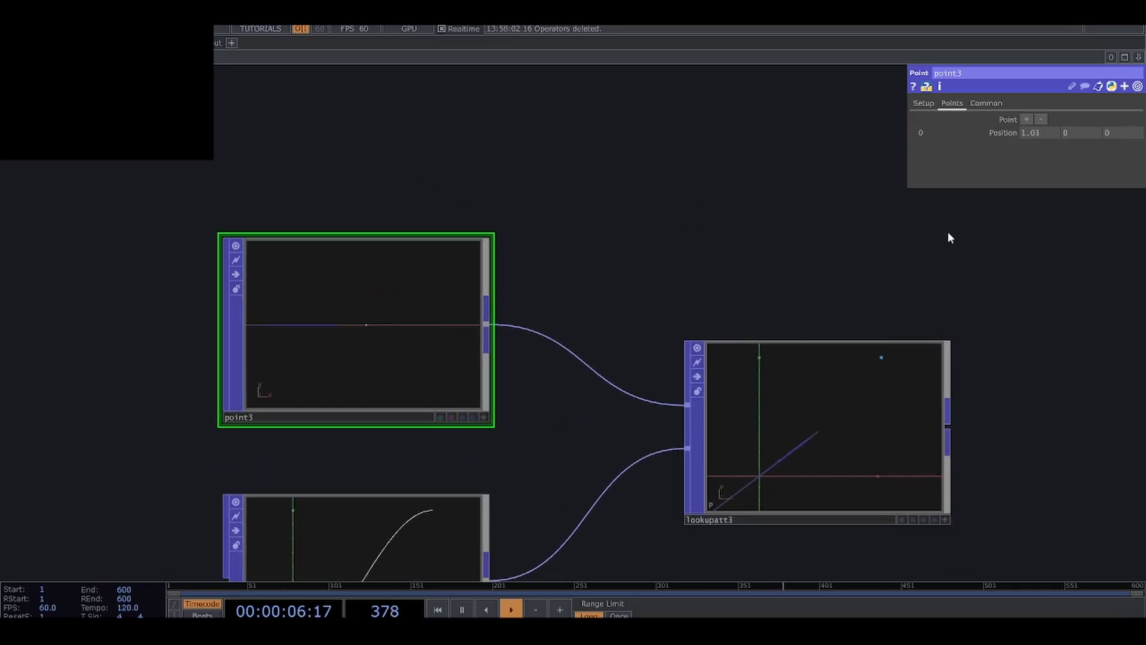
Move the Lookup Attribute POP closer to its two input nodes.
{"action": "left_click", "coordinate": [831, 404]}
{"action": "left_click_drag", "start_coordinate": [831, 404], "coordinate": [732, 404]}
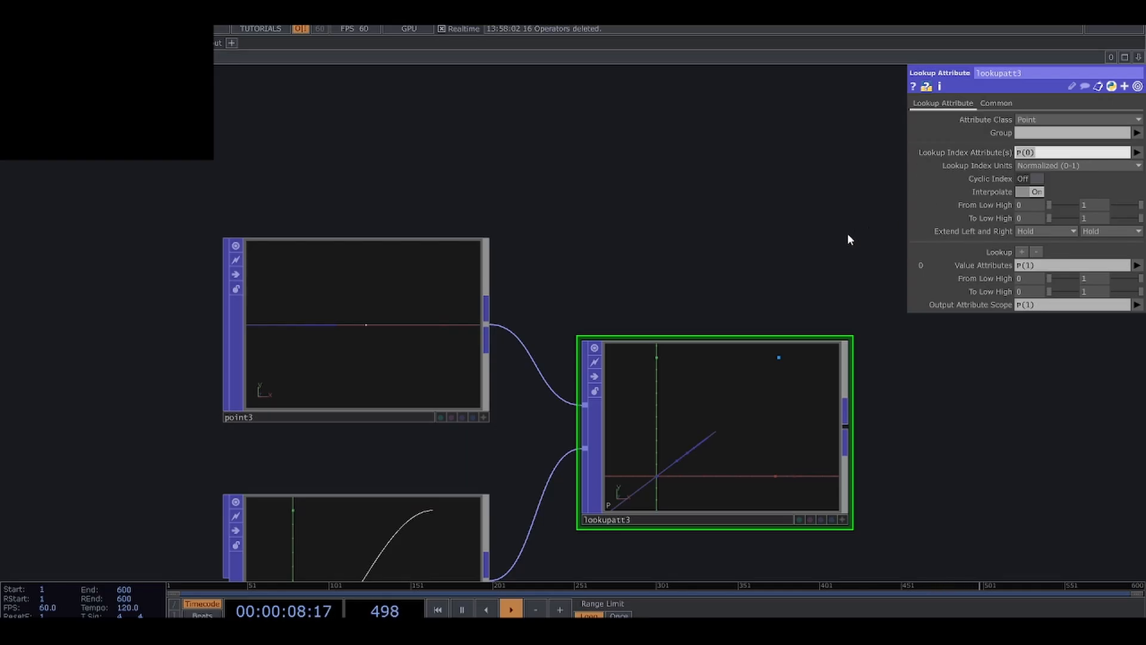
{"action": "scroll", "coordinate": [757, 239], "scroll_direction": "down", "scroll_amount": 3}
Set the Point POP's X position to 0 and move the Lookup Attribute POP farther from its inputs.
{"action": "left_click", "coordinate": [340, 235]}
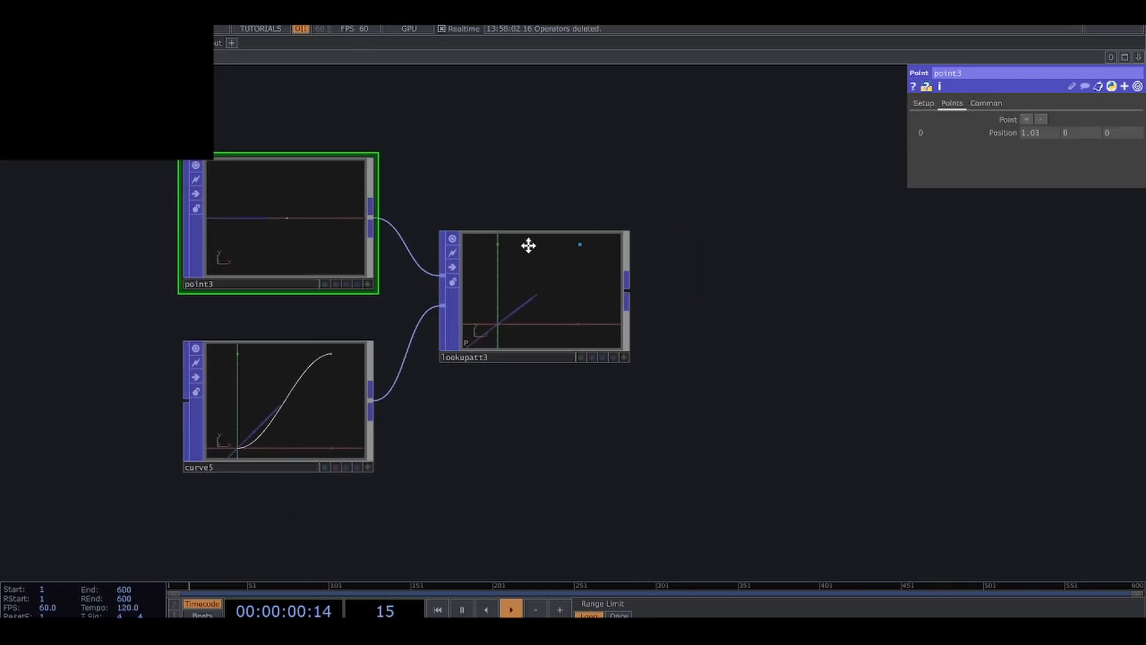
{"action": "left_click_drag", "start_coordinate": [528, 245], "coordinate": [559, 298]}
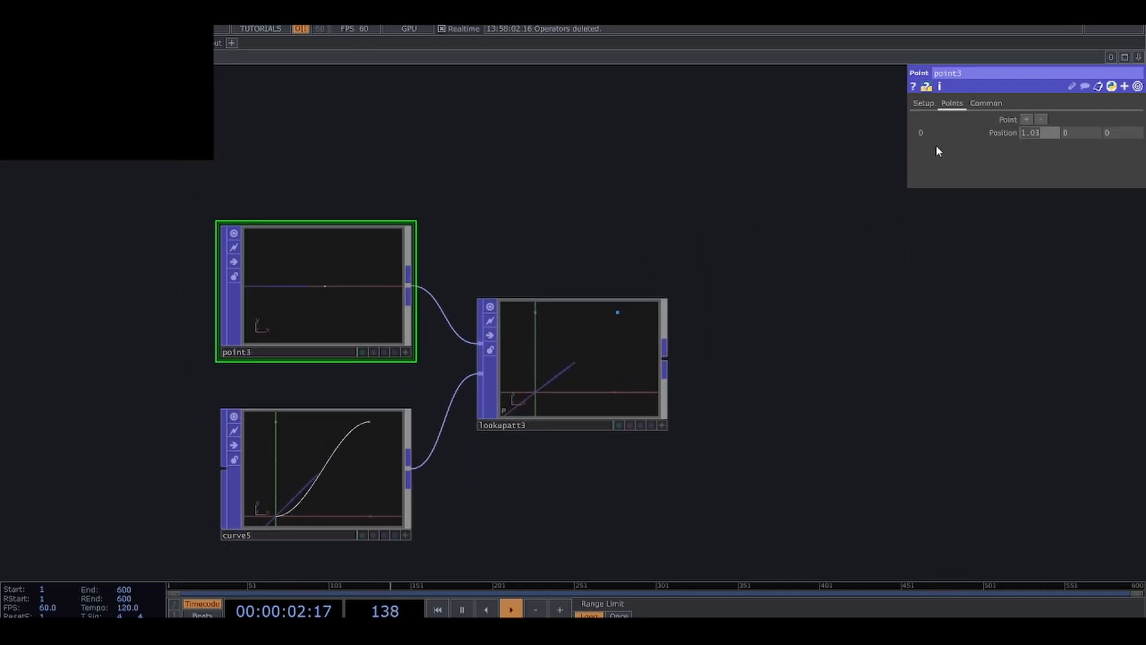
{"action": "type", "text": "0"}
{"action": "key", "text": "Return"}
{"action": "left_click_drag", "start_coordinate": [541, 374], "coordinate": [651, 374]}
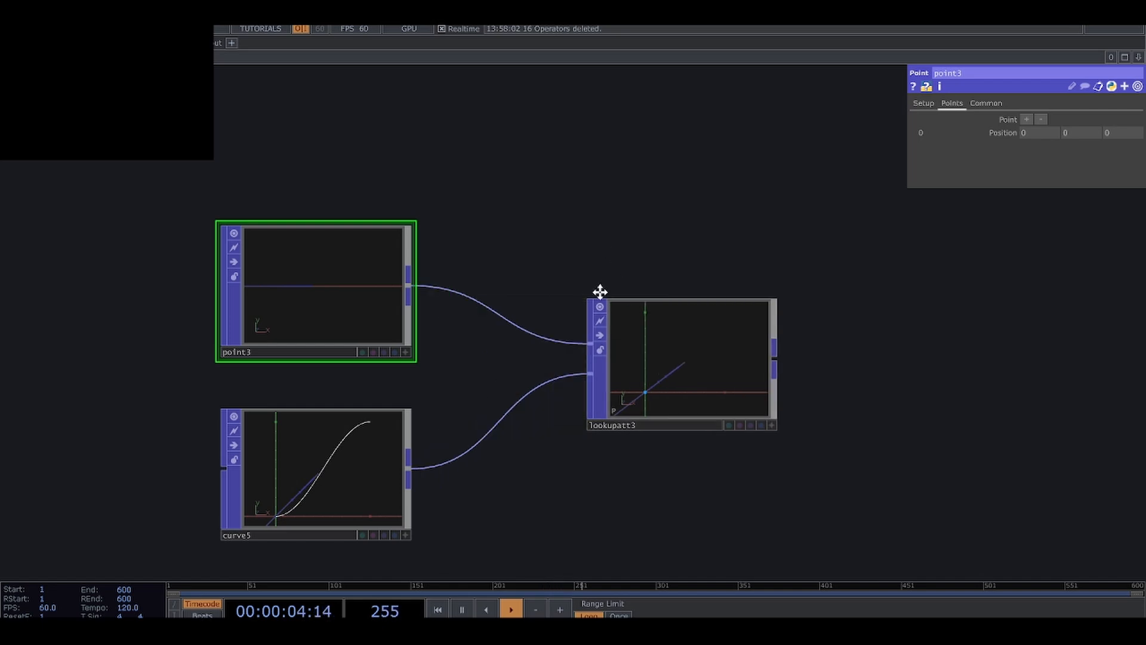
{"action": "left_click_drag", "start_coordinate": [601, 292], "coordinate": [586, 399]}
{"action": "scroll", "coordinate": [398, 255], "scroll_direction": "down", "scroll_amount": 3}
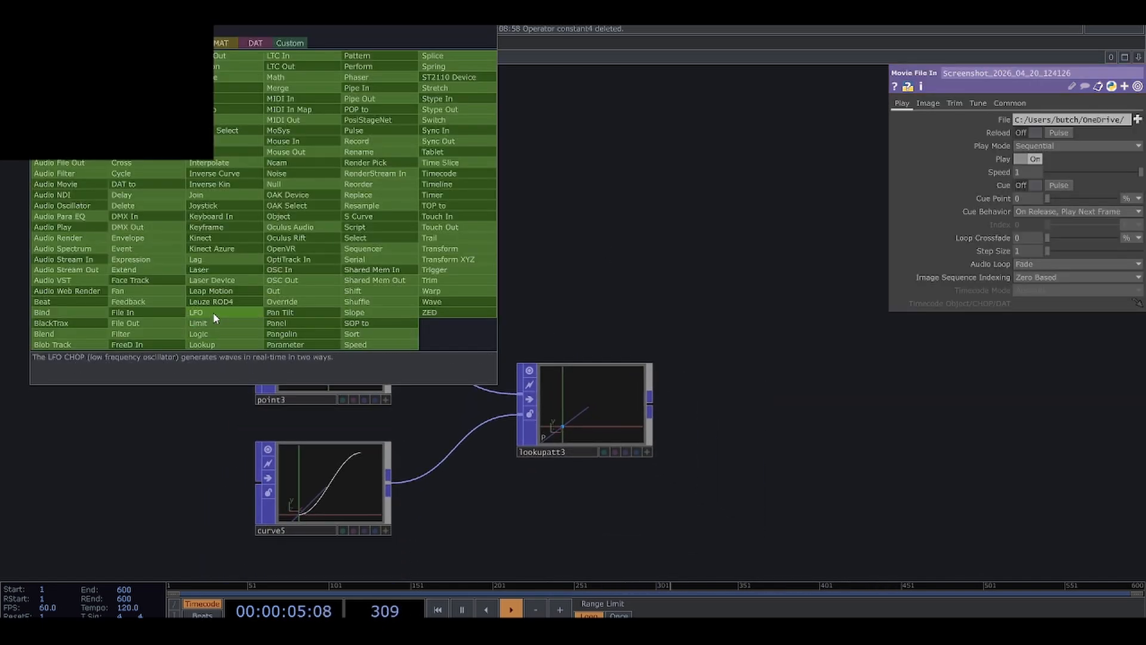
Add an LFO CHOP above the Point POP and set its type to Ramp.
{"action": "left_click", "coordinate": [197, 312]}
{"action": "left_click", "coordinate": [338, 196]}
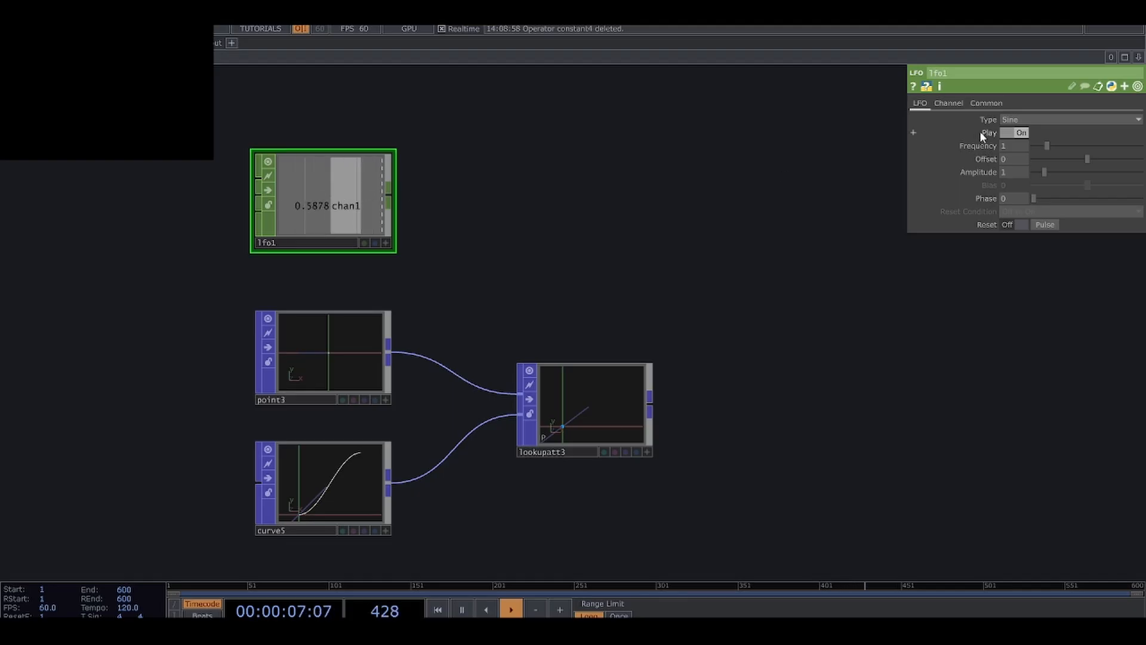
{"action": "left_click", "coordinate": [1023, 119]}
{"action": "left_click", "coordinate": [1027, 169]}
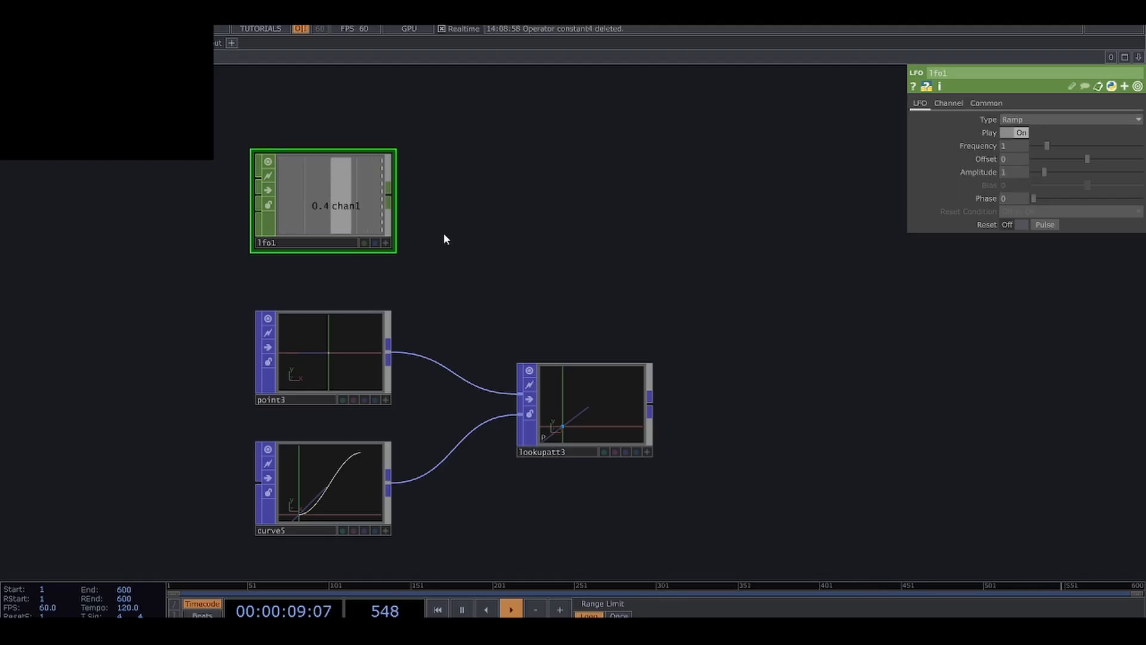
Attach a Trail CHOP to the LFO's output to plot its ramp.
{"action": "right_click", "coordinate": [390, 196]}
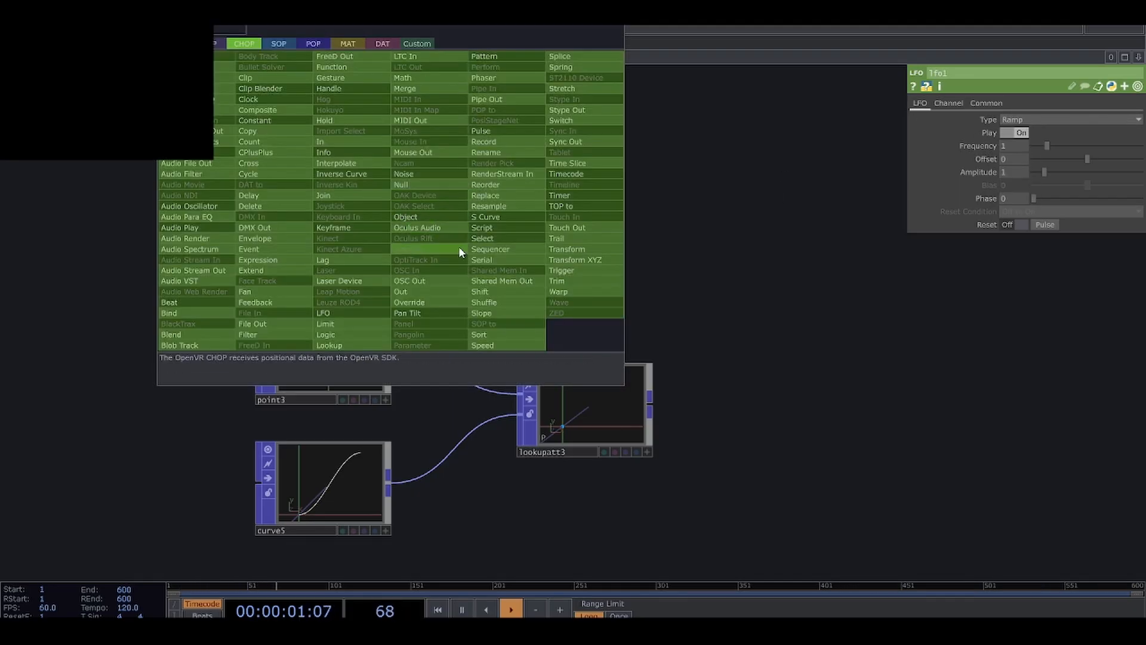
{"action": "left_click", "coordinate": [563, 239]}
{"action": "left_click", "coordinate": [564, 220]}
{"action": "left_click_drag", "start_coordinate": [603, 268], "coordinate": [574, 377]}
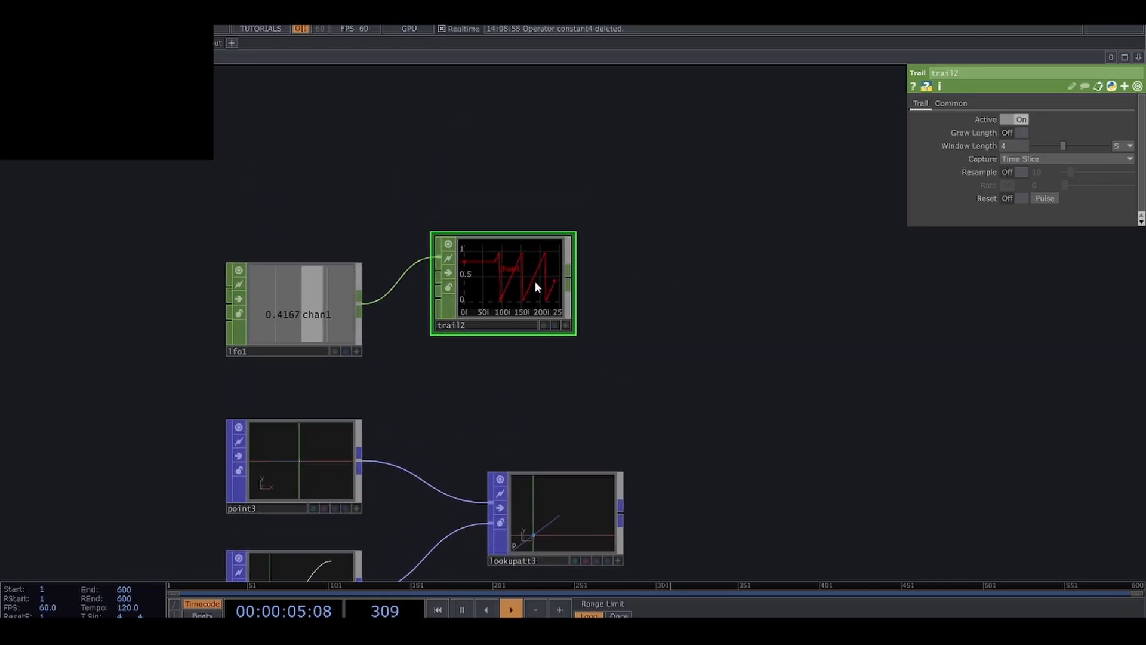
Set the LFO's frequency to 0.1 and move the Trail CHOP up out of the way.
{"action": "left_click", "coordinate": [349, 308]}
{"action": "left_click", "coordinate": [1013, 147]}
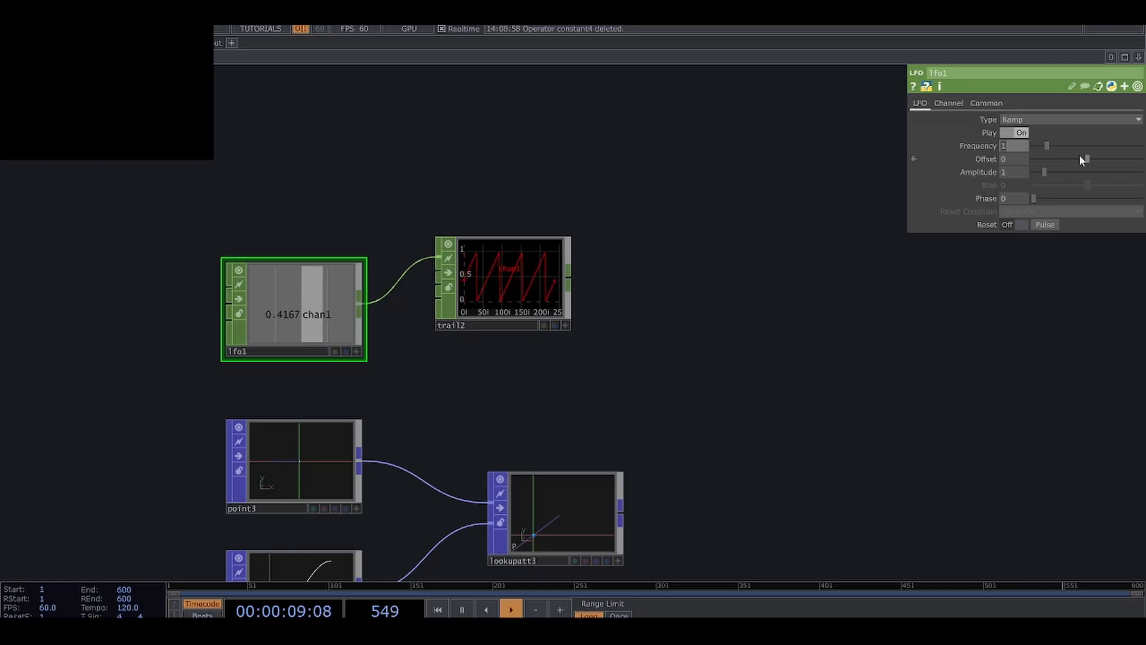
{"action": "type", "text": ".1"}
{"action": "key", "text": "Return"}
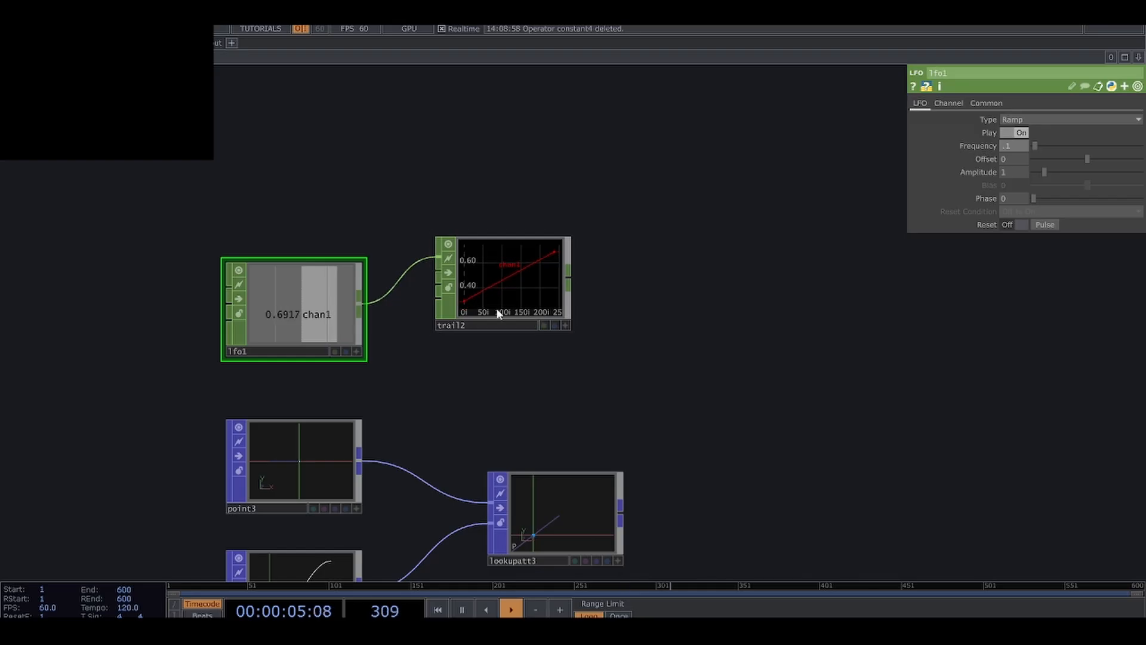
{"action": "left_click_drag", "start_coordinate": [498, 298], "coordinate": [511, 196]}
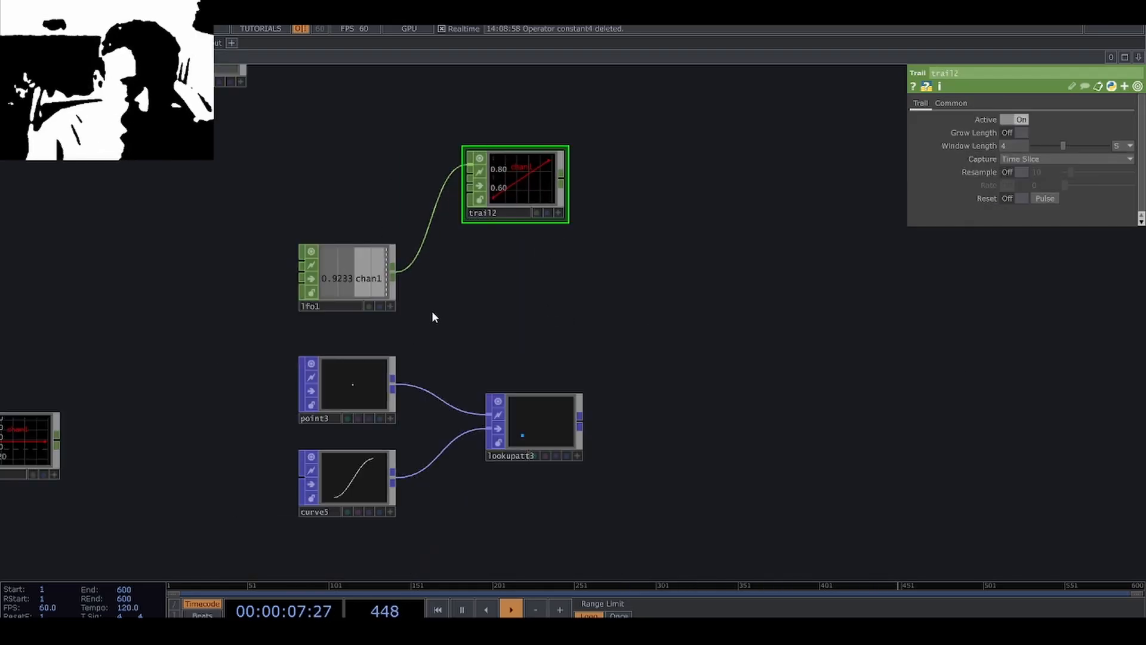
{"action": "left_click_drag", "start_coordinate": [508, 194], "coordinate": [507, 173]}
Add a CHOP to POP from the LFO's output and place it beside the LFO.
{"action": "left_click", "coordinate": [325, 264]}
{"action": "scroll", "coordinate": [358, 279], "scroll_direction": "up", "scroll_amount": 2}
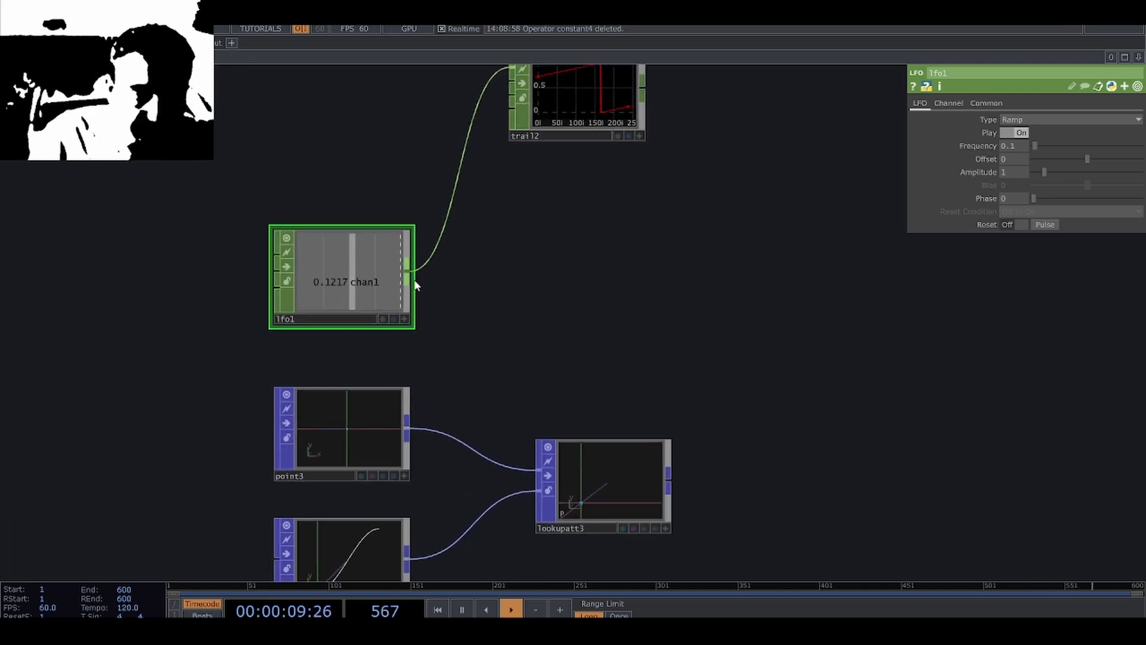
{"action": "right_click", "coordinate": [410, 276]}
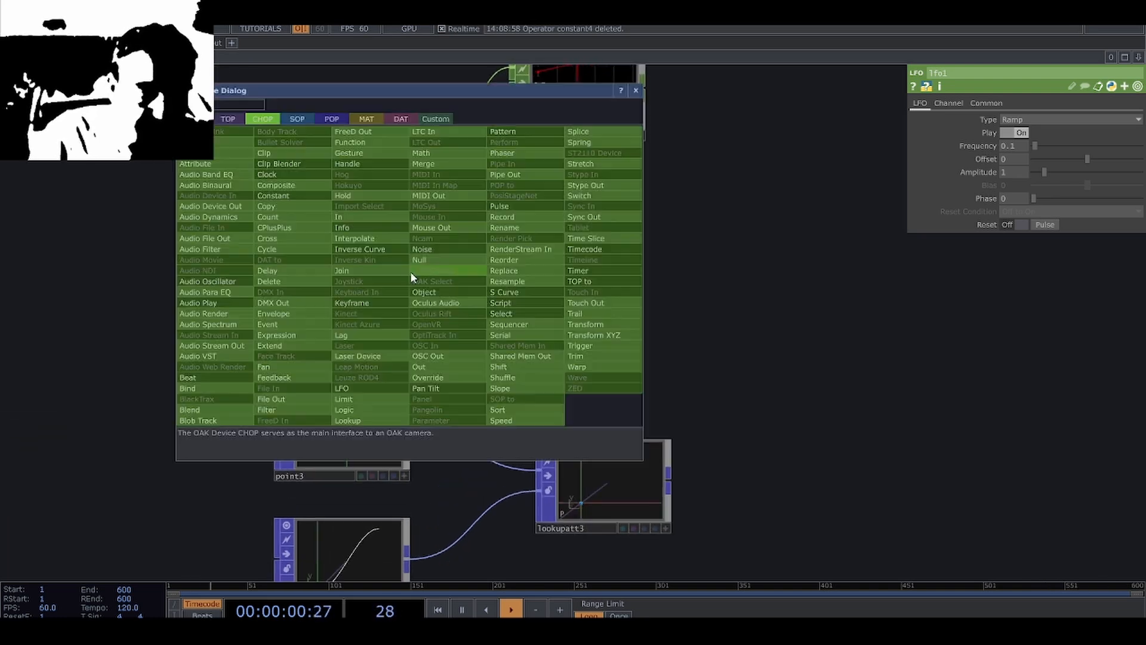
{"action": "left_click", "coordinate": [331, 118]}
{"action": "left_click", "coordinate": [230, 142]}
{"action": "left_click", "coordinate": [573, 277]}
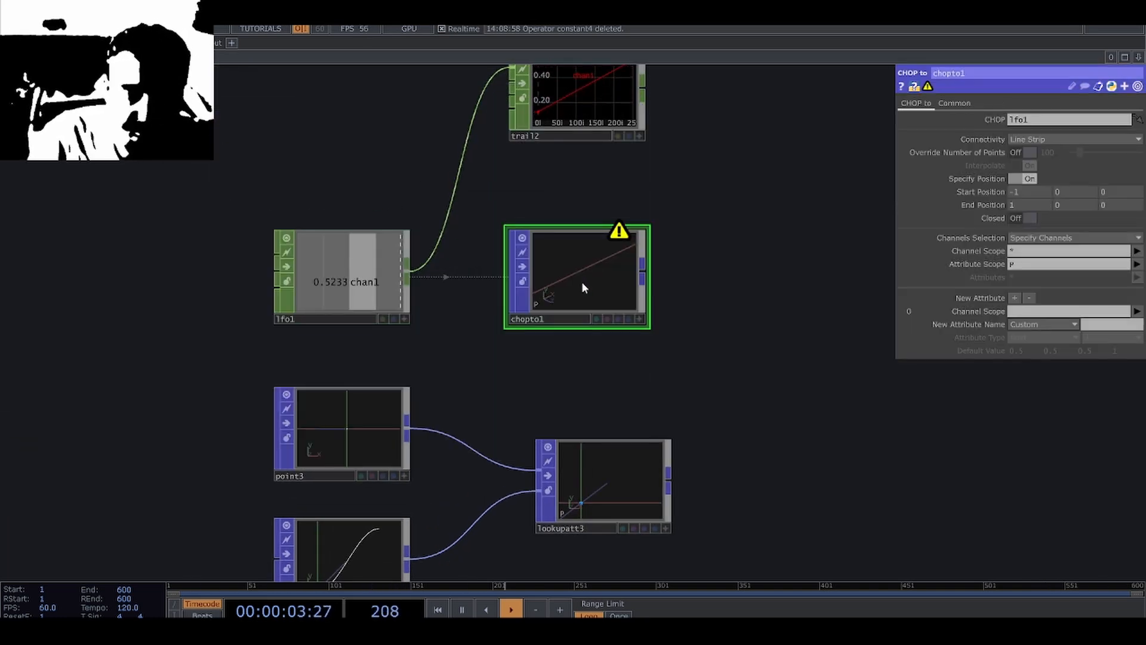
Set the CHOP to POP's Channel Scope to chan1 and its Attribute Scope to val.
{"action": "scroll", "coordinate": [580, 279], "scroll_direction": "up", "scroll_amount": 3}
{"action": "scroll", "coordinate": [580, 279], "scroll_direction": "down", "scroll_amount": 3}
{"action": "left_click", "coordinate": [390, 275]}
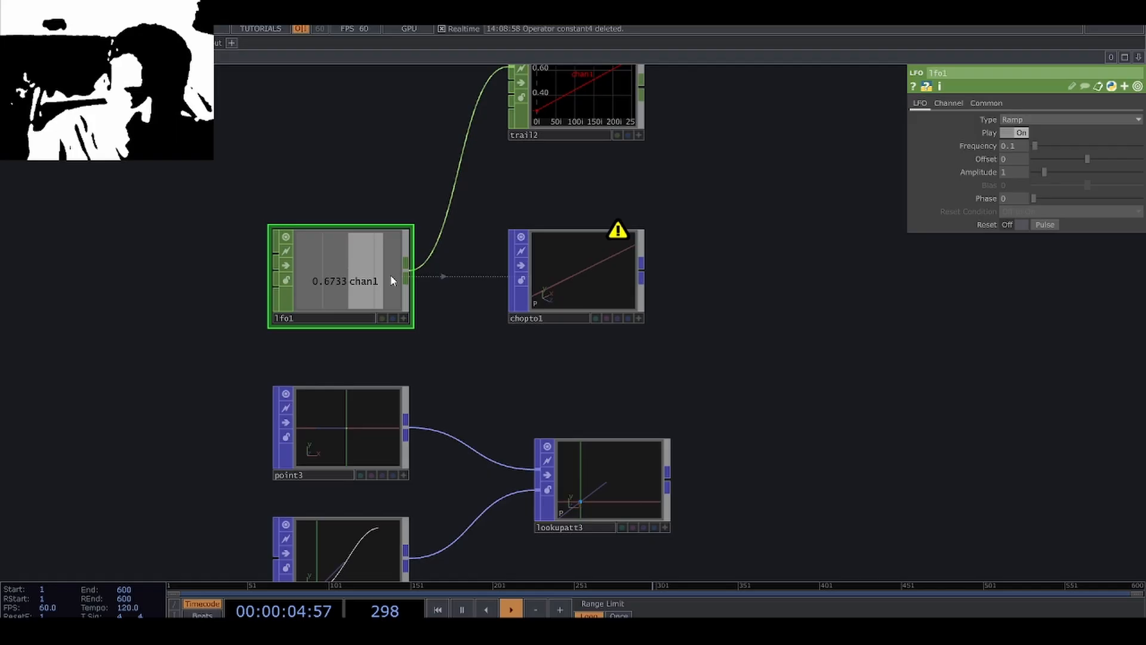
{"action": "left_click", "coordinate": [583, 281]}
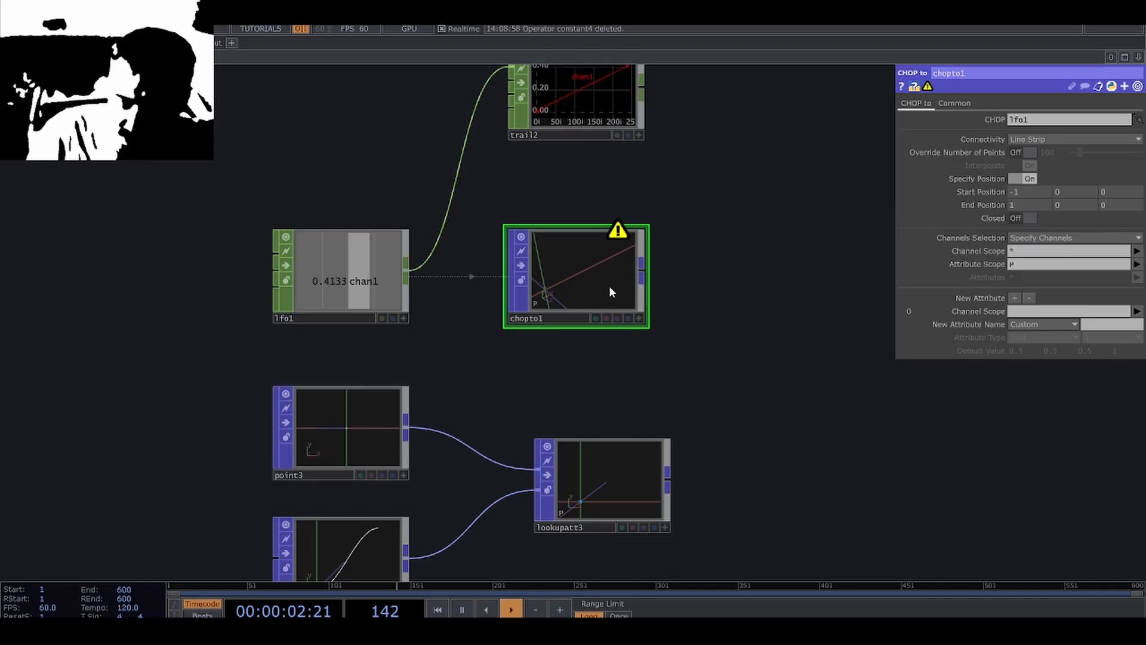
{"action": "left_click", "coordinate": [1136, 251]}
{"action": "left_click", "coordinate": [1129, 276]}
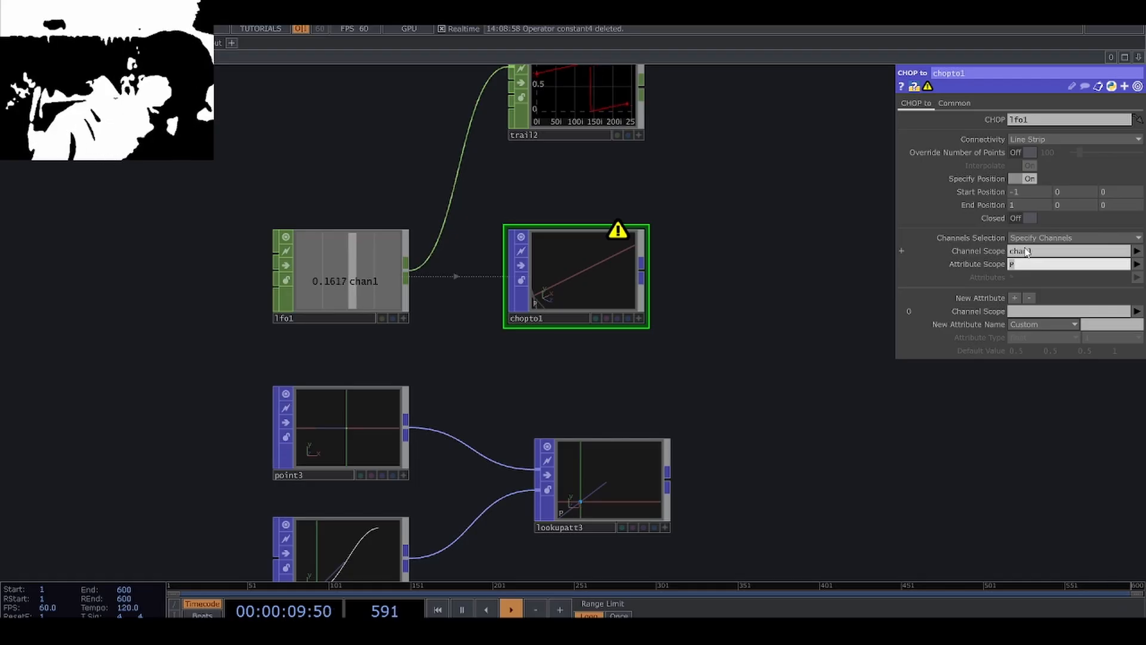
{"action": "type", "text": "val"}
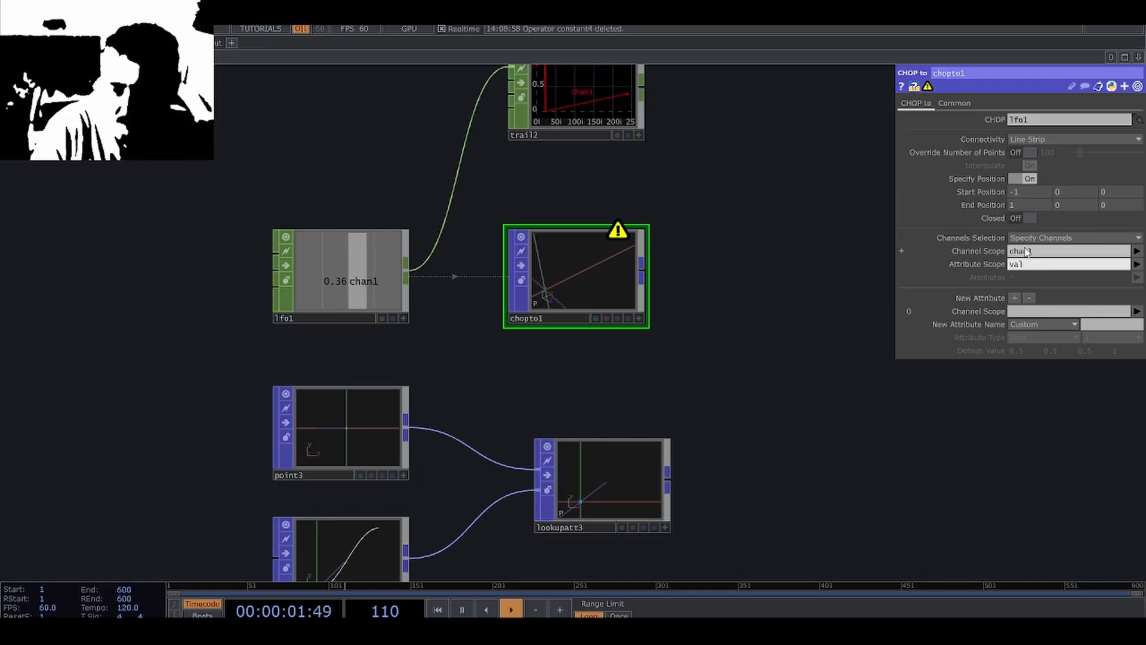
{"action": "key", "text": "Return"}
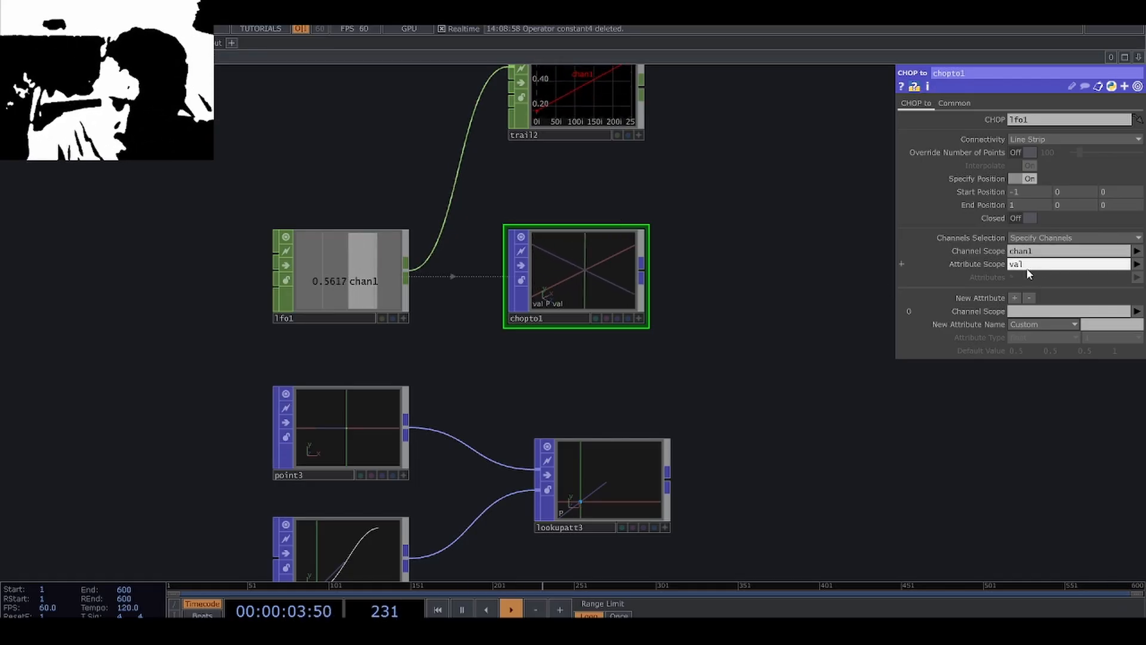
Turn off Specify Position on the CHOP to POP and check its point attributes.
{"action": "left_click_drag", "start_coordinate": [690, 321], "coordinate": [675, 337]}
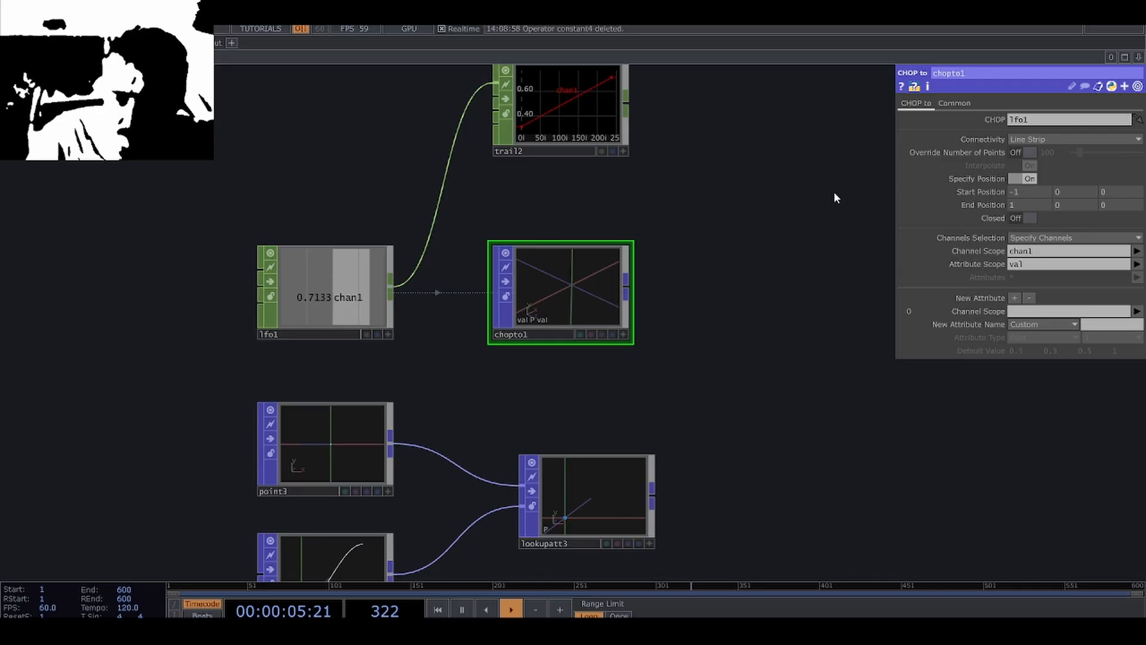
{"action": "left_click", "coordinate": [1011, 180]}
{"action": "scroll", "coordinate": [582, 329], "scroll_direction": "up", "scroll_amount": 3}
{"action": "middle_click", "coordinate": [571, 309]}
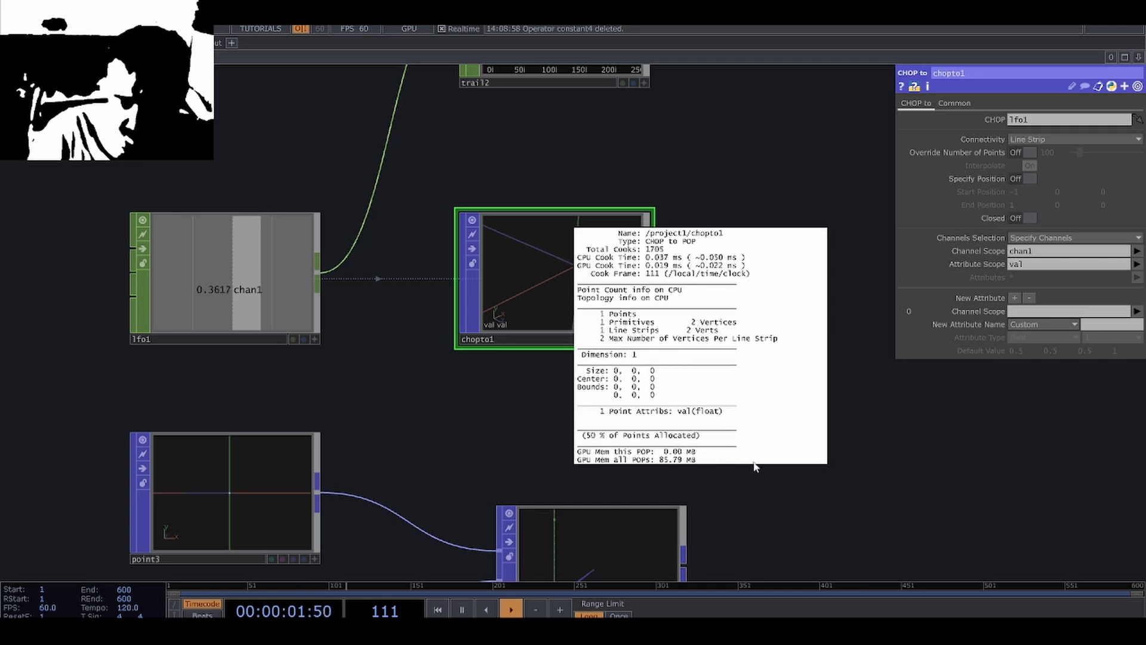
Move the Lookup Attribute POP away to make room and shift the CHOP to POP closer to the LFO.
{"action": "scroll", "coordinate": [779, 471], "scroll_direction": "down", "scroll_amount": 3}
{"action": "left_click_drag", "start_coordinate": [570, 386], "coordinate": [250, 298]}
{"action": "left_click_drag", "start_coordinate": [354, 438], "coordinate": [589, 439]}
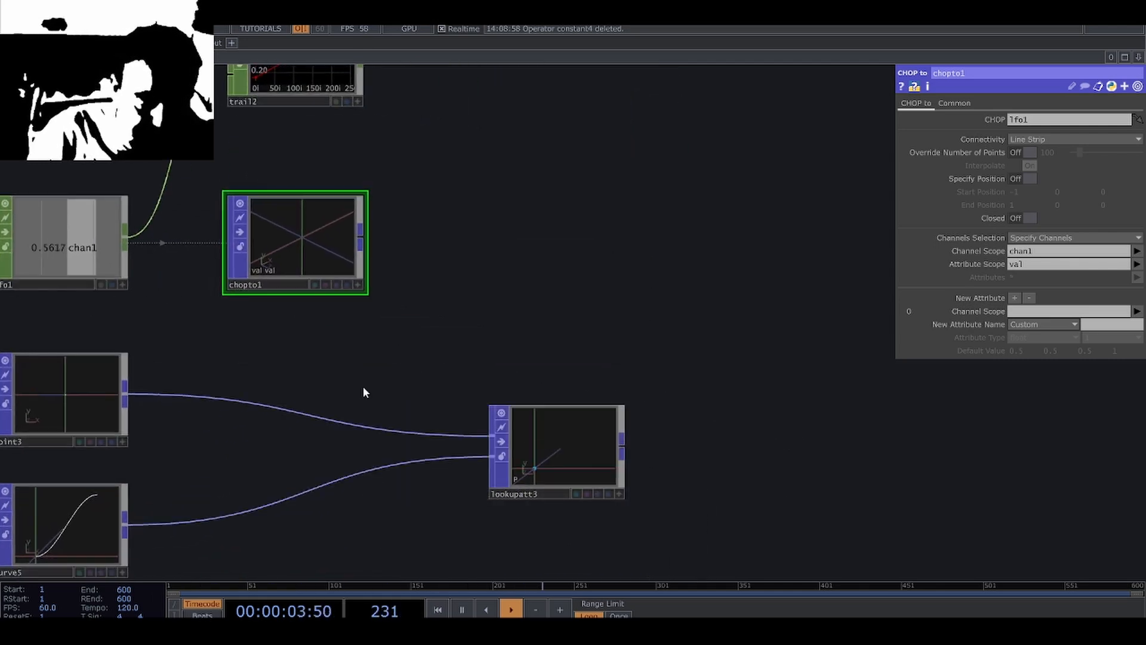
{"action": "left_click_drag", "start_coordinate": [363, 386], "coordinate": [484, 392]}
{"action": "left_click_drag", "start_coordinate": [455, 257], "coordinate": [430, 258]}
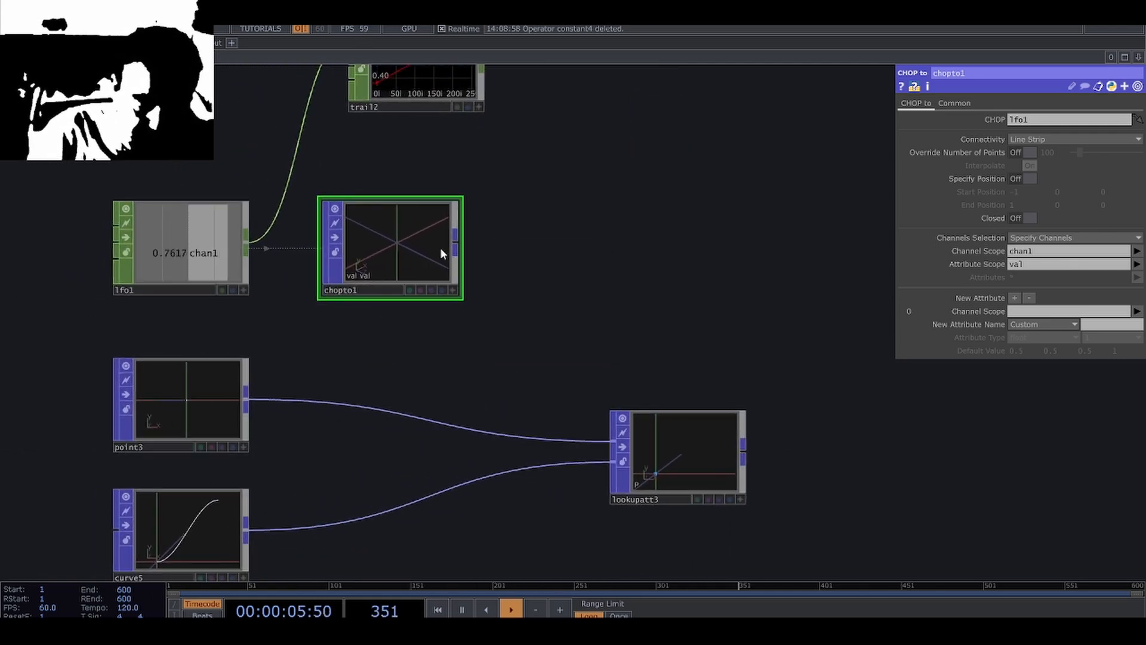
Compare the attributes of the CHOP to POP and Point POP, and connect both into a new Attribute Combine POP.
{"action": "middle_click", "coordinate": [373, 264]}
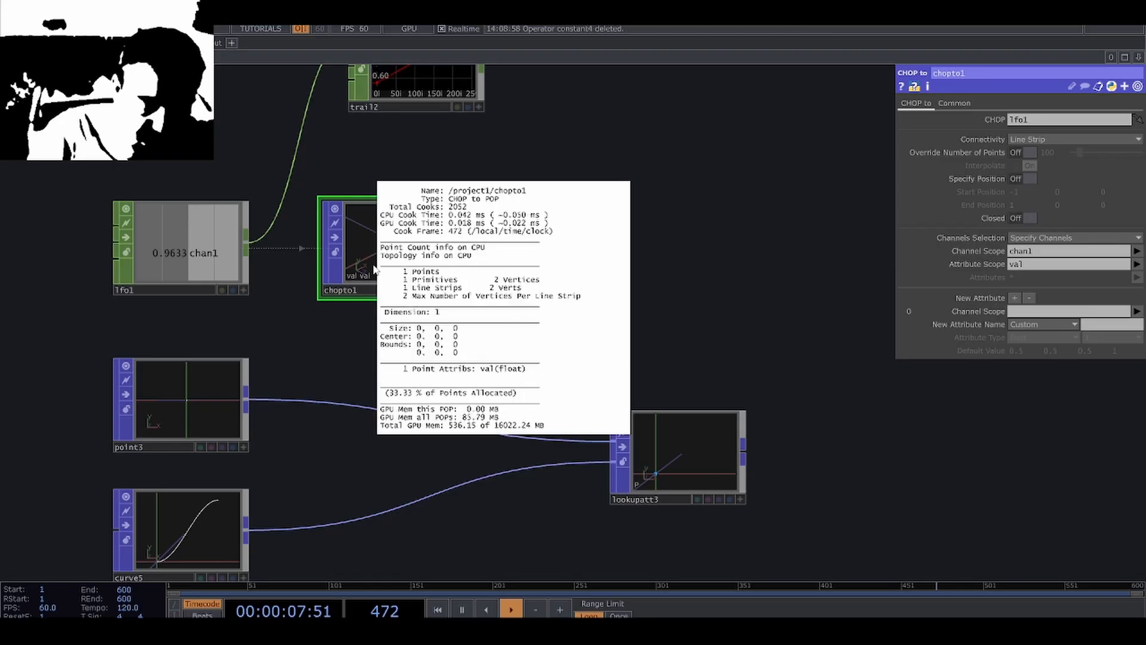
{"action": "middle_click", "coordinate": [192, 407]}
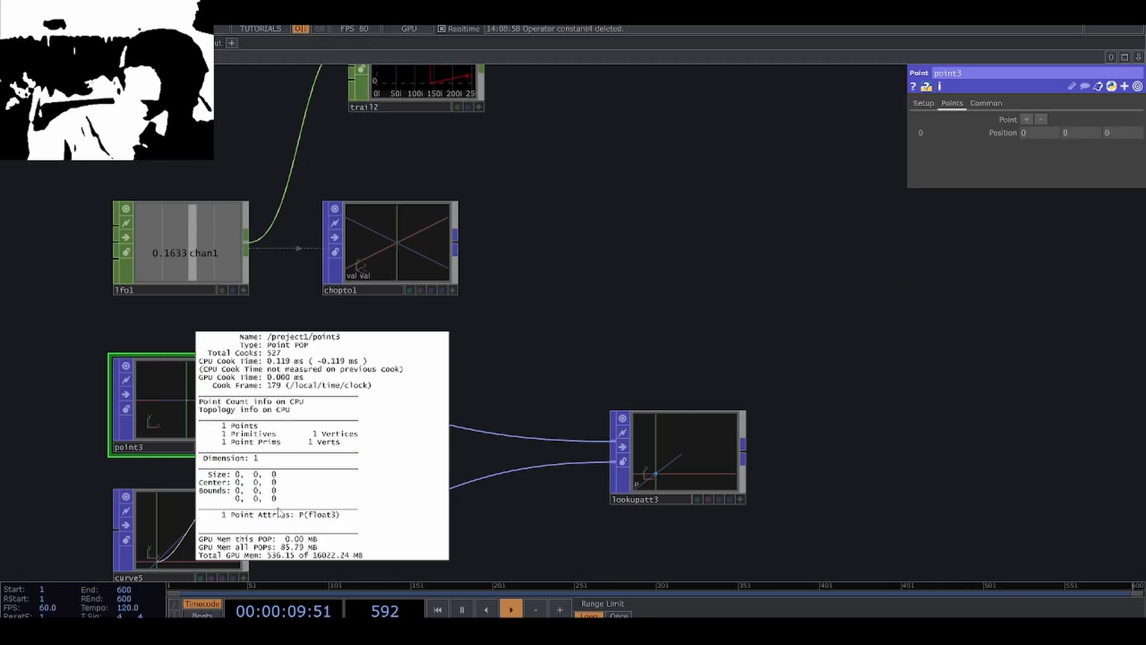
{"action": "left_click", "coordinate": [458, 237]}
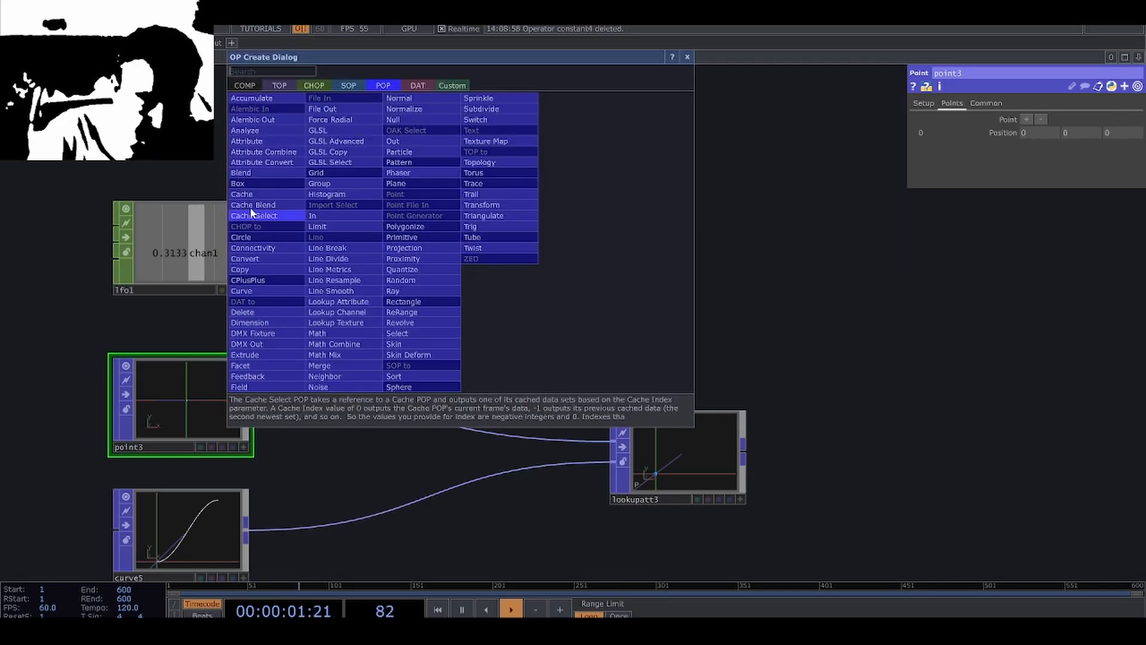
{"action": "left_click", "coordinate": [268, 153]}
{"action": "left_click", "coordinate": [563, 294]}
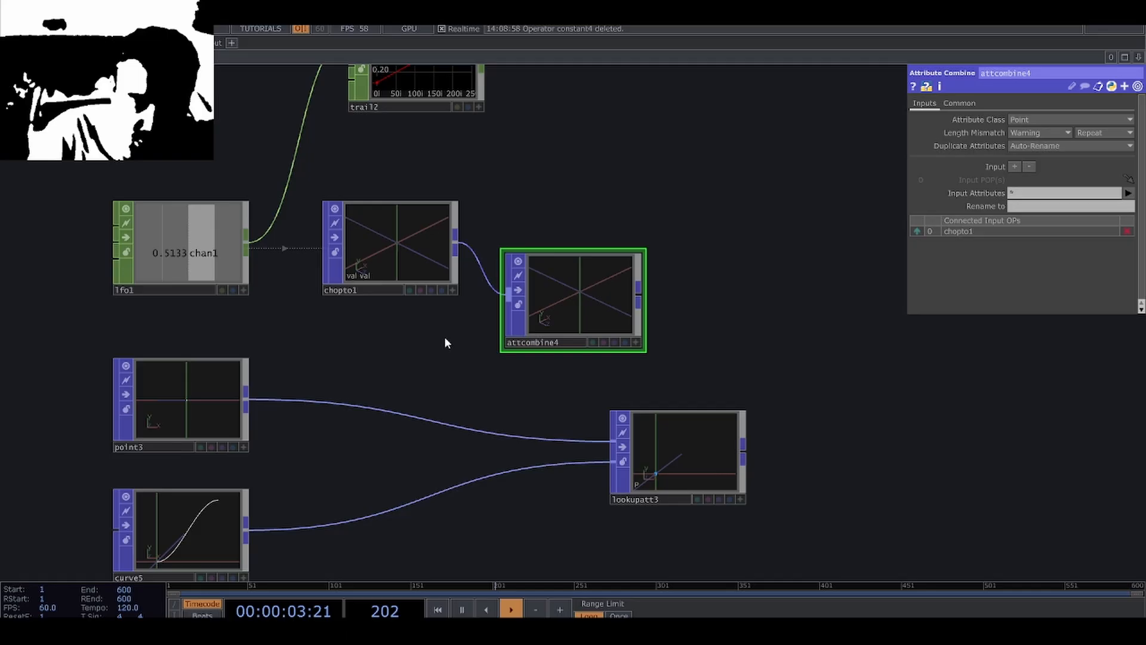
{"action": "left_click", "coordinate": [248, 400]}
{"action": "left_click", "coordinate": [514, 313]}
{"action": "left_click", "coordinate": [416, 267]}
{"action": "left_click", "coordinate": [543, 292]}
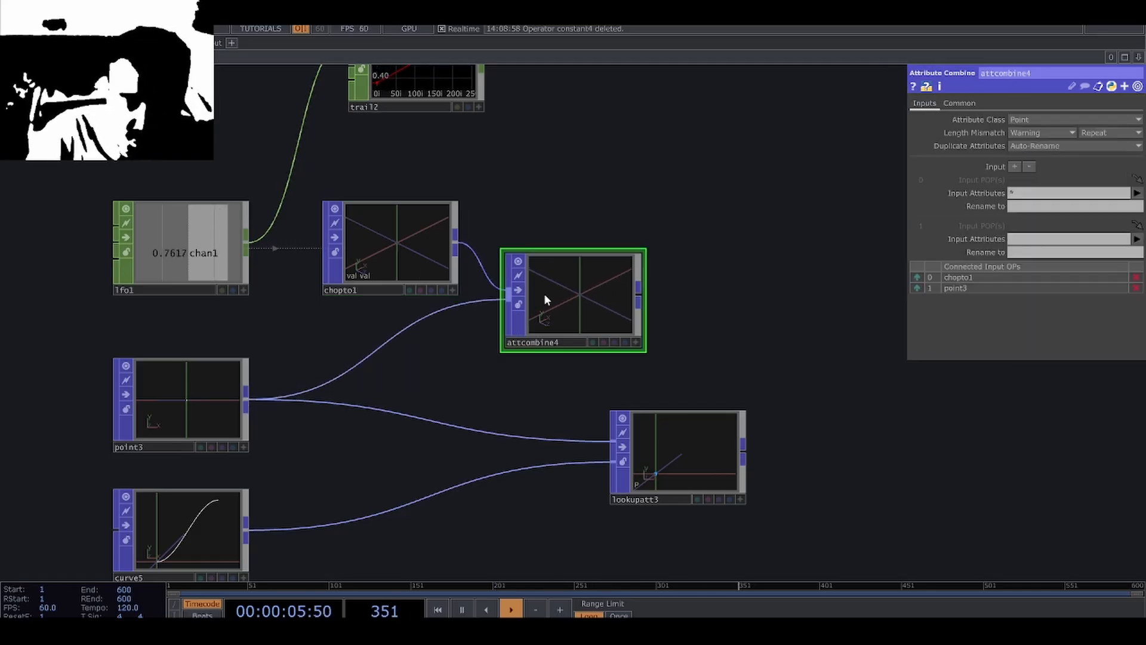
Set the Attribute Combine POP's first Input Attributes to val and its Rename to value to val.
{"action": "left_click", "coordinate": [1137, 192]}
{"action": "left_click", "coordinate": [1071, 218]}
{"action": "left_click", "coordinate": [1039, 209]}
{"action": "type", "text": "va"}
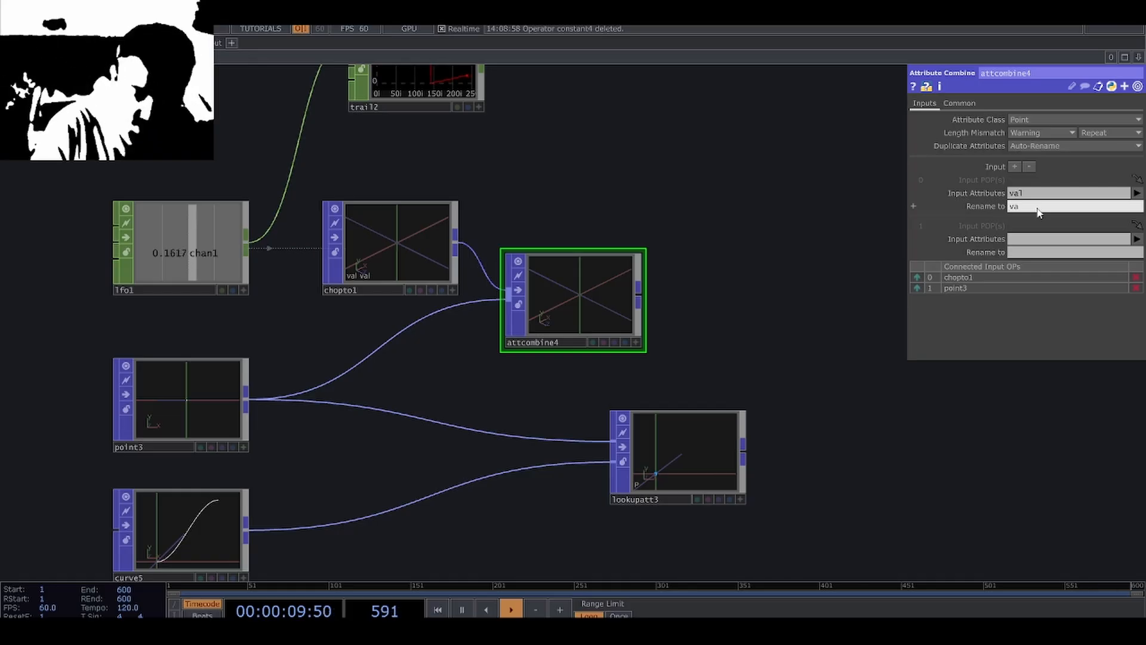
{"action": "type", "text": "l"}
{"action": "key", "text": "Return"}
Set the Attribute Combine POP's second Input Attributes to P and its Rename to value to P.
{"action": "left_click", "coordinate": [1125, 240]}
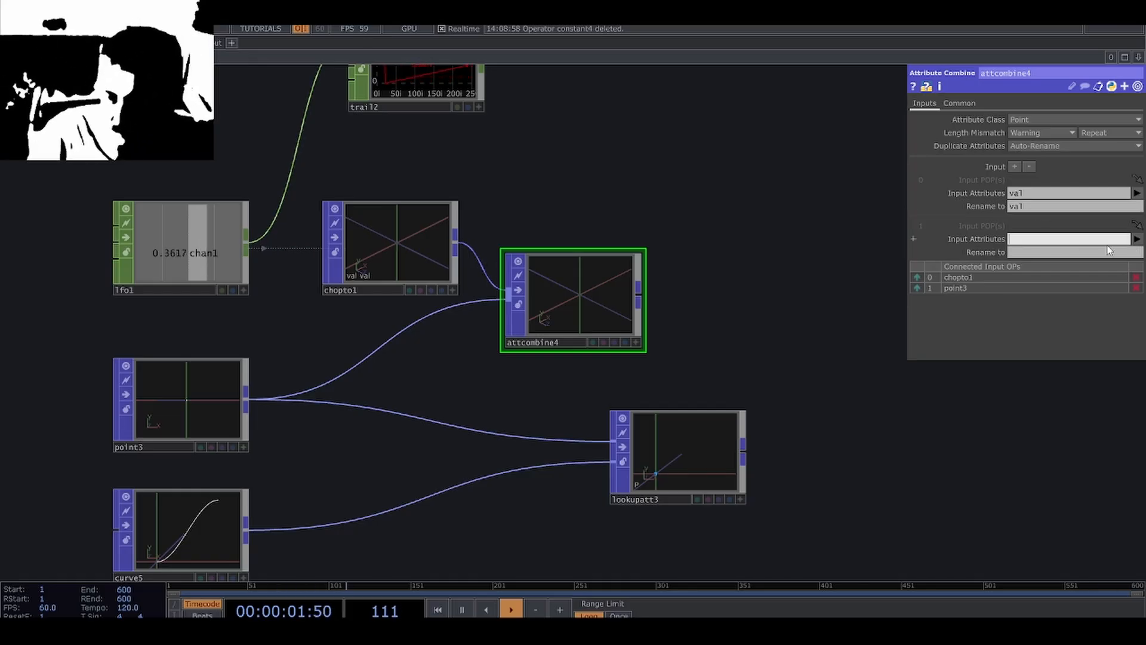
{"action": "left_click", "coordinate": [1061, 253]}
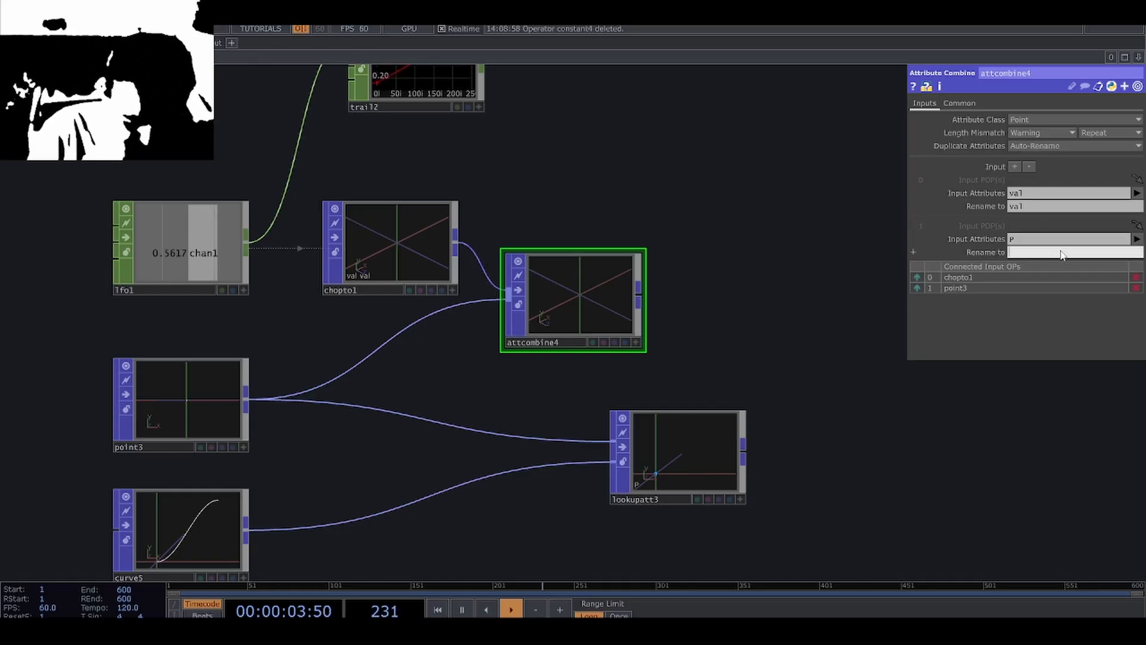
{"action": "key", "text": "Return"}
{"action": "left_click_drag", "start_coordinate": [689, 310], "coordinate": [610, 308]}
{"action": "scroll", "coordinate": [600, 293], "scroll_direction": "down", "scroll_amount": 3}
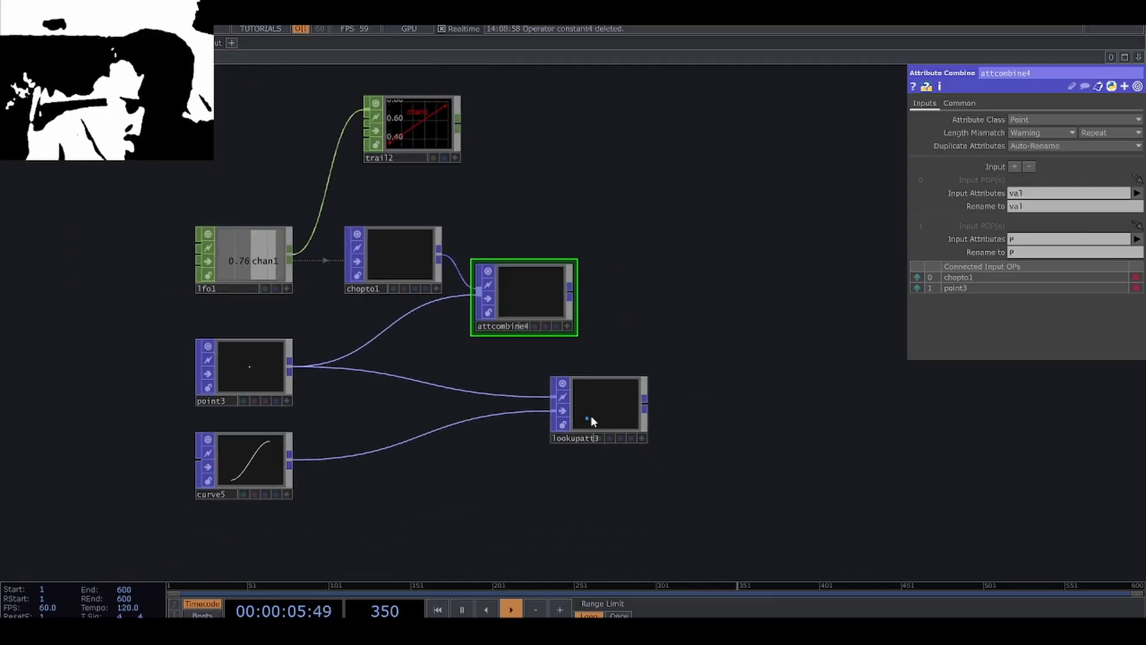
Connect the Attribute Combine POP into the Lookup Attribute POP's first input in place of the Point POP, and move the lookup node further away.
{"action": "left_click_drag", "start_coordinate": [591, 422], "coordinate": [685, 422]}
{"action": "left_click_drag", "start_coordinate": [571, 298], "coordinate": [690, 430]}
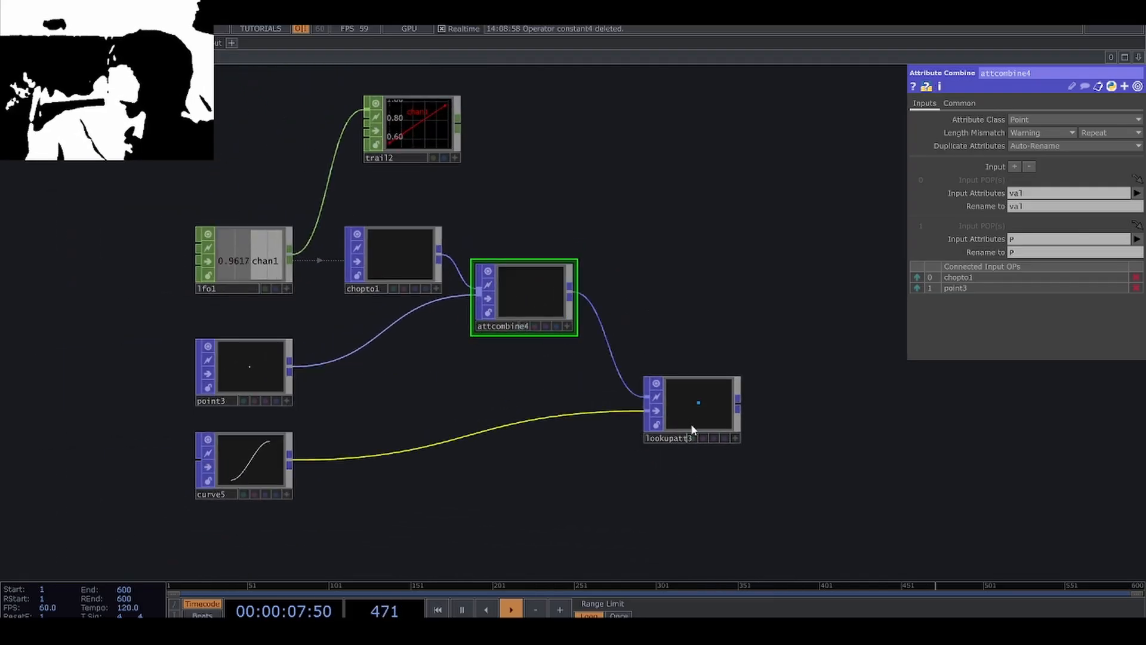
{"action": "left_click", "coordinate": [690, 430]}
{"action": "scroll", "coordinate": [692, 430], "scroll_direction": "up", "scroll_amount": 3}
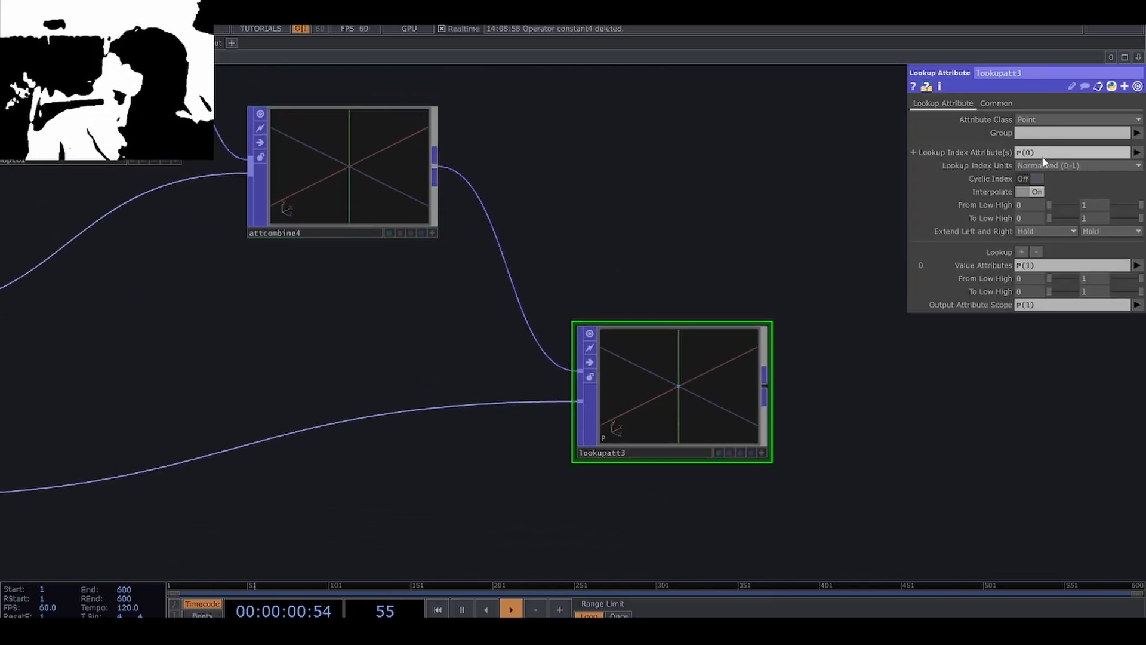
{"action": "scroll", "coordinate": [708, 276], "scroll_direction": "down", "scroll_amount": 5}
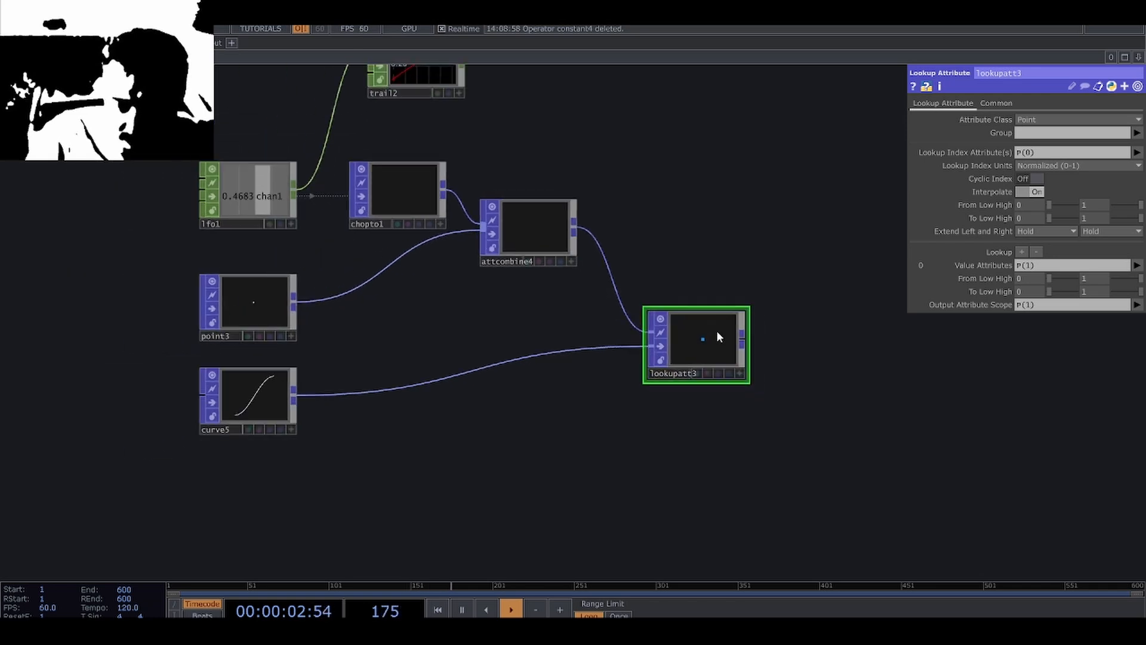
{"action": "left_click_drag", "start_coordinate": [716, 330], "coordinate": [729, 360]}
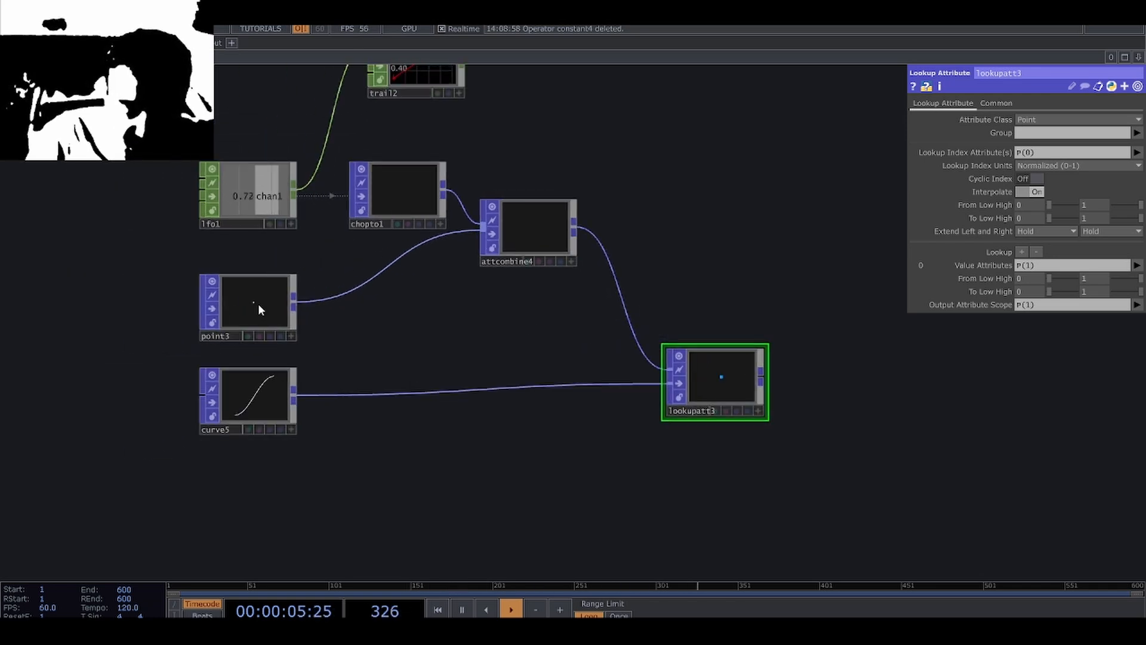
Set the Lookup Attribute POP's Lookup Index Attribute(s) to val, and activate and orbit its viewer to watch the point.
{"action": "scroll", "coordinate": [736, 378], "scroll_direction": "up", "scroll_amount": 5}
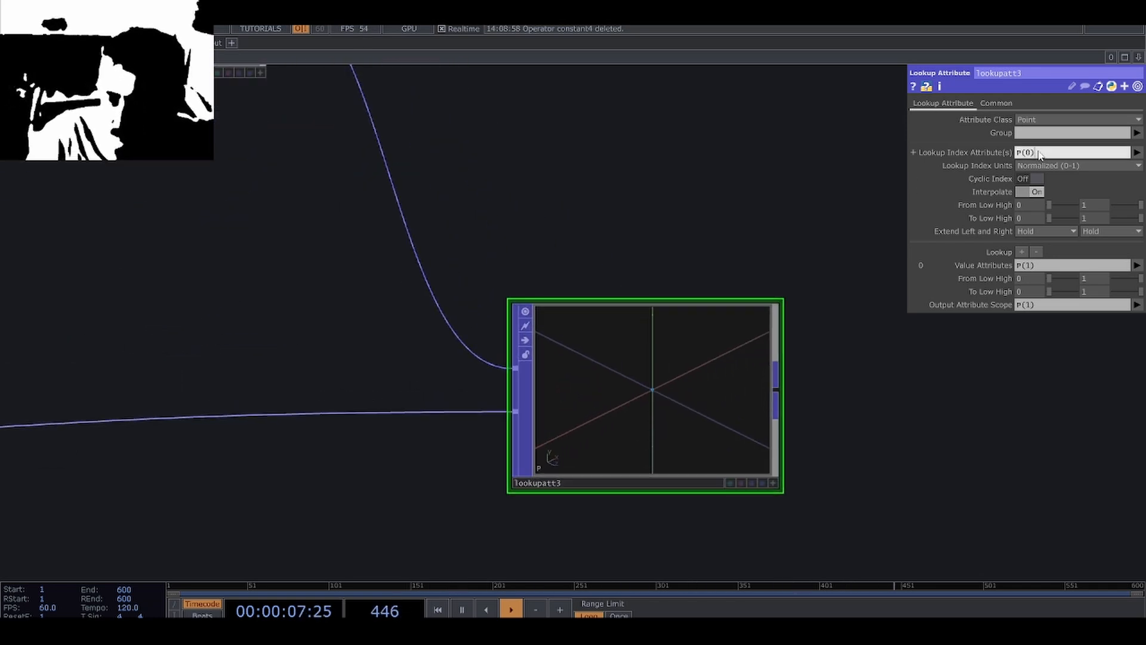
{"action": "type", "text": "val"}
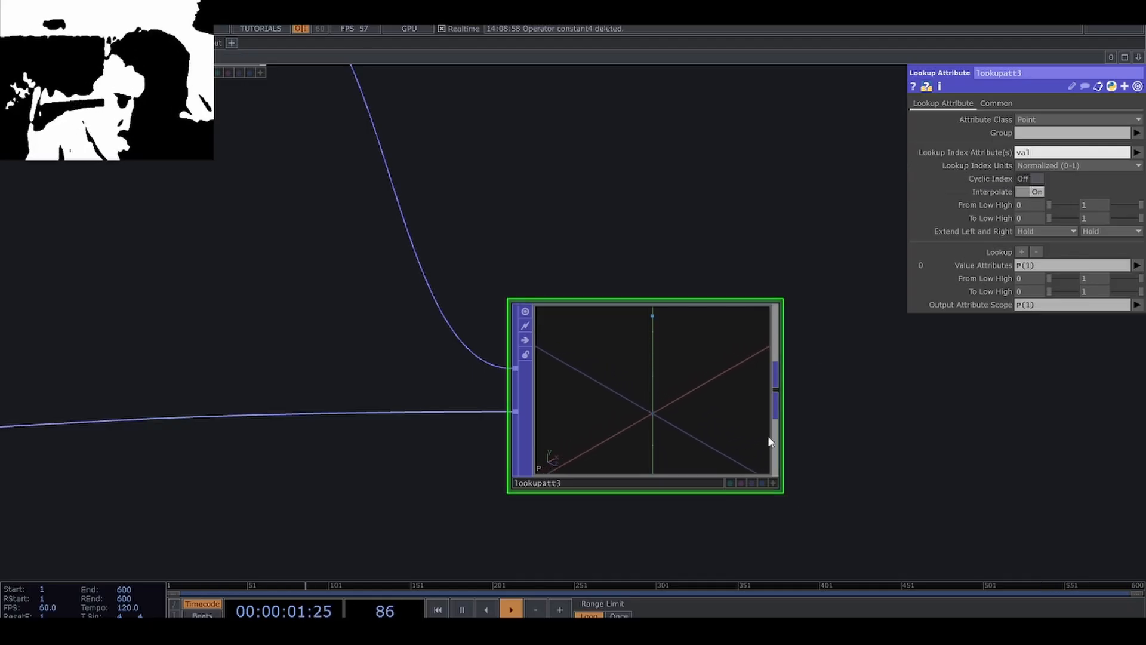
{"action": "left_click", "coordinate": [779, 484]}
{"action": "left_click_drag", "start_coordinate": [724, 442], "coordinate": [676, 441]}
{"action": "scroll", "coordinate": [680, 439], "scroll_direction": "down", "scroll_amount": 4}
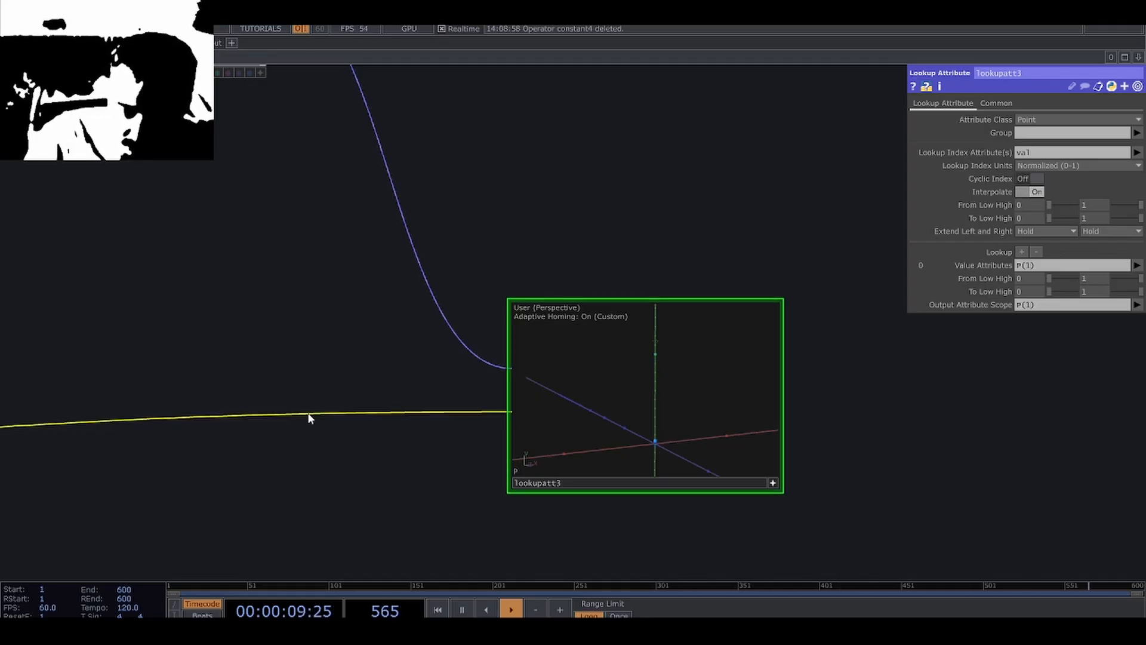
Move the Curve POP next to the Lookup Attribute POP so both can be compared.
{"action": "left_click_drag", "start_coordinate": [310, 417], "coordinate": [386, 384]}
{"action": "scroll", "coordinate": [386, 384], "scroll_direction": "down", "scroll_amount": 5}
{"action": "left_click_drag", "start_coordinate": [314, 404], "coordinate": [518, 388]}
{"action": "left_click_drag", "start_coordinate": [141, 390], "coordinate": [533, 362]}
{"action": "left_click_drag", "start_coordinate": [565, 423], "coordinate": [437, 443]}
{"action": "scroll", "coordinate": [436, 443], "scroll_direction": "up", "scroll_amount": 3}
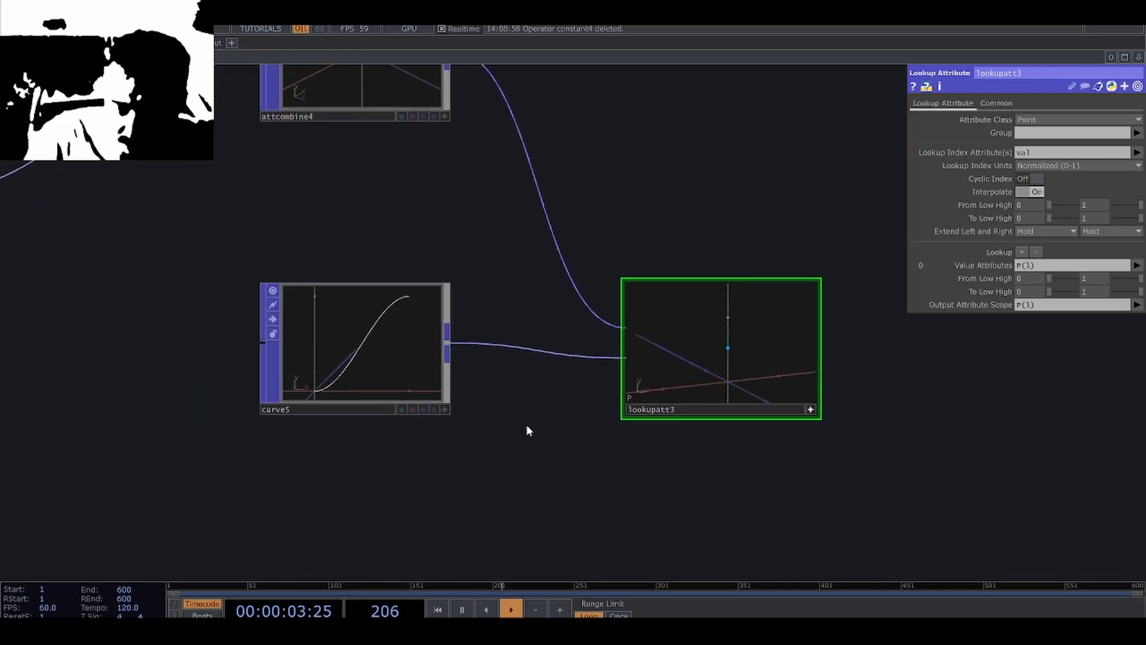
{"action": "left_click_drag", "start_coordinate": [526, 430], "coordinate": [470, 446]}
Raise the Curve POP's Alpha to 0.81 and watch how the looked-up point moves.
{"action": "left_click", "coordinate": [350, 381]}
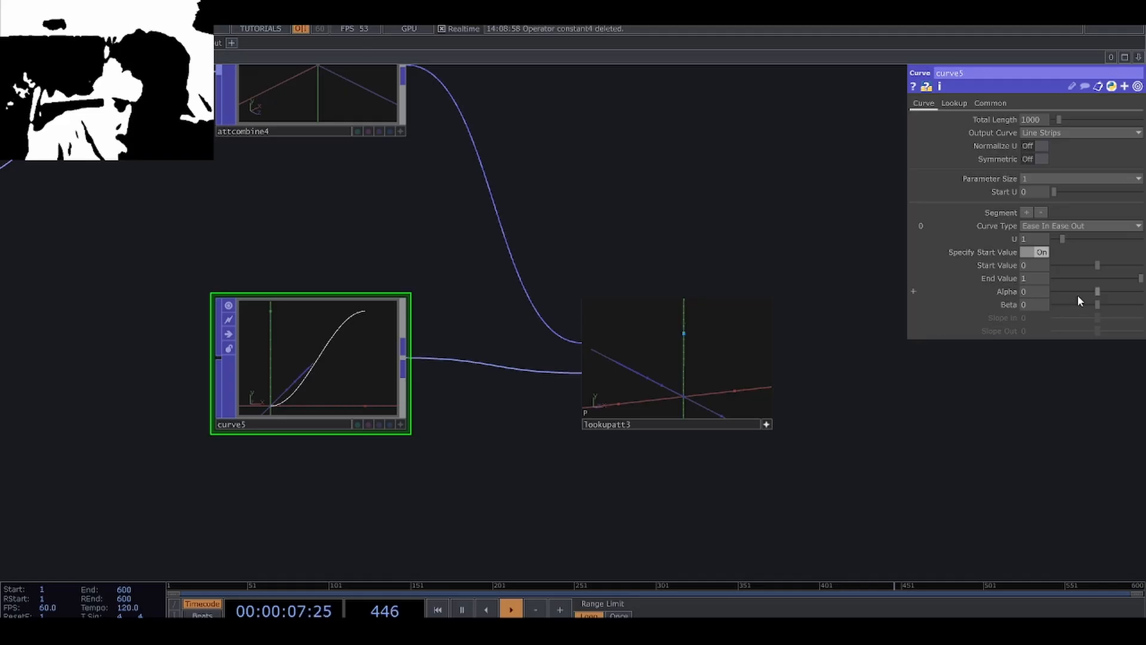
{"action": "left_click_drag", "start_coordinate": [1096, 292], "coordinate": [1133, 296]}
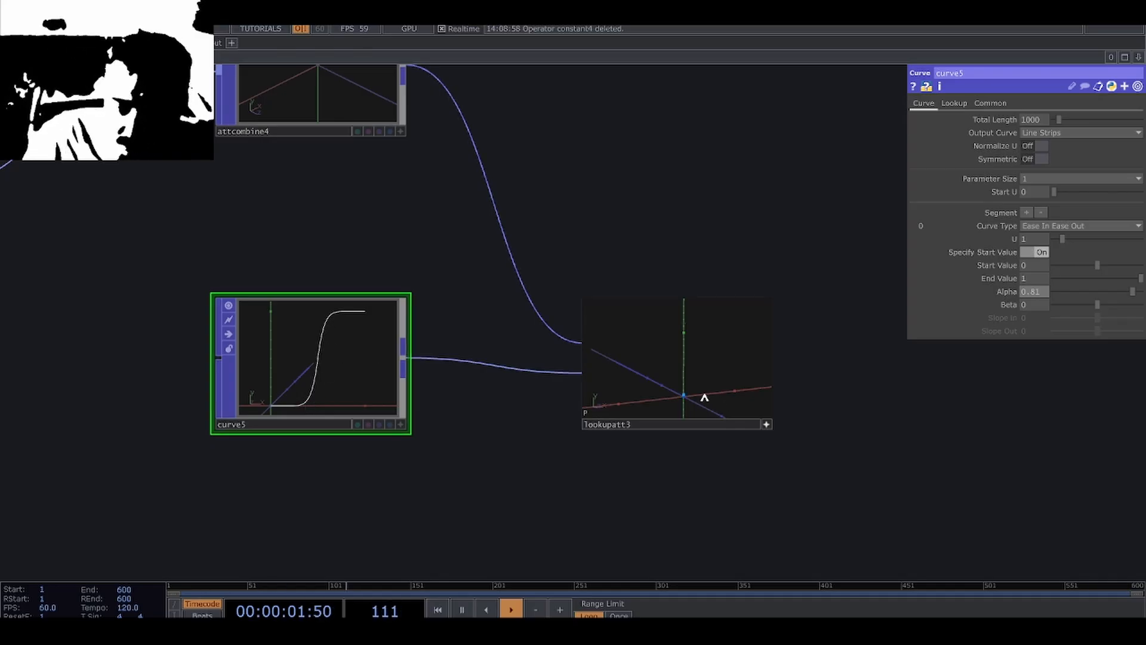
{"action": "scroll", "coordinate": [788, 389], "scroll_direction": "up", "scroll_amount": 5}
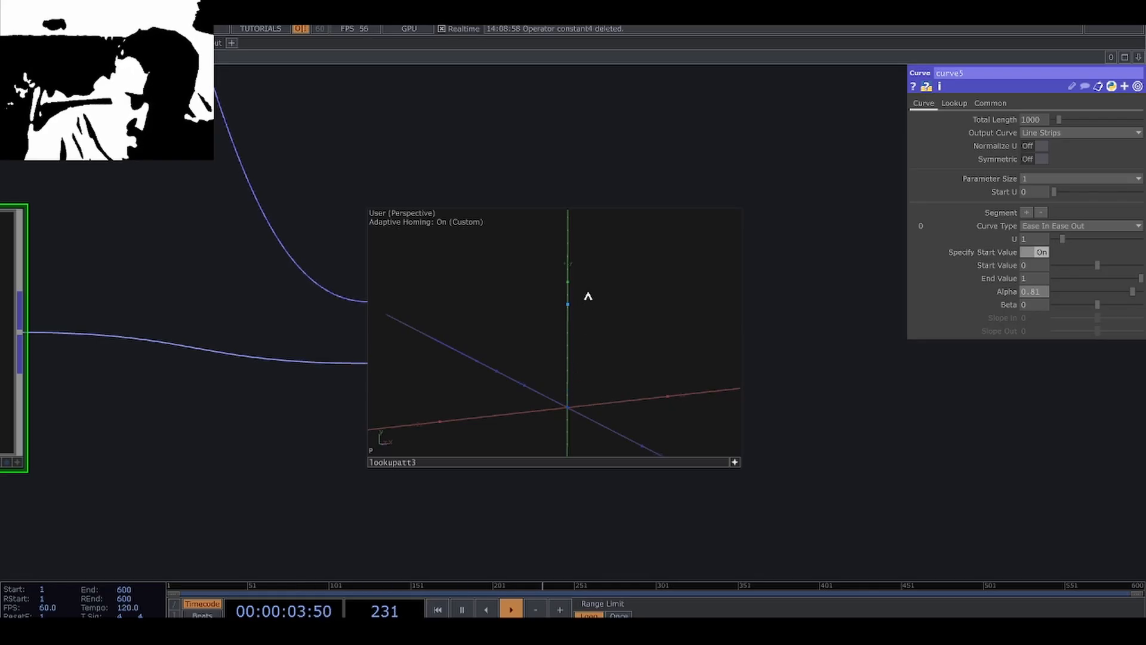
{"action": "scroll", "coordinate": [817, 403], "scroll_direction": "down", "scroll_amount": 5}
{"action": "scroll", "coordinate": [814, 399], "scroll_direction": "up", "scroll_amount": 4}
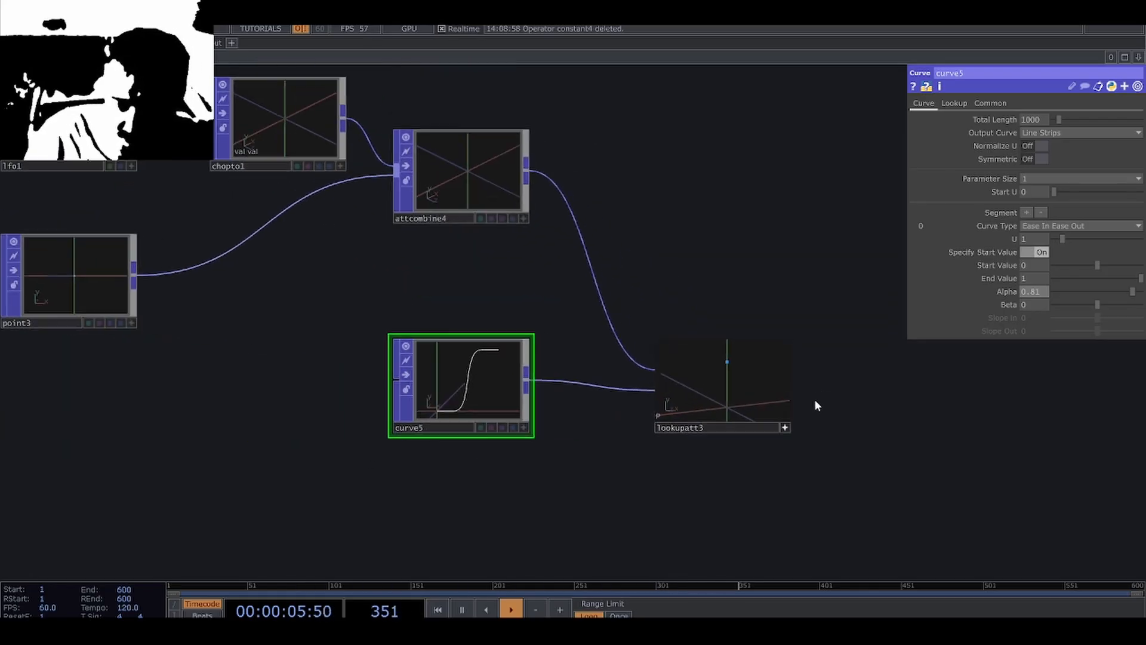
{"action": "scroll", "coordinate": [647, 399], "scroll_direction": "down", "scroll_amount": 5}
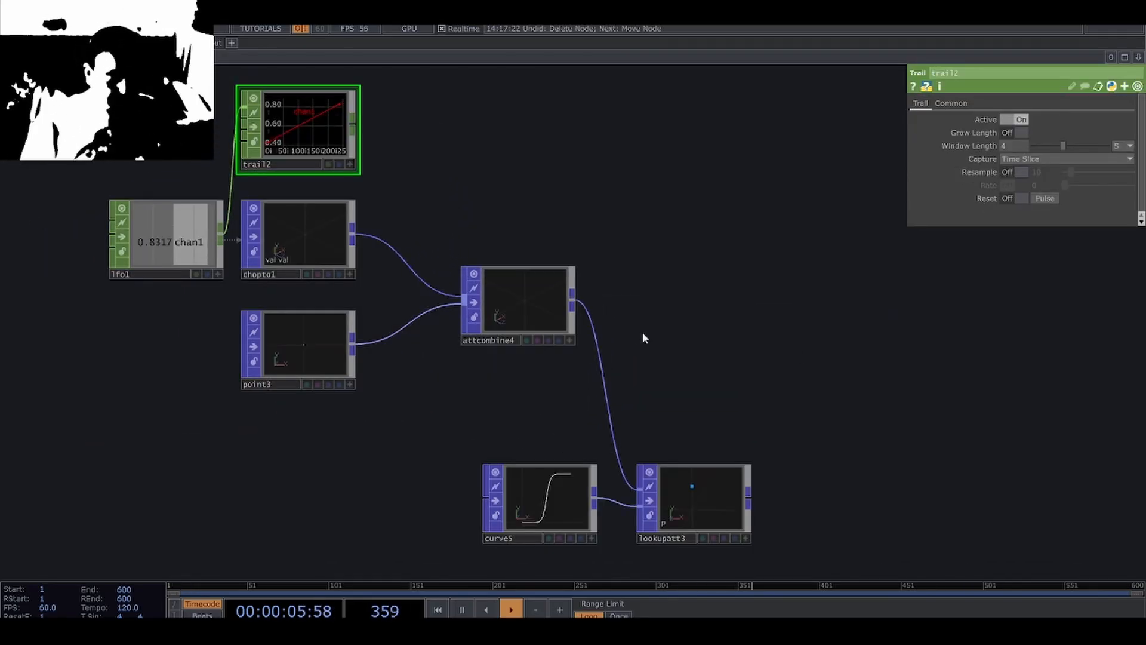
Insert a Random POP between the Attribute Combine POP and the Lookup Attribute POP.
{"action": "scroll", "coordinate": [706, 393], "scroll_direction": "up", "scroll_amount": 2}
{"action": "scroll", "coordinate": [707, 392], "scroll_direction": "up", "scroll_amount": 1}
{"action": "left_click_drag", "start_coordinate": [707, 392], "coordinate": [681, 353]}
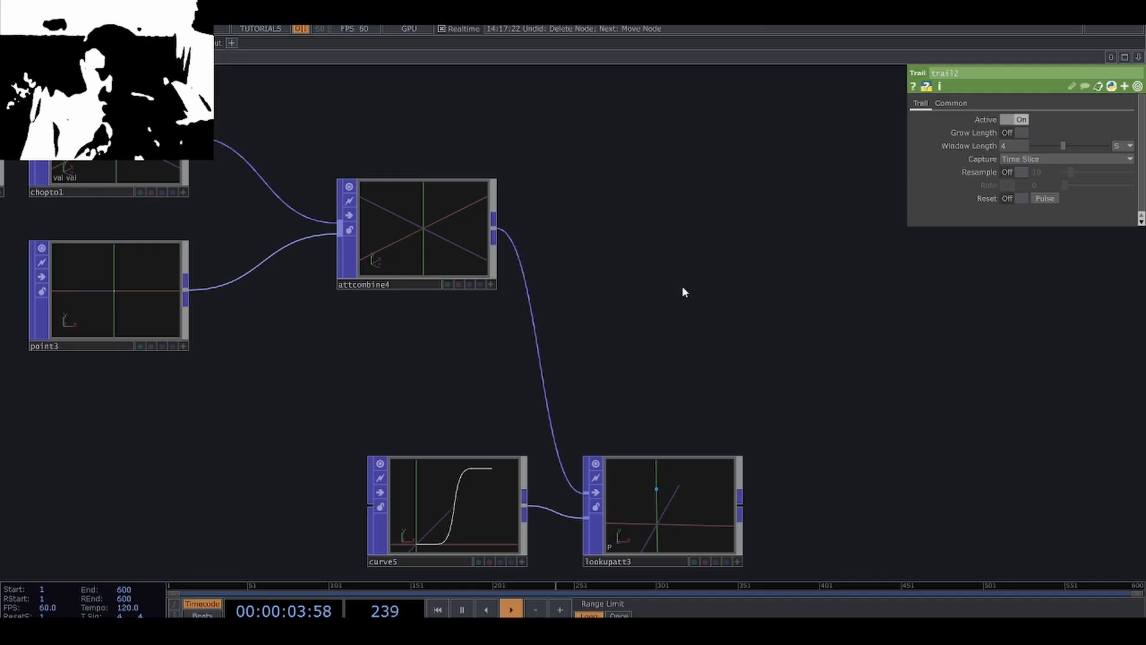
{"action": "middle_click", "coordinate": [471, 236]}
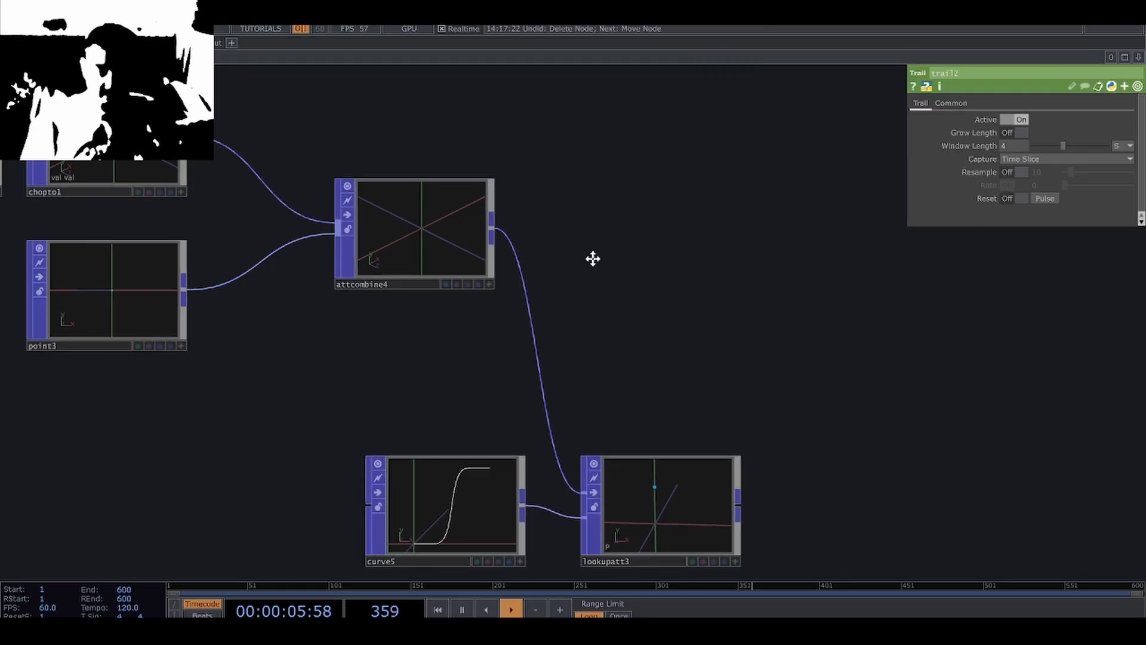
{"action": "left_click_drag", "start_coordinate": [521, 246], "coordinate": [417, 235]}
{"action": "right_click", "coordinate": [393, 223]}
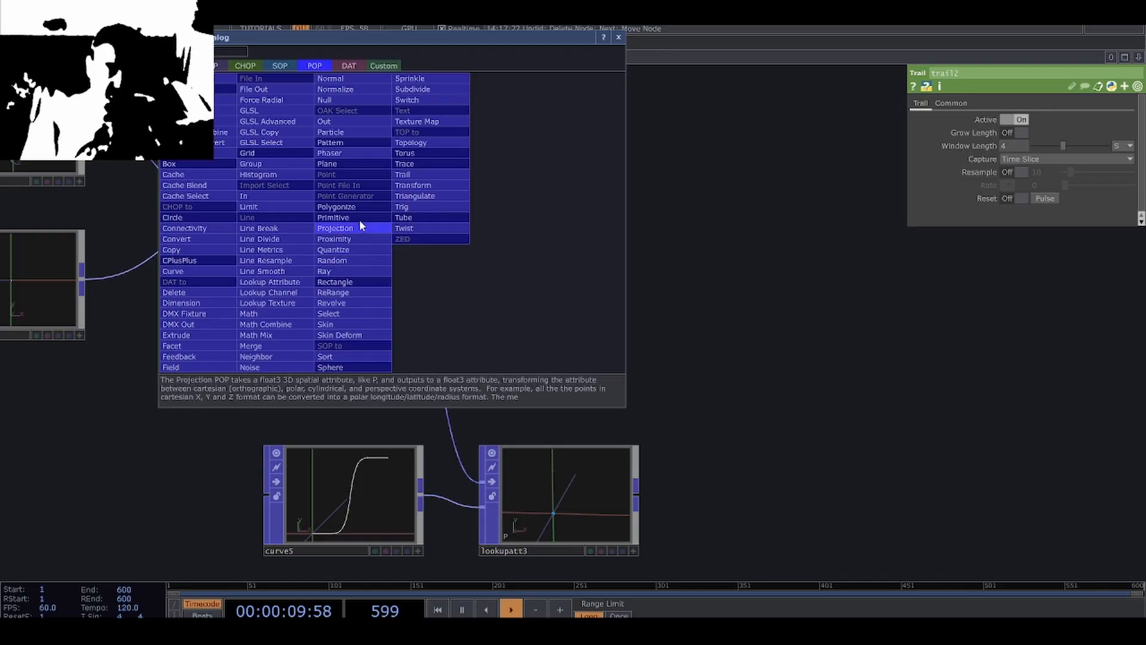
{"action": "left_click", "coordinate": [357, 257]}
{"action": "left_click", "coordinate": [545, 219]}
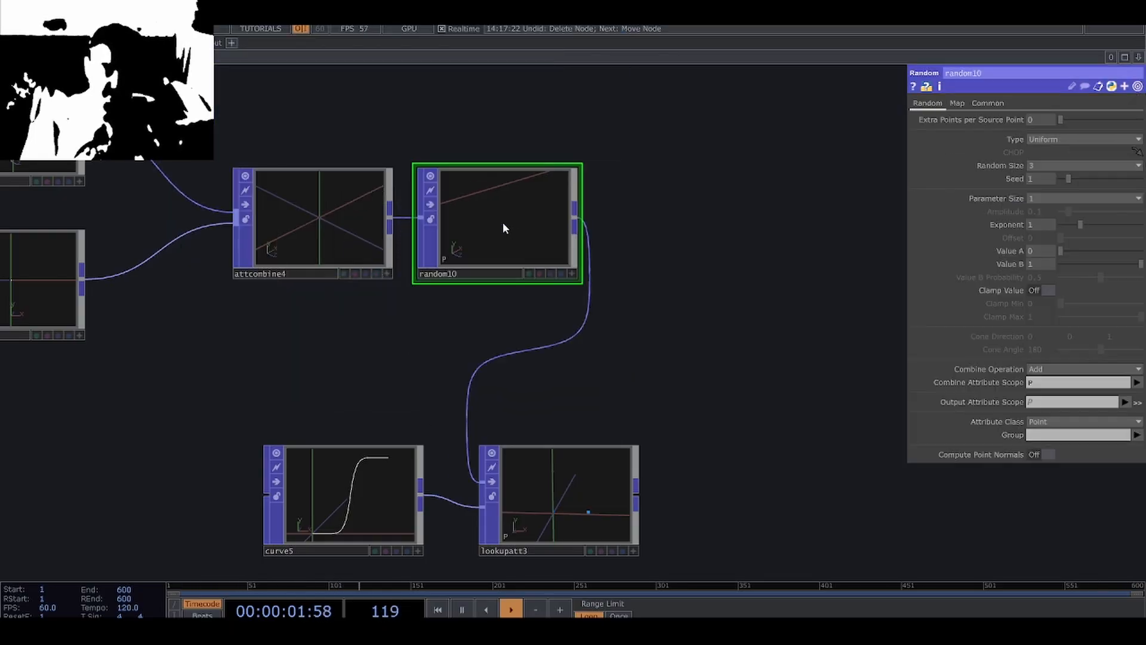
{"action": "left_click_drag", "start_coordinate": [668, 271], "coordinate": [663, 297]}
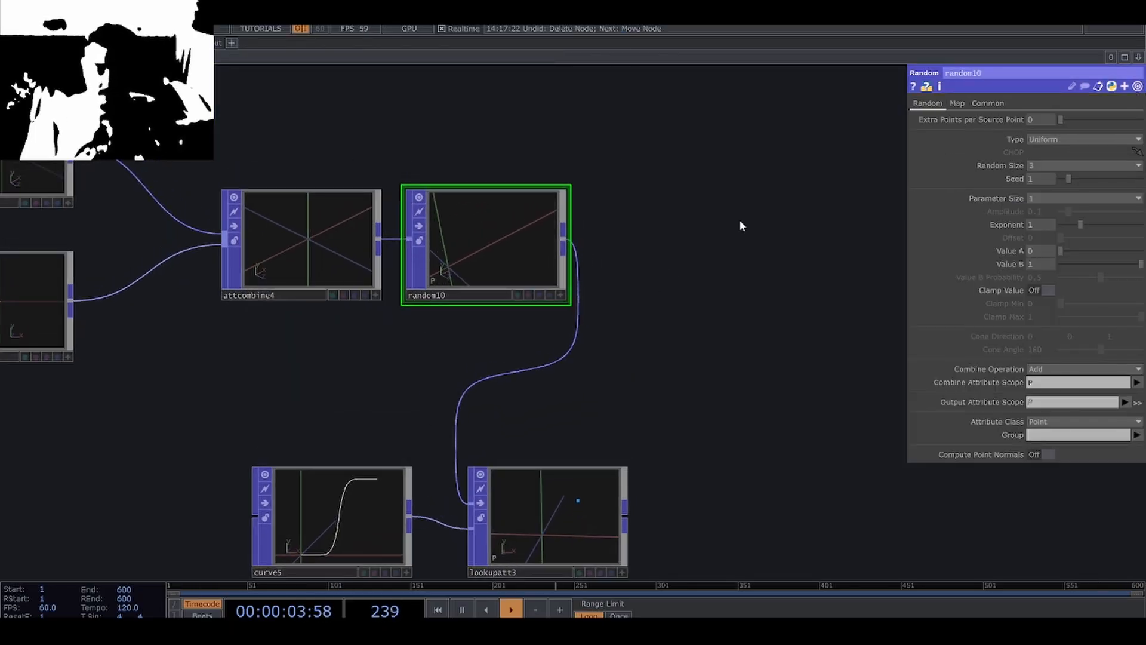
Set the Random POP's Extra Points per Source Point to 5, Combine Operation to Set and Output Attribute Scope to P(0).
{"action": "middle_click_drag", "start_coordinate": [1041, 120], "coordinate": [1065, 114]}
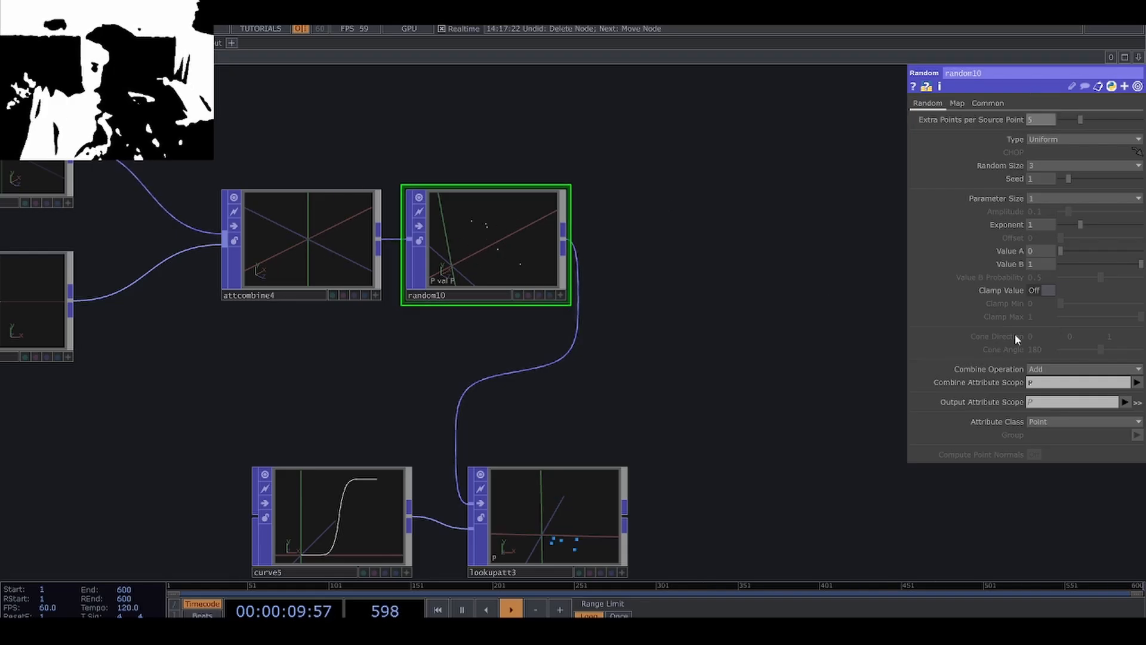
{"action": "left_click", "coordinate": [1055, 366]}
{"action": "left_click", "coordinate": [1048, 379]}
{"action": "left_click", "coordinate": [1050, 403]}
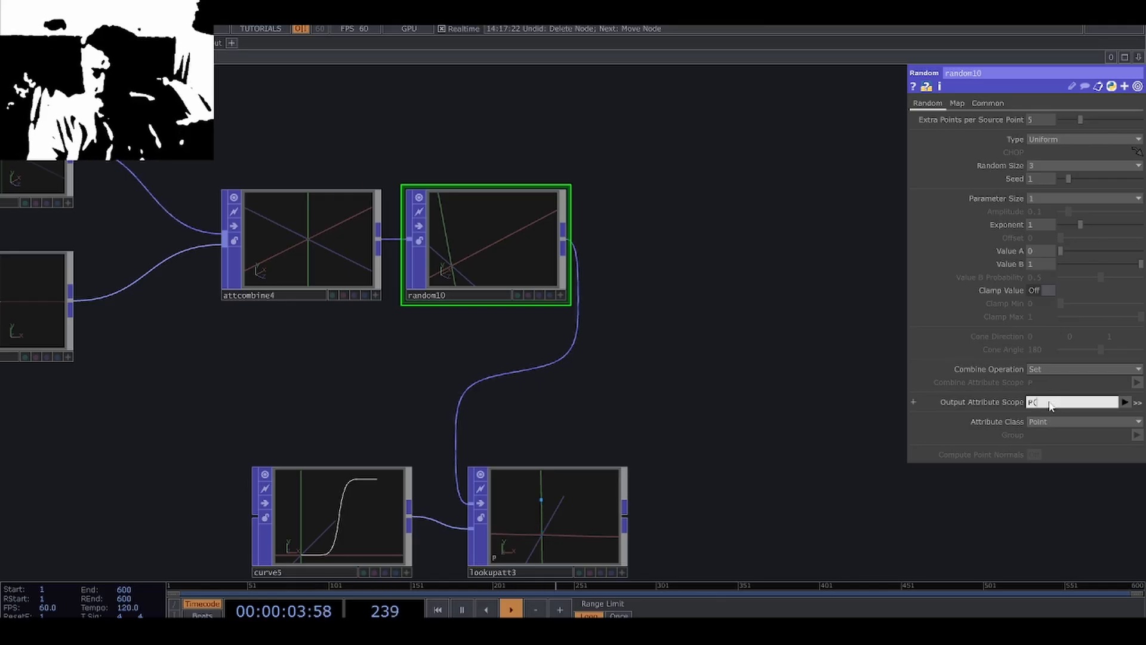
{"action": "type", "text": "P(0)"}
{"action": "key", "text": "Return"}
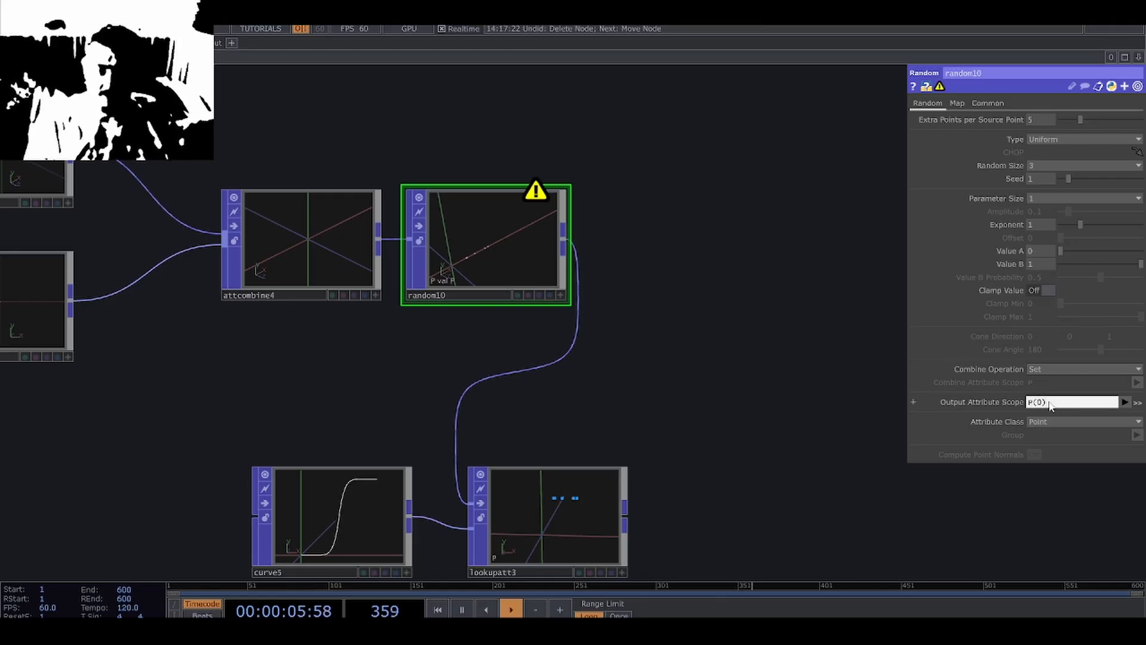
Set the Random POP's Value A to -1, Random Size to 1 and Seed to 2.59, and check the lookup's points.
{"action": "middle_click", "coordinate": [1043, 258]}
{"action": "middle_click_drag", "start_coordinate": [1033, 238], "coordinate": [736, 300]}
{"action": "left_click_drag", "start_coordinate": [1076, 177], "coordinate": [1086, 175]}
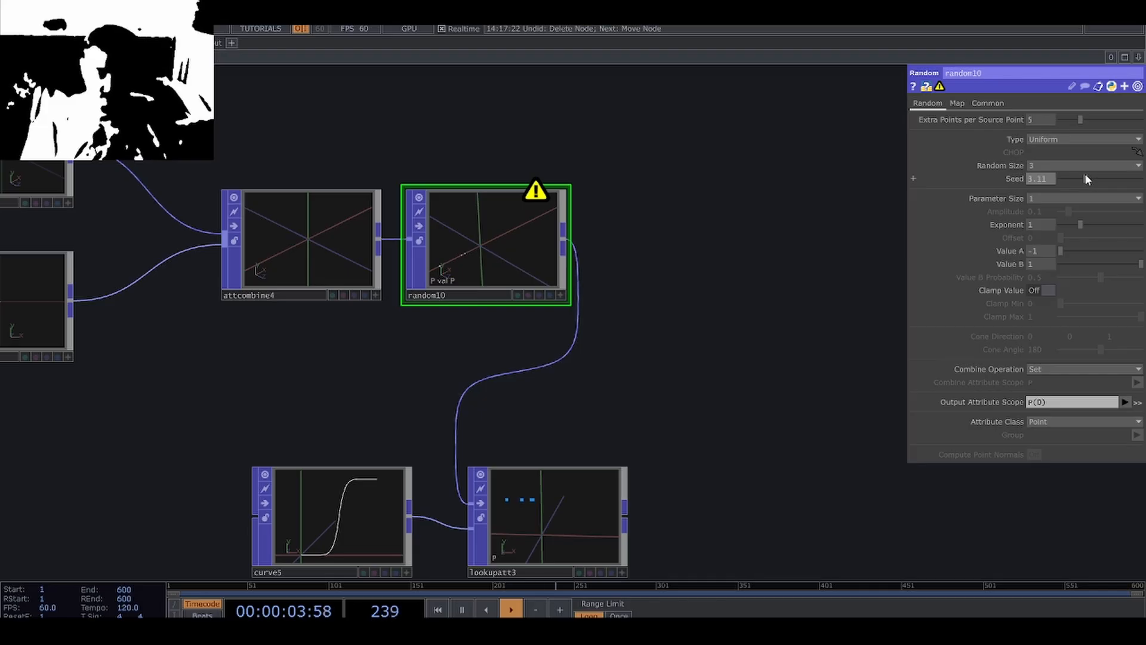
{"action": "left_click", "coordinate": [1039, 167]}
{"action": "left_click", "coordinate": [1033, 177]}
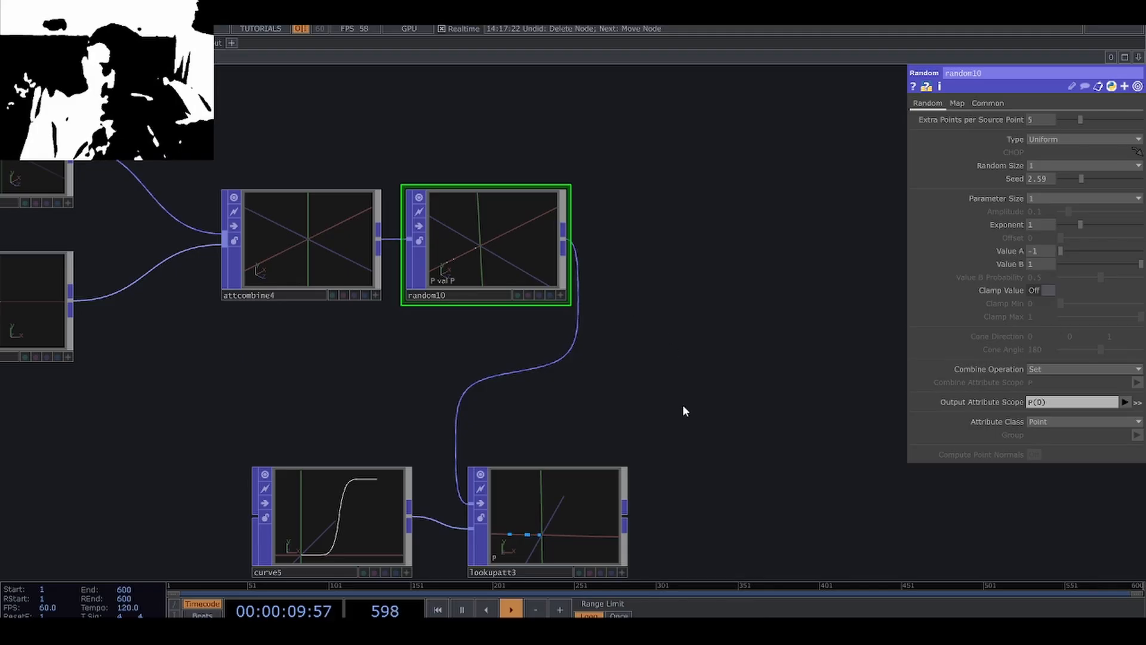
{"action": "scroll", "coordinate": [537, 537], "scroll_direction": "up", "scroll_amount": 5}
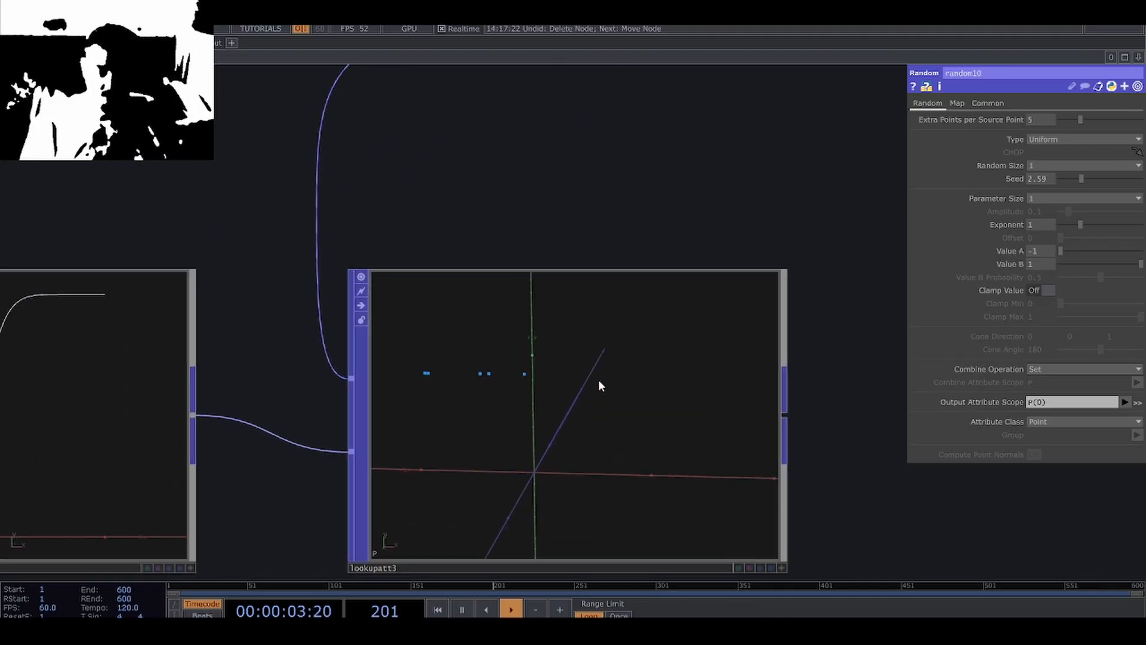
{"action": "scroll", "coordinate": [598, 382], "scroll_direction": "down", "scroll_amount": 4}
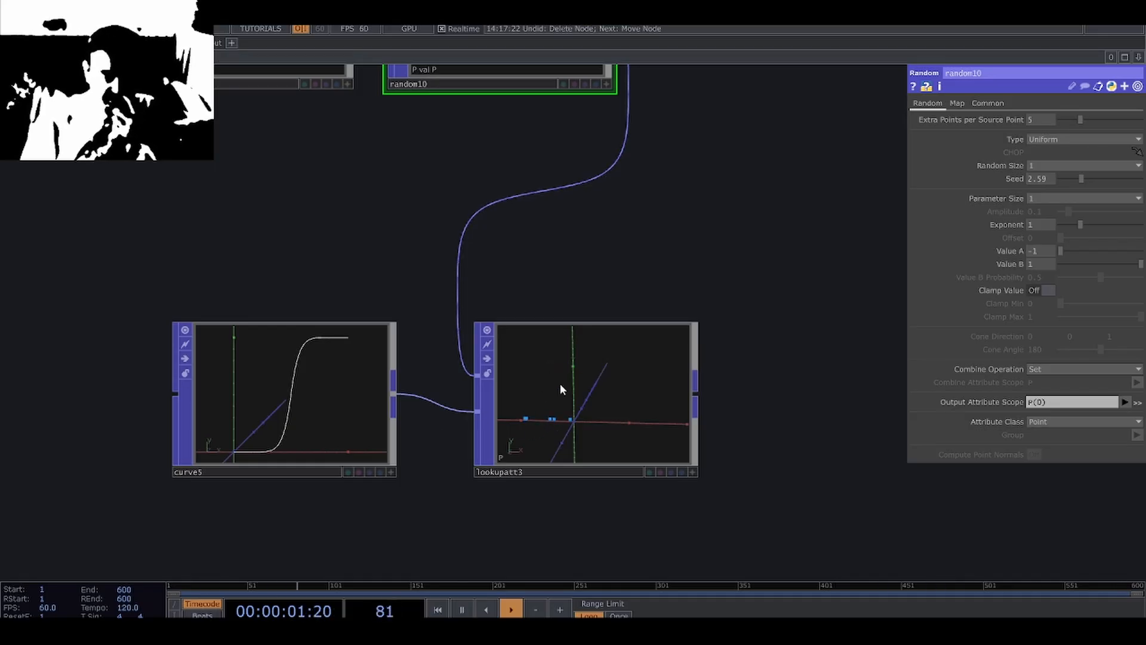
Create a POP to DAT from the Random POP and inspect the P and val values of each point.
{"action": "scroll", "coordinate": [657, 280], "scroll_direction": "down", "scroll_amount": 3}
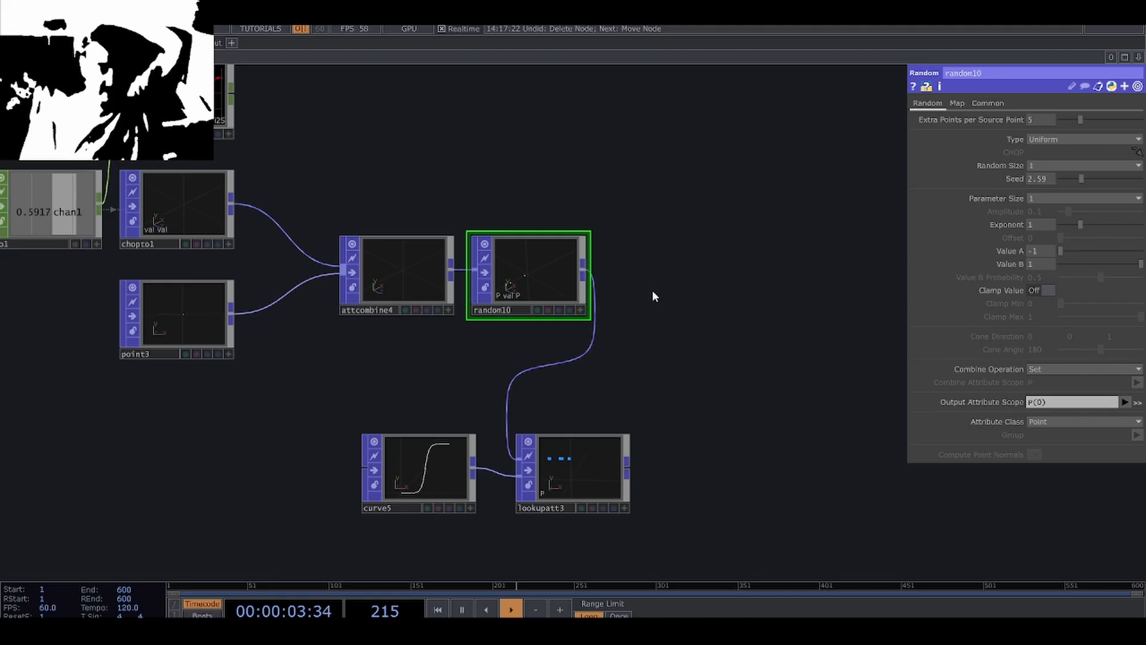
{"action": "right_click", "coordinate": [592, 275]}
{"action": "left_click", "coordinate": [537, 120]}
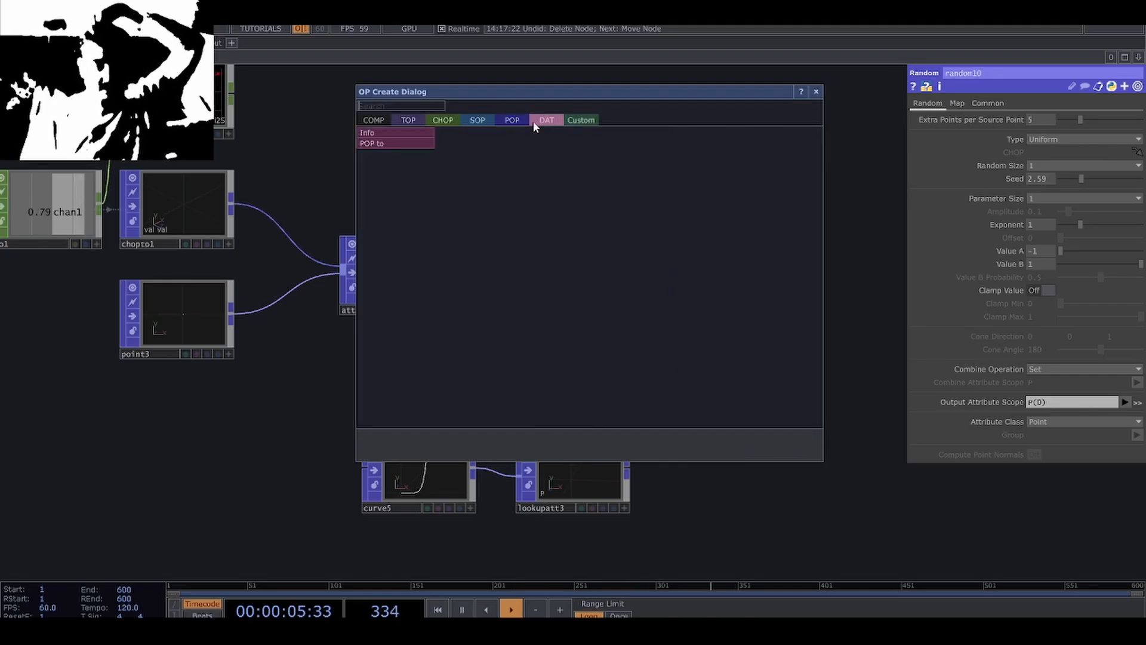
{"action": "left_click", "coordinate": [410, 145]}
{"action": "left_click", "coordinate": [661, 273]}
{"action": "scroll", "coordinate": [705, 290], "scroll_direction": "up", "scroll_amount": 3}
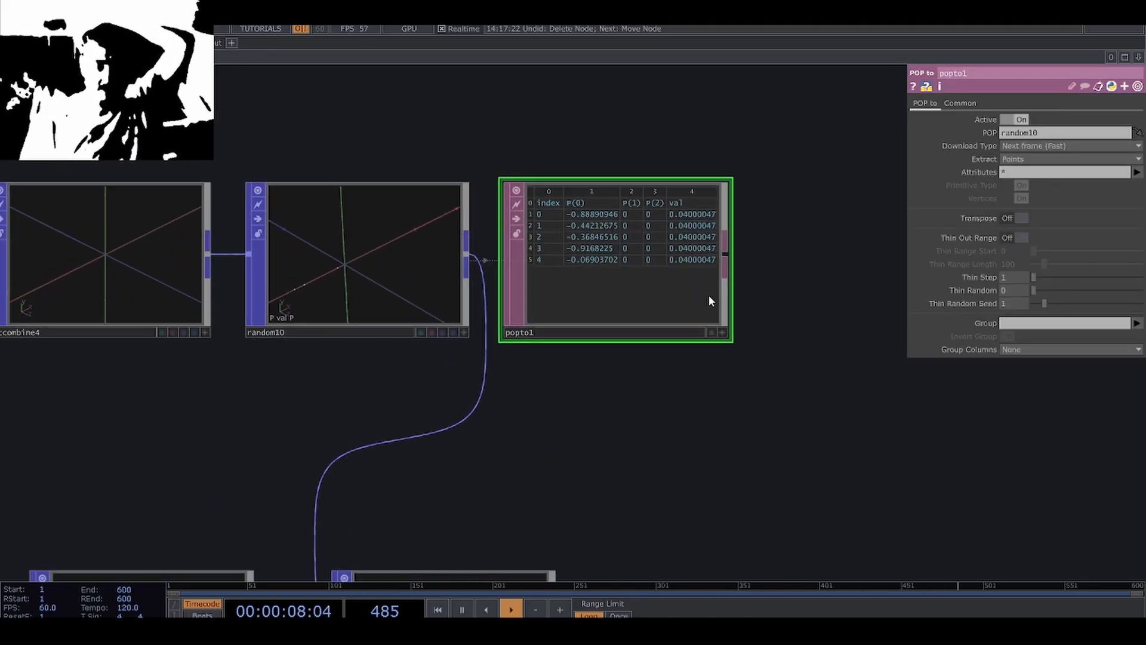
{"action": "scroll", "coordinate": [704, 220], "scroll_direction": "up", "scroll_amount": 3}
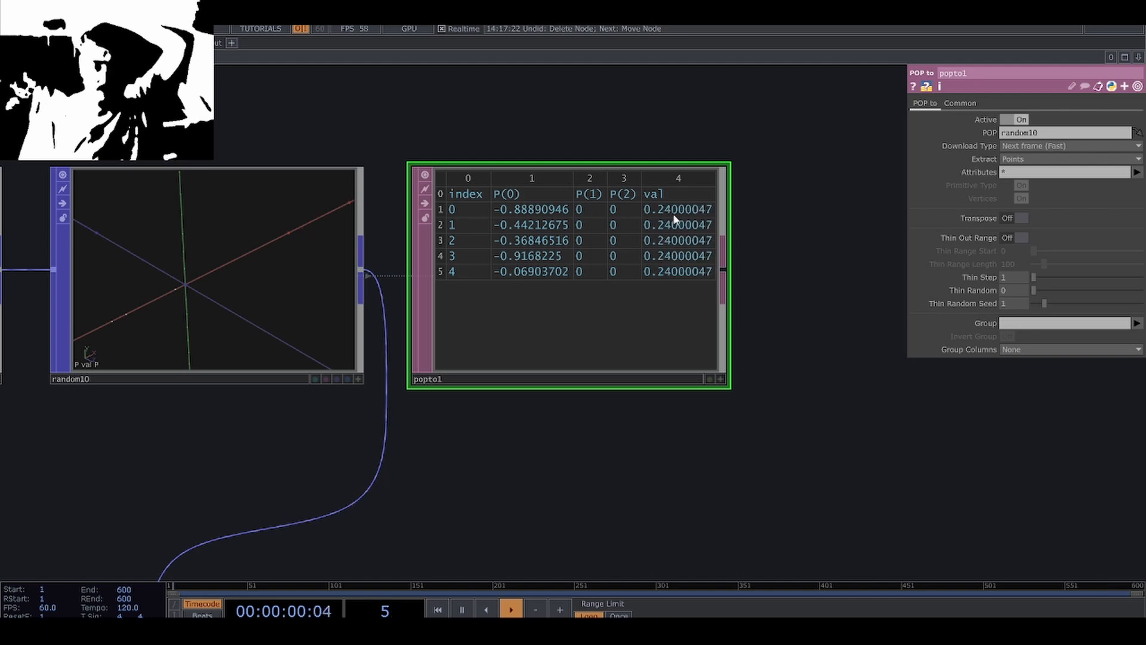
{"action": "scroll", "coordinate": [691, 274], "scroll_direction": "down", "scroll_amount": 2}
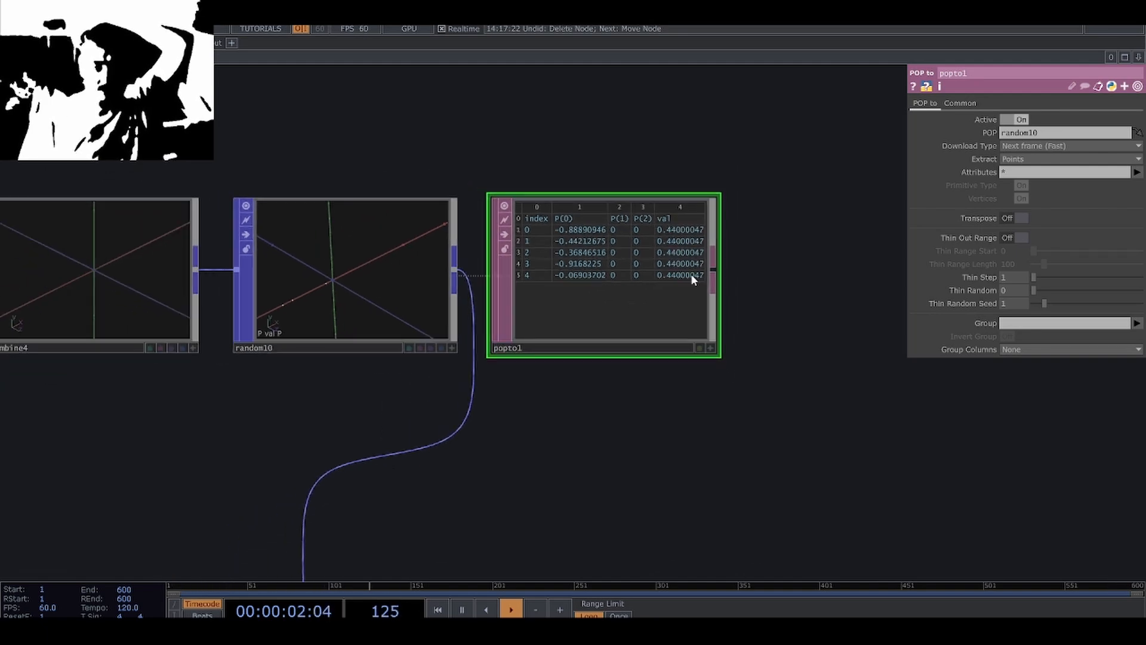
{"action": "scroll", "coordinate": [691, 274], "scroll_direction": "down", "scroll_amount": 3}
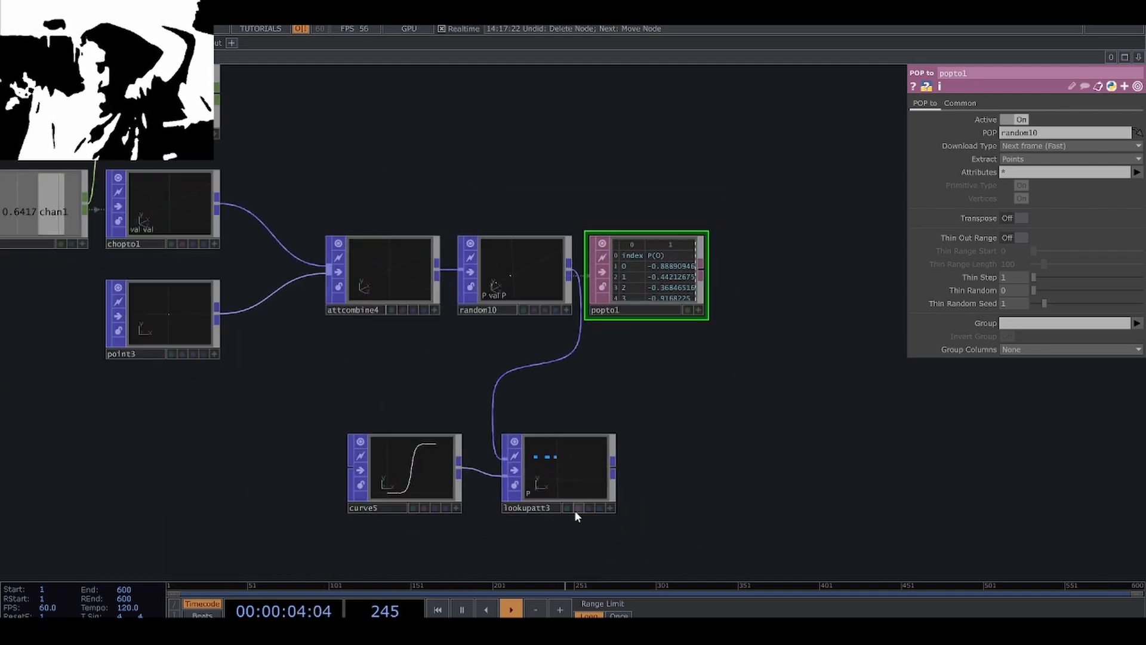
Compare the points in the Lookup Attribute POP's viewer, and delete the POP to DAT.
{"action": "scroll", "coordinate": [570, 505], "scroll_direction": "up", "scroll_amount": 3}
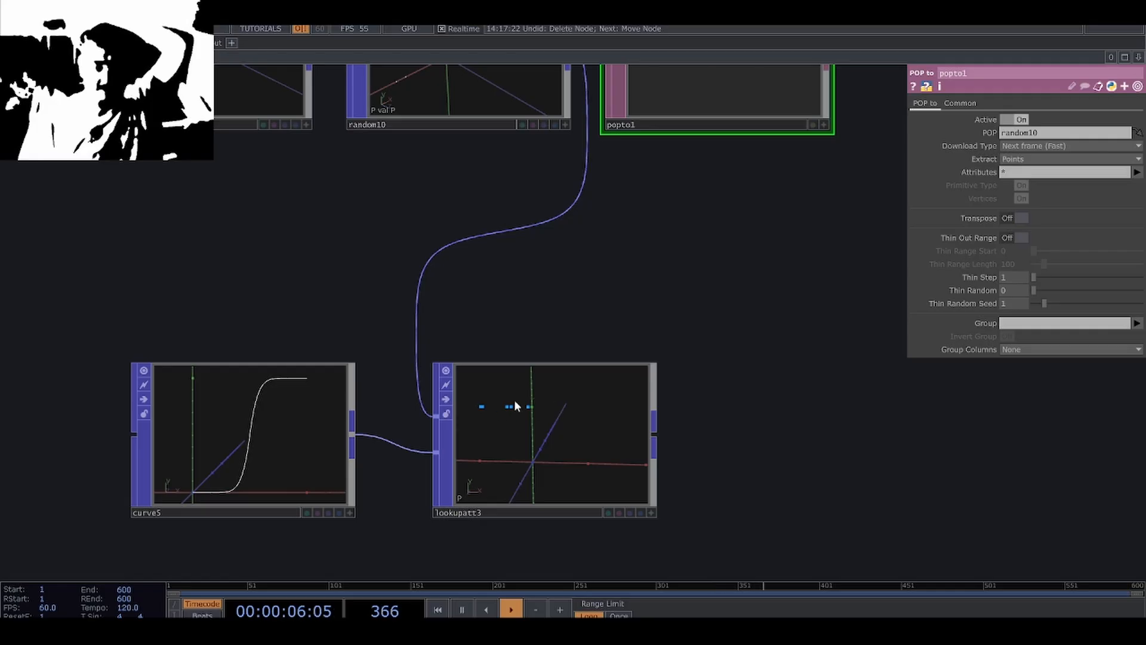
{"action": "scroll", "coordinate": [653, 245], "scroll_direction": "down", "scroll_amount": 2}
{"action": "key", "text": "Delete"}
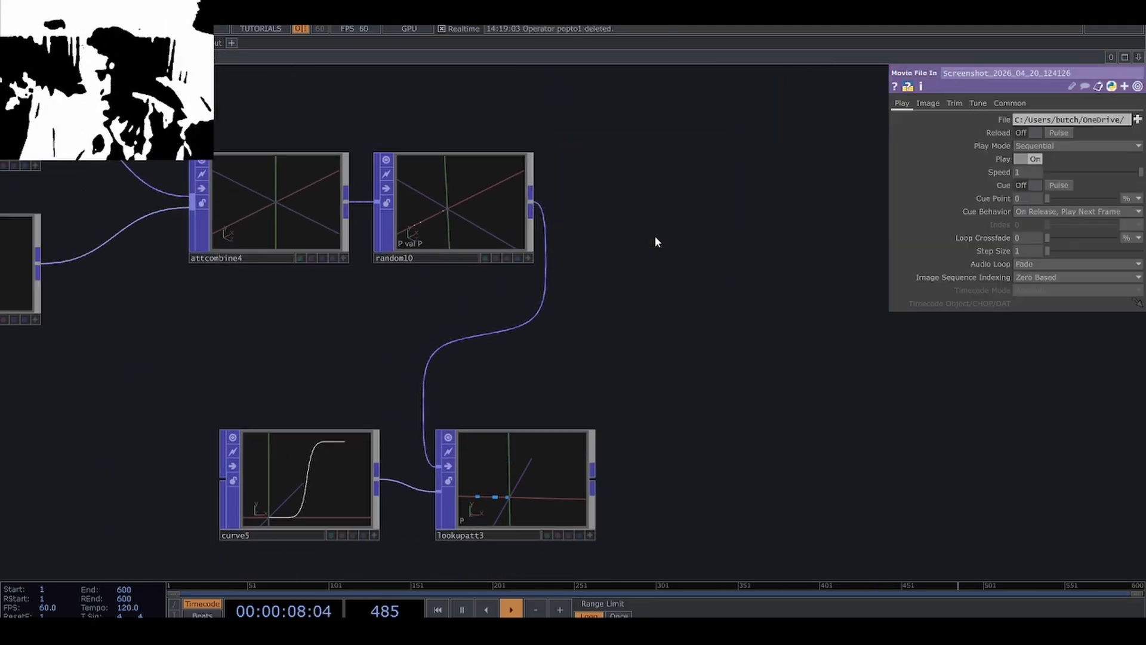
{"action": "scroll", "coordinate": [450, 322], "scroll_direction": "down", "scroll_amount": 5}
{"action": "scroll", "coordinate": [451, 322], "scroll_direction": "up", "scroll_amount": 3}
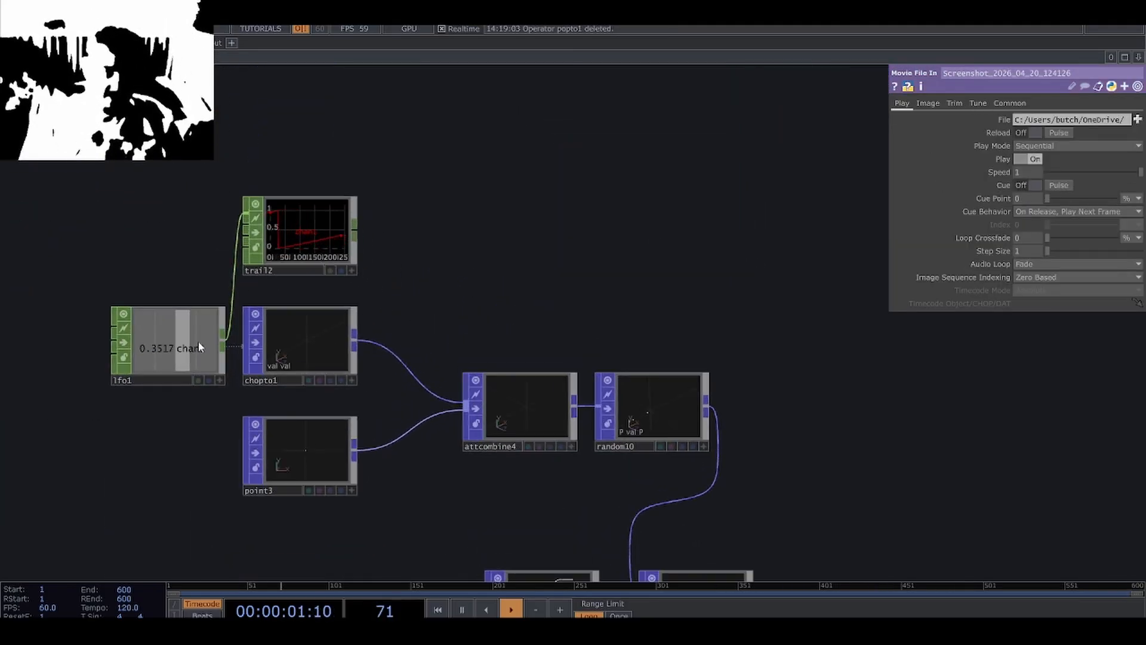
{"action": "left_click", "coordinate": [218, 323]}
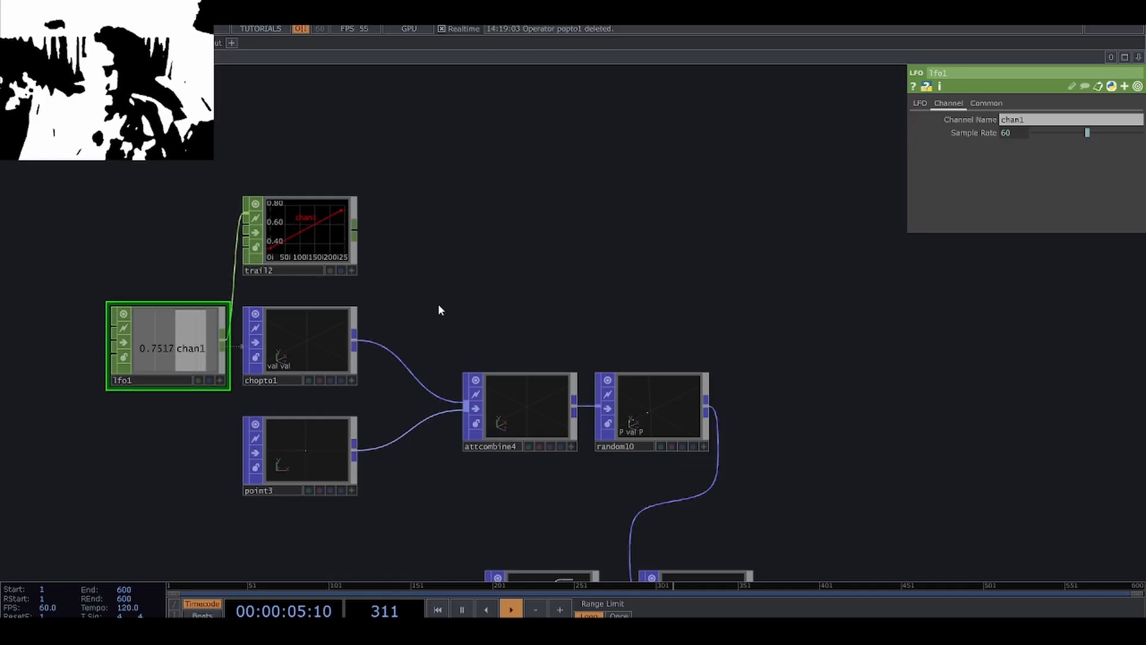
{"action": "scroll", "coordinate": [439, 305], "scroll_direction": "down", "scroll_amount": 2}
{"action": "scroll", "coordinate": [446, 228], "scroll_direction": "down", "scroll_amount": 2}
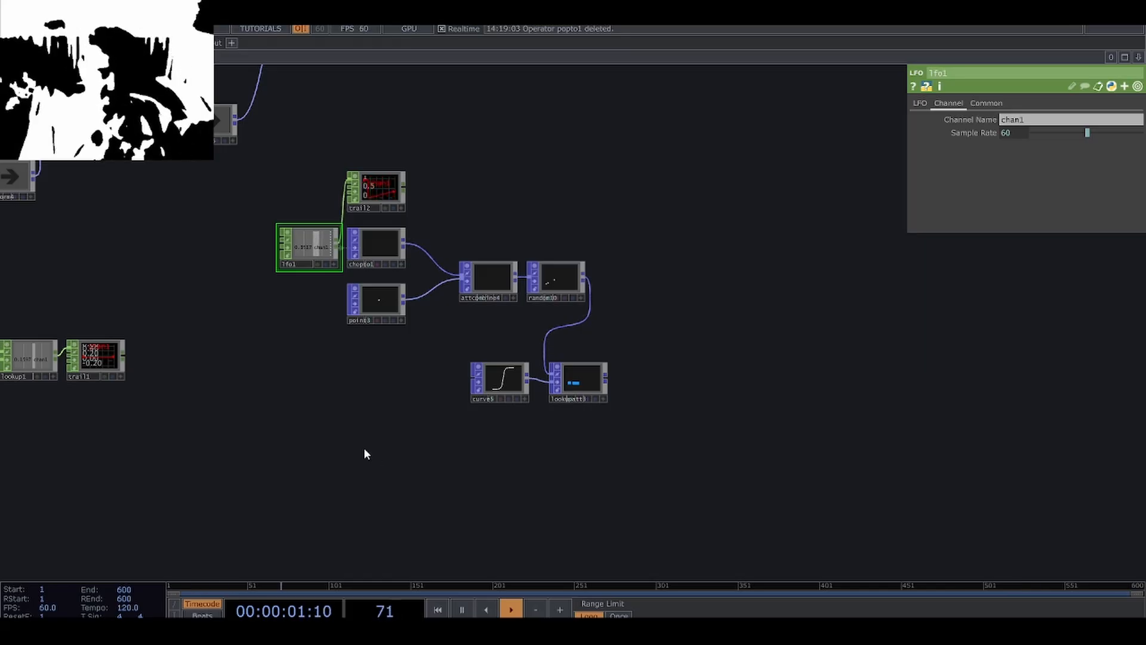
Add a Ramp TOP in the empty area near the val attribute network.
{"action": "left_click_drag", "start_coordinate": [345, 447], "coordinate": [345, 394]}
{"action": "scroll", "coordinate": [314, 416], "scroll_direction": "up", "scroll_amount": 2}
{"action": "key", "text": "Tab"}
{"action": "left_click", "coordinate": [121, 265]}
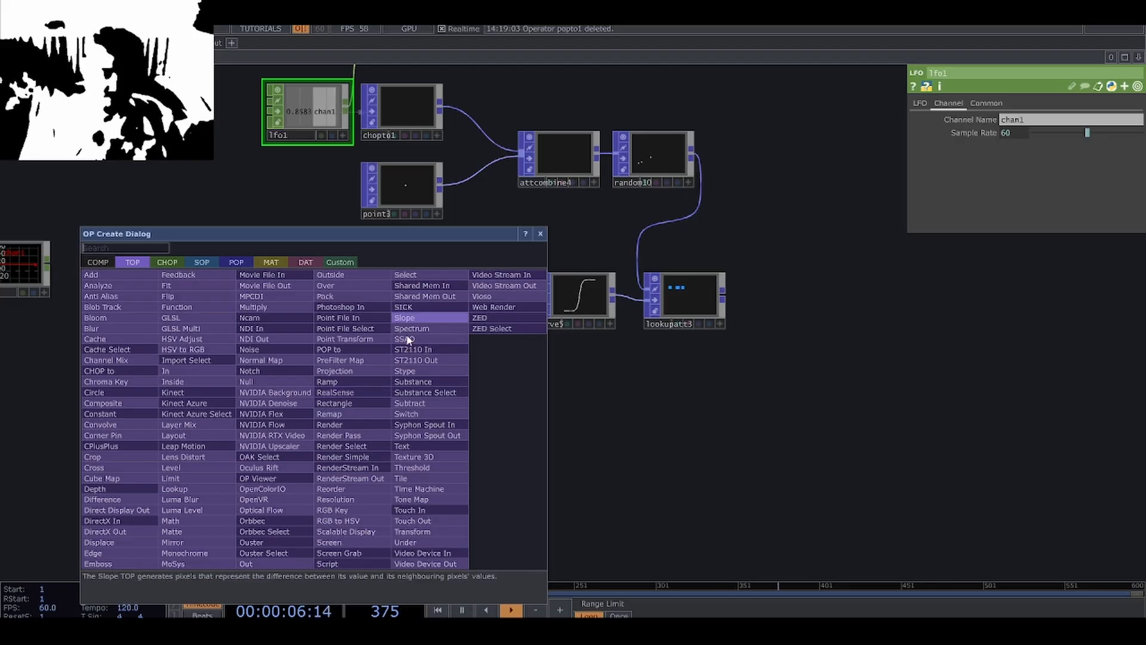
{"action": "type", "text": "ra"}
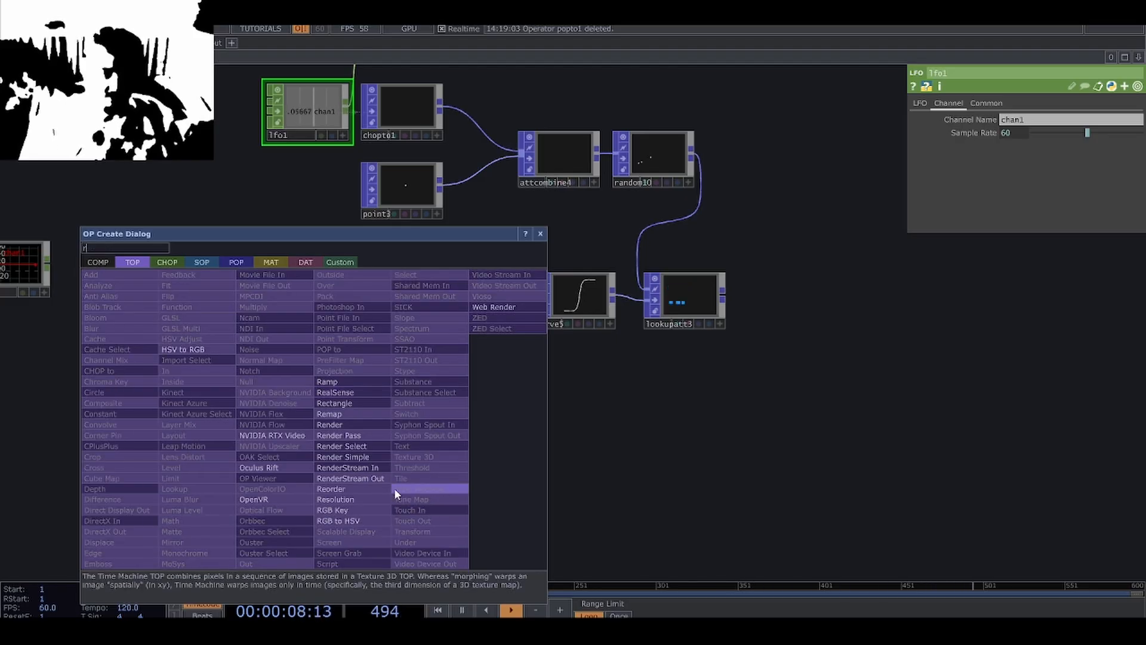
{"action": "left_click", "coordinate": [342, 383]}
{"action": "left_click", "coordinate": [303, 334]}
{"action": "scroll", "coordinate": [304, 333], "scroll_direction": "up", "scroll_amount": 5}
{"action": "scroll", "coordinate": [424, 318], "scroll_direction": "down", "scroll_amount": 2}
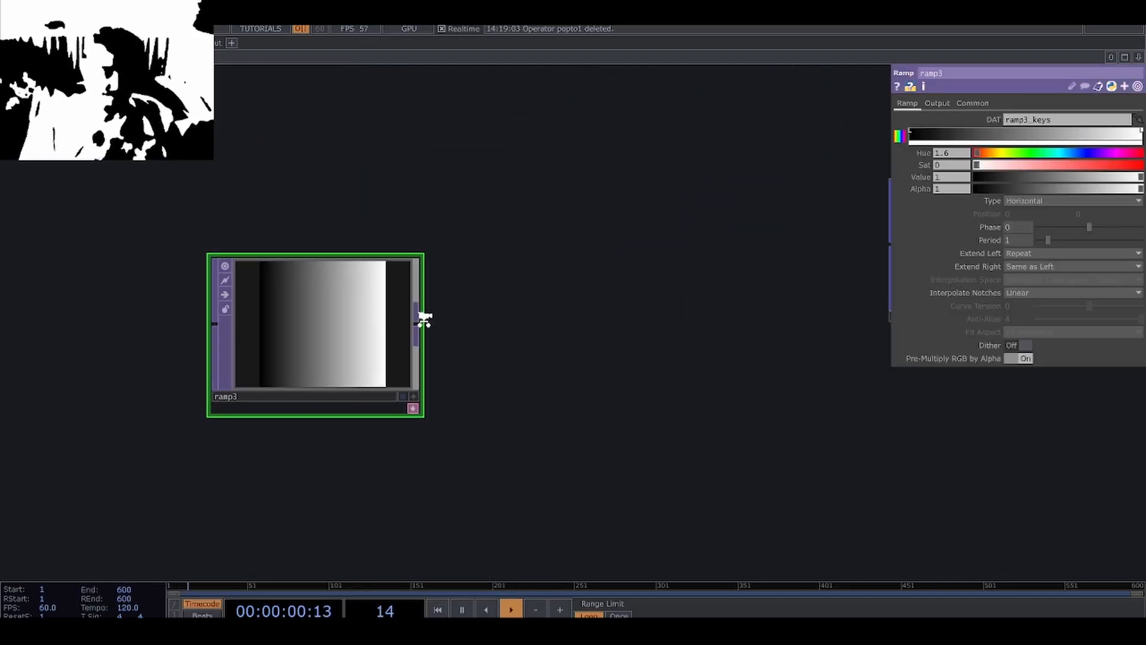
{"action": "left_click_drag", "start_coordinate": [465, 348], "coordinate": [442, 465]}
{"action": "scroll", "coordinate": [442, 470], "scroll_direction": "down", "scroll_amount": 3}
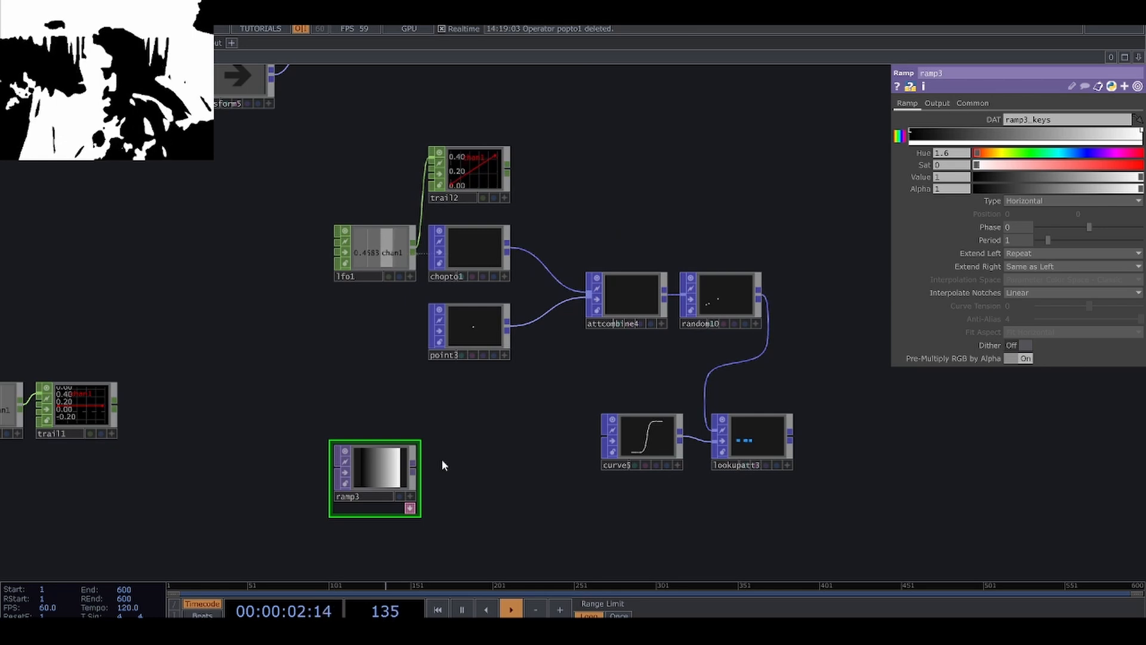
Delete the LFO CHOP, its Trail CHOP and the CHOP to POP that supplied the val attribute.
{"action": "left_click", "coordinate": [387, 253]}
{"action": "key", "text": "Delete"}
{"action": "left_click", "coordinate": [482, 174]}
{"action": "key", "text": "Delete"}
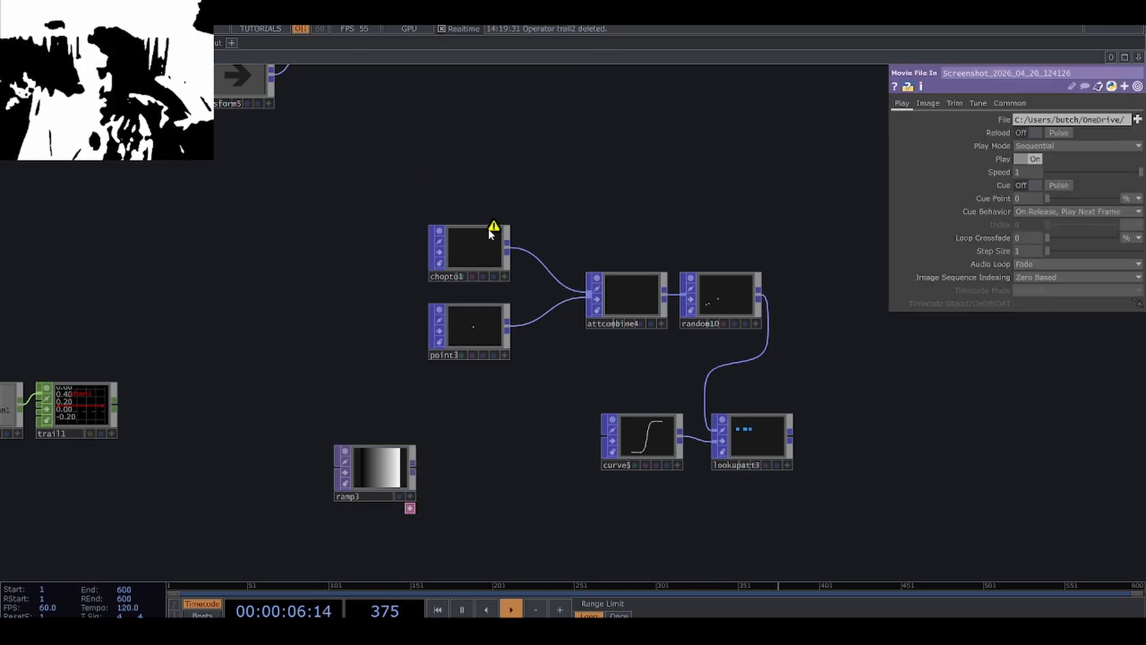
{"action": "left_click", "coordinate": [486, 247]}
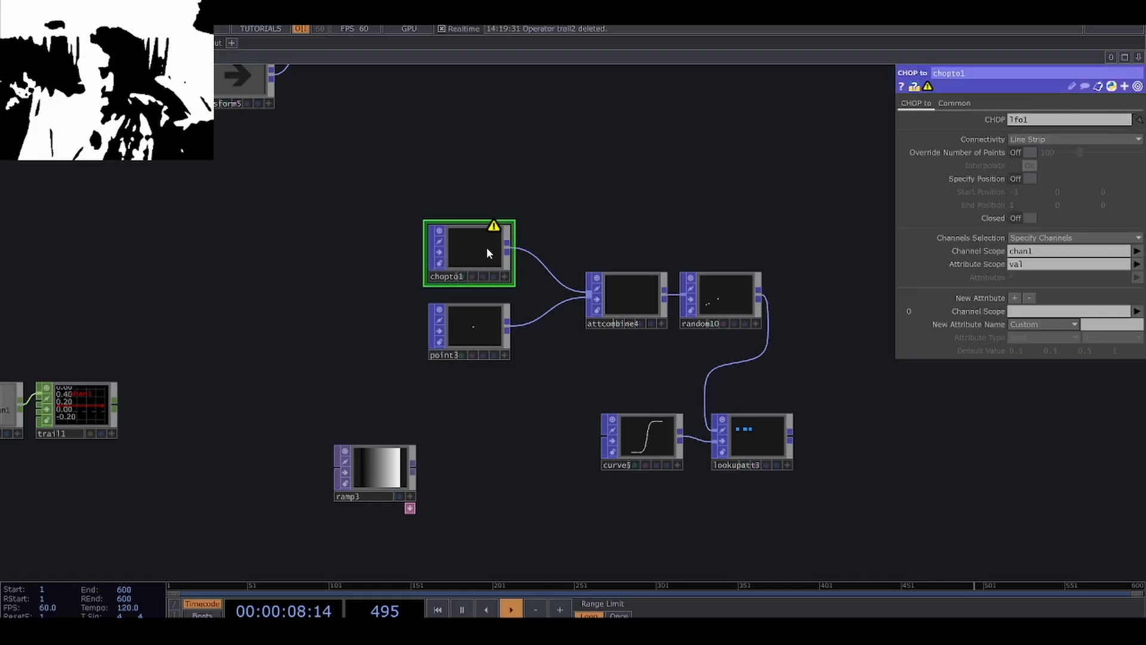
{"action": "key", "text": "Delete"}
{"action": "scroll", "coordinate": [341, 445], "scroll_direction": "up", "scroll_amount": 4}
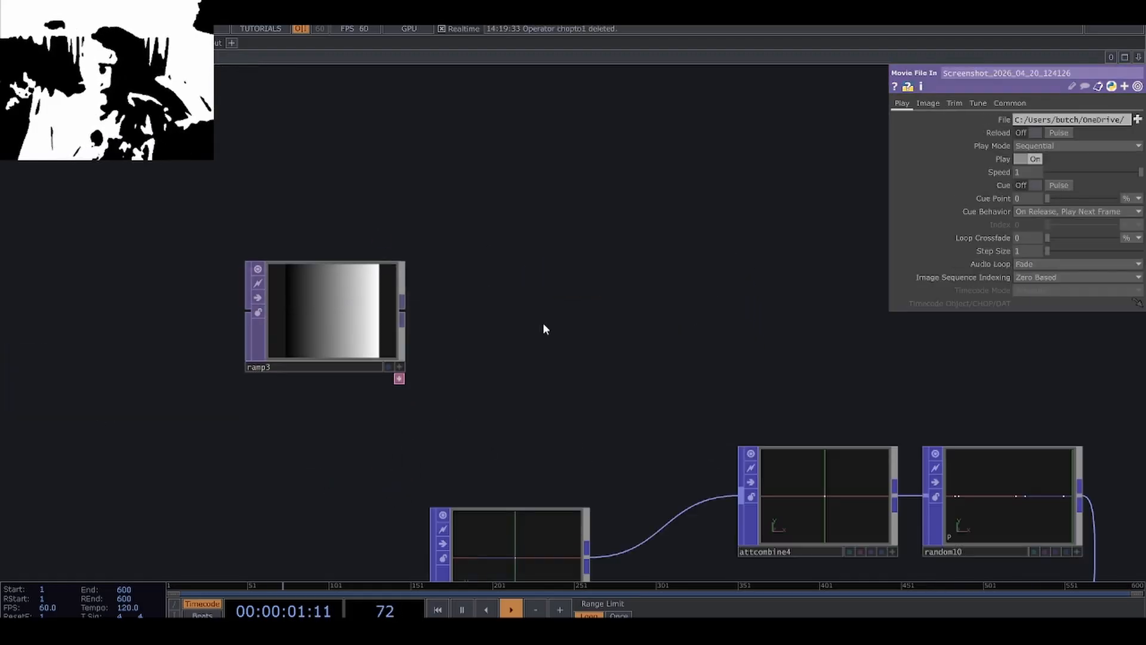
Add a Constant CHOP beside the Point POP and rename it number_of_points.
{"action": "scroll", "coordinate": [557, 302], "scroll_direction": "down", "scroll_amount": 2}
{"action": "scroll", "coordinate": [324, 384], "scroll_direction": "down", "scroll_amount": 1}
{"action": "key", "text": "Tab"}
{"action": "left_click", "coordinate": [176, 221]}
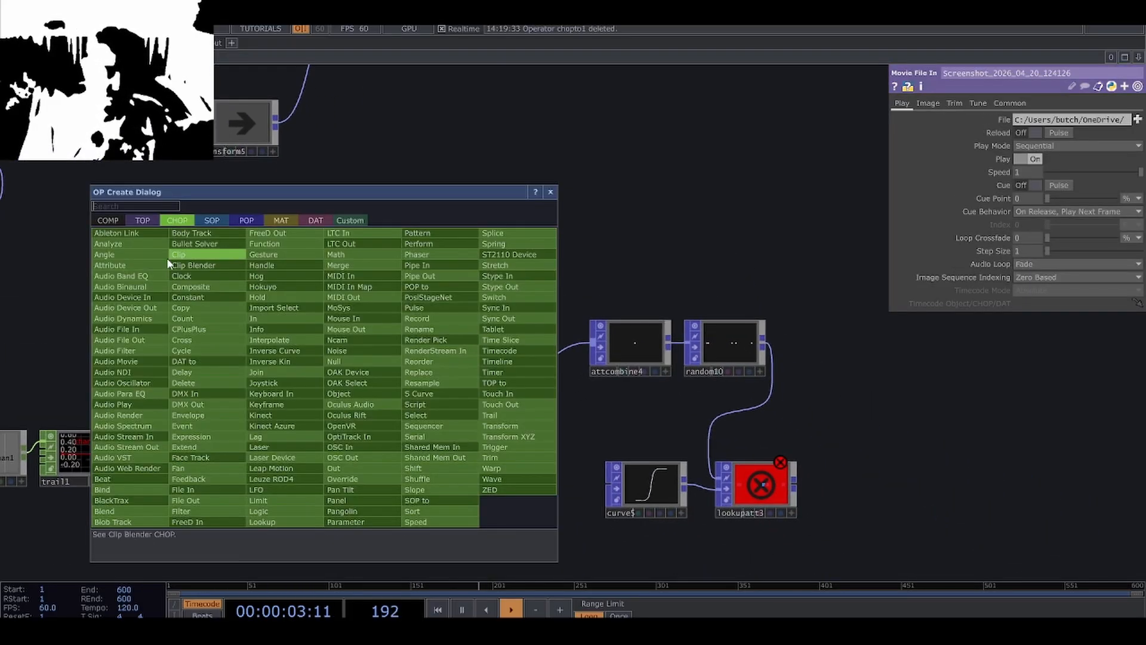
{"action": "left_click", "coordinate": [209, 297]}
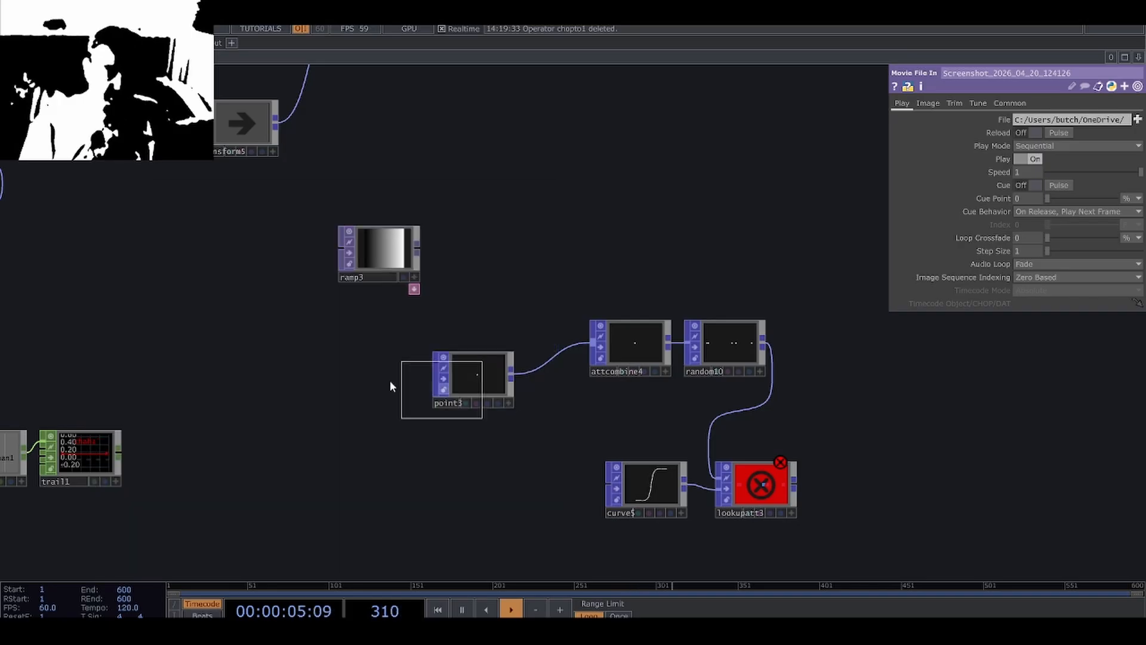
{"action": "left_click", "coordinate": [324, 362]}
{"action": "scroll", "coordinate": [325, 367], "scroll_direction": "up", "scroll_amount": 3}
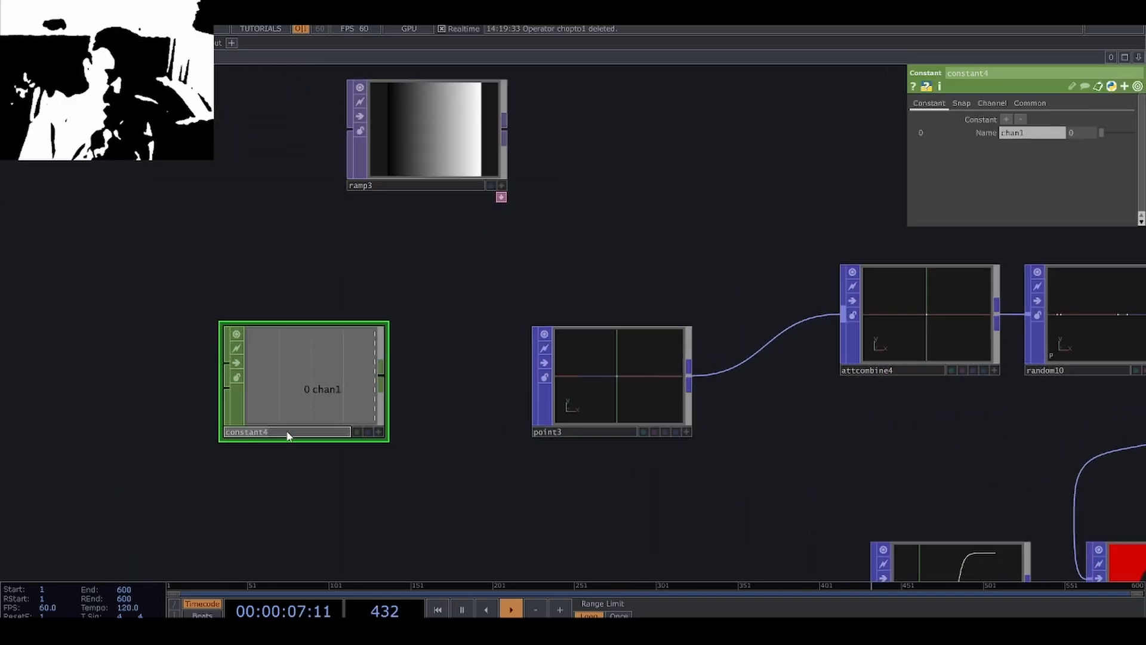
{"action": "type", "text": "number_of_"}
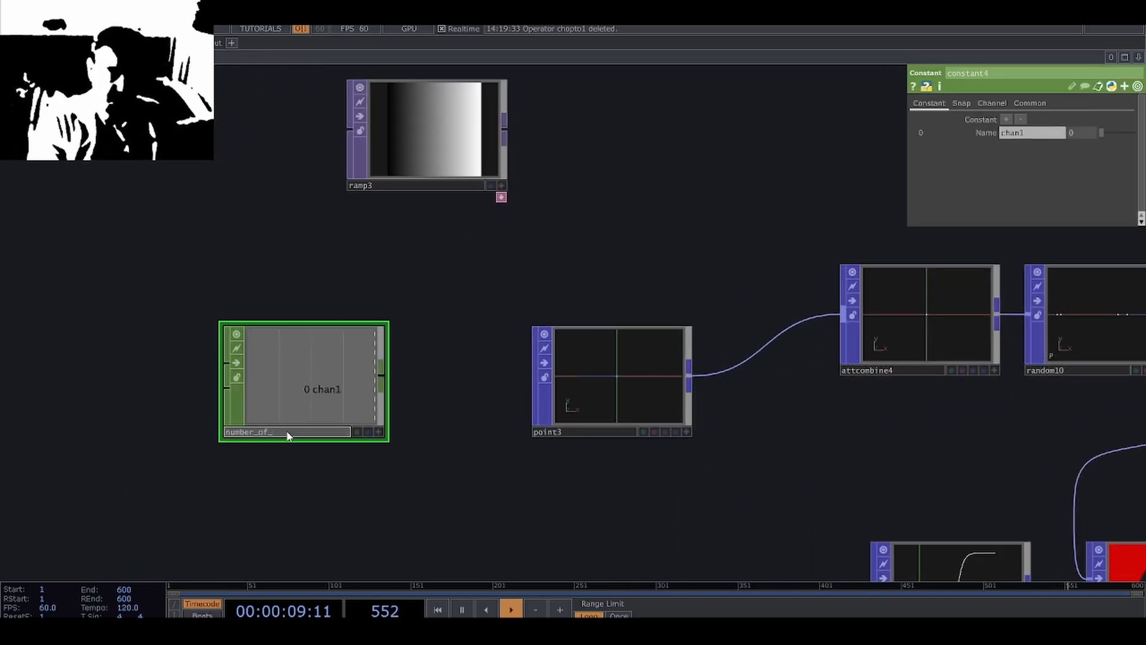
{"action": "type", "text": "points"}
{"action": "key", "text": "Return"}
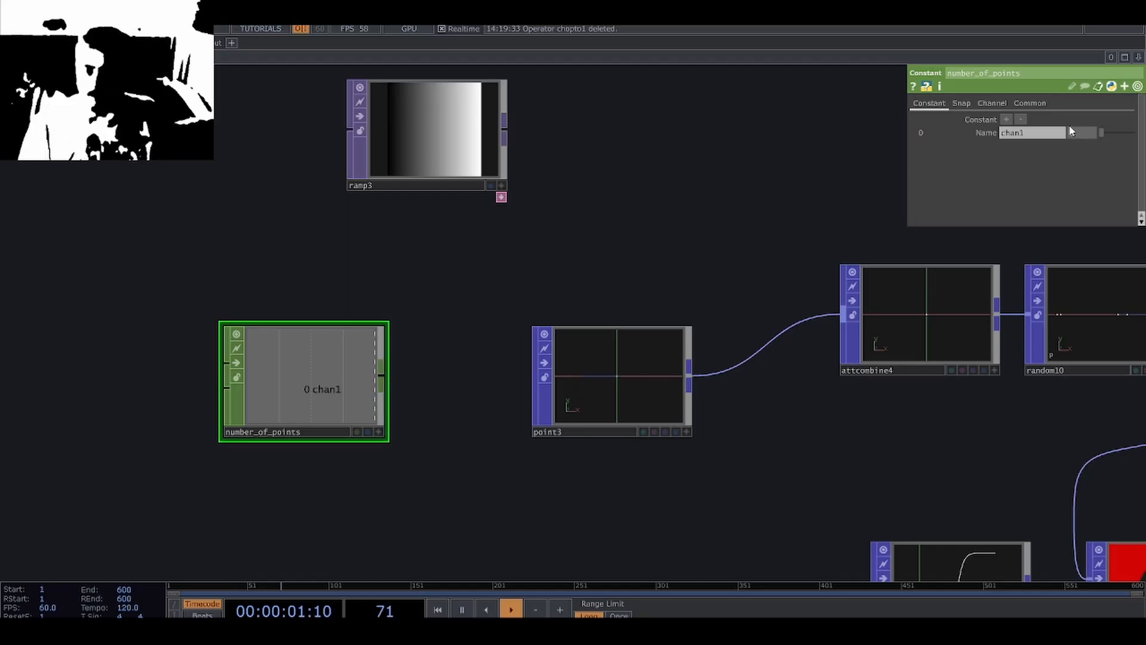
Set the number_of_points Constant's chan1 value to 5.
{"action": "left_click_drag", "start_coordinate": [1078, 132], "coordinate": [1077, 133]}
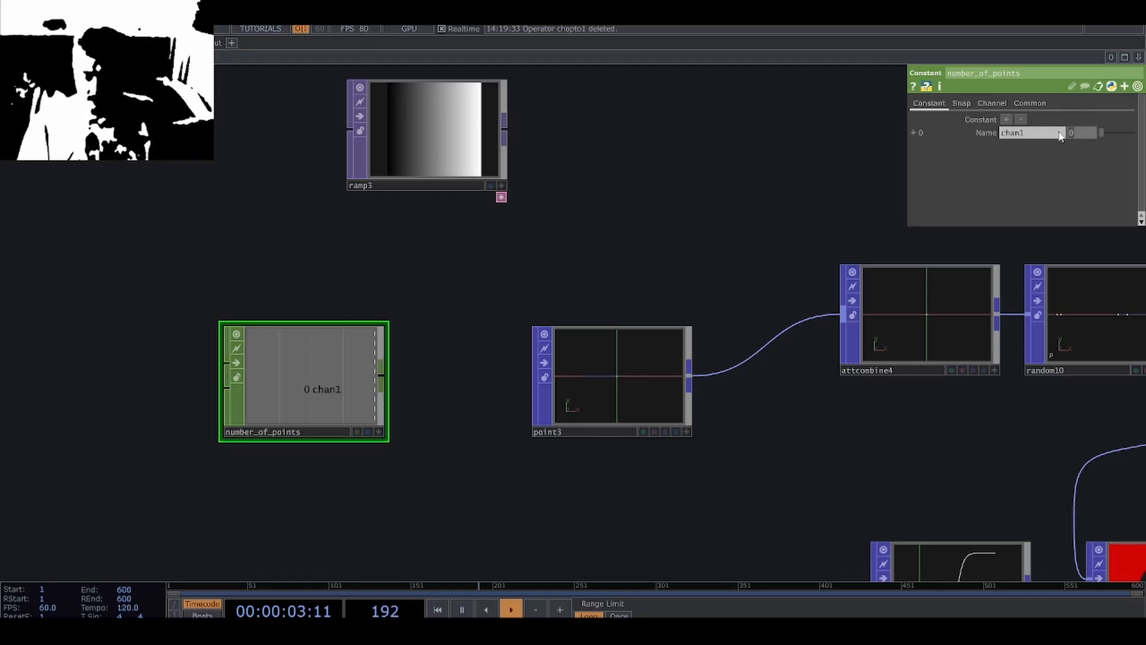
{"action": "type", "text": "5"}
{"action": "key", "text": "Return"}
Place the Ramp TOP above number_of_points, link its resolution width to chan1 and set its height to 1.
{"action": "left_click_drag", "start_coordinate": [540, 286], "coordinate": [532, 308]}
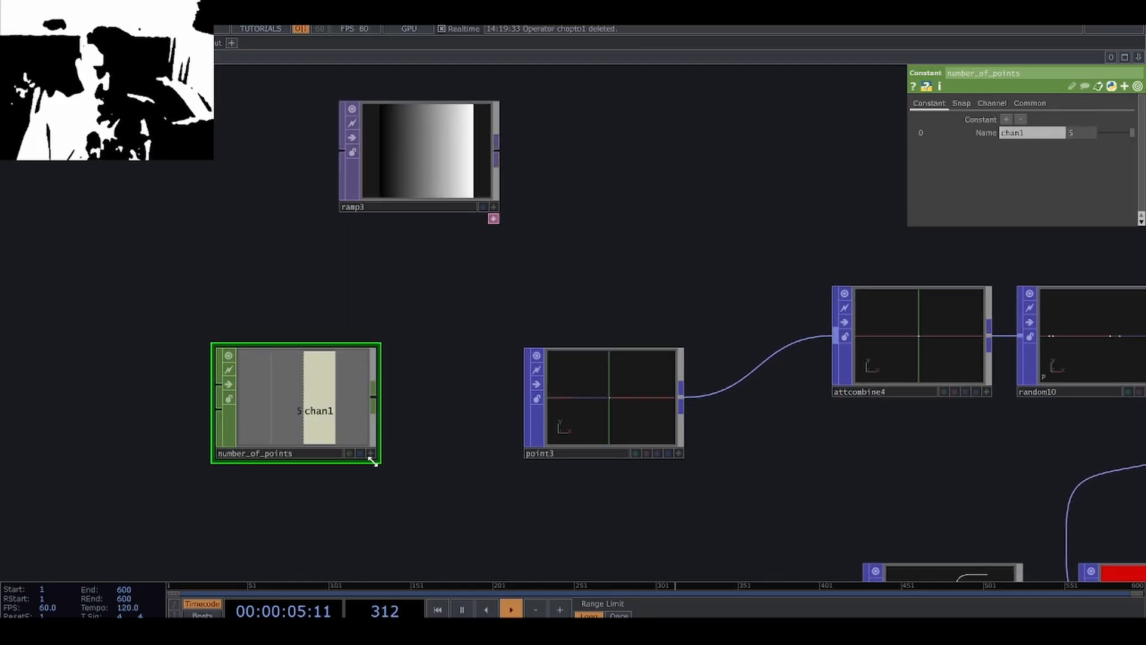
{"action": "left_click_drag", "start_coordinate": [398, 149], "coordinate": [337, 212]}
{"action": "left_click", "coordinate": [370, 455]}
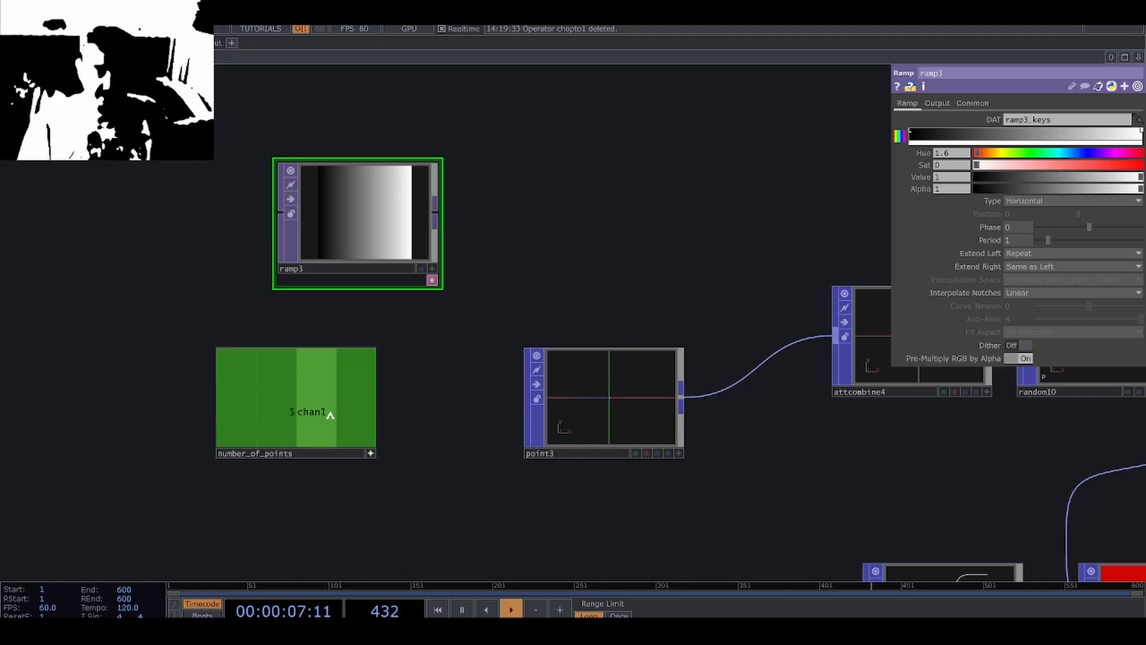
{"action": "left_click_drag", "start_coordinate": [327, 414], "coordinate": [1028, 132]}
{"action": "left_click", "coordinate": [1041, 125]}
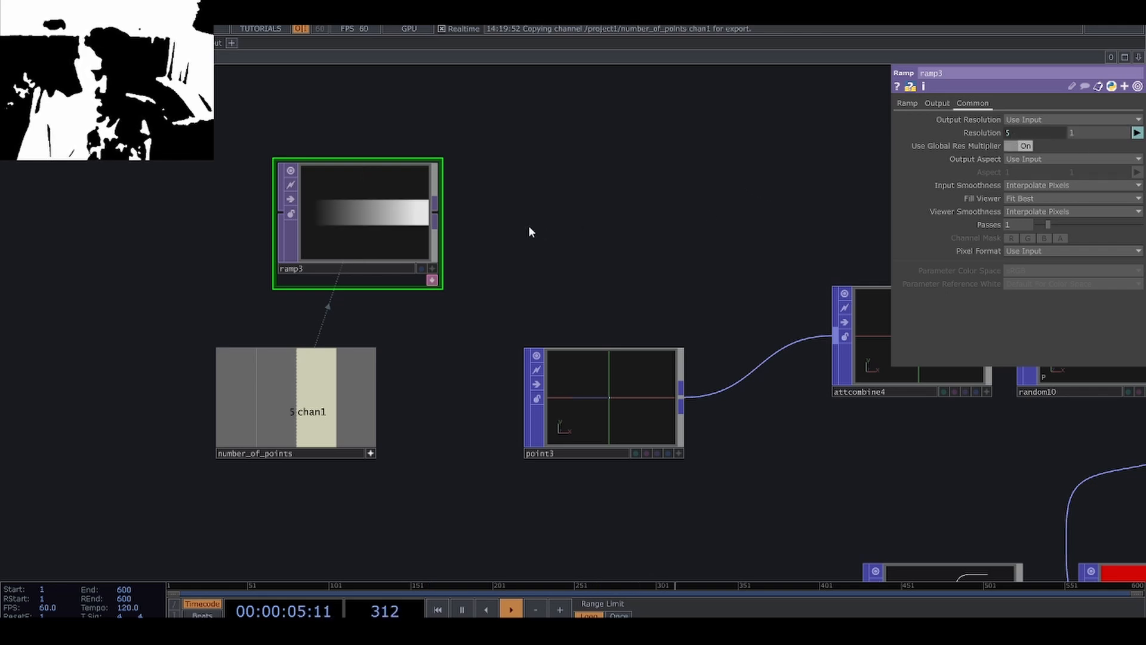
Set the Ramp TOP's Input Smoothness and Viewer Smoothness to Nearest Pixel.
{"action": "left_click", "coordinate": [1033, 185]}
{"action": "left_click", "coordinate": [1029, 210]}
{"action": "left_click", "coordinate": [1038, 211]}
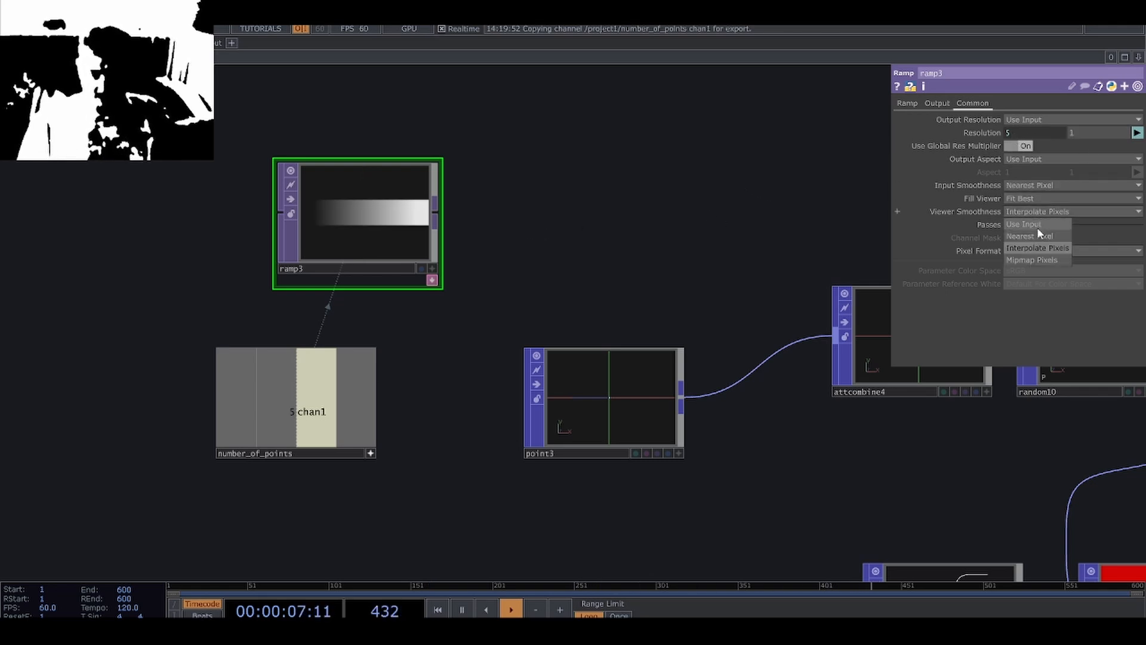
{"action": "left_click", "coordinate": [1031, 236]}
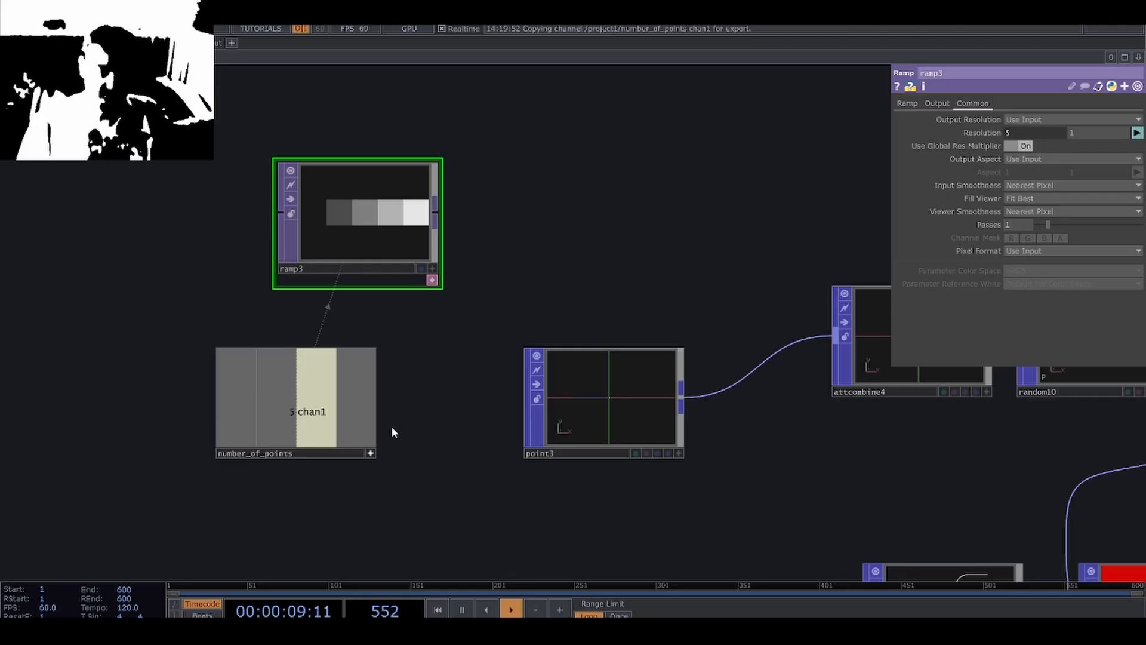
Link the Random POP's Extra Points per Source Point to the number_of_points chan1 channel.
{"action": "left_click", "coordinate": [369, 454]}
{"action": "scroll", "coordinate": [411, 418], "scroll_direction": "down", "scroll_amount": 4}
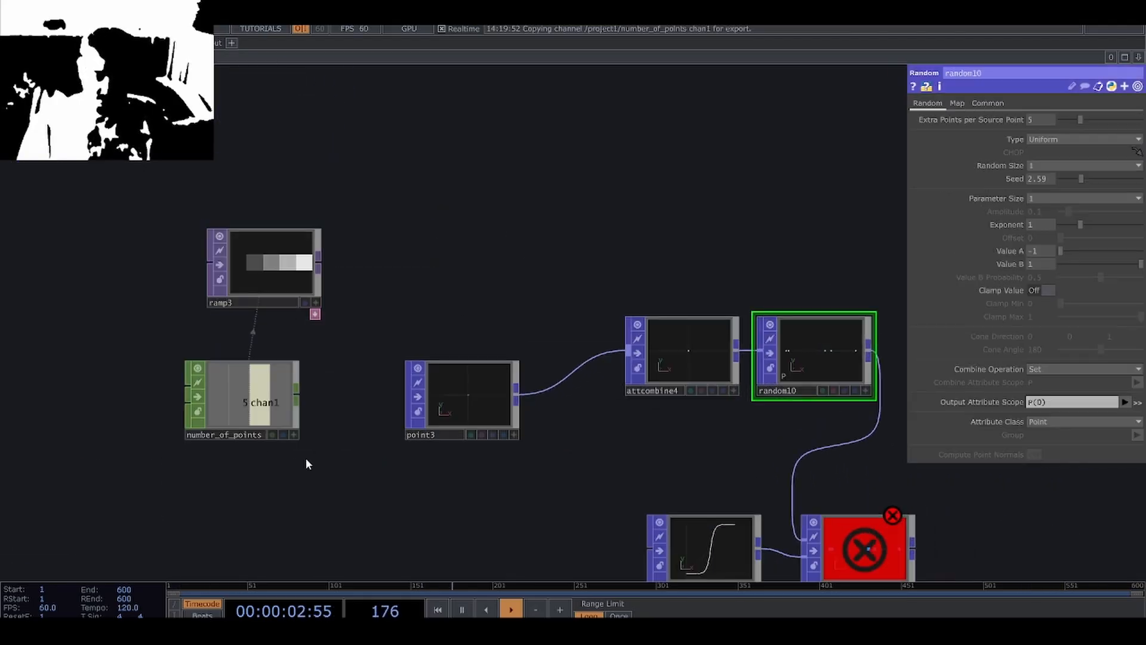
{"action": "left_click", "coordinate": [293, 435]}
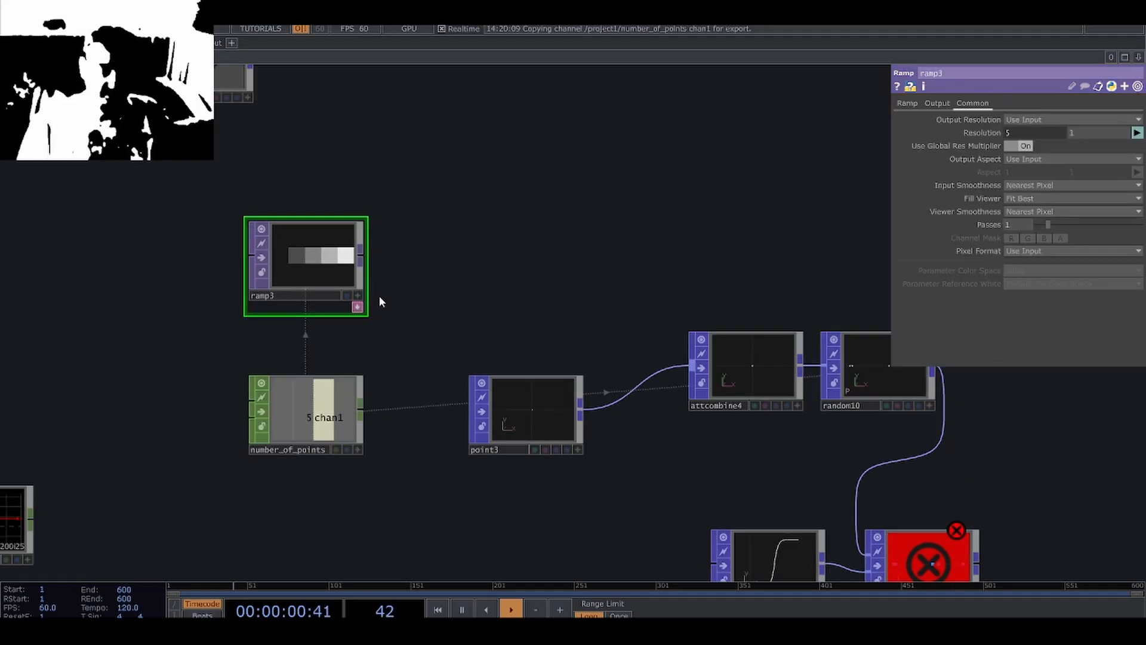
Create a TOP to POP from the Ramp TOP's output and place it beside the ramp.
{"action": "left_click_drag", "start_coordinate": [376, 295], "coordinate": [375, 252]}
{"action": "left_click", "coordinate": [363, 213]}
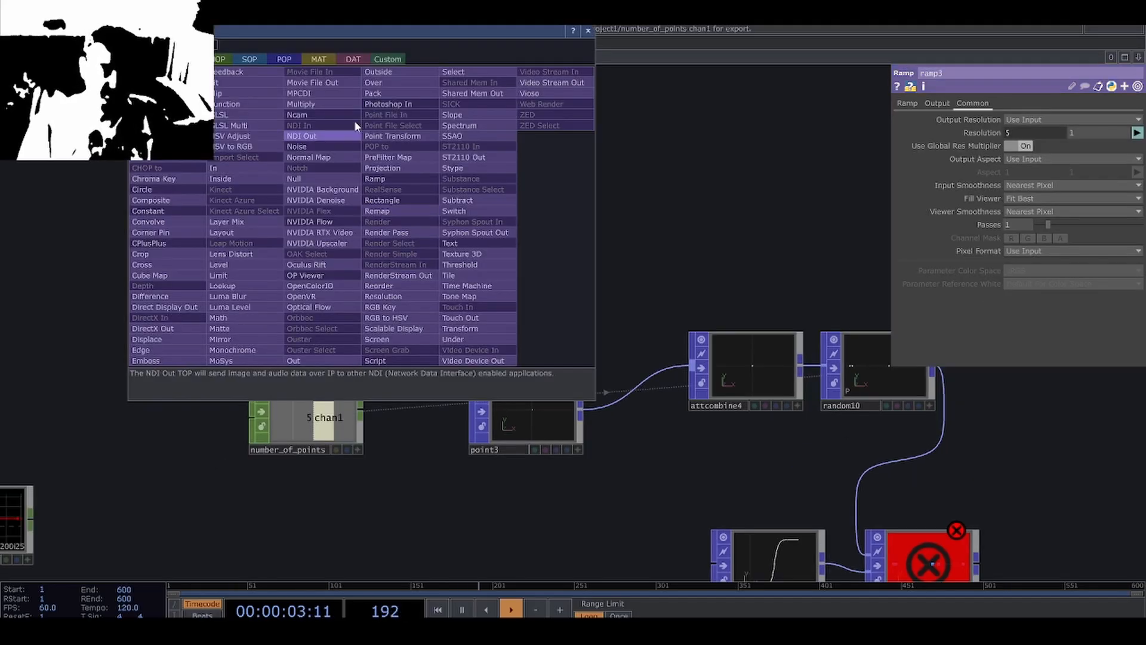
{"action": "left_click", "coordinate": [281, 57]}
{"action": "left_click", "coordinate": [167, 72]}
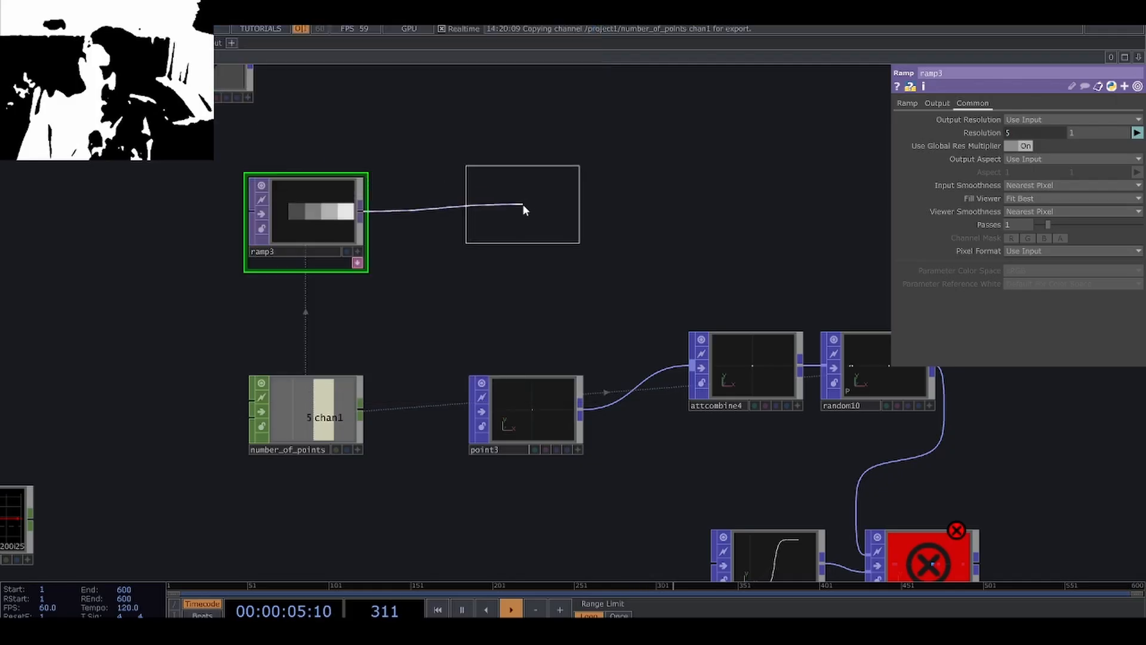
{"action": "left_click", "coordinate": [523, 204]}
{"action": "scroll", "coordinate": [528, 231], "scroll_direction": "up", "scroll_amount": 5}
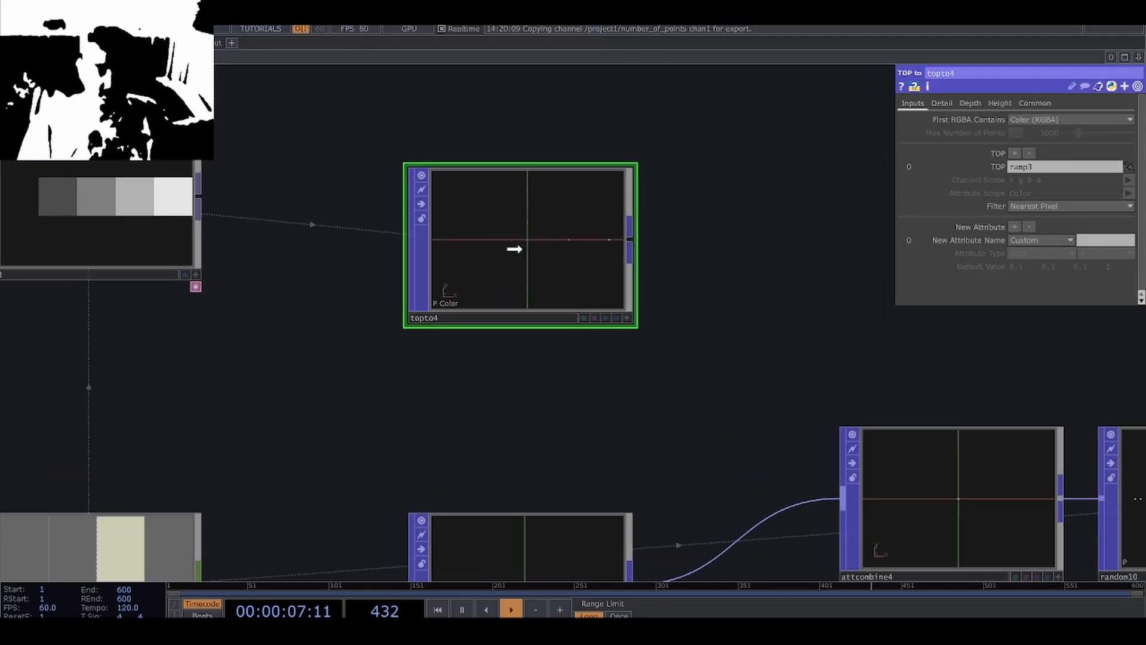
{"action": "scroll", "coordinate": [477, 370], "scroll_direction": "down", "scroll_amount": 2}
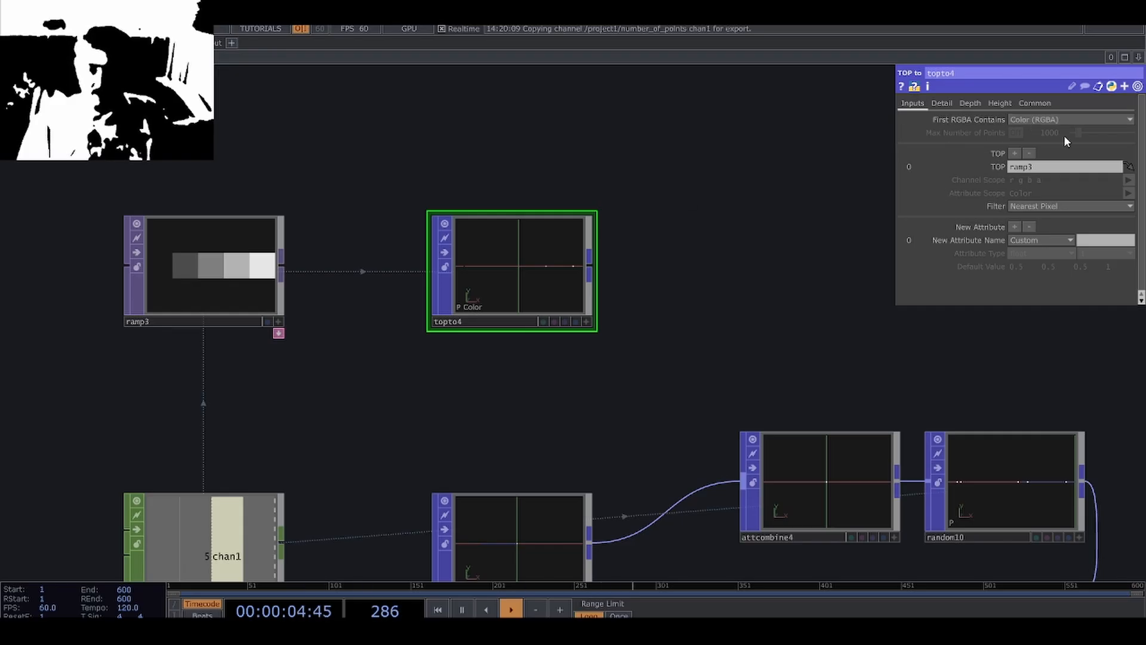
Set the TOP to POP's First RGBA Contains to Custom and its Channel Scope to r.
{"action": "left_click", "coordinate": [1058, 120]}
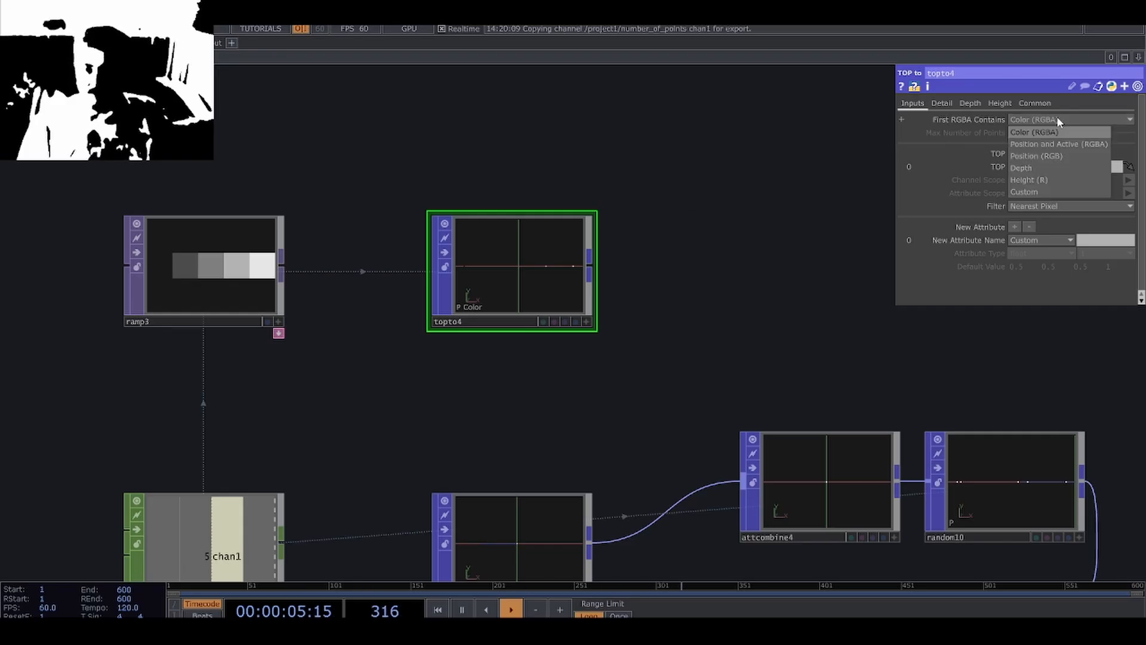
{"action": "left_click", "coordinate": [1055, 126]}
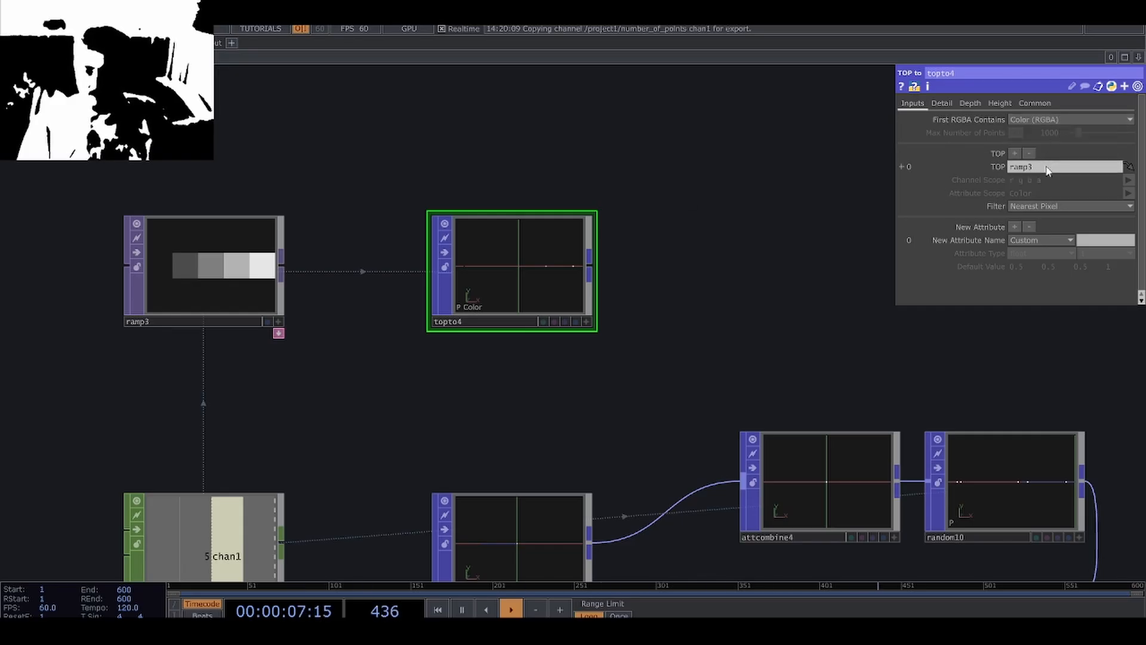
{"action": "left_click", "coordinate": [1044, 119]}
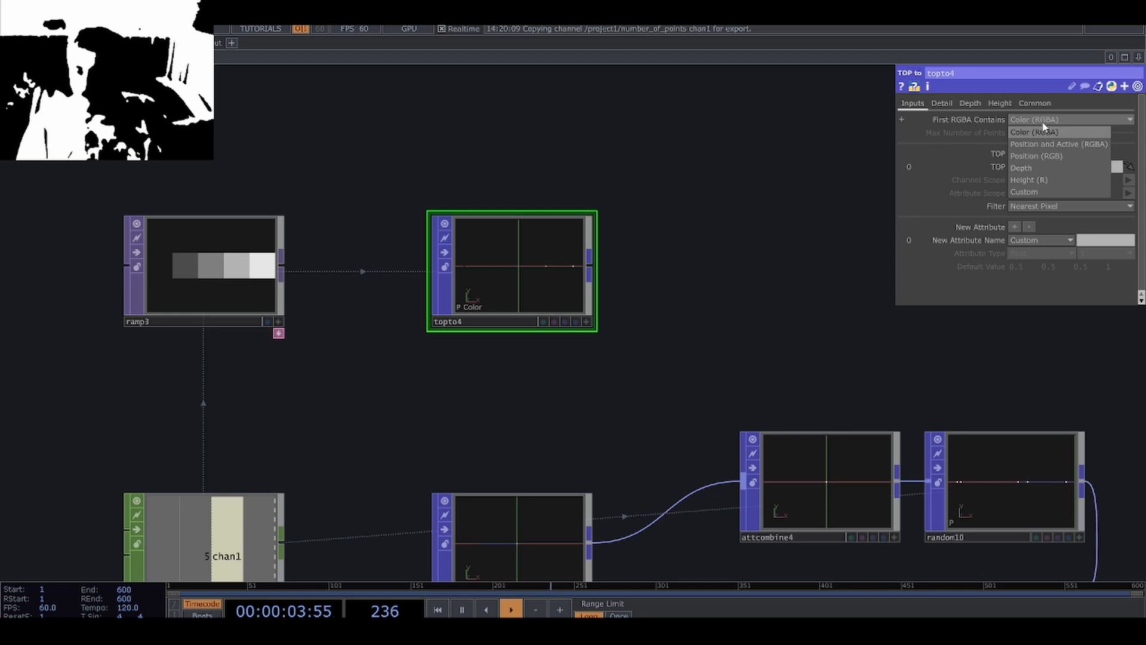
{"action": "left_click", "coordinate": [1042, 192]}
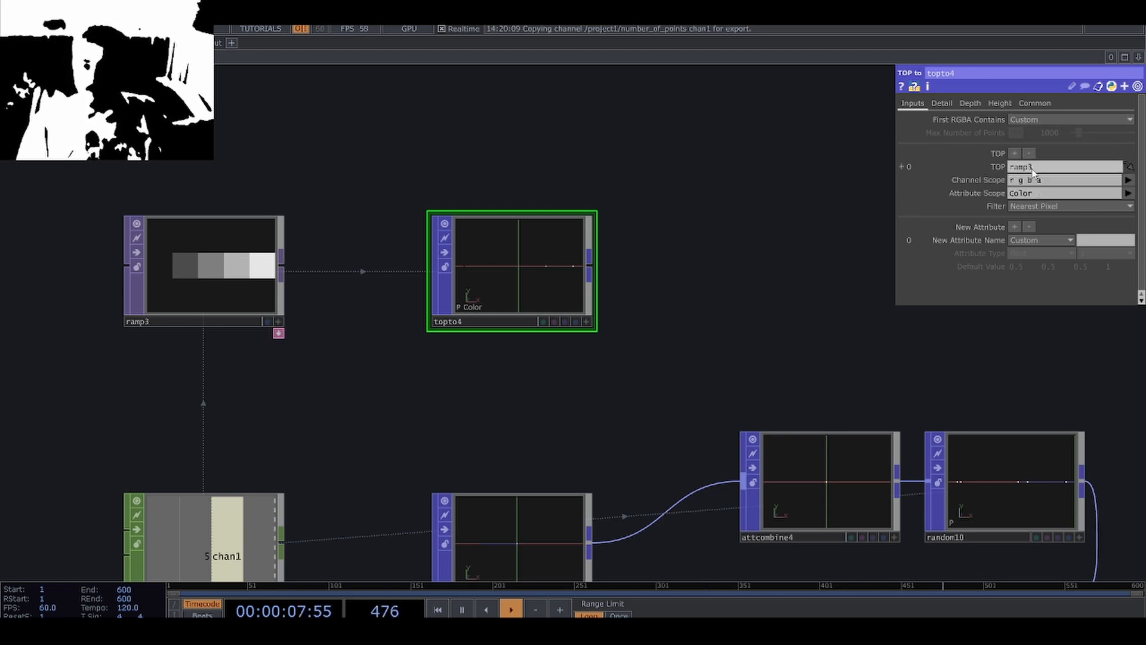
{"action": "left_click", "coordinate": [1039, 170]}
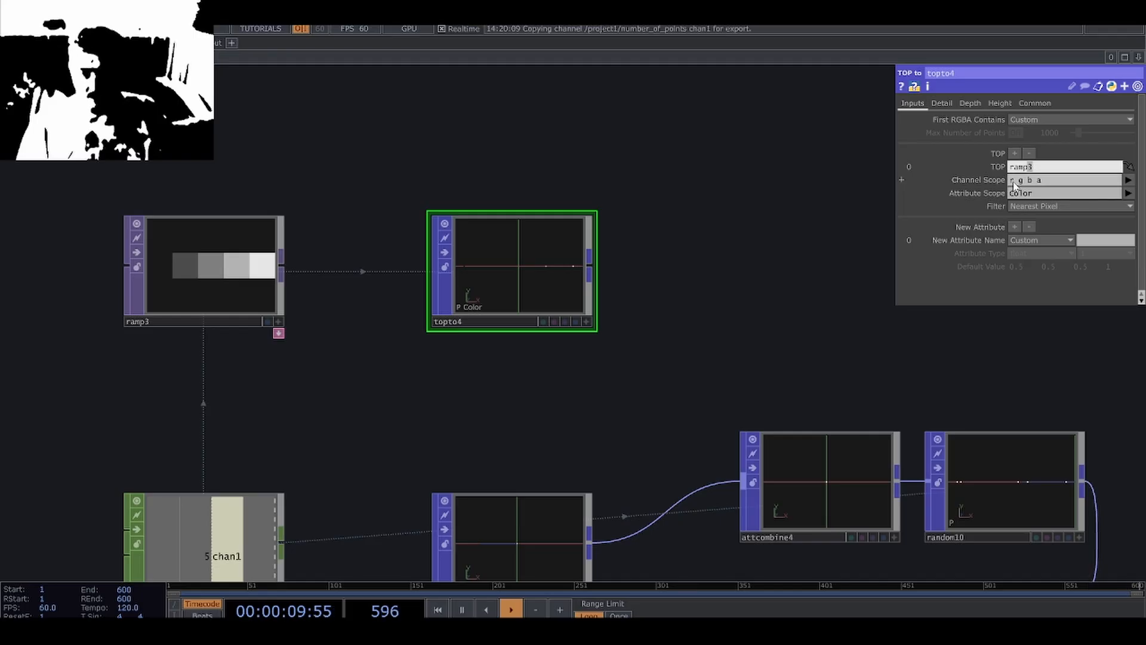
{"action": "left_click", "coordinate": [1013, 182]}
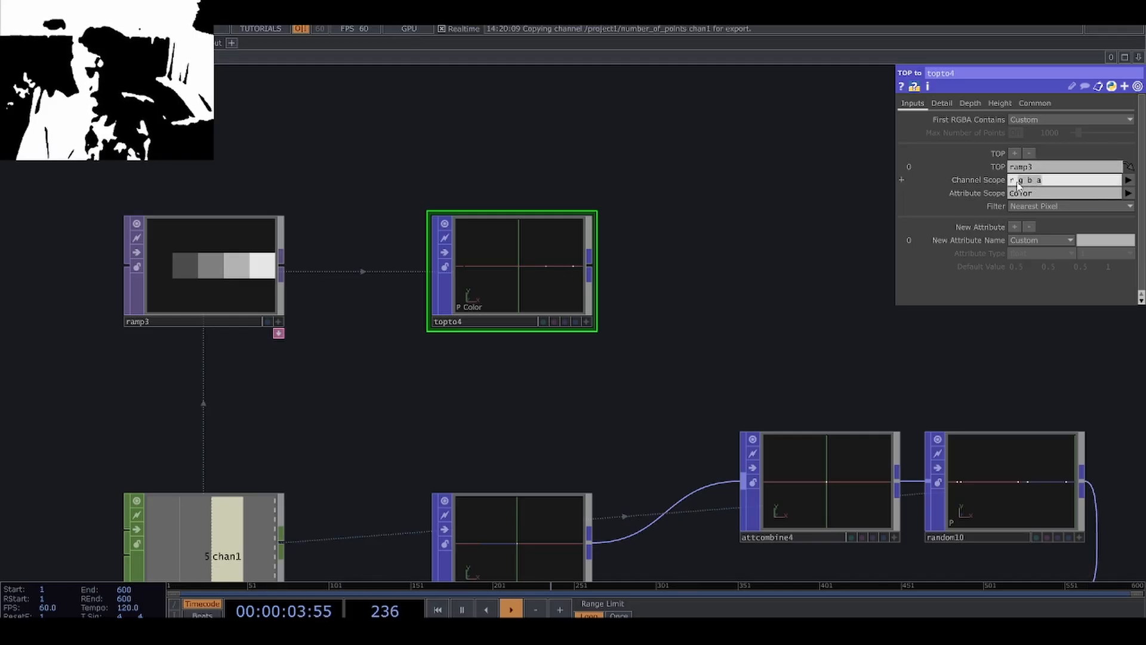
{"action": "key", "text": "BackSpace"}
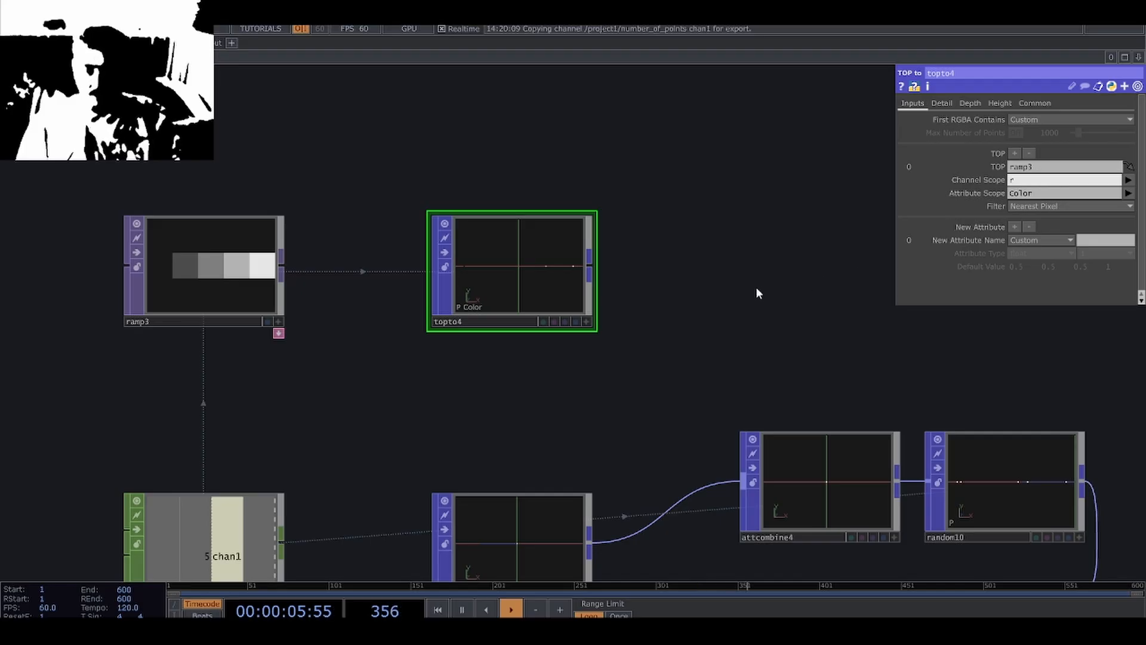
{"action": "key", "text": "Return"}
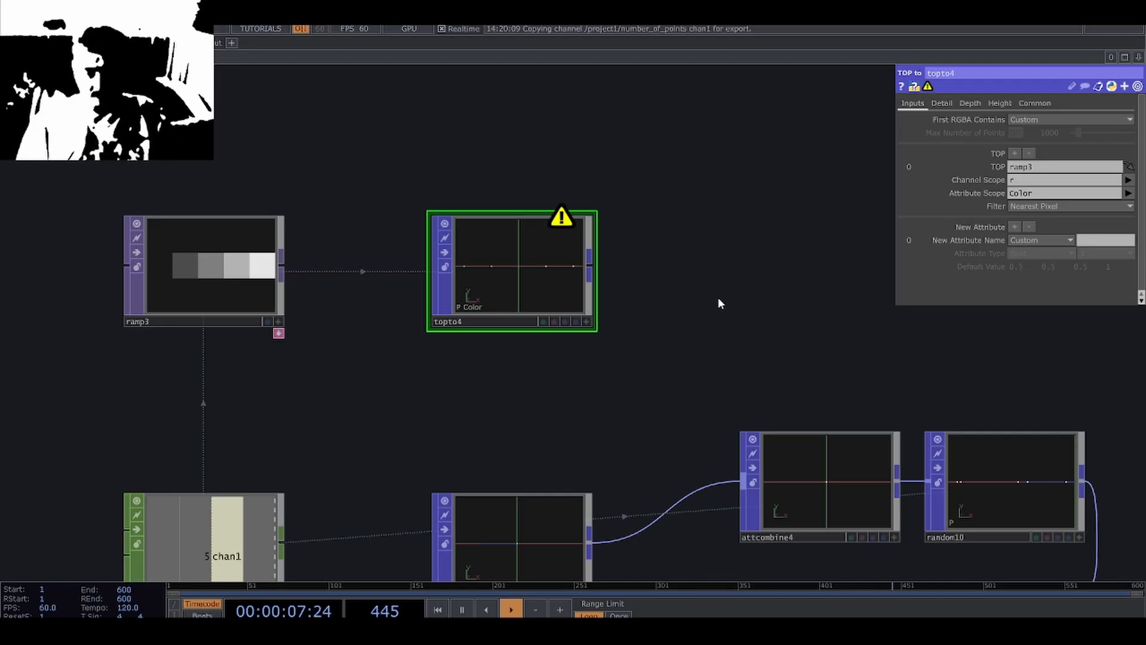
Set the TOP to POP's Attribute Scope to val.
{"action": "left_click", "coordinate": [1032, 192]}
{"action": "type", "text": "v"}
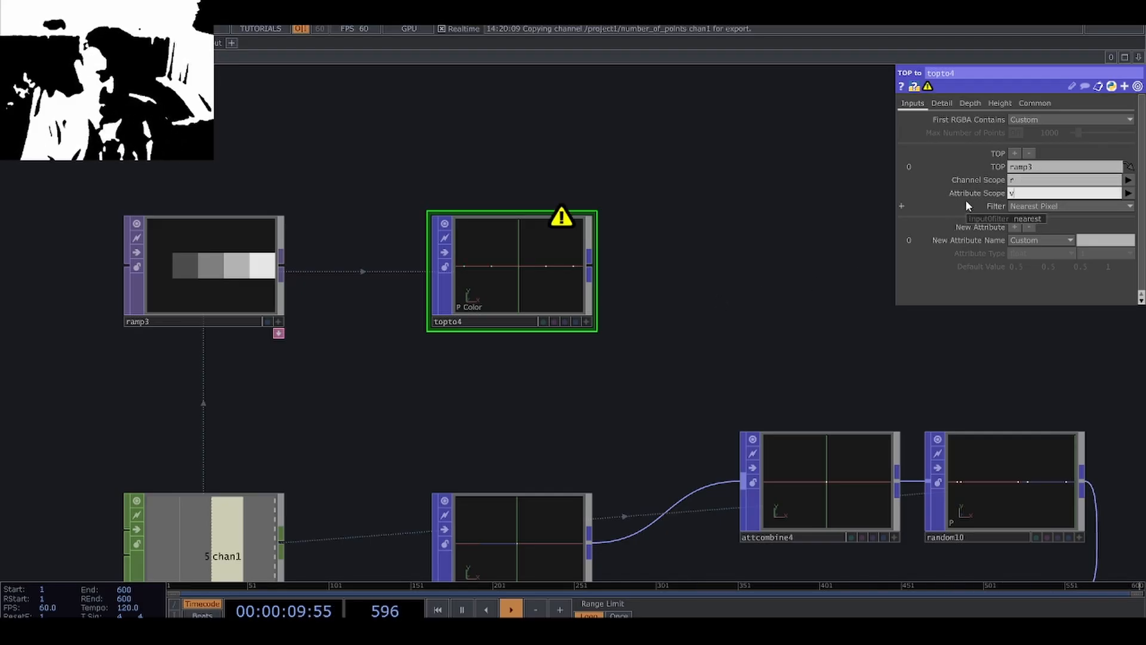
{"action": "type", "text": "al"}
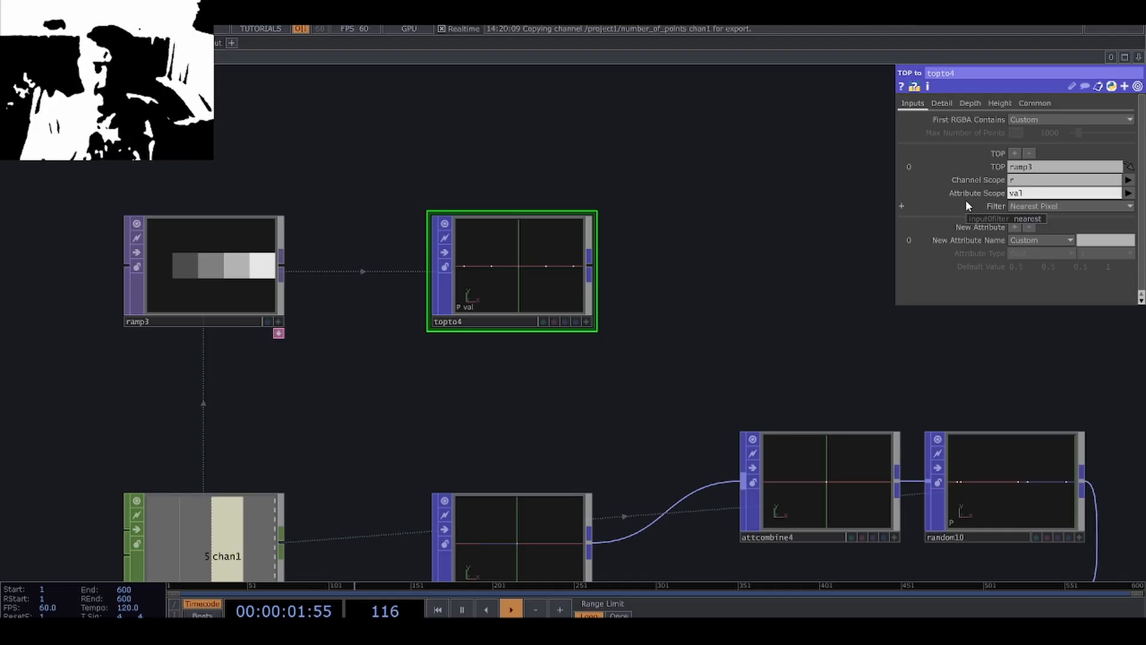
Create a POP to DAT from the TOP to POP's output, place it beside that node and examine its val column.
{"action": "middle_click", "coordinate": [511, 281]}
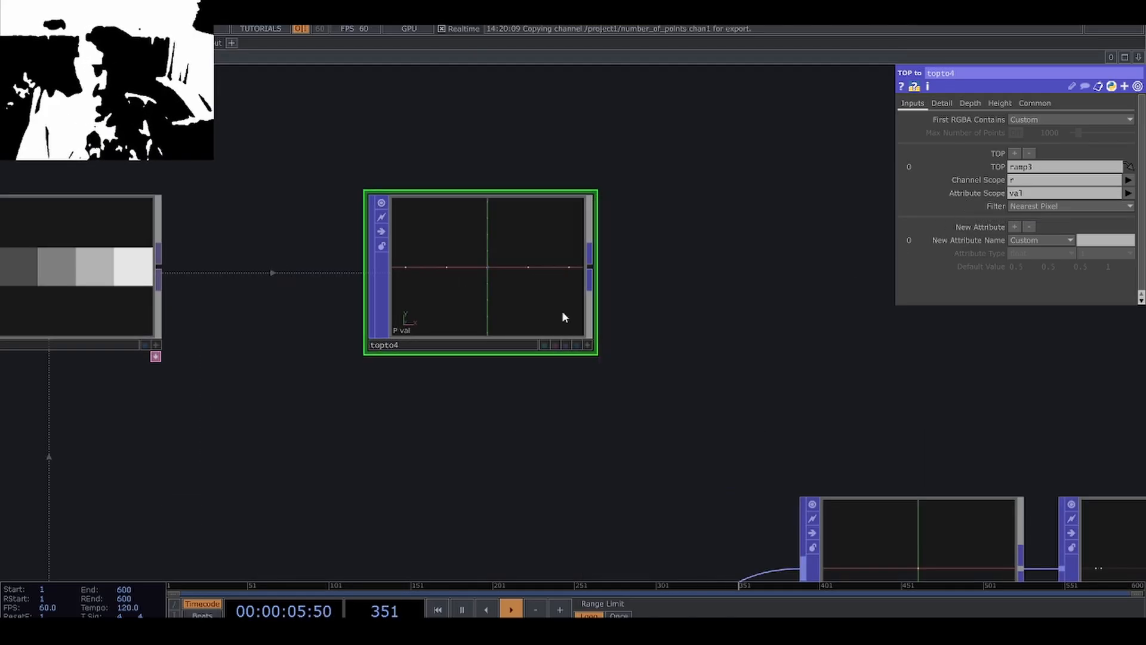
{"action": "right_click", "coordinate": [594, 278]}
{"action": "left_click", "coordinate": [554, 122]}
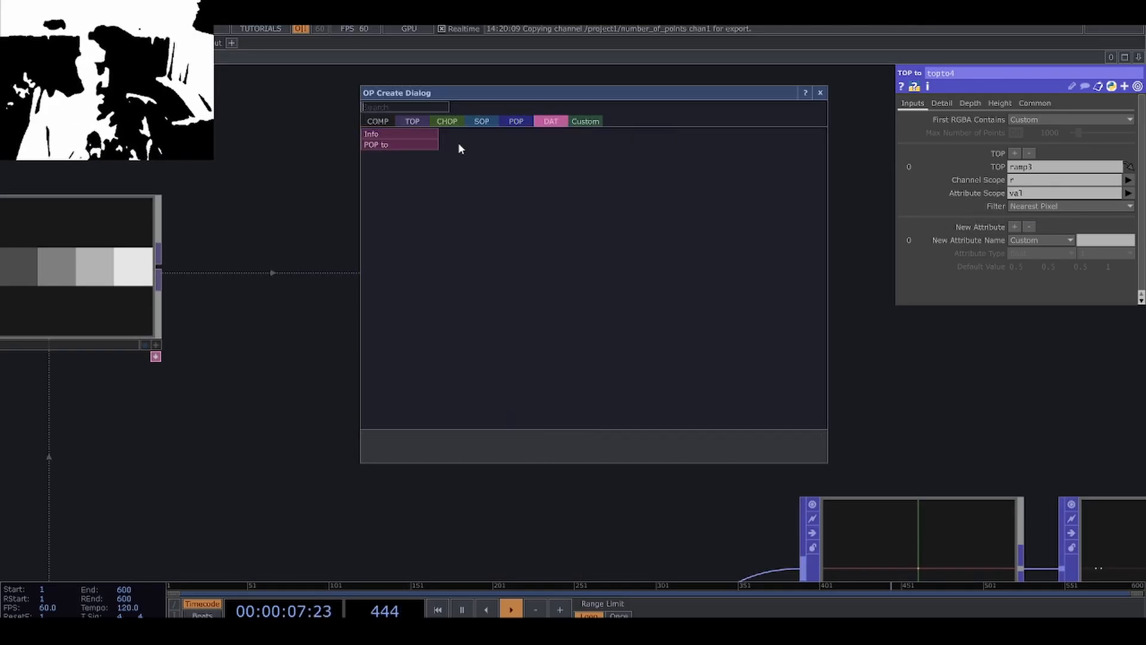
{"action": "left_click", "coordinate": [409, 145]}
{"action": "left_click", "coordinate": [748, 318]}
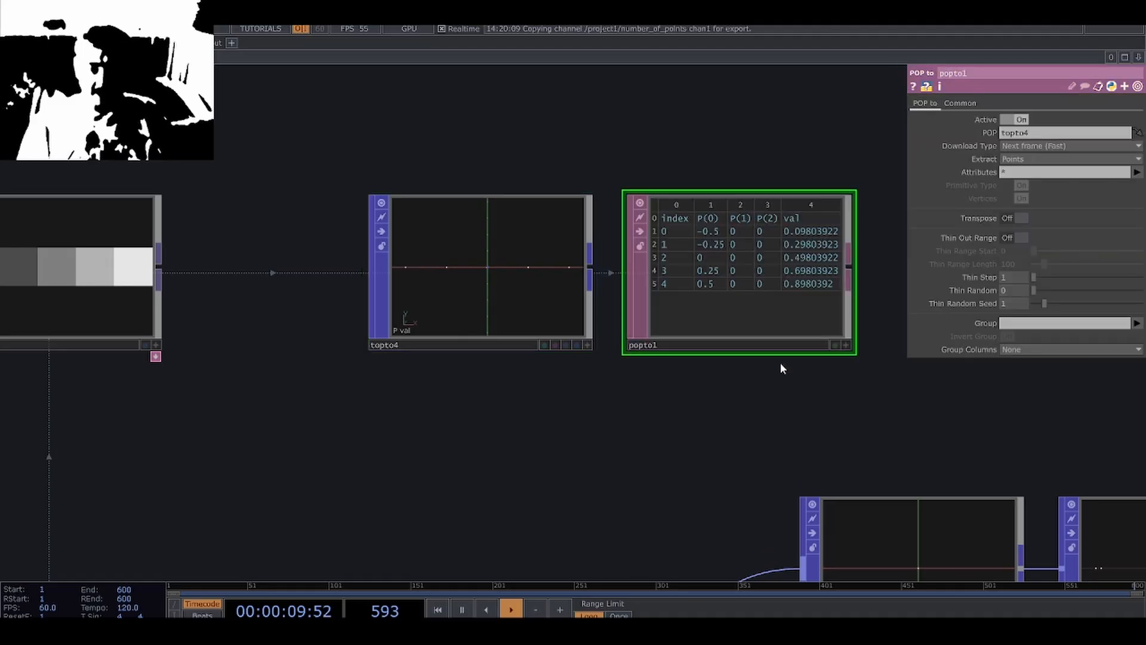
{"action": "middle_click_drag", "start_coordinate": [779, 363], "coordinate": [768, 271]}
{"action": "scroll", "coordinate": [769, 271], "scroll_direction": "up", "scroll_amount": 3}
{"action": "scroll", "coordinate": [747, 250], "scroll_direction": "down", "scroll_amount": 5}
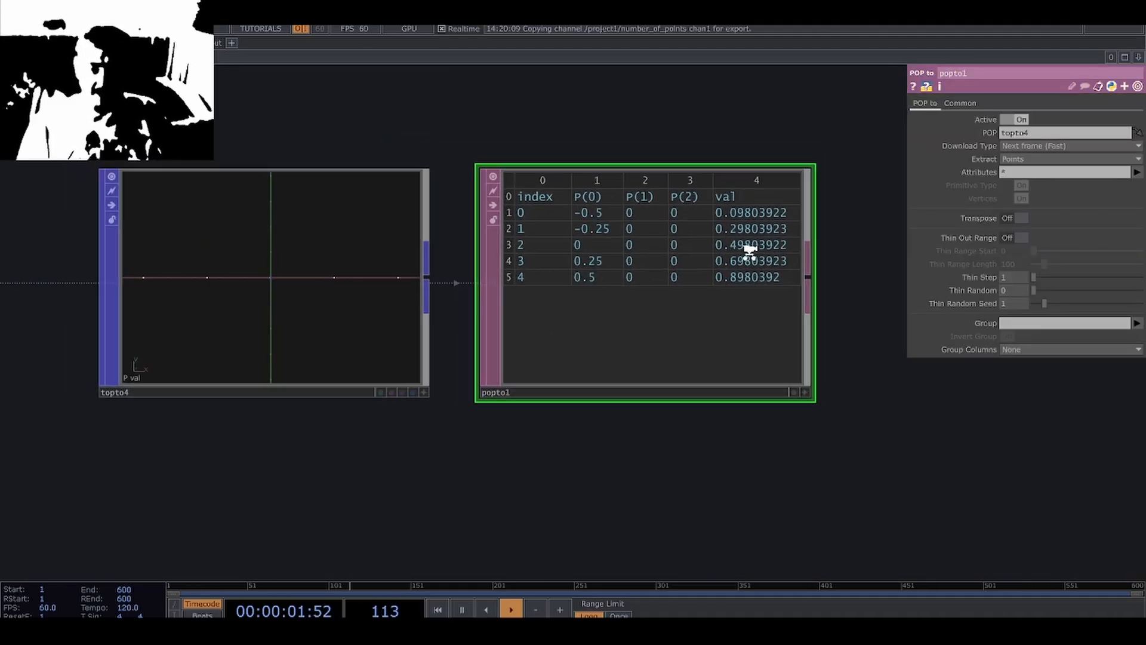
{"action": "scroll", "coordinate": [492, 397], "scroll_direction": "down", "scroll_amount": 1}
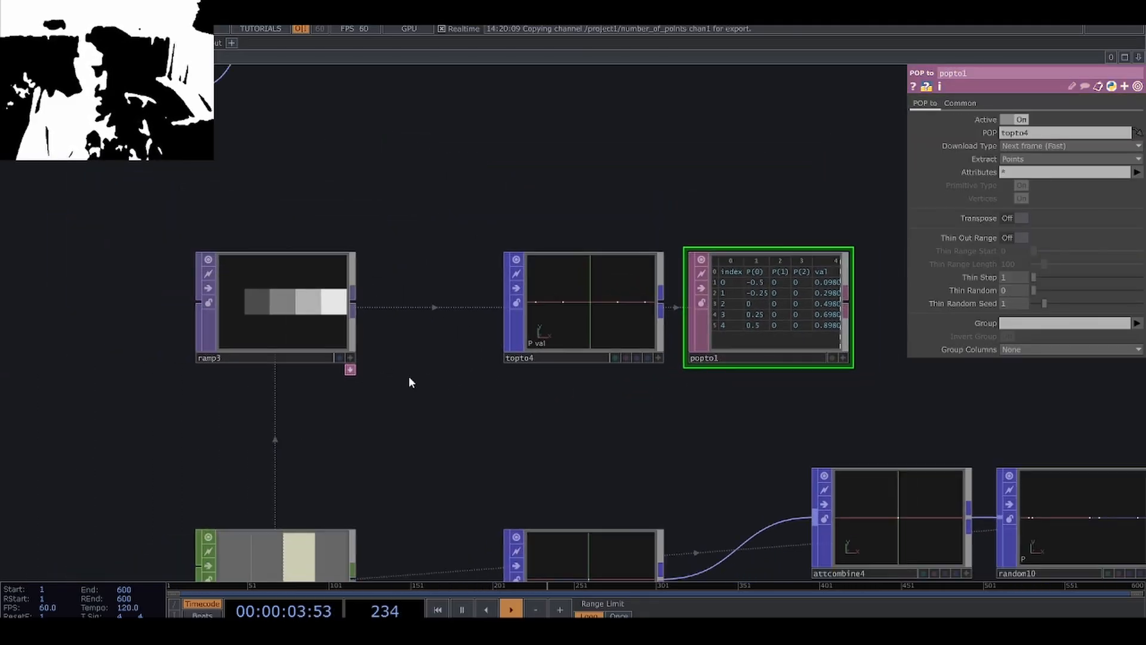
Set the Ramp TOP's Pixel Format to 32-bit float (RGBA) and animate its Phase with the expression absTime.seconds * .1.
{"action": "left_click", "coordinate": [316, 334]}
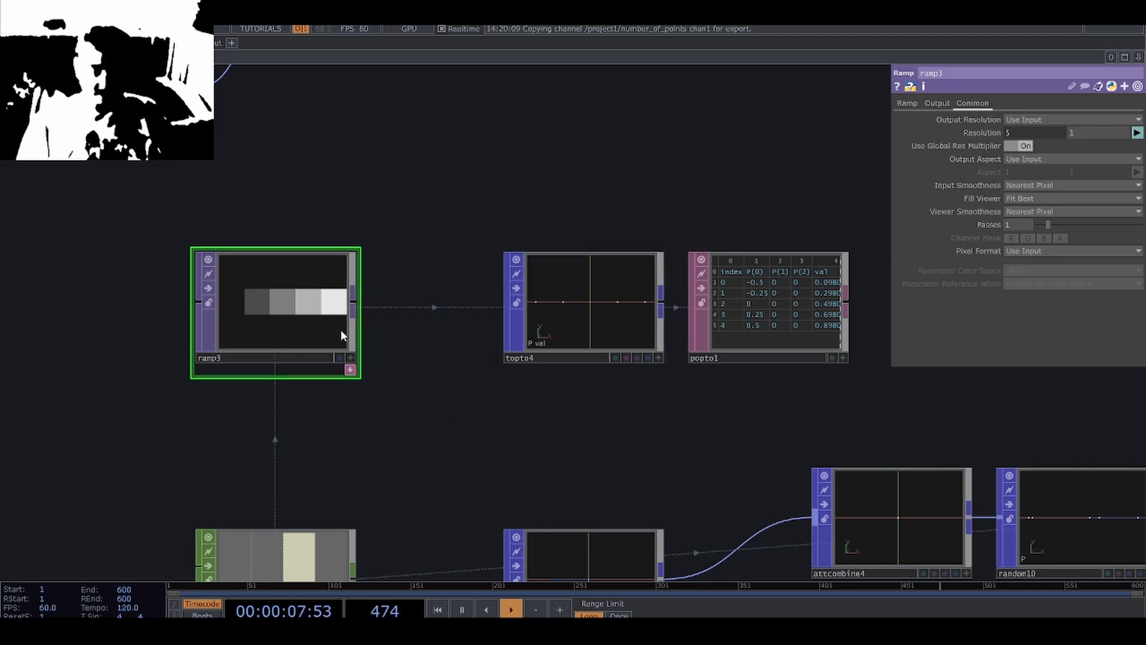
{"action": "left_click", "coordinate": [1021, 252]}
{"action": "left_click", "coordinate": [1024, 297]}
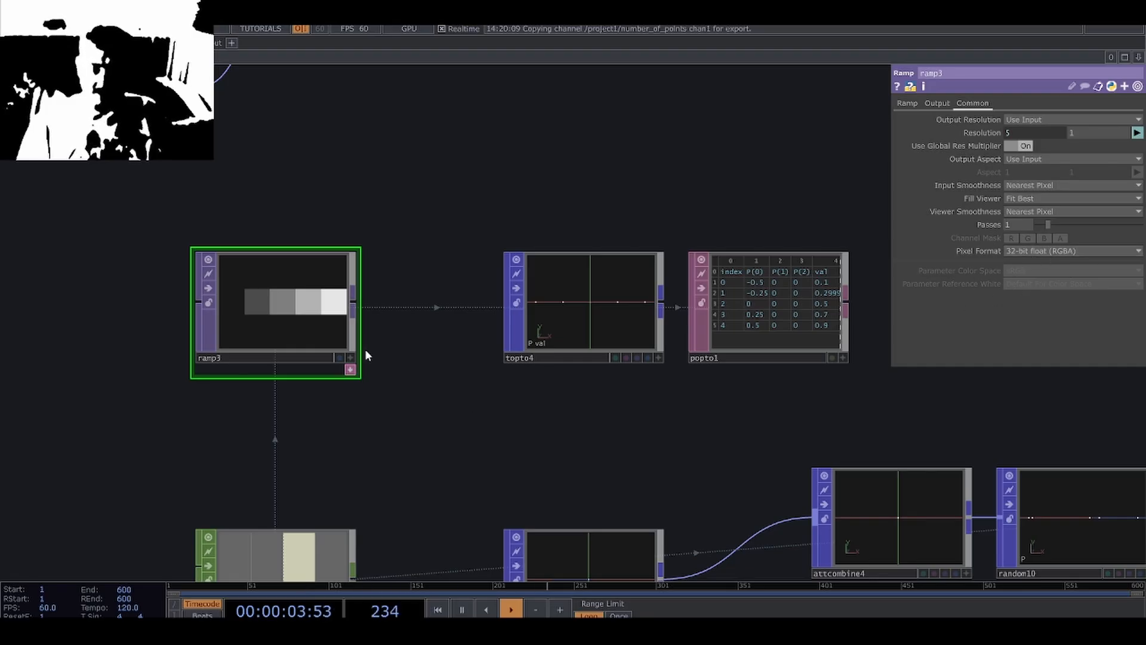
{"action": "left_click", "coordinate": [907, 104]}
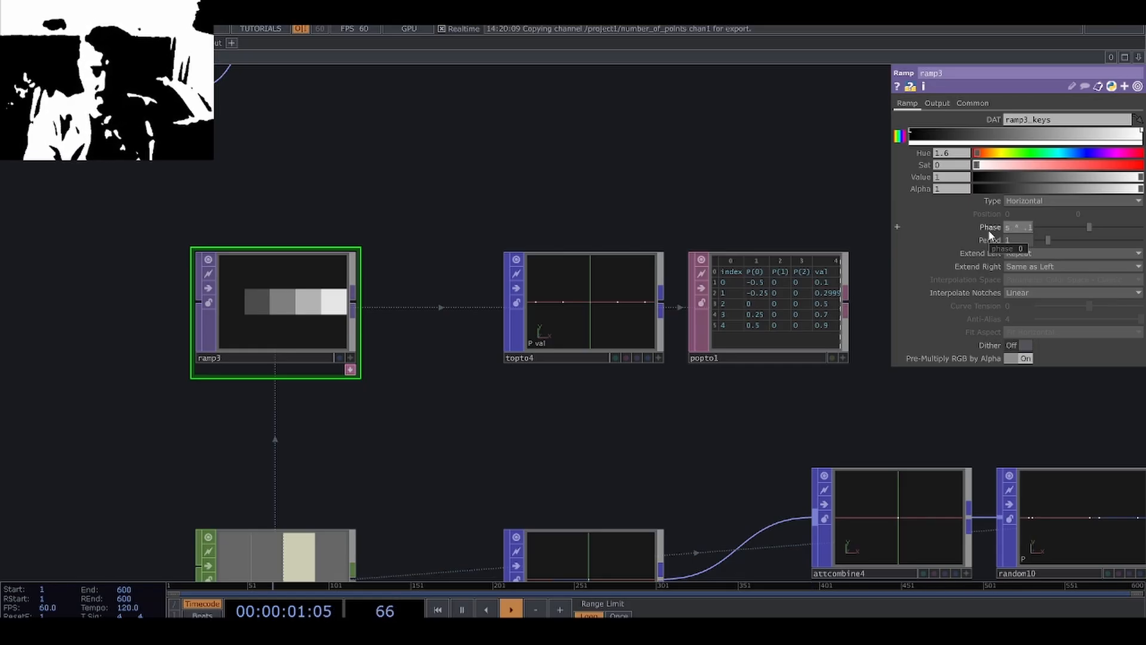
{"action": "key", "text": "Return"}
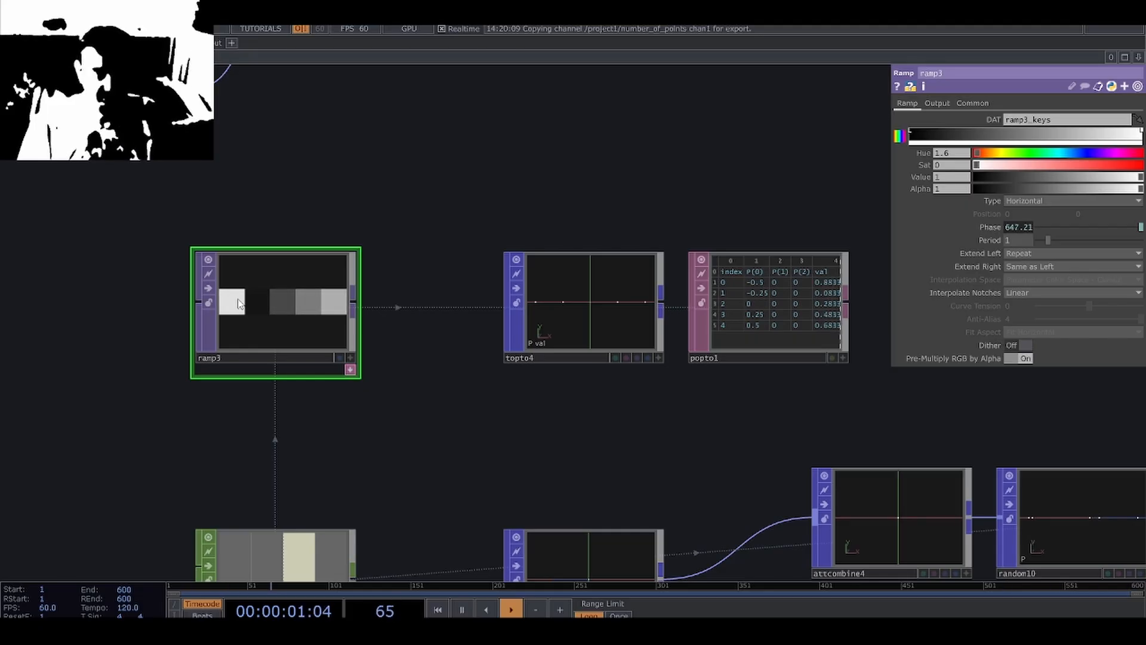
Wire the TOP to POP into the Attribute Combine POP and reorder the inputs so it comes before the Point POP.
{"action": "left_click_drag", "start_coordinate": [597, 393], "coordinate": [491, 404]}
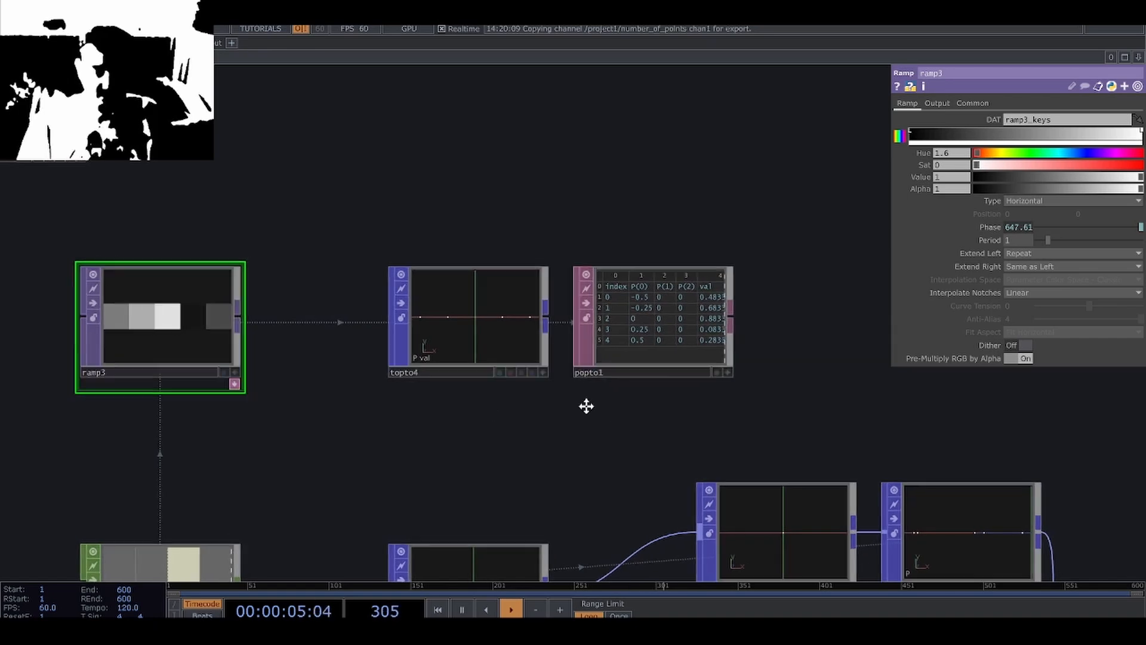
{"action": "scroll", "coordinate": [440, 316], "scroll_direction": "down", "scroll_amount": 2}
{"action": "left_click", "coordinate": [383, 255]}
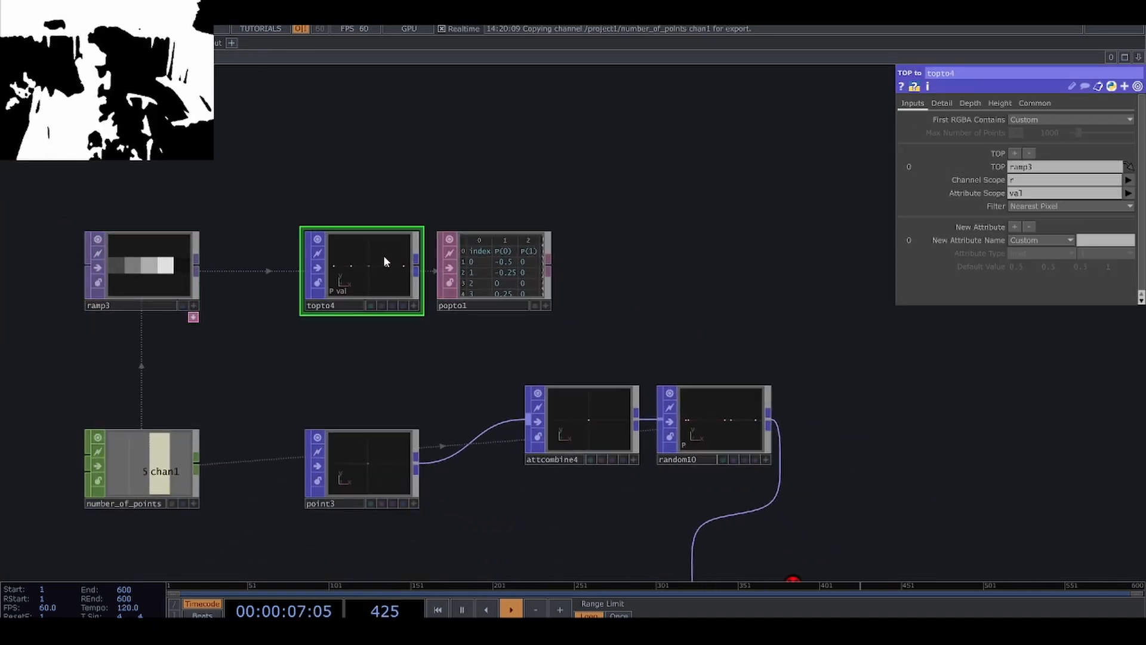
{"action": "middle_click", "coordinate": [383, 255]}
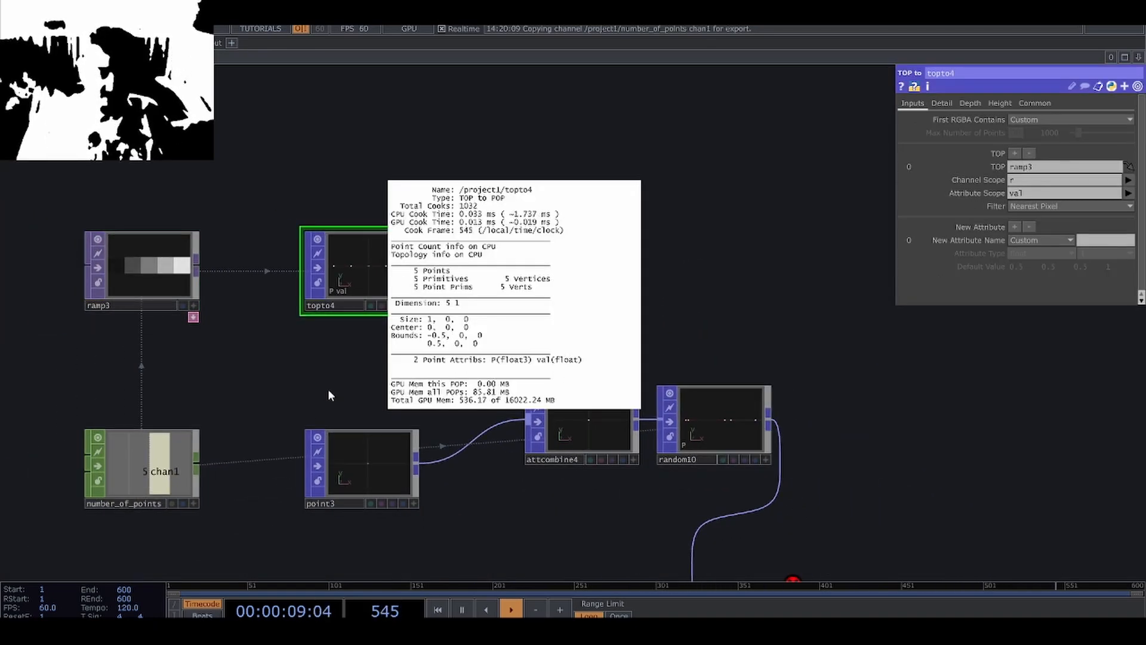
{"action": "left_click_drag", "start_coordinate": [416, 268], "coordinate": [521, 425]}
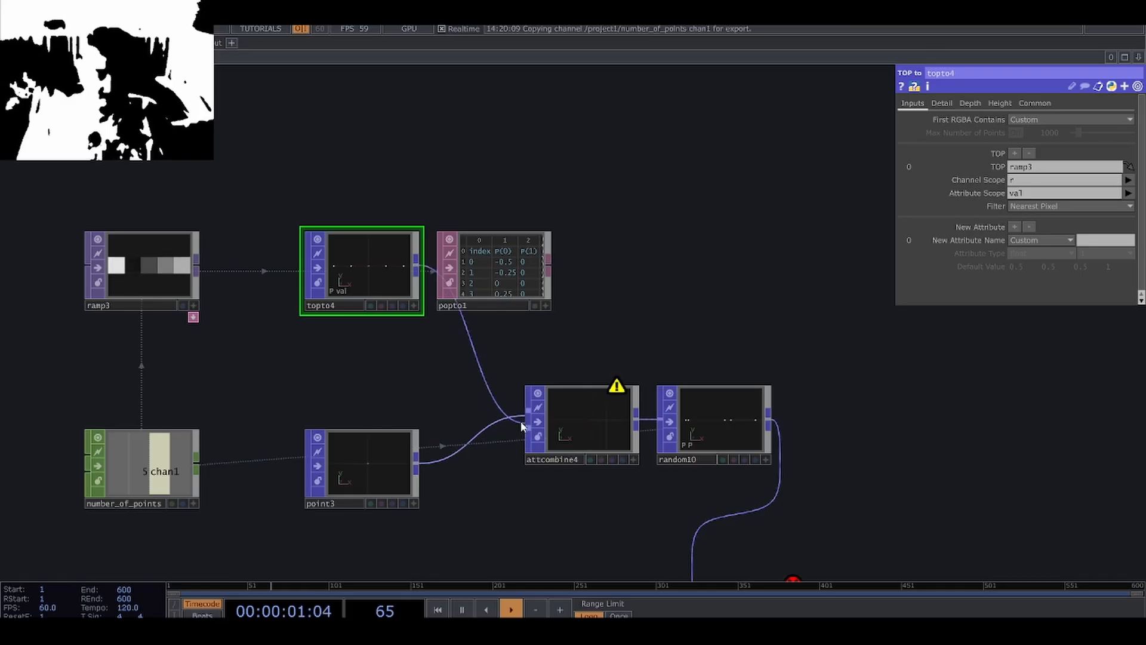
{"action": "left_click", "coordinate": [560, 432]}
{"action": "scroll", "coordinate": [560, 432], "scroll_direction": "up", "scroll_amount": 2}
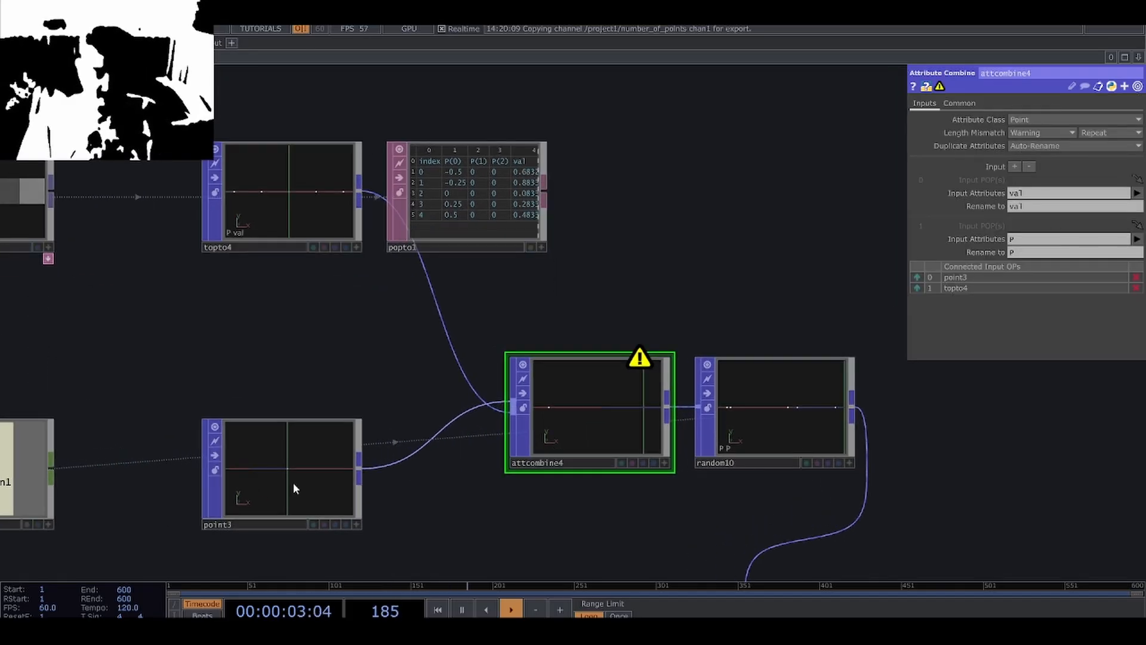
{"action": "left_click", "coordinate": [917, 288]}
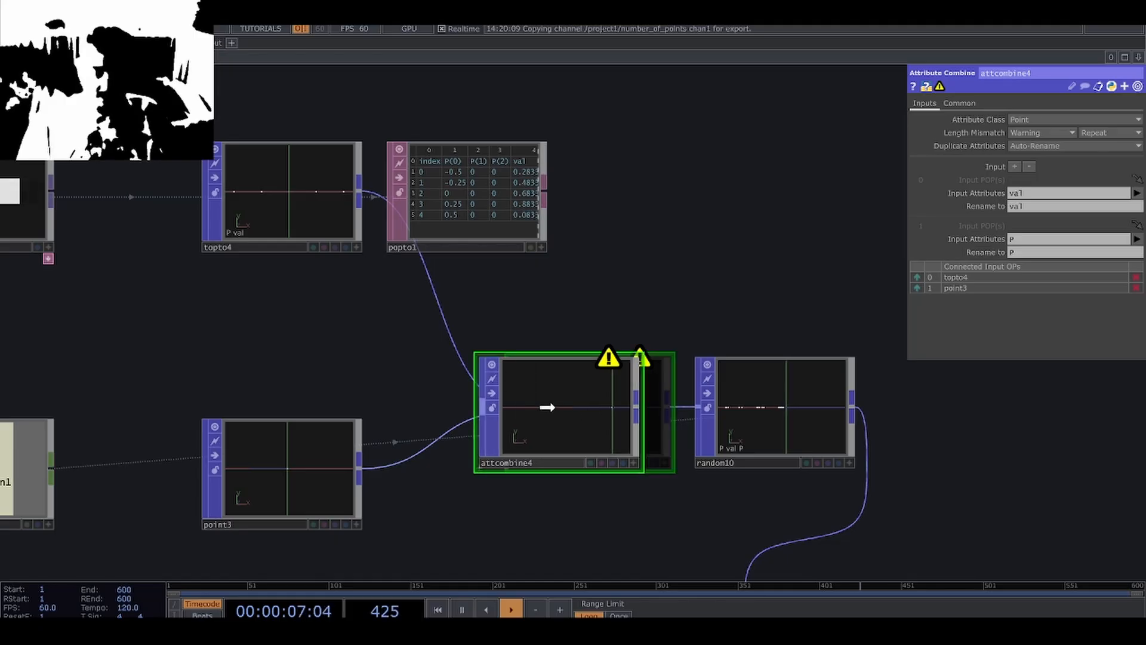
{"action": "middle_click", "coordinate": [548, 407]}
Compare the point counts in the node info of the Point POP and the TOP to POP.
{"action": "left_click", "coordinate": [313, 468]}
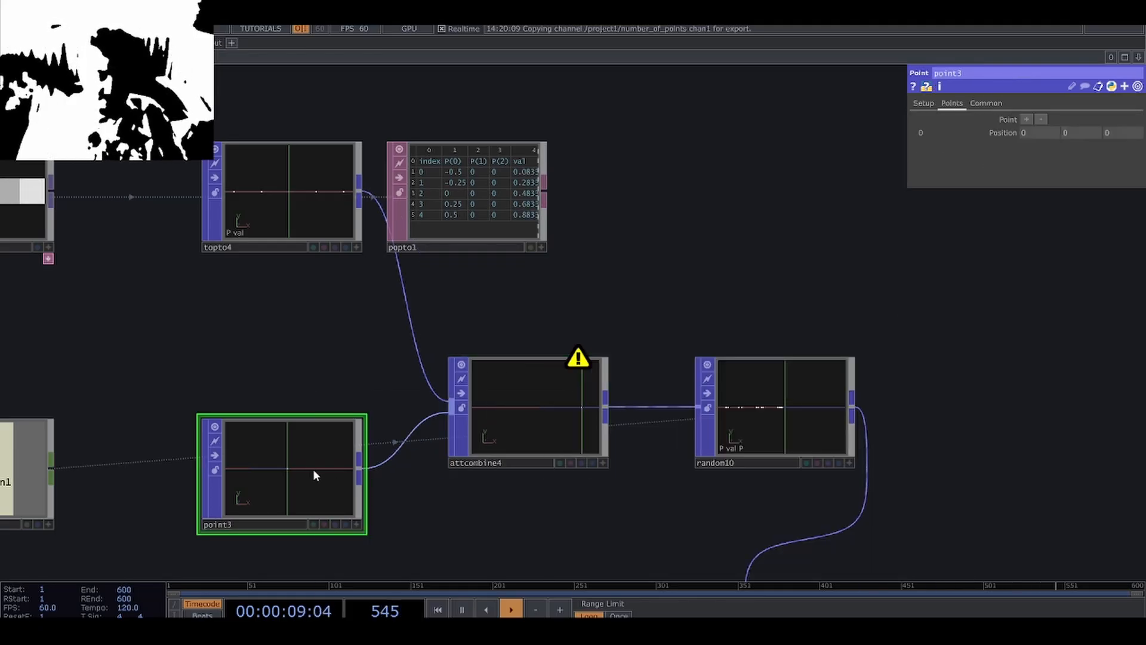
{"action": "middle_click", "coordinate": [313, 468]}
{"action": "left_click", "coordinate": [290, 387]}
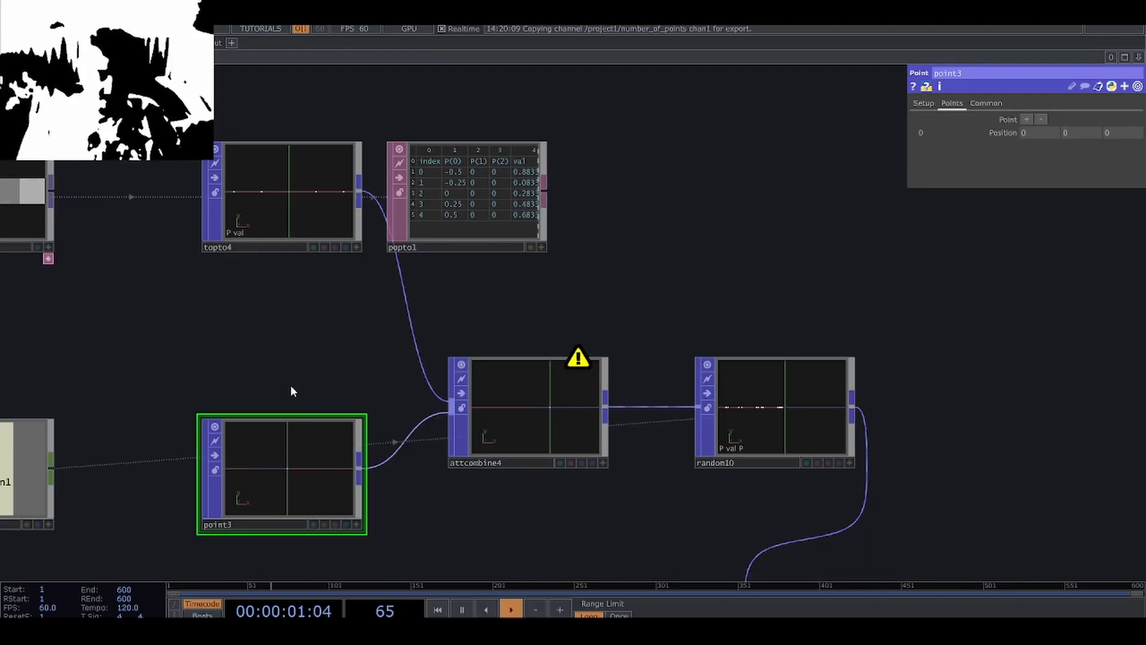
{"action": "scroll", "coordinate": [290, 390], "scroll_direction": "down", "scroll_amount": 3}
{"action": "scroll", "coordinate": [546, 456], "scroll_direction": "up", "scroll_amount": 3}
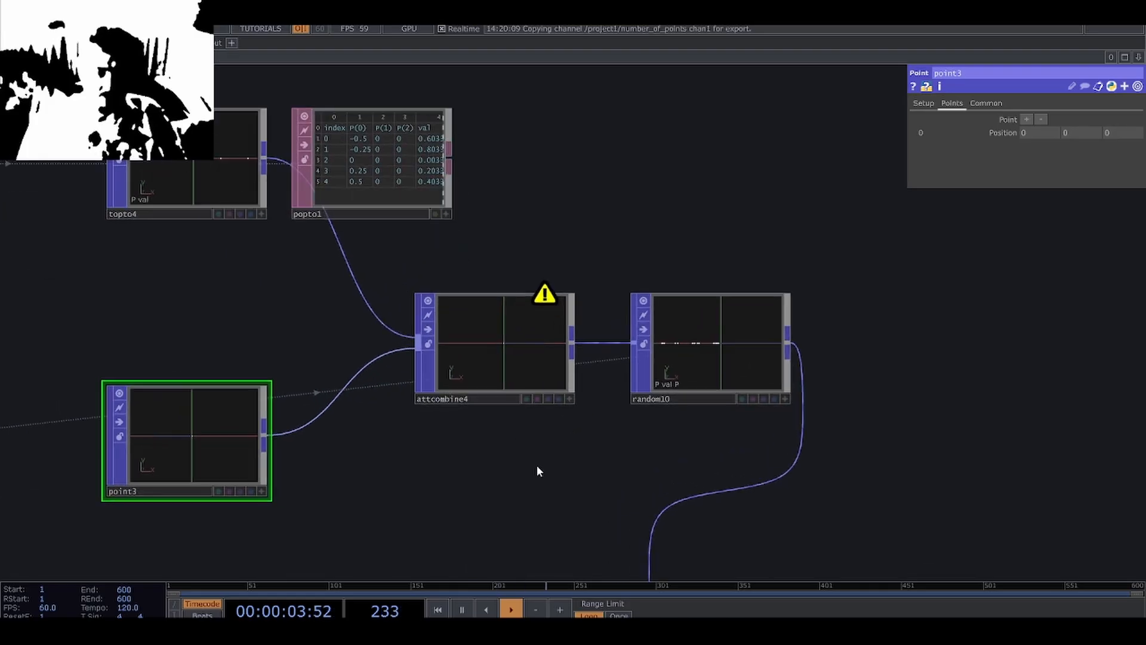
{"action": "left_click", "coordinate": [198, 177]}
{"action": "middle_click", "coordinate": [198, 177]}
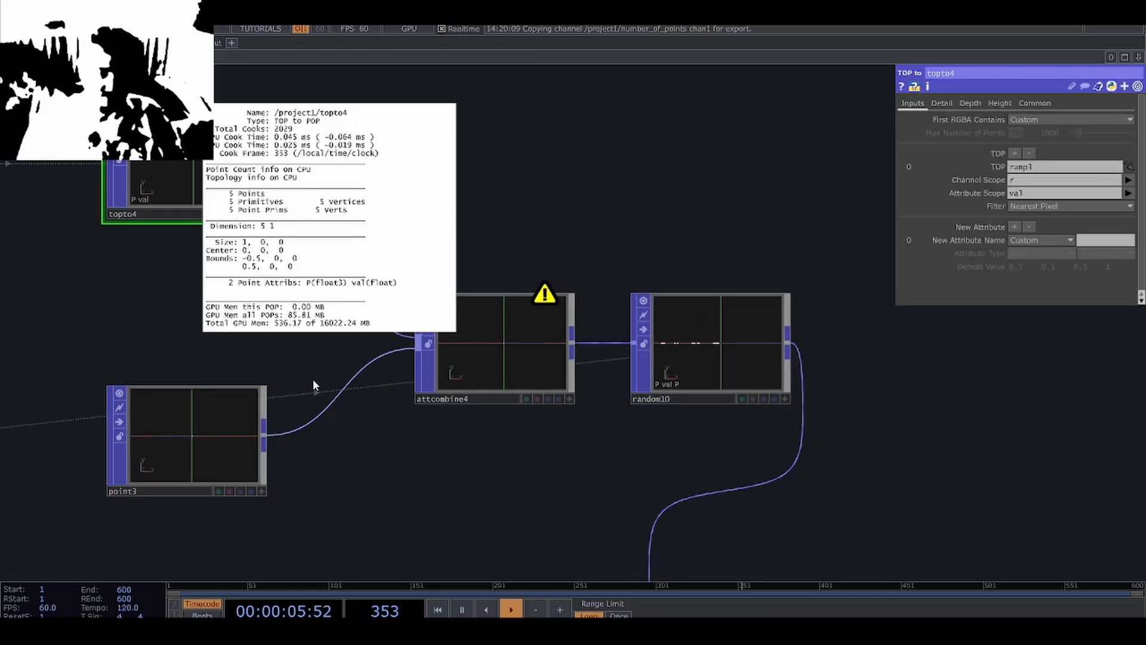
{"action": "left_click", "coordinate": [169, 445]}
{"action": "middle_click", "coordinate": [169, 444]}
{"action": "scroll", "coordinate": [519, 460], "scroll_direction": "down", "scroll_amount": 3}
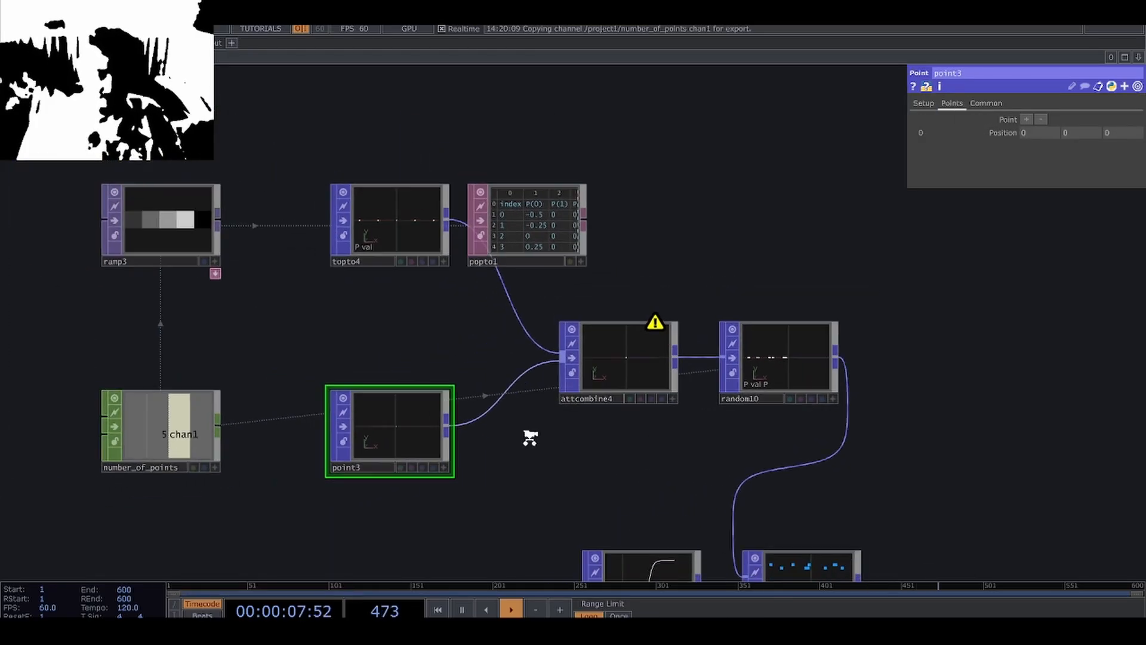
{"action": "scroll", "coordinate": [657, 418], "scroll_direction": "up", "scroll_amount": 2}
Rewire the Random POP between the Point POP and the Attribute Combine, and feed the combined output into the Lookup Attribute POP.
{"action": "left_click_drag", "start_coordinate": [759, 393], "coordinate": [516, 503]}
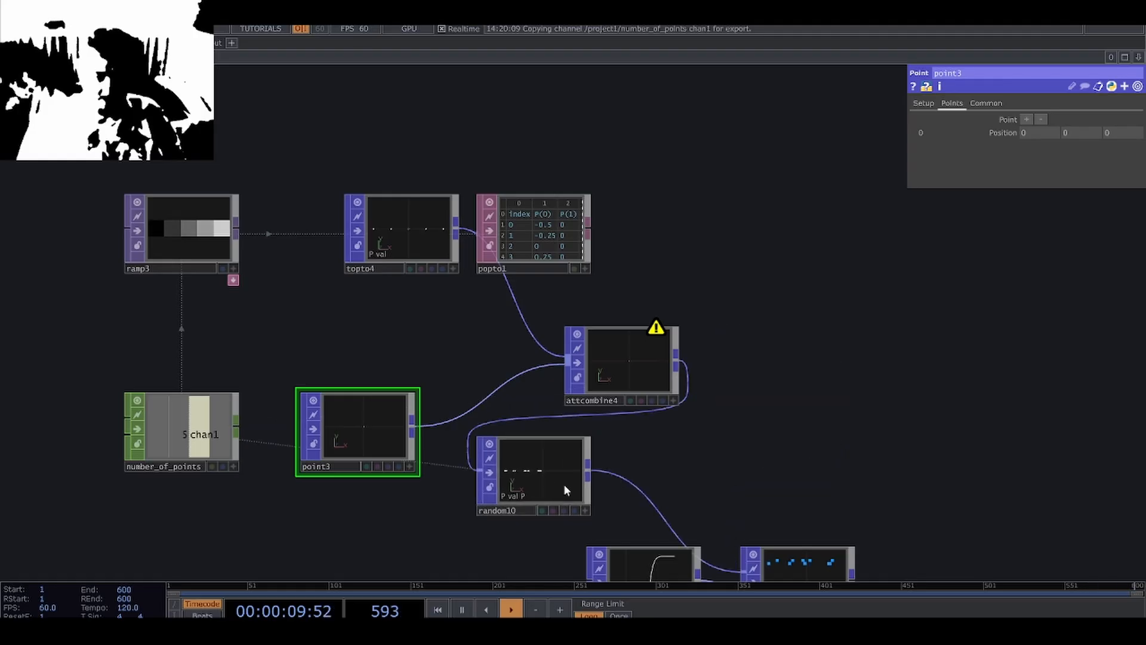
{"action": "left_click_drag", "start_coordinate": [413, 428], "coordinate": [477, 471]}
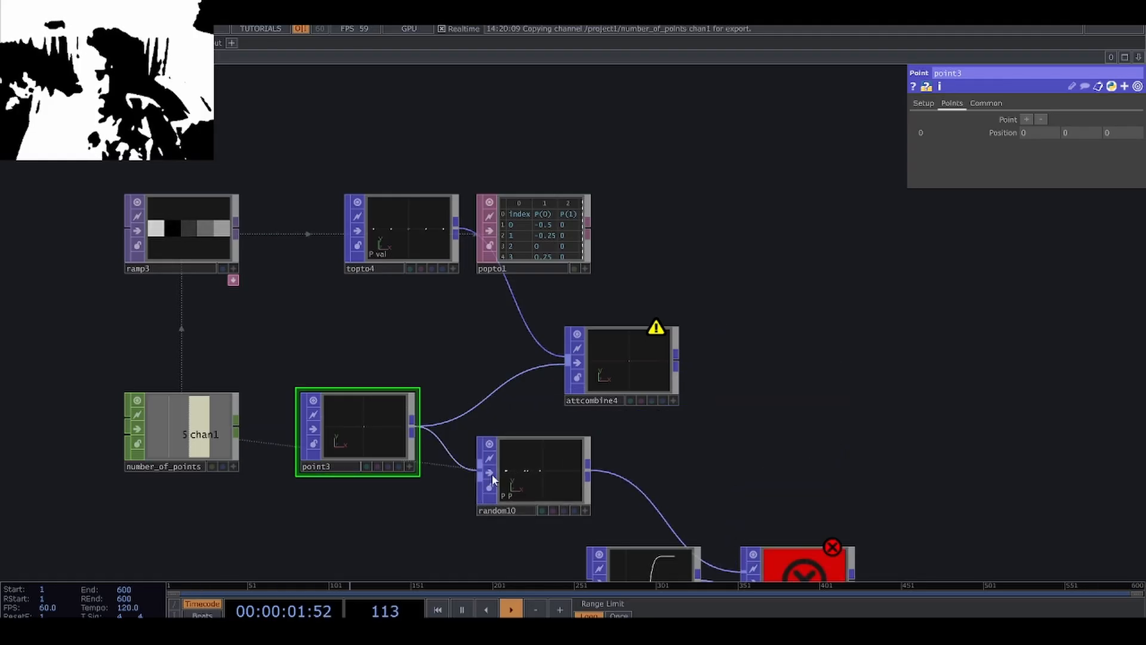
{"action": "left_click_drag", "start_coordinate": [546, 474], "coordinate": [500, 385]}
{"action": "left_click_drag", "start_coordinate": [598, 379], "coordinate": [642, 357]}
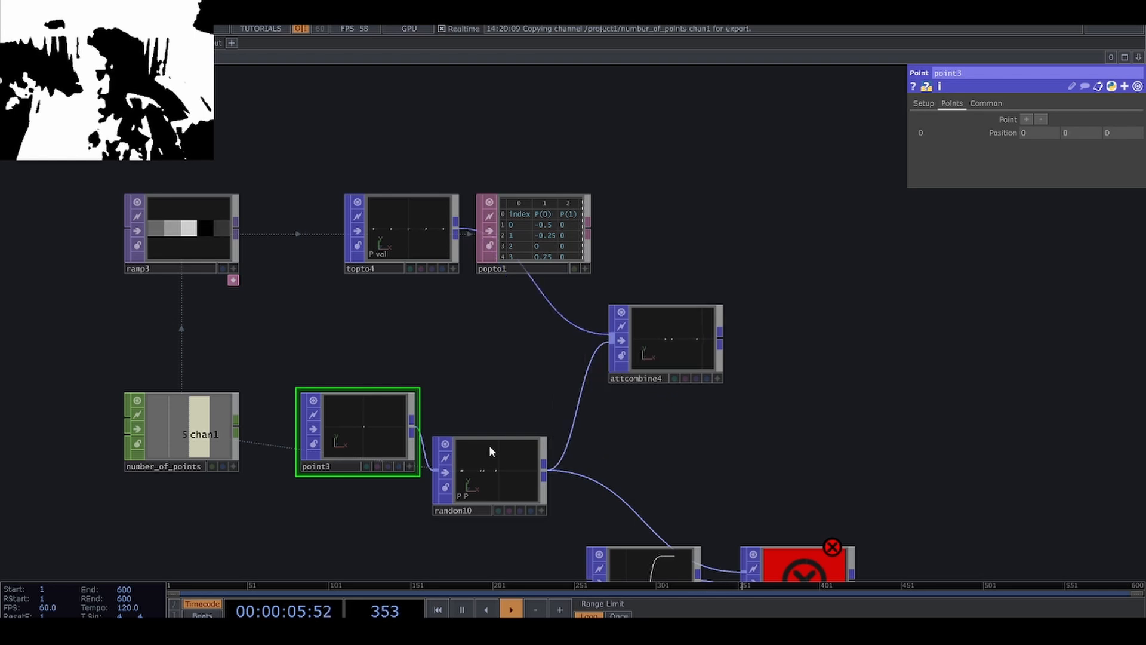
{"action": "left_click_drag", "start_coordinate": [490, 446], "coordinate": [511, 402]}
{"action": "left_click_drag", "start_coordinate": [655, 413], "coordinate": [565, 364]}
{"action": "left_click_drag", "start_coordinate": [631, 298], "coordinate": [550, 424]}
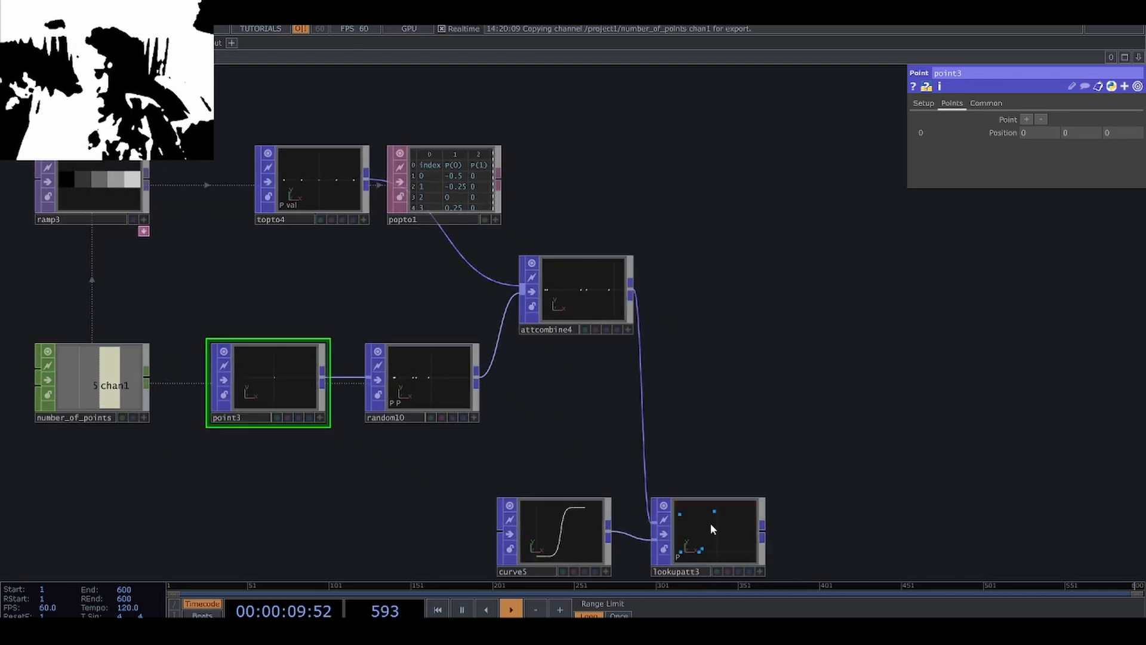
Move the Lookup Attribute and Curve POPs closer to the Attribute Combine and tidy the spacing of the upper node row.
{"action": "left_click_drag", "start_coordinate": [711, 523], "coordinate": [753, 413]}
{"action": "left_click_drag", "start_coordinate": [555, 537], "coordinate": [599, 450]}
{"action": "scroll", "coordinate": [737, 456], "scroll_direction": "up", "scroll_amount": 5}
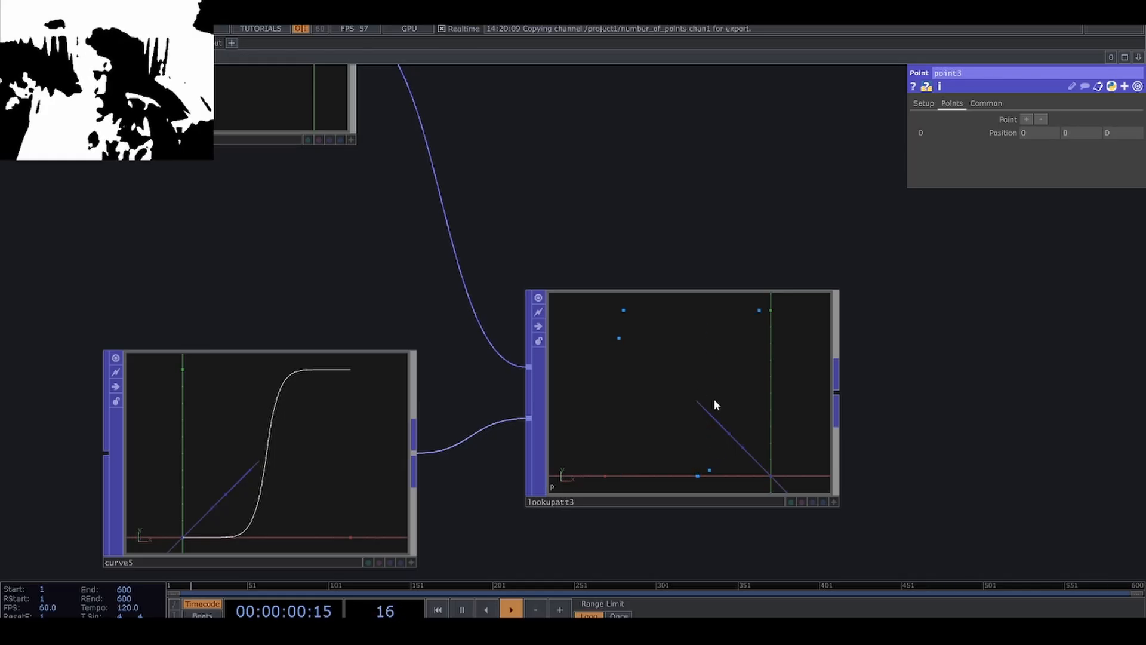
{"action": "scroll", "coordinate": [729, 366], "scroll_direction": "down", "scroll_amount": 4}
{"action": "left_click_drag", "start_coordinate": [690, 278], "coordinate": [729, 358]}
{"action": "scroll", "coordinate": [733, 392], "scroll_direction": "down", "scroll_amount": 2}
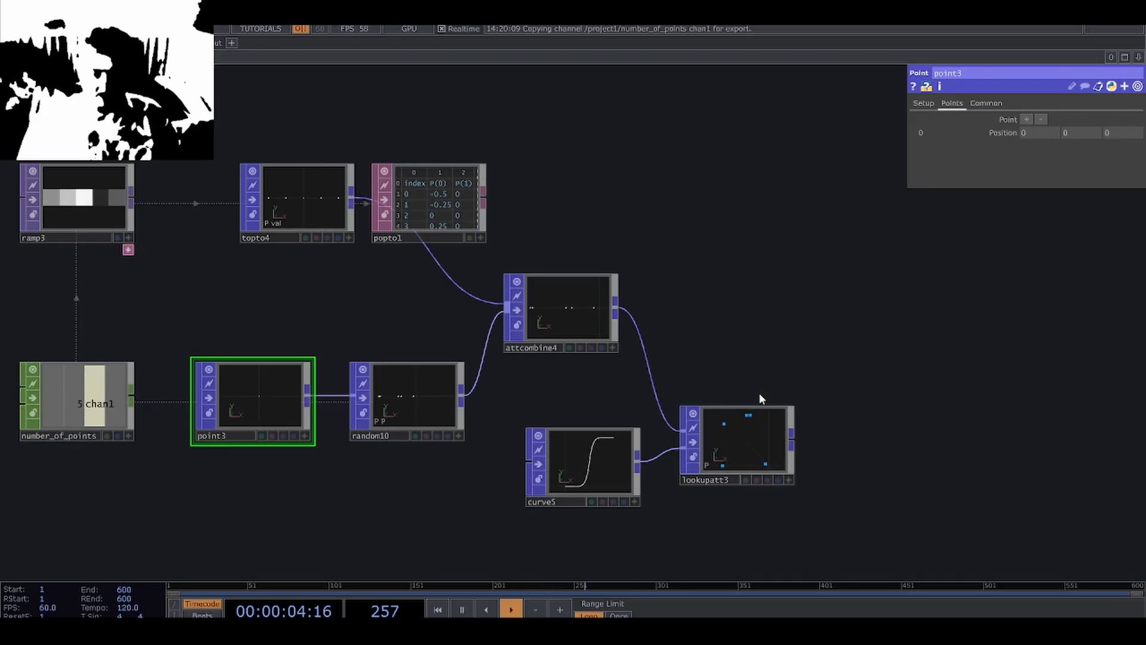
{"action": "left_click_drag", "start_coordinate": [749, 448], "coordinate": [749, 471]}
{"action": "left_click_drag", "start_coordinate": [751, 341], "coordinate": [876, 344]}
{"action": "left_click_drag", "start_coordinate": [413, 223], "coordinate": [369, 225]}
Change the Ramp TOP's Phase expression to absTime.seconds * .3 and check the moving points in the Lookup Attribute POP.
{"action": "left_click", "coordinate": [214, 211]}
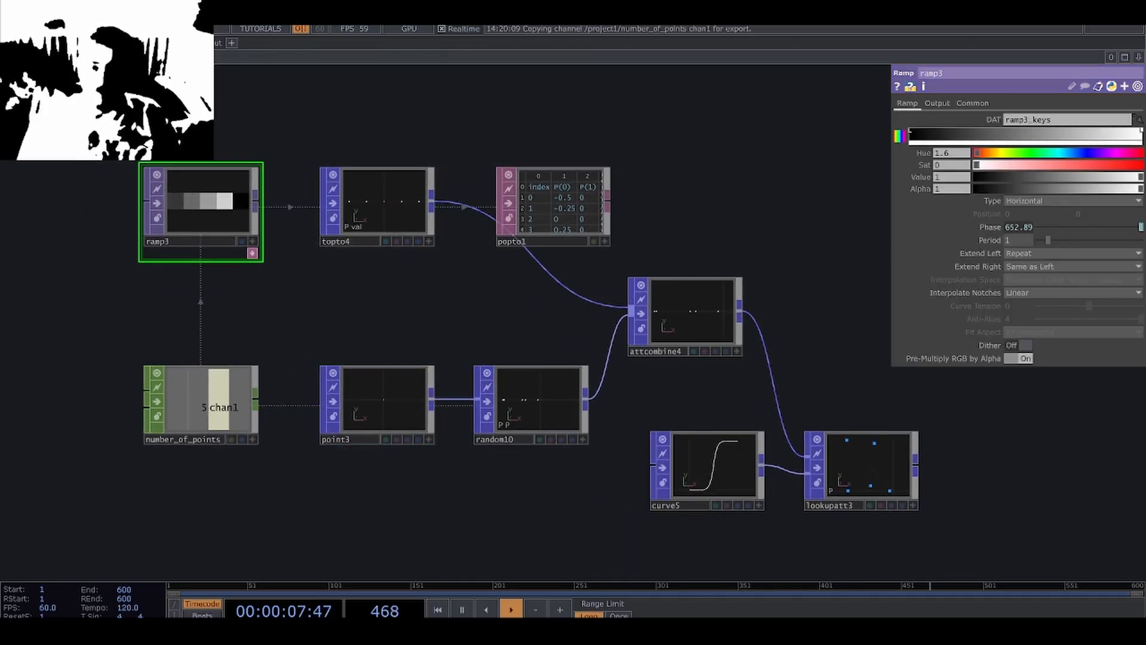
{"action": "left_click", "coordinate": [1026, 230]}
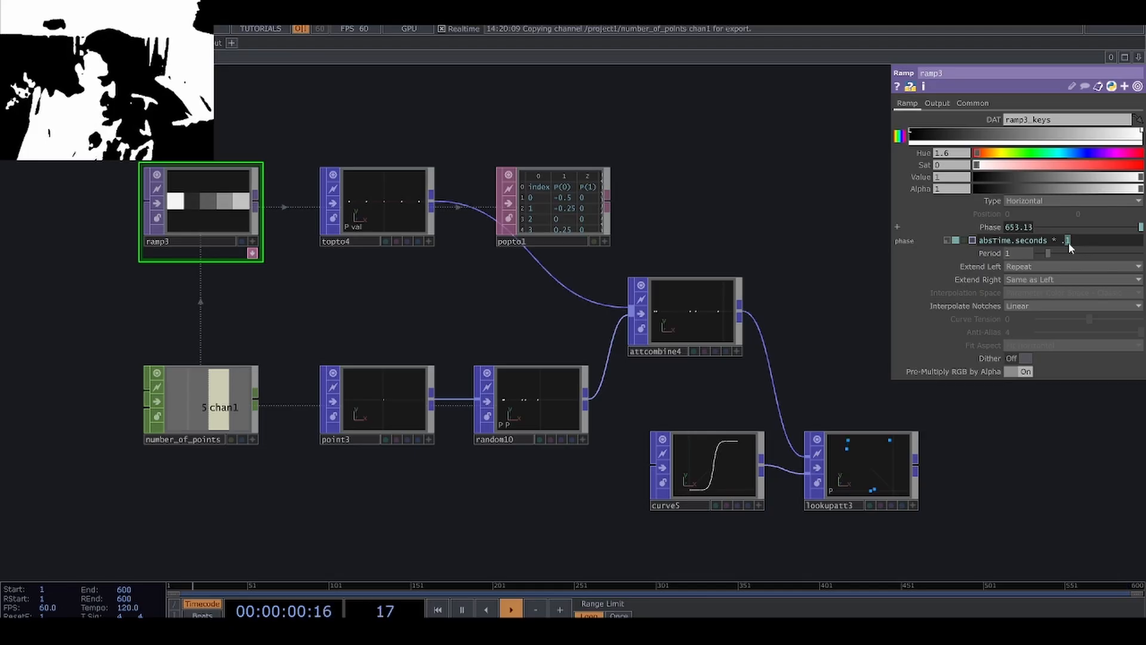
{"action": "key", "text": "BackSpace"}
{"action": "type", "text": "3"}
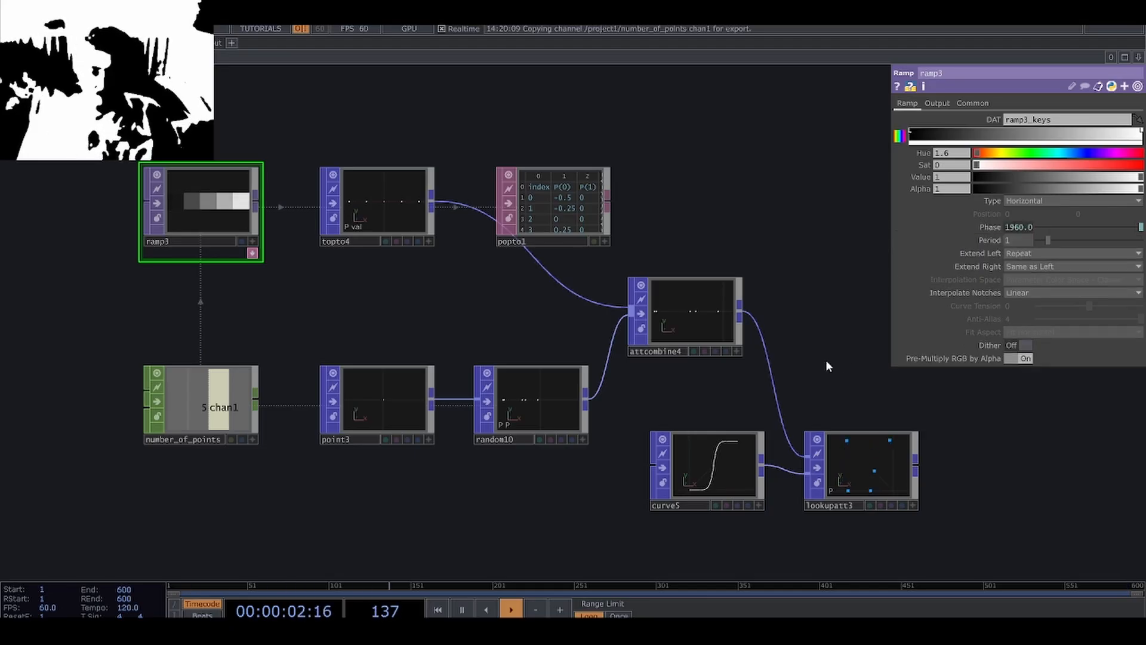
{"action": "scroll", "coordinate": [836, 417], "scroll_direction": "up", "scroll_amount": 5}
{"action": "scroll", "coordinate": [831, 451], "scroll_direction": "down", "scroll_amount": 3}
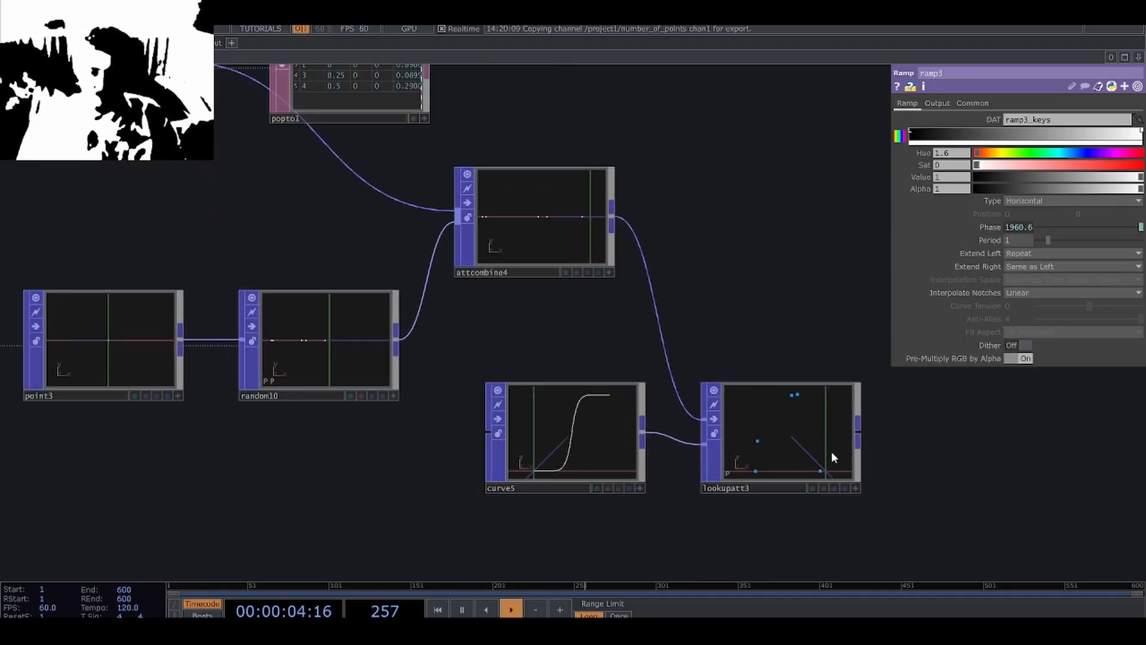
{"action": "scroll", "coordinate": [779, 316], "scroll_direction": "down", "scroll_amount": 2}
{"action": "left_click_drag", "start_coordinate": [775, 296], "coordinate": [758, 385]}
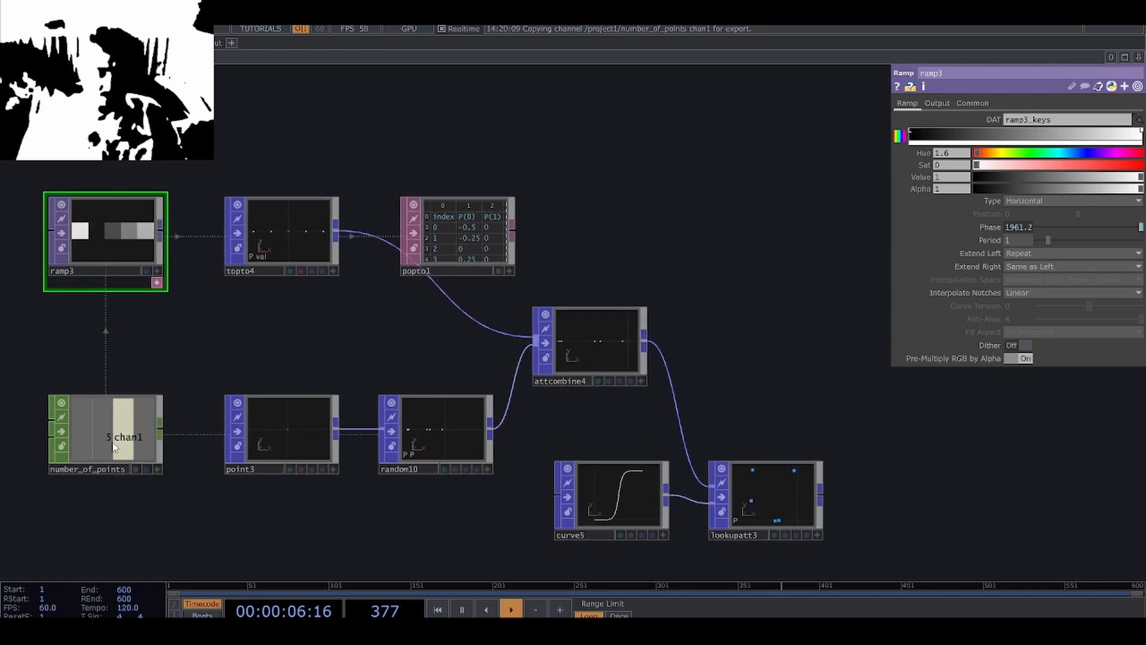
Set the number_of_points Constant's chan1 value to 50.
{"action": "left_click", "coordinate": [105, 430]}
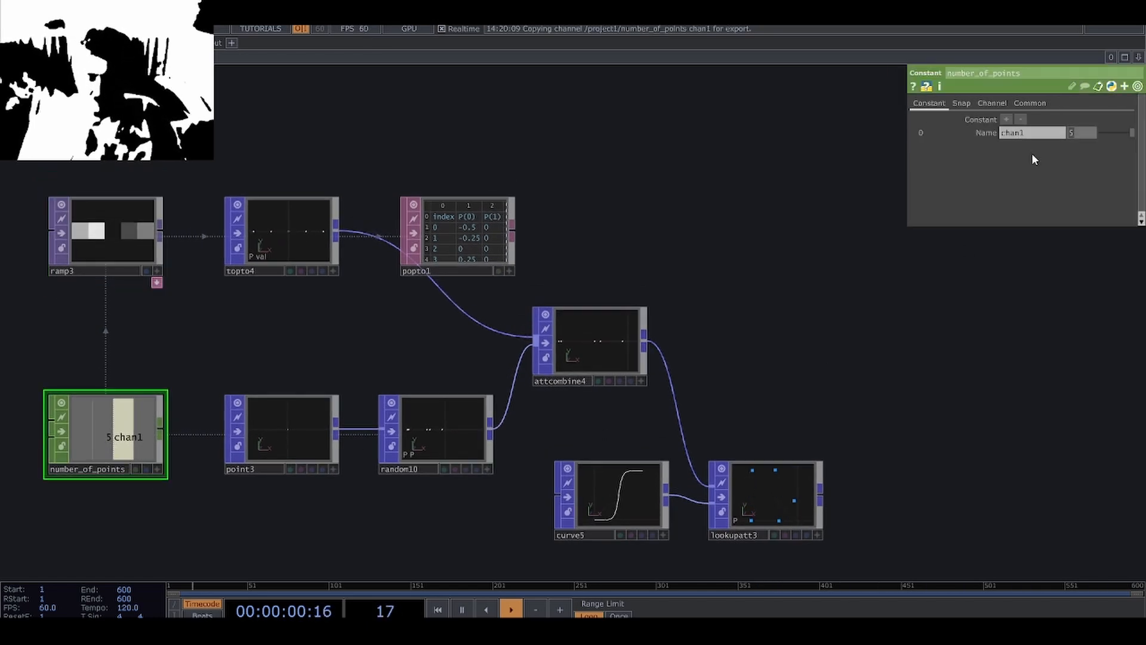
{"action": "type", "text": "0"}
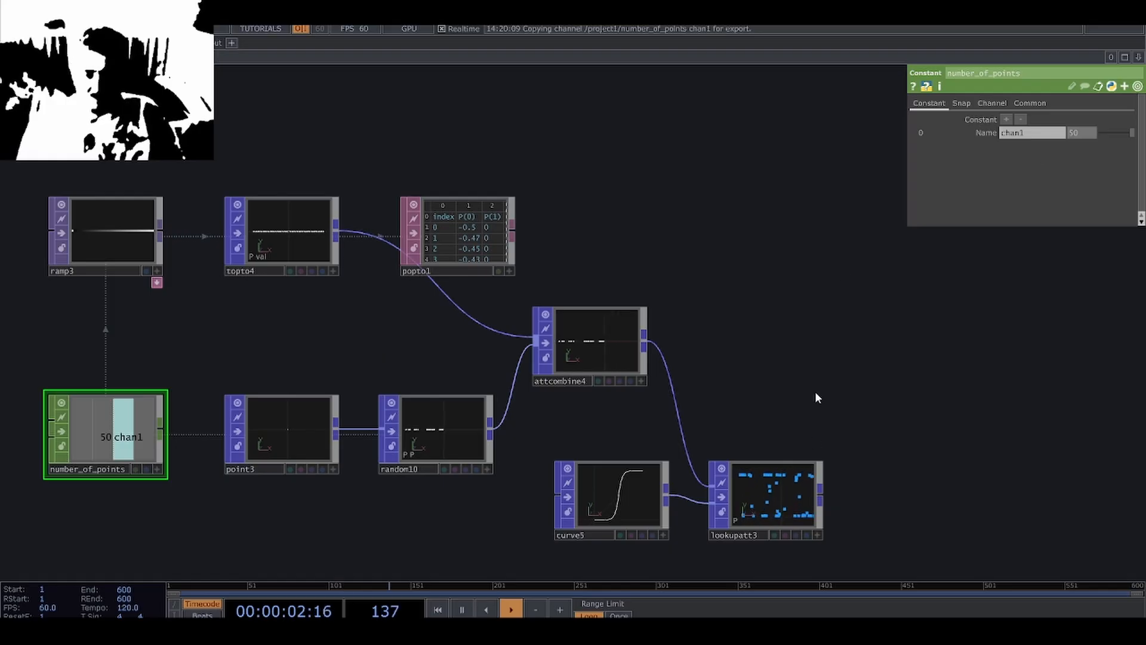
Examine the moving points in the Lookup Attribute POP alongside the Curve POP that drives them.
{"action": "scroll", "coordinate": [809, 516], "scroll_direction": "up", "scroll_amount": 6}
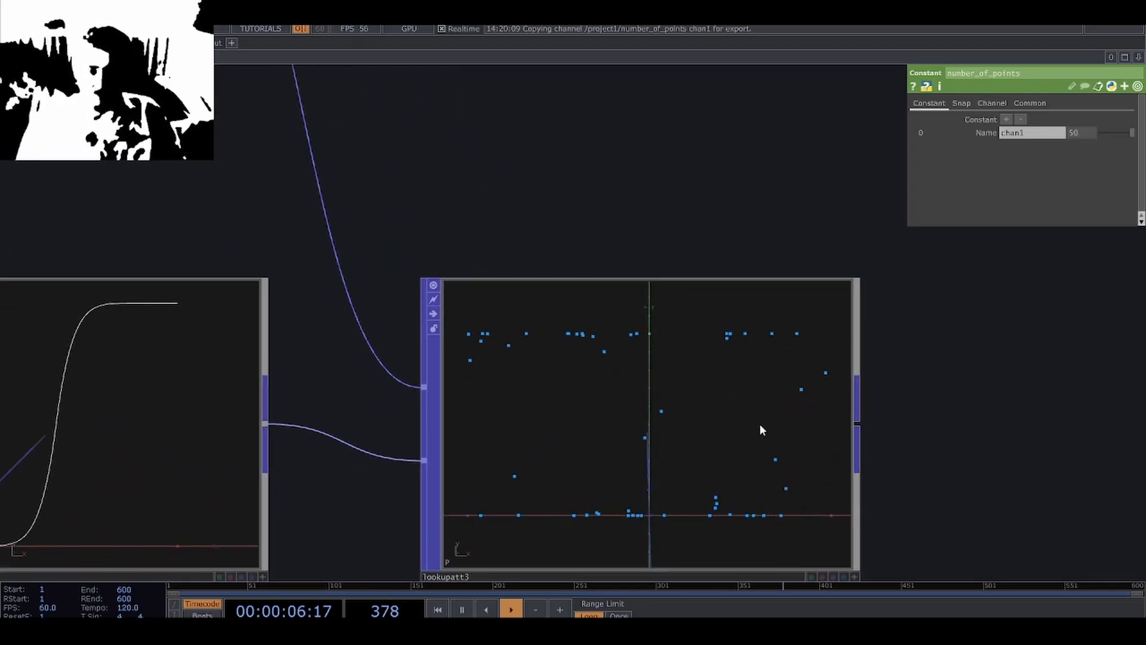
{"action": "scroll", "coordinate": [759, 424], "scroll_direction": "down", "scroll_amount": 3}
{"action": "scroll", "coordinate": [759, 423], "scroll_direction": "down", "scroll_amount": 3}
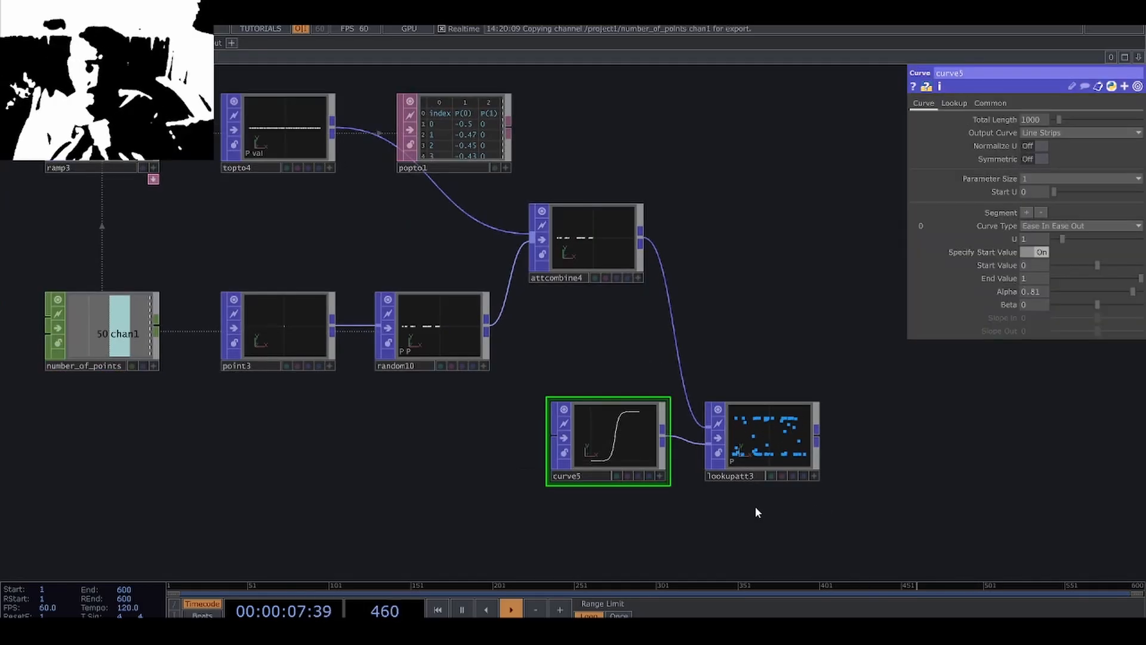
{"action": "scroll", "coordinate": [818, 502], "scroll_direction": "up", "scroll_amount": 4}
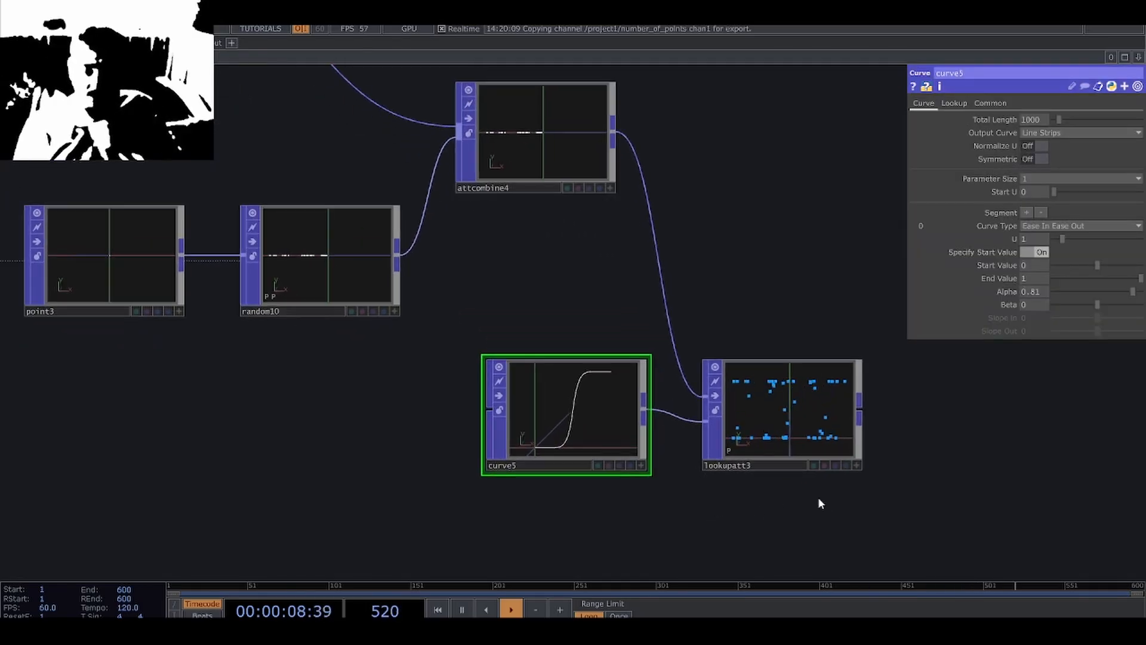
{"action": "left_click_drag", "start_coordinate": [726, 496], "coordinate": [671, 438]}
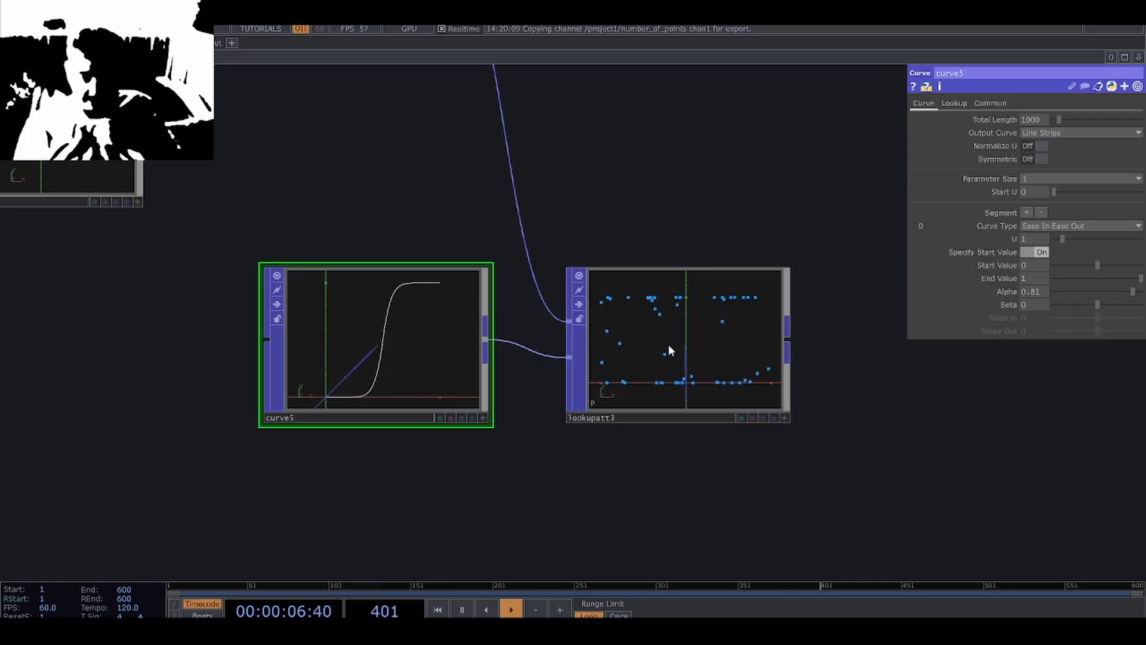
{"action": "scroll", "coordinate": [565, 478], "scroll_direction": "down", "scroll_amount": 5}
Move the Curve POP well away from the Lookup Attribute POP to free space for more nodes between them.
{"action": "left_click_drag", "start_coordinate": [561, 492], "coordinate": [571, 442]}
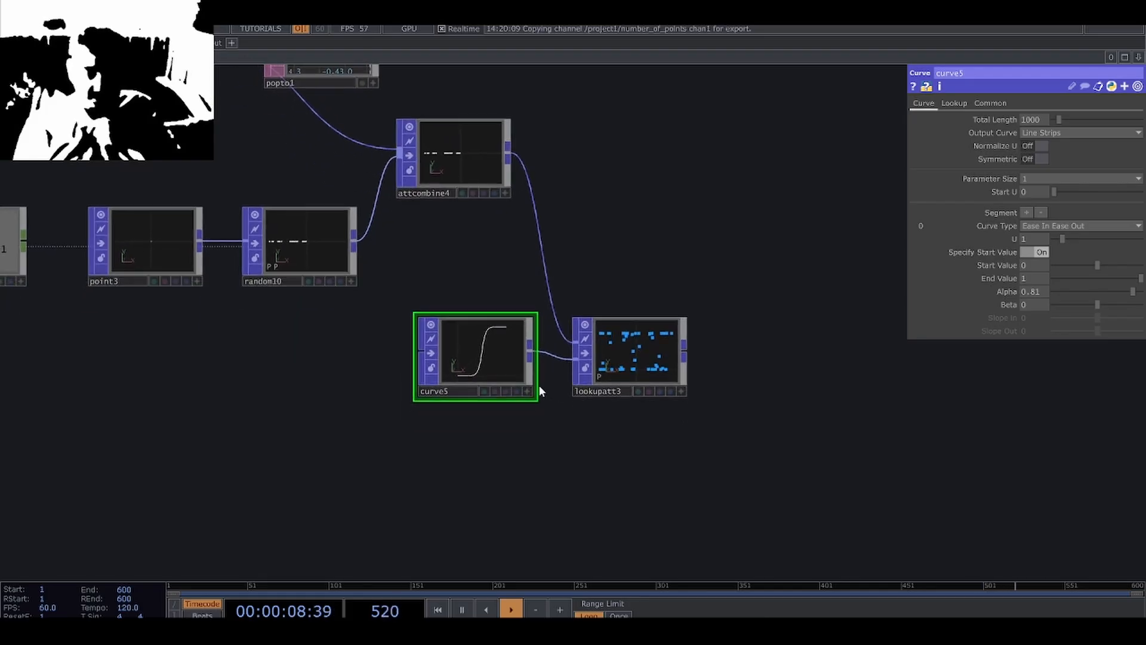
{"action": "left_click_drag", "start_coordinate": [559, 427], "coordinate": [575, 384]}
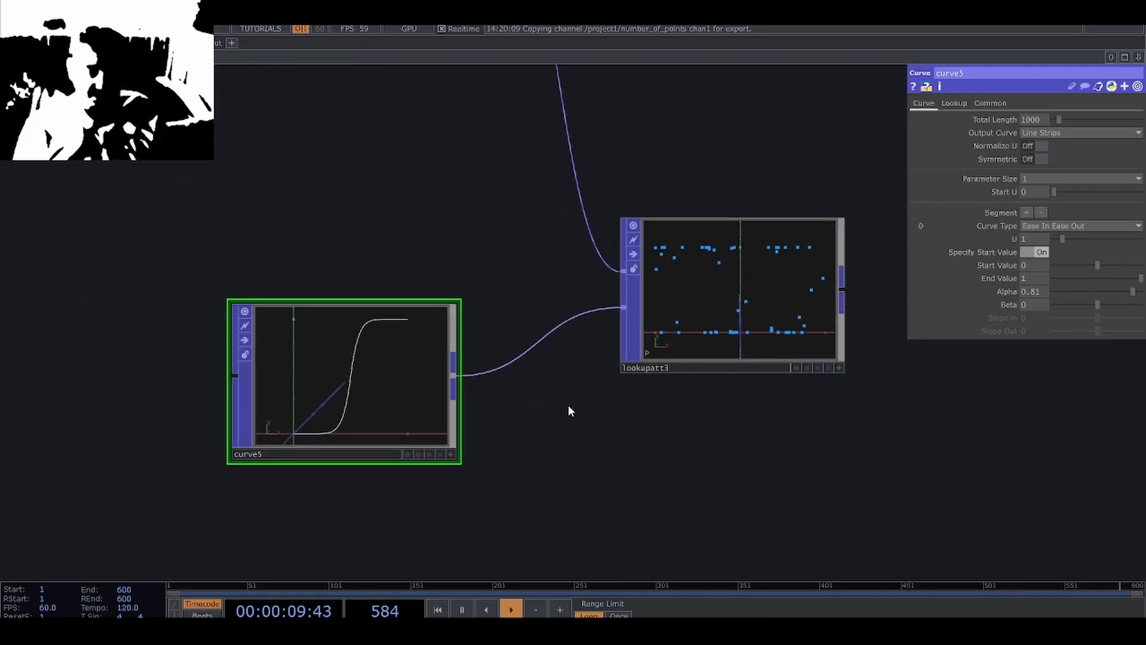
{"action": "left_click_drag", "start_coordinate": [432, 415], "coordinate": [258, 468]}
{"action": "scroll", "coordinate": [259, 465], "scroll_direction": "down", "scroll_amount": 3}
{"action": "left_click_drag", "start_coordinate": [411, 465], "coordinate": [493, 410]}
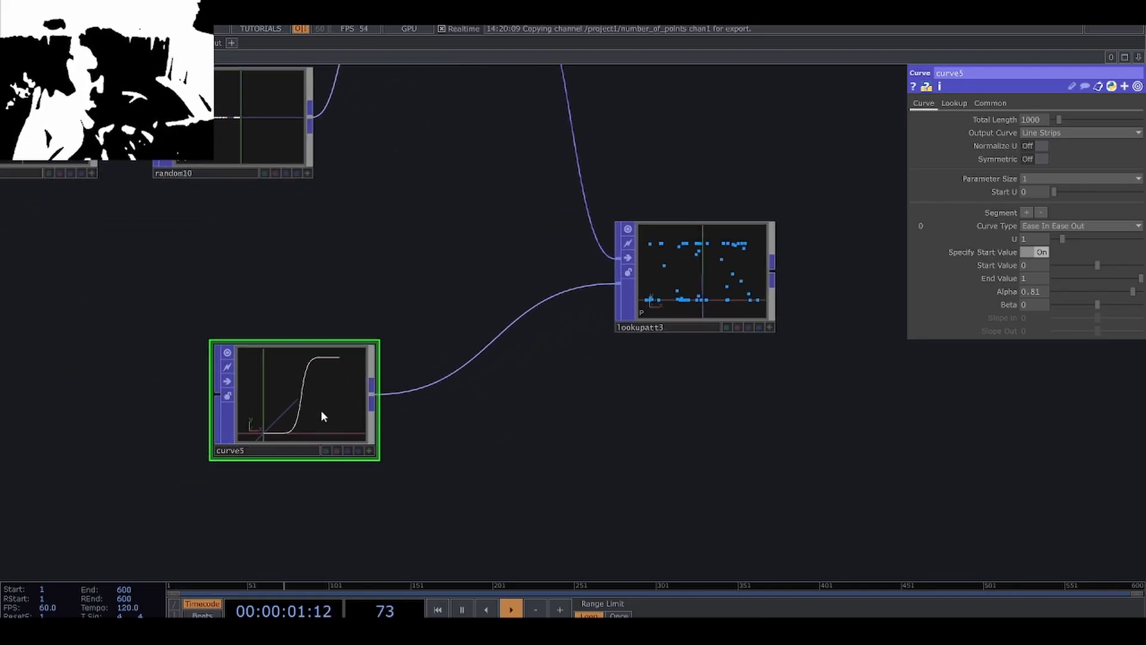
{"action": "left_click_drag", "start_coordinate": [321, 410], "coordinate": [227, 471]}
{"action": "left_click_drag", "start_coordinate": [407, 430], "coordinate": [523, 352]}
{"action": "left_click_drag", "start_coordinate": [325, 503], "coordinate": [332, 460]}
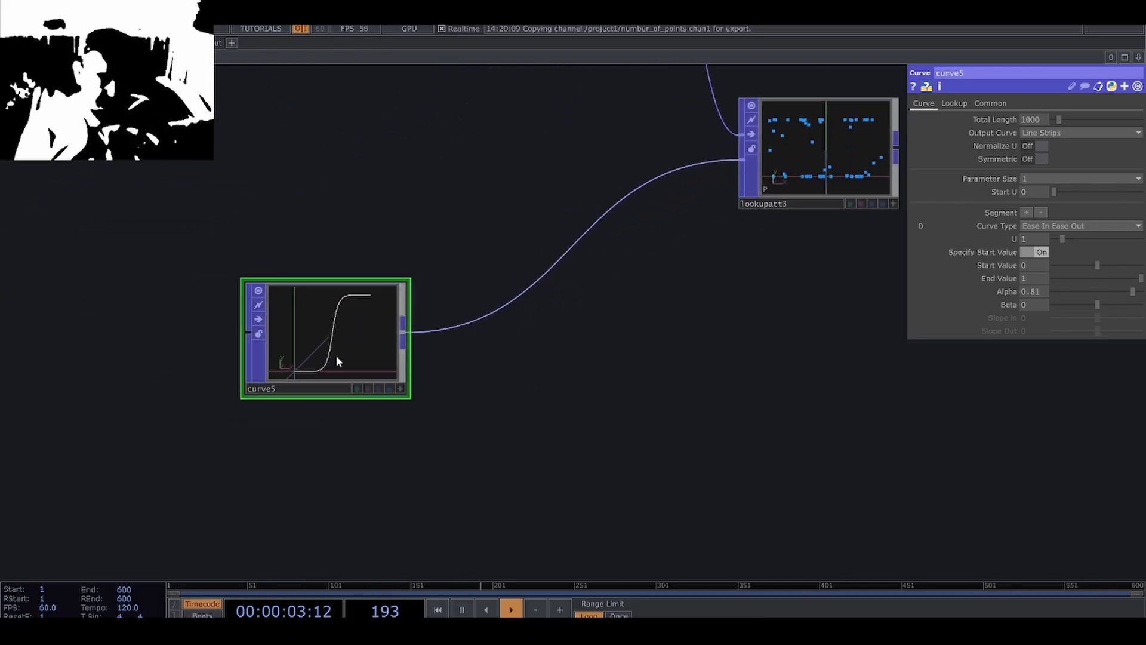
Duplicate the Curve POP, set the copy's Start Value to 1 and End Value to 2, and shift both curves farther from the Lookup Attribute.
{"action": "key", "text": "ctrl+v"}
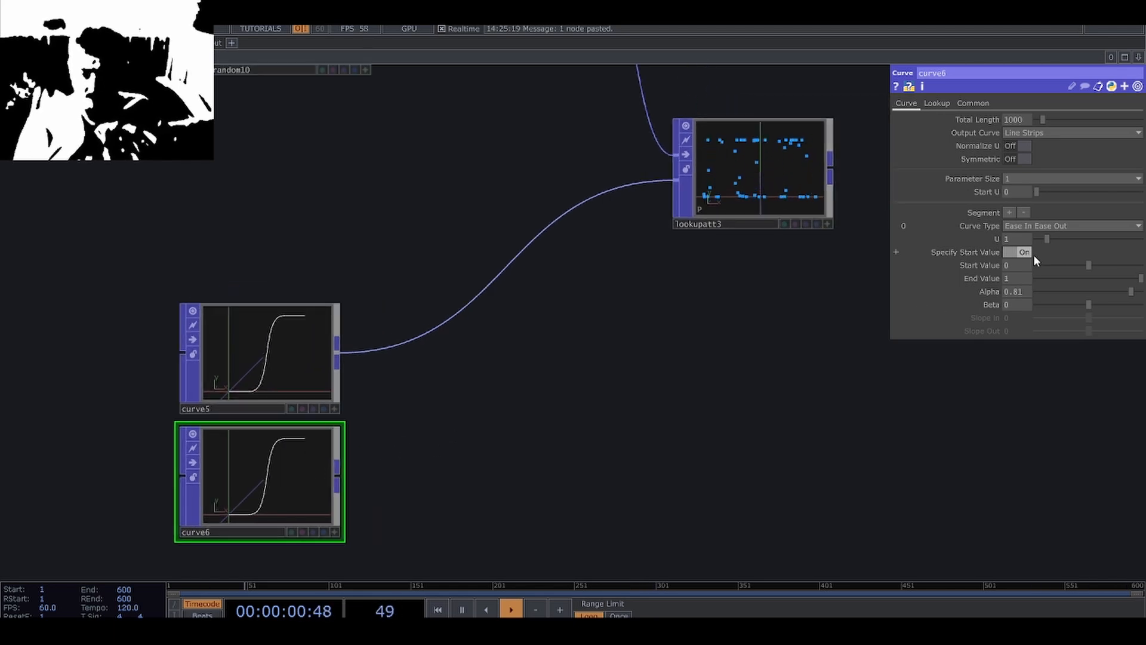
{"action": "middle_click_drag", "start_coordinate": [1025, 254], "coordinate": [1032, 266]}
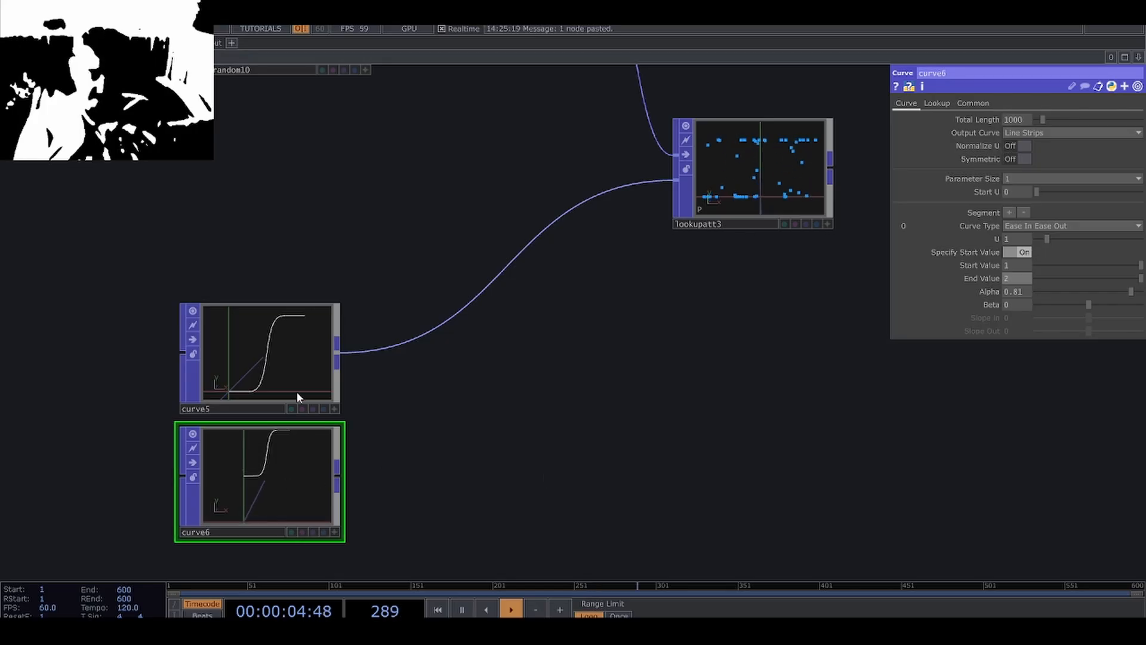
{"action": "left_click_drag", "start_coordinate": [298, 396], "coordinate": [174, 393]}
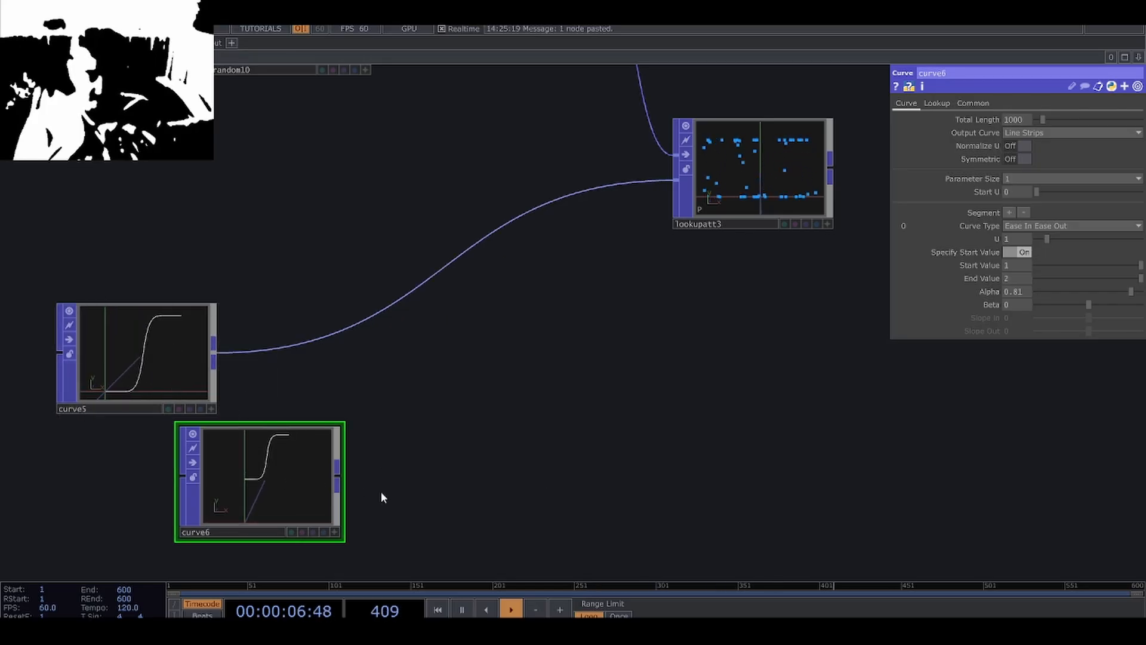
{"action": "left_click_drag", "start_coordinate": [282, 509], "coordinate": [159, 509]}
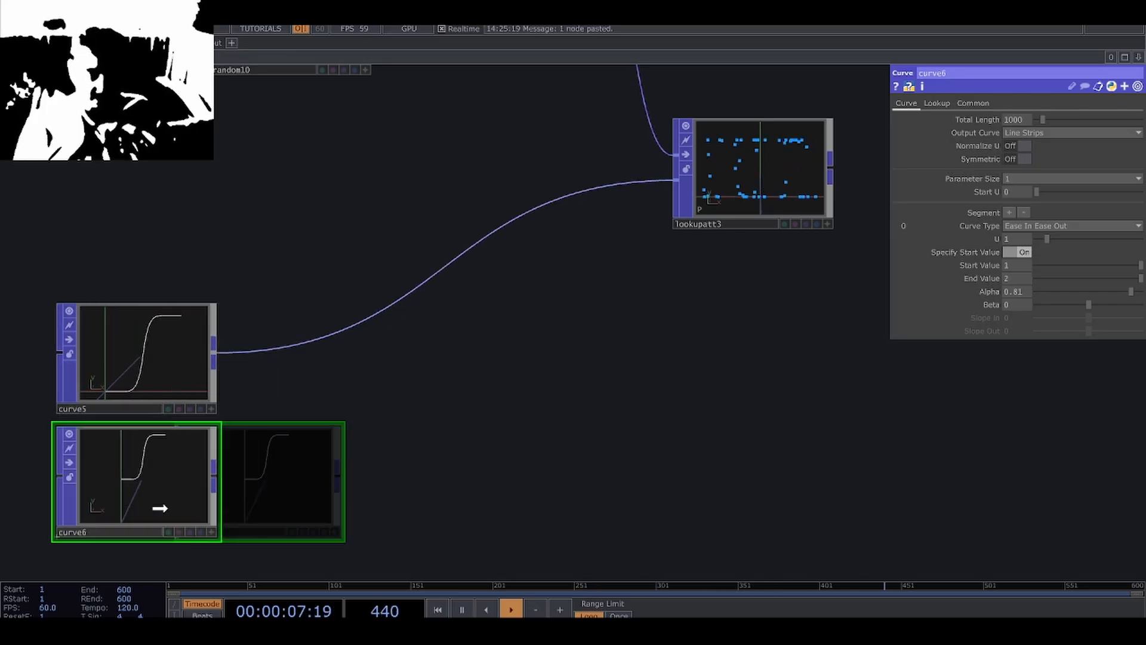
Add a Merge POP beside the two Curve POPs and connect both curves into it.
{"action": "right_click", "coordinate": [216, 358]}
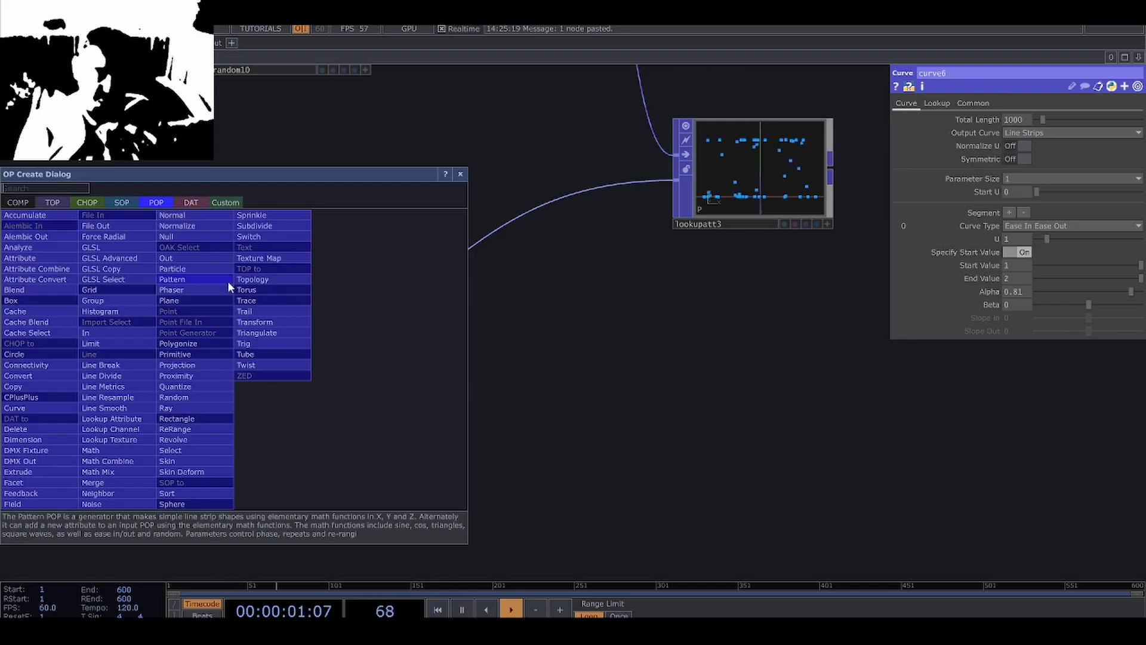
{"action": "left_click", "coordinate": [108, 481]}
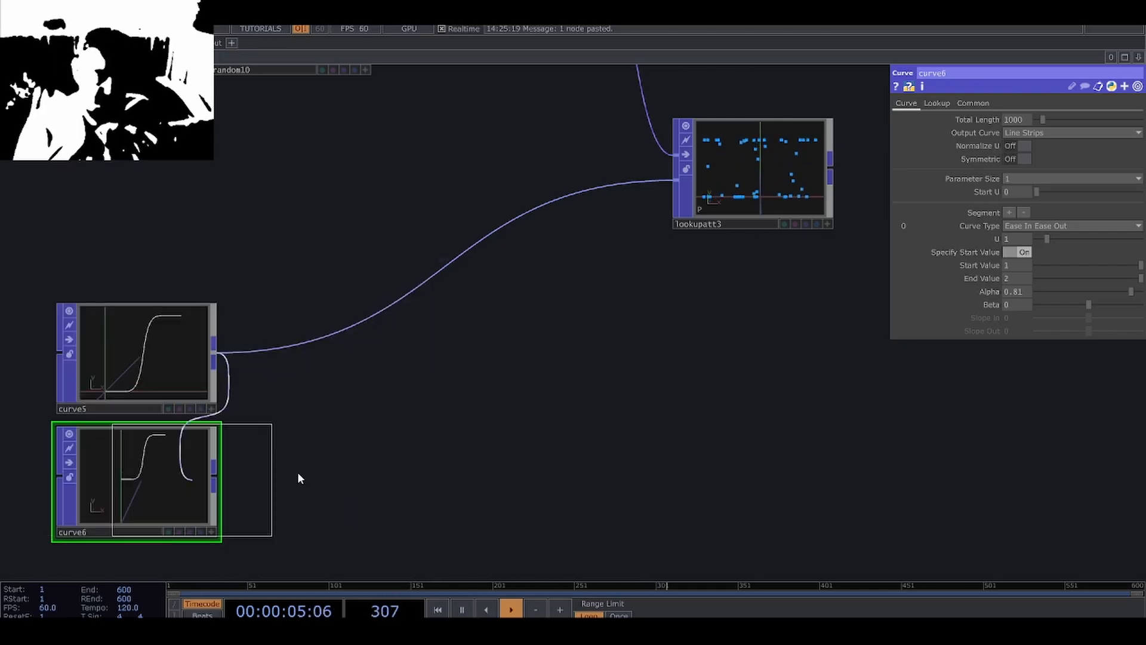
{"action": "left_click", "coordinate": [254, 482]}
{"action": "left_click_drag", "start_coordinate": [213, 475], "coordinate": [307, 447]}
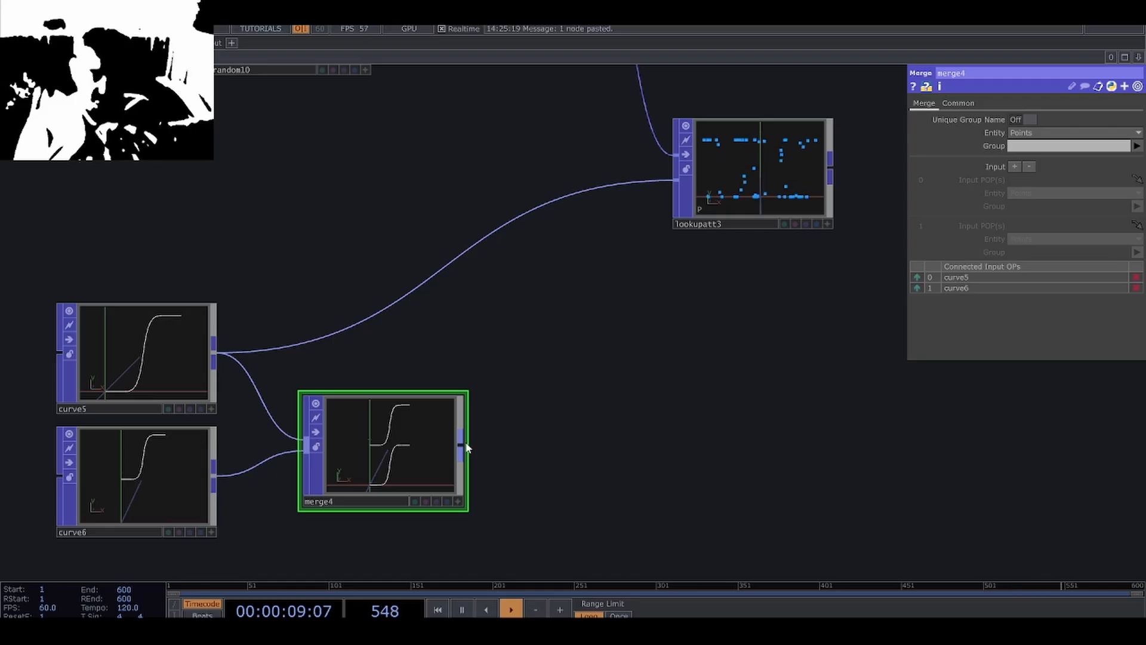
Feed the Merge POP into the Lookup Attribute POP's second input in place of the single curve and check the resulting points.
{"action": "left_click_drag", "start_coordinate": [467, 448], "coordinate": [412, 288]}
{"action": "left_click_drag", "start_coordinate": [702, 329], "coordinate": [674, 376]}
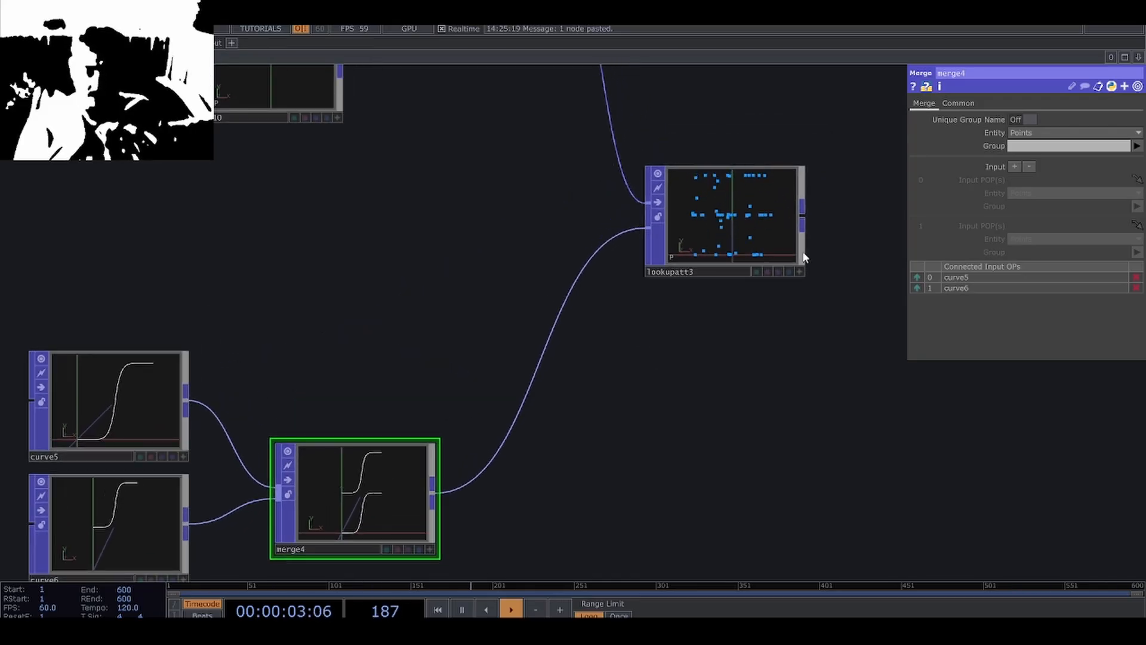
{"action": "scroll", "coordinate": [788, 216], "scroll_direction": "up", "scroll_amount": 3}
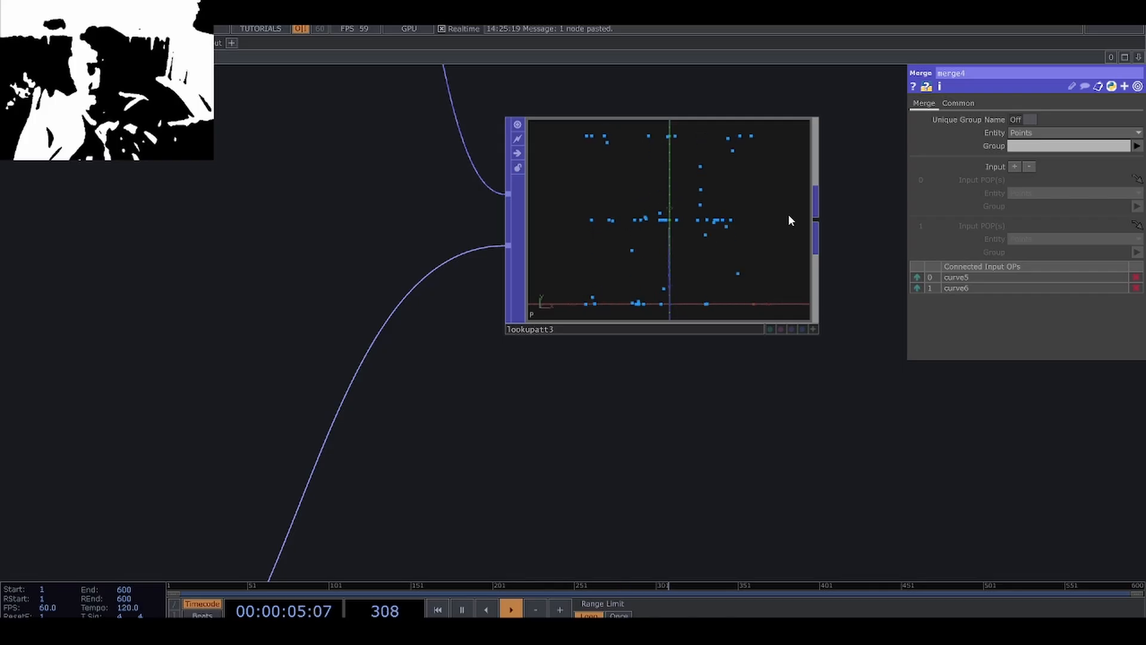
{"action": "left_click_drag", "start_coordinate": [832, 323], "coordinate": [827, 364]}
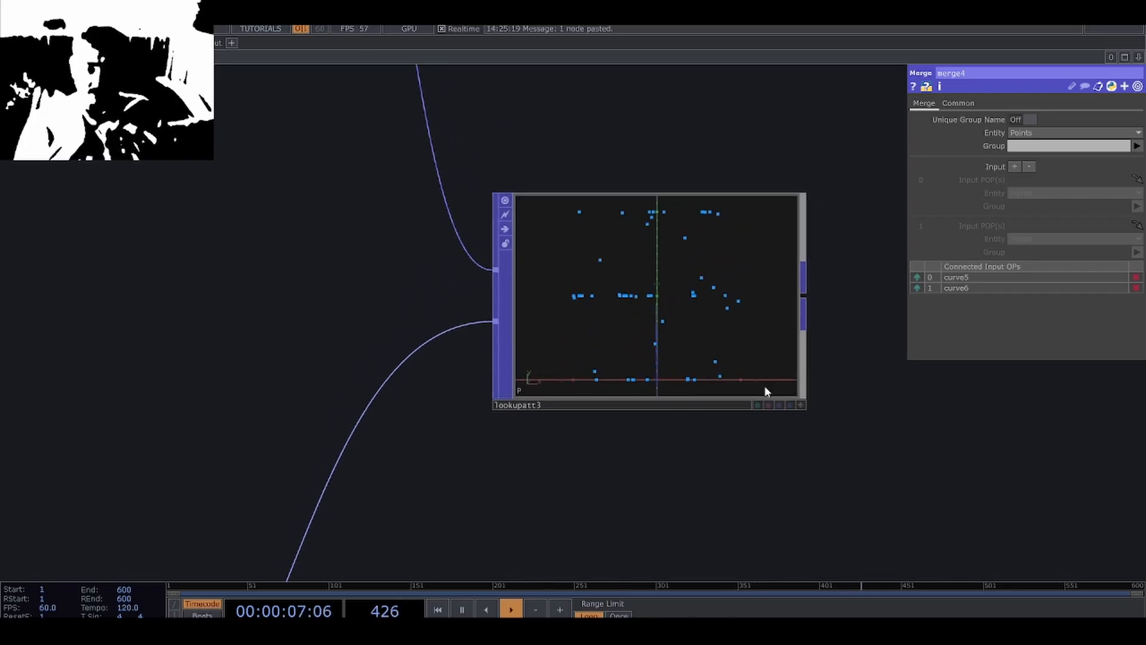
Make room before the Merge POP, insert a Transform POP after the upper curve, and set its X scale to 0.
{"action": "scroll", "coordinate": [621, 518], "scroll_direction": "down", "scroll_amount": 2}
{"action": "left_click_drag", "start_coordinate": [649, 421], "coordinate": [673, 378]}
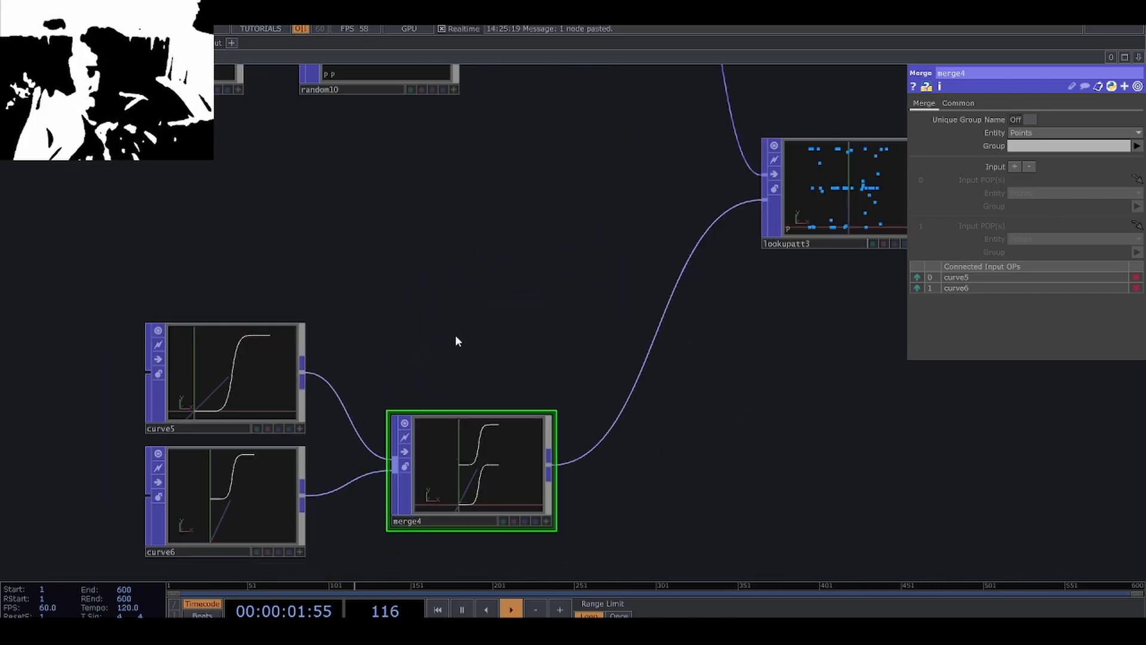
{"action": "left_click_drag", "start_coordinate": [345, 332], "coordinate": [338, 306]}
{"action": "left_click_drag", "start_coordinate": [422, 410], "coordinate": [549, 403]}
{"action": "right_click", "coordinate": [294, 352]}
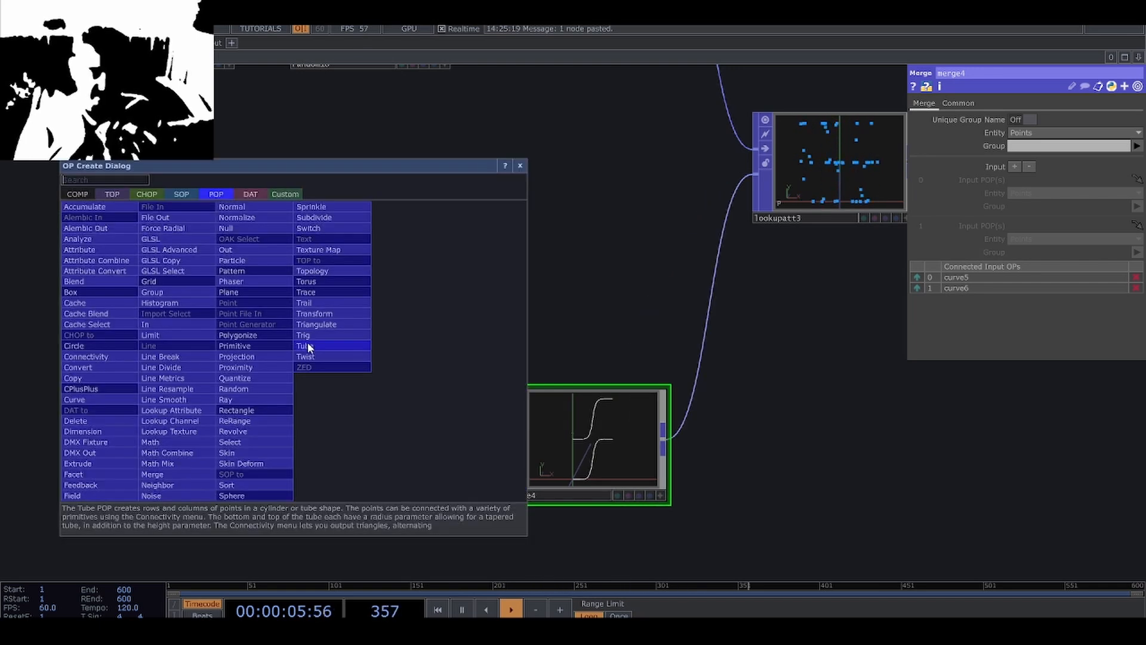
{"action": "left_click", "coordinate": [326, 314]}
{"action": "left_click", "coordinate": [397, 352]}
{"action": "scroll", "coordinate": [399, 347], "scroll_direction": "up", "scroll_amount": 4}
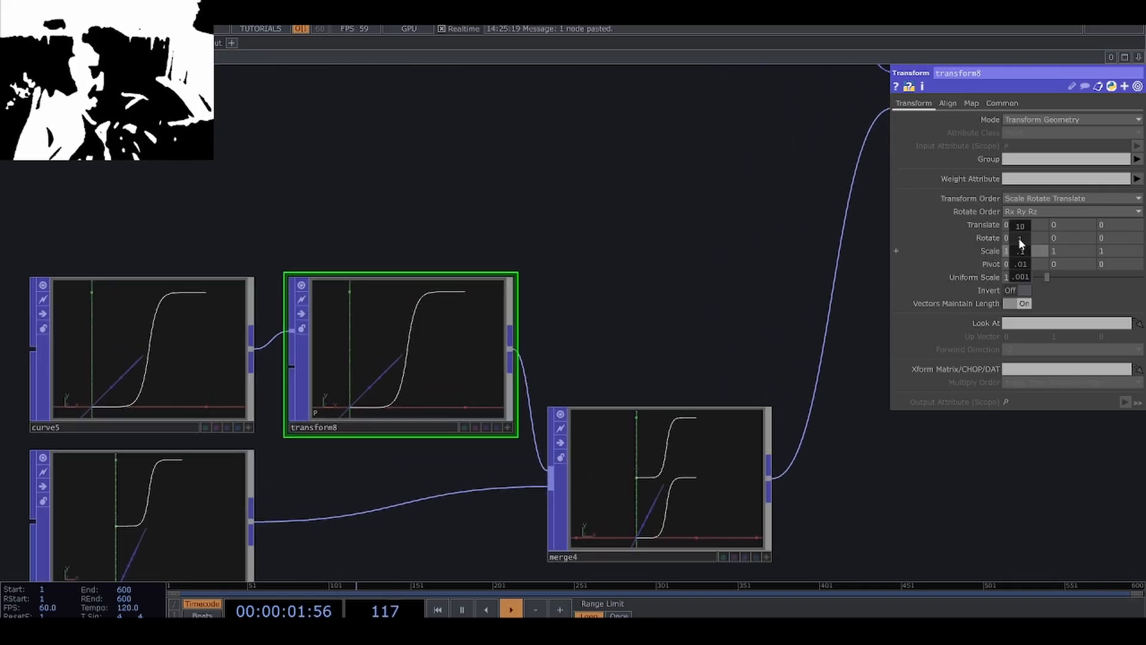
{"action": "middle_click_drag", "start_coordinate": [1018, 237], "coordinate": [1009, 239]}
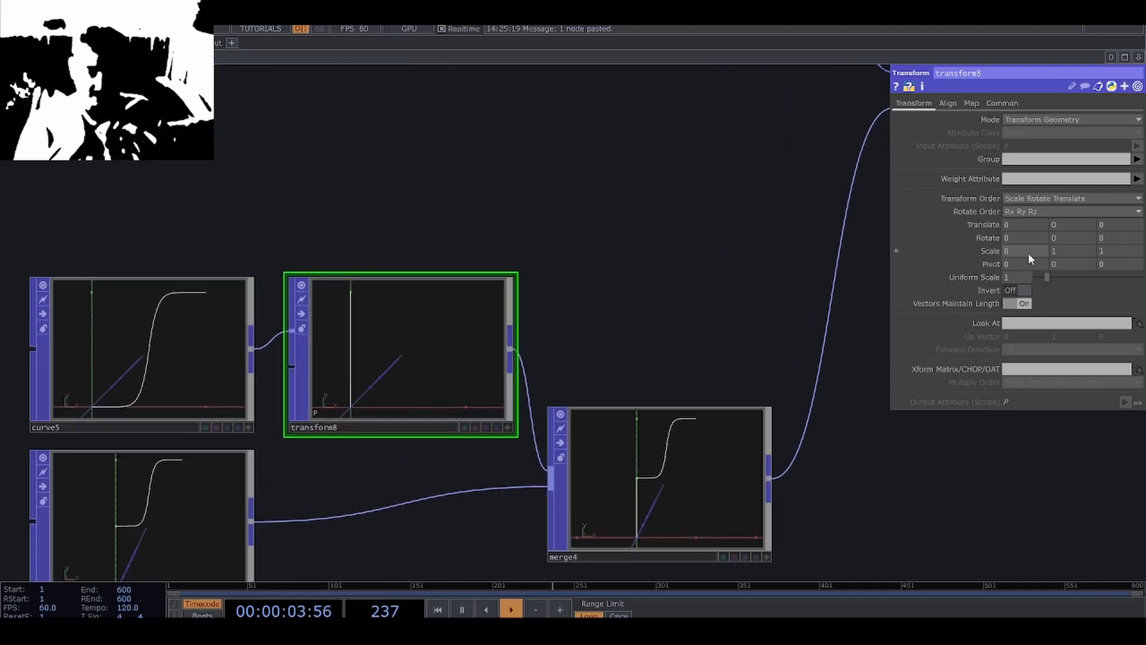
Insert a second Transform POP between the lower curve and the Merge POP and set its X scale to 0.
{"action": "scroll", "coordinate": [579, 235], "scroll_direction": "down", "scroll_amount": 3}
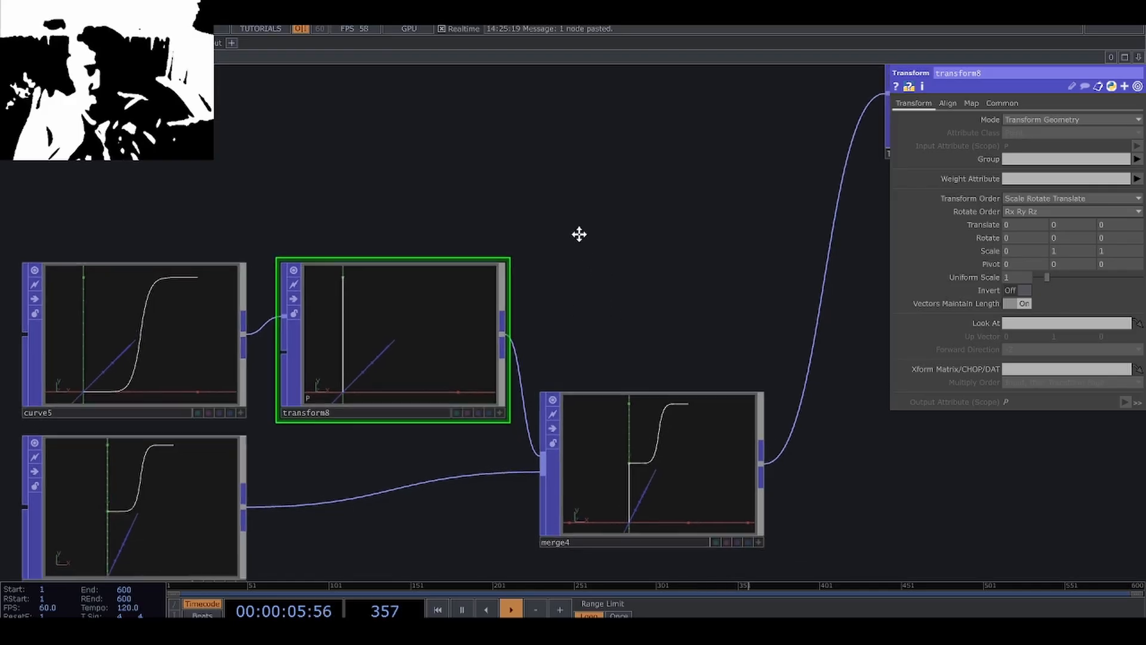
{"action": "scroll", "coordinate": [442, 361], "scroll_direction": "up", "scroll_amount": 2}
{"action": "right_click", "coordinate": [407, 341]}
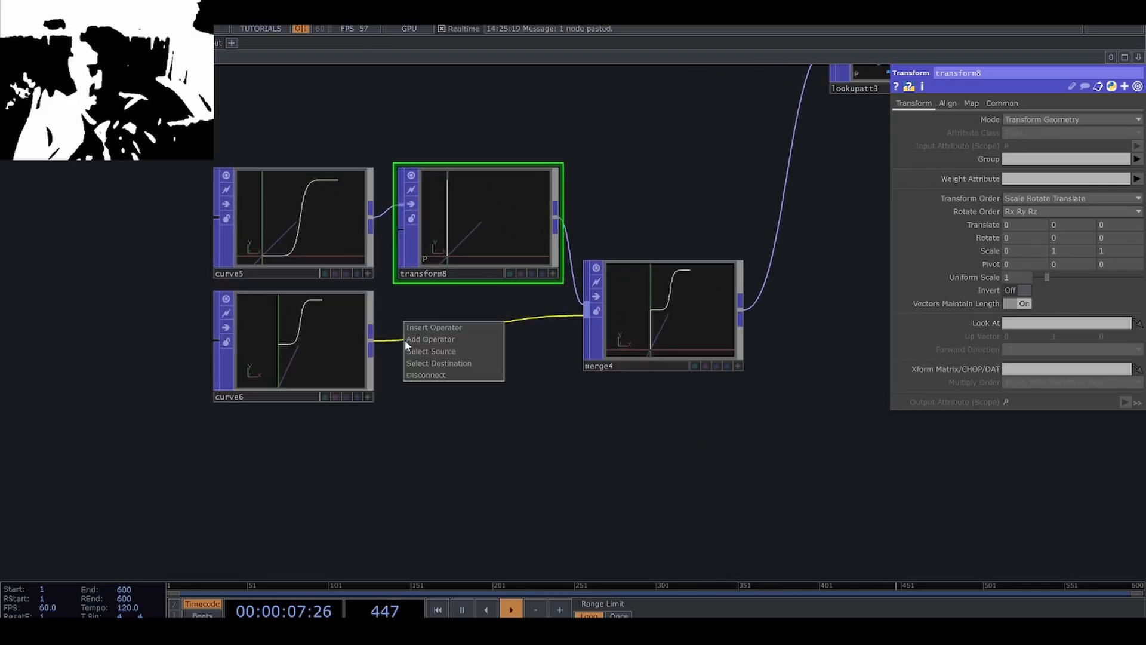
{"action": "left_click", "coordinate": [445, 332]}
{"action": "left_click", "coordinate": [471, 295]}
{"action": "left_click", "coordinate": [478, 354]}
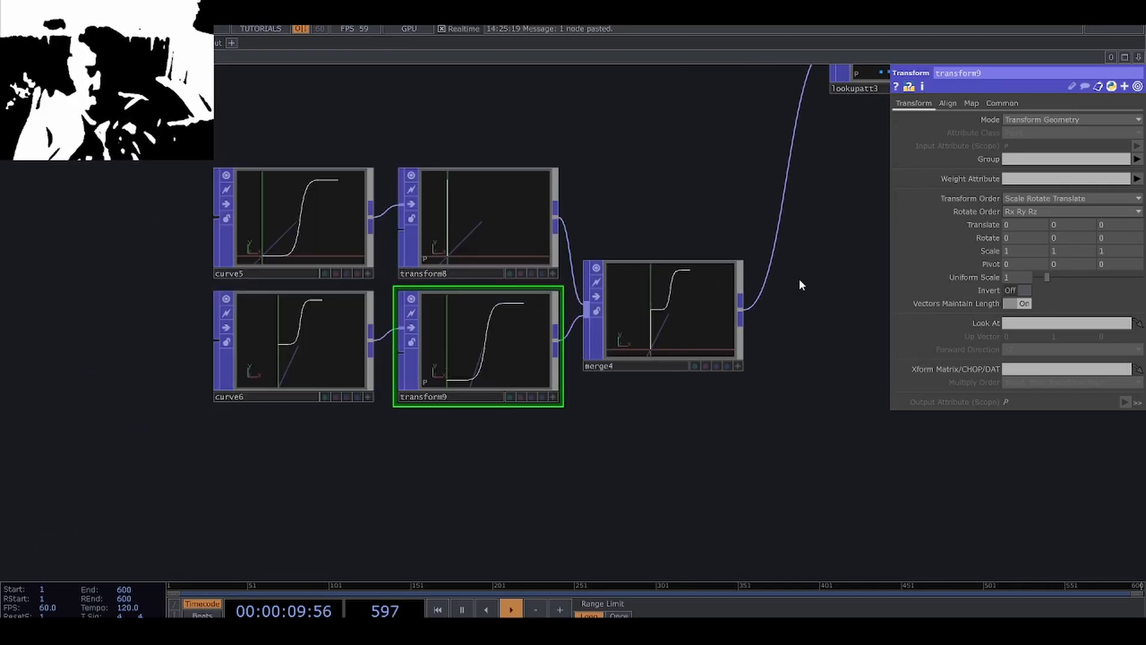
{"action": "left_click_drag", "start_coordinate": [1011, 239], "coordinate": [993, 241]}
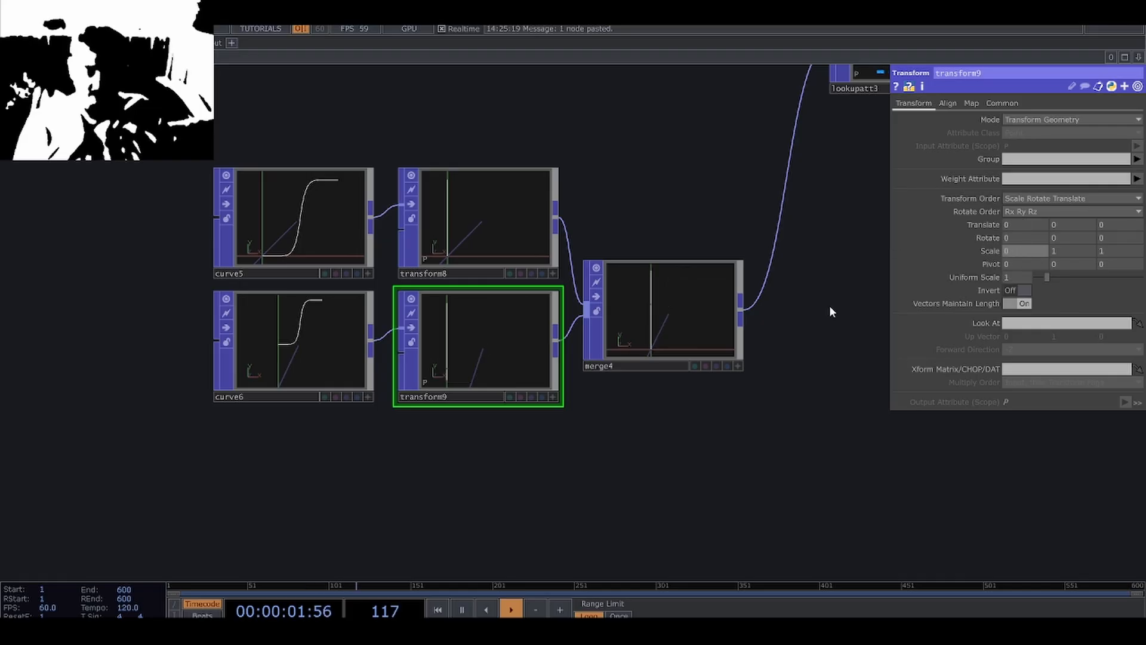
Inspect how the points in the Lookup Attribute POP move between the levels of the merged curves.
{"action": "left_click_drag", "start_coordinate": [744, 361], "coordinate": [665, 429]}
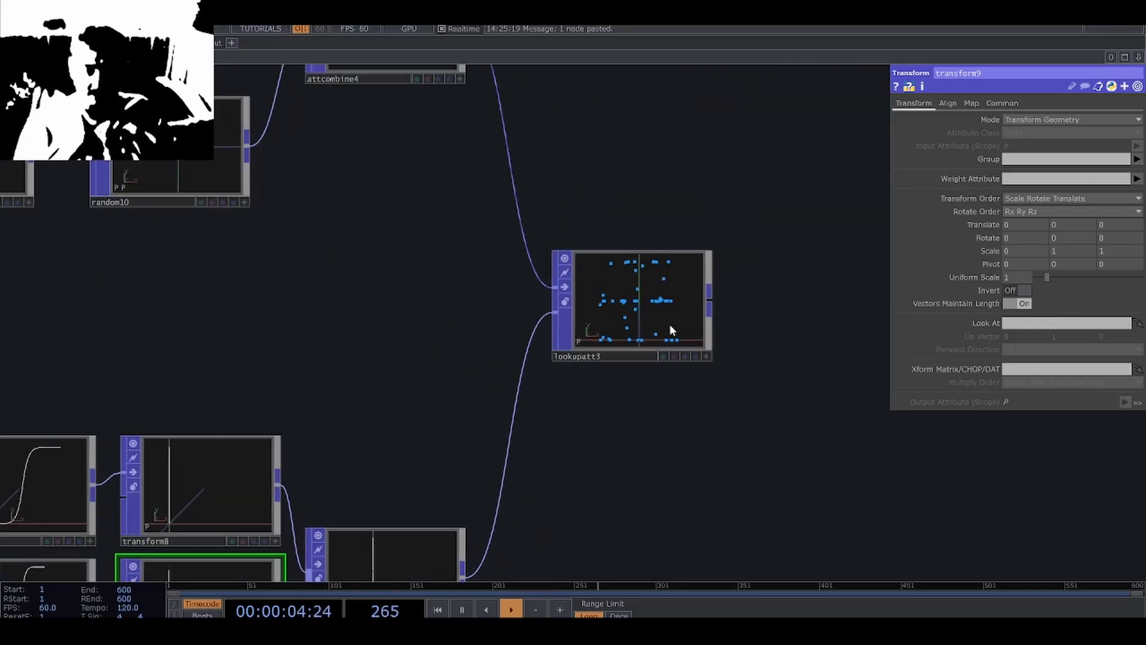
{"action": "scroll", "coordinate": [666, 322], "scroll_direction": "up", "scroll_amount": 5}
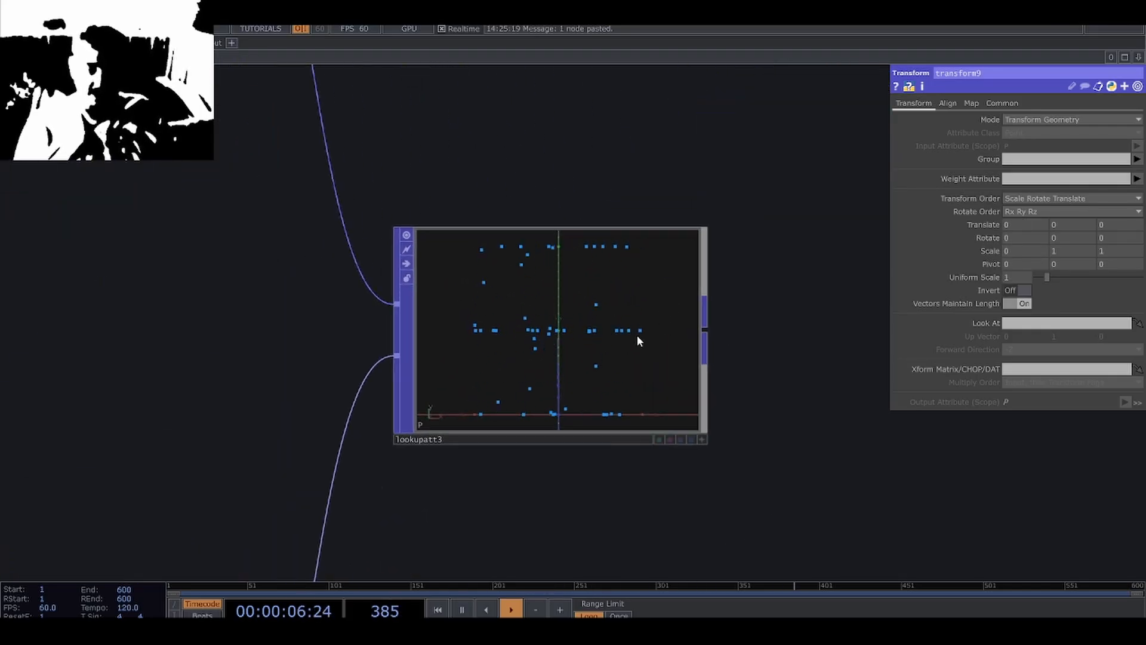
{"action": "scroll", "coordinate": [596, 333], "scroll_direction": "up", "scroll_amount": 2}
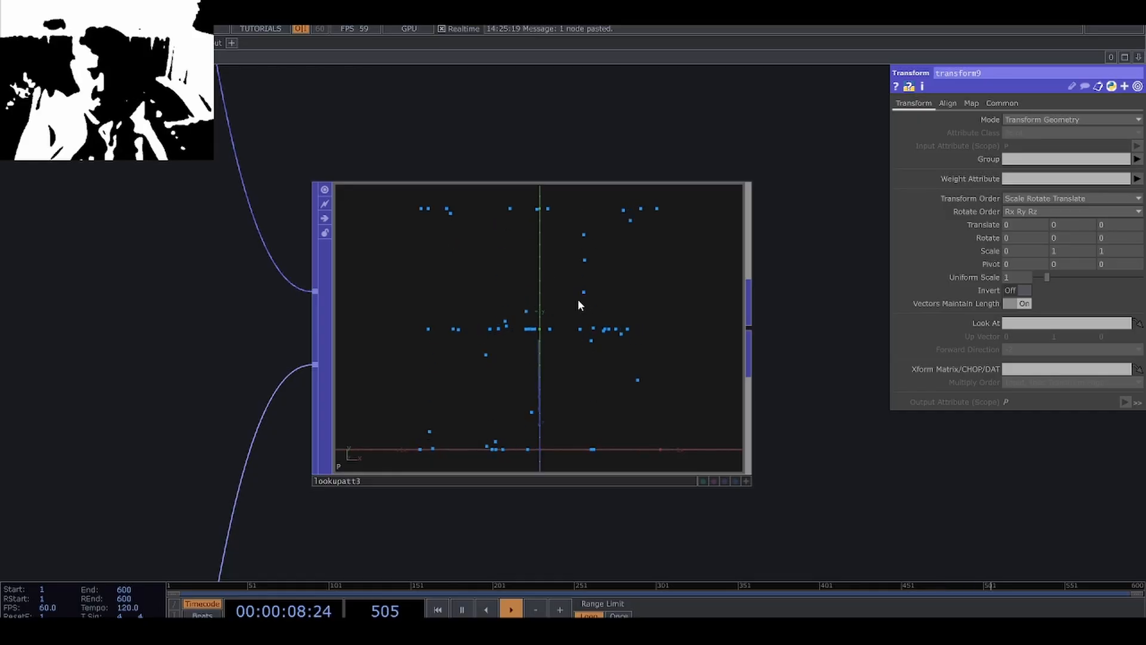
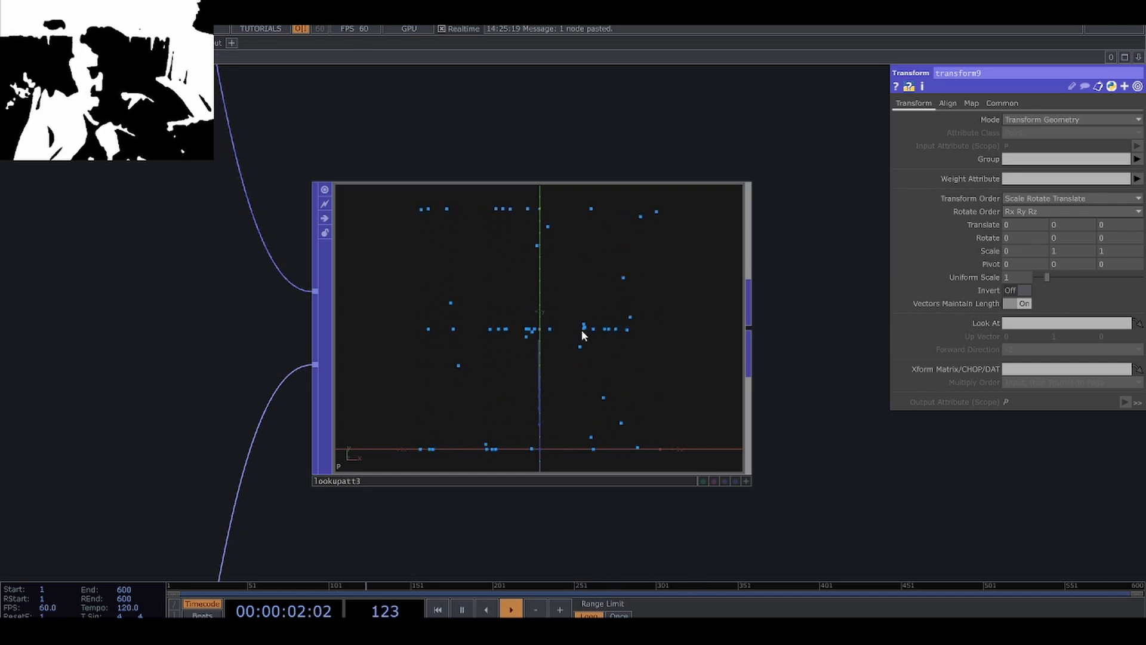
Examine the animated points in the Lookup Attribute POP and the chain of operators feeding it.
{"action": "scroll", "coordinate": [578, 328], "scroll_direction": "down", "scroll_amount": 6}
{"action": "scroll", "coordinate": [582, 326], "scroll_direction": "up", "scroll_amount": 5}
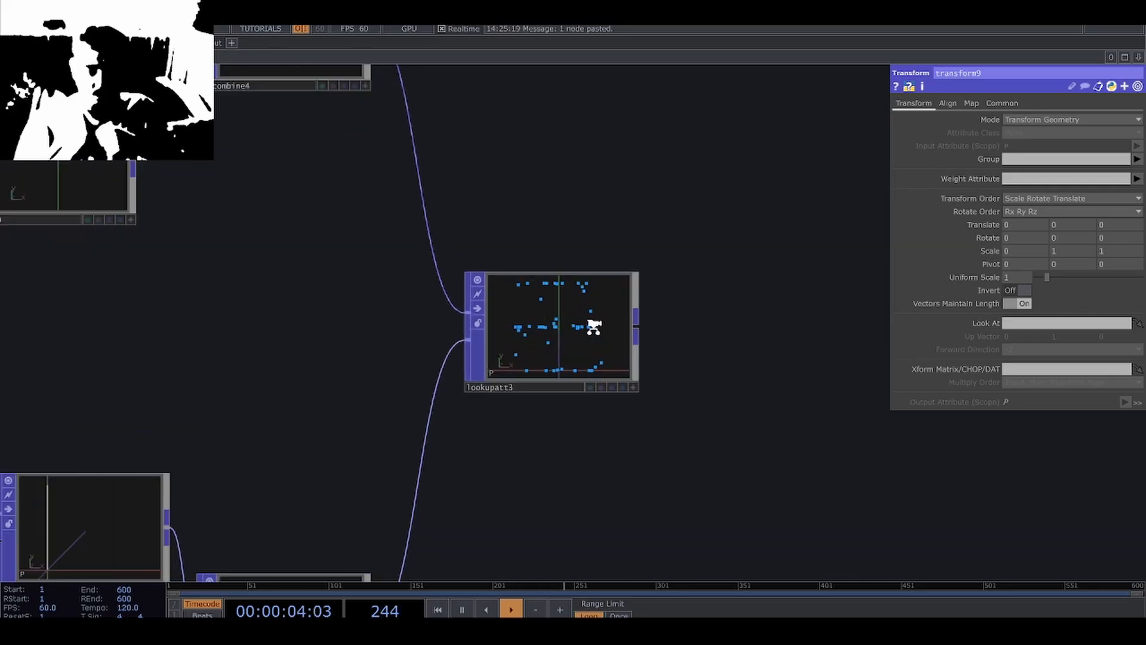
{"action": "scroll", "coordinate": [576, 325], "scroll_direction": "down", "scroll_amount": 2}
{"action": "scroll", "coordinate": [578, 328], "scroll_direction": "up", "scroll_amount": 3}
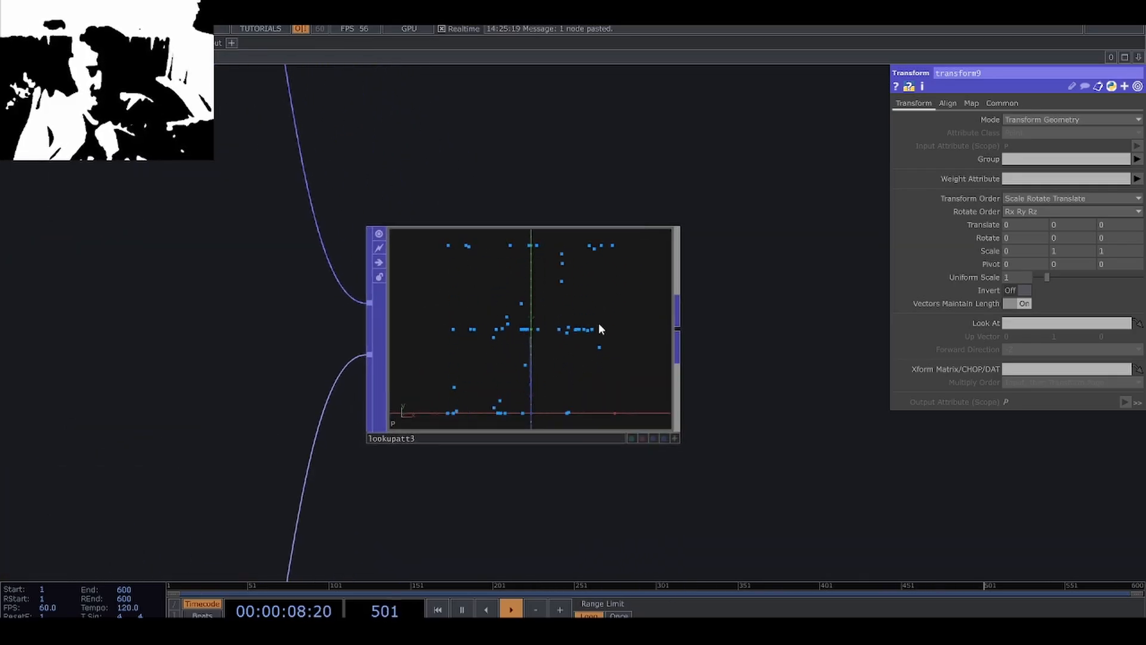
{"action": "scroll", "coordinate": [542, 350], "scroll_direction": "down", "scroll_amount": 8}
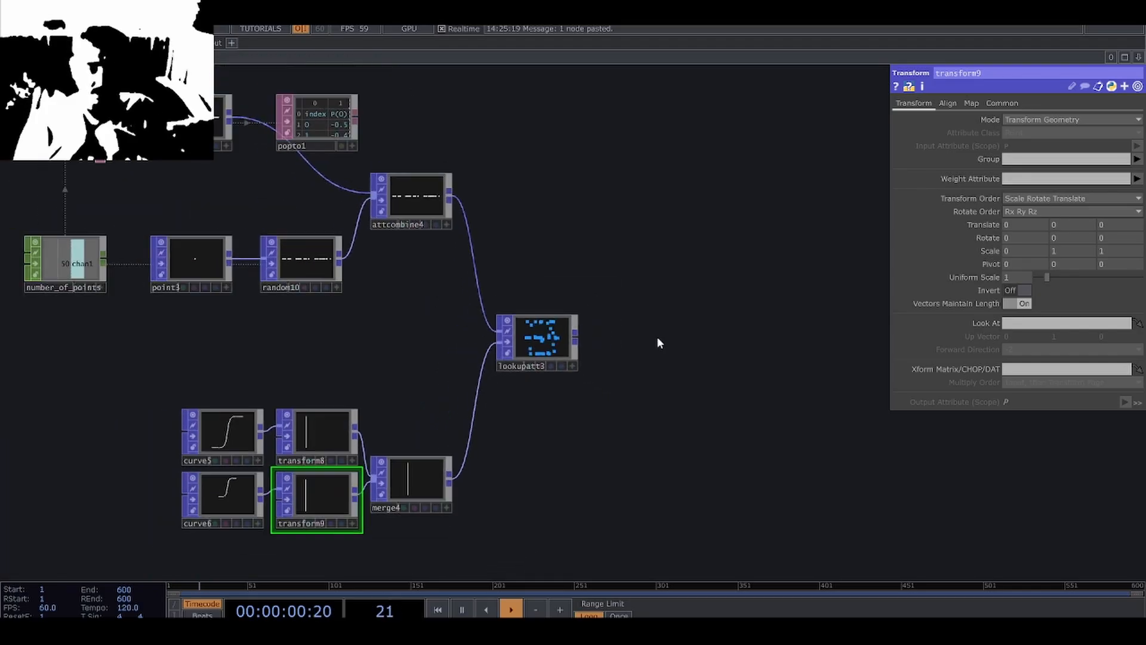
{"action": "scroll", "coordinate": [344, 263], "scroll_direction": "up", "scroll_amount": 4}
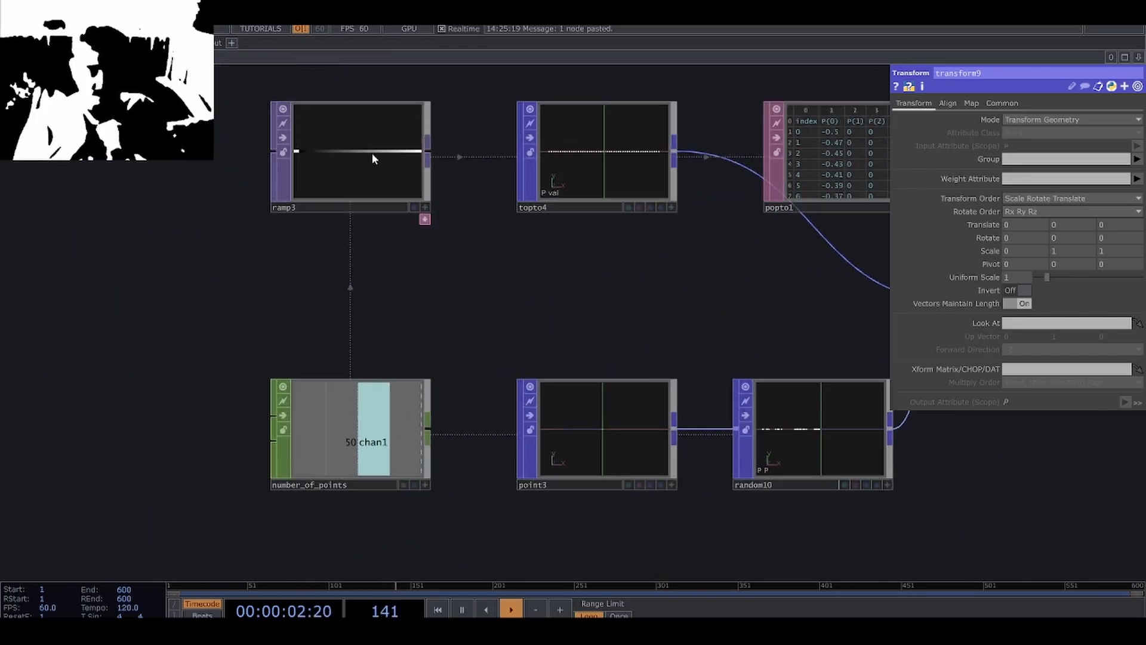
{"action": "left_click_drag", "start_coordinate": [516, 306], "coordinate": [156, 250]}
{"action": "scroll", "coordinate": [537, 382], "scroll_direction": "down", "scroll_amount": 2}
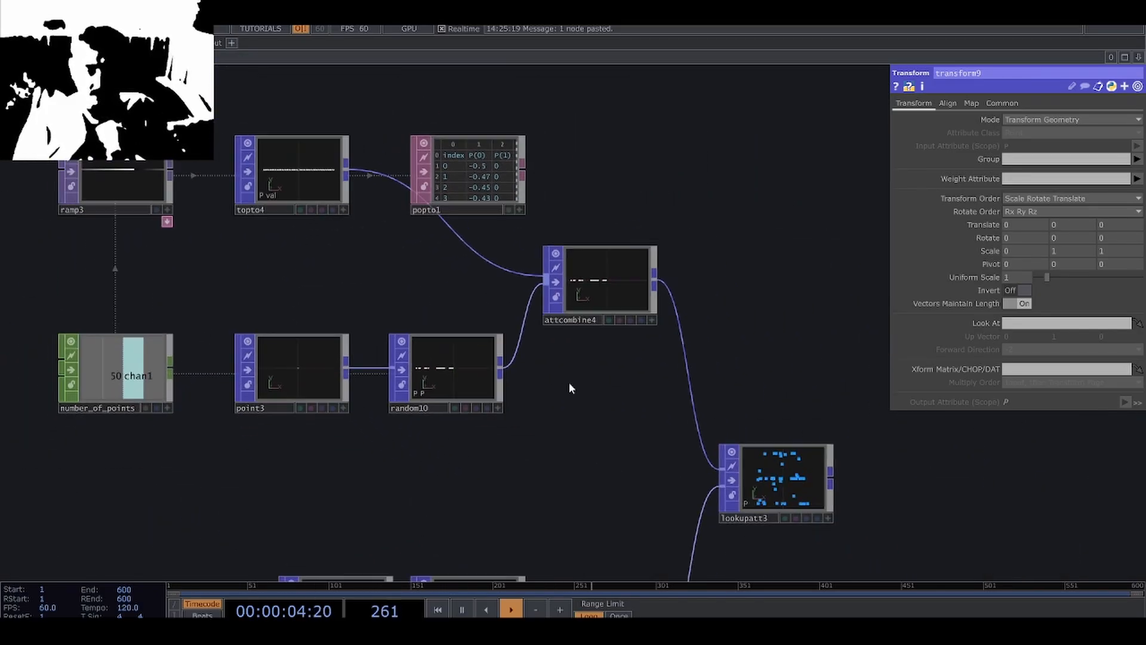
{"action": "left_click_drag", "start_coordinate": [647, 427], "coordinate": [506, 374]}
{"action": "left_click_drag", "start_coordinate": [723, 449], "coordinate": [585, 388]}
{"action": "scroll", "coordinate": [687, 442], "scroll_direction": "up", "scroll_amount": 5}
Add a Circle POP to the network directly above the Lookup Attribute POP.
{"action": "left_click", "coordinate": [597, 431]}
{"action": "scroll", "coordinate": [678, 435], "scroll_direction": "down", "scroll_amount": 2}
{"action": "scroll", "coordinate": [584, 388], "scroll_direction": "down", "scroll_amount": 4}
{"action": "left_click_drag", "start_coordinate": [703, 413], "coordinate": [616, 403]}
{"action": "key", "text": "Tab"}
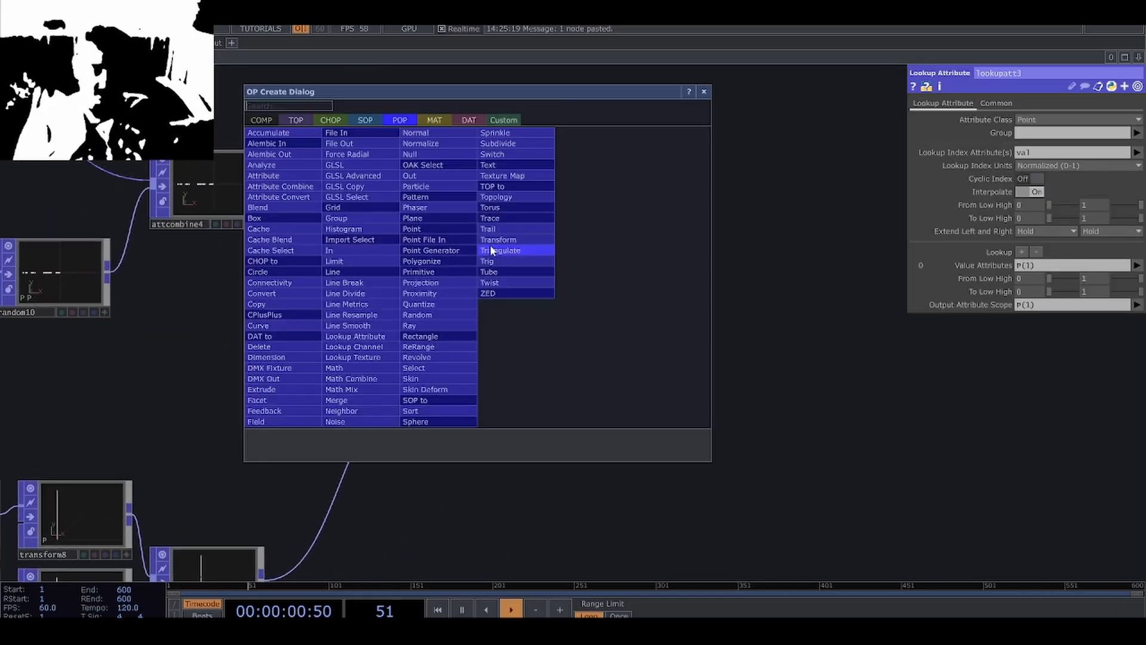
{"action": "left_click", "coordinate": [311, 281]}
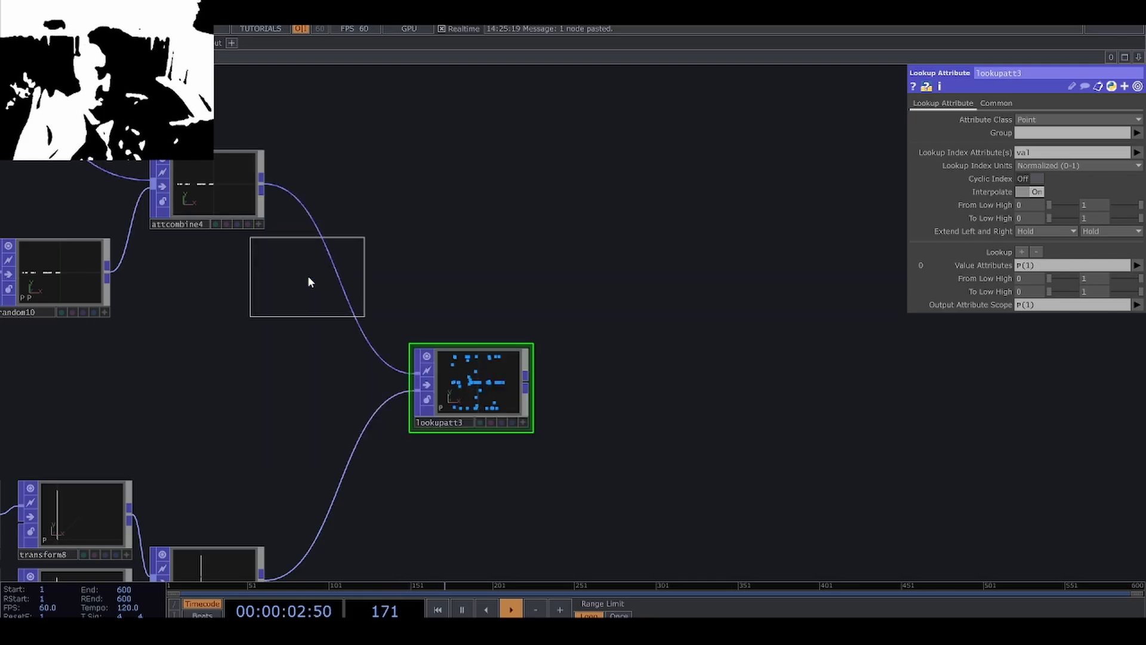
{"action": "left_click", "coordinate": [452, 210]}
{"action": "left_click_drag", "start_coordinate": [509, 222], "coordinate": [533, 219]}
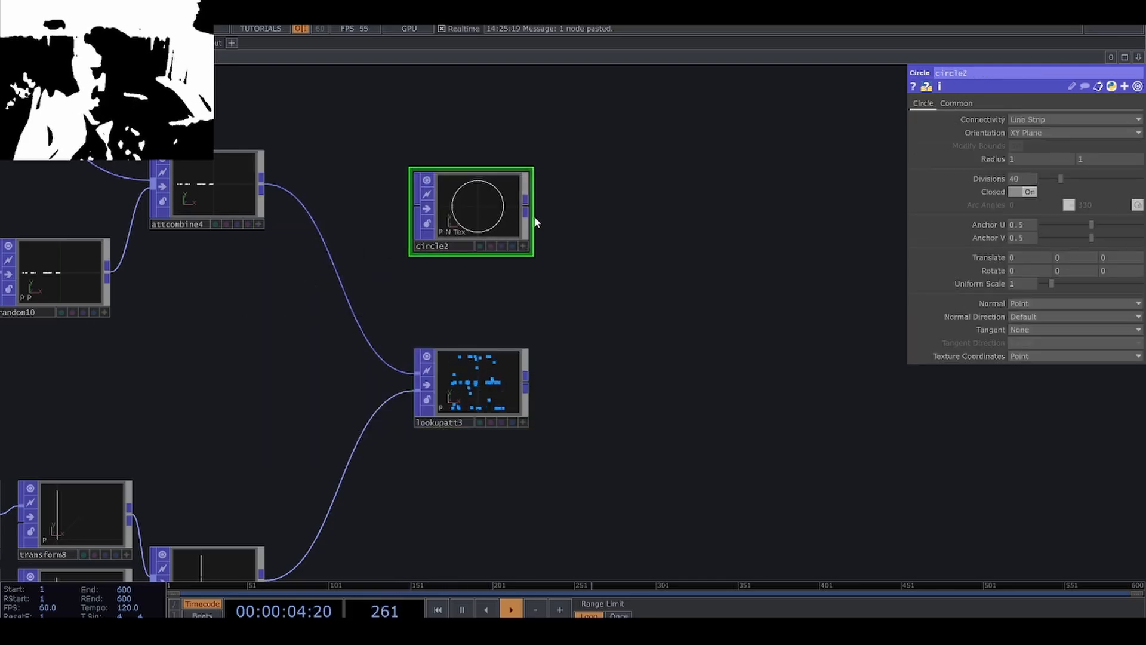
Set the Circle POP's connectivity to Surface and its divisions to 80.
{"action": "left_click", "coordinate": [958, 104]}
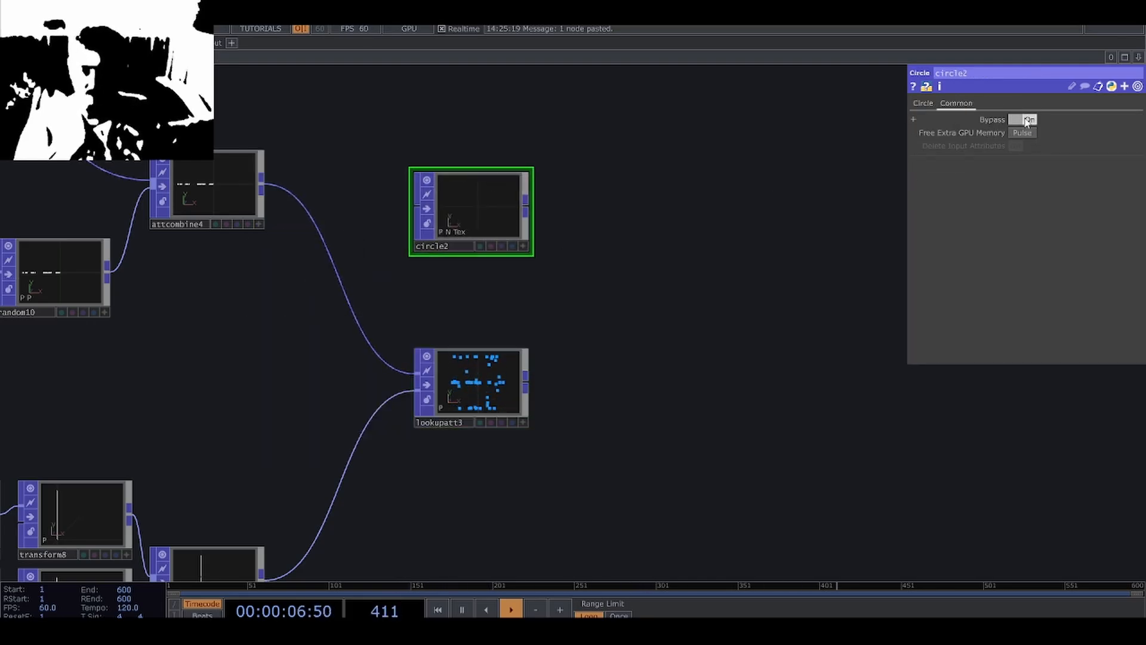
{"action": "left_click", "coordinate": [923, 104]}
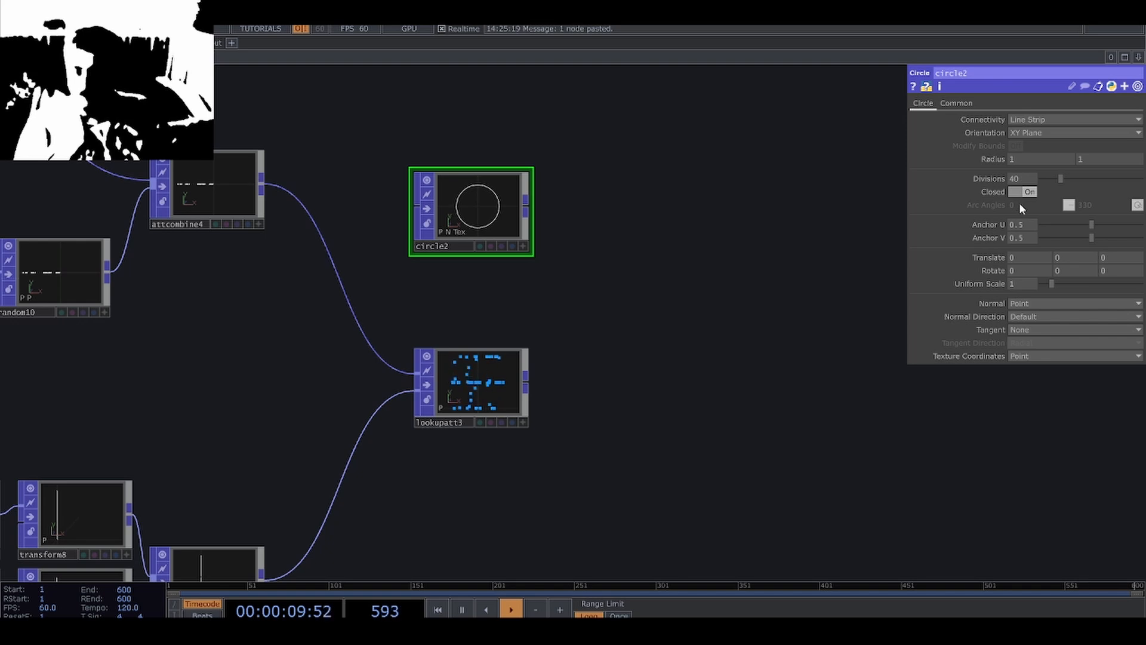
{"action": "left_click", "coordinate": [1031, 121]}
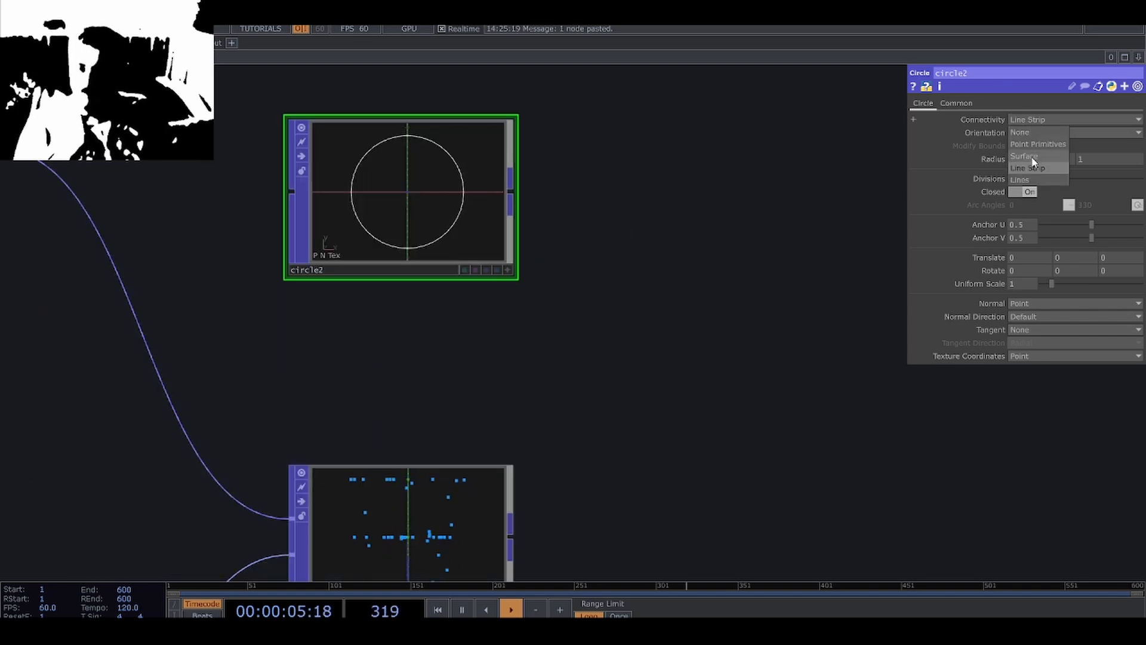
{"action": "left_click", "coordinate": [1036, 160]}
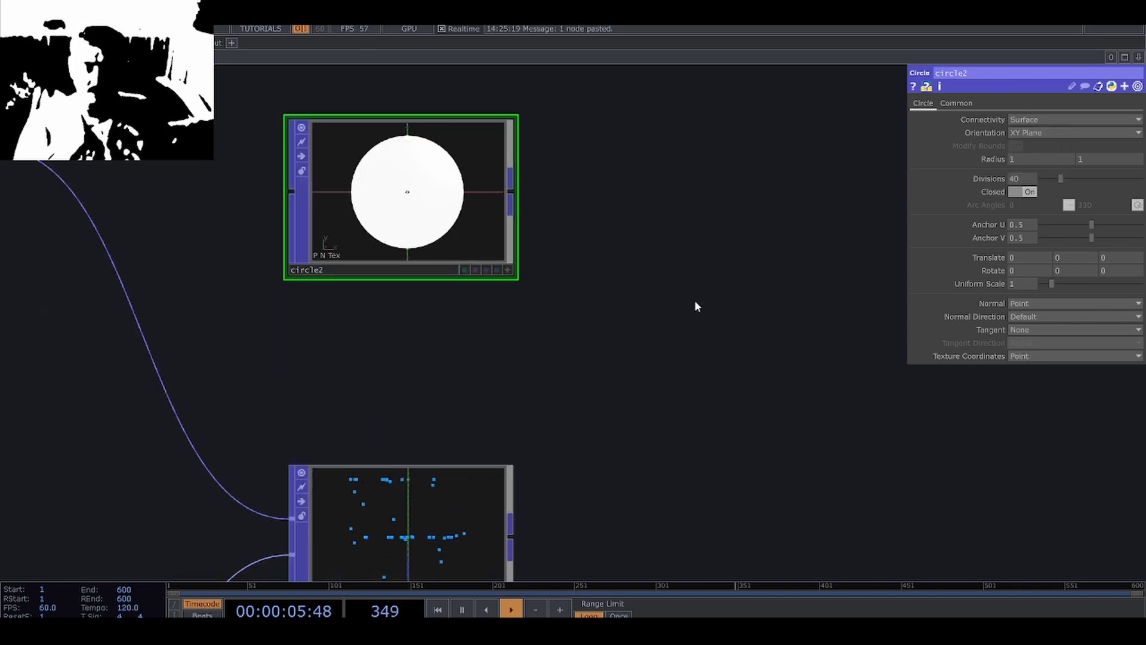
{"action": "scroll", "coordinate": [669, 274], "scroll_direction": "down", "scroll_amount": 3}
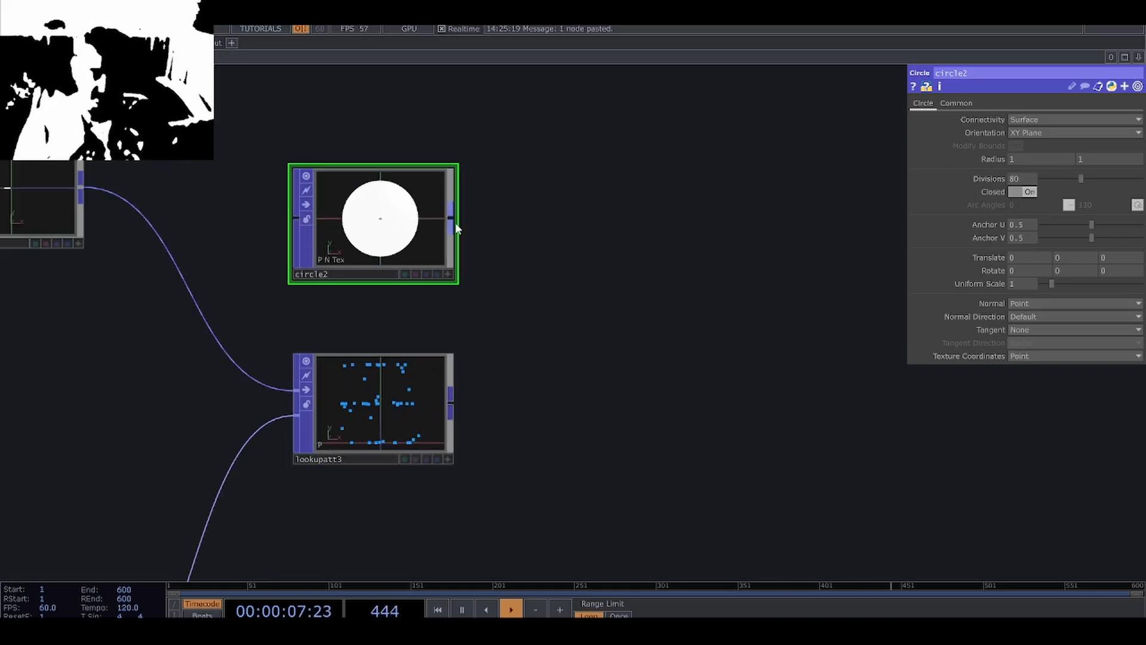
Append a Copy POP to the Circle POP, feed the Lookup Attribute POP into its template input, and align it beside the circle.
{"action": "right_click", "coordinate": [457, 225]}
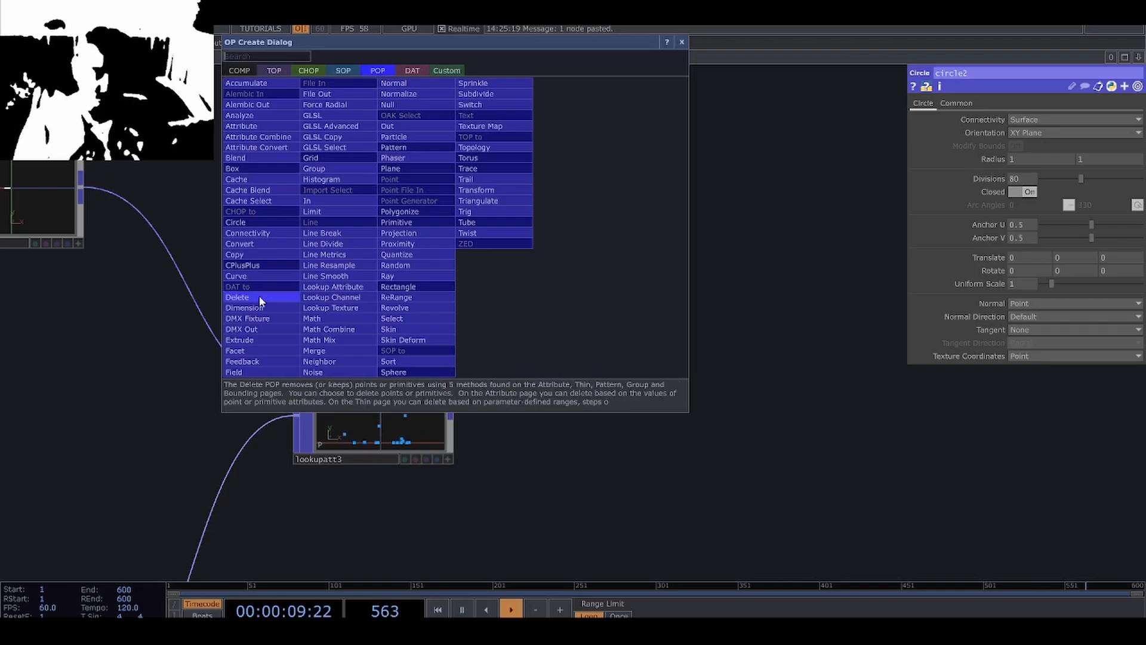
{"action": "left_click", "coordinate": [254, 261]}
{"action": "left_click", "coordinate": [626, 289]}
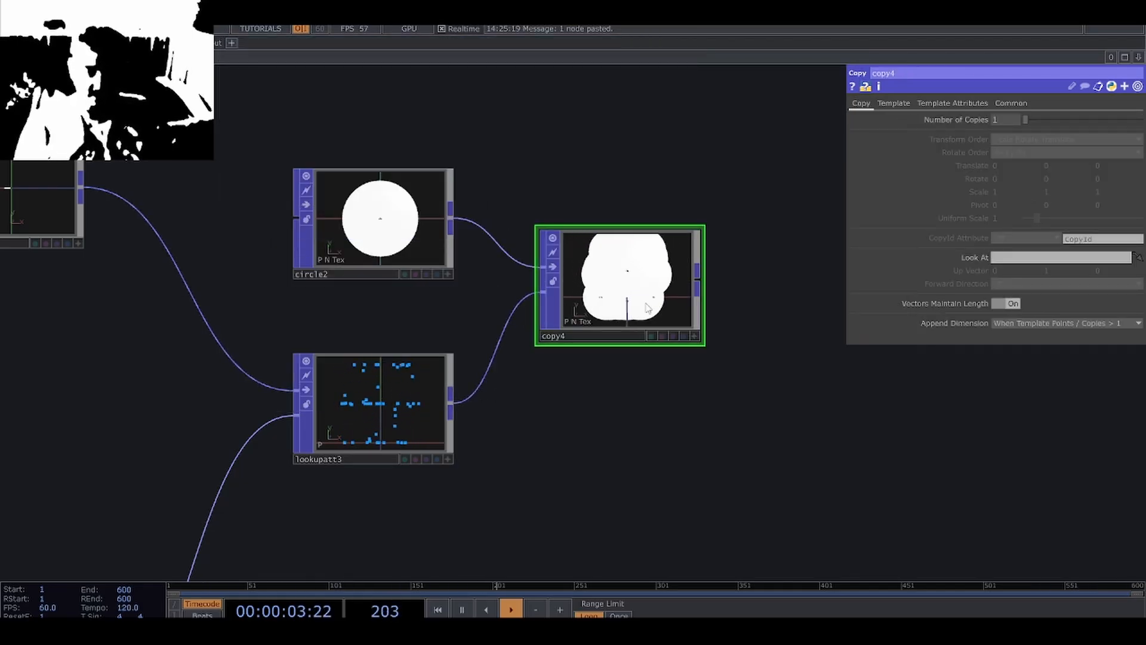
{"action": "left_click_drag", "start_coordinate": [643, 286], "coordinate": [674, 318]}
{"action": "left_click_drag", "start_coordinate": [797, 360], "coordinate": [720, 364]}
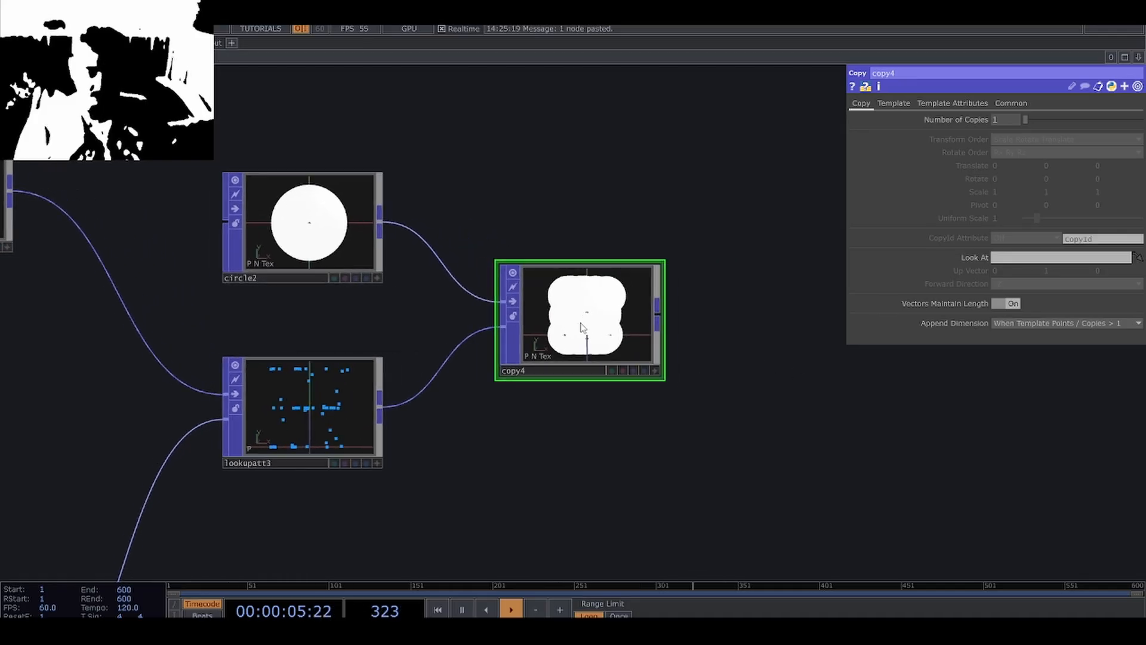
{"action": "left_click_drag", "start_coordinate": [645, 349], "coordinate": [626, 233]}
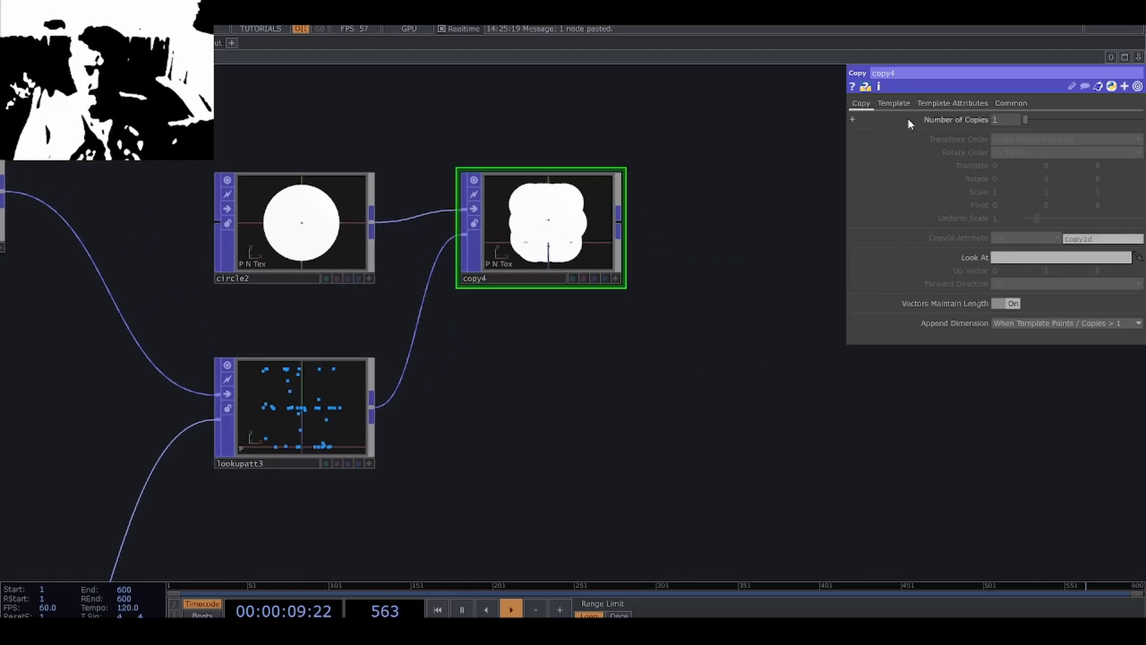
{"action": "left_click_drag", "start_coordinate": [500, 232], "coordinate": [469, 231]}
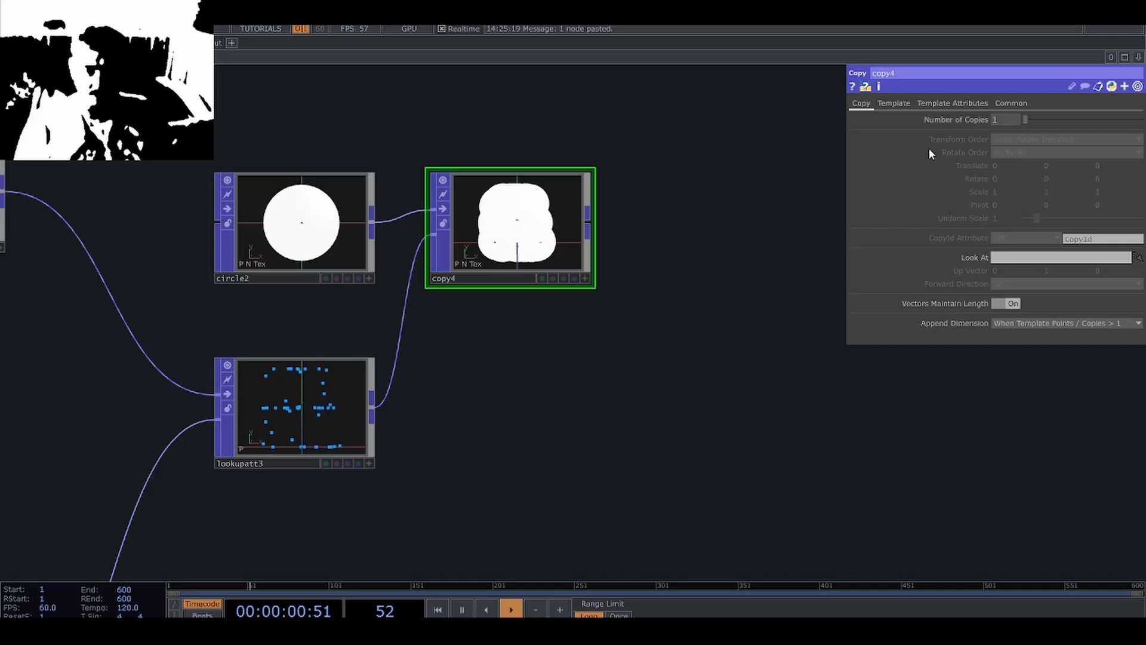
Show the Copy POP's template transform parameters and make room between it and the Lookup Attribute POP.
{"action": "left_click", "coordinate": [893, 103]}
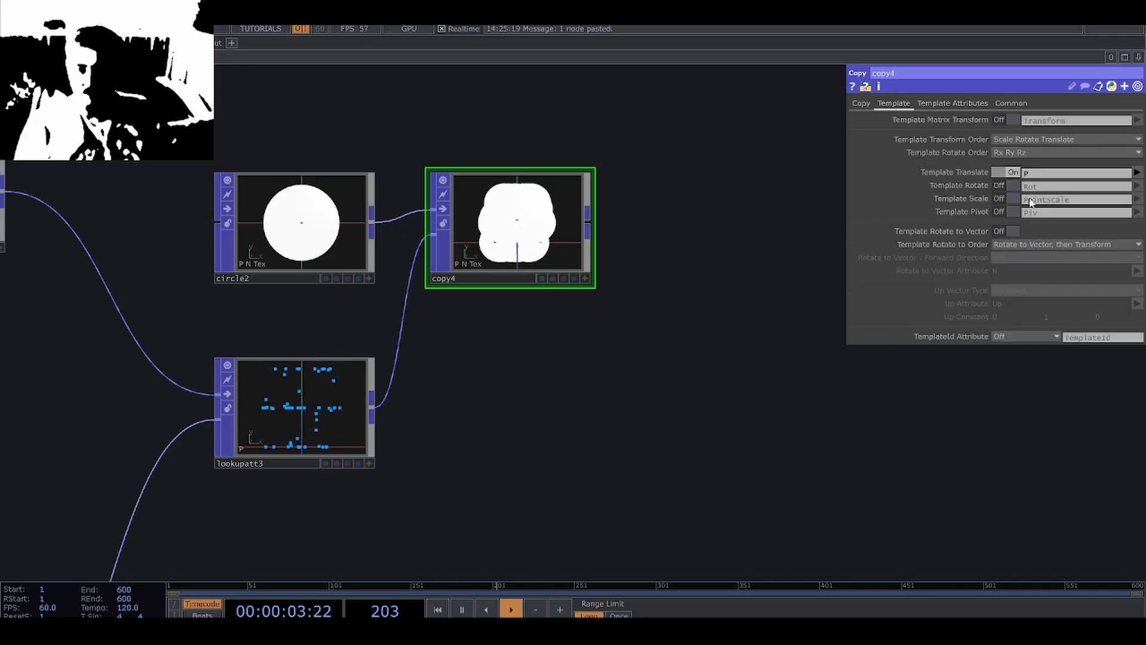
{"action": "left_click_drag", "start_coordinate": [579, 435], "coordinate": [597, 439]}
{"action": "scroll", "coordinate": [598, 439], "scroll_direction": "down", "scroll_amount": 3}
{"action": "left_click_drag", "start_coordinate": [511, 444], "coordinate": [371, 450]}
{"action": "left_click_drag", "start_coordinate": [414, 292], "coordinate": [545, 291]}
{"action": "left_click", "coordinate": [287, 308]}
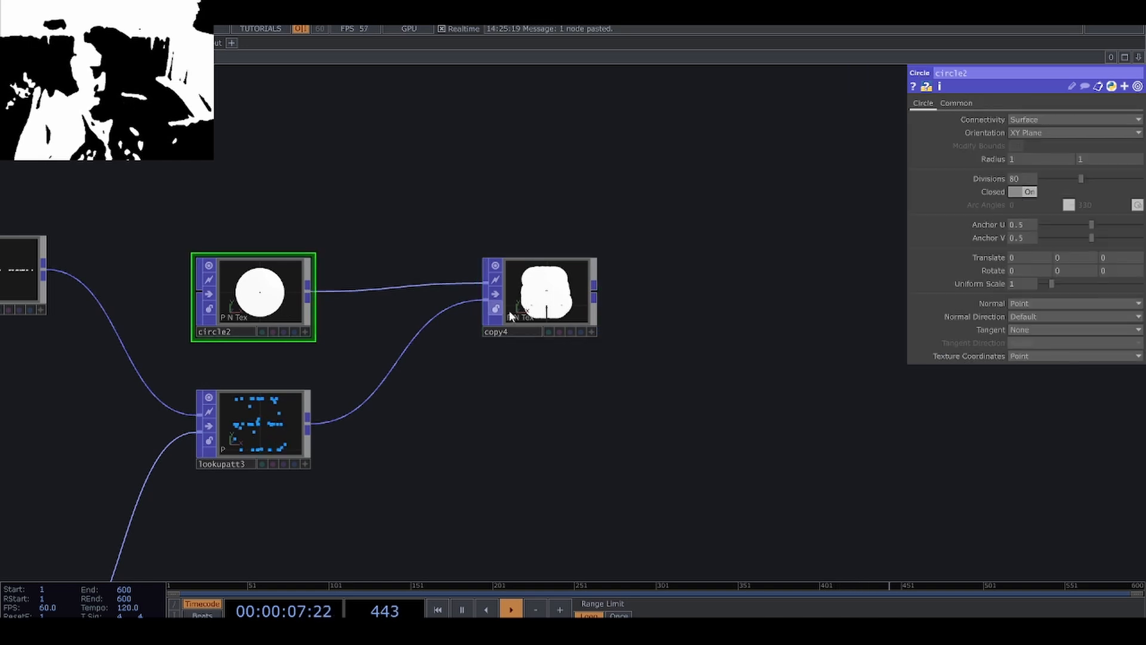
Check the Lookup Attribute POP's point attributes and insert a Random POP between it and the Copy POP.
{"action": "left_click", "coordinate": [281, 426]}
{"action": "middle_click", "coordinate": [281, 426]}
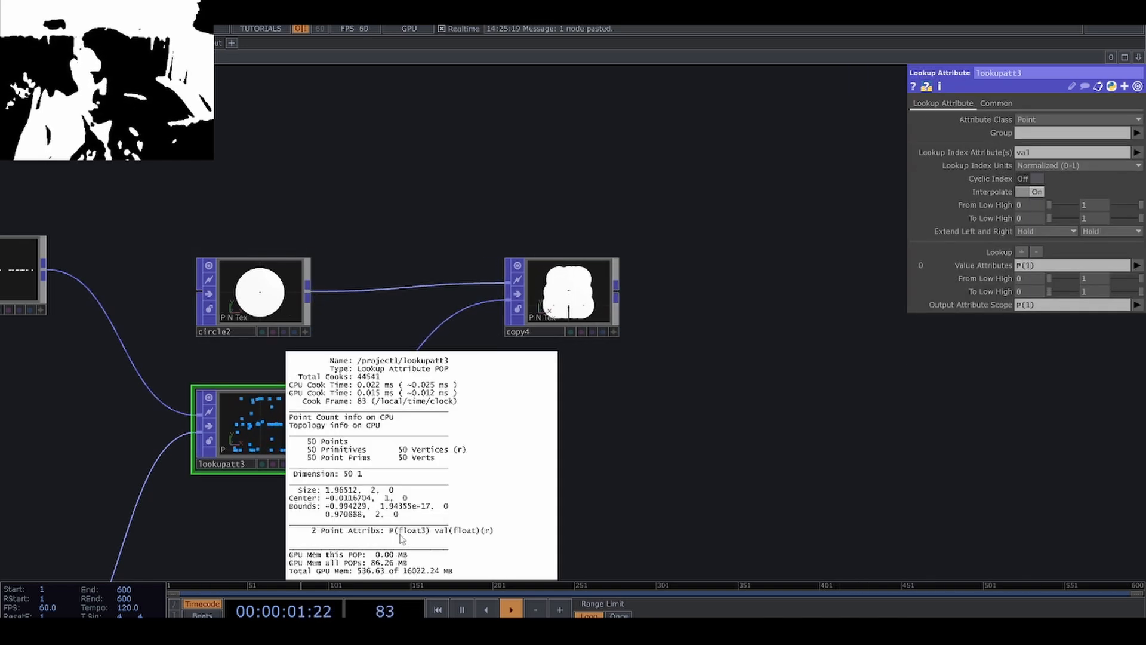
{"action": "key", "text": "Tab"}
{"action": "type", "text": "re"}
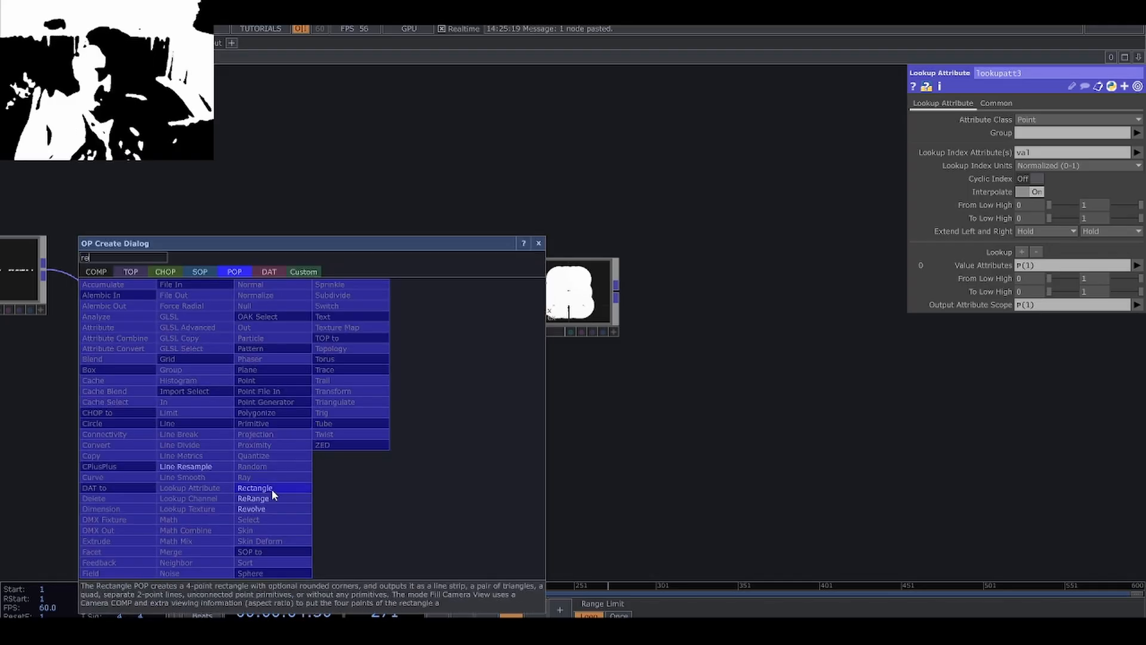
{"action": "key", "text": "BackSpace"}
{"action": "type", "text": "a"}
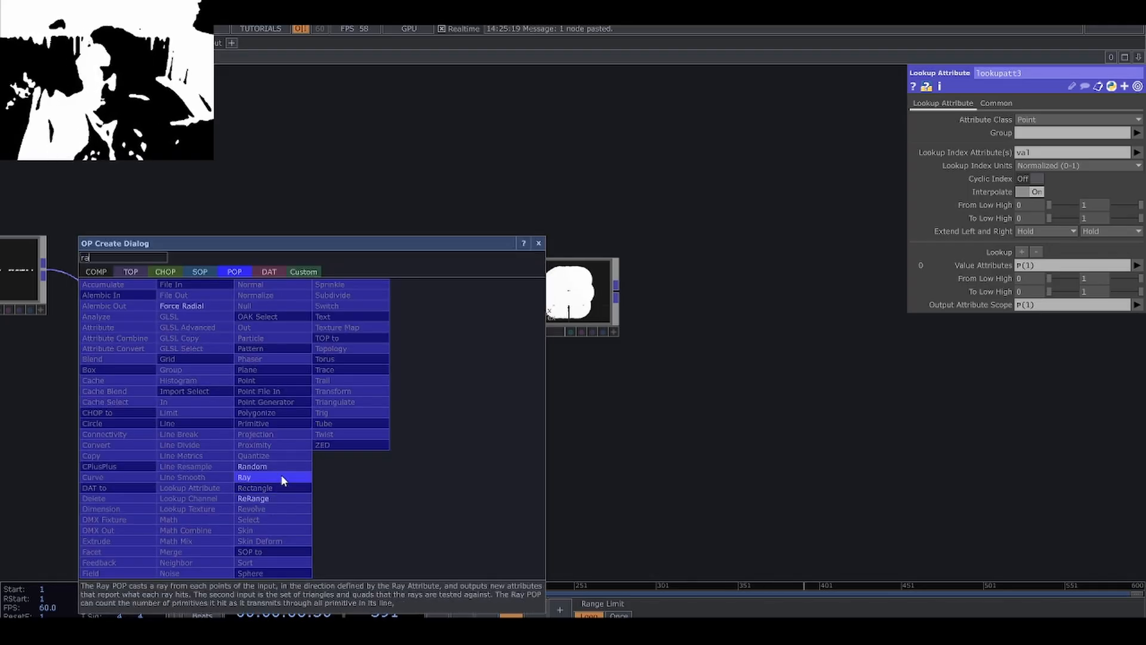
{"action": "left_click", "coordinate": [280, 467]}
{"action": "left_click", "coordinate": [387, 421]}
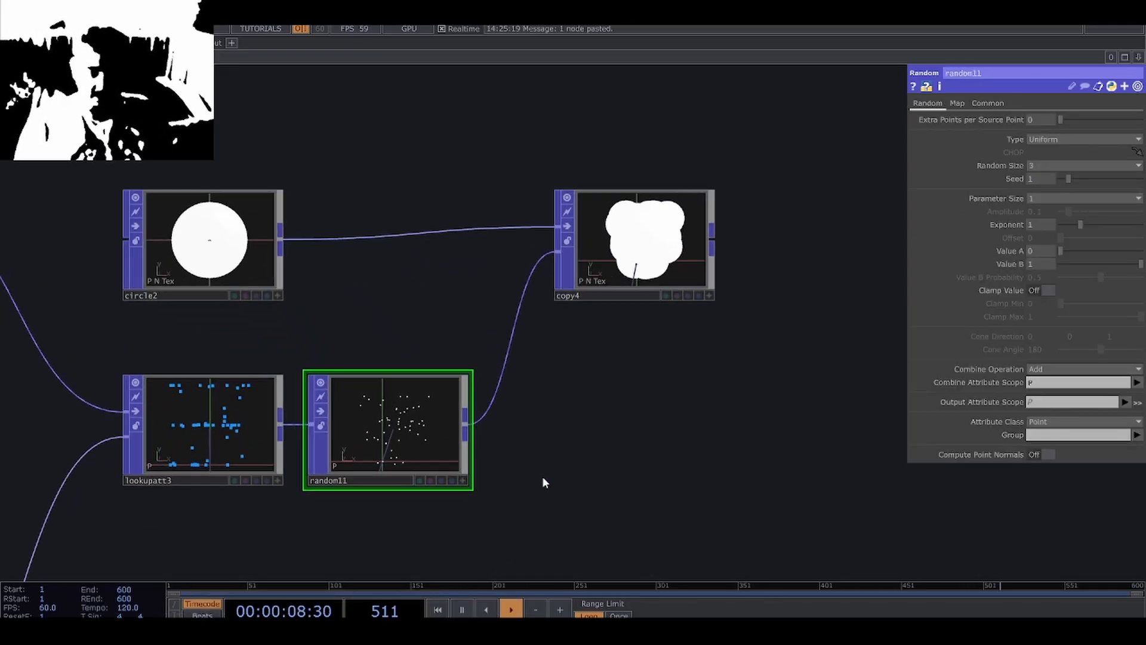
Set the Random POP's combine operation to Set and its output attribute scope to scale.
{"action": "scroll", "coordinate": [442, 478], "scroll_direction": "up", "scroll_amount": 4}
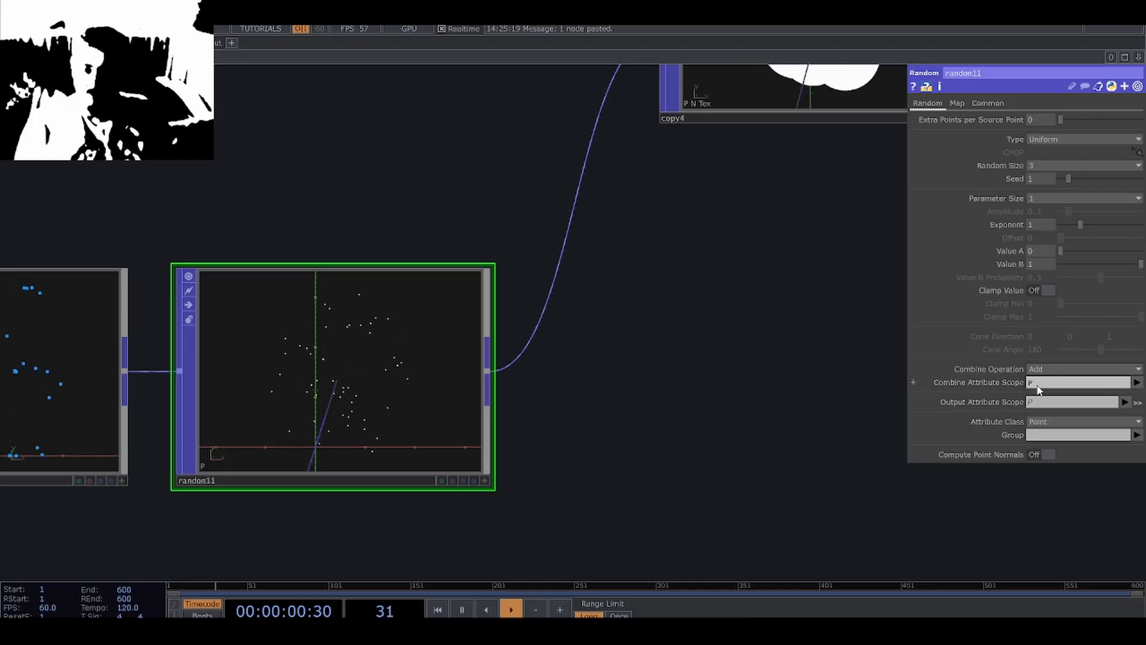
{"action": "left_click", "coordinate": [1041, 370]}
{"action": "left_click", "coordinate": [1046, 385]}
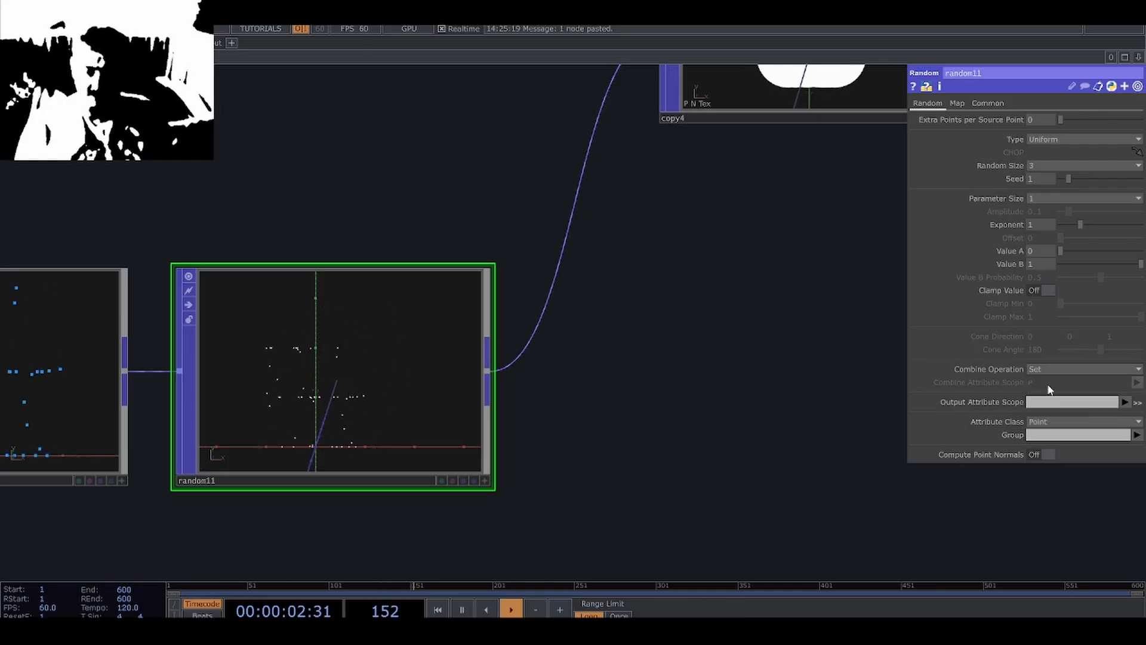
{"action": "left_click", "coordinate": [1045, 403]}
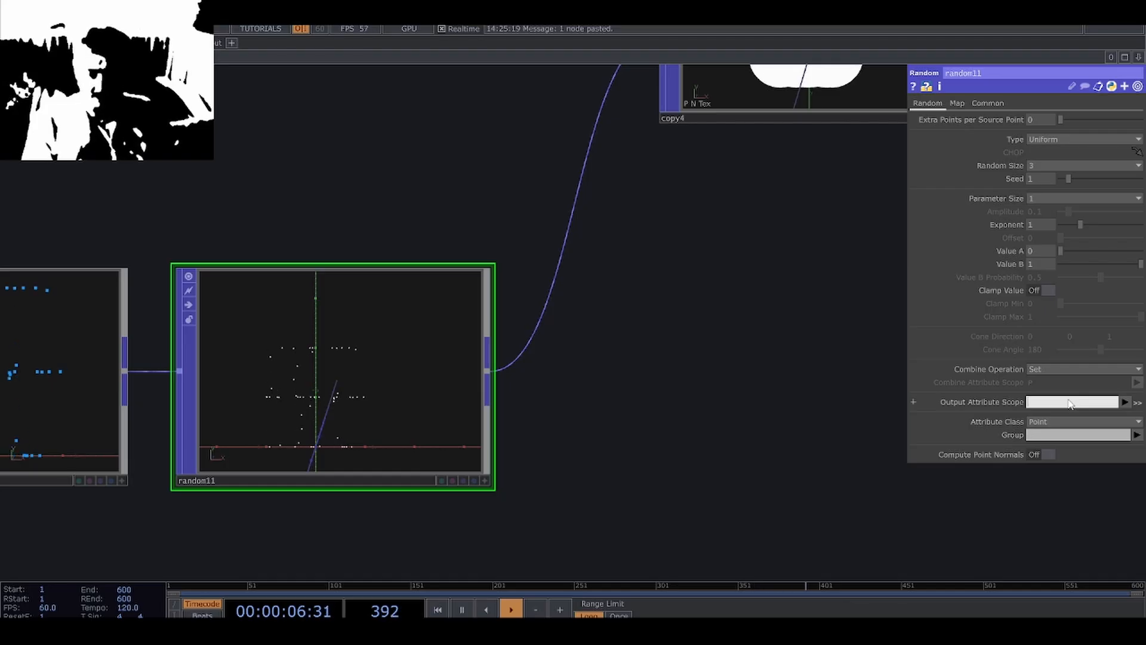
{"action": "key", "text": "Return"}
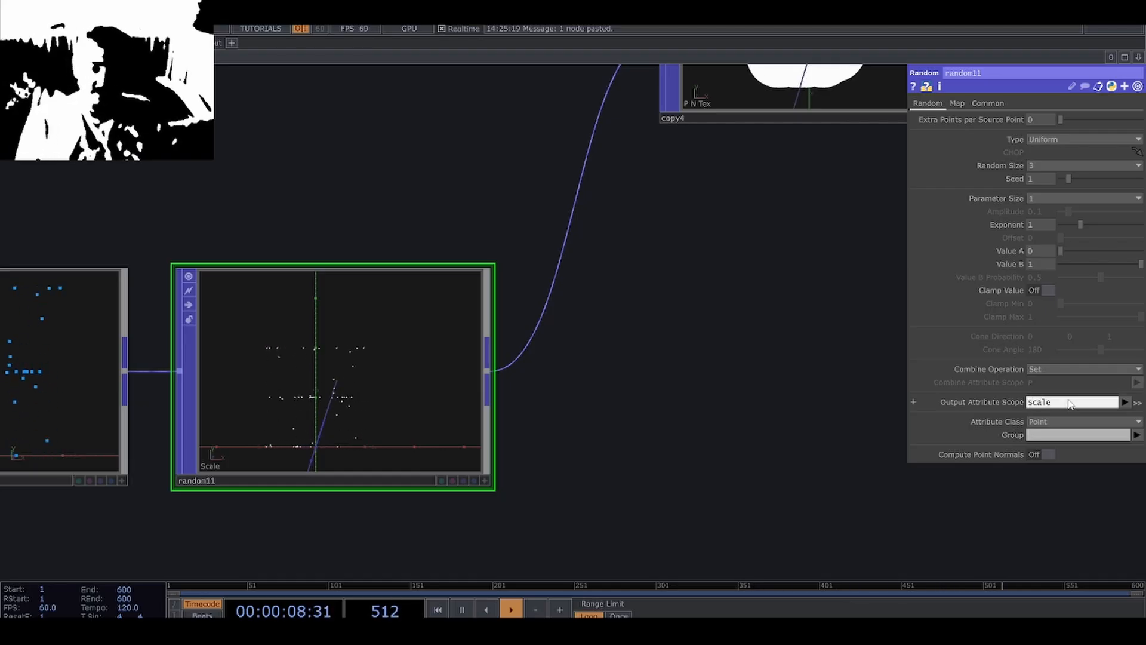
Set the Random POP's Value B to .1 and check its point attributes.
{"action": "left_click_drag", "start_coordinate": [720, 333], "coordinate": [699, 396]}
{"action": "left_click_drag", "start_coordinate": [761, 418], "coordinate": [625, 451]}
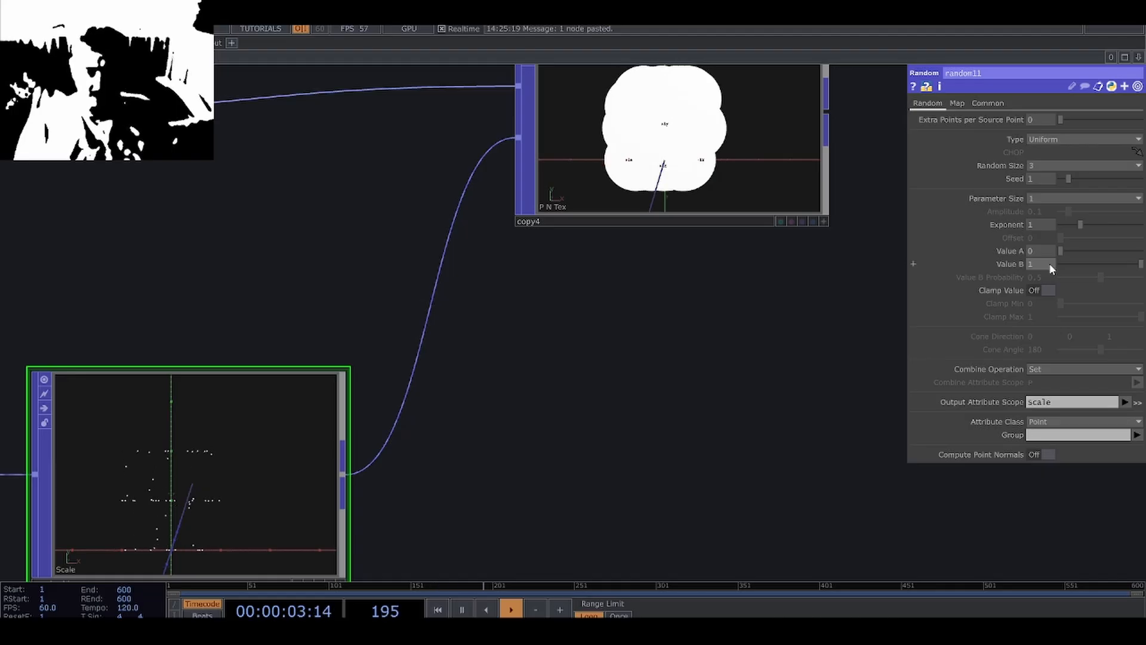
{"action": "middle_click", "coordinate": [1050, 264]}
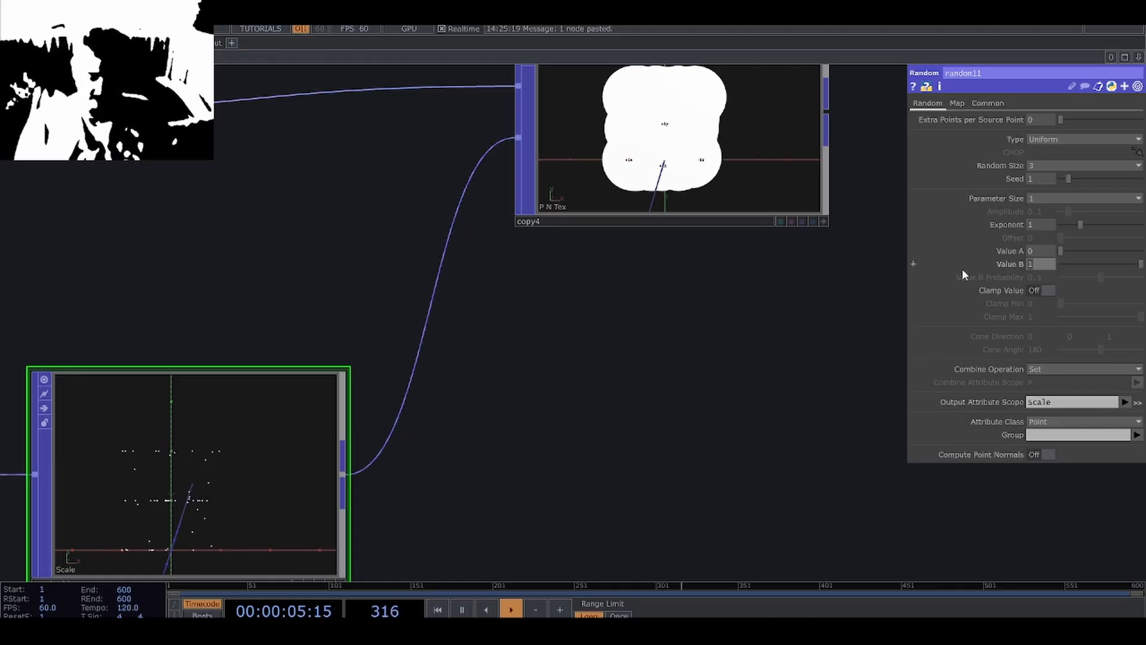
{"action": "type", "text": ".1"}
{"action": "key", "text": "Return"}
{"action": "scroll", "coordinate": [621, 416], "scroll_direction": "down", "scroll_amount": 1}
{"action": "scroll", "coordinate": [621, 416], "scroll_direction": "down", "scroll_amount": 2}
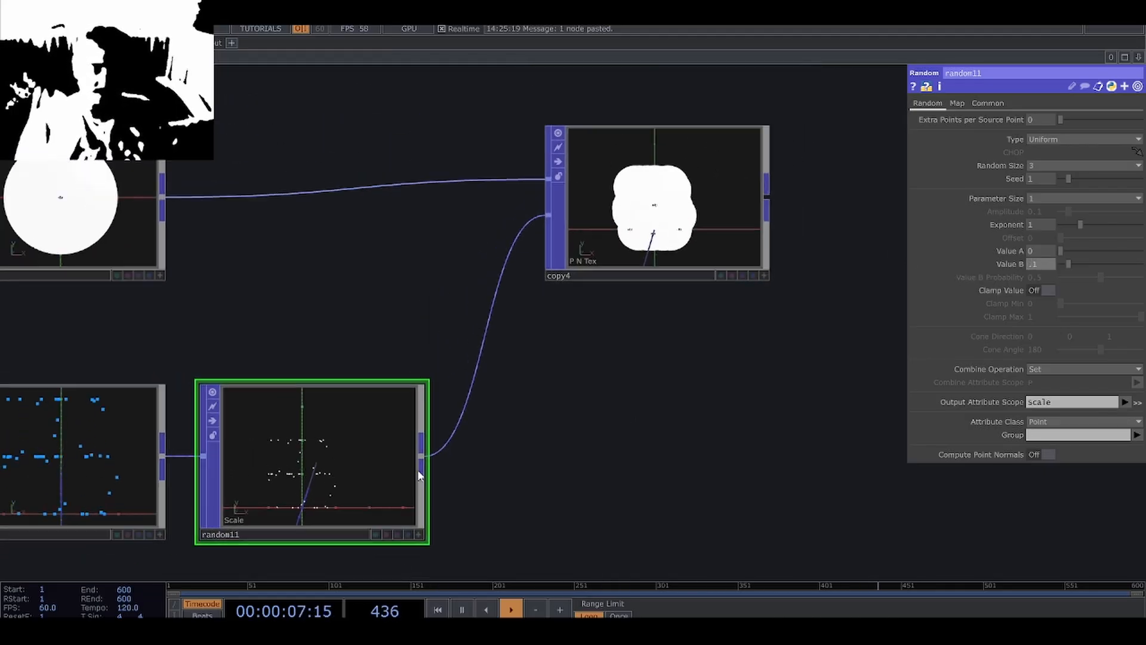
{"action": "middle_click", "coordinate": [422, 473]}
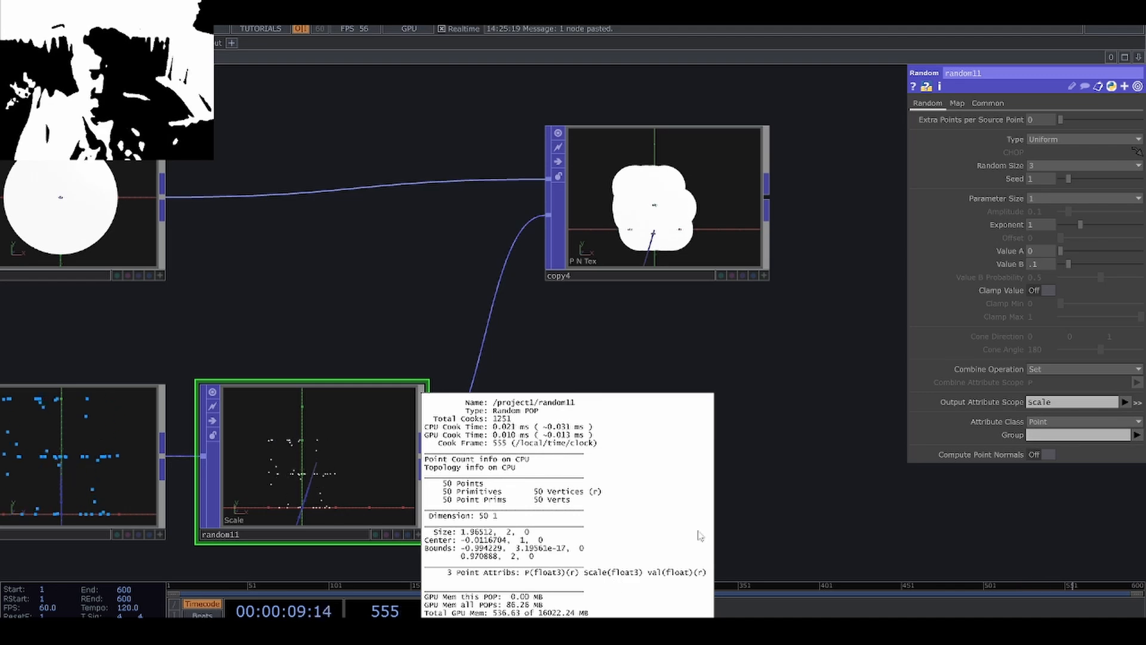
Enable Template Scale on the Copy POP using the scale attribute and examine the resulting circle copies up close.
{"action": "left_click_drag", "start_coordinate": [676, 245], "coordinate": [633, 245]}
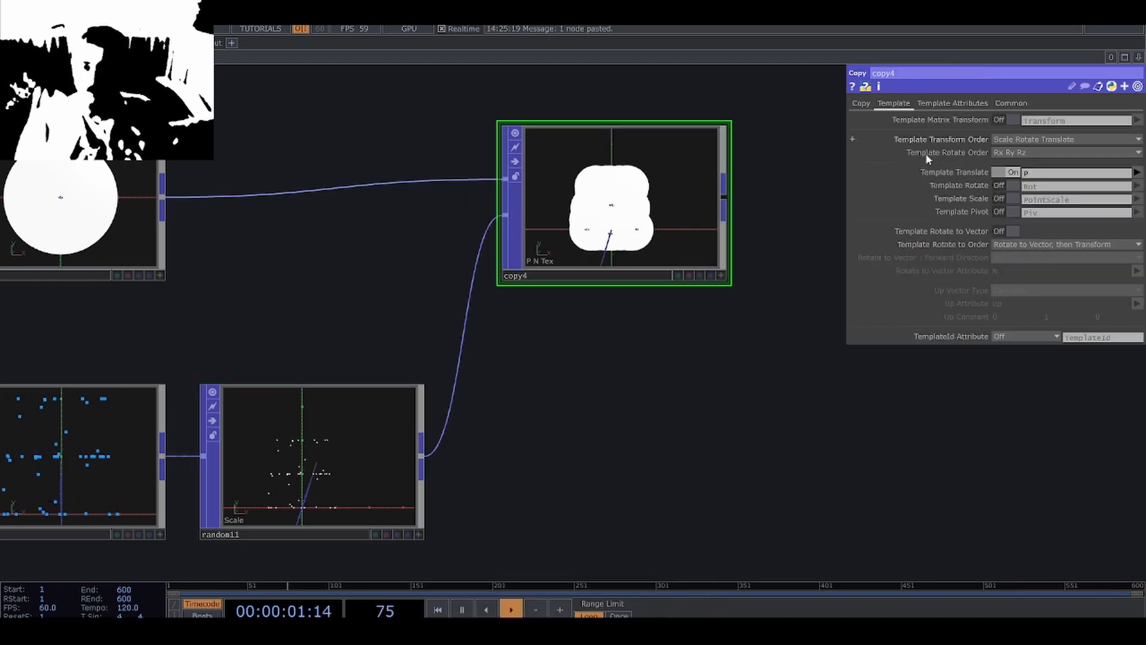
{"action": "left_click", "coordinate": [999, 201]}
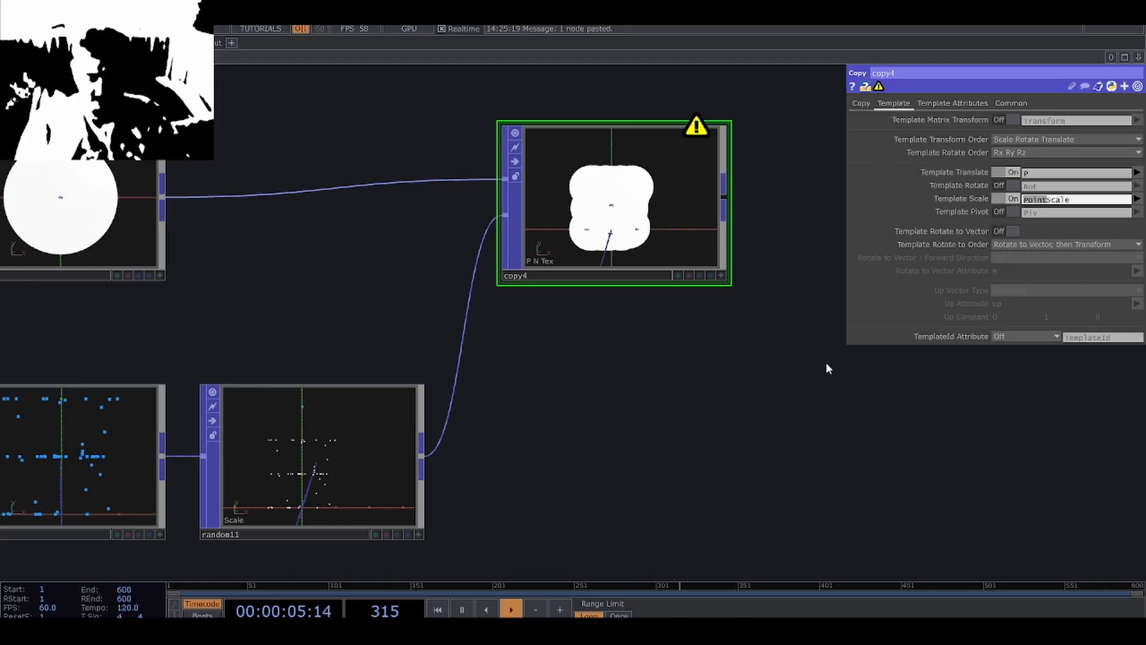
{"action": "key", "text": "BackSpace"}
{"action": "key", "text": "Return"}
{"action": "scroll", "coordinate": [621, 199], "scroll_direction": "up", "scroll_amount": 5}
{"action": "scroll", "coordinate": [584, 222], "scroll_direction": "up", "scroll_amount": 3}
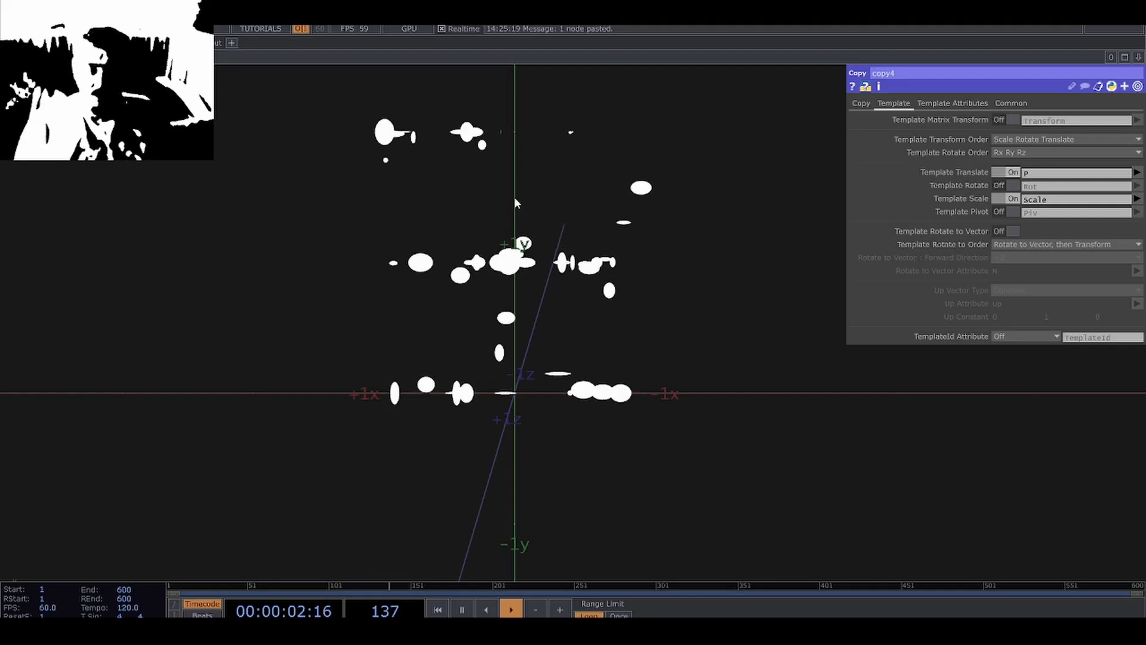
{"action": "scroll", "coordinate": [451, 301], "scroll_direction": "up", "scroll_amount": 5}
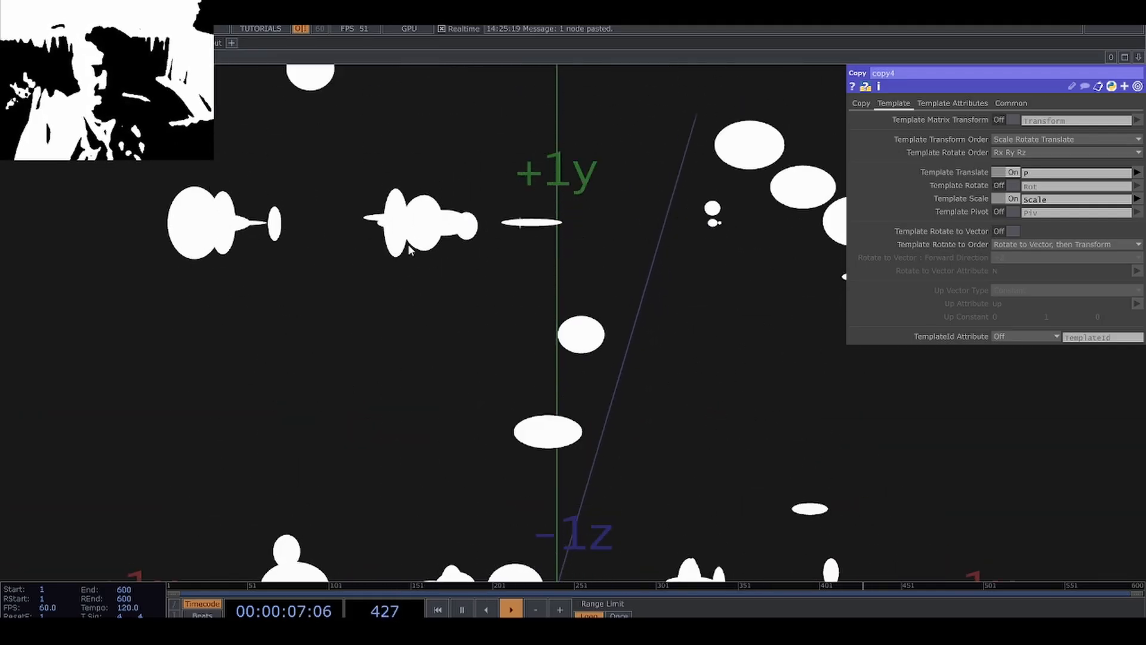
Set the Random Size of the Random POP that drives scale to 1 and examine the resulting circle copies.
{"action": "scroll", "coordinate": [636, 243], "scroll_direction": "down", "scroll_amount": 10}
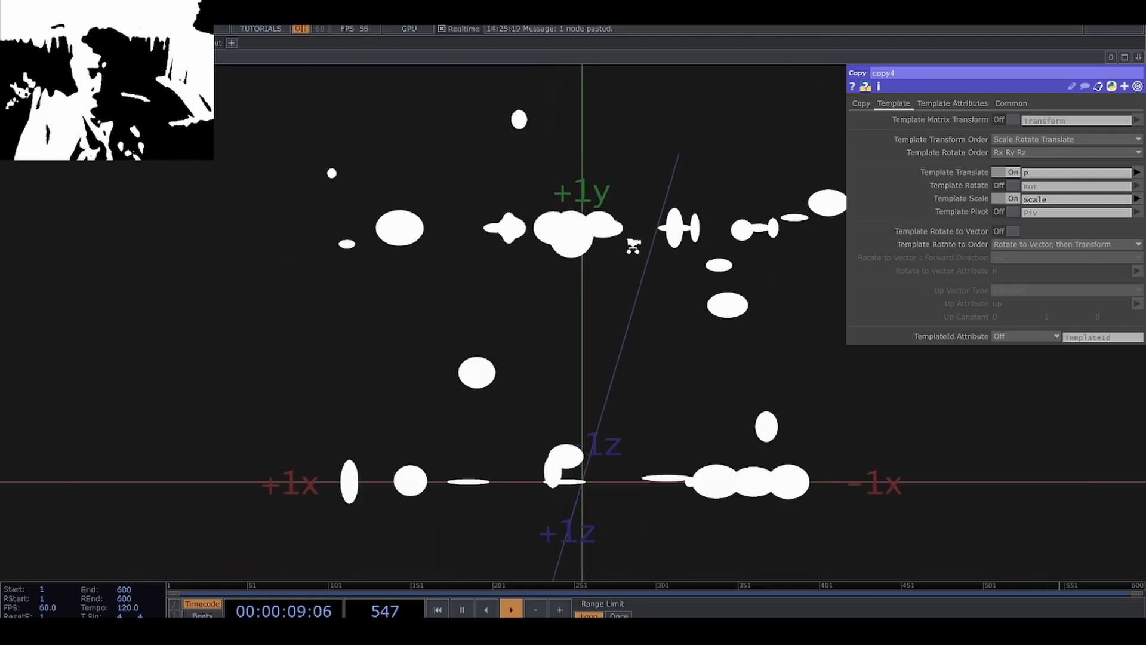
{"action": "left_click_drag", "start_coordinate": [382, 529], "coordinate": [536, 384]}
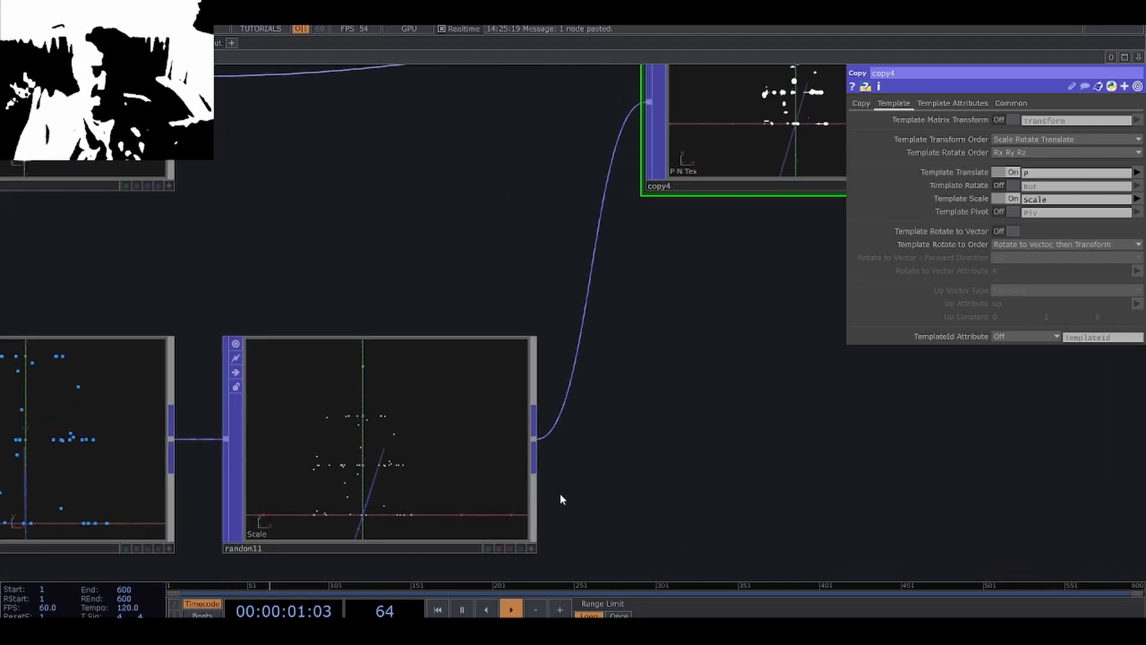
{"action": "left_click", "coordinate": [457, 481]}
{"action": "middle_click", "coordinate": [486, 498]}
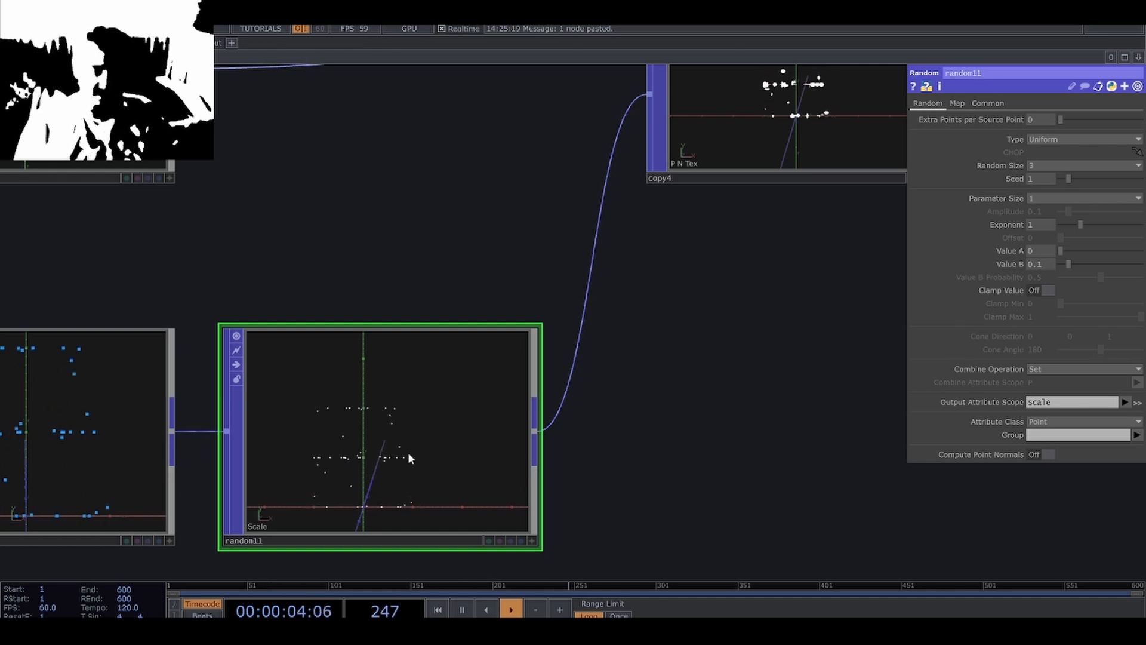
{"action": "left_click", "coordinate": [1040, 168]}
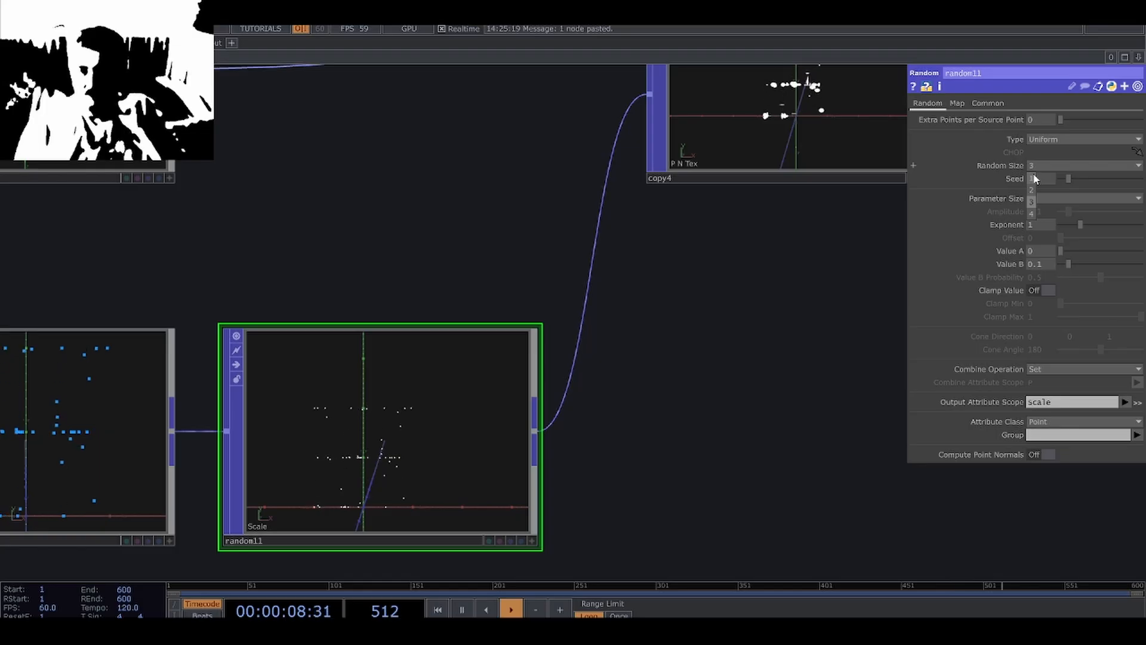
{"action": "scroll", "coordinate": [603, 317], "scroll_direction": "up", "scroll_amount": 10}
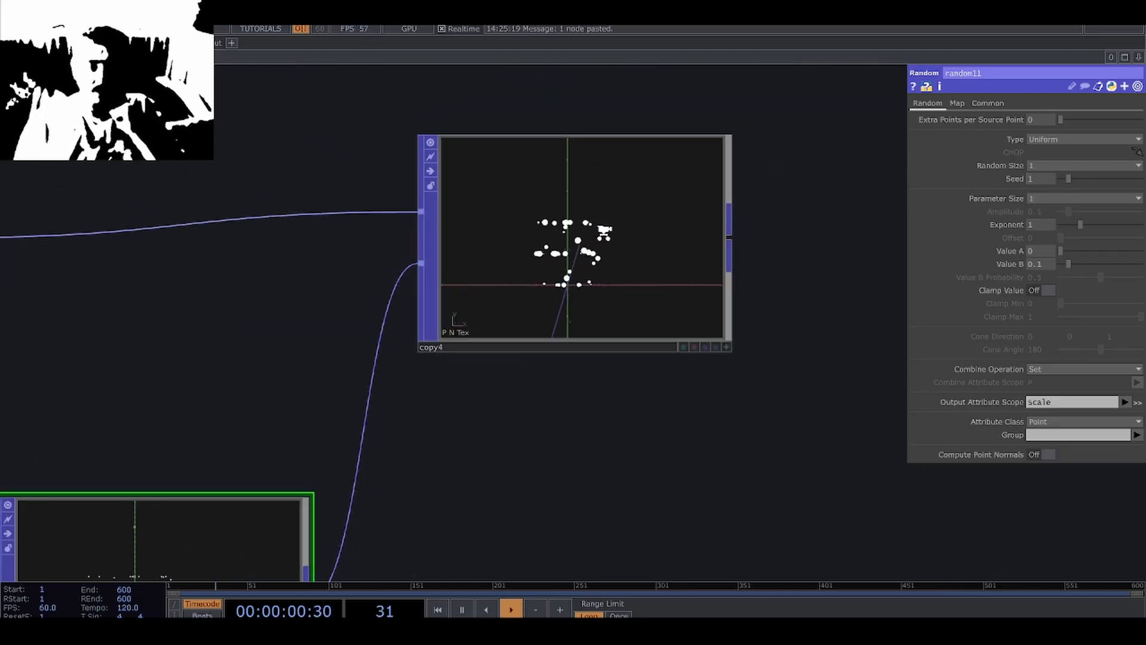
{"action": "scroll", "coordinate": [399, 403], "scroll_direction": "up", "scroll_amount": 5}
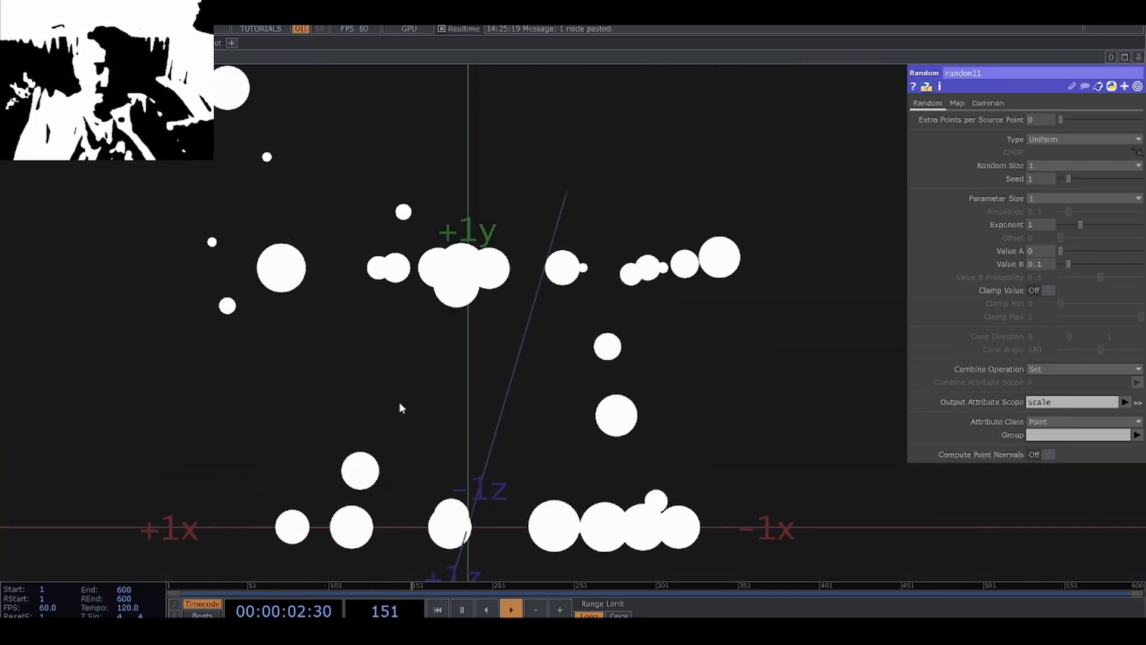
{"action": "scroll", "coordinate": [409, 396], "scroll_direction": "down", "scroll_amount": 3}
{"action": "scroll", "coordinate": [410, 395], "scroll_direction": "down", "scroll_amount": 2}
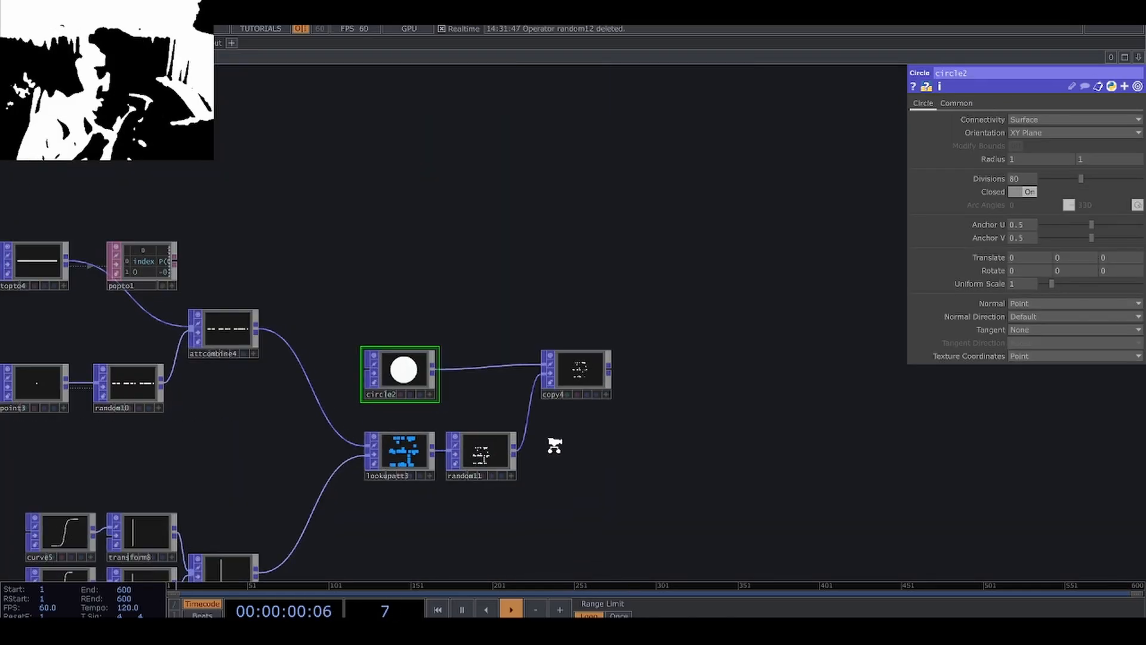
{"action": "scroll", "coordinate": [551, 446], "scroll_direction": "up", "scroll_amount": 5}
{"action": "scroll", "coordinate": [646, 244], "scroll_direction": "up", "scroll_amount": 5}
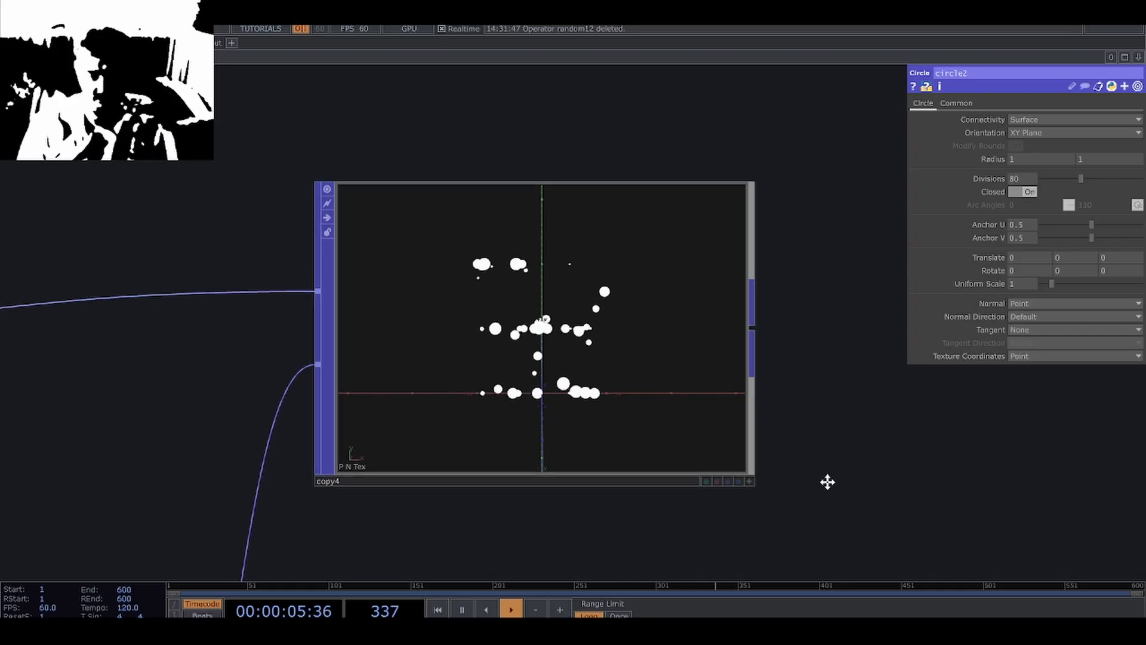
Insert a second Random POP between the scale Random POP and the Copy POP, and space out the nodes.
{"action": "scroll", "coordinate": [523, 270], "scroll_direction": "up", "scroll_amount": 5}
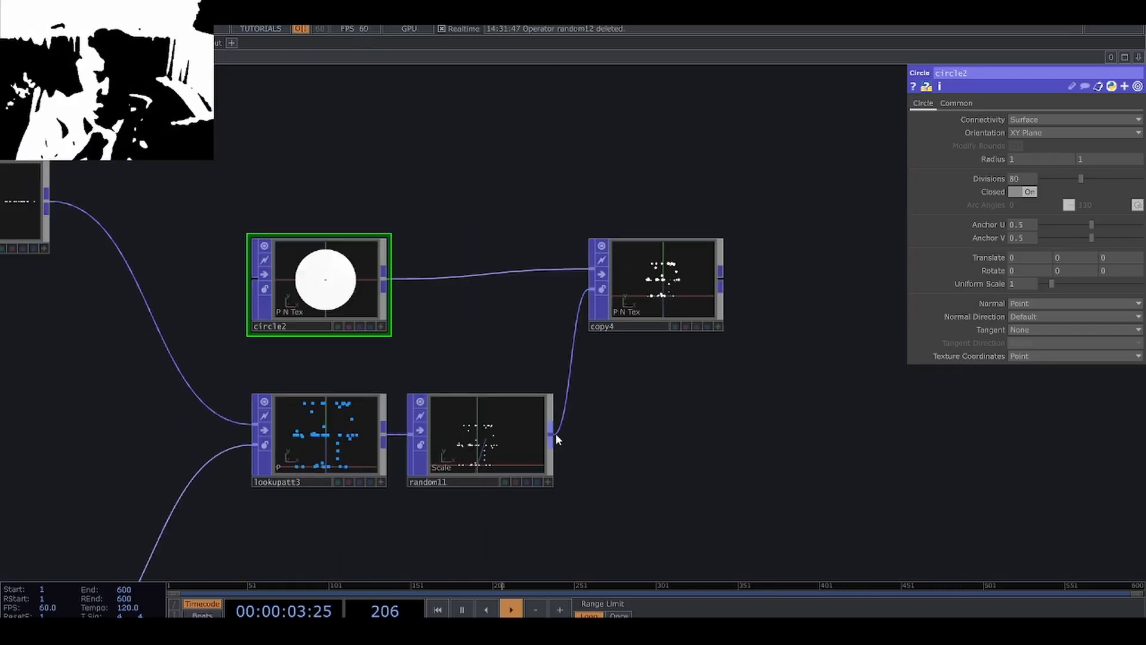
{"action": "right_click", "coordinate": [556, 434]}
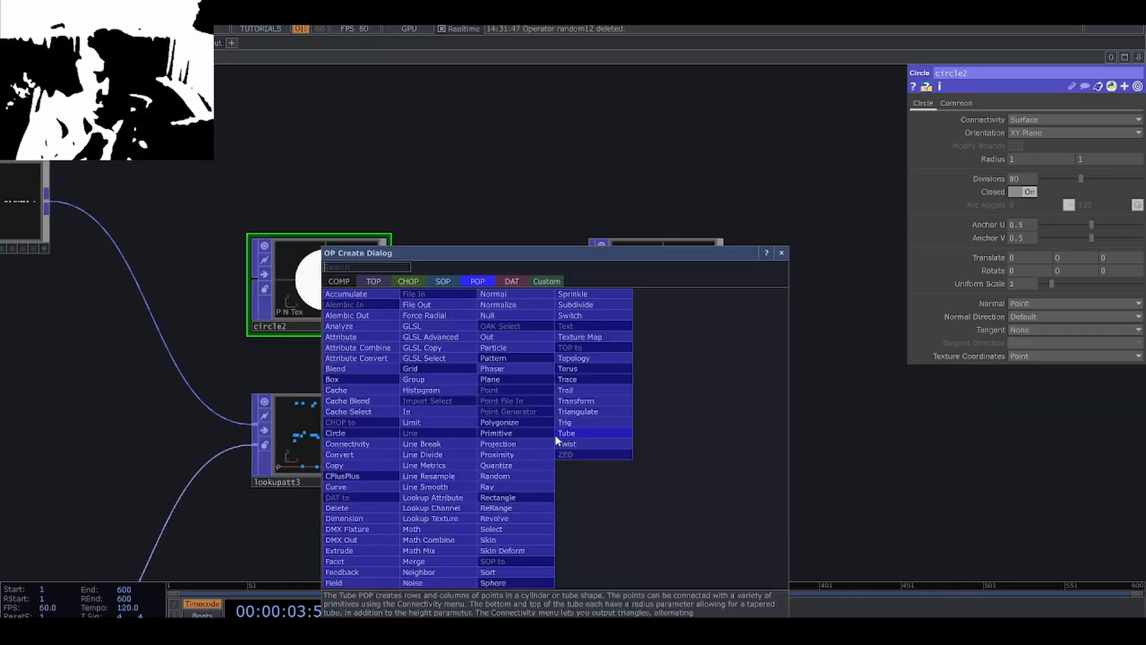
{"action": "left_click", "coordinate": [543, 475]}
{"action": "left_click", "coordinate": [621, 444]}
{"action": "left_click_drag", "start_coordinate": [650, 365], "coordinate": [537, 372]}
{"action": "left_click_drag", "start_coordinate": [523, 314], "coordinate": [601, 315]}
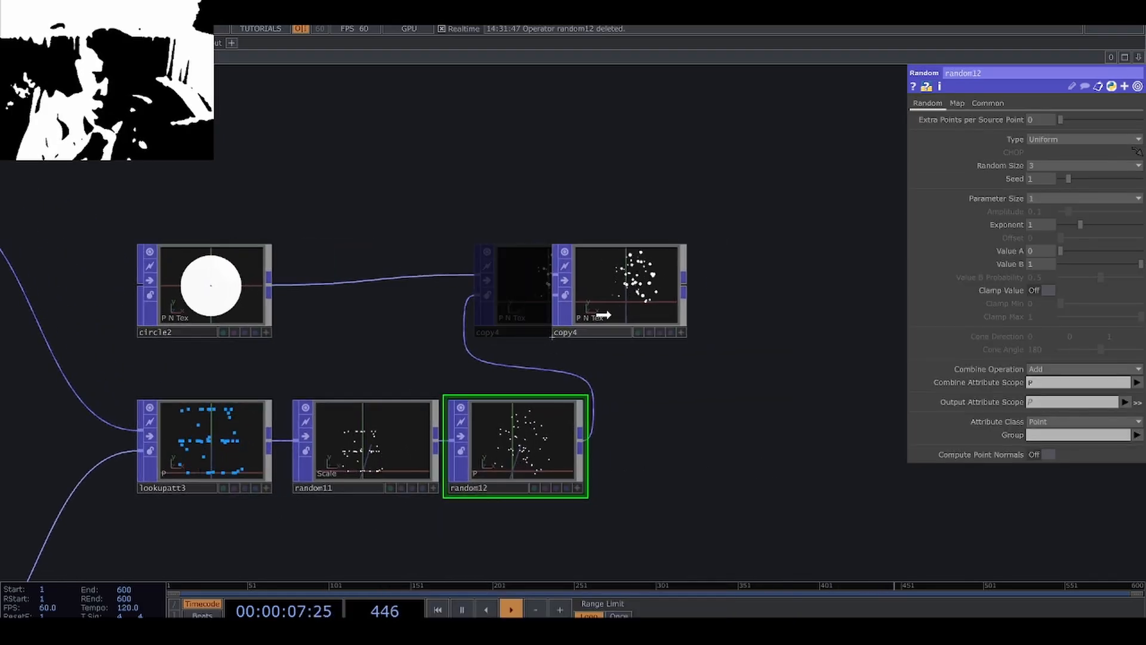
{"action": "left_click_drag", "start_coordinate": [538, 457], "coordinate": [566, 457]}
Set the new Random POP's Combine Attribute Scope to P(1), with Add as the combine operation.
{"action": "scroll", "coordinate": [567, 456], "scroll_direction": "up", "scroll_amount": 3}
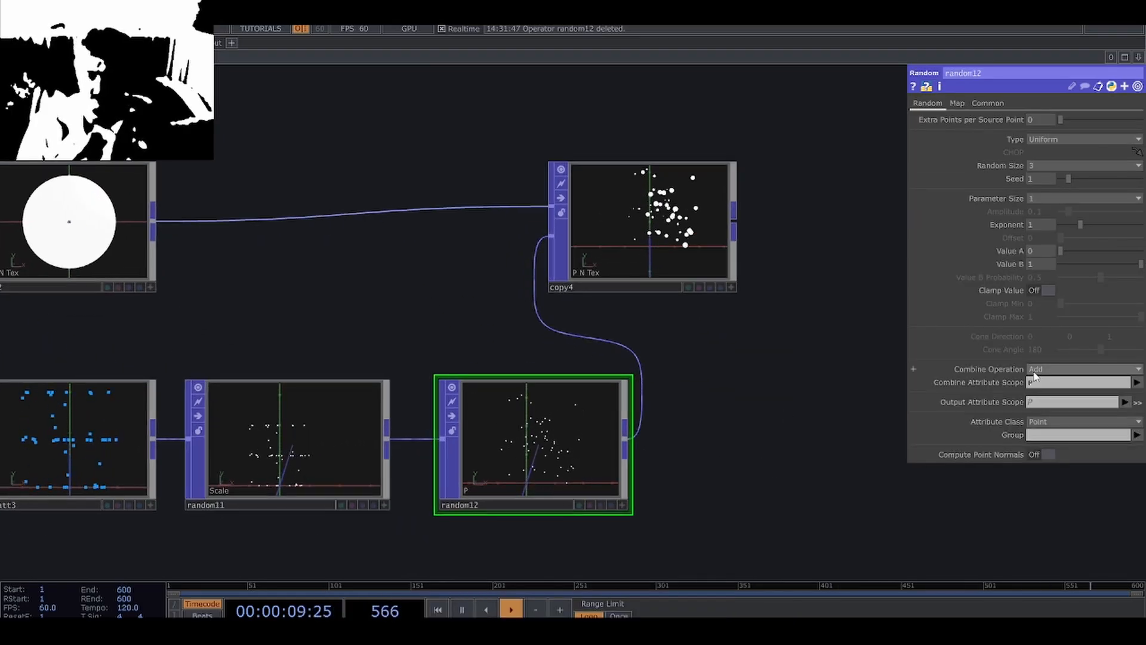
{"action": "left_click", "coordinate": [1054, 388]}
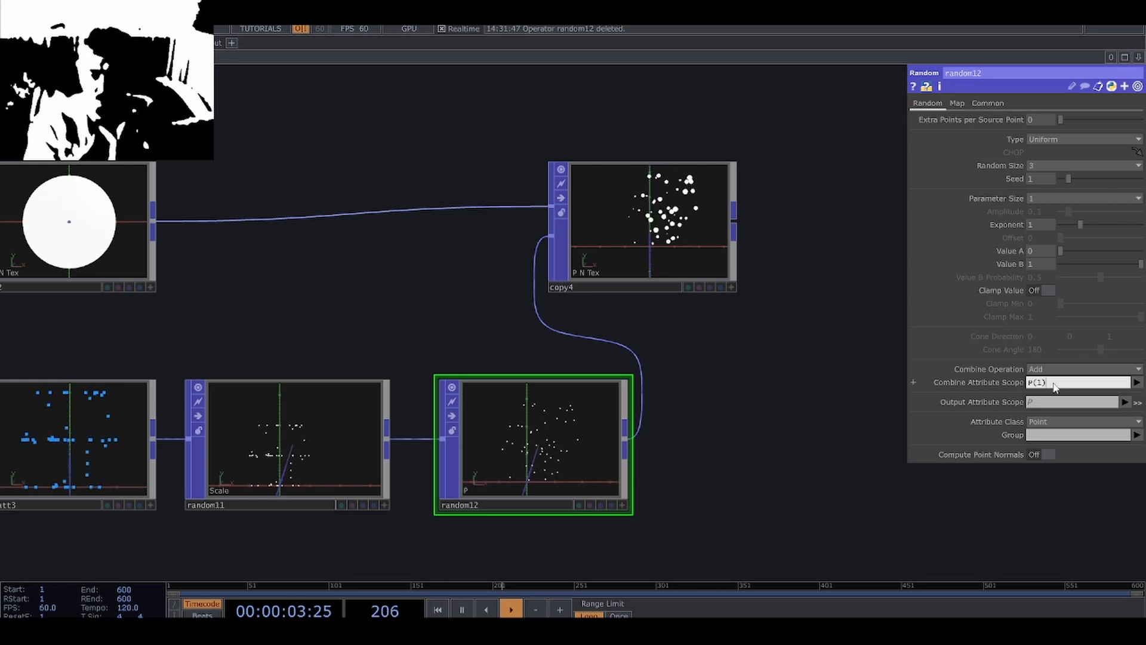
{"action": "key", "text": "Return"}
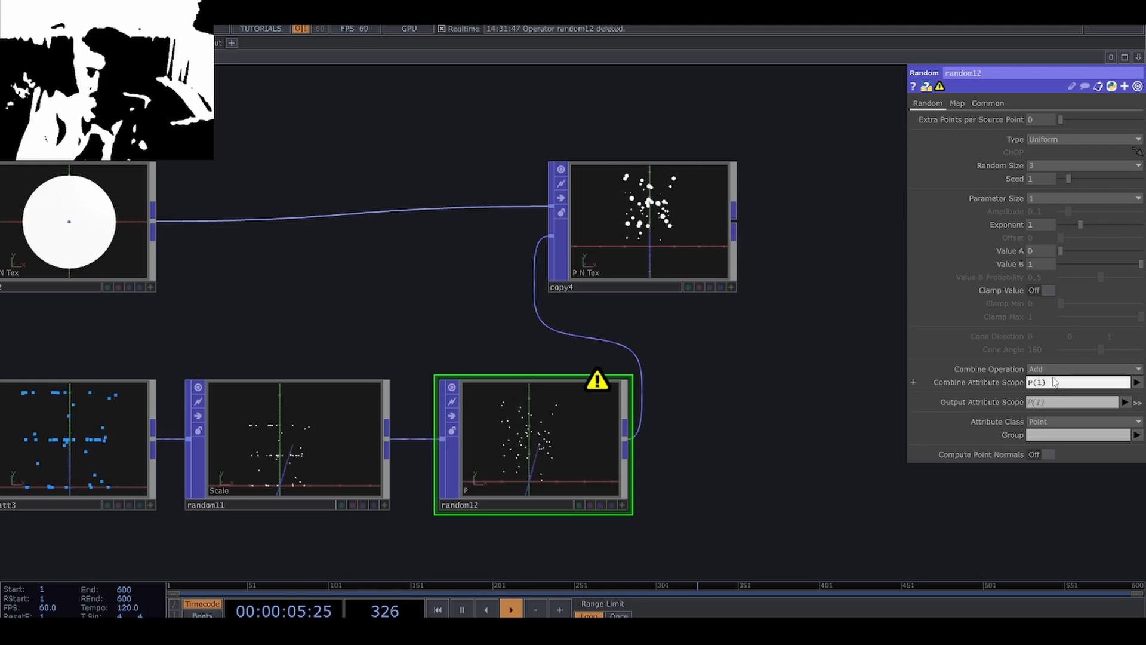
{"action": "left_click", "coordinate": [1049, 370]}
{"action": "left_click", "coordinate": [1044, 391]}
Set the position Random POP's Value B to 0.1 and Value A to -0.1, and examine its scattered points.
{"action": "scroll", "coordinate": [653, 461], "scroll_direction": "up", "scroll_amount": 4}
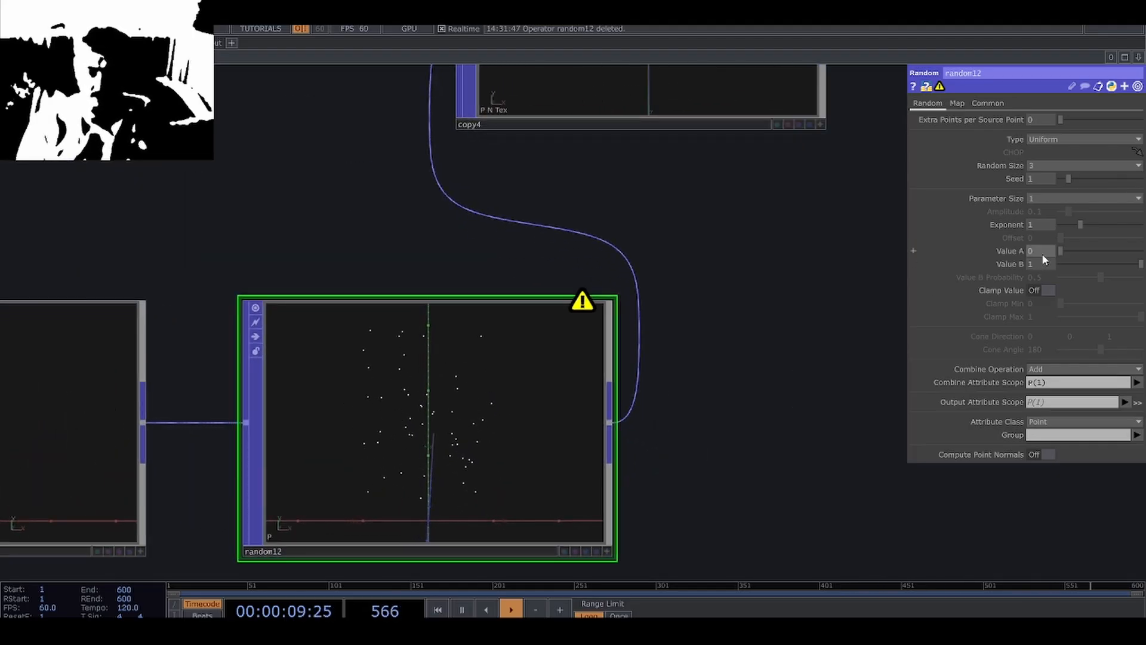
{"action": "middle_click_drag", "start_coordinate": [1040, 265], "coordinate": [1026, 246]}
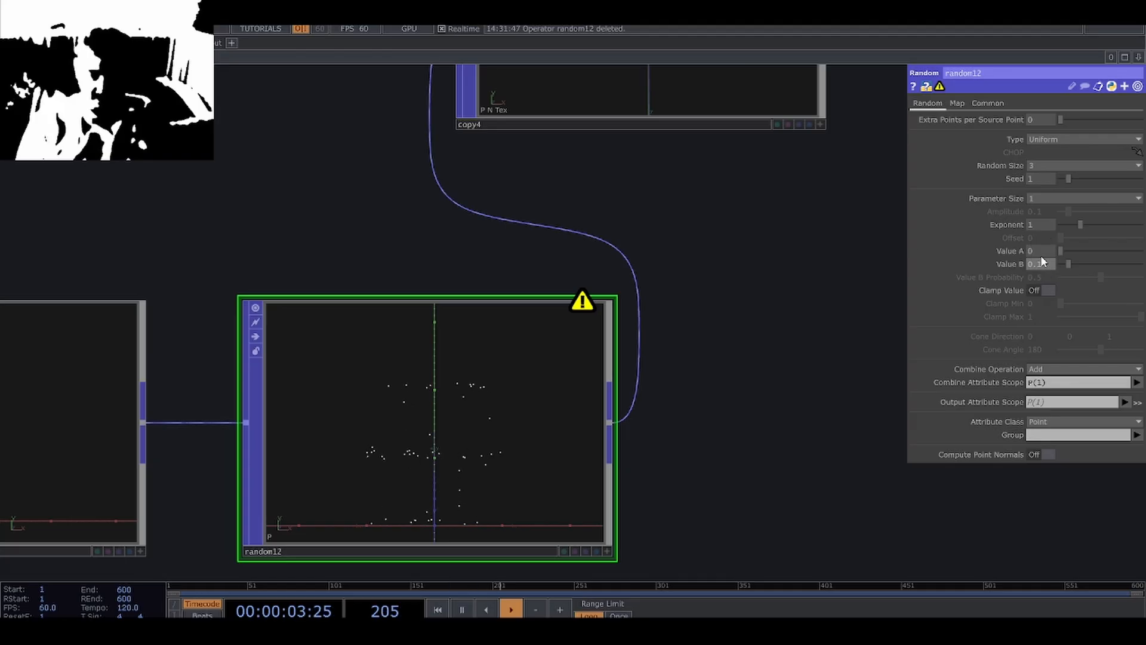
{"action": "middle_click_drag", "start_coordinate": [1040, 252], "coordinate": [1033, 252]}
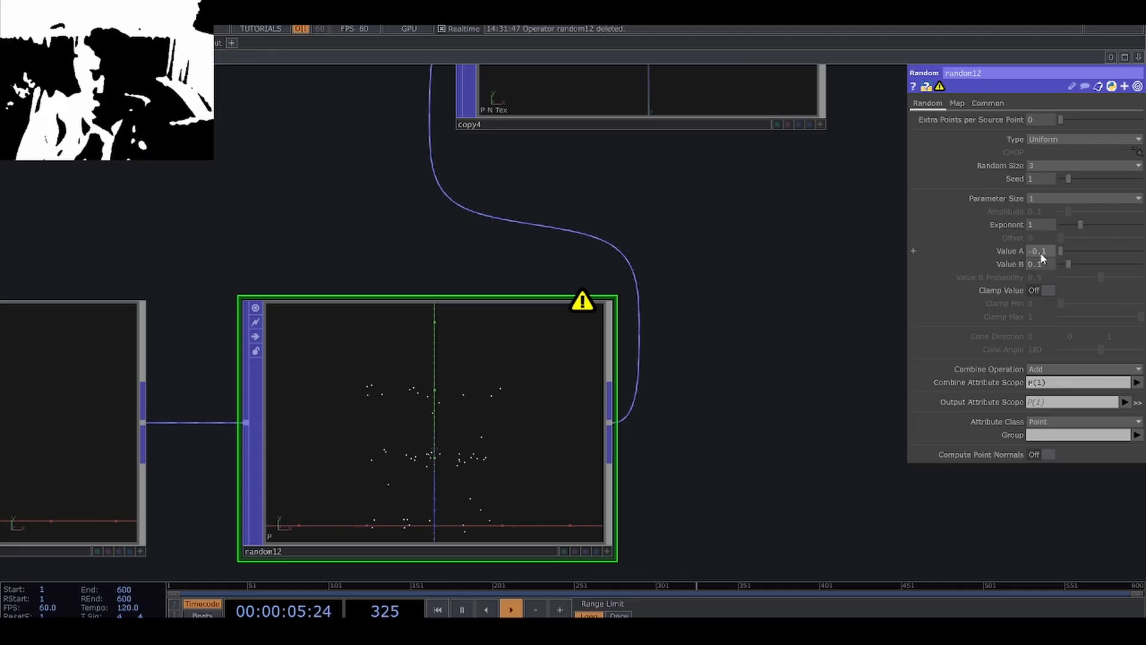
{"action": "scroll", "coordinate": [436, 458], "scroll_direction": "up", "scroll_amount": 5}
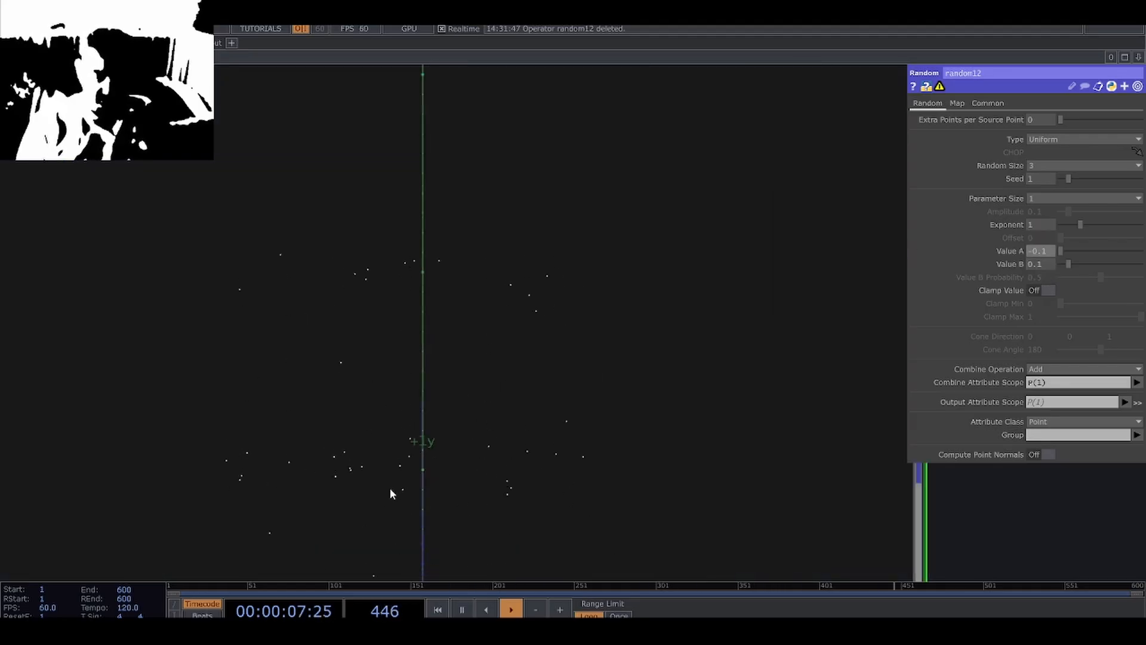
{"action": "scroll", "coordinate": [389, 488], "scroll_direction": "down", "scroll_amount": 5}
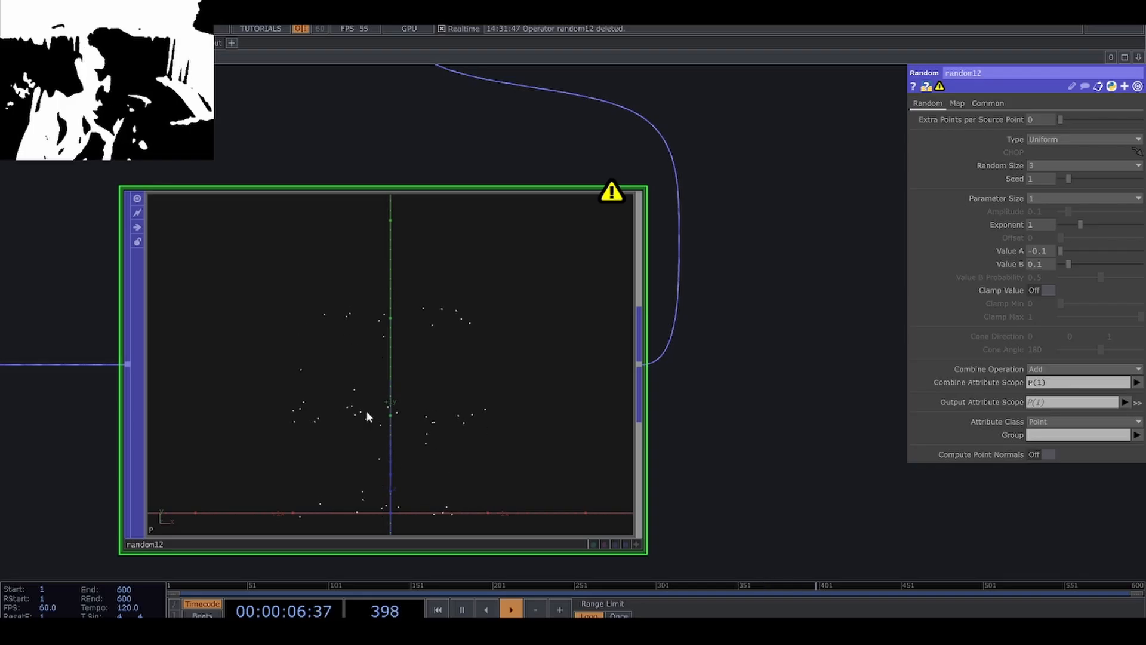
{"action": "scroll", "coordinate": [366, 411], "scroll_direction": "down", "scroll_amount": 4}
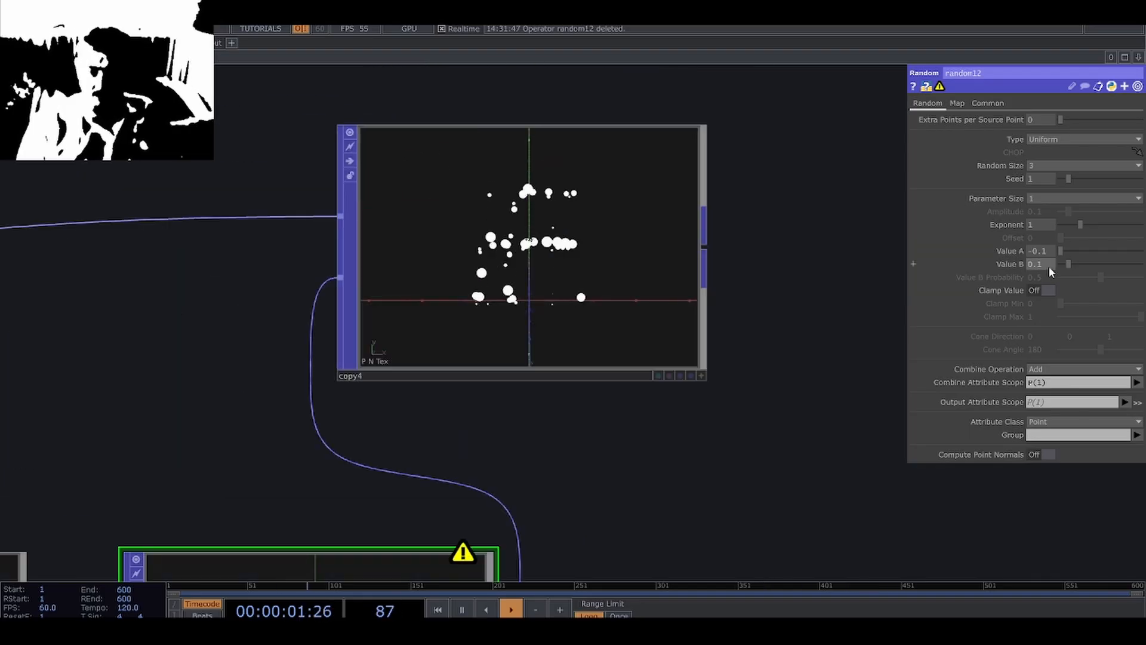
Set the position Random POP's Value B to 0.3 and Value A to -0.3, and check the circle copies.
{"action": "middle_click_drag", "start_coordinate": [1048, 266], "coordinate": [1059, 263]}
{"action": "mouse_move", "coordinate": [1041, 251]}
{"action": "middle_mouse_down"}
{"action": "mouse_move", "coordinate": [1027, 251]}
{"action": "mouse_move", "coordinate": [1052, 266]}
{"action": "mouse_move", "coordinate": [1029, 253]}
{"action": "middle_mouse_up"}
{"action": "scroll", "coordinate": [578, 234], "scroll_direction": "up", "scroll_amount": 4}
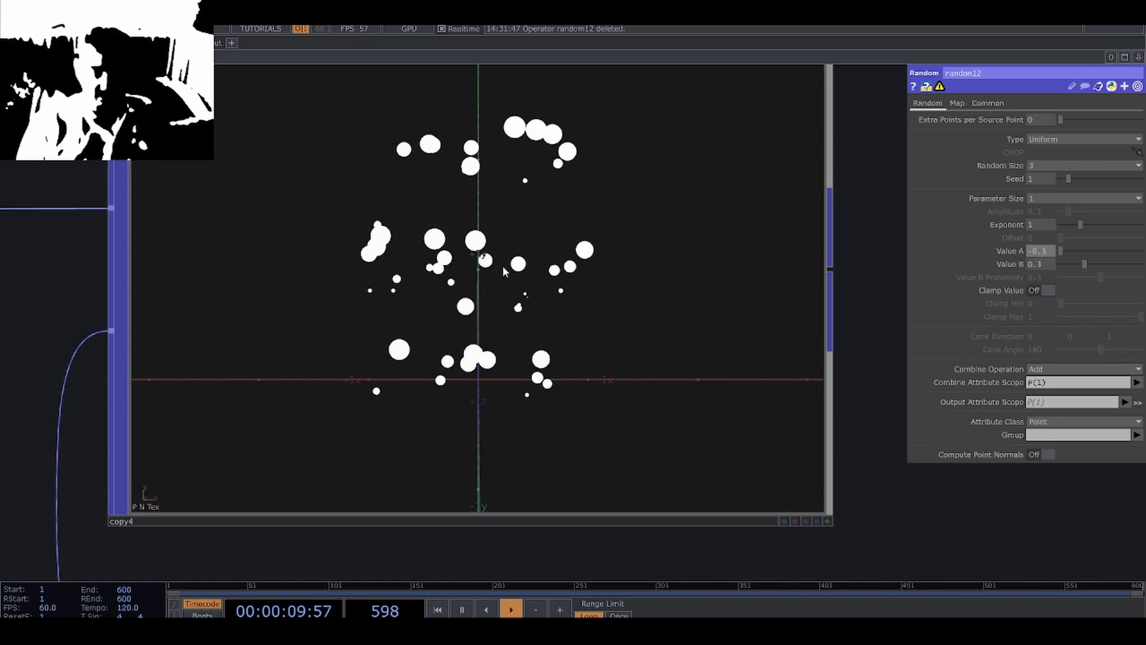
{"action": "scroll", "coordinate": [503, 266], "scroll_direction": "down", "scroll_amount": 10}
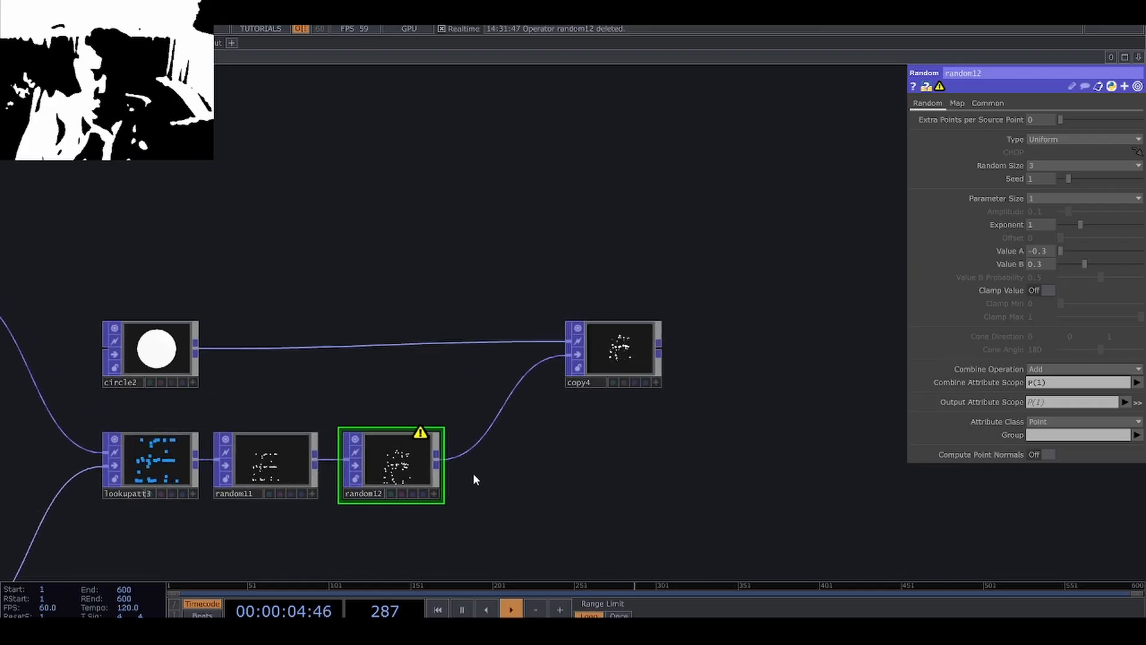
Insert a third Random POP between the position Random POP and the Copy POP.
{"action": "scroll", "coordinate": [485, 472], "scroll_direction": "up", "scroll_amount": 4}
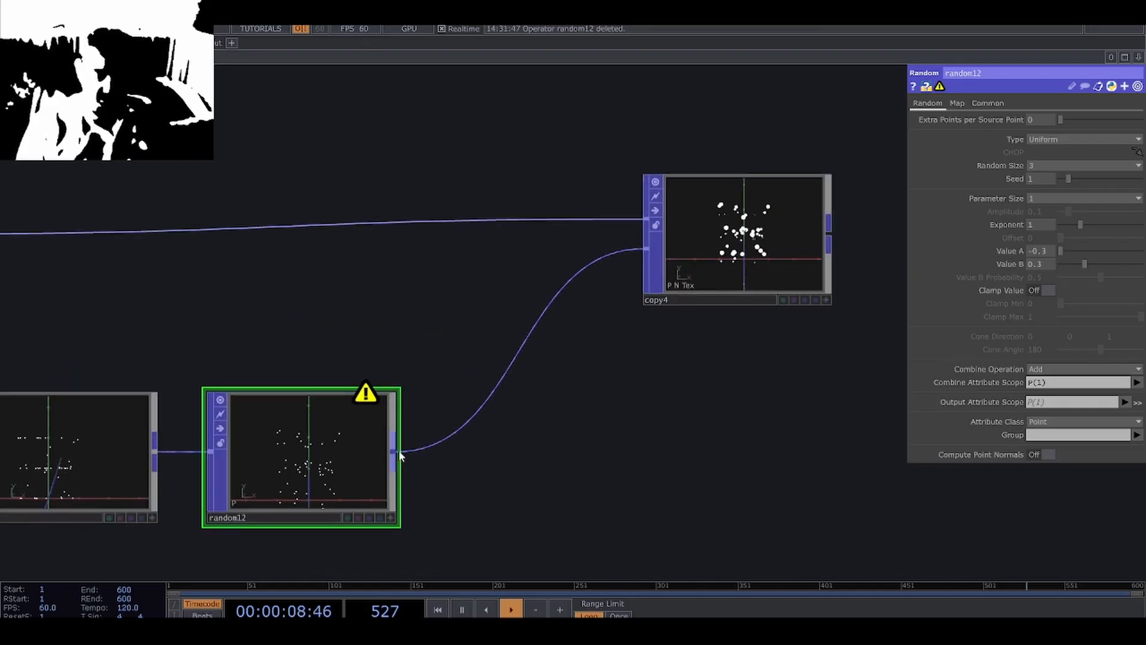
{"action": "right_click", "coordinate": [399, 452]}
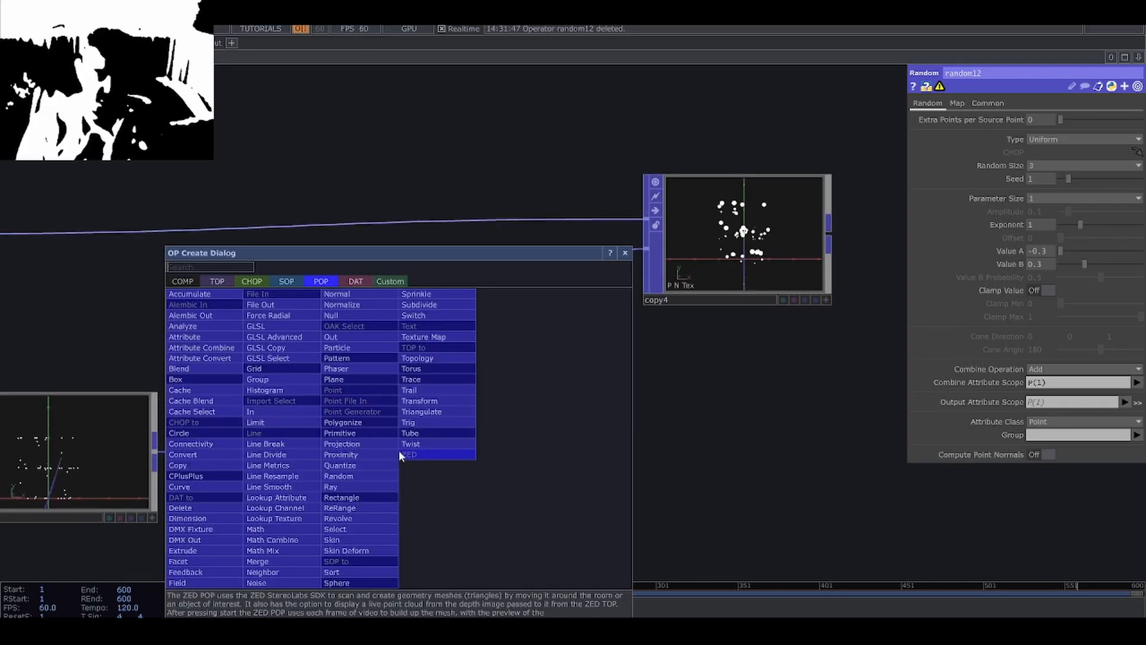
{"action": "left_click", "coordinate": [368, 476]}
{"action": "left_click", "coordinate": [549, 454]}
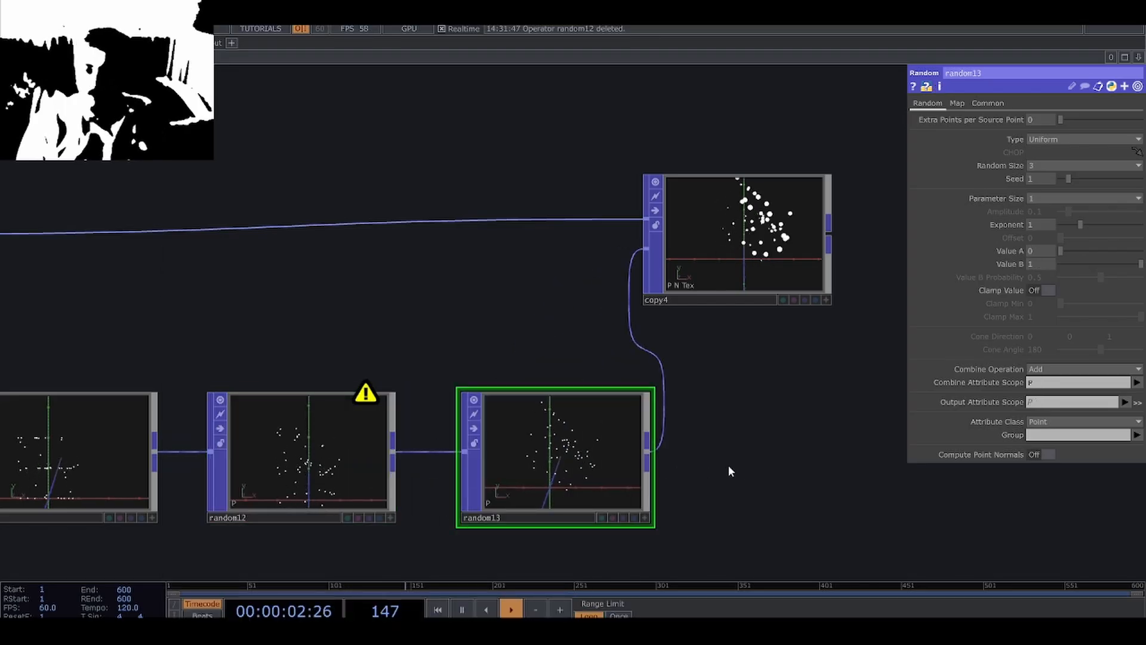
Set the third Random POP's combine operation to Set and its output attribute scope to color.r, and inspect its points.
{"action": "left_click", "coordinate": [1055, 370]}
{"action": "left_click", "coordinate": [1046, 382]}
{"action": "left_click", "coordinate": [1040, 400]}
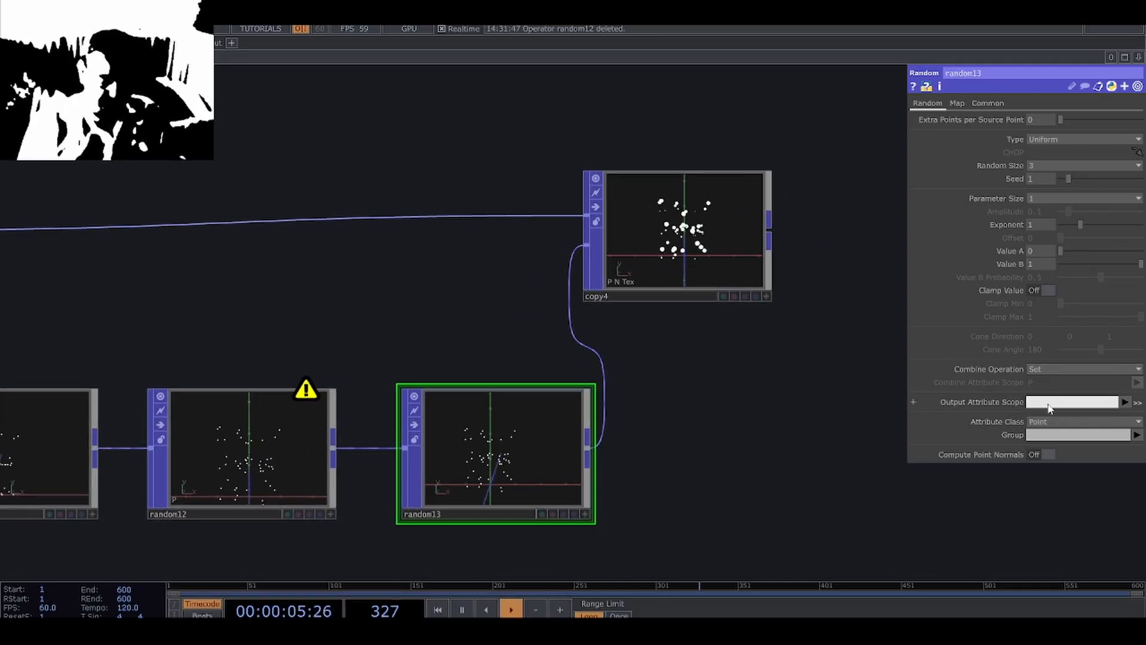
{"action": "type", "text": "color."}
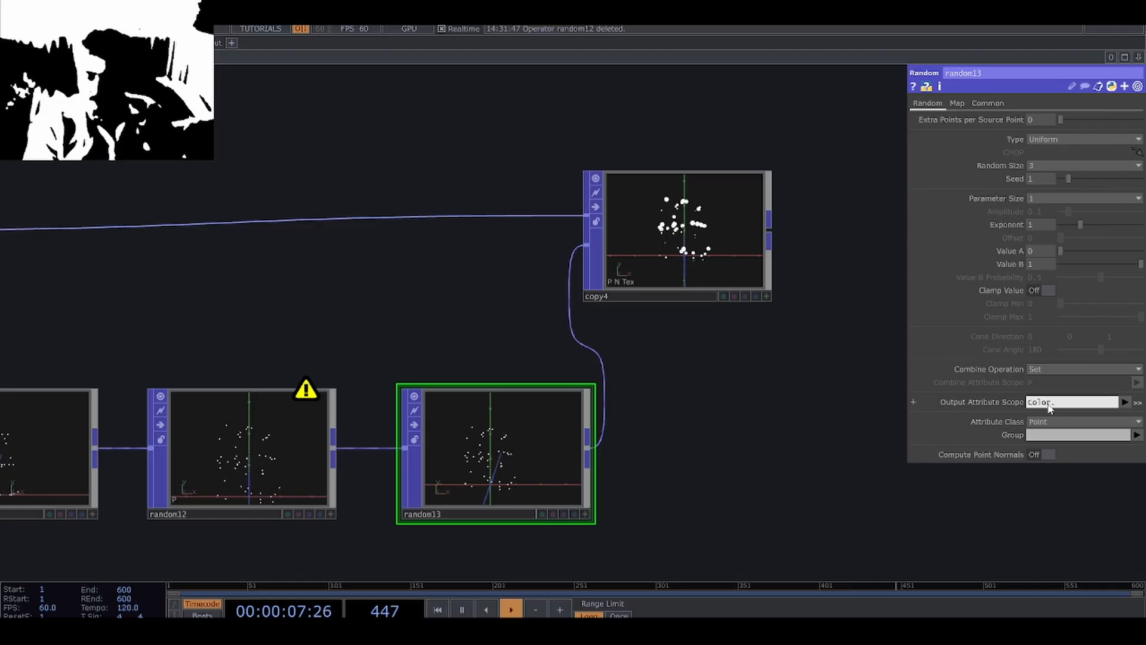
{"action": "type", "text": "r"}
{"action": "scroll", "coordinate": [474, 481], "scroll_direction": "up", "scroll_amount": 10}
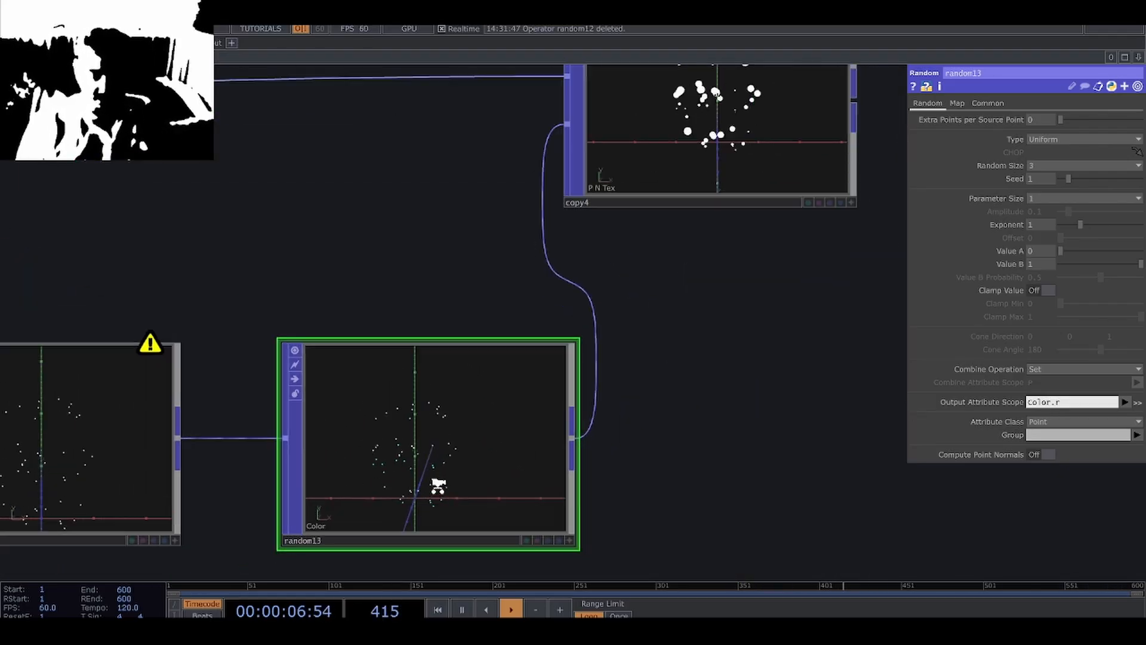
{"action": "scroll", "coordinate": [435, 481], "scroll_direction": "up", "scroll_amount": 2}
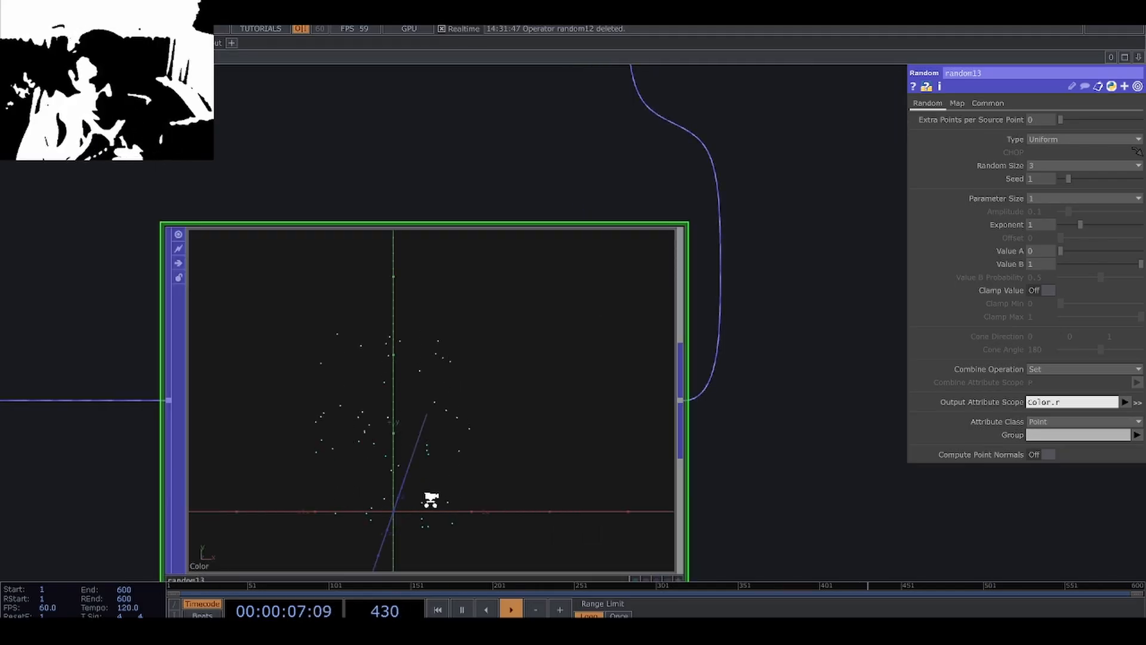
Make room before the color Random POP and insert an Attribute POP between it and the position Random POP.
{"action": "scroll", "coordinate": [429, 499], "scroll_direction": "down", "scroll_amount": 2}
{"action": "left_click_drag", "start_coordinate": [707, 465], "coordinate": [549, 377]}
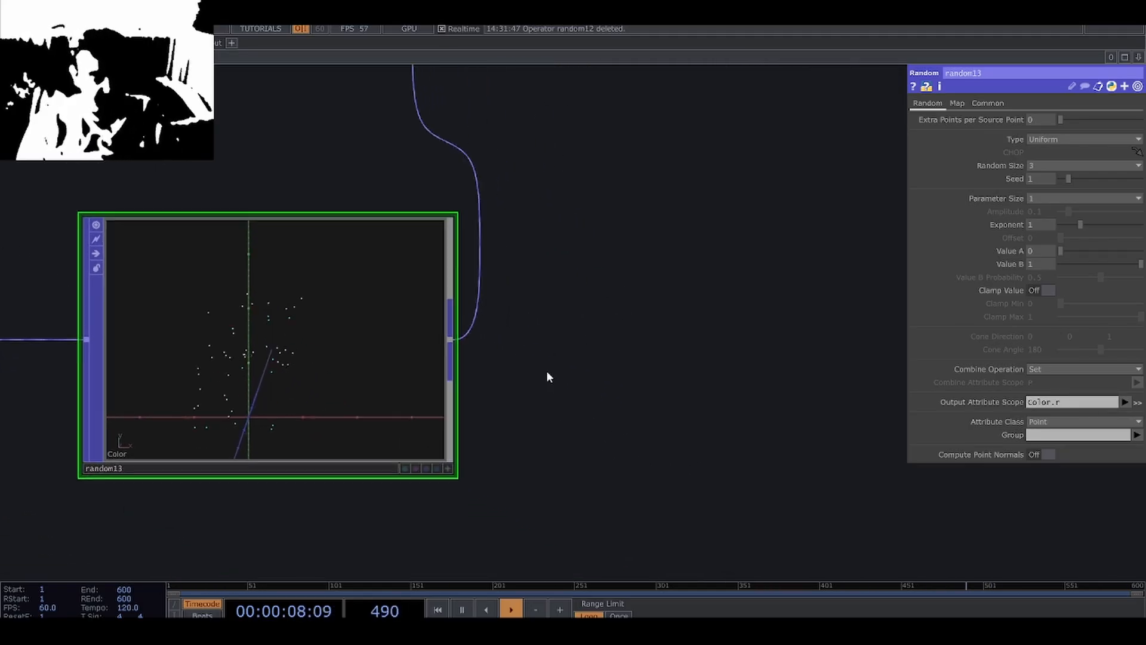
{"action": "scroll", "coordinate": [519, 388], "scroll_direction": "down", "scroll_amount": 1}
{"action": "scroll", "coordinate": [496, 405], "scroll_direction": "down", "scroll_amount": 2}
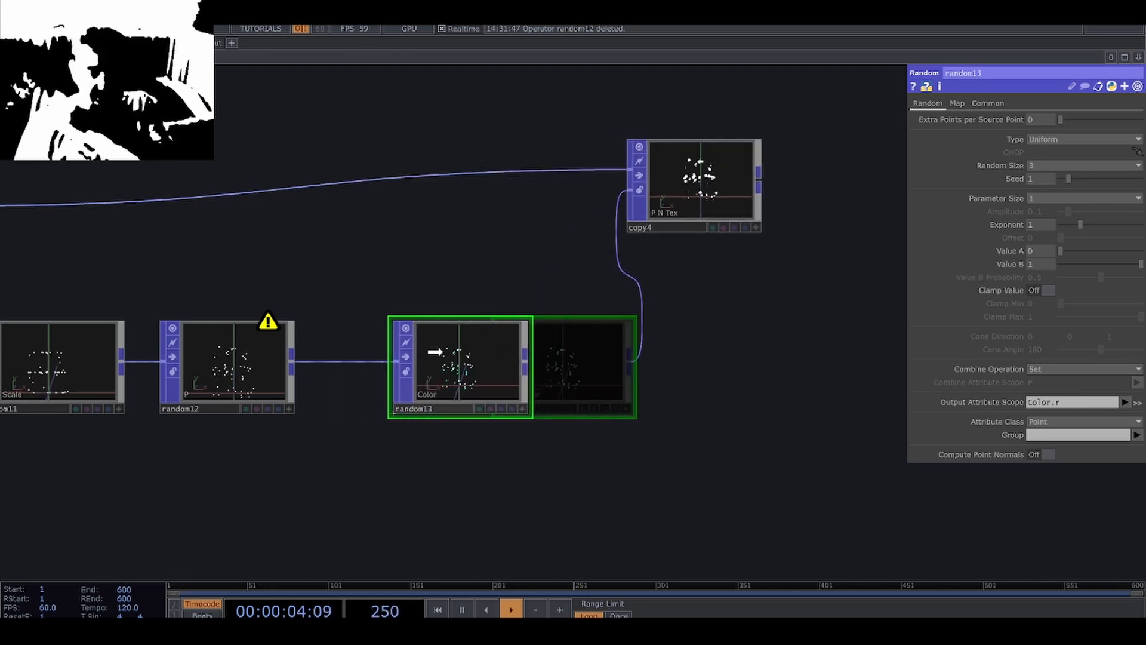
{"action": "right_click", "coordinate": [291, 364]}
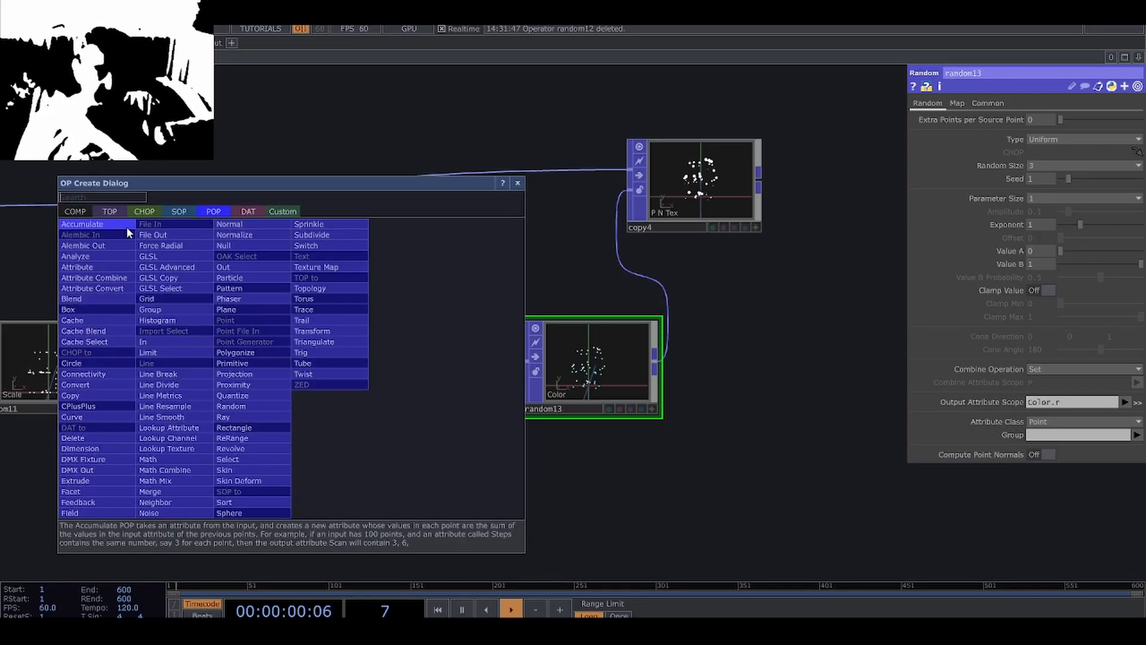
{"action": "left_click", "coordinate": [113, 271]}
{"action": "left_click", "coordinate": [404, 376]}
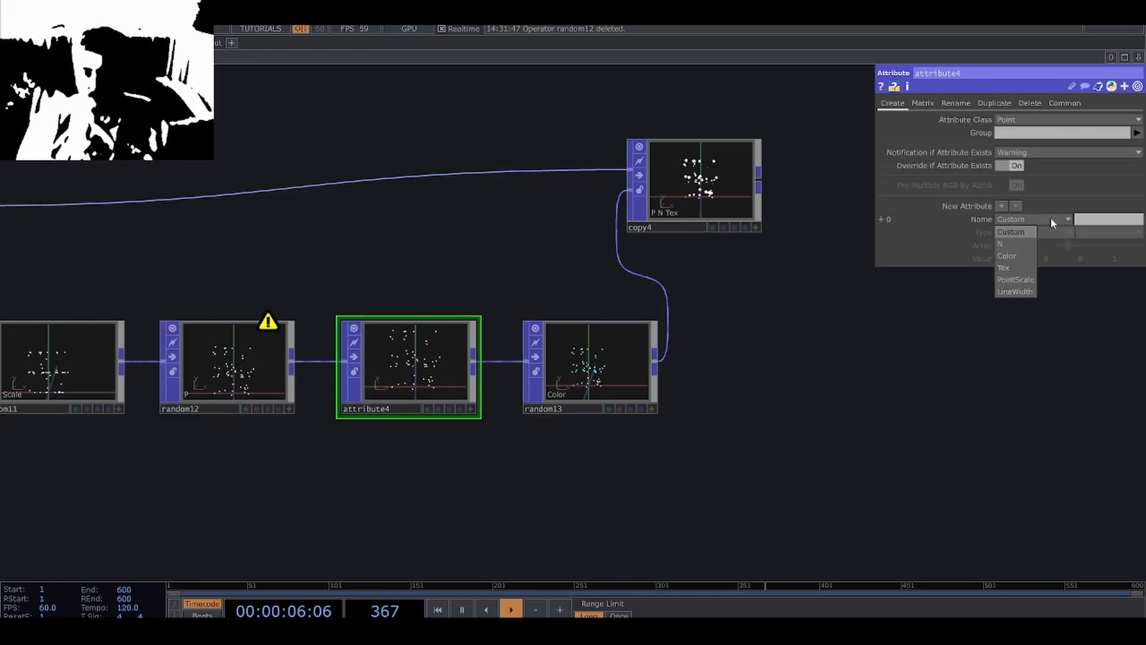
Create a Color attribute in the Attribute POP and check the points of it and the following Random POP.
{"action": "left_click", "coordinate": [1008, 255]}
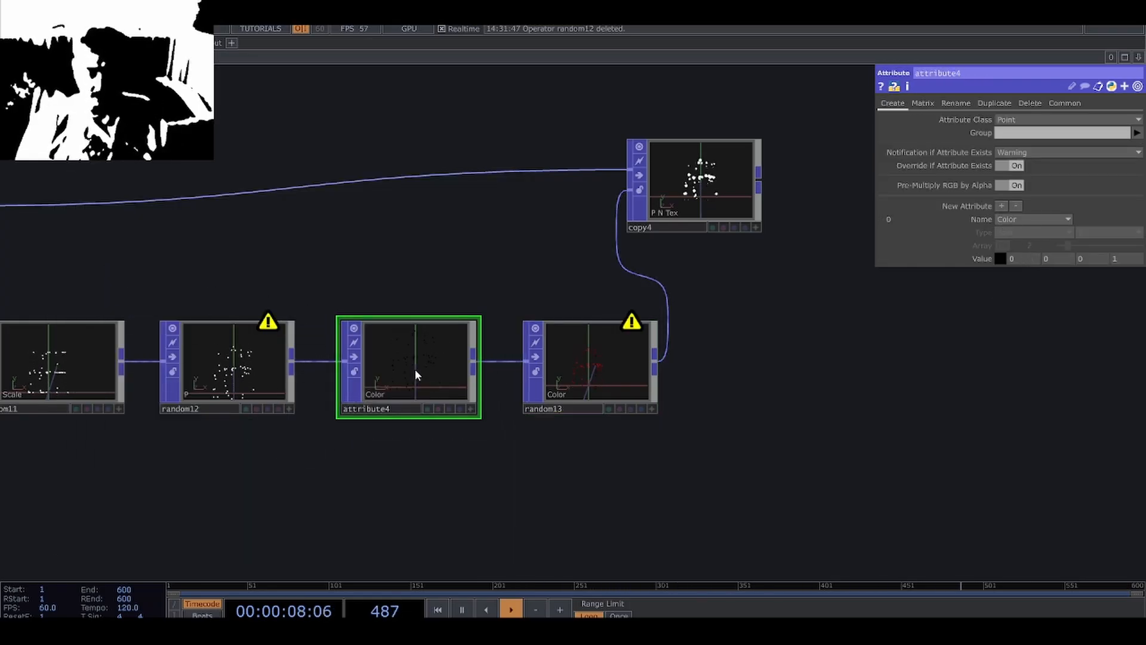
{"action": "scroll", "coordinate": [416, 371], "scroll_direction": "up", "scroll_amount": 5}
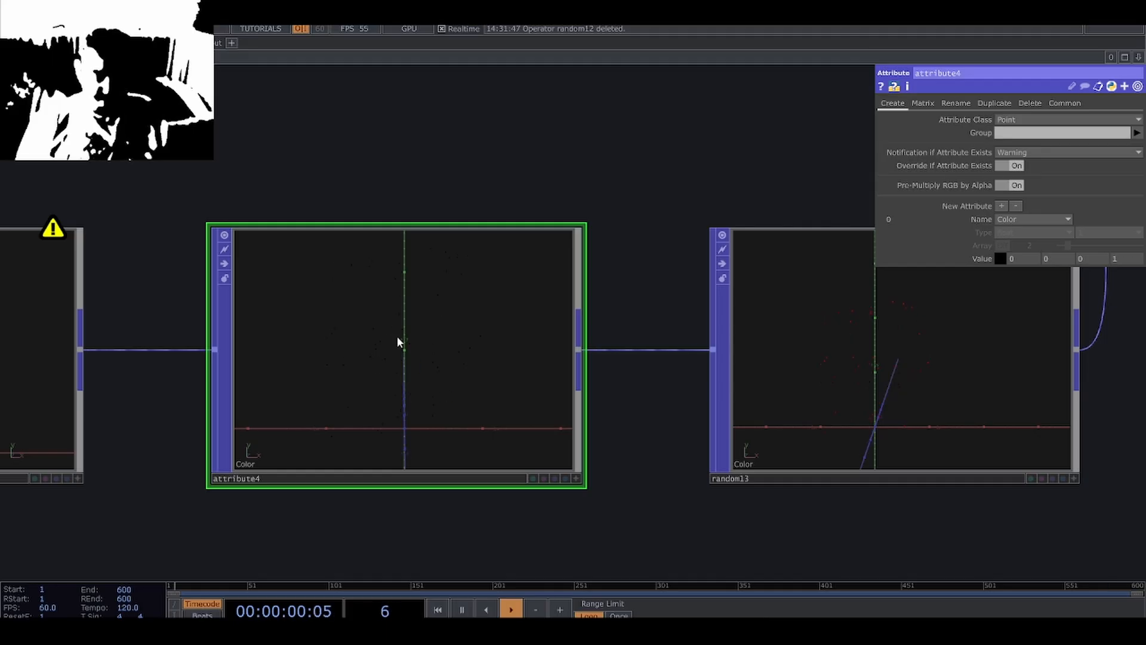
{"action": "scroll", "coordinate": [315, 392], "scroll_direction": "down", "scroll_amount": 3}
{"action": "left_click_drag", "start_coordinate": [863, 423], "coordinate": [546, 529]}
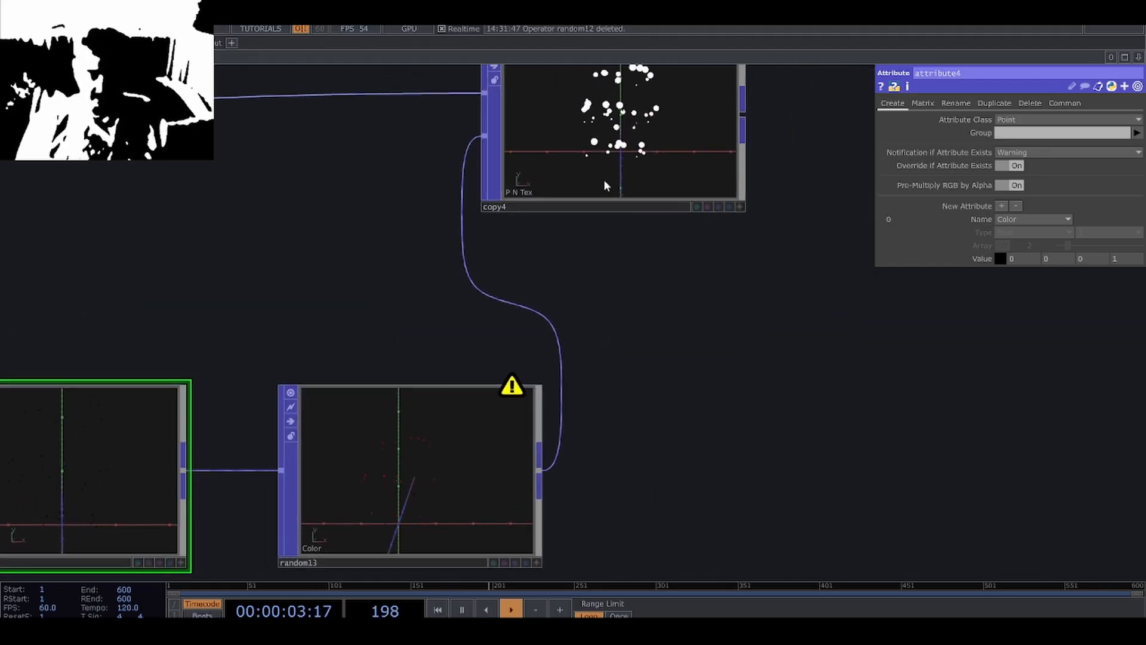
Set the random size of the color Random POP to 1 and check its points.
{"action": "left_click", "coordinate": [604, 180]}
{"action": "left_click", "coordinate": [471, 495]}
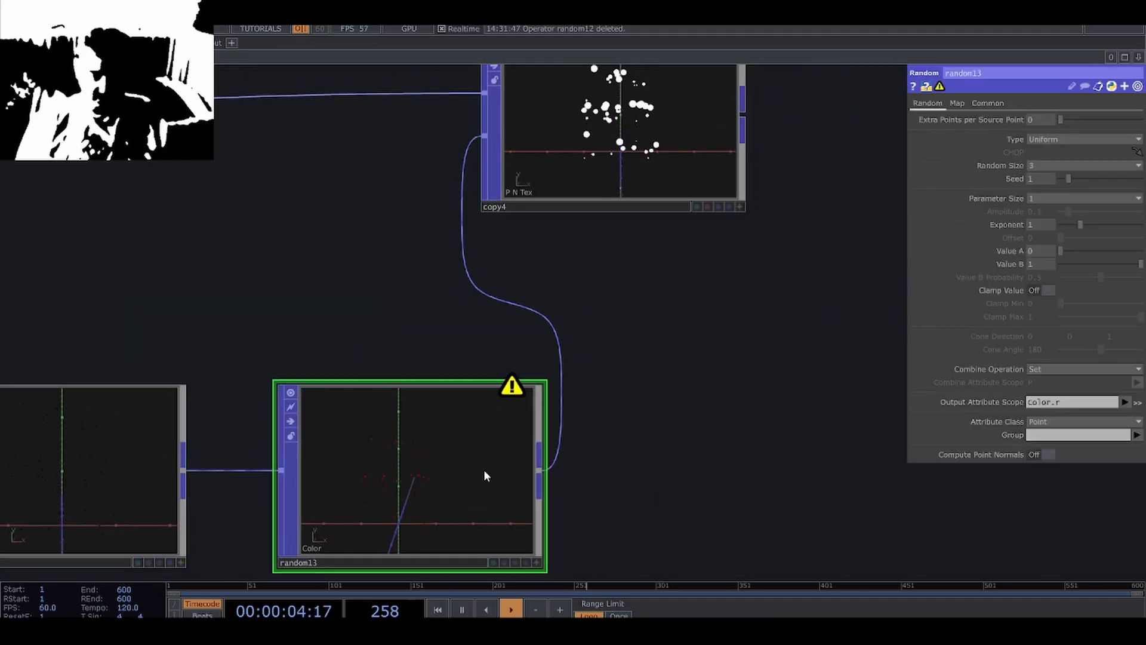
{"action": "left_click", "coordinate": [1036, 178]}
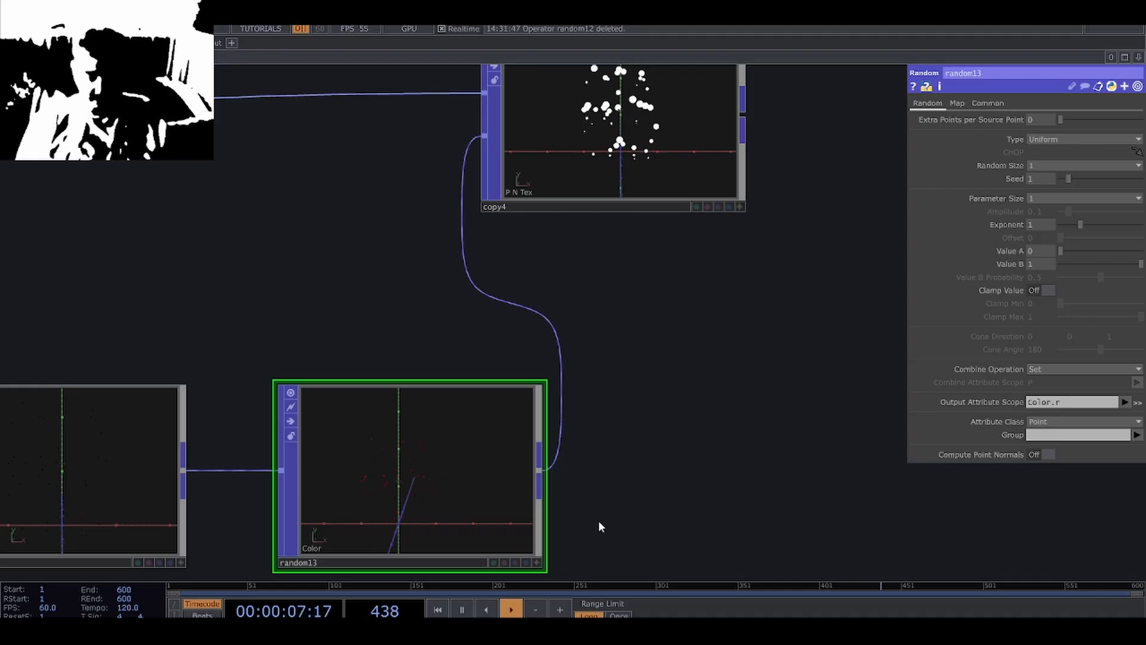
{"action": "left_click_drag", "start_coordinate": [598, 521], "coordinate": [648, 443]}
{"action": "scroll", "coordinate": [440, 442], "scroll_direction": "up", "scroll_amount": 5}
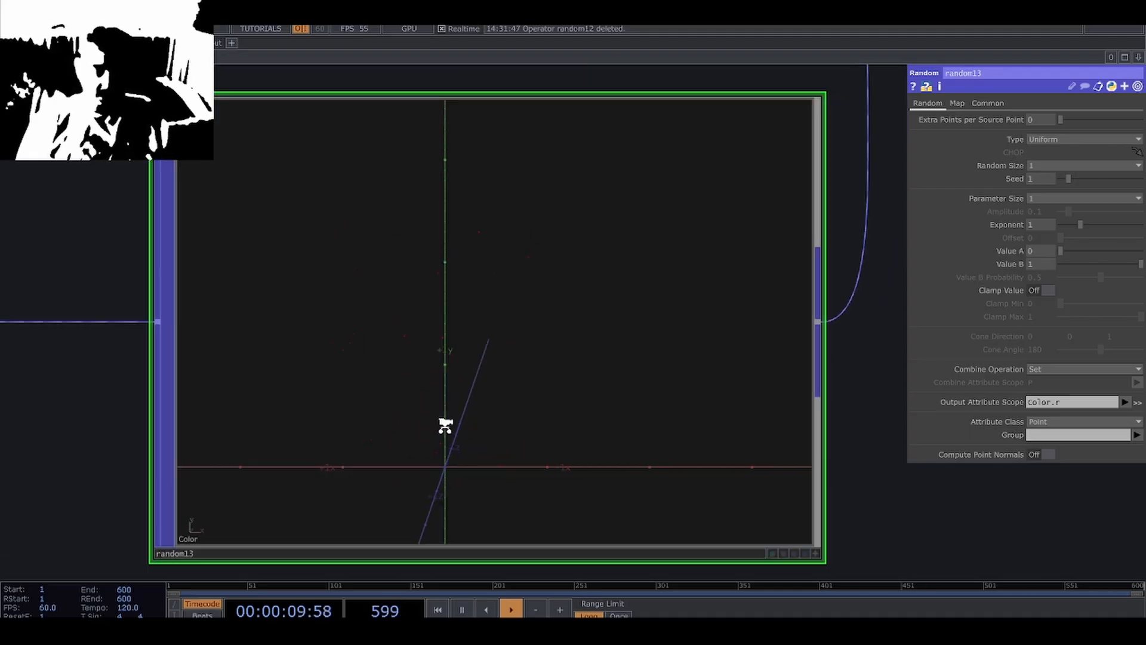
{"action": "scroll", "coordinate": [442, 428], "scroll_direction": "down", "scroll_amount": 3}
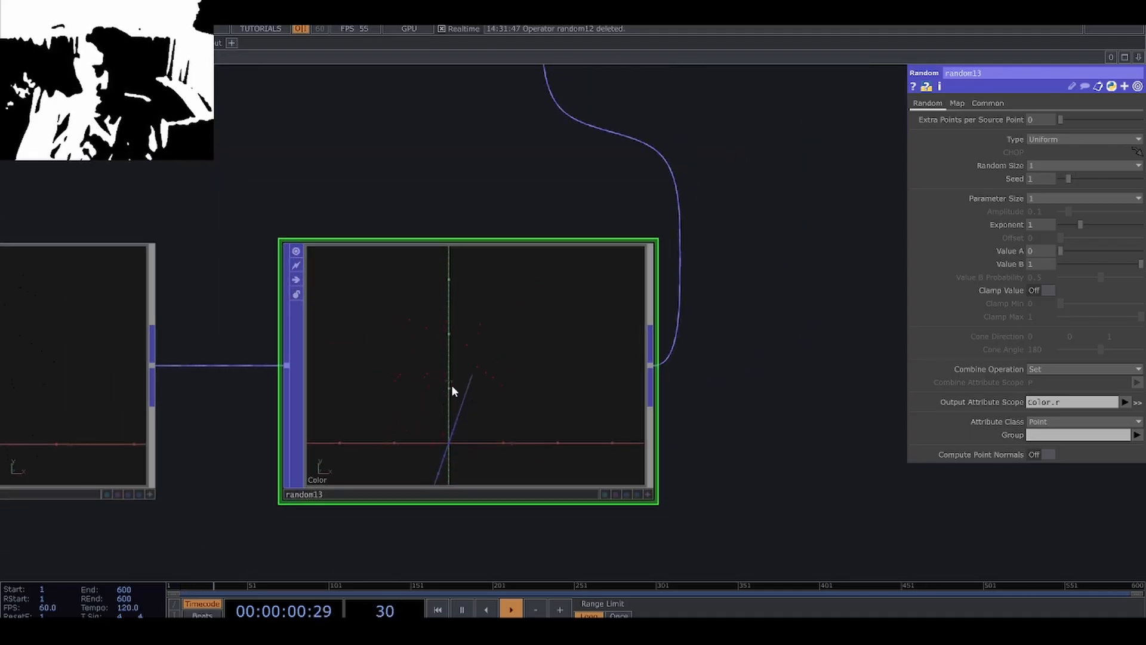
{"action": "middle_click", "coordinate": [582, 395]}
{"action": "left_click_drag", "start_coordinate": [710, 306], "coordinate": [608, 507]}
{"action": "scroll", "coordinate": [690, 279], "scroll_direction": "down", "scroll_amount": 2}
{"action": "left_click_drag", "start_coordinate": [690, 278], "coordinate": [636, 408]}
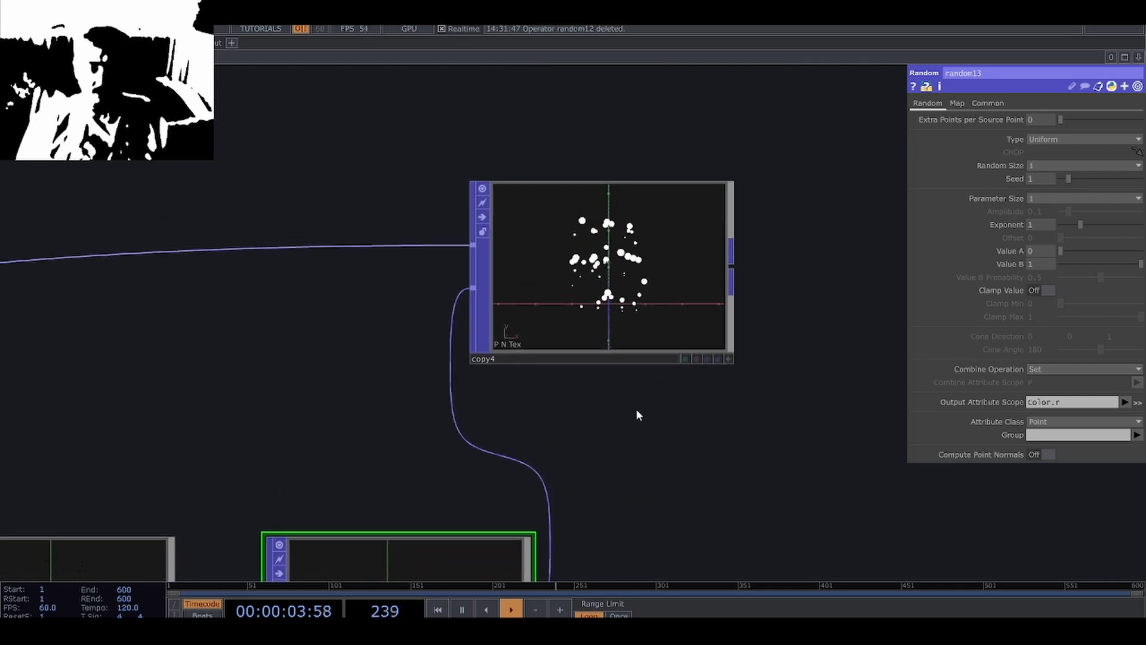
Enable template point attributes on the Copy POP and copy the template's color attribute to the circles' points.
{"action": "middle_click", "coordinate": [576, 327]}
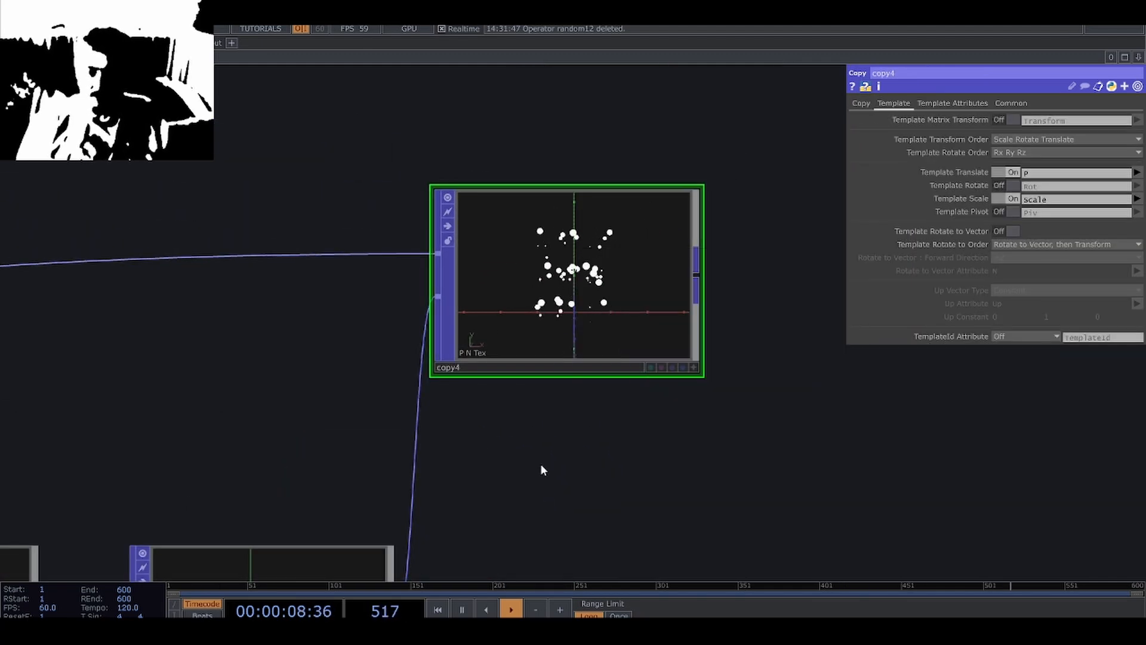
{"action": "scroll", "coordinate": [676, 395], "scroll_direction": "down", "scroll_amount": 1}
{"action": "scroll", "coordinate": [608, 414], "scroll_direction": "down", "scroll_amount": 2}
{"action": "left_click", "coordinate": [450, 475]}
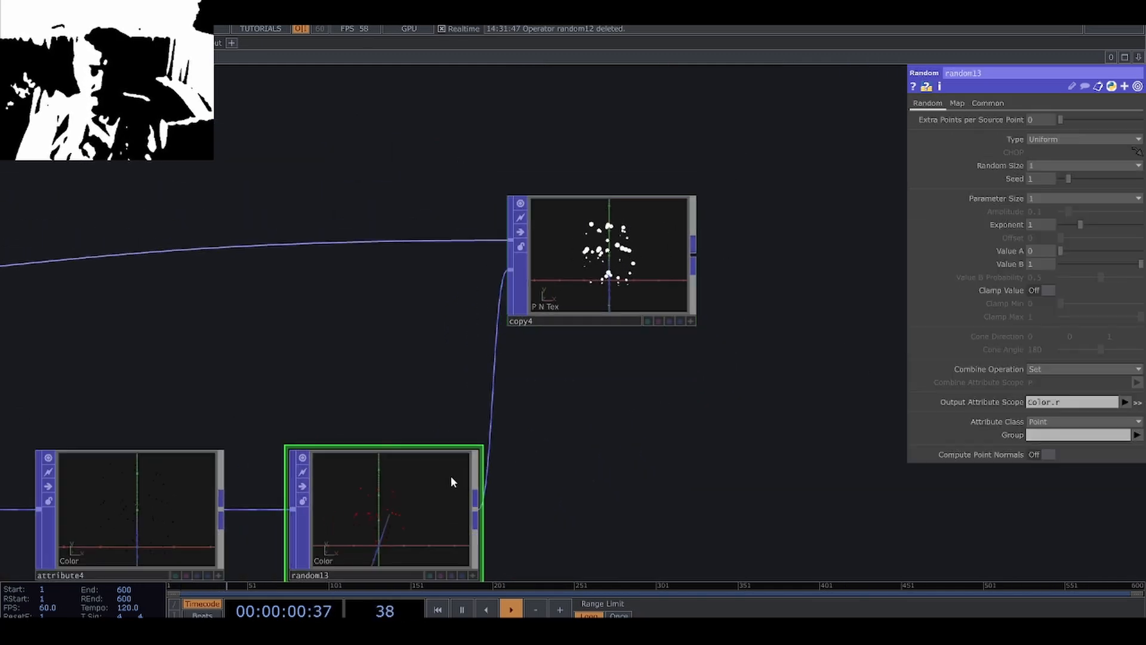
{"action": "scroll", "coordinate": [450, 475], "scroll_direction": "down", "scroll_amount": 3}
{"action": "middle_click", "coordinate": [450, 475]}
{"action": "left_click", "coordinate": [558, 343]}
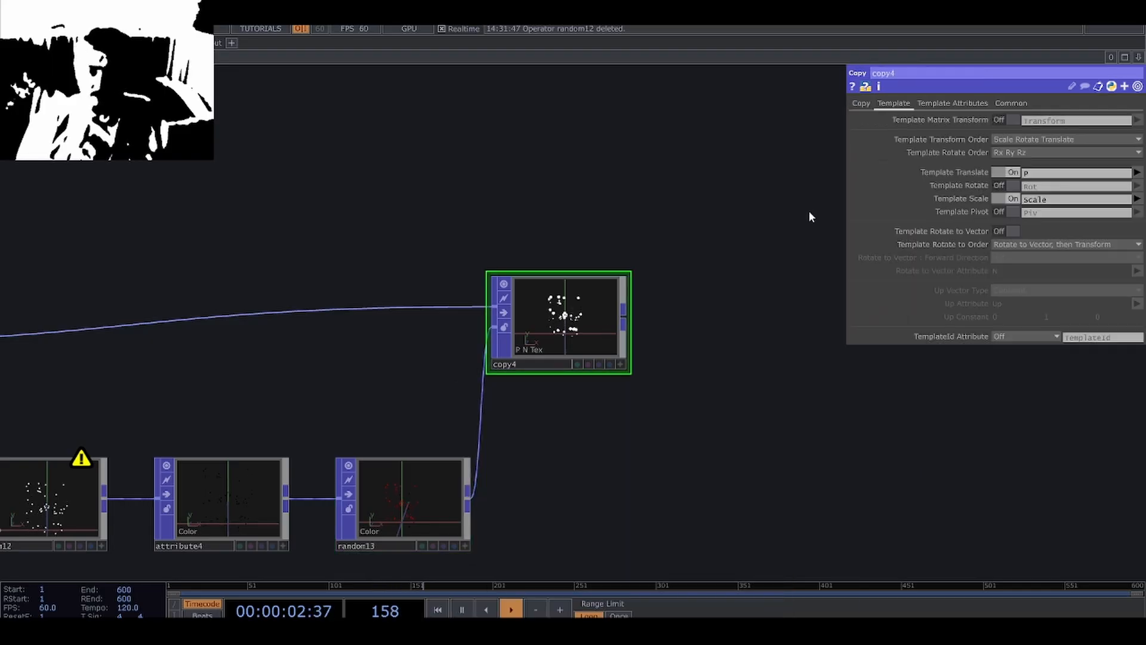
{"action": "left_click", "coordinate": [952, 103]}
{"action": "left_click", "coordinate": [894, 103]}
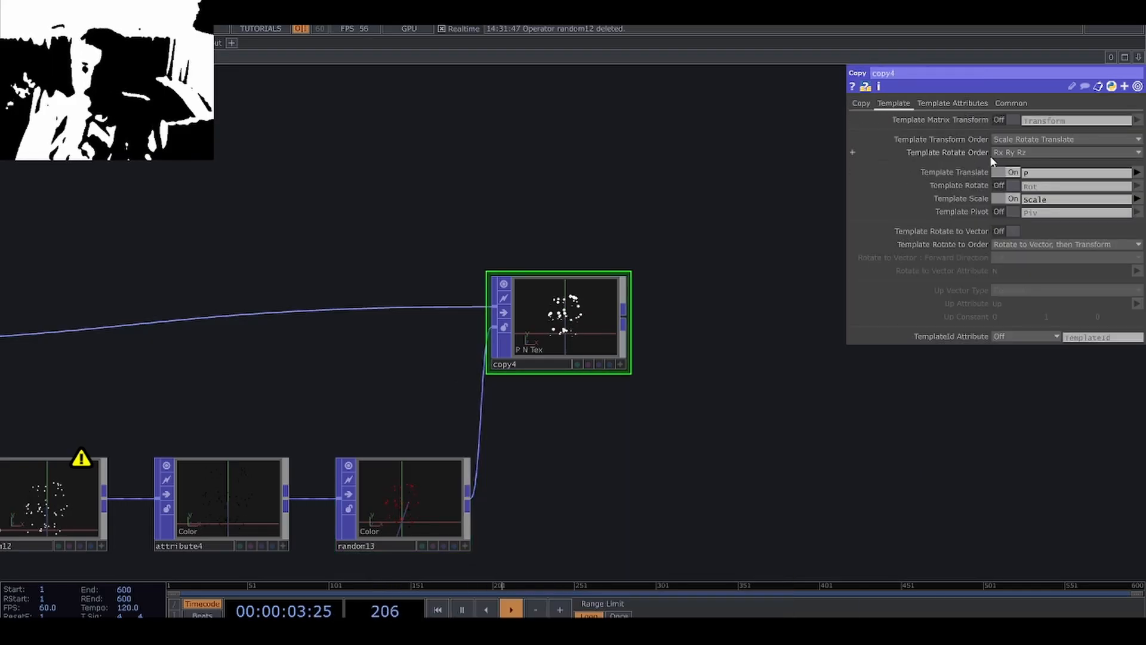
{"action": "left_click", "coordinate": [950, 104]}
{"action": "left_click", "coordinate": [1008, 120]}
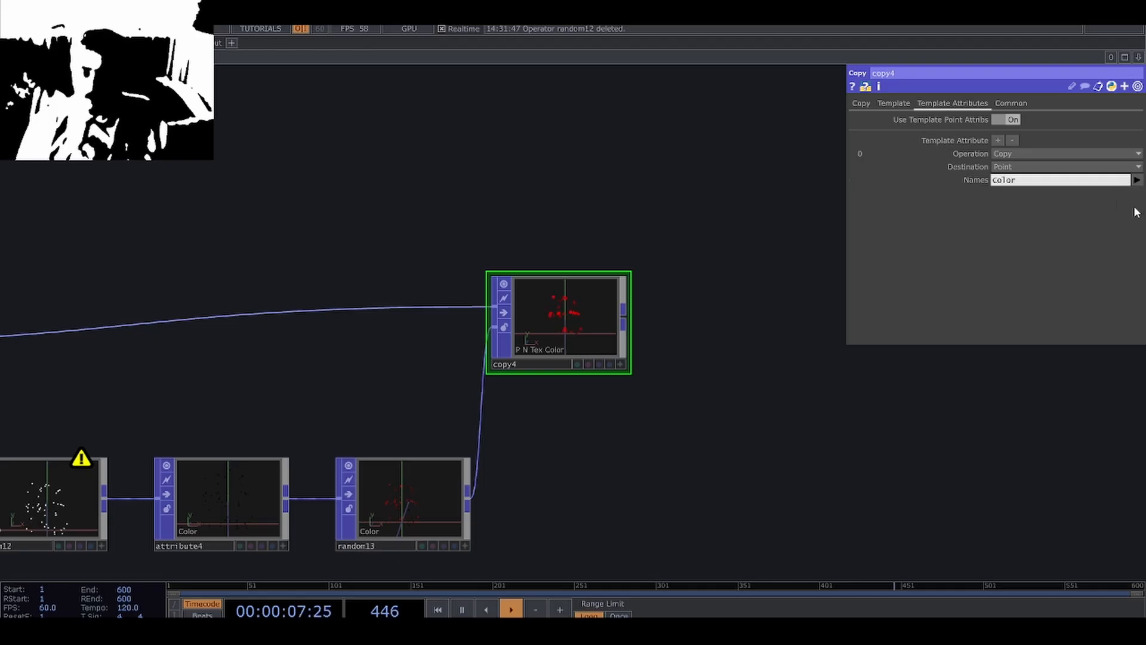
{"action": "scroll", "coordinate": [571, 366], "scroll_direction": "up", "scroll_amount": 3}
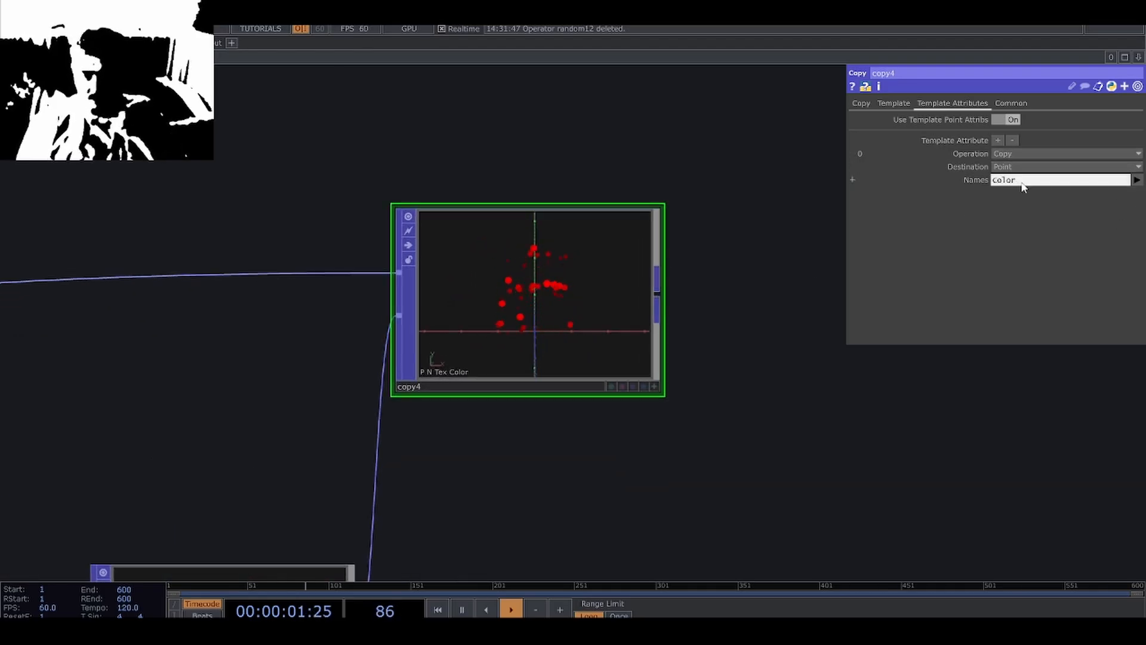
{"action": "scroll", "coordinate": [537, 292], "scroll_direction": "up", "scroll_amount": 7}
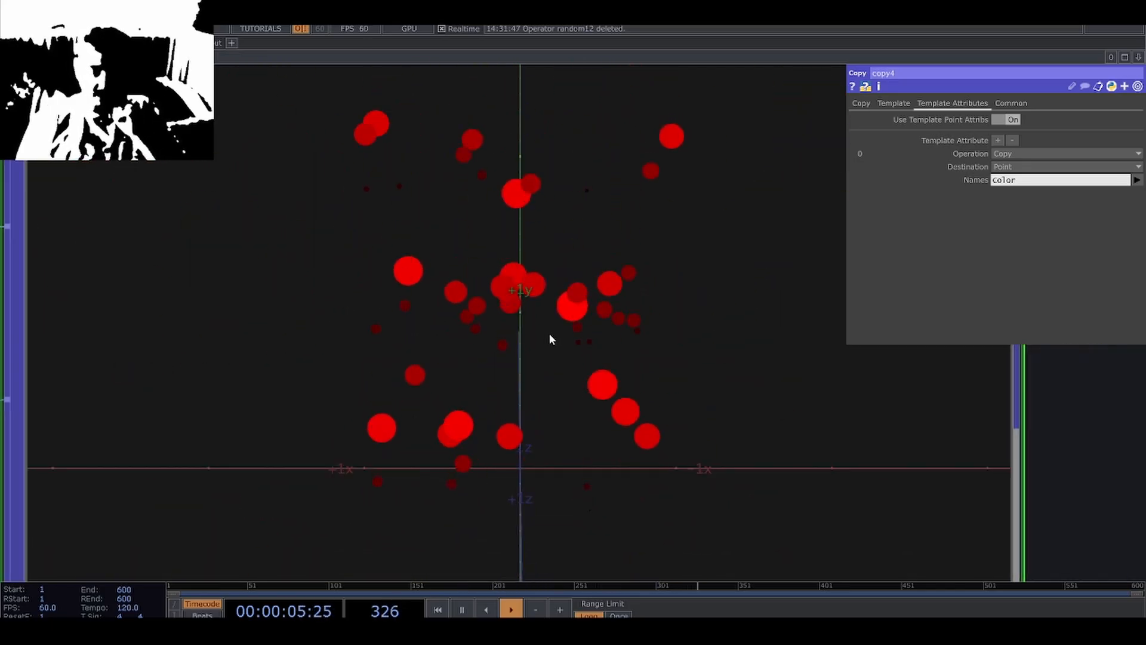
{"action": "scroll", "coordinate": [549, 333], "scroll_direction": "down", "scroll_amount": 6}
{"action": "scroll", "coordinate": [575, 476], "scroll_direction": "down", "scroll_amount": 3}
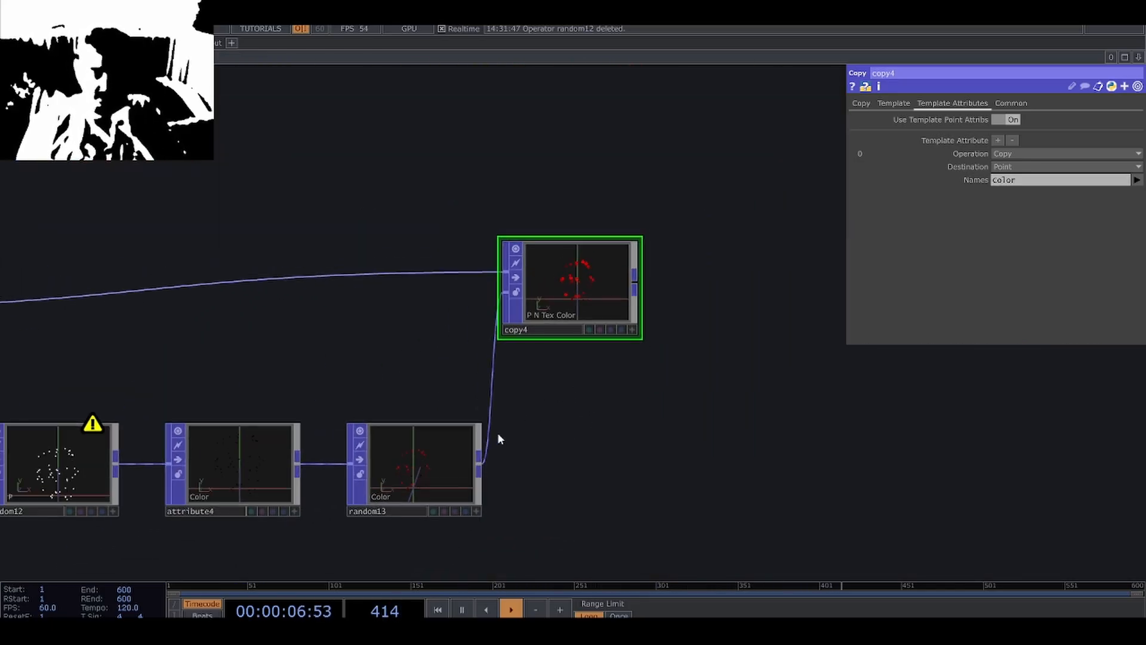
Set the seed of the color Random POP to 2.96.
{"action": "left_click", "coordinate": [455, 471]}
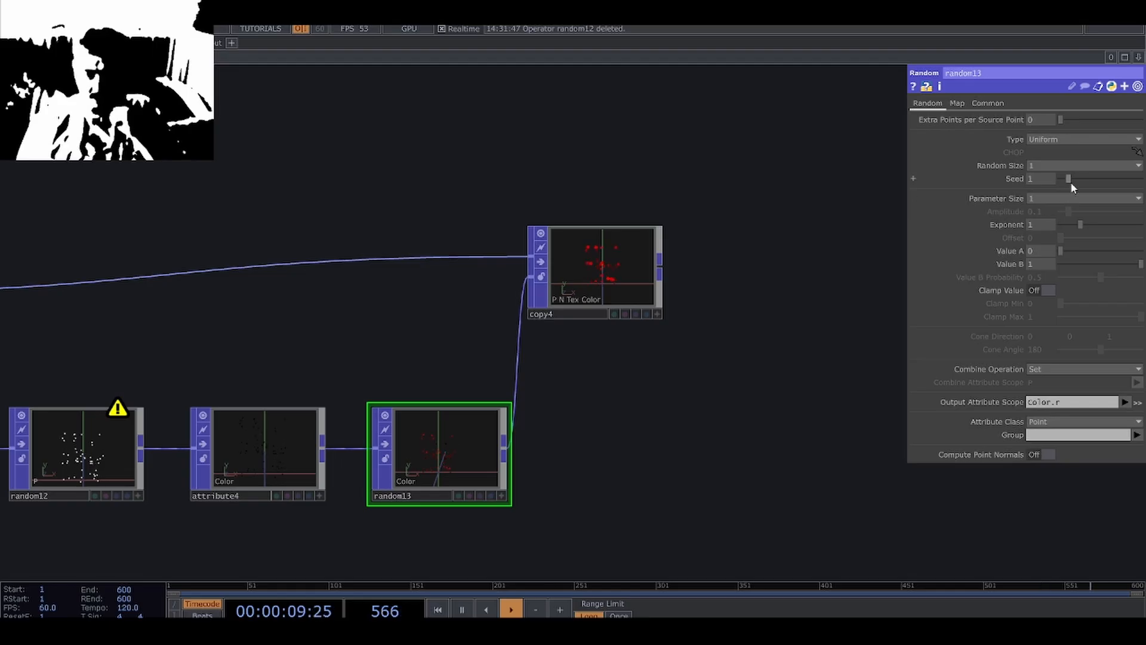
{"action": "left_click_drag", "start_coordinate": [332, 442], "coordinate": [406, 439]}
{"action": "left_click_drag", "start_coordinate": [388, 526], "coordinate": [537, 494]}
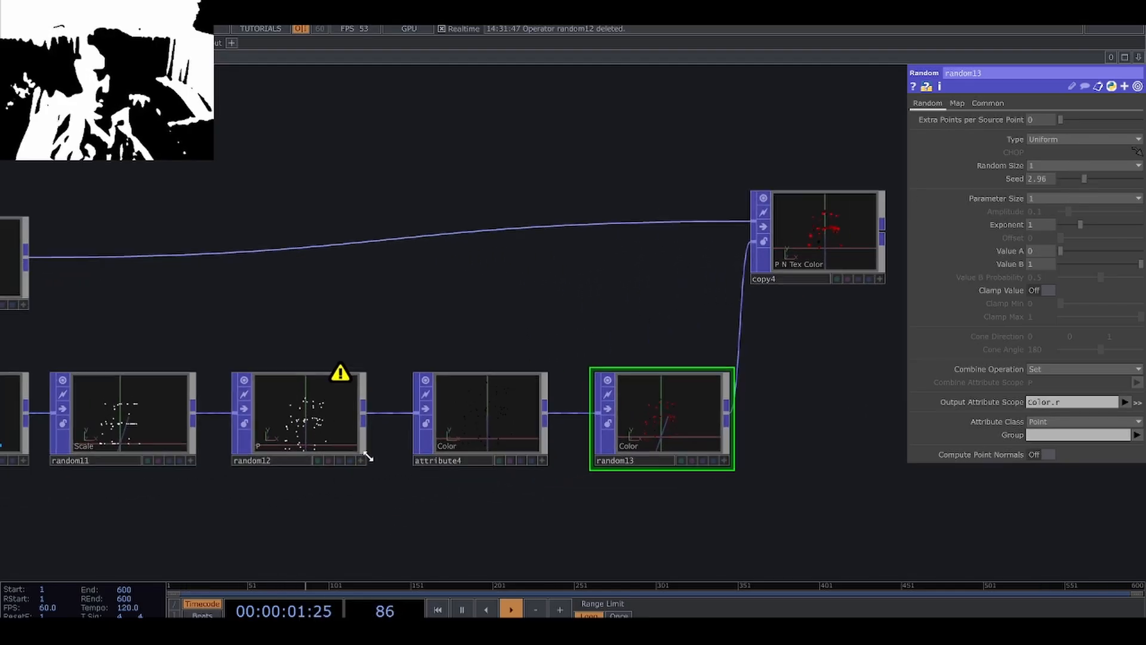
Set the seed of the scale Random POP to 6 and check the copied circles.
{"action": "left_click_drag", "start_coordinate": [174, 470], "coordinate": [290, 451]}
{"action": "left_click_drag", "start_coordinate": [258, 514], "coordinate": [417, 501]}
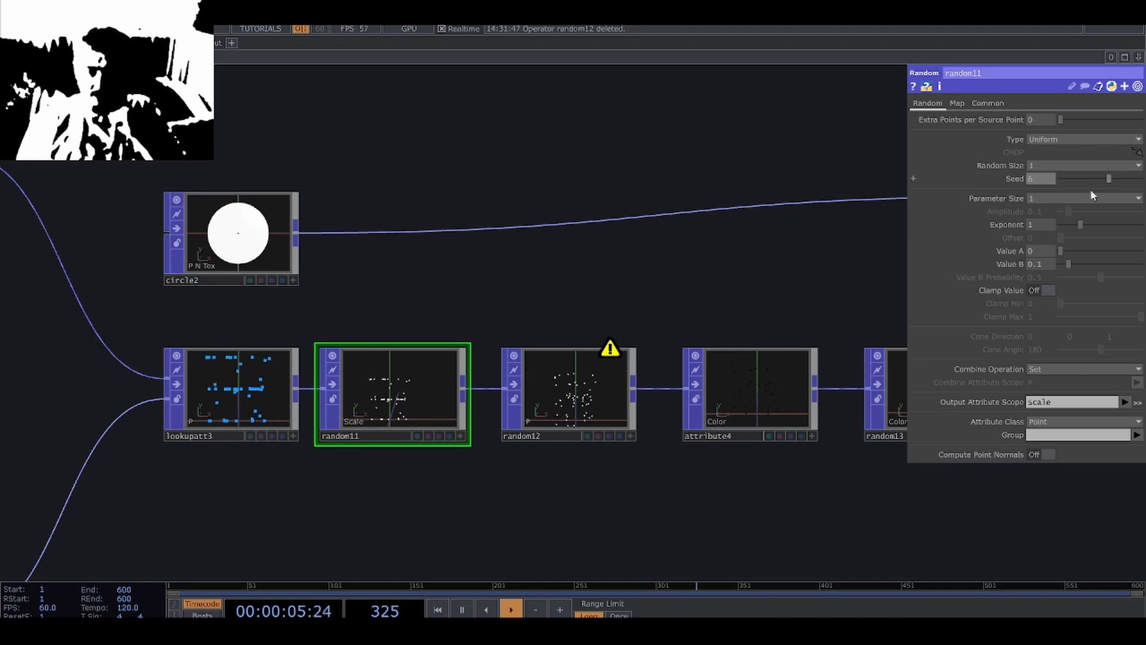
{"action": "scroll", "coordinate": [504, 517], "scroll_direction": "down", "scroll_amount": 5}
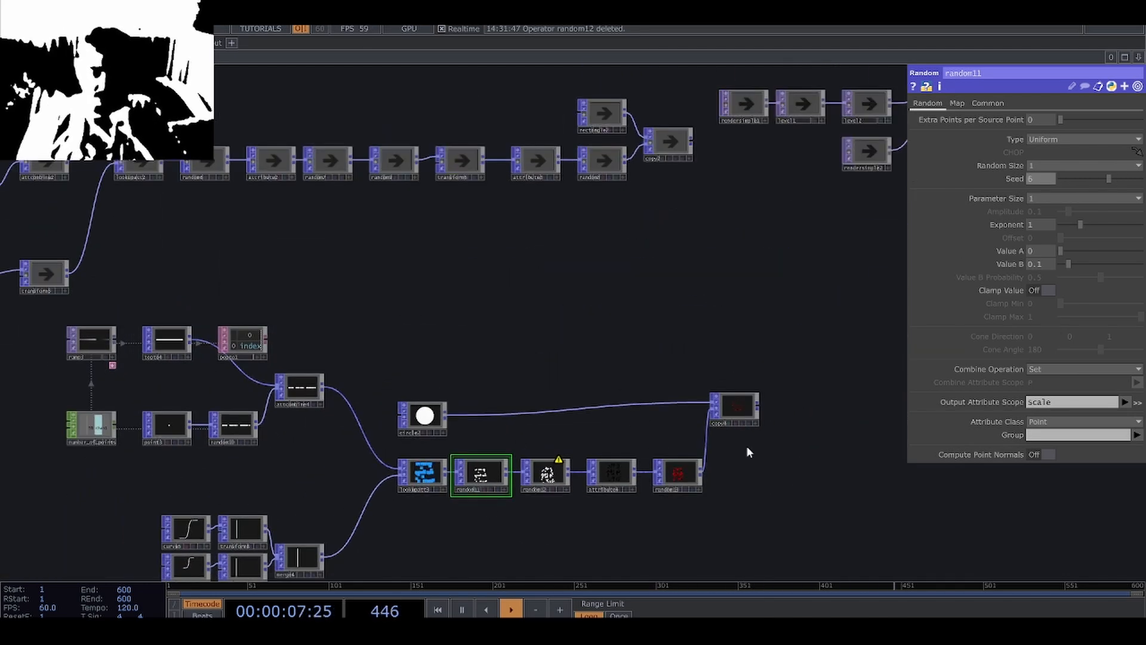
{"action": "scroll", "coordinate": [749, 452], "scroll_direction": "up", "scroll_amount": 10}
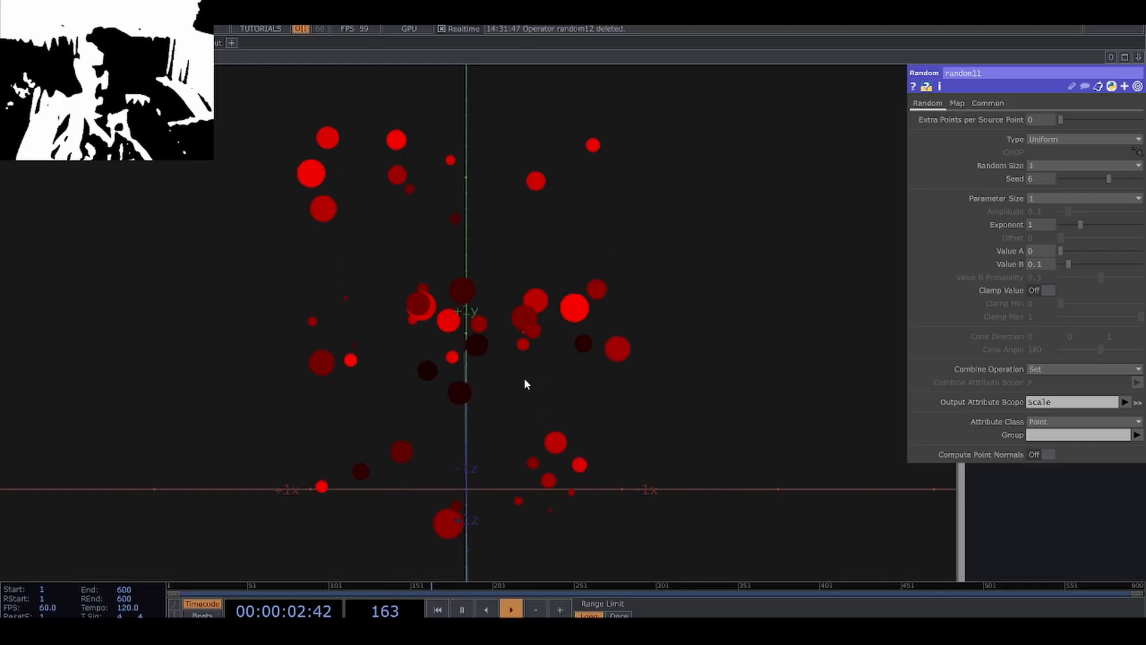
{"action": "scroll", "coordinate": [525, 383], "scroll_direction": "down", "scroll_amount": 8}
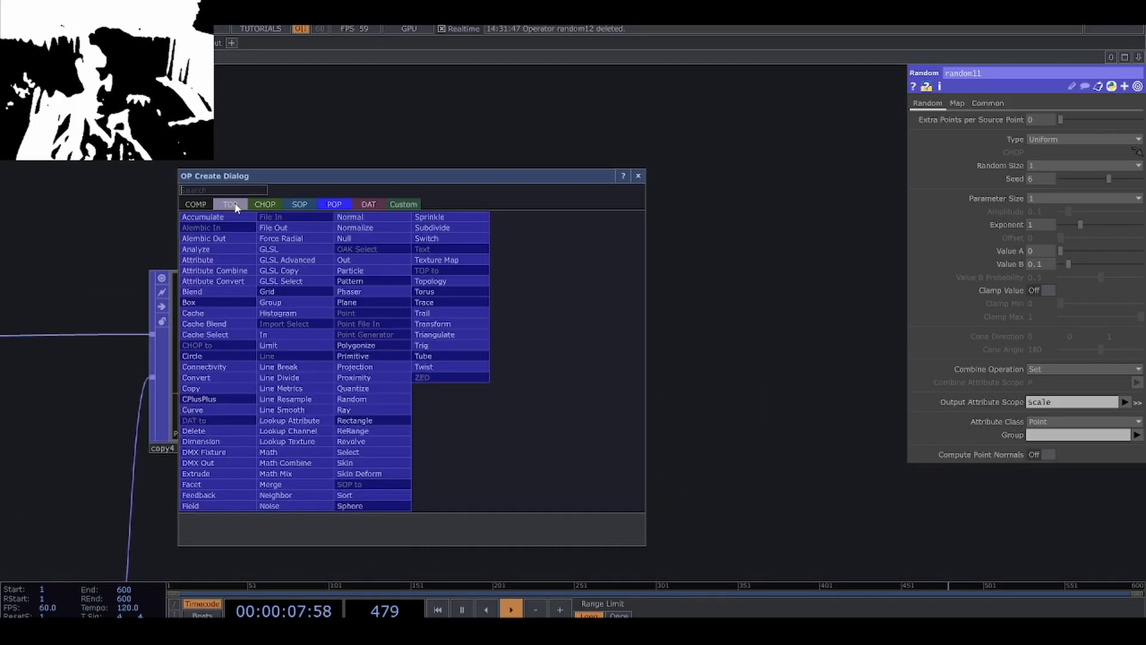
Add a Render Simple TOP after the Copy POP to render the colored circles.
{"action": "left_click", "coordinate": [230, 204]}
{"action": "left_click", "coordinate": [247, 241]}
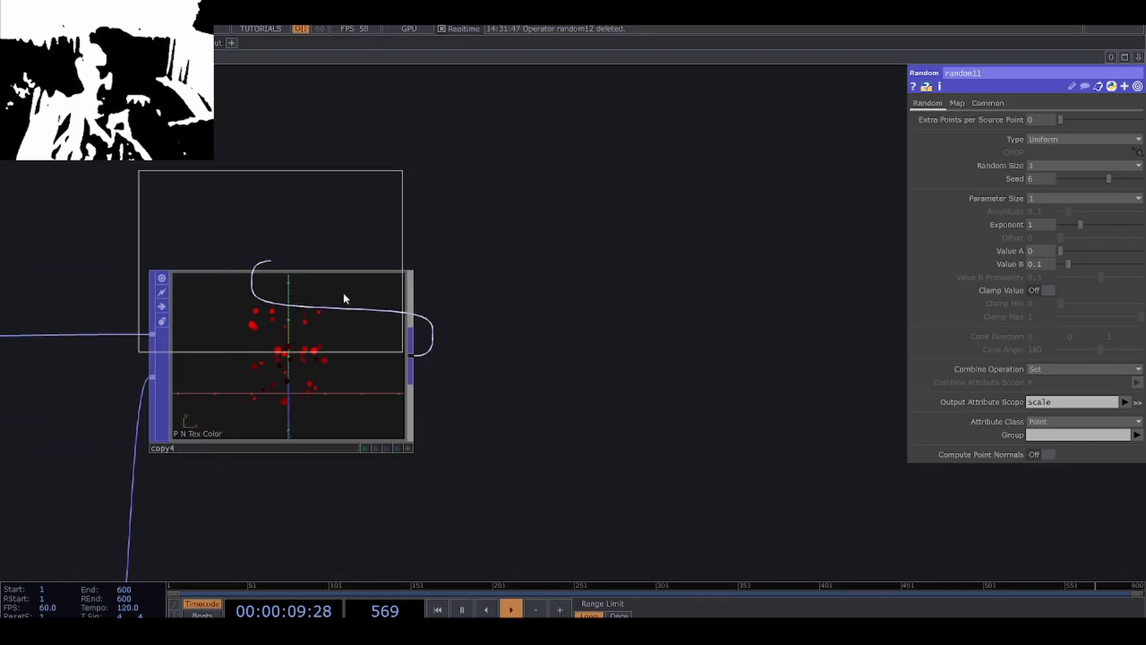
{"action": "left_click", "coordinate": [686, 361]}
{"action": "left_click_drag", "start_coordinate": [671, 497], "coordinate": [535, 536]}
{"action": "scroll", "coordinate": [559, 425], "scroll_direction": "up", "scroll_amount": 4}
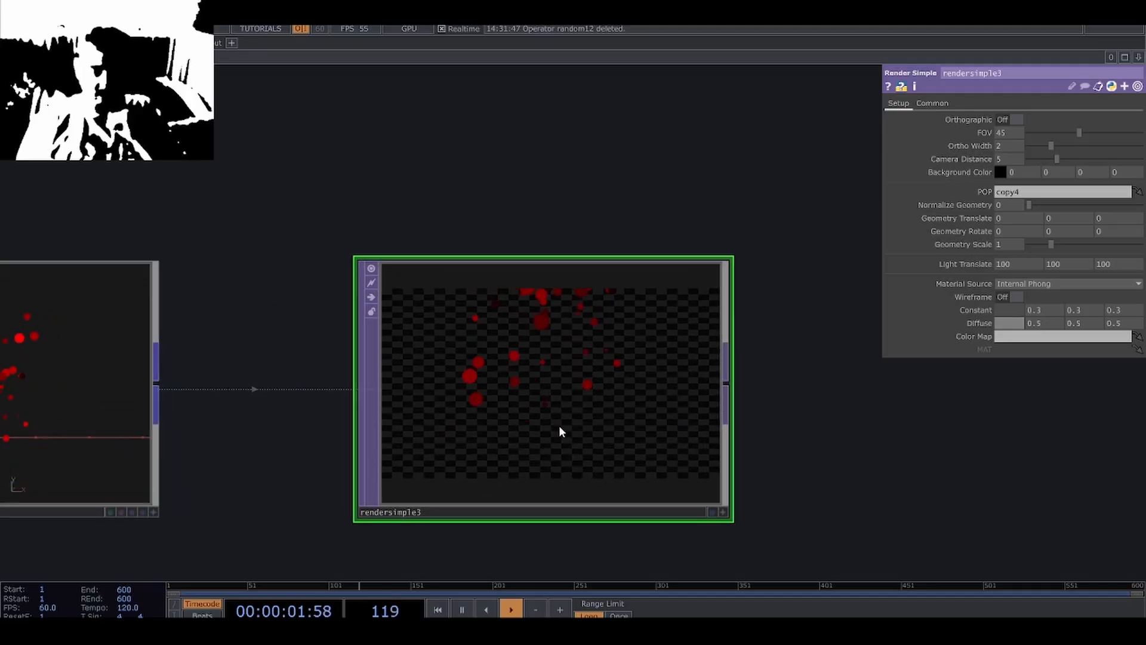
{"action": "scroll", "coordinate": [559, 425], "scroll_direction": "down", "scroll_amount": 4}
{"action": "scroll", "coordinate": [561, 421], "scroll_direction": "up", "scroll_amount": 2}
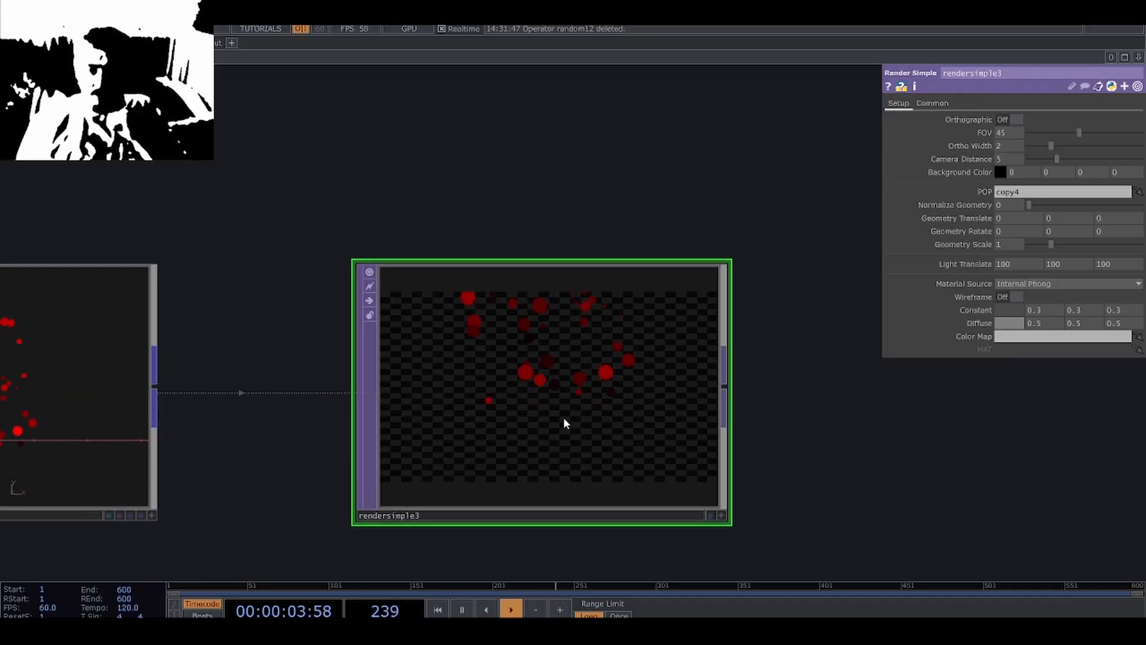
{"action": "scroll", "coordinate": [563, 418], "scroll_direction": "down", "scroll_amount": 2}
Compare the circles' position in the Copy POP with their framing in the Render Simple TOP.
{"action": "middle_click_drag", "start_coordinate": [450, 509], "coordinate": [438, 516]}
{"action": "left_click_drag", "start_coordinate": [471, 495], "coordinate": [800, 233]}
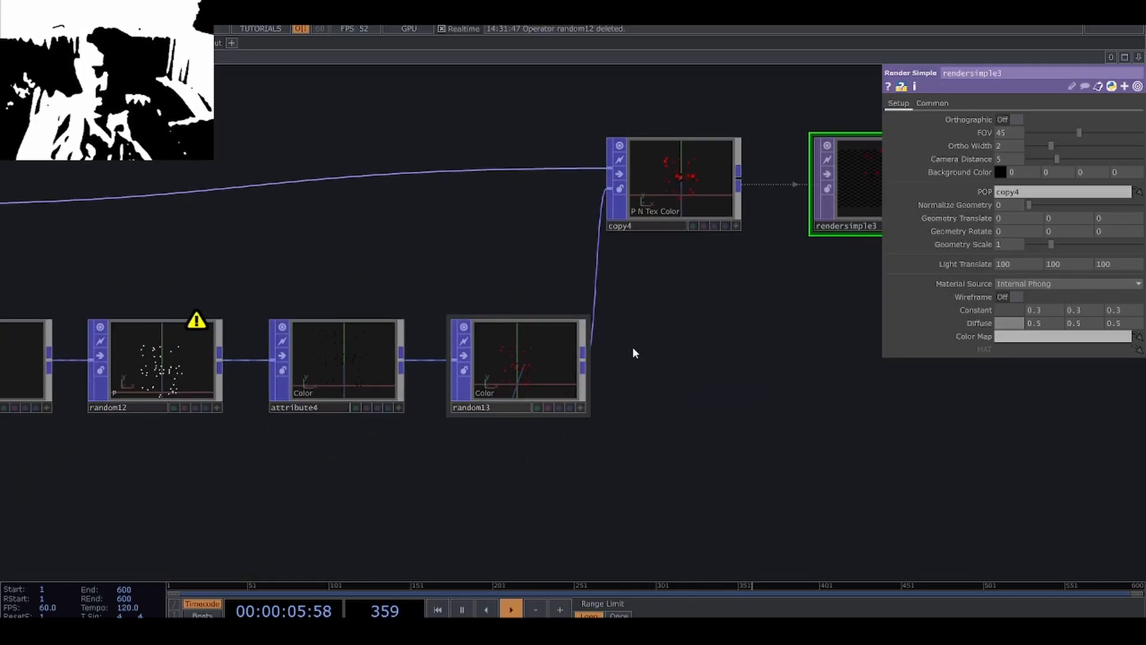
{"action": "left_click_drag", "start_coordinate": [634, 353], "coordinate": [548, 442]}
{"action": "scroll", "coordinate": [606, 290], "scroll_direction": "up", "scroll_amount": 5}
{"action": "left_click_drag", "start_coordinate": [702, 510], "coordinate": [613, 574]}
{"action": "scroll", "coordinate": [475, 347], "scroll_direction": "down", "scroll_amount": 3}
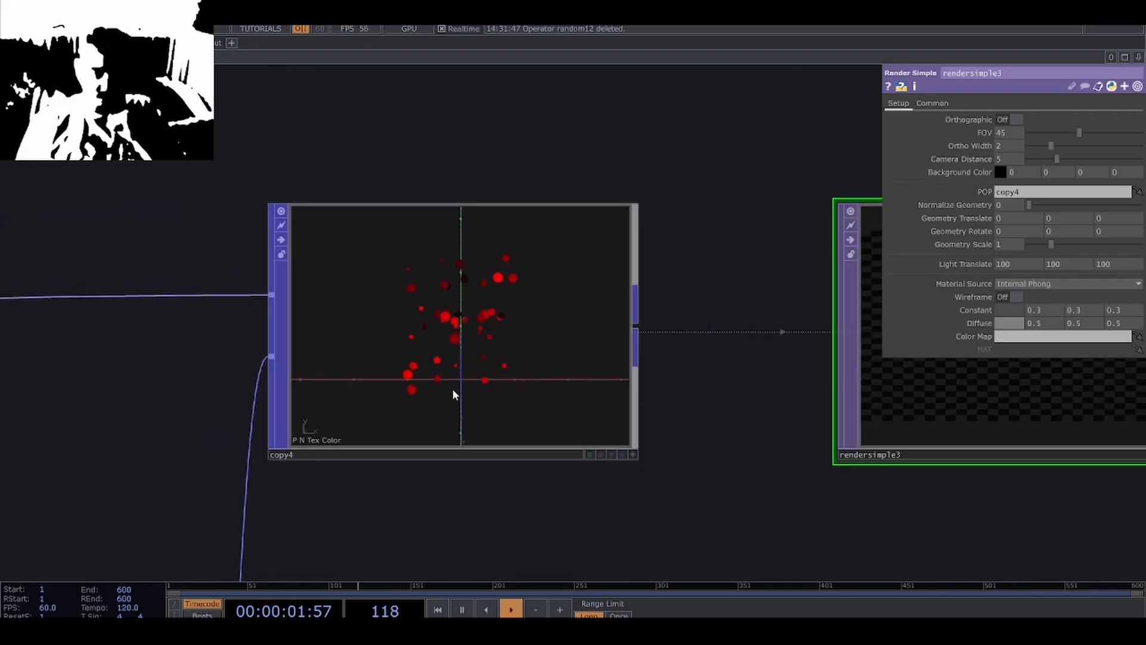
{"action": "left_click_drag", "start_coordinate": [413, 466], "coordinate": [189, 459]}
{"action": "scroll", "coordinate": [190, 458], "scroll_direction": "down", "scroll_amount": 2}
{"action": "left_click_drag", "start_coordinate": [471, 402], "coordinate": [590, 411]}
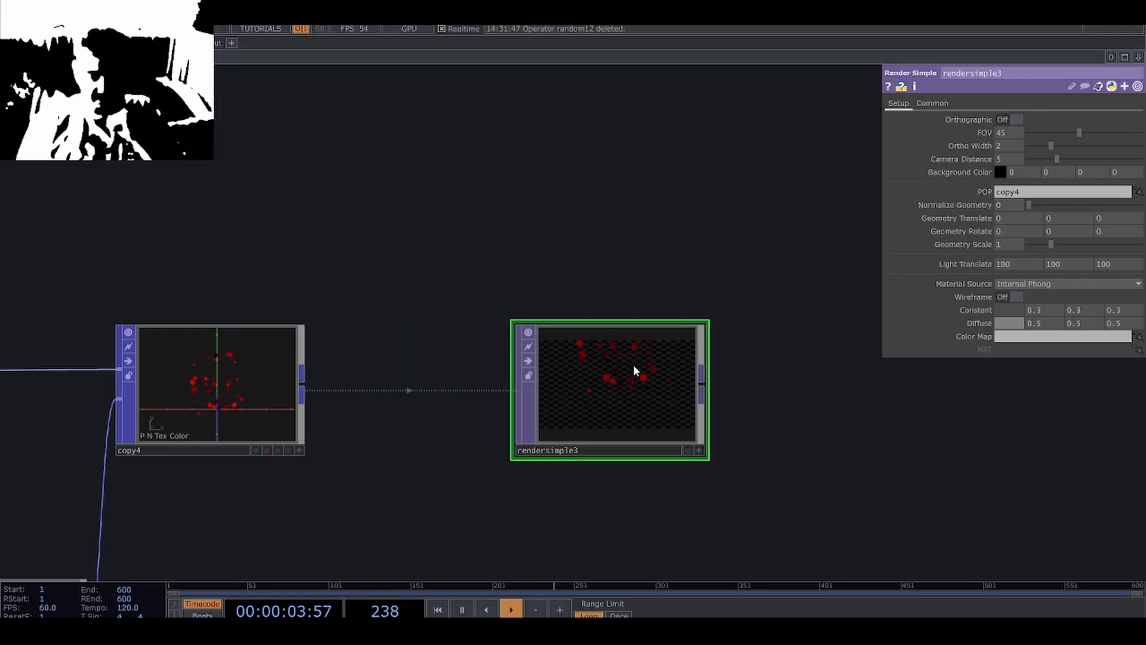
Insert a Transform POP between the Copy POP and the Render Simple TOP and set its Y translation to -1.
{"action": "left_click_drag", "start_coordinate": [634, 370], "coordinate": [680, 397]}
{"action": "right_click", "coordinate": [305, 391]}
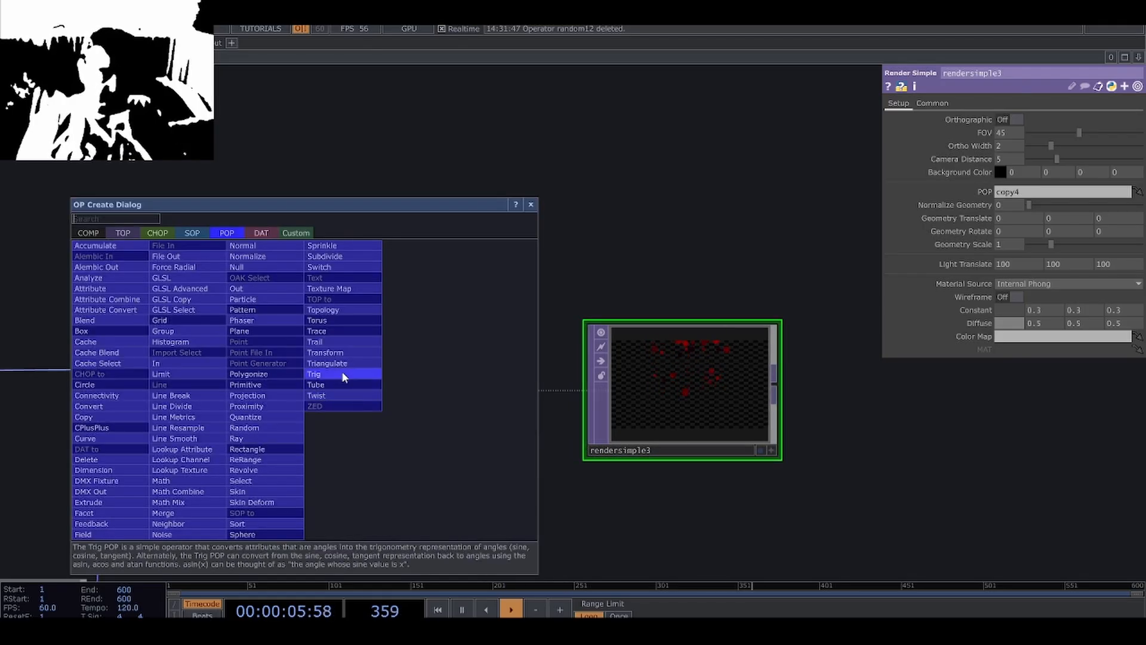
{"action": "left_click", "coordinate": [339, 353]}
{"action": "left_click", "coordinate": [447, 391]}
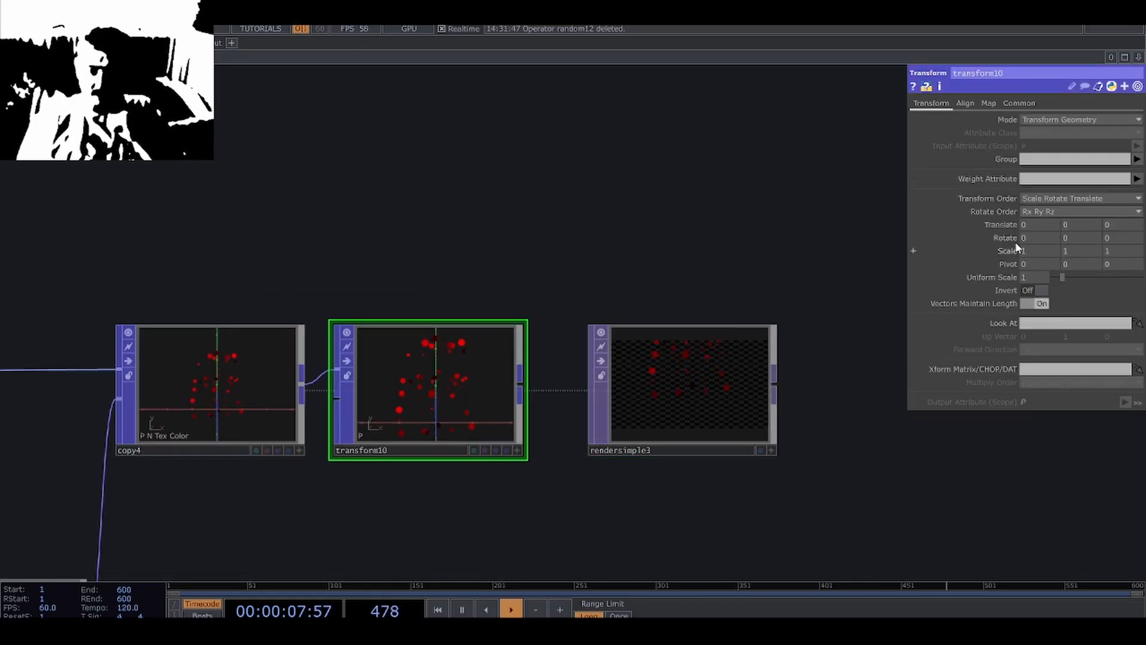
{"action": "middle_click_drag", "start_coordinate": [1070, 210], "coordinate": [1061, 211]}
{"action": "left_click_drag", "start_coordinate": [702, 469], "coordinate": [465, 443]}
Make room before the Render Simple TOP, add a Null POP after the Transform POP and name it circles.
{"action": "left_click_drag", "start_coordinate": [452, 389], "coordinate": [632, 386]}
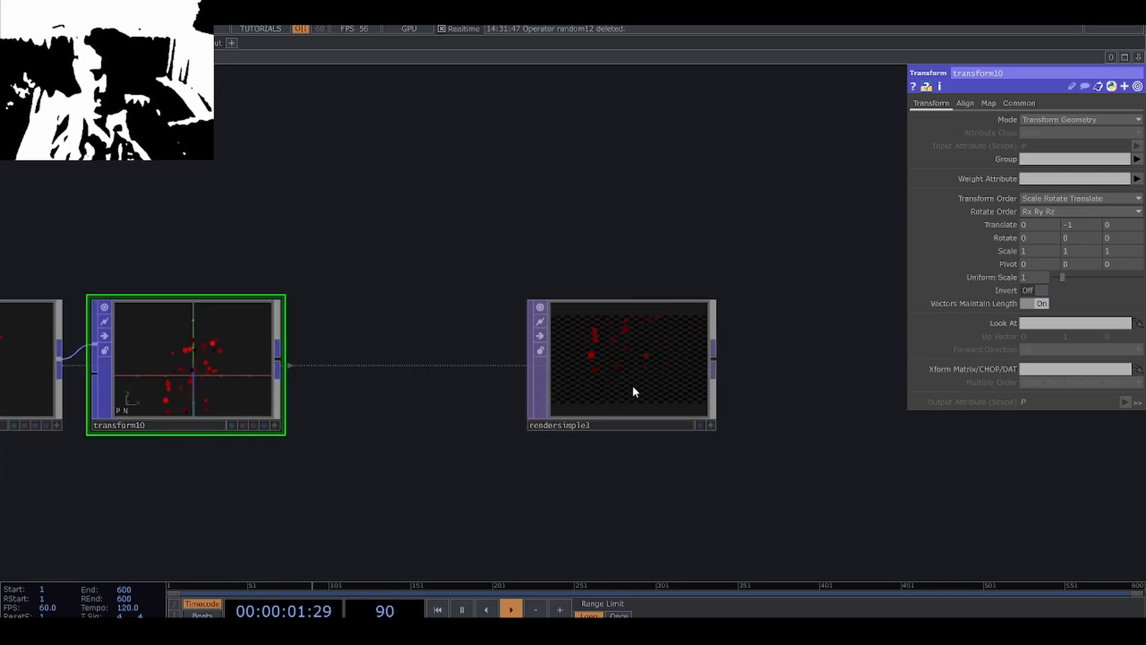
{"action": "right_click", "coordinate": [278, 369]}
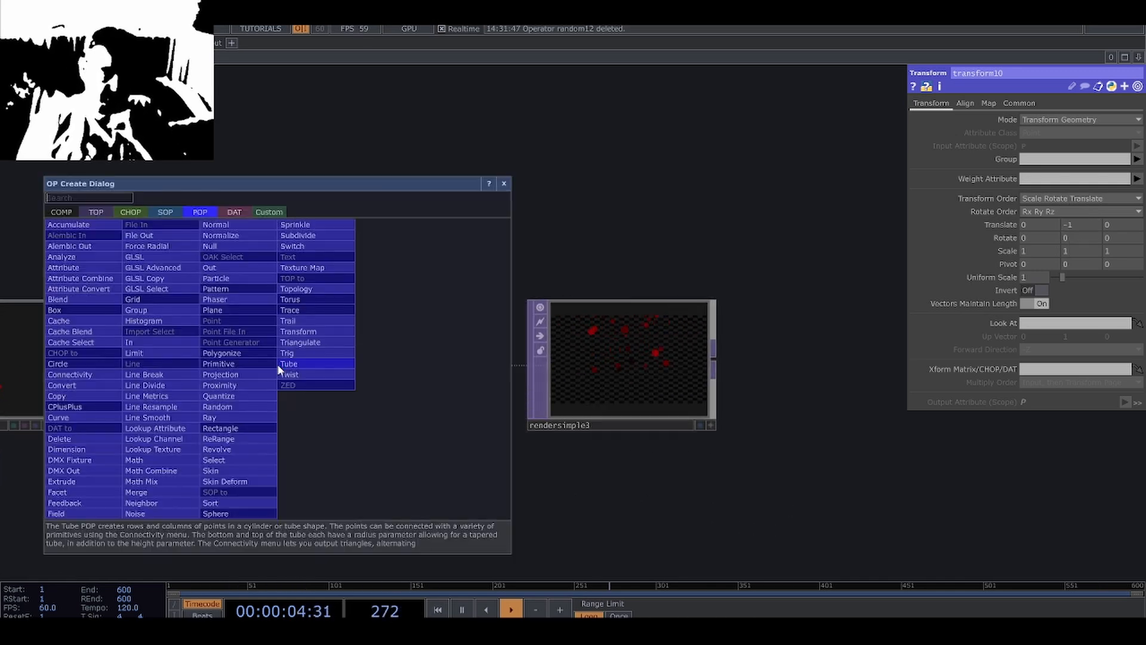
{"action": "left_click", "coordinate": [226, 246]}
{"action": "left_click", "coordinate": [454, 390]}
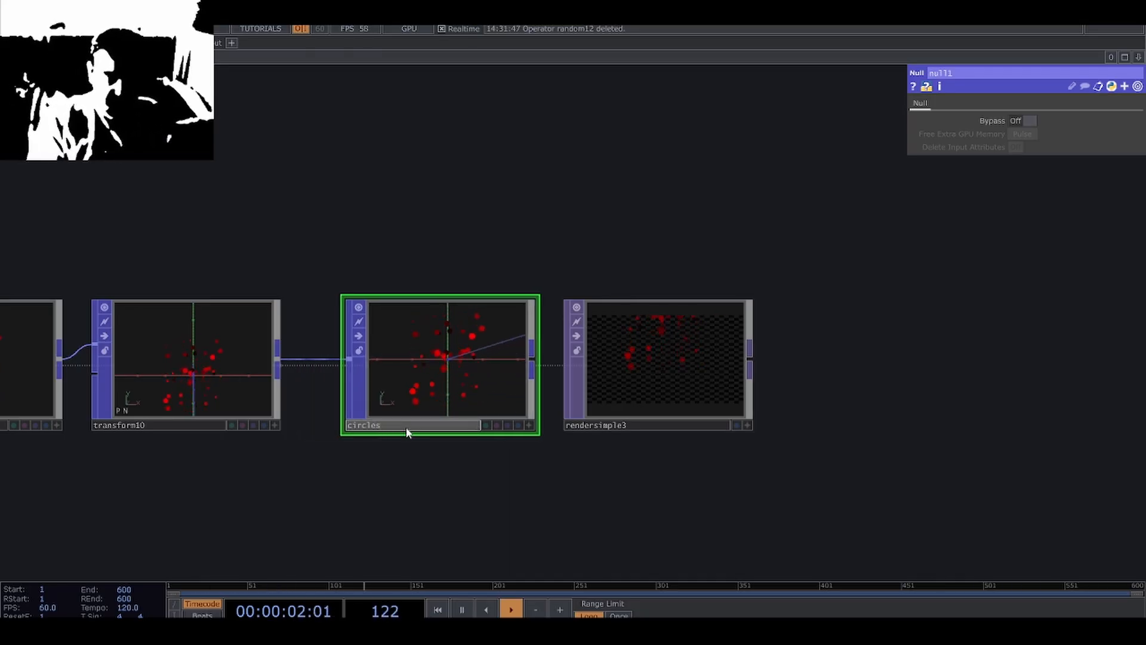
Set the Render Simple TOP's source POP to circles and display its render in the network background.
{"action": "left_click", "coordinate": [660, 365]}
{"action": "left_click", "coordinate": [773, 425]}
{"action": "left_click_drag", "start_coordinate": [874, 447], "coordinate": [660, 531]}
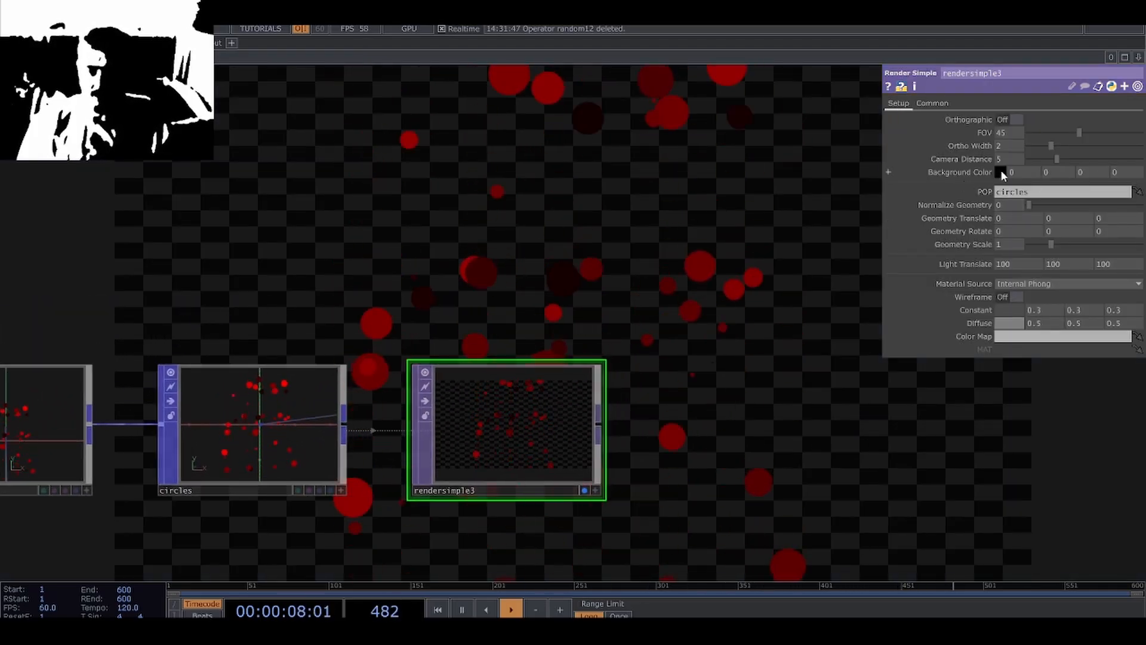
Set the Render Simple TOP's background color to opaque white with all four values at 1.
{"action": "left_click", "coordinate": [1000, 172]}
{"action": "left_click", "coordinate": [1080, 94]}
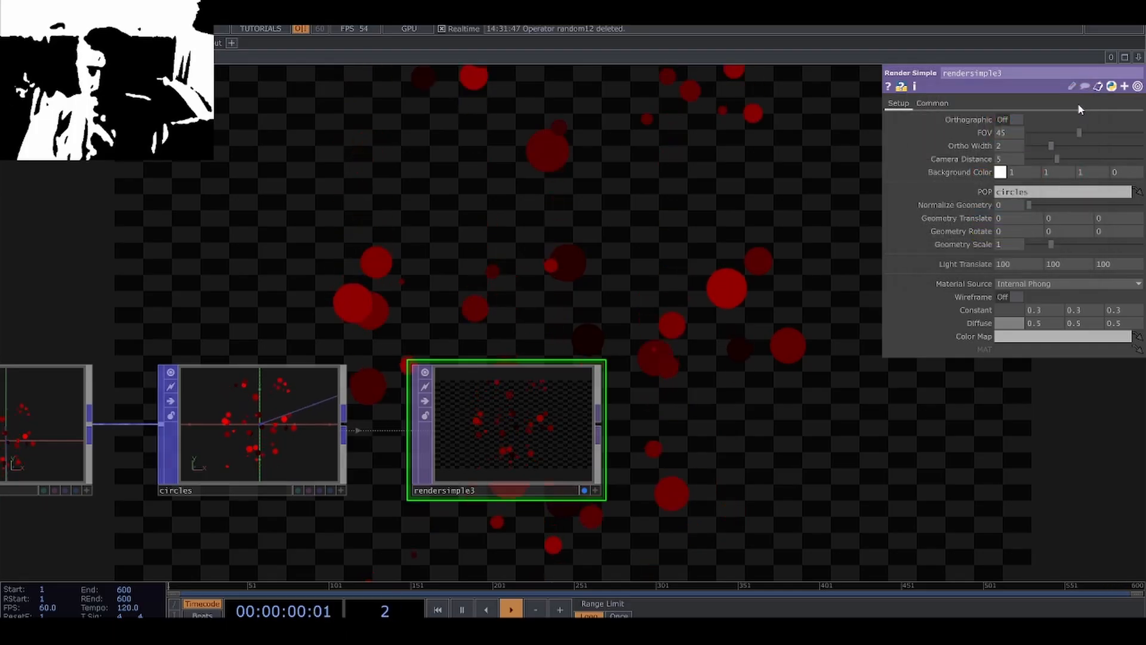
{"action": "key", "text": "Return"}
{"action": "left_click_drag", "start_coordinate": [719, 485], "coordinate": [701, 469]}
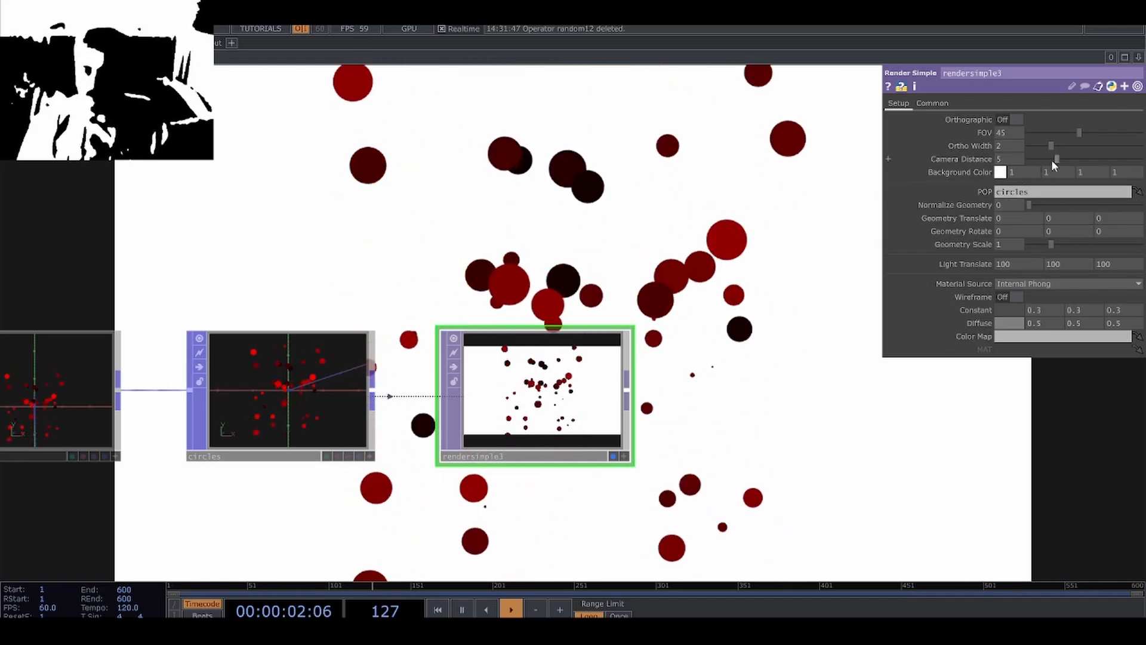
Set the Render Simple TOP's camera distance to 2 and look over the circle network.
{"action": "left_click_drag", "start_coordinate": [1052, 156], "coordinate": [1039, 159]}
{"action": "scroll", "coordinate": [789, 418], "scroll_direction": "down", "scroll_amount": 4}
{"action": "left_click_drag", "start_coordinate": [795, 471], "coordinate": [582, 409]}
{"action": "scroll", "coordinate": [724, 330], "scroll_direction": "down", "scroll_amount": 2}
{"action": "scroll", "coordinate": [582, 418], "scroll_direction": "down", "scroll_amount": 5}
{"action": "left_click_drag", "start_coordinate": [480, 537], "coordinate": [619, 522]}
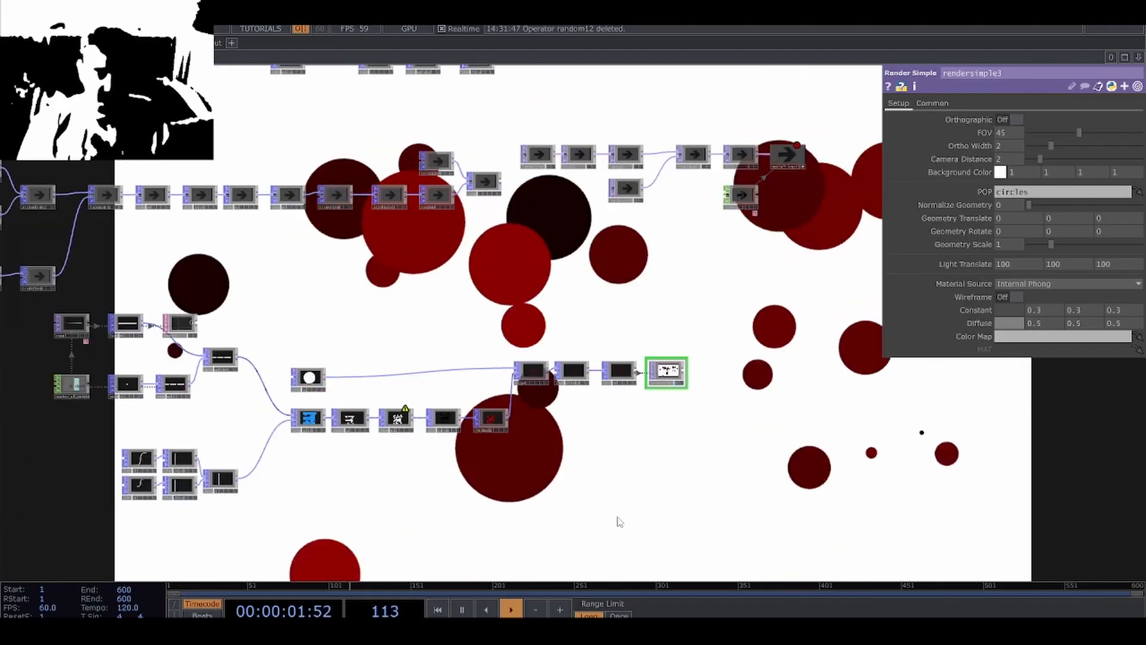
{"action": "left_click_drag", "start_coordinate": [220, 502], "coordinate": [365, 512]}
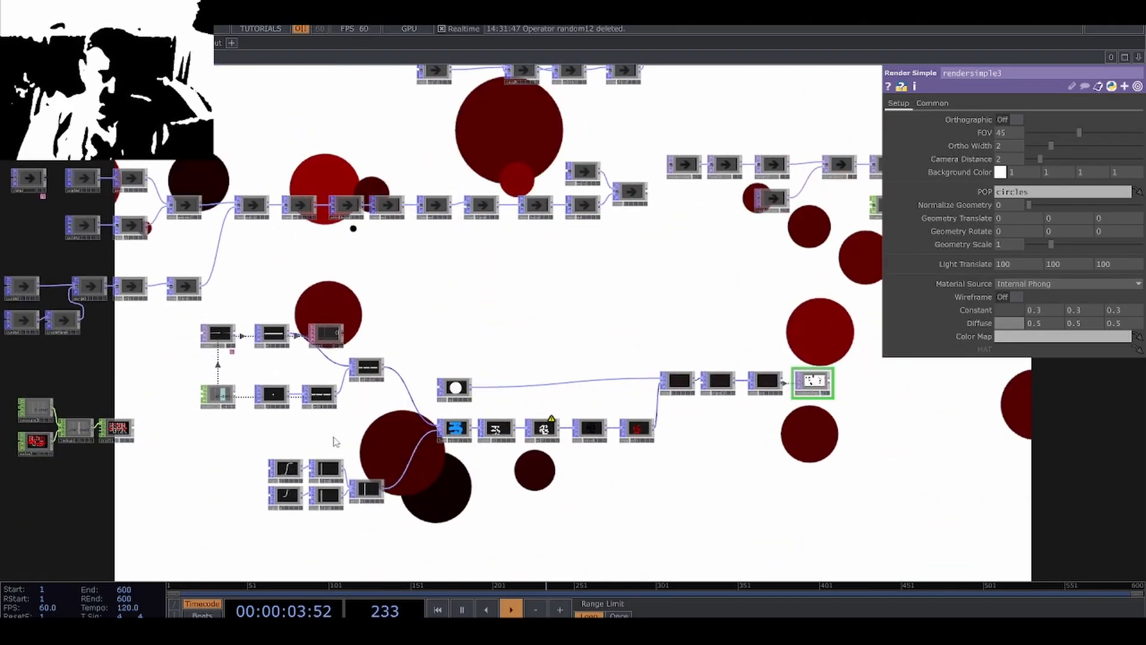
Set the number_of_points constant's chan1 value to 300.
{"action": "scroll", "coordinate": [234, 414], "scroll_direction": "up", "scroll_amount": 6}
{"action": "left_click", "coordinate": [216, 385]}
{"action": "left_click_drag", "start_coordinate": [257, 439], "coordinate": [127, 362]}
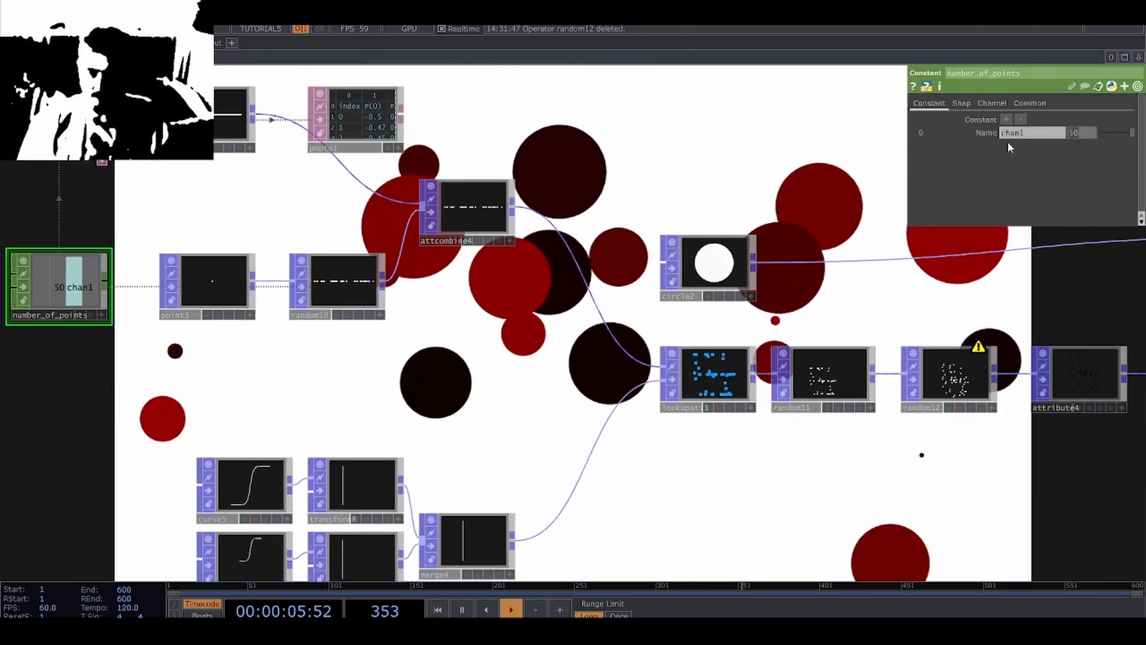
{"action": "type", "text": "300"}
{"action": "key", "text": "Return"}
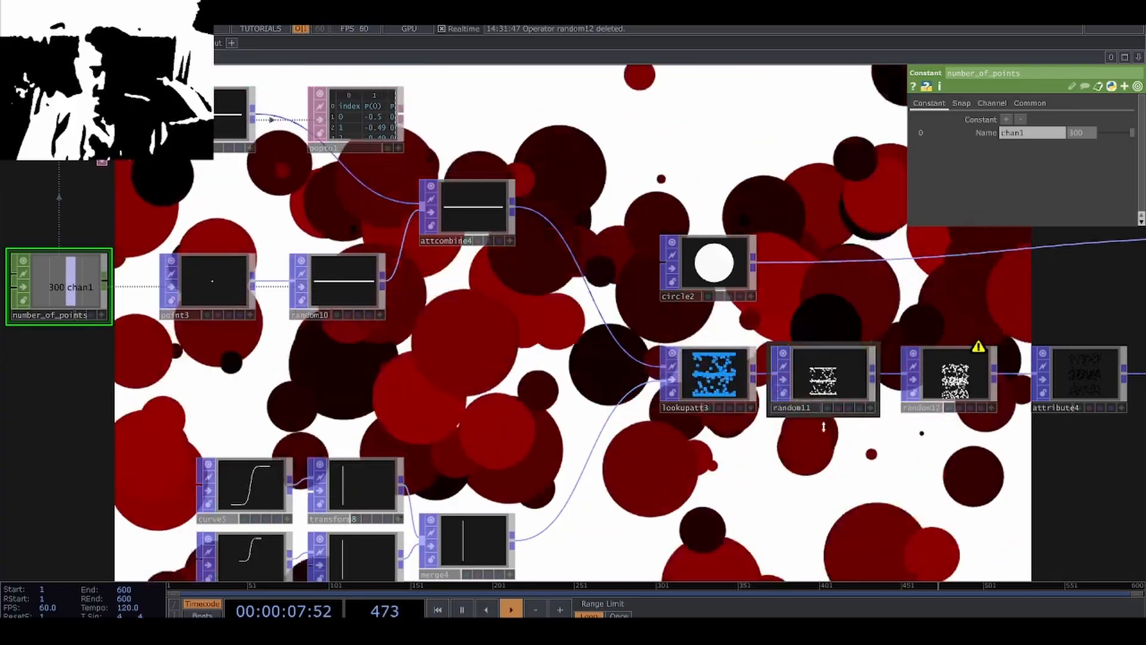
{"action": "scroll", "coordinate": [557, 425], "scroll_direction": "down", "scroll_amount": 5}
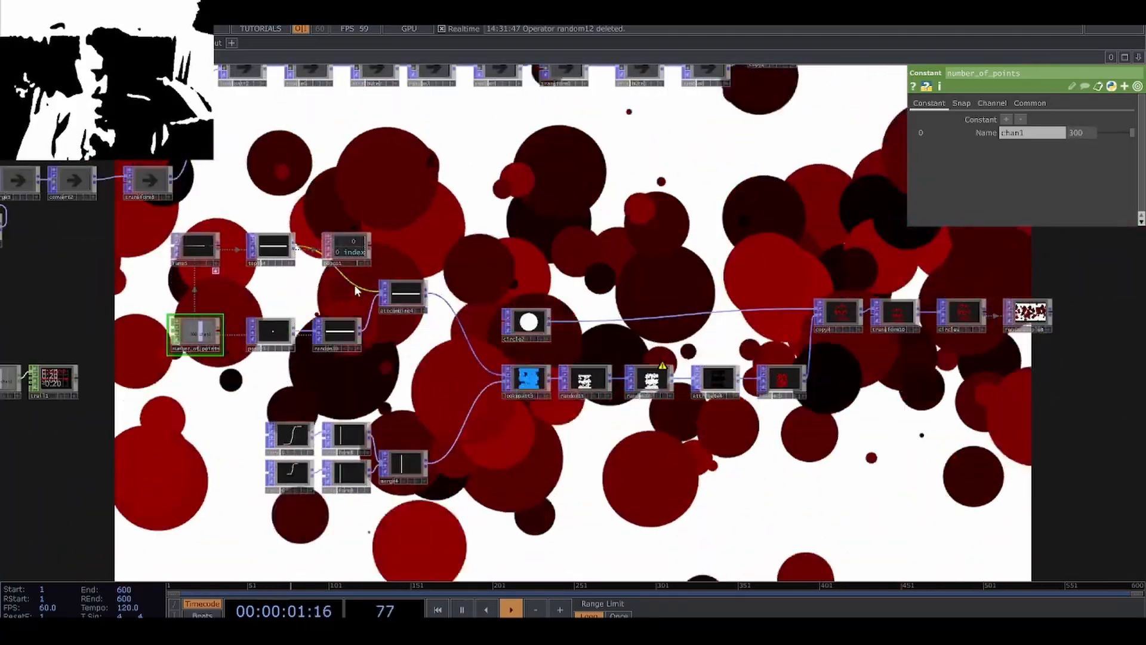
Slow the original Ramp TOP's animation by setting its phase expression to absTime.seconds * .05.
{"action": "scroll", "coordinate": [208, 222], "scroll_direction": "up", "scroll_amount": 3}
{"action": "left_click", "coordinate": [208, 222]}
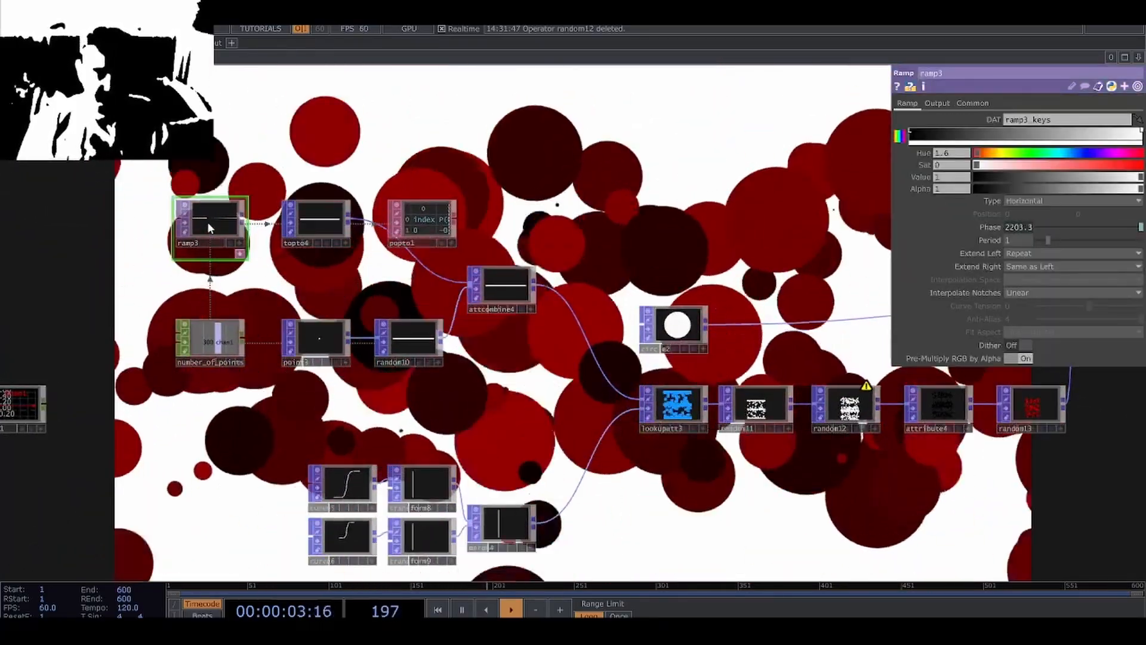
{"action": "left_click", "coordinate": [1024, 227]}
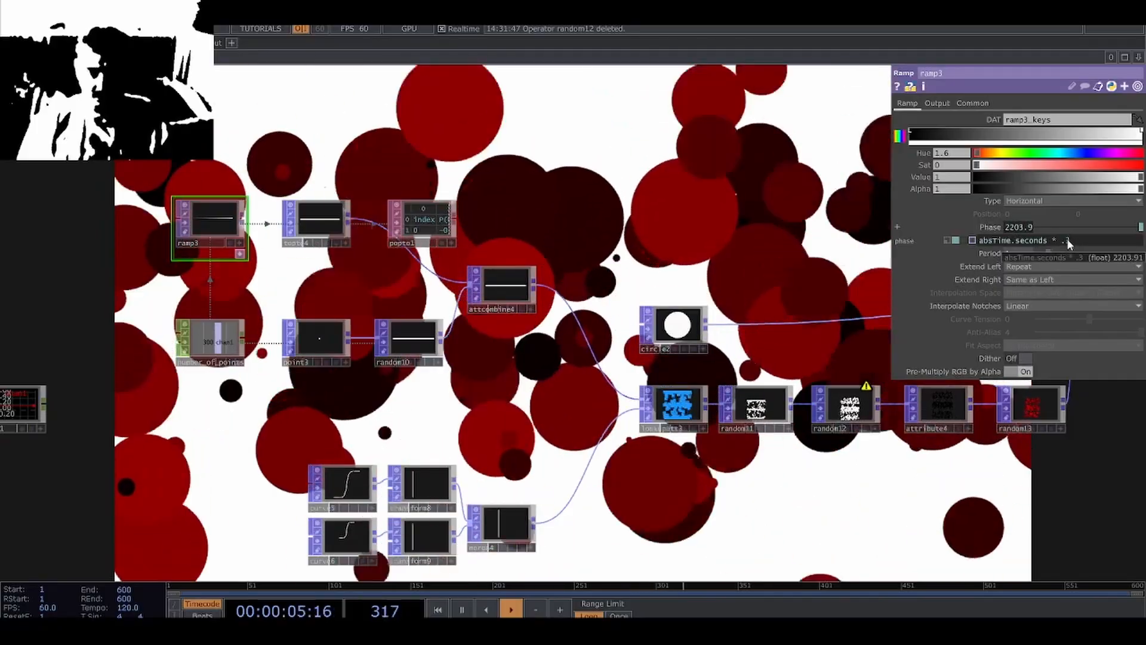
{"action": "double_click", "coordinate": [1068, 242]}
{"action": "type", "text": "1"}
{"action": "left_click", "coordinate": [762, 217]}
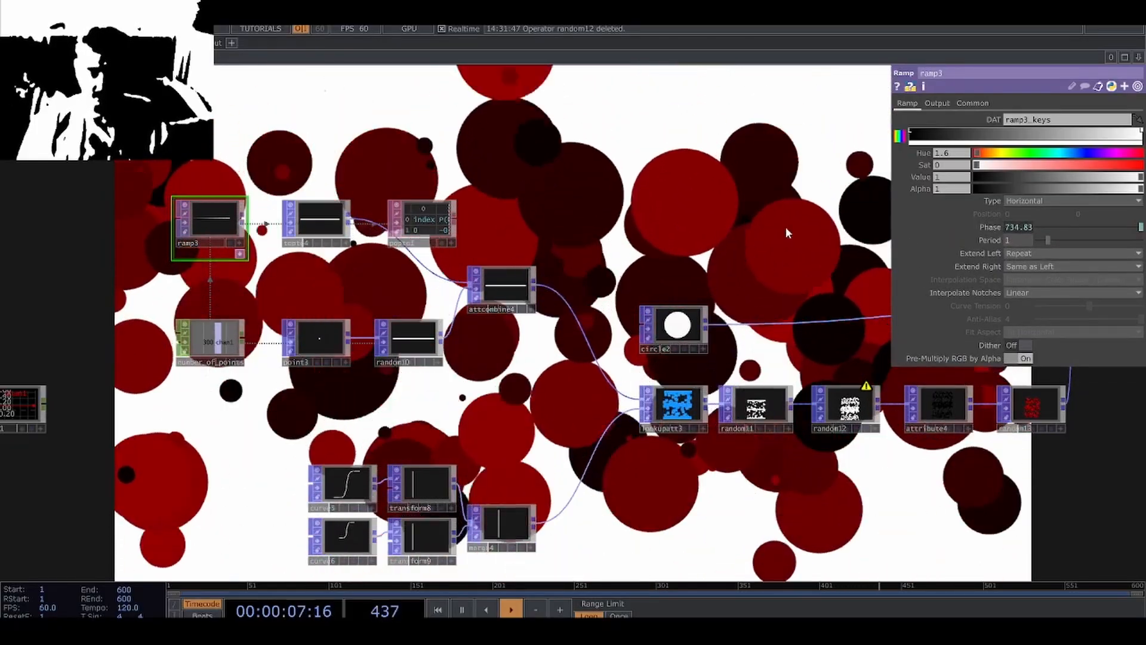
{"action": "left_click", "coordinate": [990, 227]}
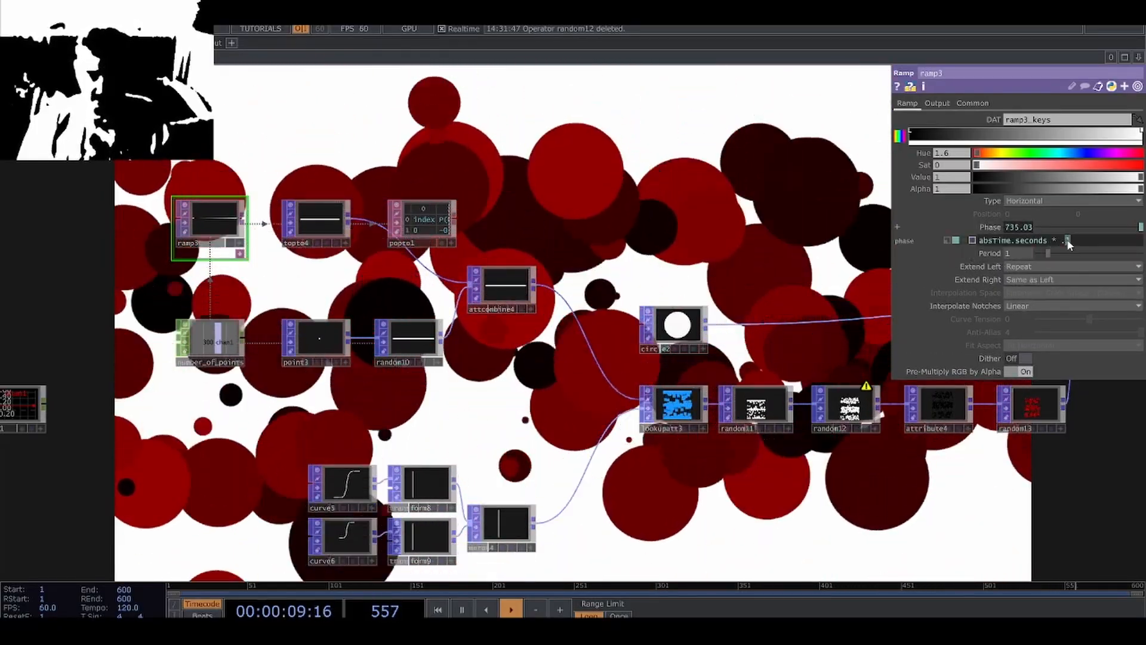
{"action": "type", "text": "05"}
{"action": "left_click", "coordinate": [747, 278]}
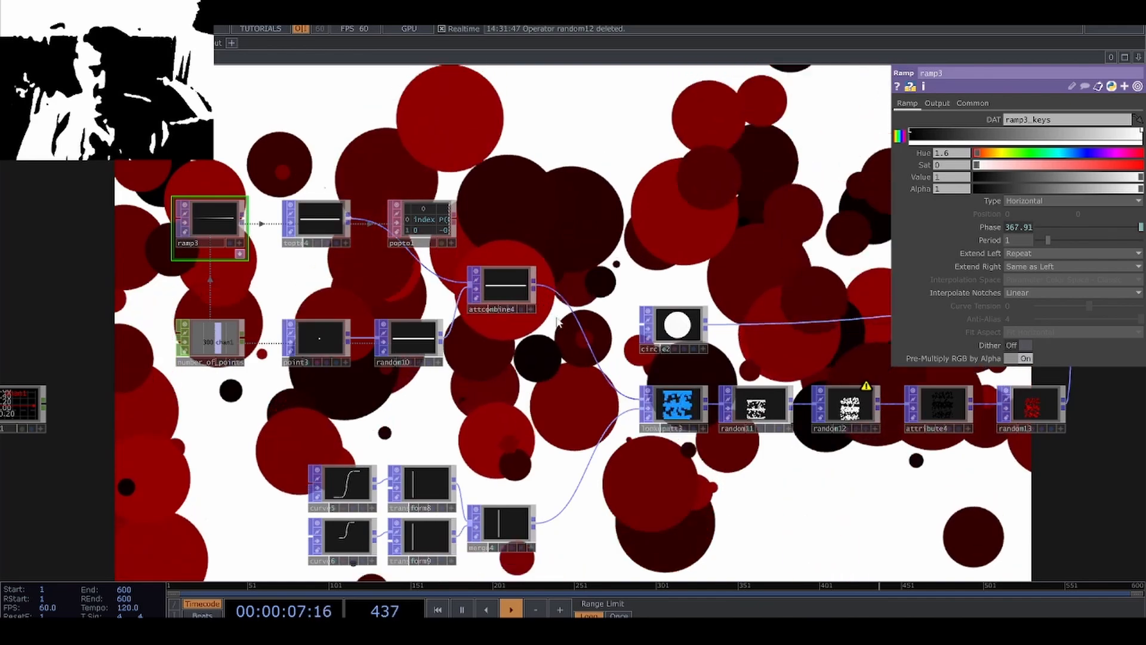
Widen the random12 POP's offset range by setting Value A to -0.4 and Value B to 0.4.
{"action": "left_click_drag", "start_coordinate": [791, 495], "coordinate": [566, 505]}
{"action": "left_click", "coordinate": [623, 416]}
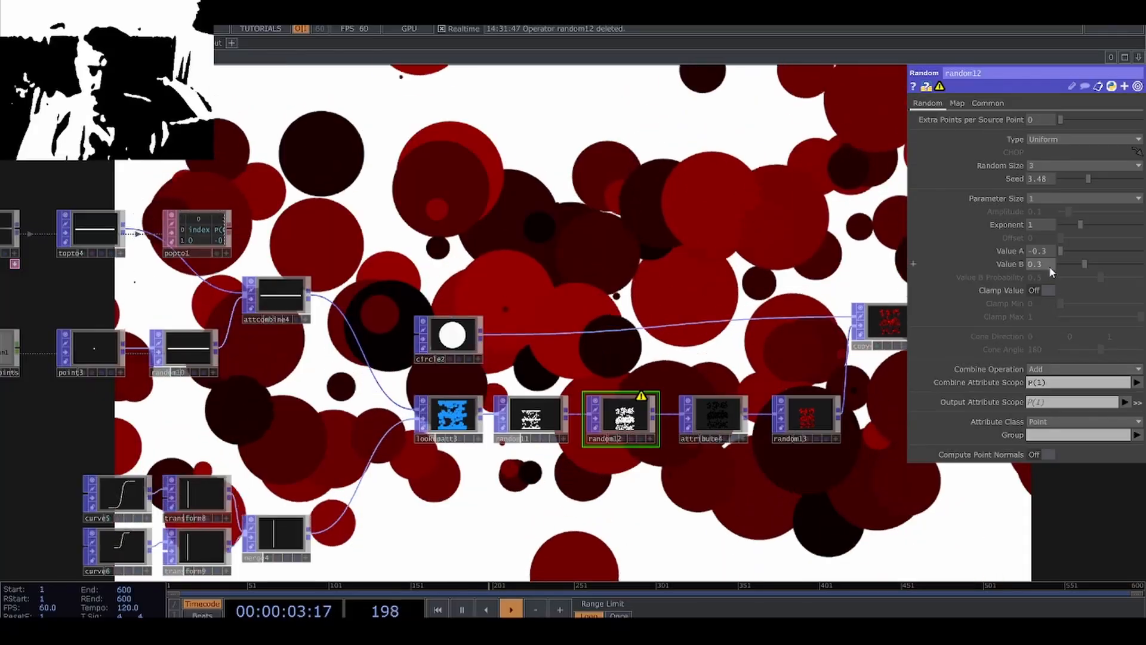
{"action": "left_click", "coordinate": [1048, 266]}
{"action": "left_click", "coordinate": [1046, 253]}
{"action": "mouse_move", "coordinate": [1049, 267]}
{"action": "left_mouse_down"}
{"action": "mouse_move", "coordinate": [1059, 268]}
{"action": "mouse_move", "coordinate": [1037, 254]}
{"action": "left_mouse_up"}
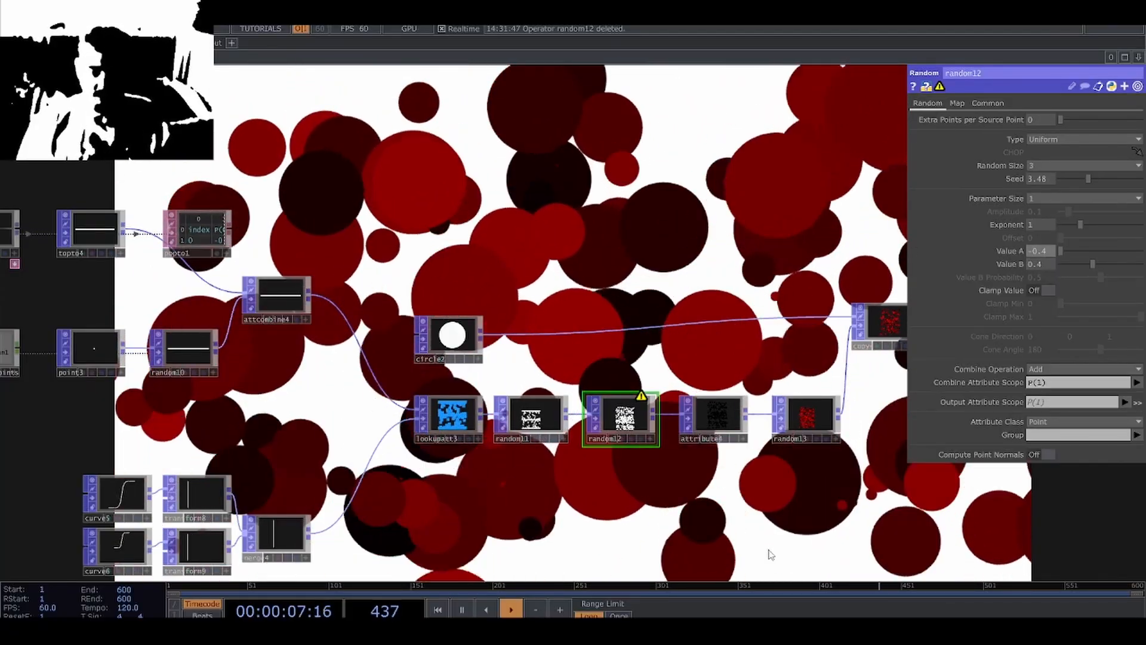
Look over the whole circle network and its animated render in the background.
{"action": "left_click_drag", "start_coordinate": [660, 531], "coordinate": [449, 522]}
{"action": "left_click_drag", "start_coordinate": [719, 503], "coordinate": [577, 492]}
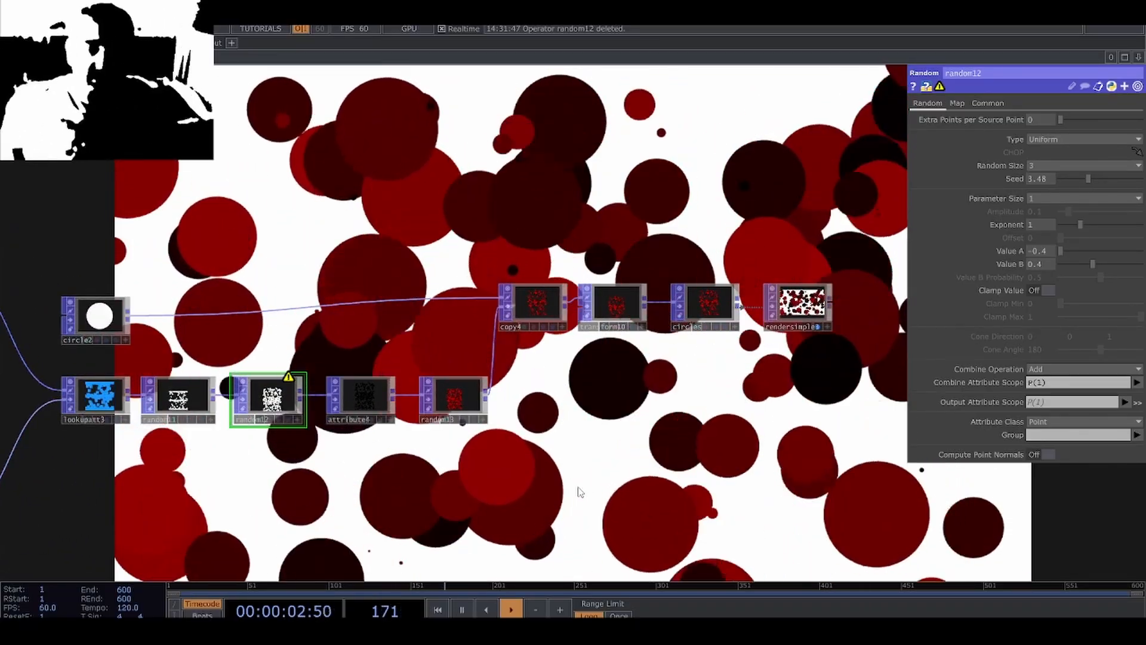
{"action": "scroll", "coordinate": [621, 466], "scroll_direction": "down", "scroll_amount": 5}
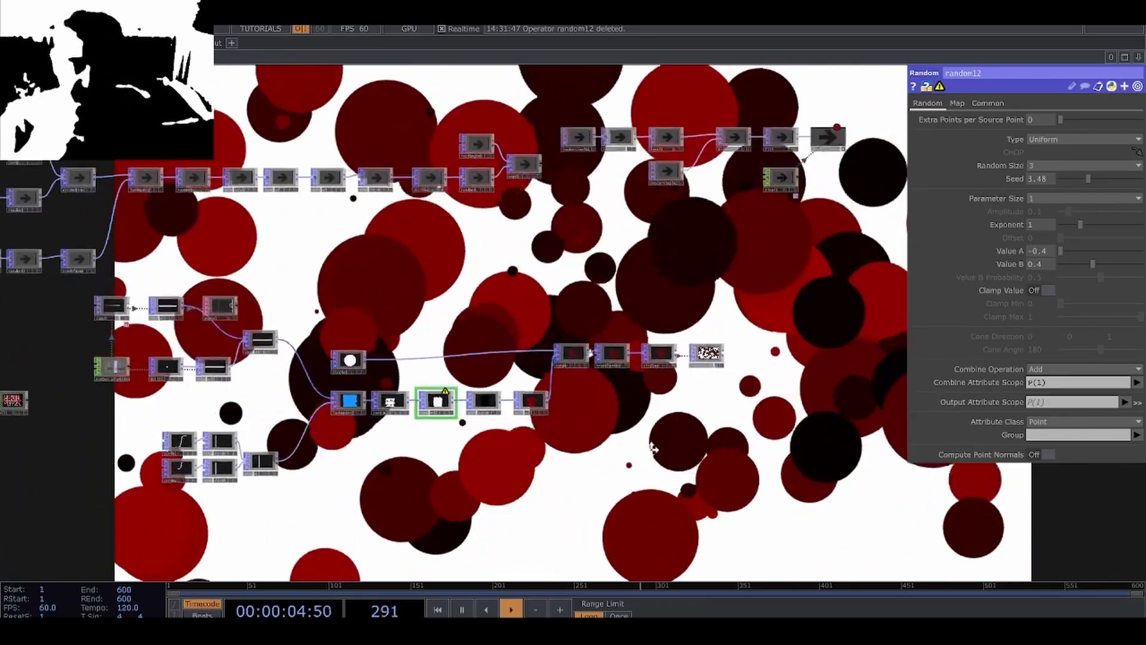
{"action": "scroll", "coordinate": [653, 447], "scroll_direction": "down", "scroll_amount": 3}
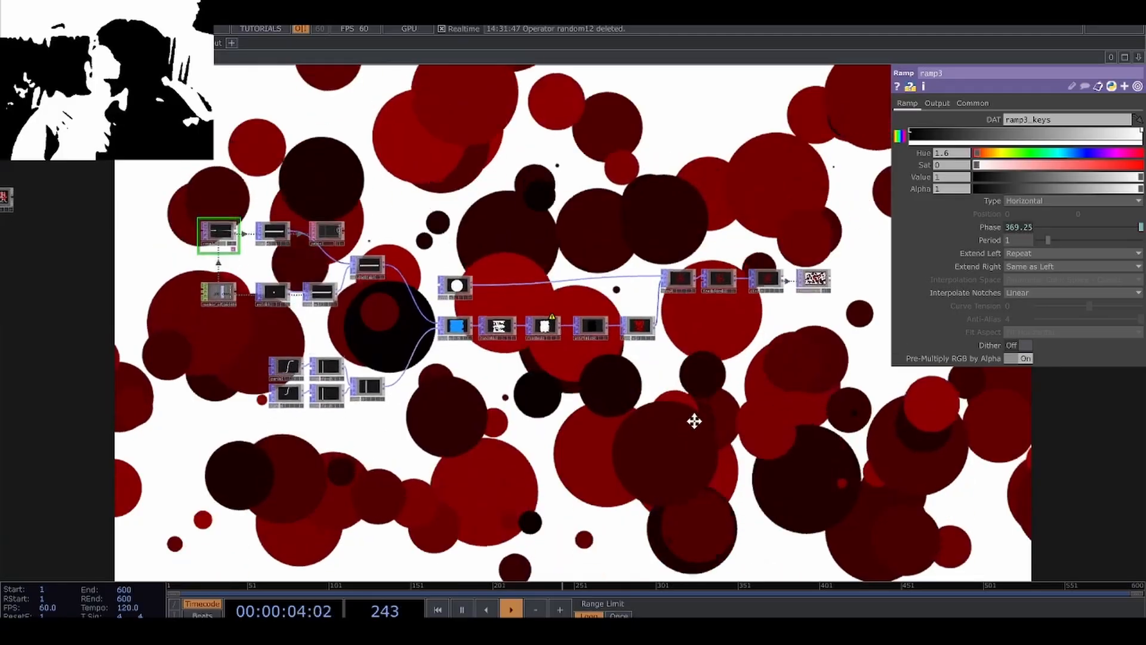
{"action": "left_click_drag", "start_coordinate": [694, 420], "coordinate": [694, 413]}
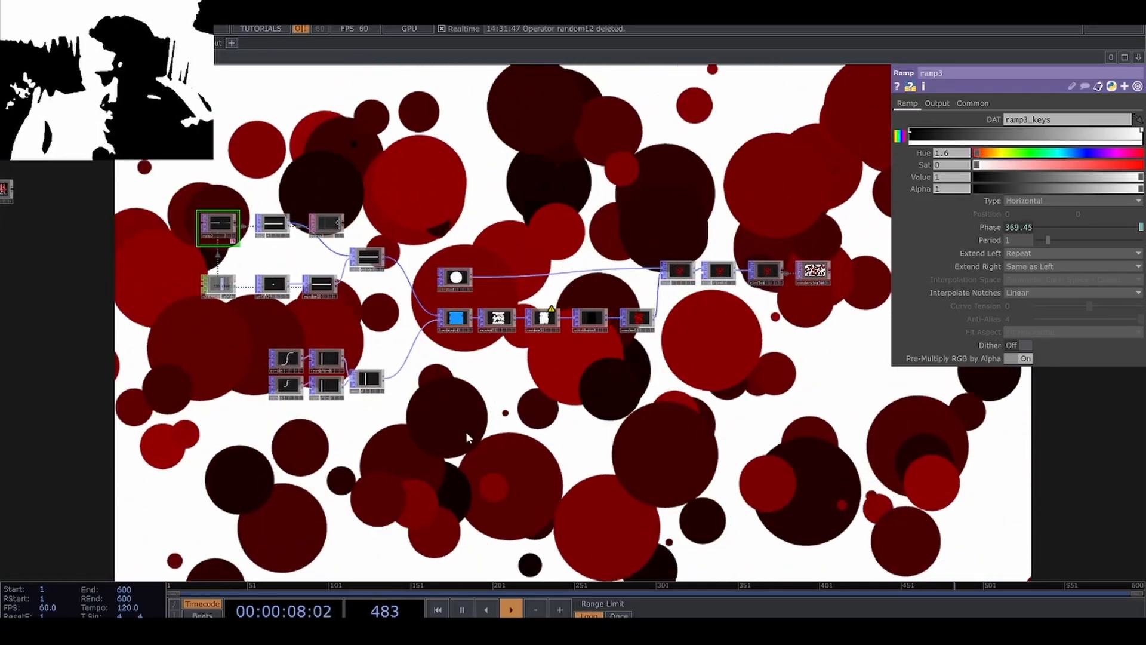
{"action": "left_click_drag", "start_coordinate": [466, 432], "coordinate": [476, 403]}
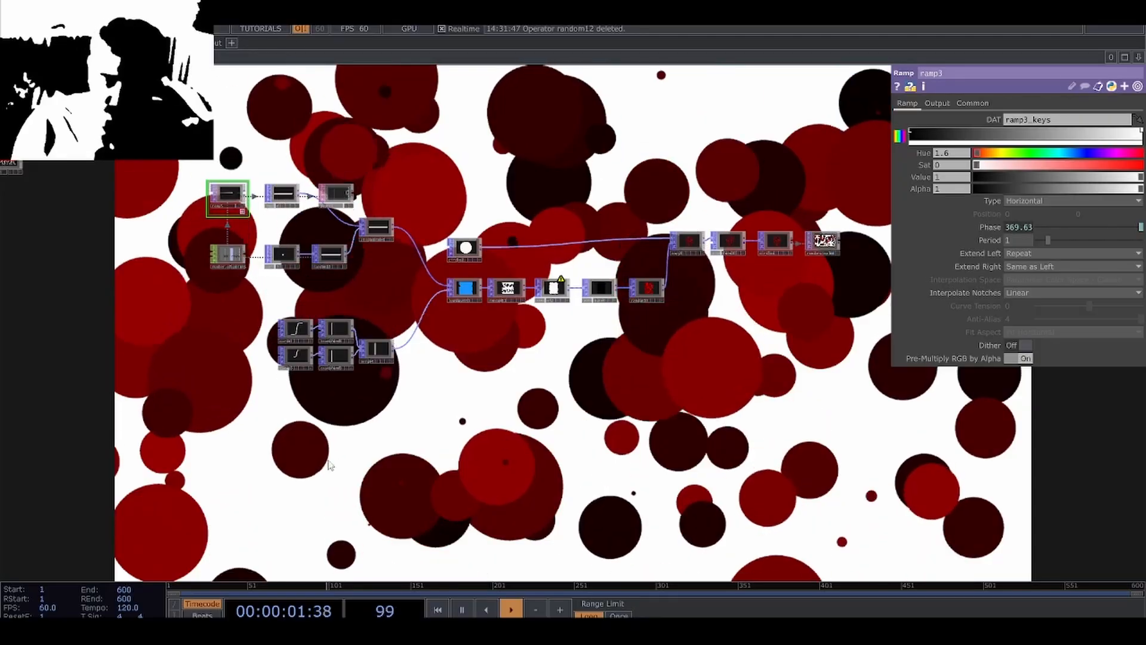
{"action": "left_click", "coordinate": [510, 282]}
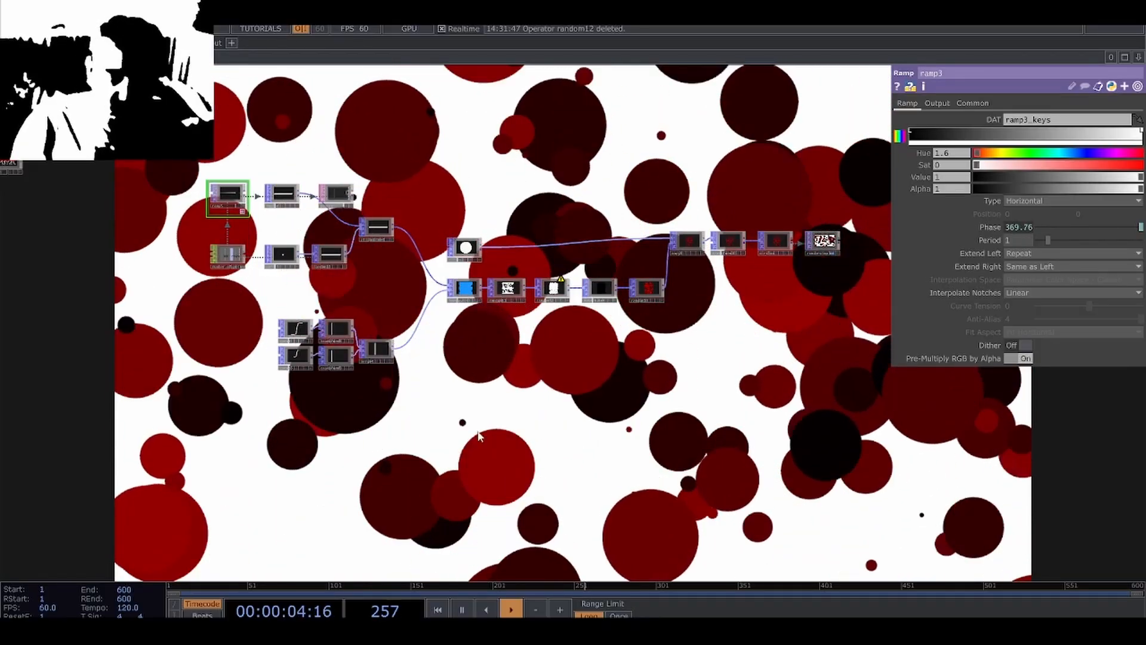
{"action": "scroll", "coordinate": [418, 409], "scroll_direction": "down", "scroll_amount": 3}
{"action": "scroll", "coordinate": [417, 409], "scroll_direction": "up", "scroll_amount": 5}
Duplicate the number_of_points constant below the circle network and rename the copy number_of_horizontal_lines.
{"action": "left_click_drag", "start_coordinate": [448, 350], "coordinate": [553, 381]}
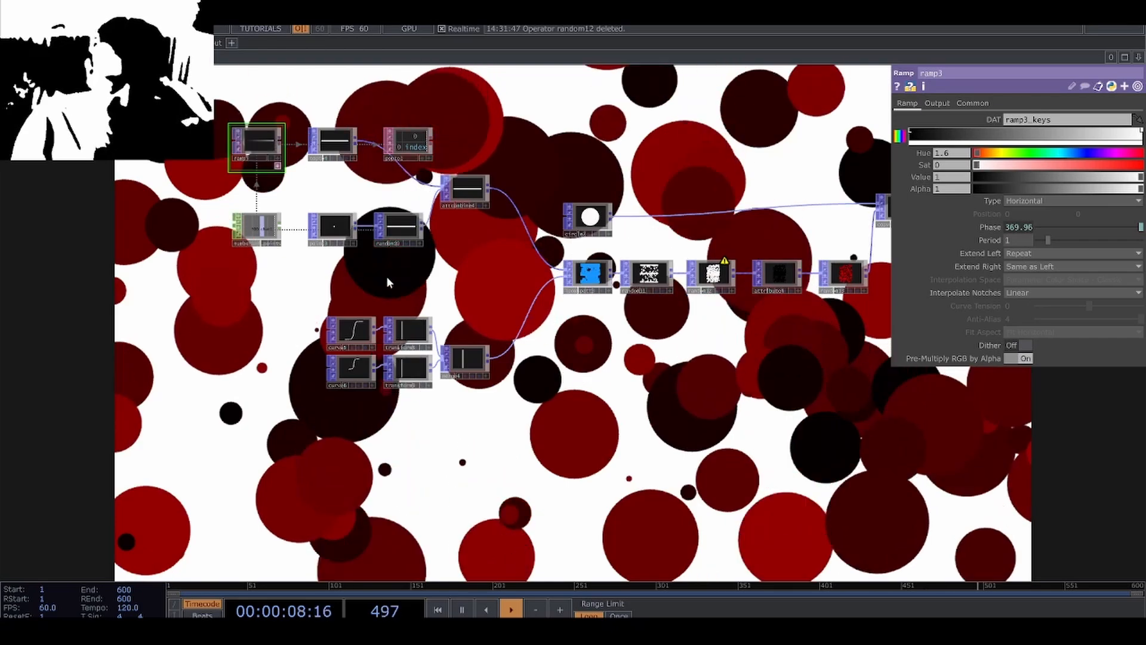
{"action": "left_click", "coordinate": [256, 229]}
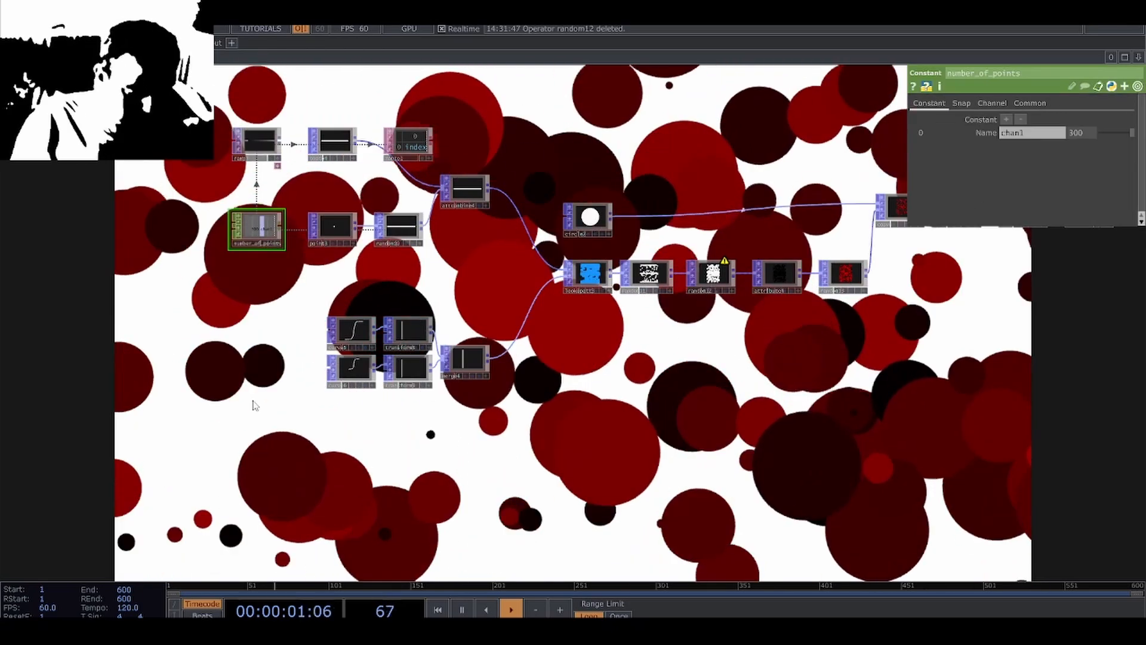
{"action": "left_click_drag", "start_coordinate": [247, 578], "coordinate": [288, 453]}
{"action": "key", "text": "ctrl+v"}
{"action": "scroll", "coordinate": [286, 448], "scroll_direction": "up", "scroll_amount": 4}
{"action": "scroll", "coordinate": [300, 442], "scroll_direction": "up", "scroll_amount": 3}
{"action": "left_click", "coordinate": [248, 469]}
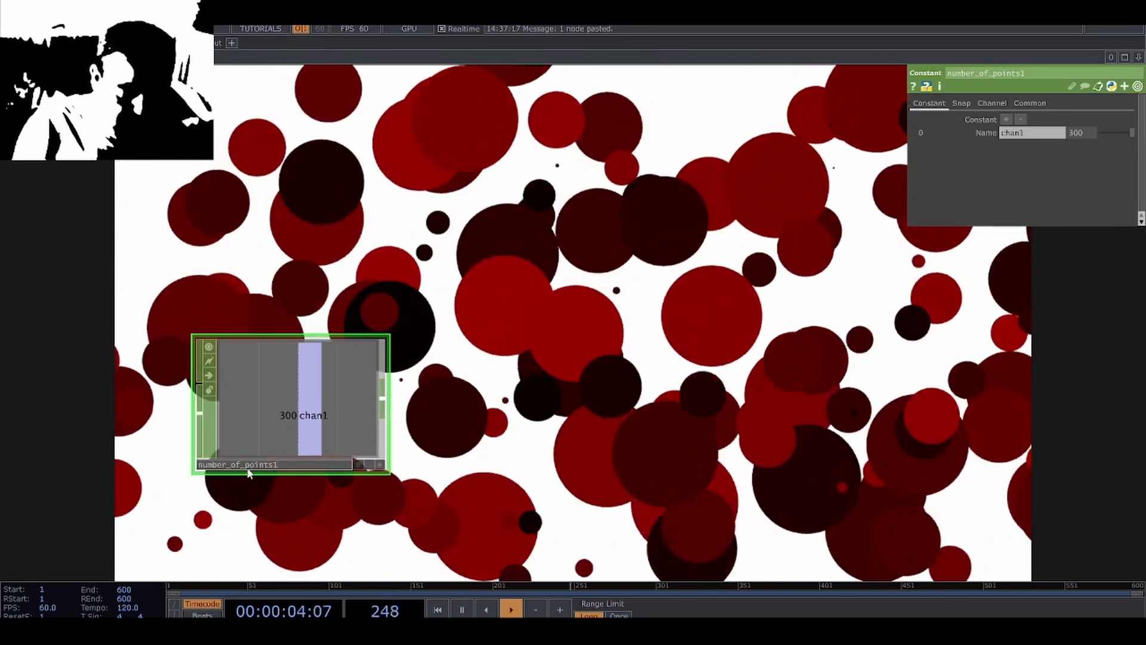
{"action": "type", "text": "number_of_horizontal_lines"}
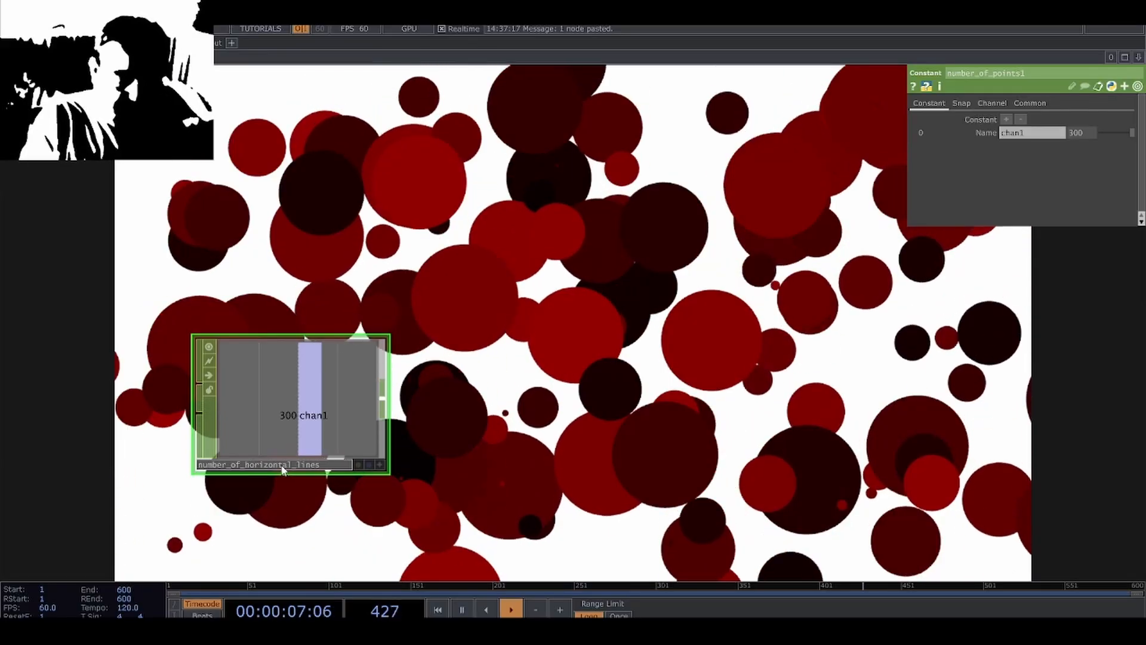
{"action": "key", "text": "Return"}
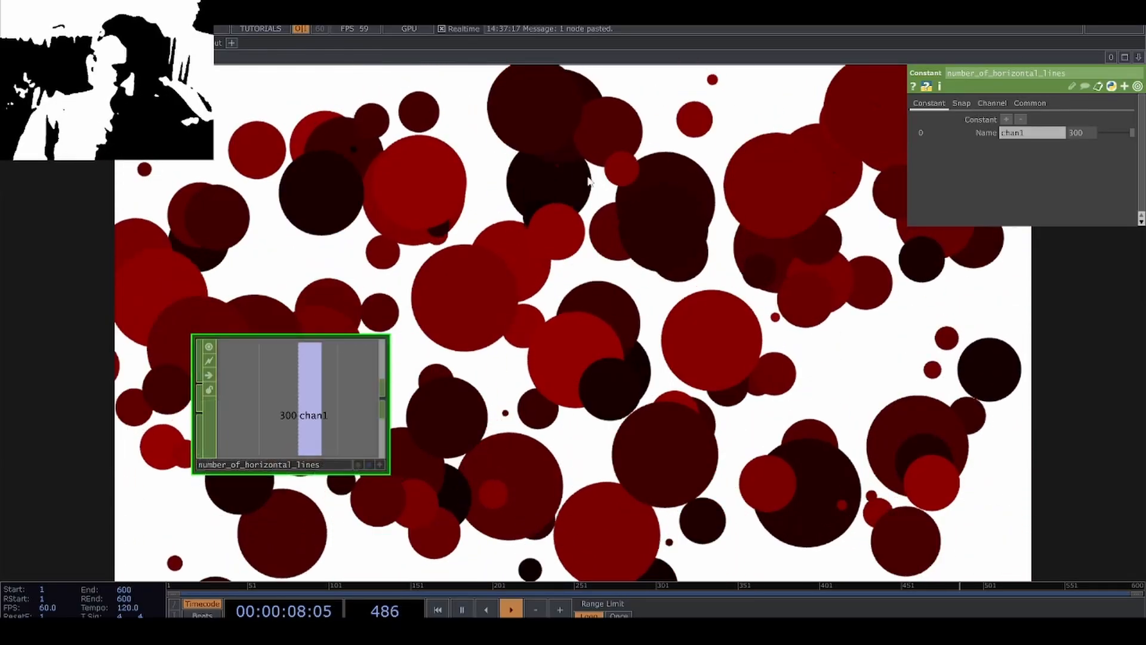
Copy the circle network's Ramp TOP and place the duplicate just above the number_of_horizontal_lines constant.
{"action": "key", "text": "h"}
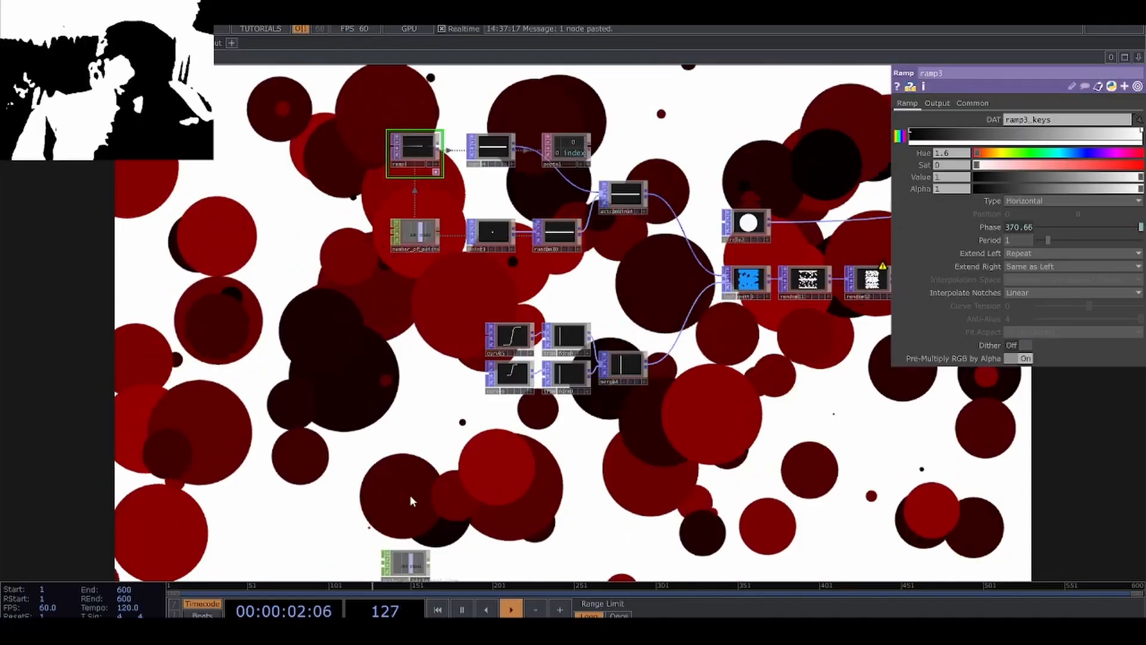
{"action": "left_click_drag", "start_coordinate": [425, 443], "coordinate": [429, 397]}
{"action": "scroll", "coordinate": [420, 430], "scroll_direction": "up", "scroll_amount": 5}
{"action": "key", "text": "ctrl+v"}
{"action": "left_click_drag", "start_coordinate": [464, 259], "coordinate": [386, 389]}
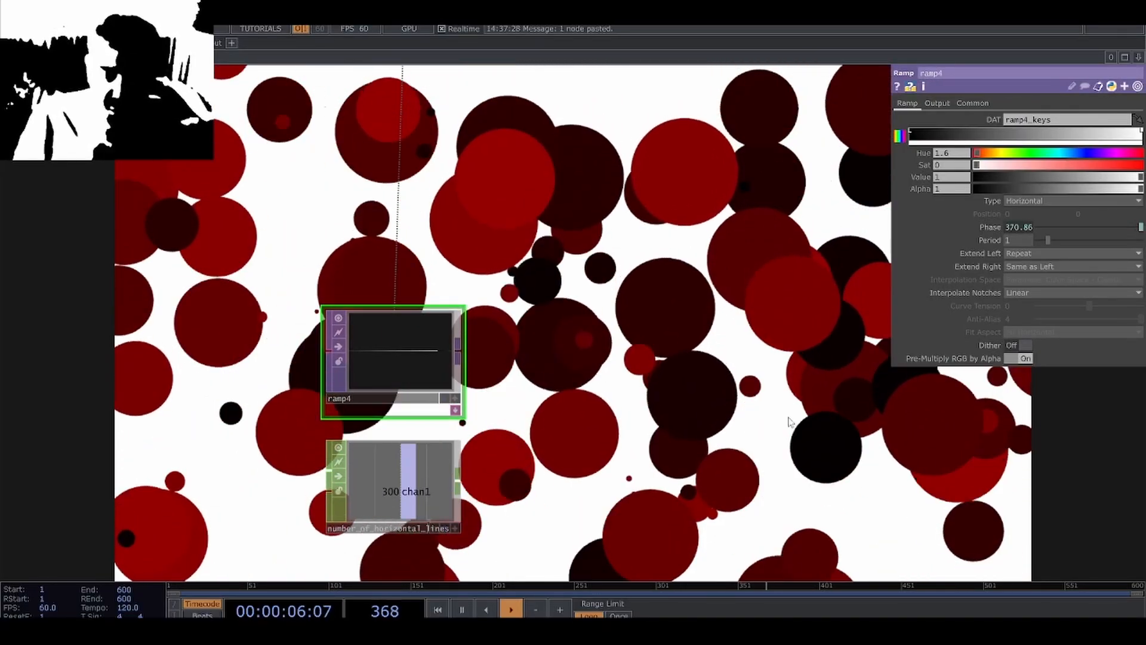
Link the copied Ramp TOP's horizontal resolution to the chan1 channel of number_of_horizontal_lines.
{"action": "left_click_drag", "start_coordinate": [567, 456], "coordinate": [424, 423]}
{"action": "left_click", "coordinate": [300, 432]}
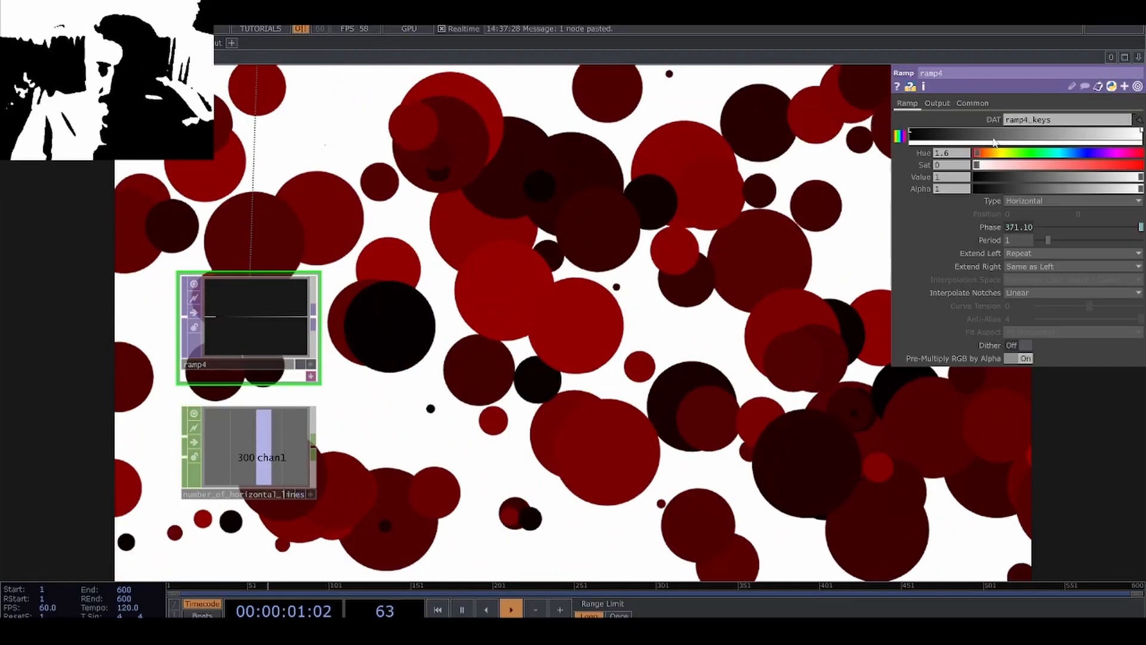
{"action": "left_click", "coordinate": [973, 102]}
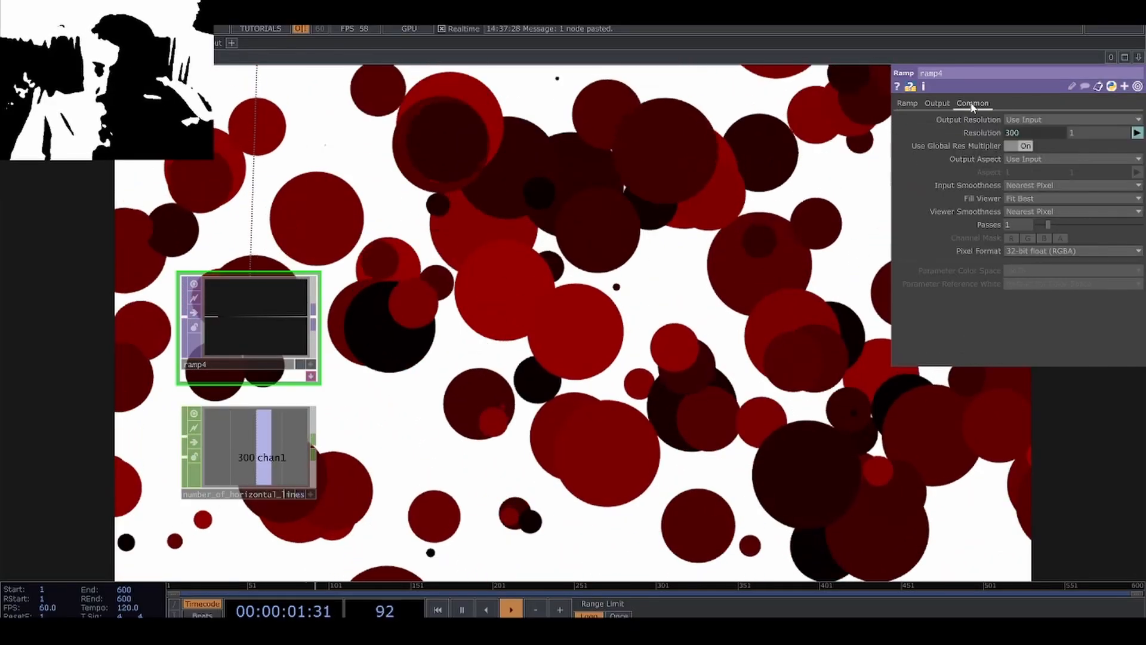
{"action": "left_click_drag", "start_coordinate": [287, 468], "coordinate": [1022, 133]}
{"action": "left_click", "coordinate": [1026, 140]}
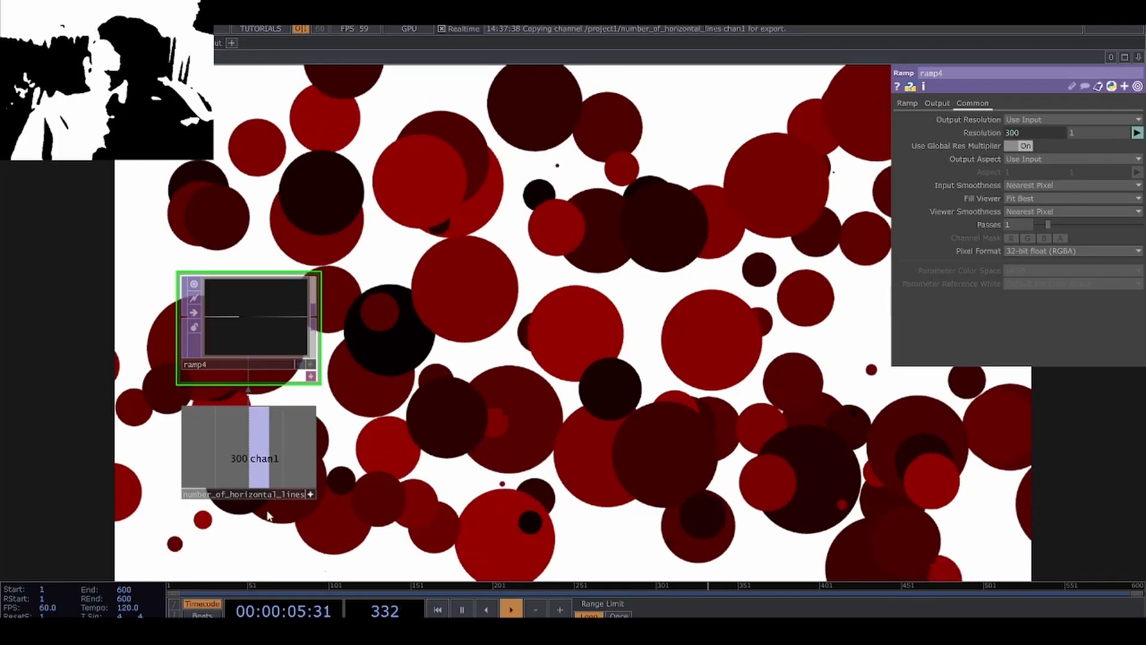
{"action": "left_click", "coordinate": [311, 494]}
Duplicate the TOP to POP next to the copied ramp and set its source TOP to ramp4.
{"action": "left_click_drag", "start_coordinate": [503, 376], "coordinate": [436, 412]}
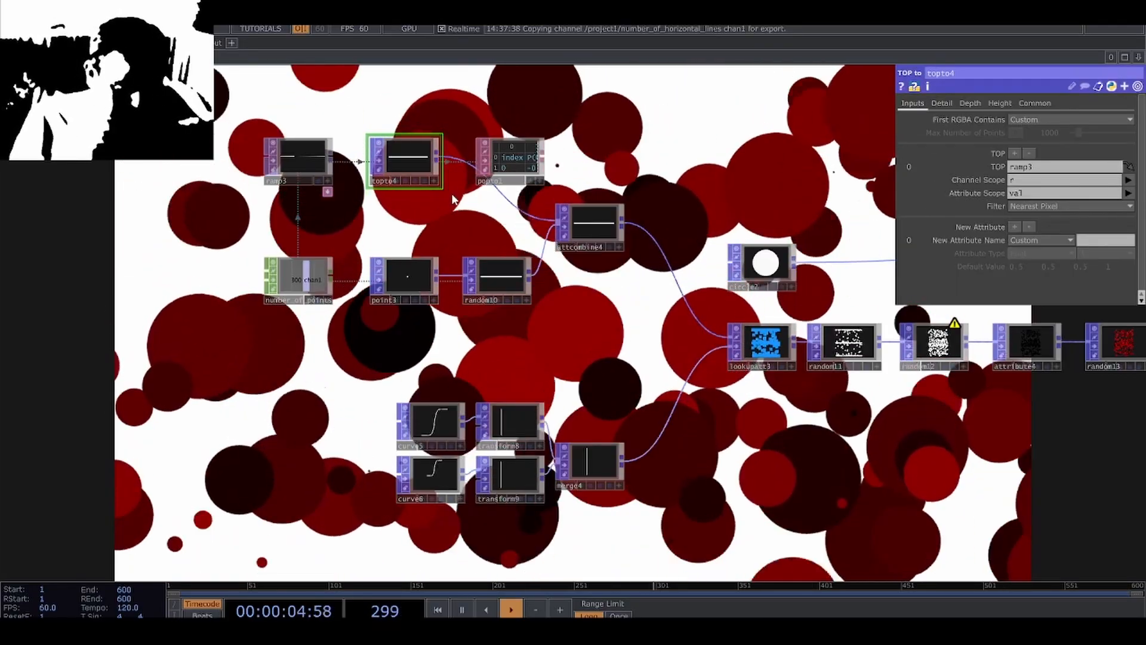
{"action": "key", "text": "ctrl+c"}
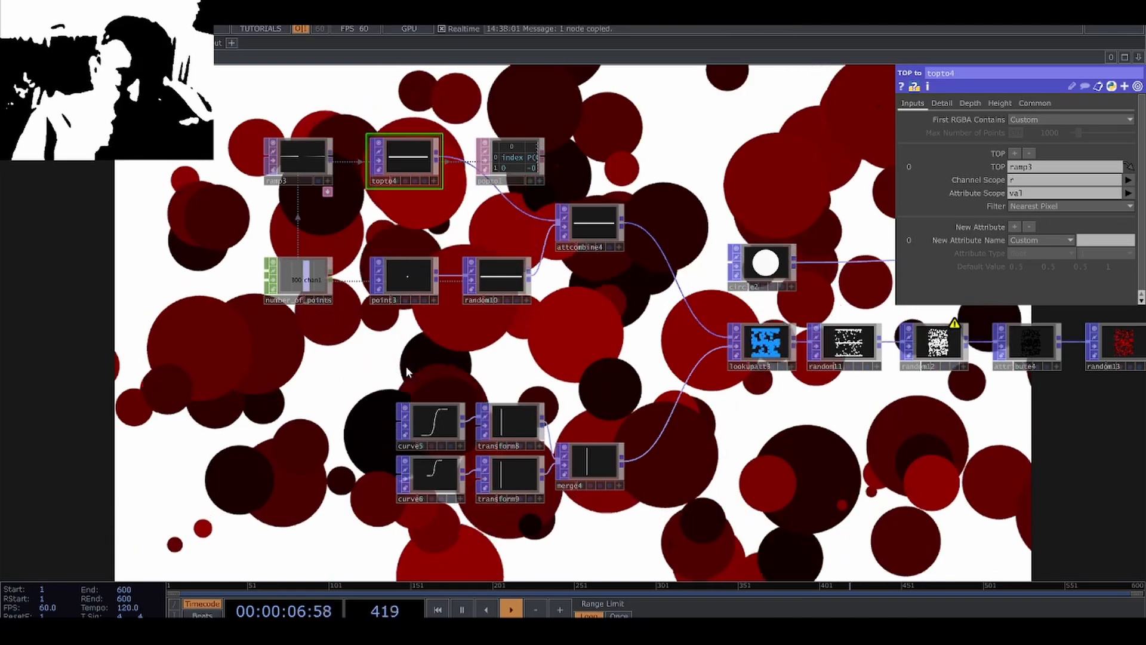
{"action": "left_click_drag", "start_coordinate": [411, 531], "coordinate": [439, 228]}
{"action": "key", "text": "ctrl+v"}
{"action": "left_click_drag", "start_coordinate": [445, 349], "coordinate": [418, 376]}
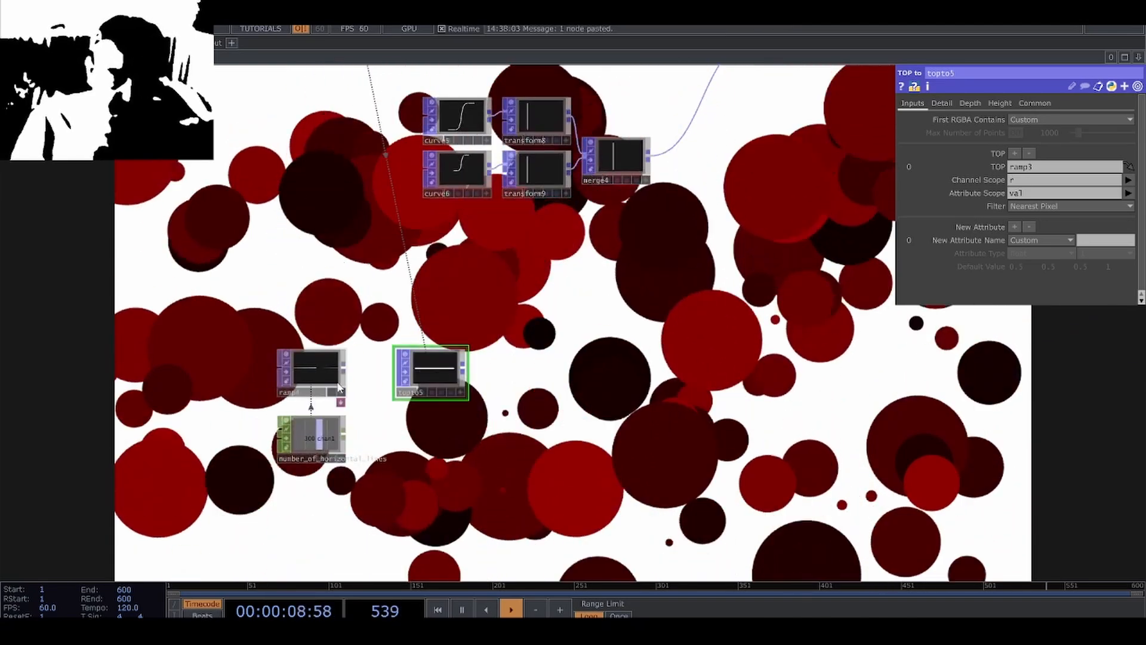
{"action": "left_click_drag", "start_coordinate": [344, 371], "coordinate": [486, 442]}
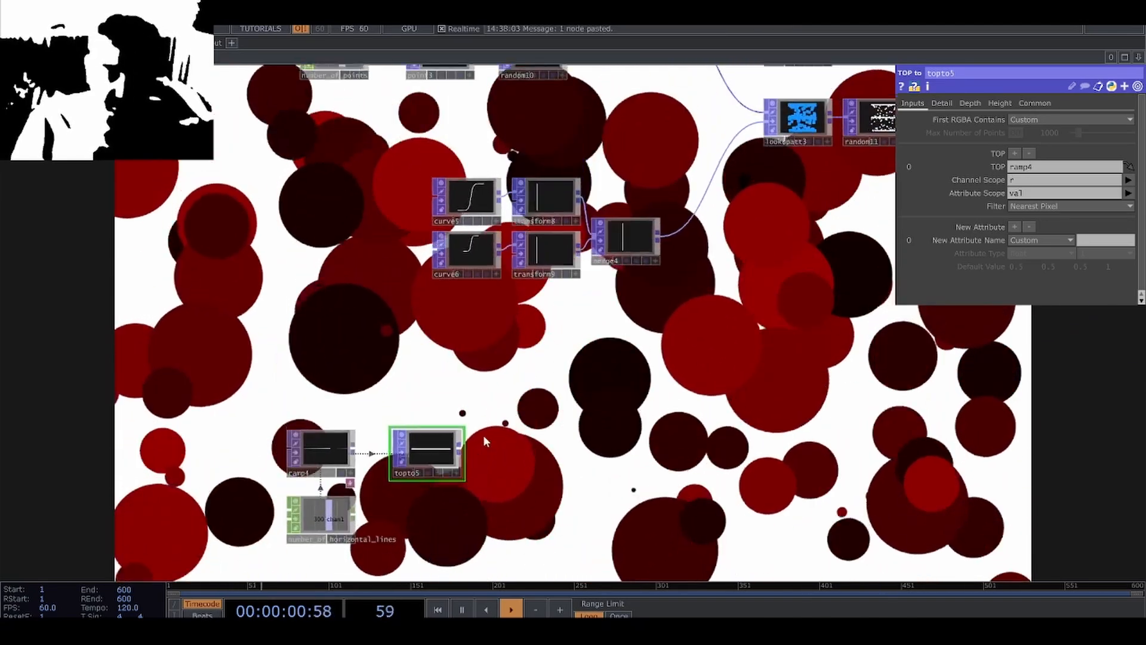
Copy the Point, Random and Attribute Combine POPs from the circle network and place the duplicates beside the new ramp chain.
{"action": "scroll", "coordinate": [486, 440], "scroll_direction": "down", "scroll_amount": 5}
{"action": "left_click_drag", "start_coordinate": [366, 330], "coordinate": [338, 382]}
{"action": "scroll", "coordinate": [435, 299], "scroll_direction": "up", "scroll_amount": 7}
{"action": "left_click_drag", "start_coordinate": [450, 361], "coordinate": [450, 346]}
{"action": "left_click", "coordinate": [428, 272]}
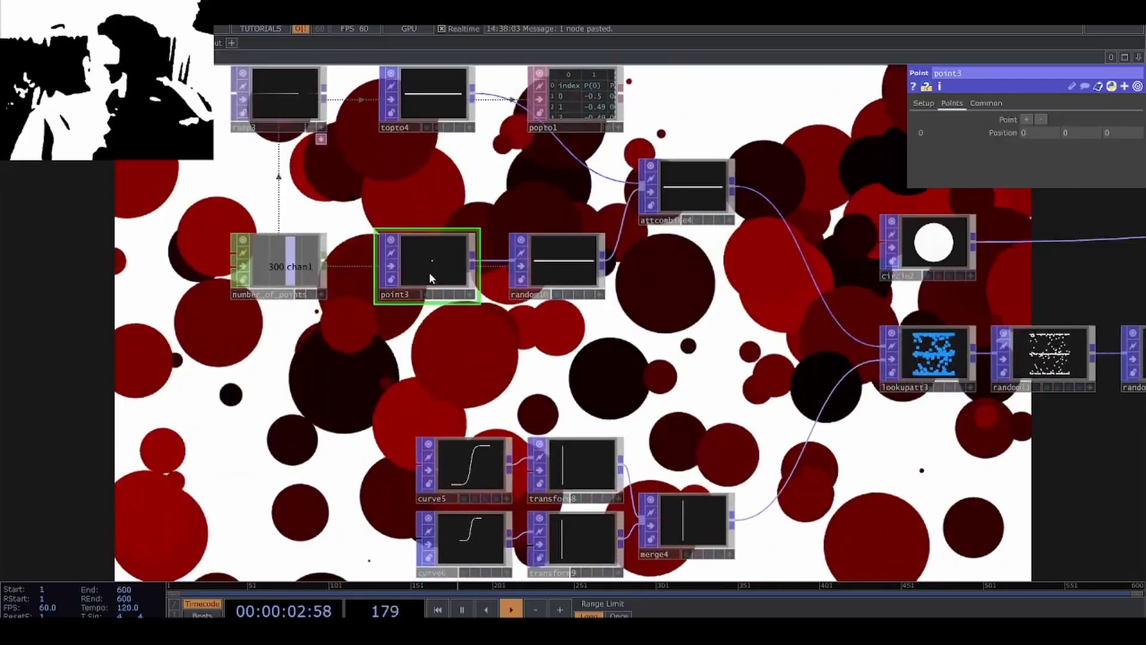
{"action": "left_click", "coordinate": [548, 275], "text": "shift"}
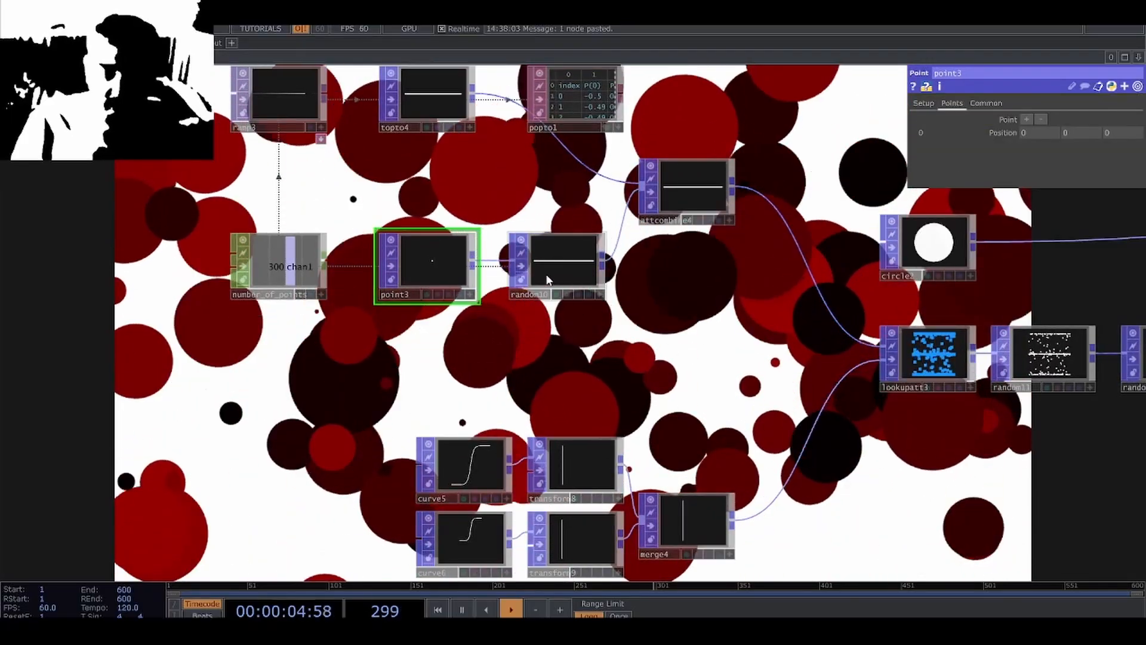
{"action": "left_click", "coordinate": [687, 221], "text": "shift"}
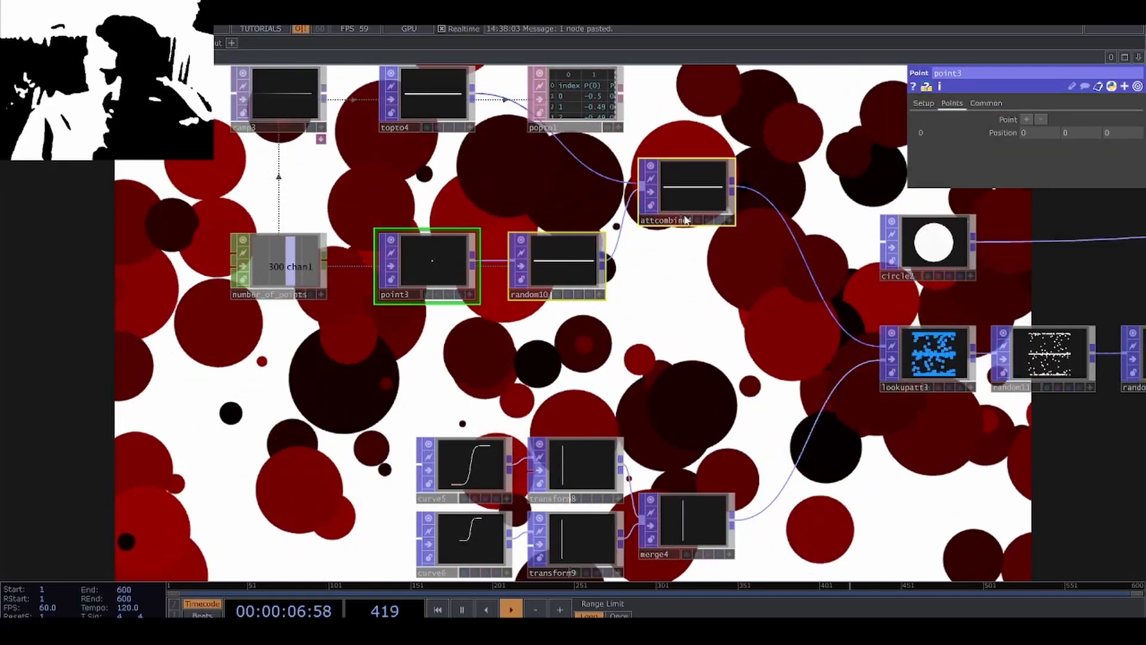
{"action": "key", "text": "ctrl+c"}
{"action": "left_click_drag", "start_coordinate": [658, 365], "coordinate": [599, 162]}
{"action": "scroll", "coordinate": [599, 156], "scroll_direction": "down", "scroll_amount": 5}
{"action": "scroll", "coordinate": [503, 438], "scroll_direction": "up", "scroll_amount": 5}
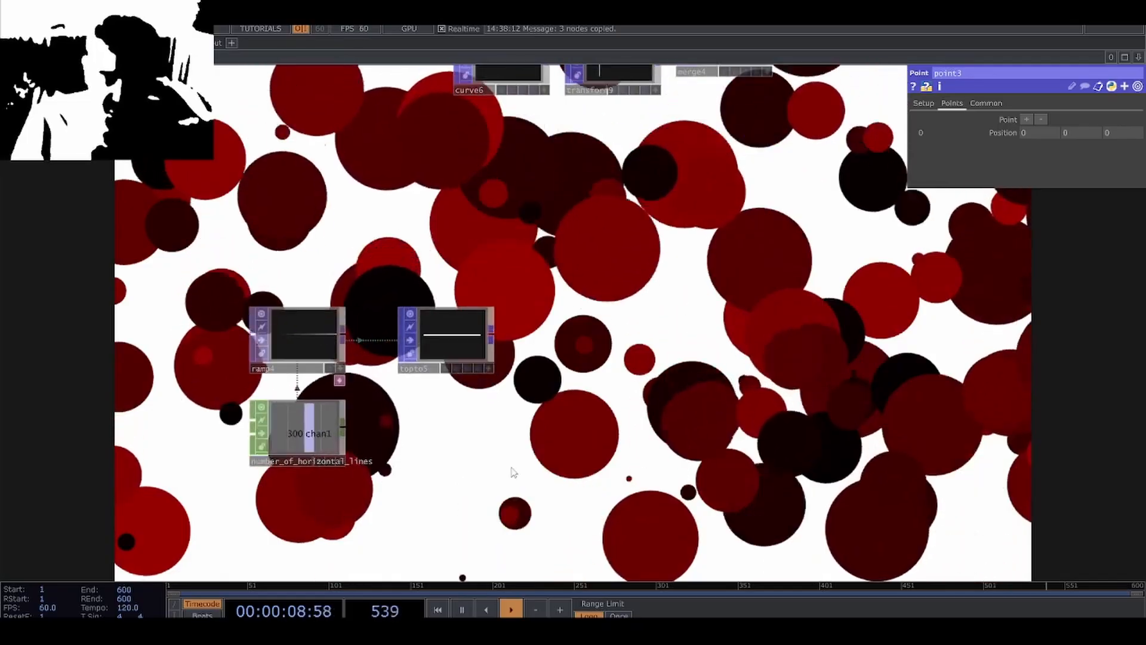
{"action": "key", "text": "ctrl+v"}
{"action": "left_click_drag", "start_coordinate": [658, 433], "coordinate": [566, 453]}
Connect the duplicated TOP to POP to the new Attribute Combine POP, tidy the copied nodes and inspect the combined output.
{"action": "left_click_drag", "start_coordinate": [492, 334], "coordinate": [663, 357]}
{"action": "left_click_drag", "start_coordinate": [501, 435], "coordinate": [482, 435]}
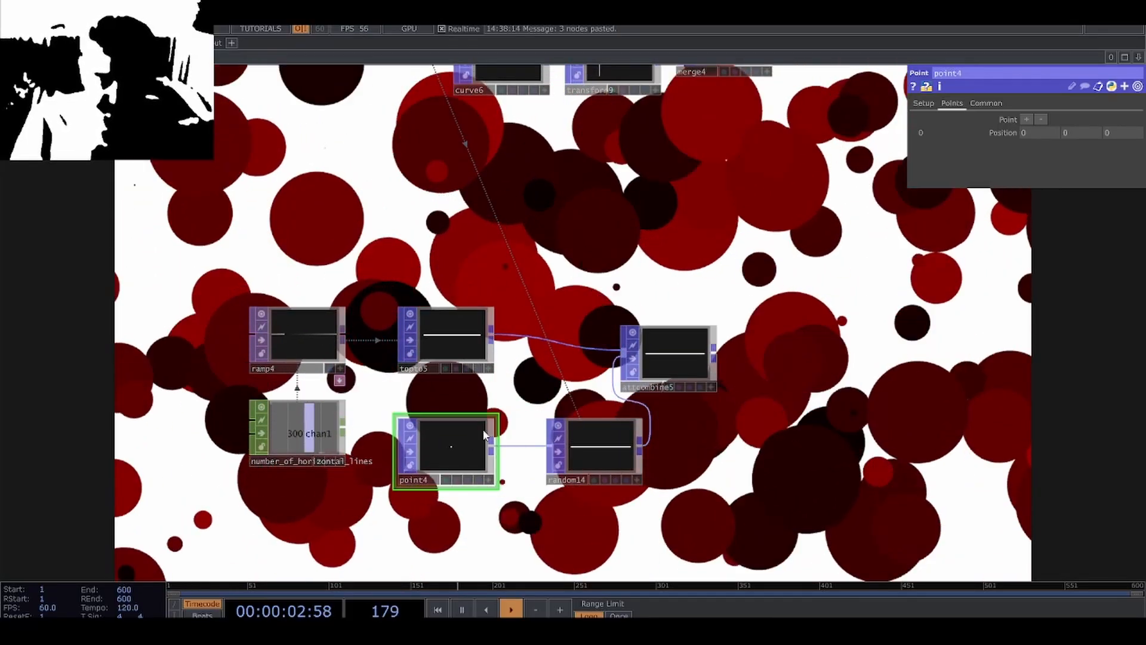
{"action": "left_click_drag", "start_coordinate": [594, 436], "coordinate": [557, 437]}
{"action": "left_click", "coordinate": [679, 359]}
{"action": "middle_click", "coordinate": [682, 362]}
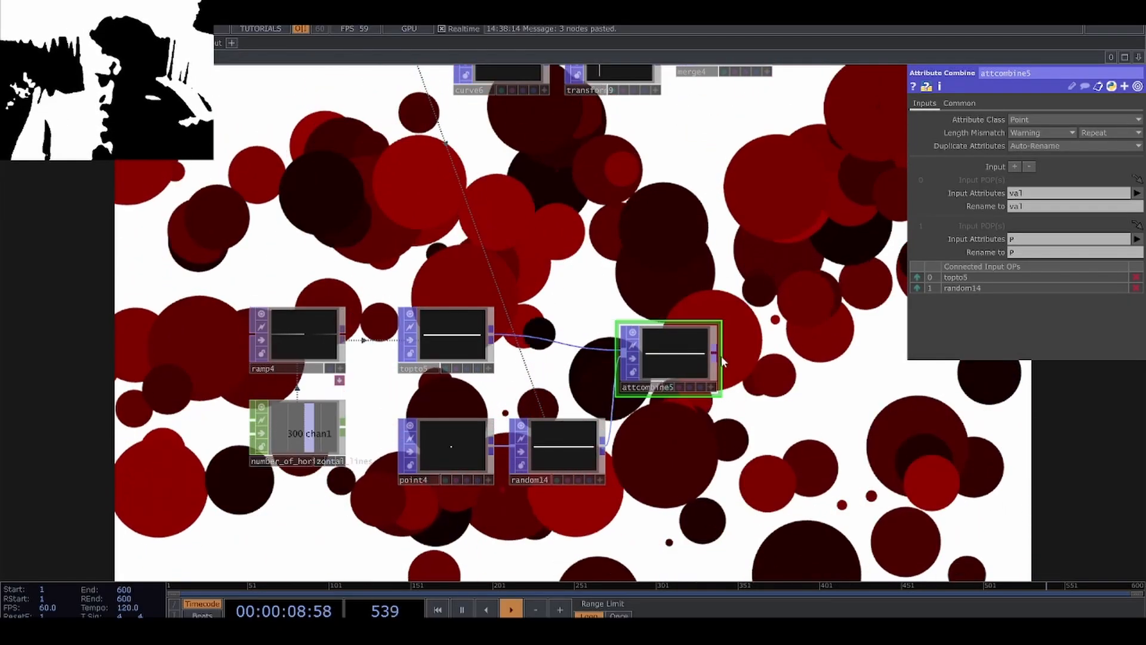
Convert the new Attribute Combine POP's points to a temporary POP to DAT table, examine the attributes, and delete the table.
{"action": "left_click", "coordinate": [716, 356]}
{"action": "left_click", "coordinate": [673, 203]}
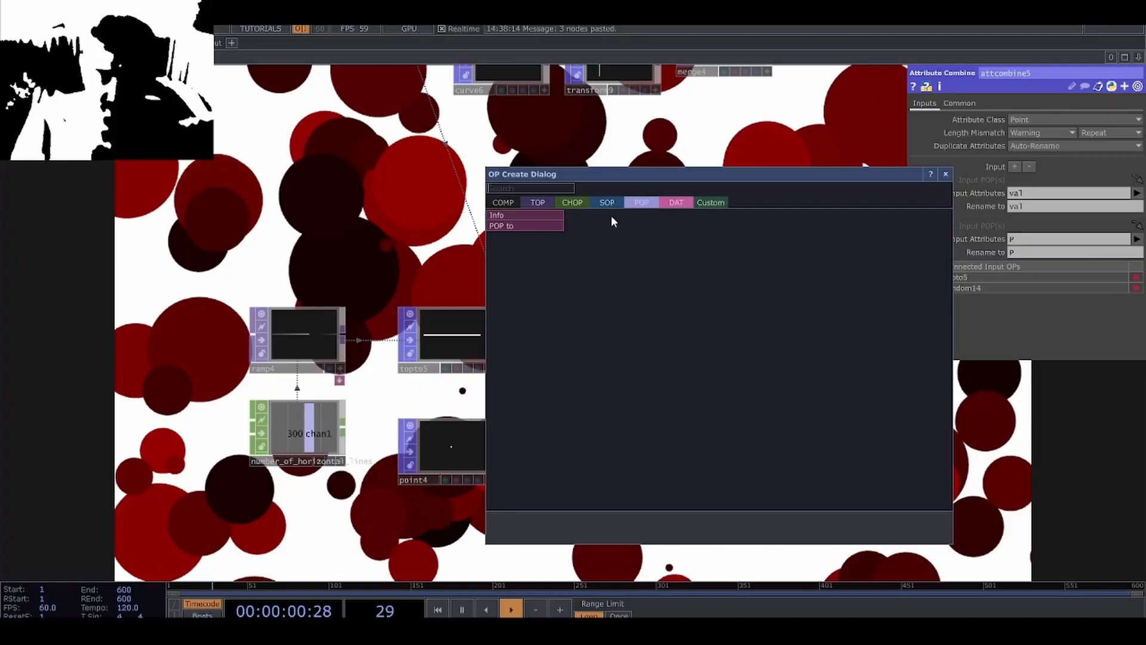
{"action": "left_click", "coordinate": [533, 227]}
{"action": "left_click", "coordinate": [692, 352]}
{"action": "scroll", "coordinate": [692, 349], "scroll_direction": "up", "scroll_amount": 5}
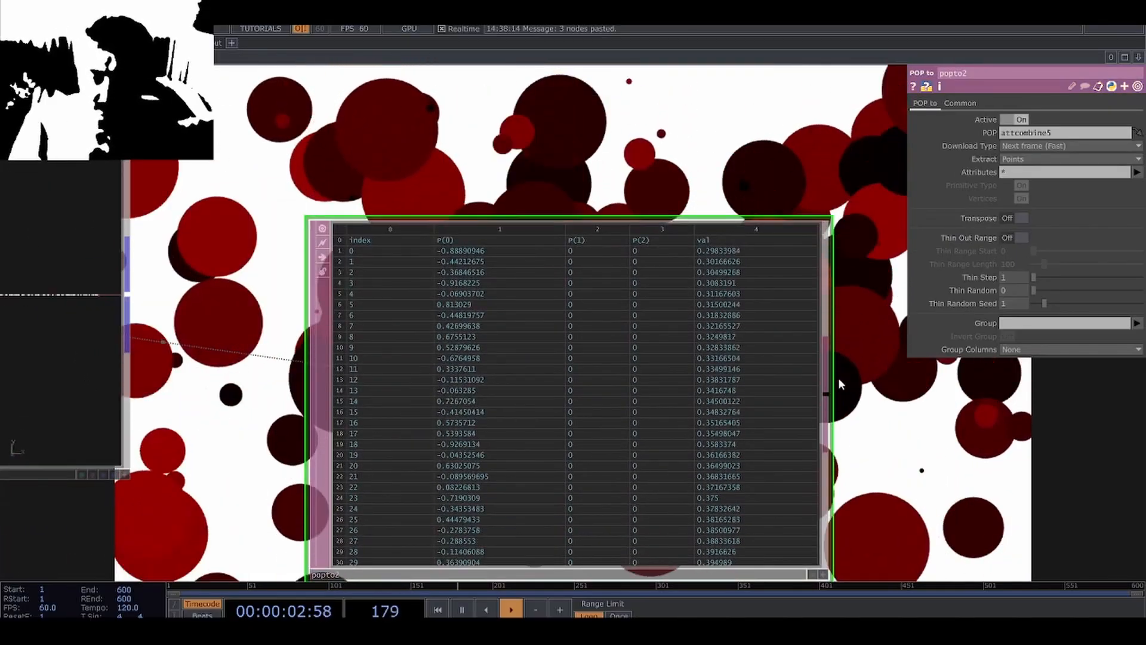
{"action": "scroll", "coordinate": [836, 386], "scroll_direction": "down", "scroll_amount": 5}
{"action": "key", "text": "Delete"}
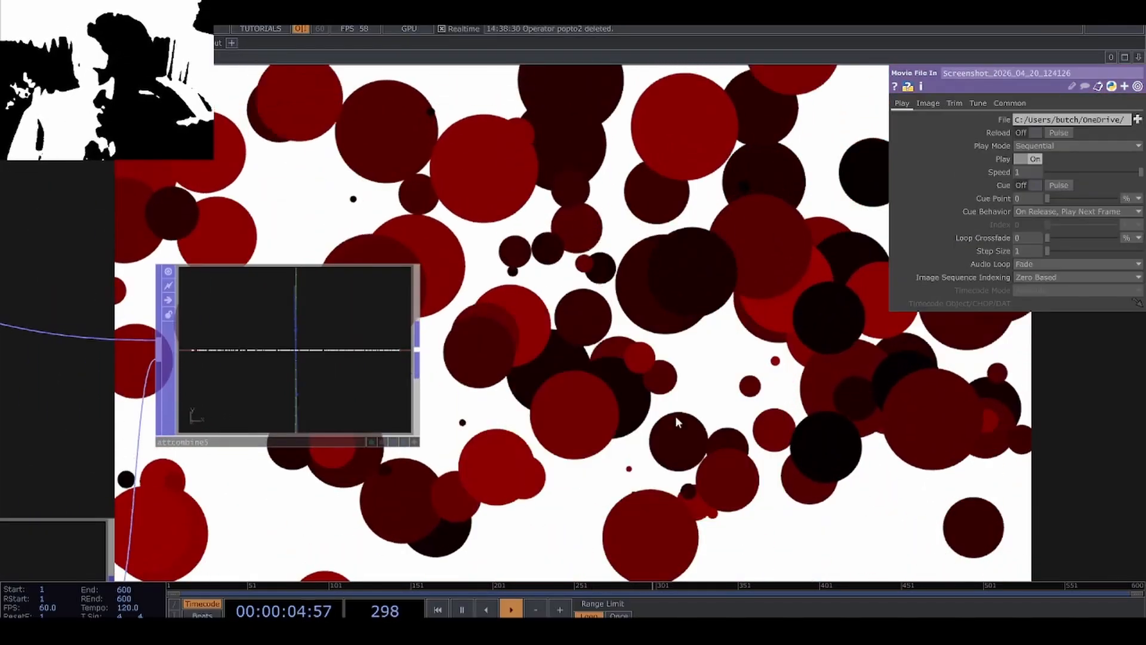
In the copied Random POP, set the output attribute scope to P(1), Value A to -0.5 and Value B to 0.5.
{"action": "scroll", "coordinate": [621, 413], "scroll_direction": "down", "scroll_amount": 5}
{"action": "left_click_drag", "start_coordinate": [610, 412], "coordinate": [638, 354]}
{"action": "scroll", "coordinate": [438, 344], "scroll_direction": "up", "scroll_amount": 5}
{"action": "left_click_drag", "start_coordinate": [442, 343], "coordinate": [442, 258]}
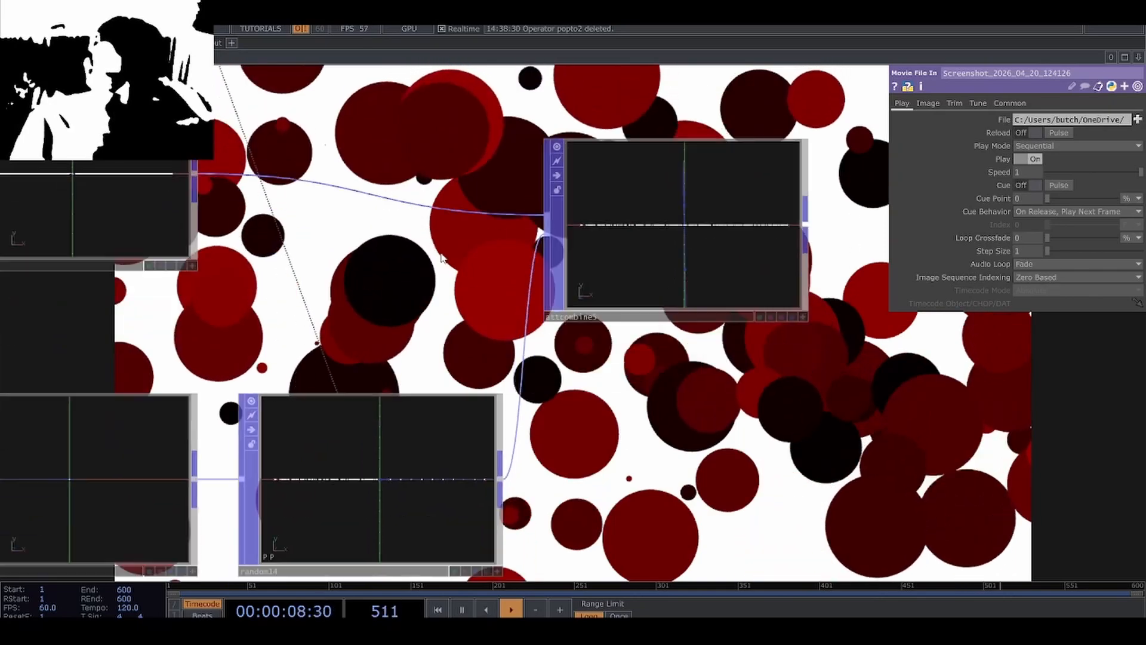
{"action": "scroll", "coordinate": [429, 356], "scroll_direction": "down", "scroll_amount": 3}
{"action": "scroll", "coordinate": [425, 338], "scroll_direction": "up", "scroll_amount": 3}
{"action": "left_click", "coordinate": [425, 338]}
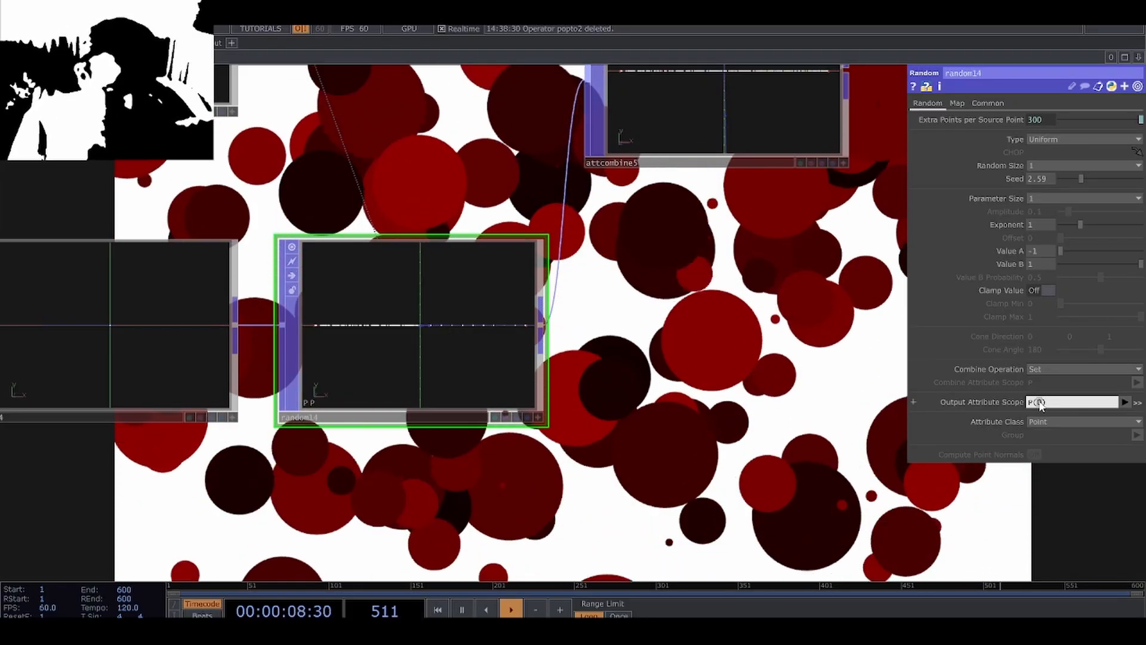
{"action": "key", "text": "Return"}
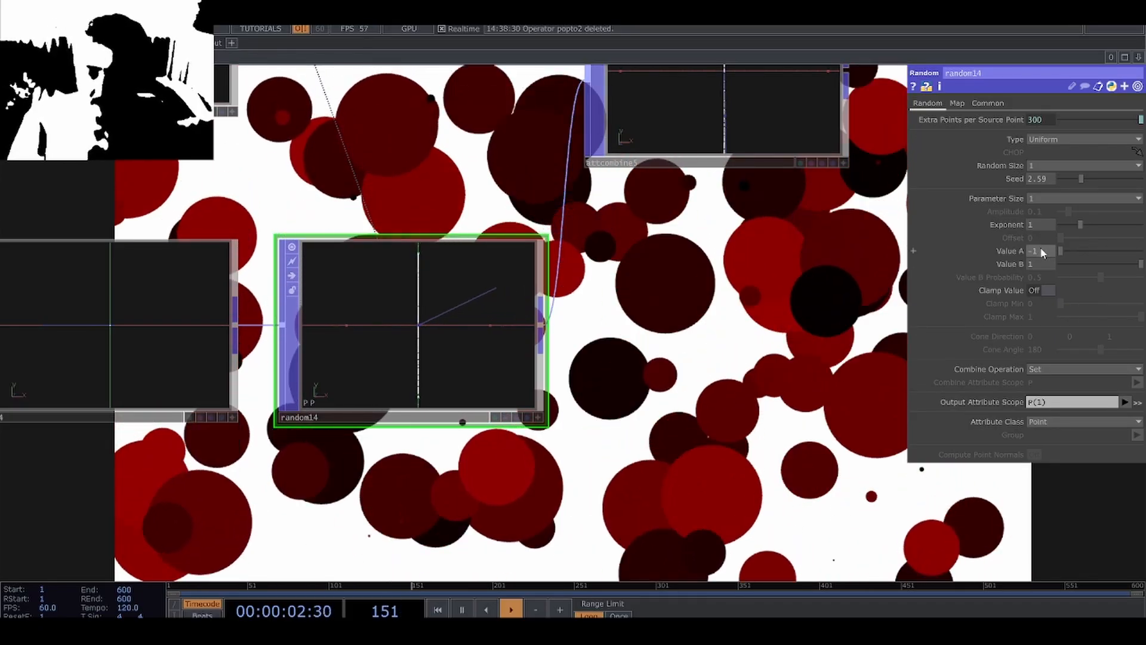
{"action": "scroll", "coordinate": [434, 347], "scroll_direction": "up", "scroll_amount": 3}
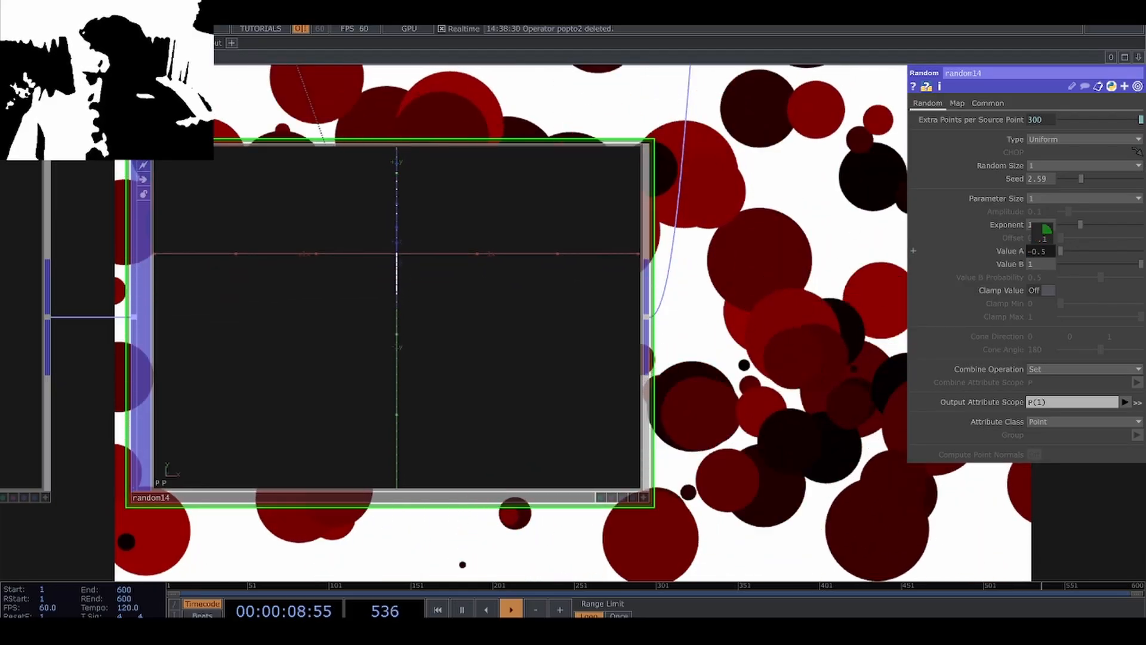
{"action": "middle_click_drag", "start_coordinate": [1039, 268], "coordinate": [1040, 264]}
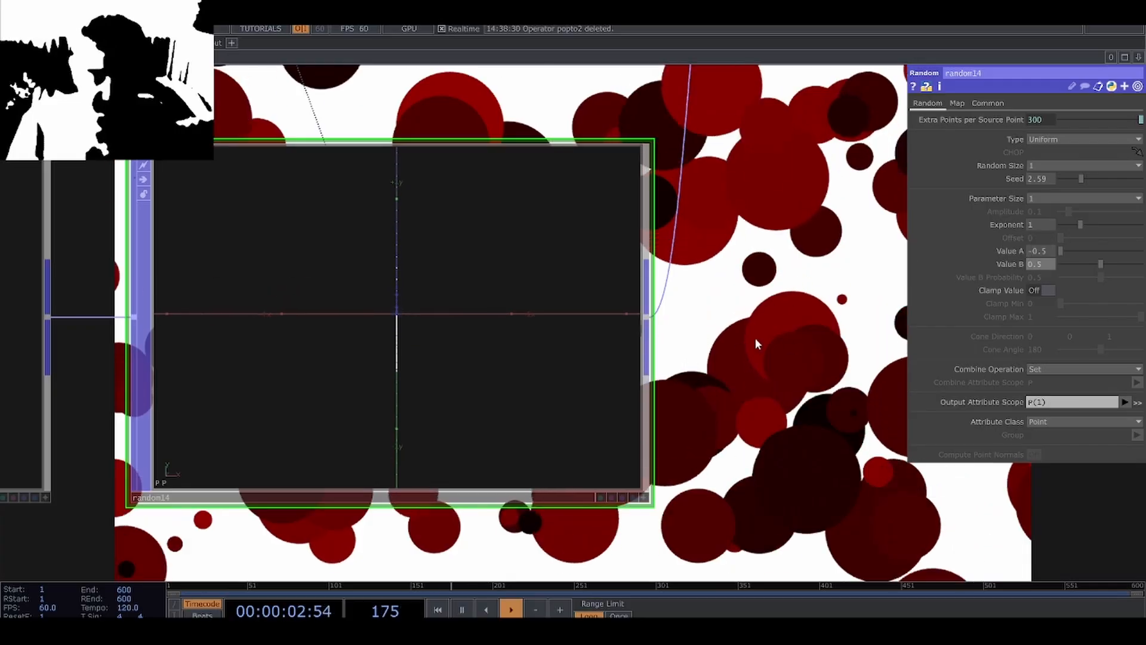
Set number_of_horizontal_lines to 10 and reference its chan1 channel in the copied Random POP's extra points per source point.
{"action": "scroll", "coordinate": [756, 345], "scroll_direction": "down", "scroll_amount": 5}
{"action": "left_click", "coordinate": [250, 322]}
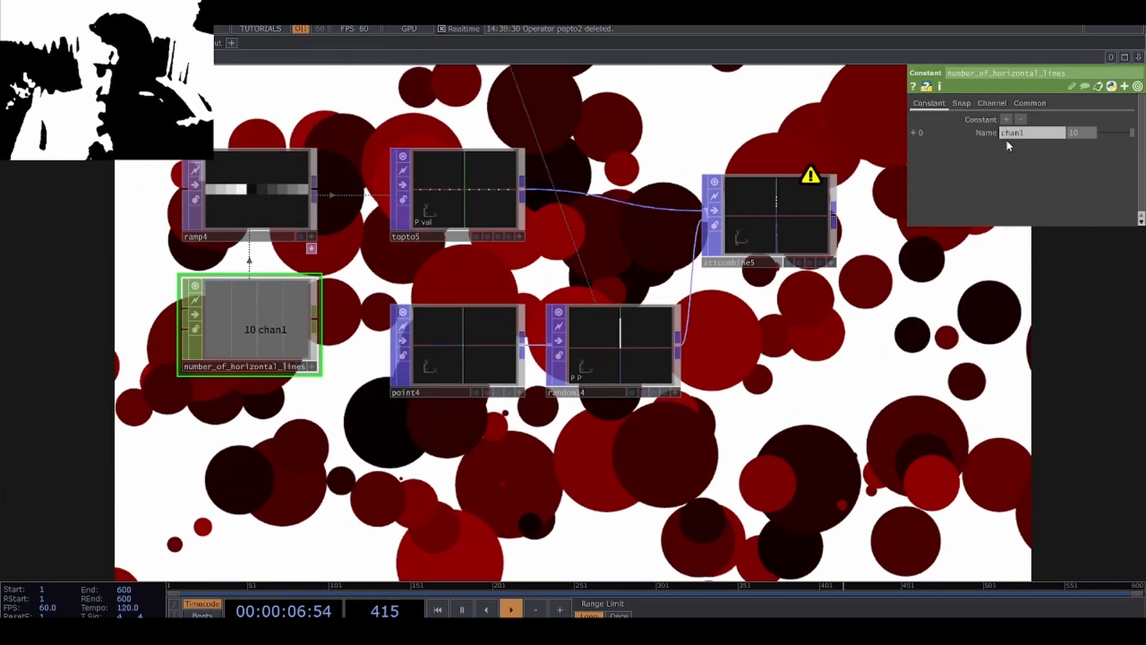
{"action": "scroll", "coordinate": [575, 345], "scroll_direction": "up", "scroll_amount": 5}
{"action": "left_click", "coordinate": [626, 452]}
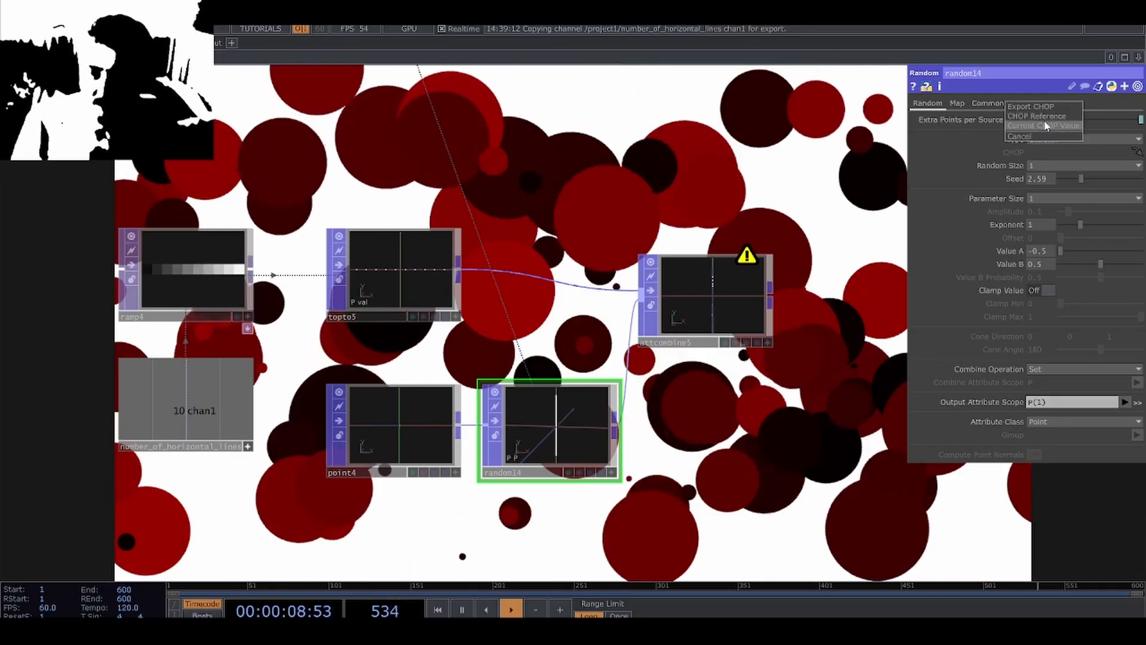
{"action": "scroll", "coordinate": [576, 444], "scroll_direction": "up", "scroll_amount": 3}
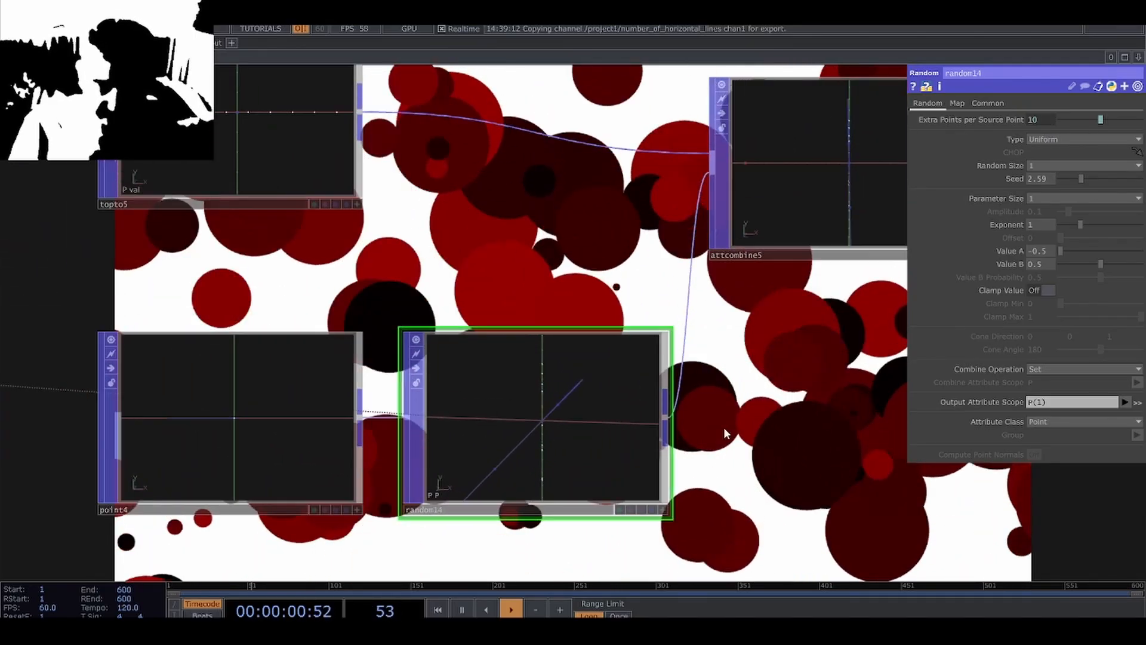
{"action": "left_click_drag", "start_coordinate": [746, 420], "coordinate": [665, 391]}
{"action": "scroll", "coordinate": [666, 391], "scroll_direction": "down", "scroll_amount": 2}
{"action": "left_click_drag", "start_coordinate": [564, 442], "coordinate": [451, 458]}
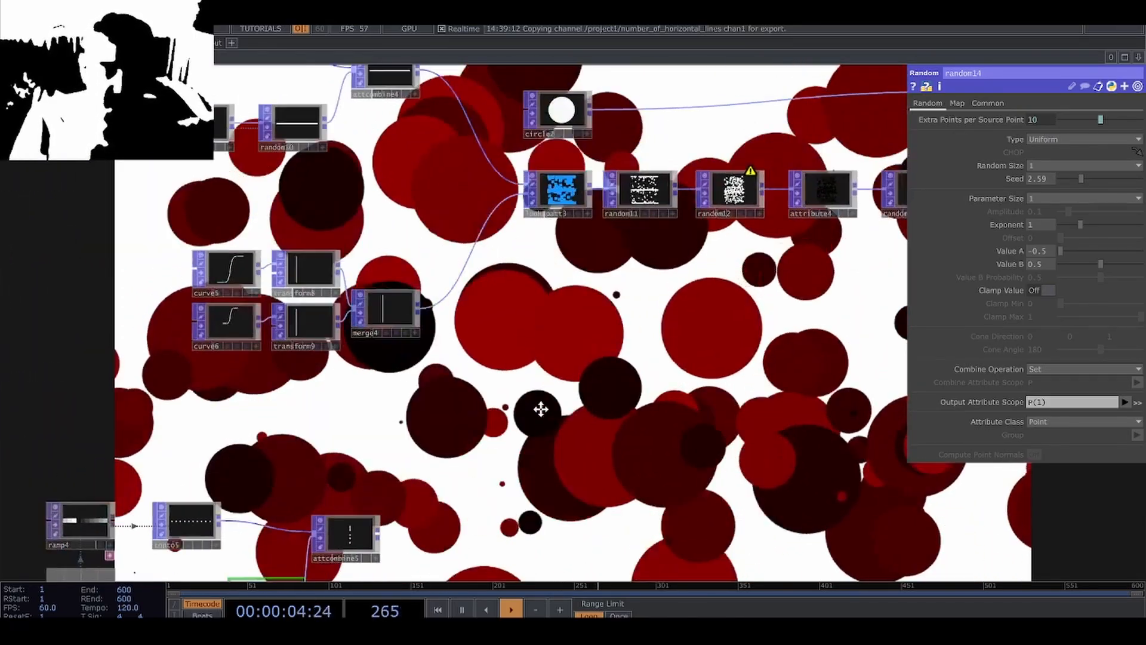
Copy the two Curve, two Transform and Merge POPs from the circle network and place the duplicates below the horizontal-line chain.
{"action": "left_click_drag", "start_coordinate": [540, 388], "coordinate": [522, 449]}
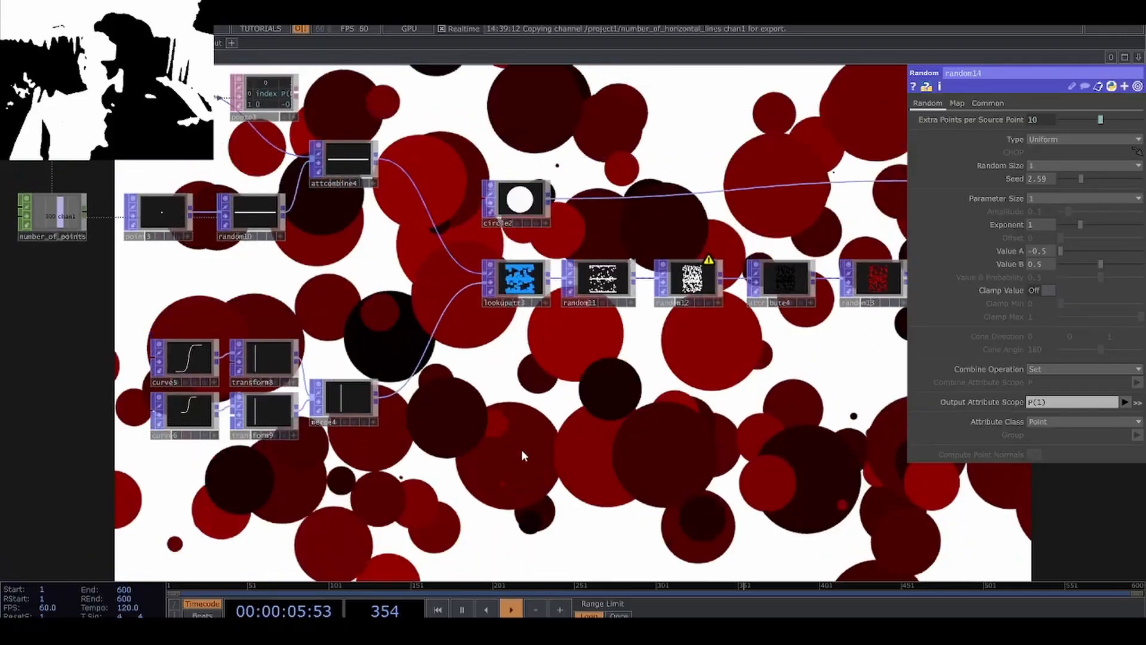
{"action": "scroll", "coordinate": [522, 451], "scroll_direction": "down", "scroll_amount": 2}
{"action": "left_click_drag", "start_coordinate": [310, 392], "coordinate": [352, 269]}
{"action": "right_click_drag", "start_coordinate": [288, 238], "coordinate": [450, 329]}
{"action": "key", "text": "ctrl+c"}
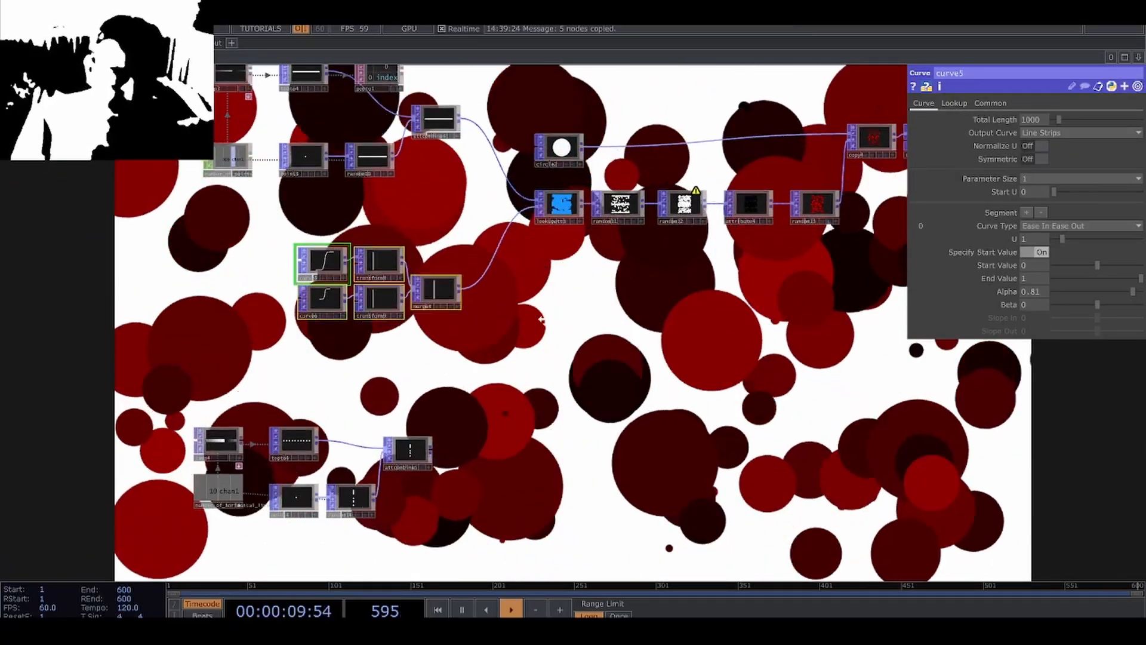
{"action": "left_click_drag", "start_coordinate": [541, 319], "coordinate": [543, 141]}
{"action": "key", "text": "ctrl+v"}
{"action": "scroll", "coordinate": [408, 433], "scroll_direction": "up", "scroll_amount": 6}
{"action": "left_click_drag", "start_coordinate": [435, 435], "coordinate": [461, 379]}
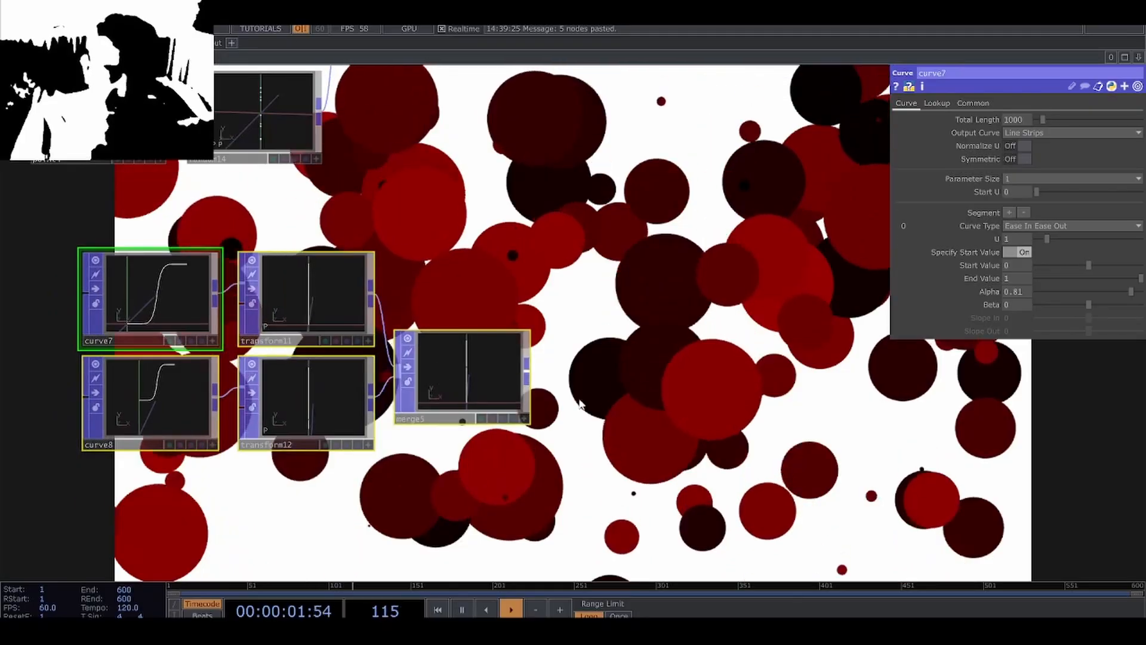
Append a Transform POP to the copied Merge POP, with Z rotation 90 and X translation 1.
{"action": "scroll", "coordinate": [491, 353], "scroll_direction": "up", "scroll_amount": 2}
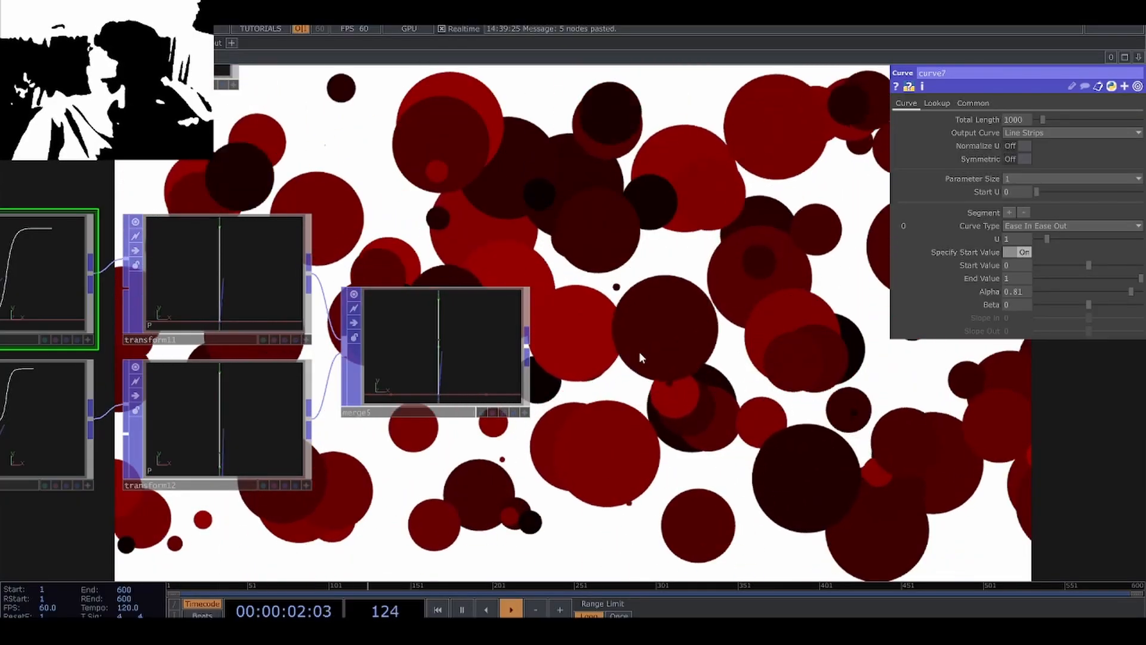
{"action": "right_click", "coordinate": [528, 346]}
{"action": "left_click", "coordinate": [549, 314]}
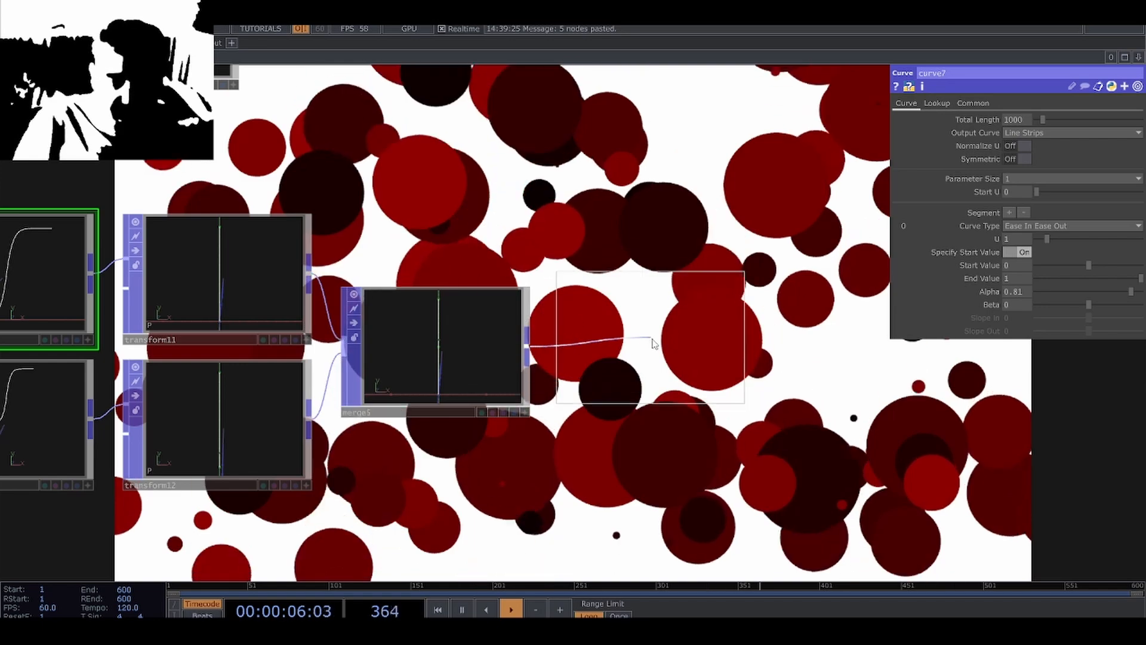
{"action": "left_click", "coordinate": [678, 349]}
{"action": "left_click_drag", "start_coordinate": [672, 434], "coordinate": [626, 420]}
{"action": "scroll", "coordinate": [778, 377], "scroll_direction": "up", "scroll_amount": 2}
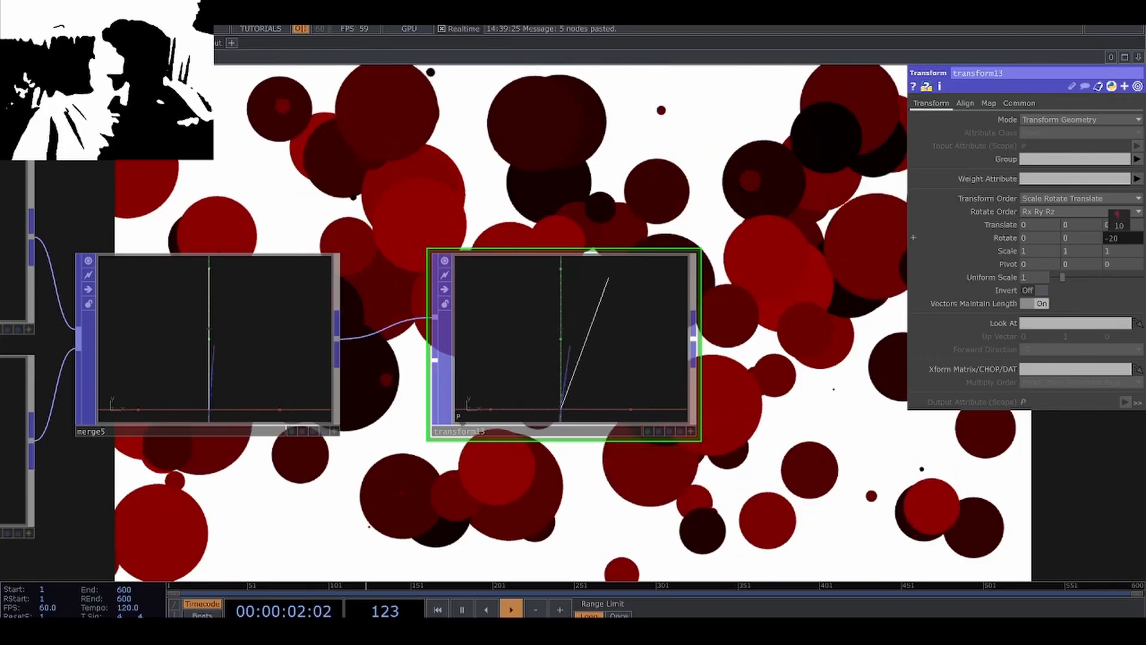
{"action": "middle_click_drag", "start_coordinate": [1116, 214], "coordinate": [1123, 219]}
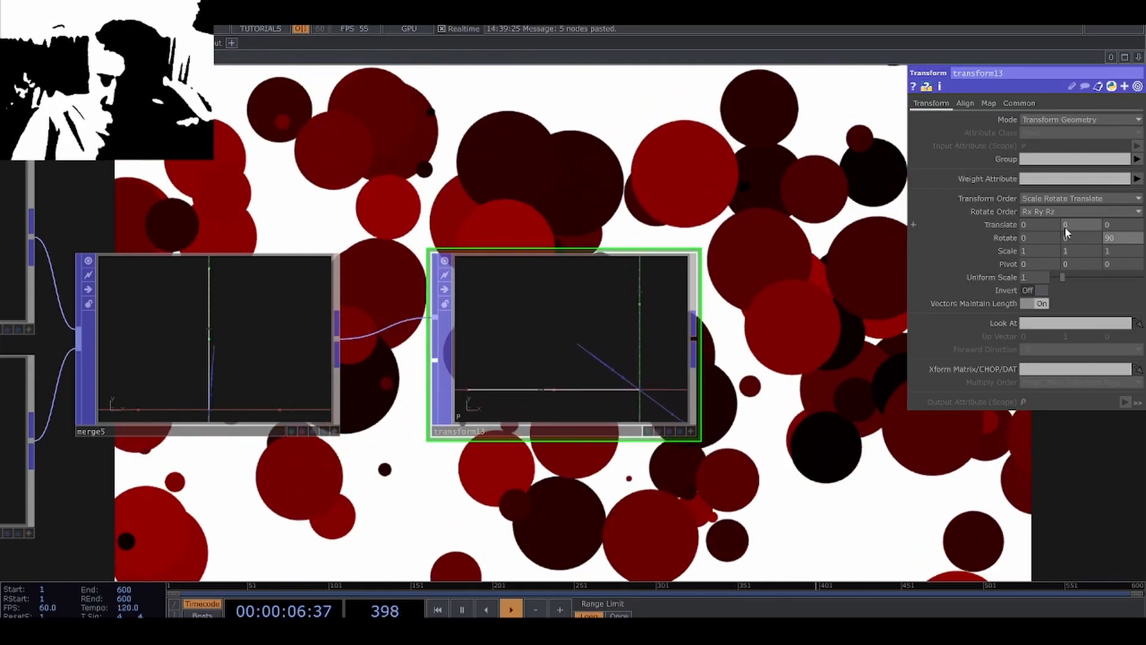
{"action": "middle_click_drag", "start_coordinate": [1064, 227], "coordinate": [1079, 209]}
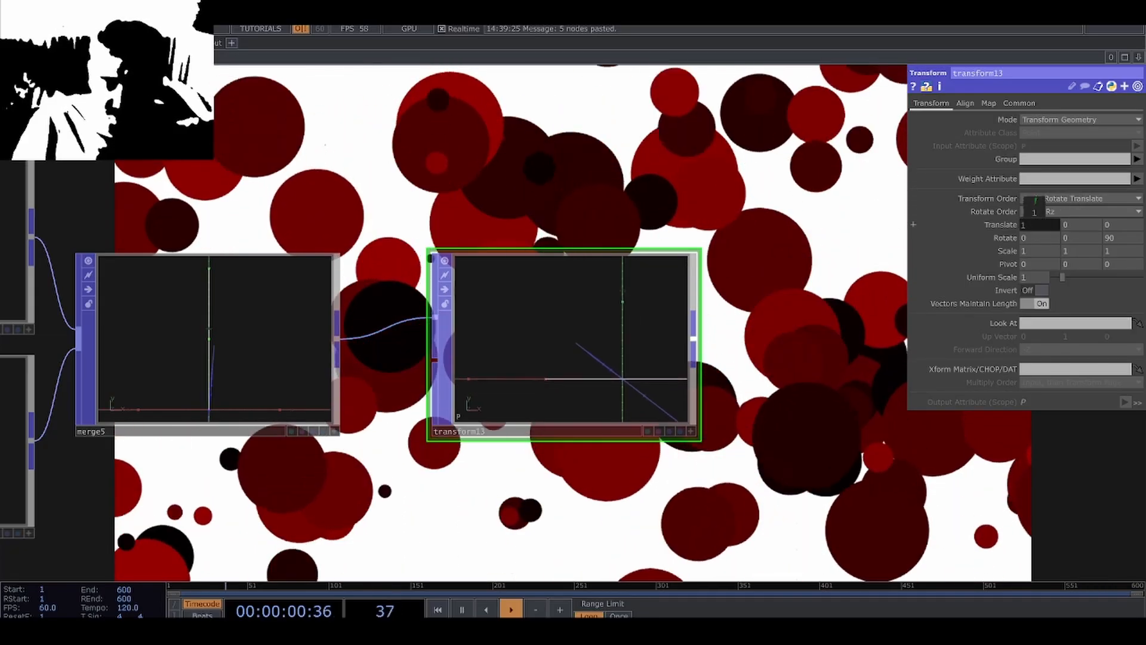
{"action": "scroll", "coordinate": [660, 416], "scroll_direction": "down", "scroll_amount": 5}
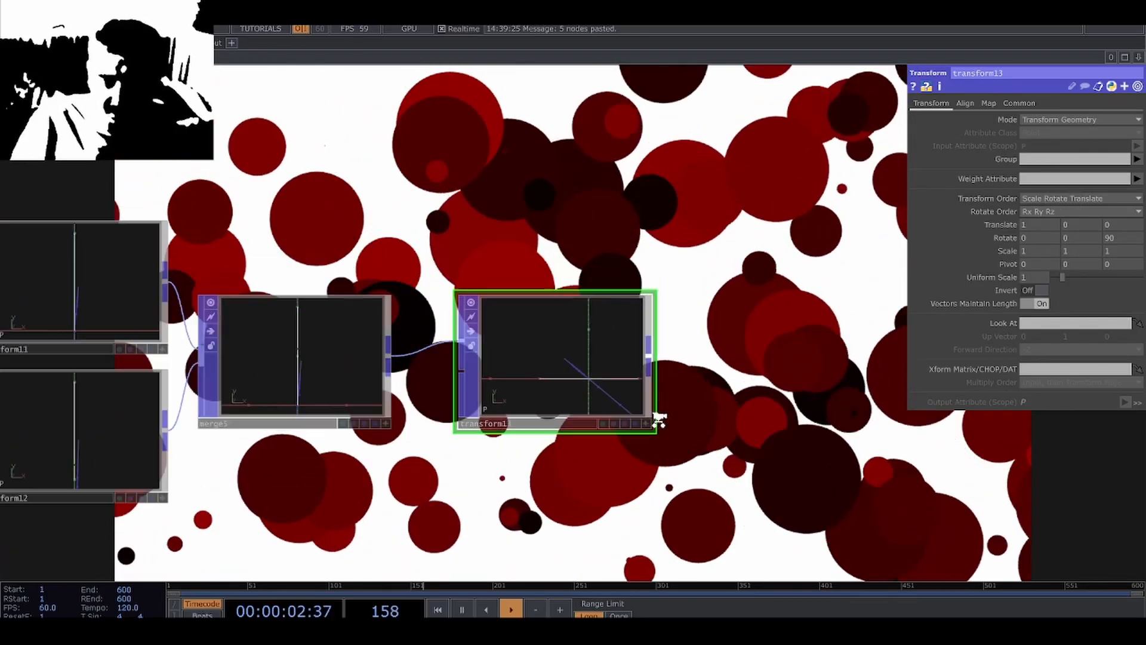
Copy the circle network's Lookup Attribute POP and place the duplicate beside the horizontal-line nodes.
{"action": "scroll", "coordinate": [628, 416], "scroll_direction": "down", "scroll_amount": 3}
{"action": "left_click_drag", "start_coordinate": [645, 215], "coordinate": [447, 449]}
{"action": "scroll", "coordinate": [447, 449], "scroll_direction": "down", "scroll_amount": 3}
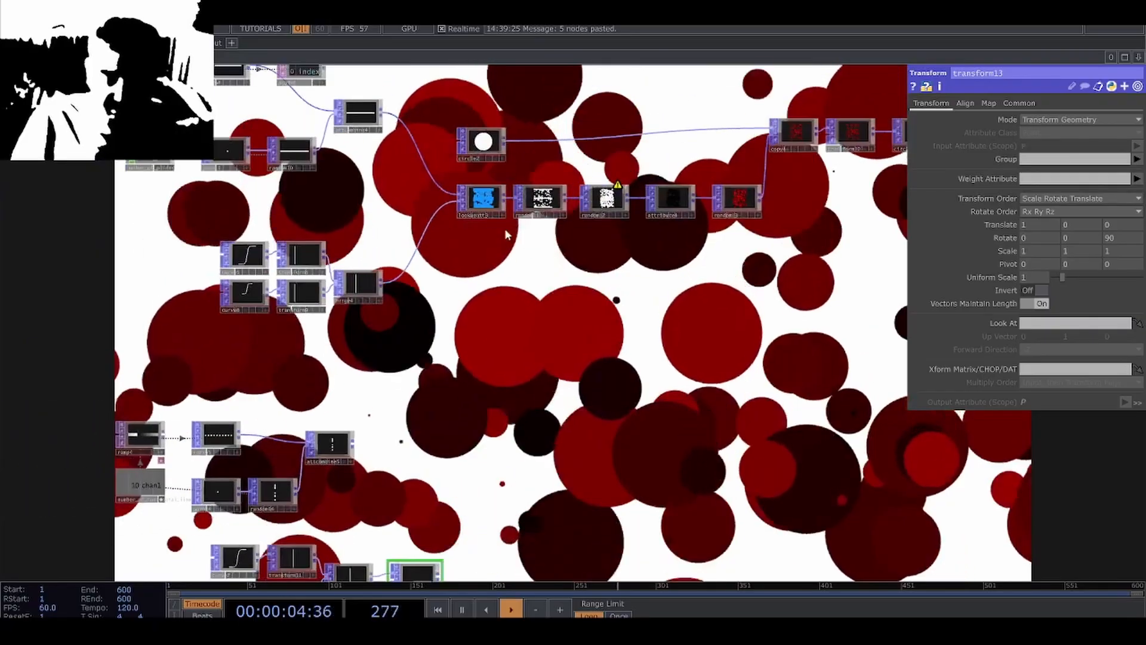
{"action": "left_click", "coordinate": [483, 196]}
{"action": "key", "text": "ctrl+c"}
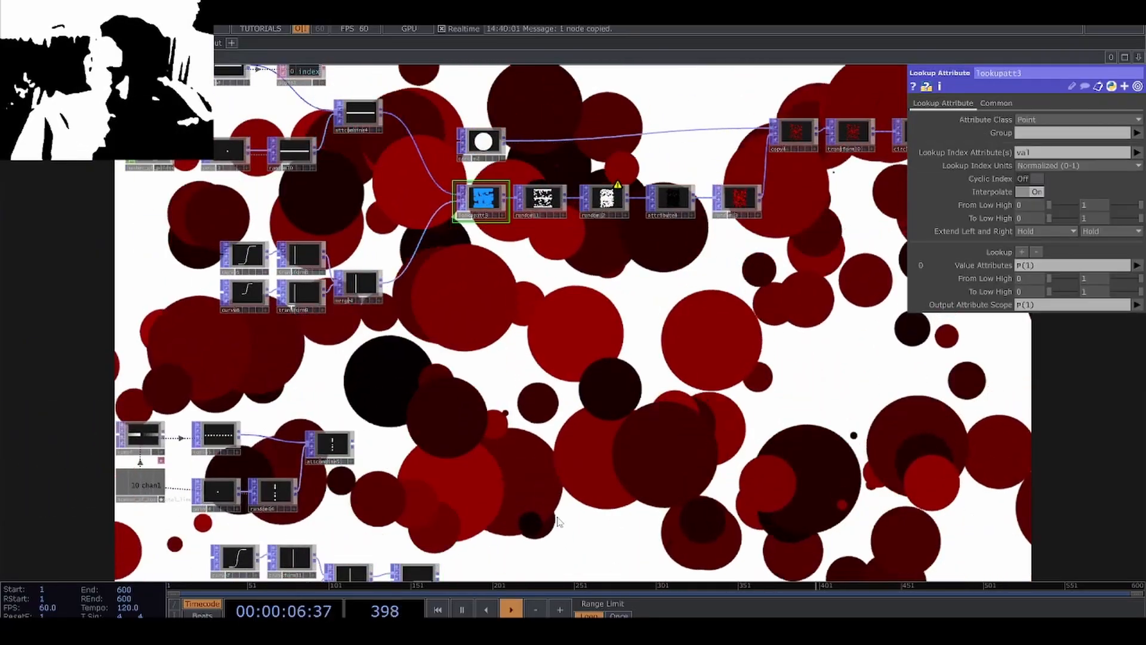
{"action": "left_click_drag", "start_coordinate": [534, 573], "coordinate": [561, 378]}
{"action": "scroll", "coordinate": [561, 377], "scroll_direction": "up", "scroll_amount": 4}
{"action": "left_click_drag", "start_coordinate": [418, 242], "coordinate": [558, 349]}
{"action": "key", "text": "ctrl+v"}
Connect the horizontal-line Attribute Combine POP and the new Transform POP to the duplicated Lookup Attribute POP's two inputs.
{"action": "left_click_drag", "start_coordinate": [263, 201], "coordinate": [514, 347]}
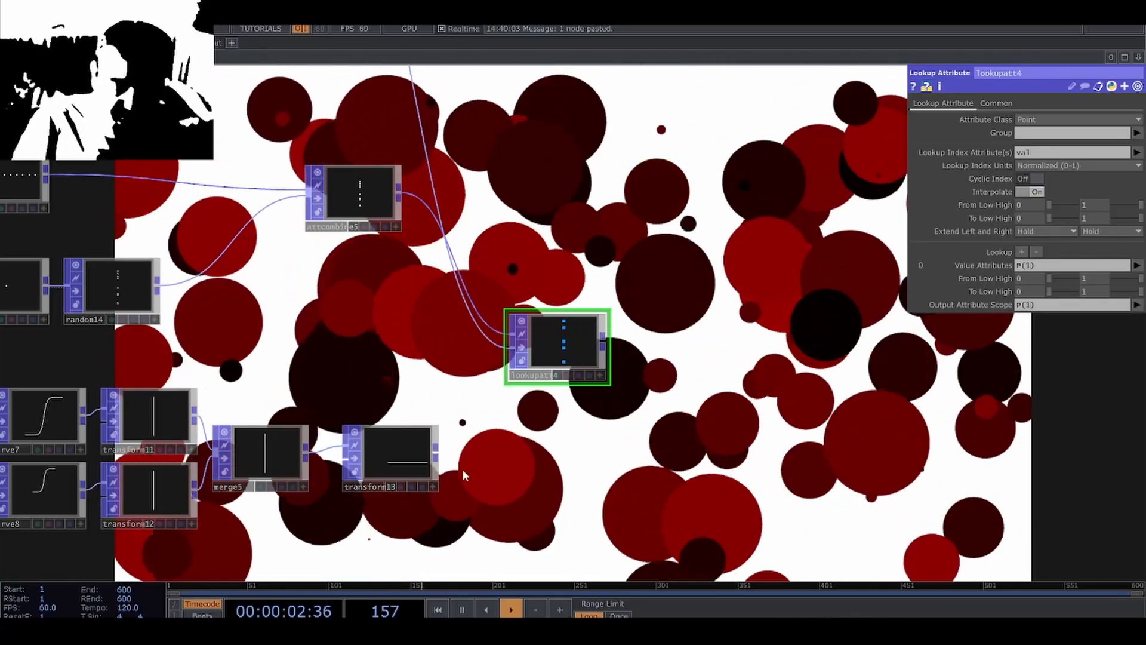
{"action": "left_click_drag", "start_coordinate": [441, 457], "coordinate": [455, 310]}
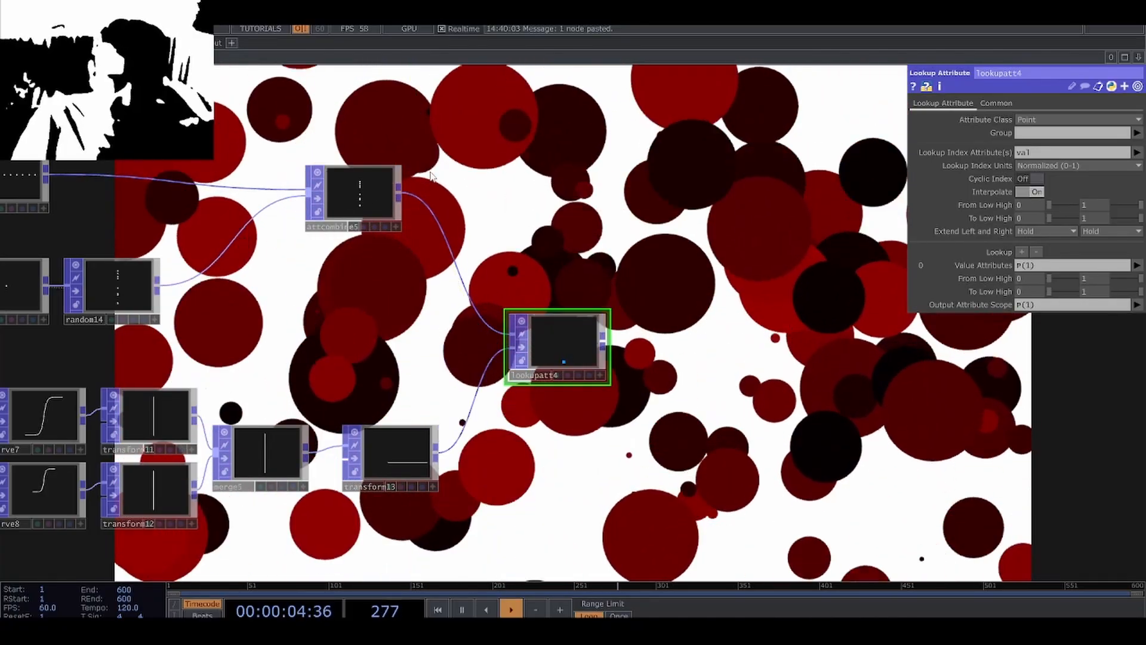
{"action": "scroll", "coordinate": [535, 355], "scroll_direction": "up", "scroll_amount": 5}
Set the duplicated Lookup Attribute POP's value attributes and output attribute scope to P(0) and inspect the point motion.
{"action": "scroll", "coordinate": [686, 365], "scroll_direction": "down", "scroll_amount": 5}
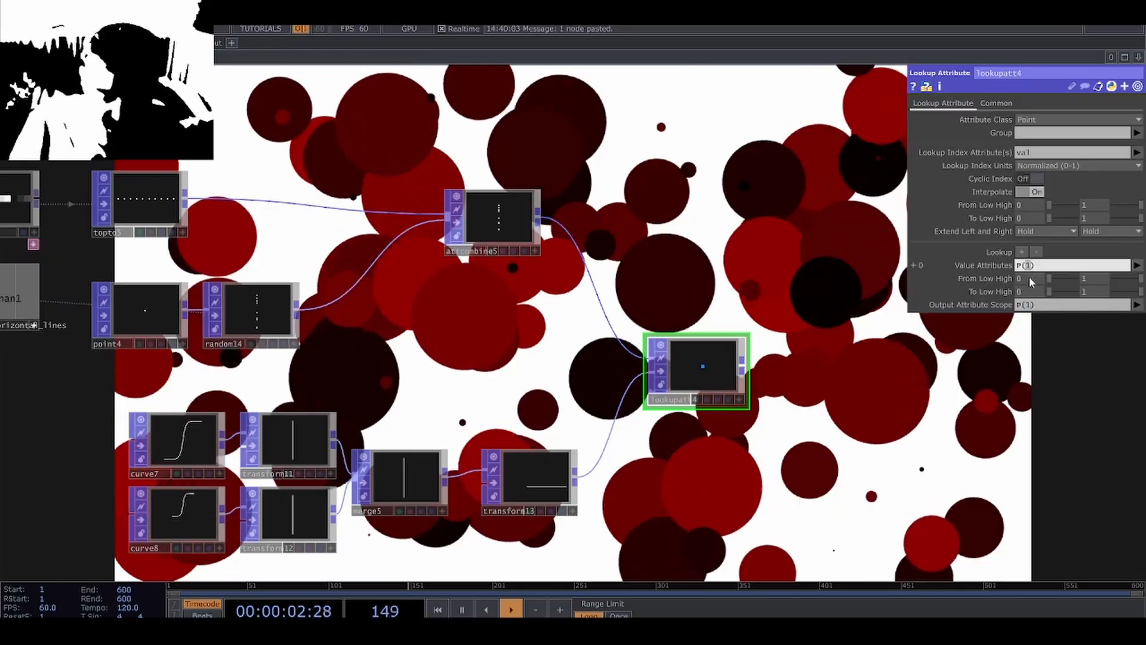
{"action": "type", "text": "0"}
{"action": "double_click", "coordinate": [1027, 305]}
{"action": "type", "text": "0"}
{"action": "key", "text": "Return"}
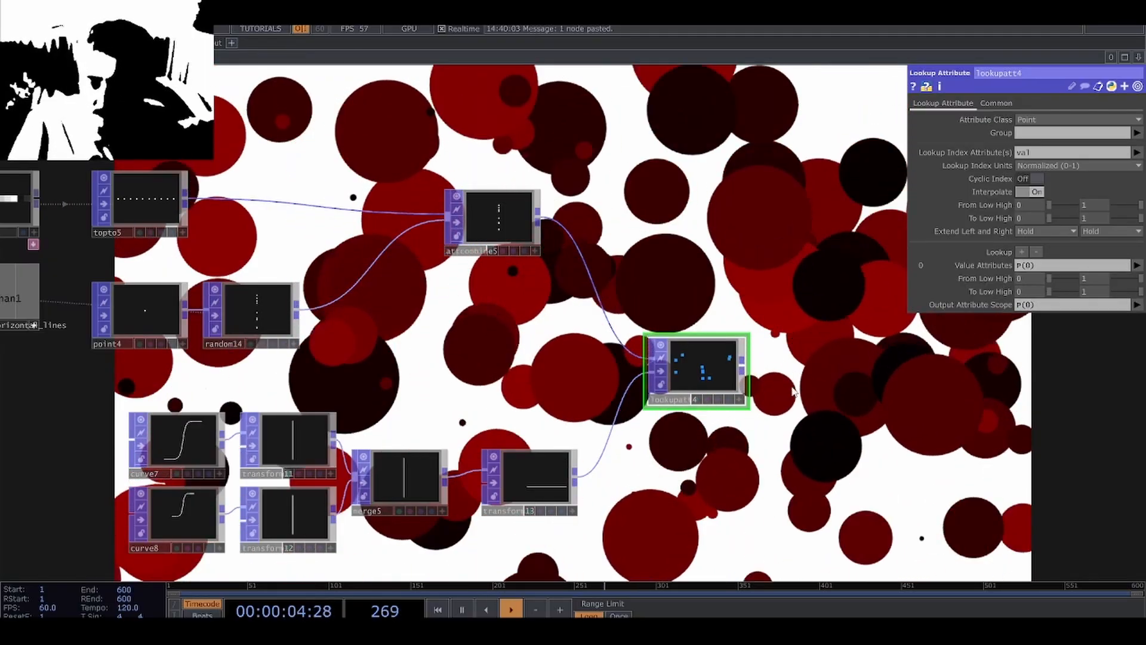
{"action": "scroll", "coordinate": [746, 381], "scroll_direction": "up", "scroll_amount": 5}
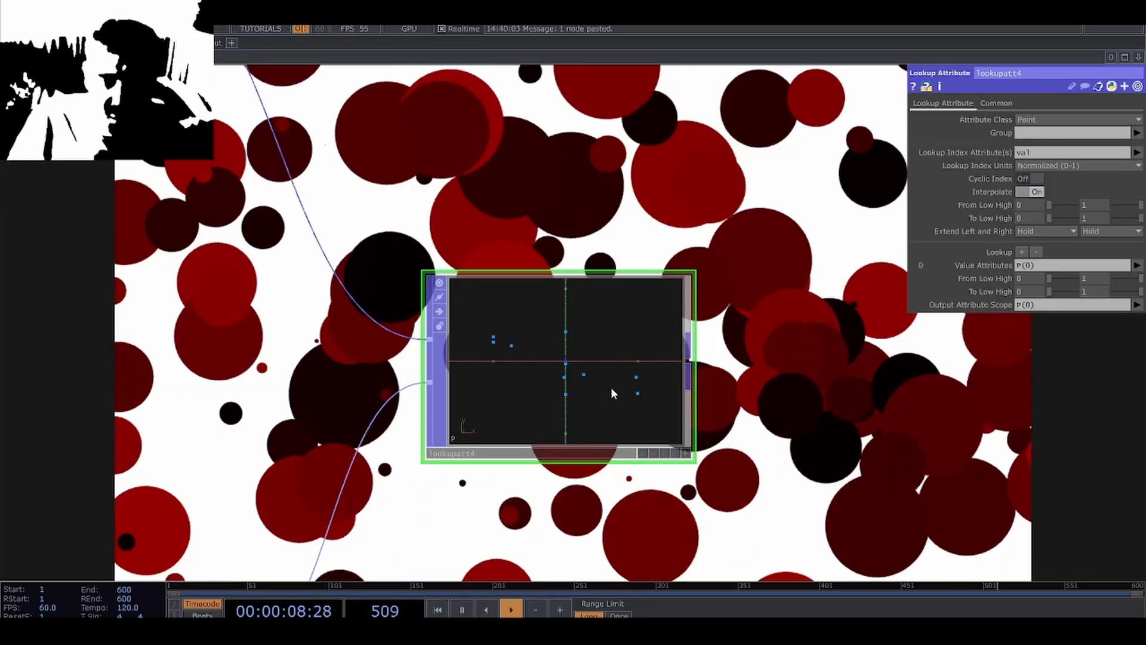
{"action": "scroll", "coordinate": [614, 418], "scroll_direction": "down", "scroll_amount": 2}
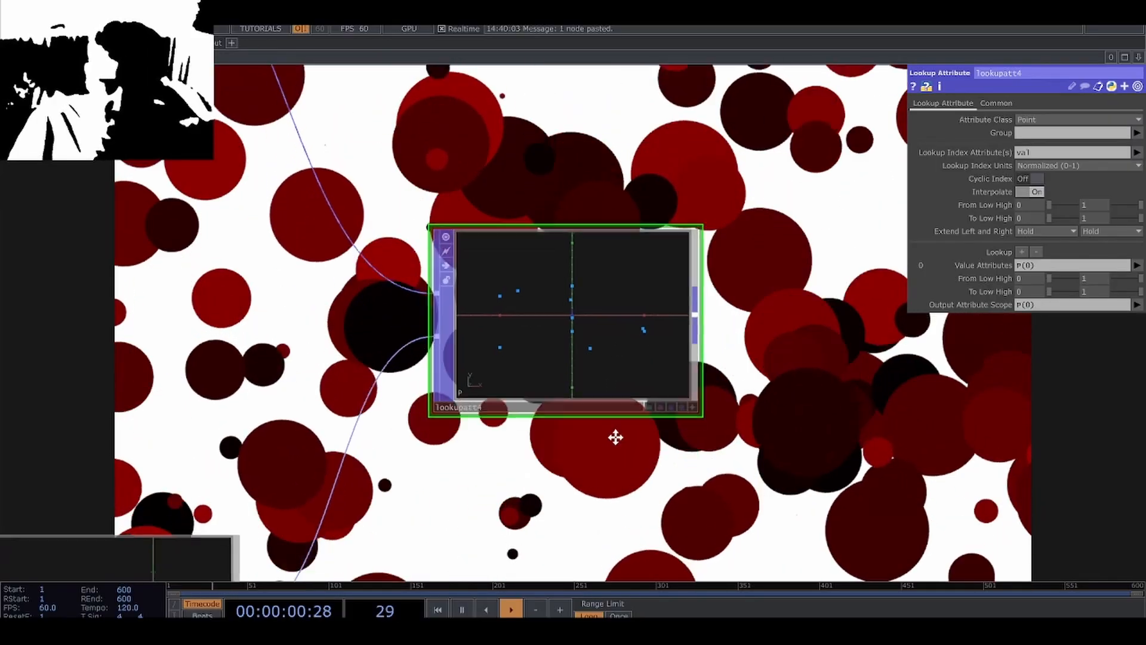
Set the Z rotation to 270 and X translation to -1 on the Transform POP after the copied merge, then inspect the lookup points.
{"action": "scroll", "coordinate": [563, 453], "scroll_direction": "down", "scroll_amount": 2}
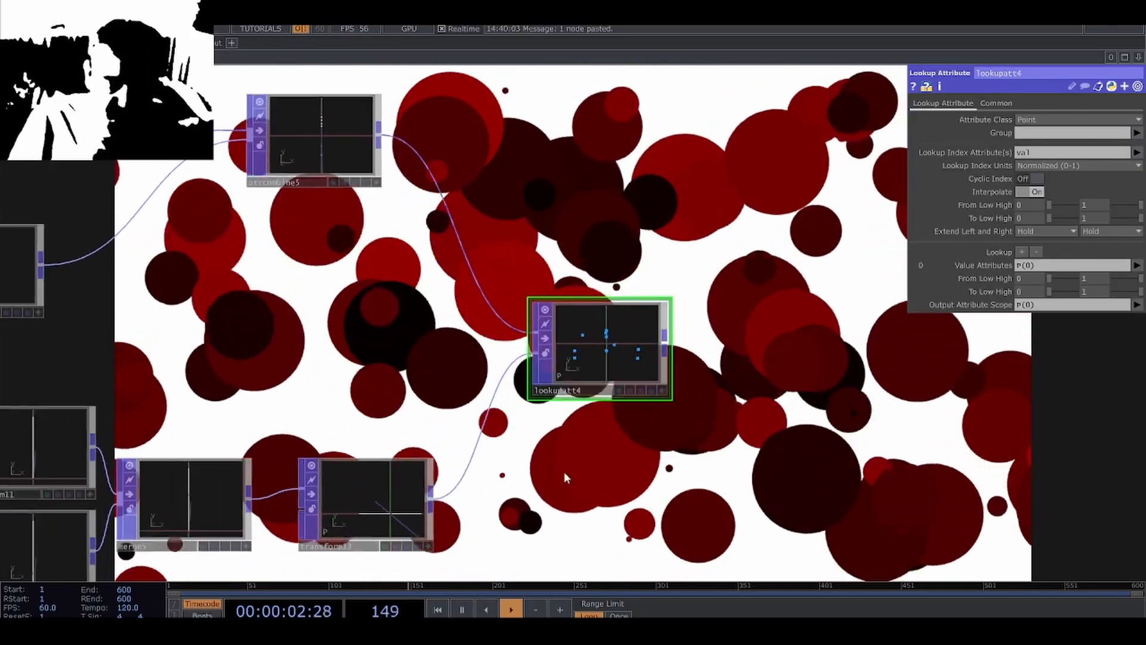
{"action": "left_click", "coordinate": [389, 503]}
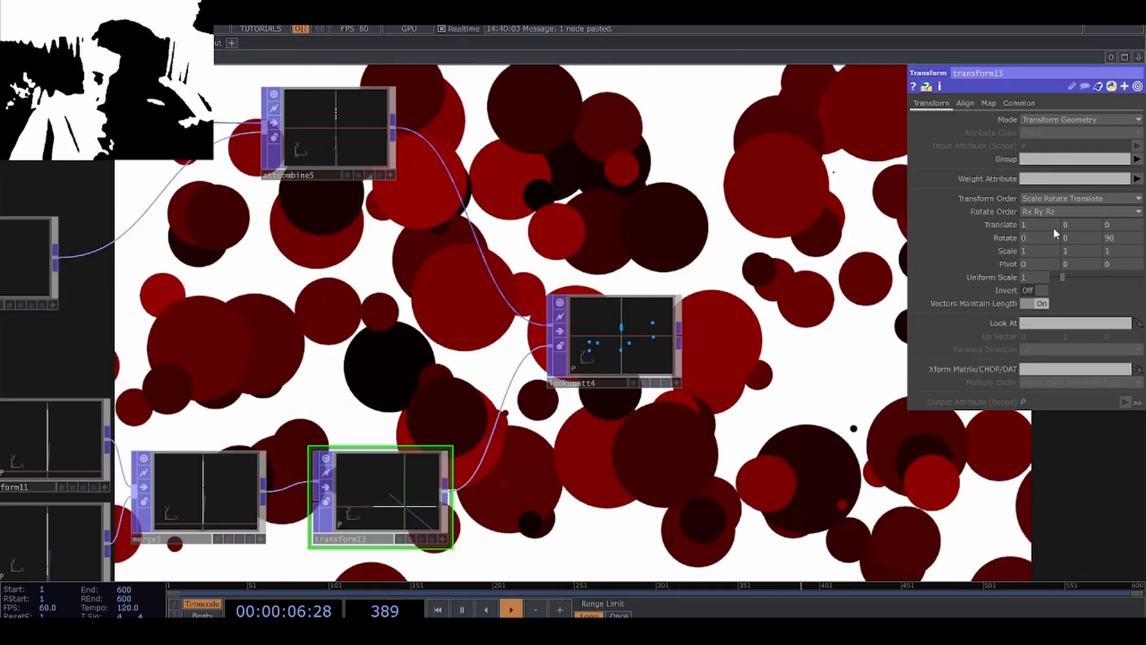
{"action": "middle_click_drag", "start_coordinate": [1105, 237], "coordinate": [1109, 230]}
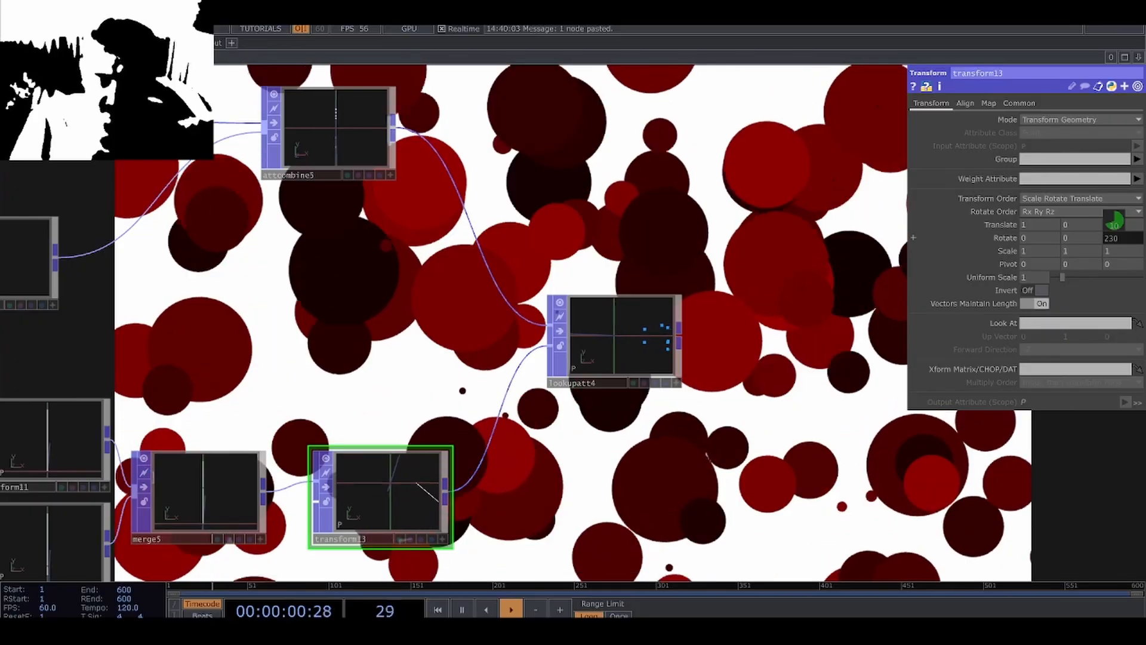
{"action": "middle_click_drag", "start_coordinate": [1114, 222], "coordinate": [1113, 220]}
{"action": "middle_click_drag", "start_coordinate": [1044, 224], "coordinate": [1026, 222]}
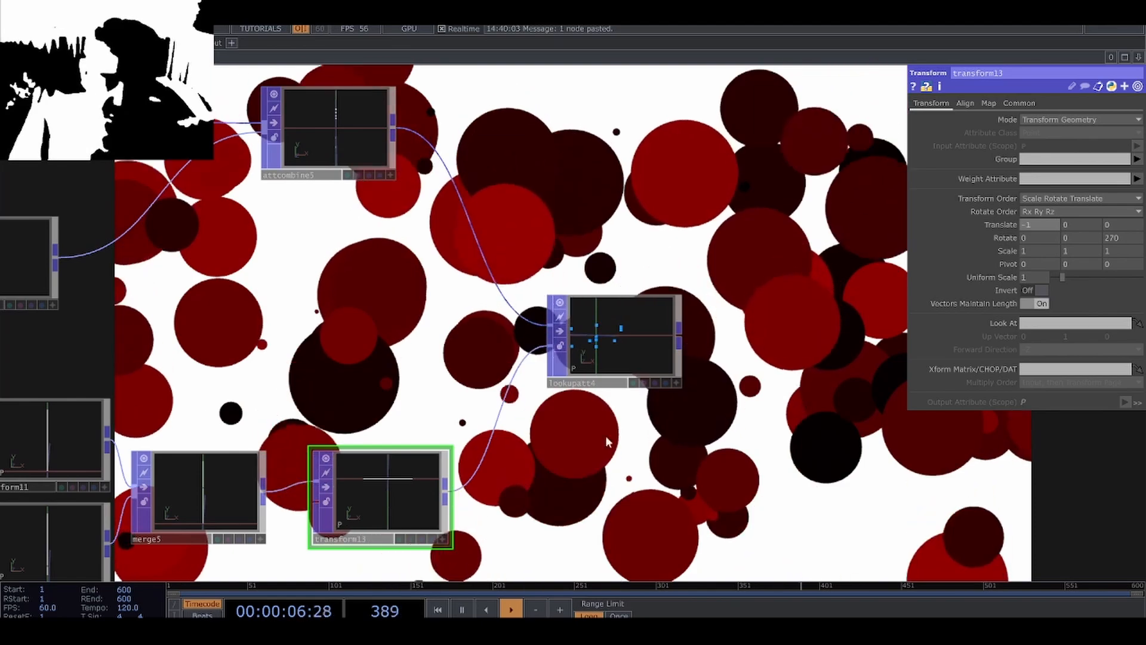
{"action": "scroll", "coordinate": [633, 349], "scroll_direction": "up", "scroll_amount": 5}
{"action": "middle_click_drag", "start_coordinate": [548, 350], "coordinate": [636, 375]}
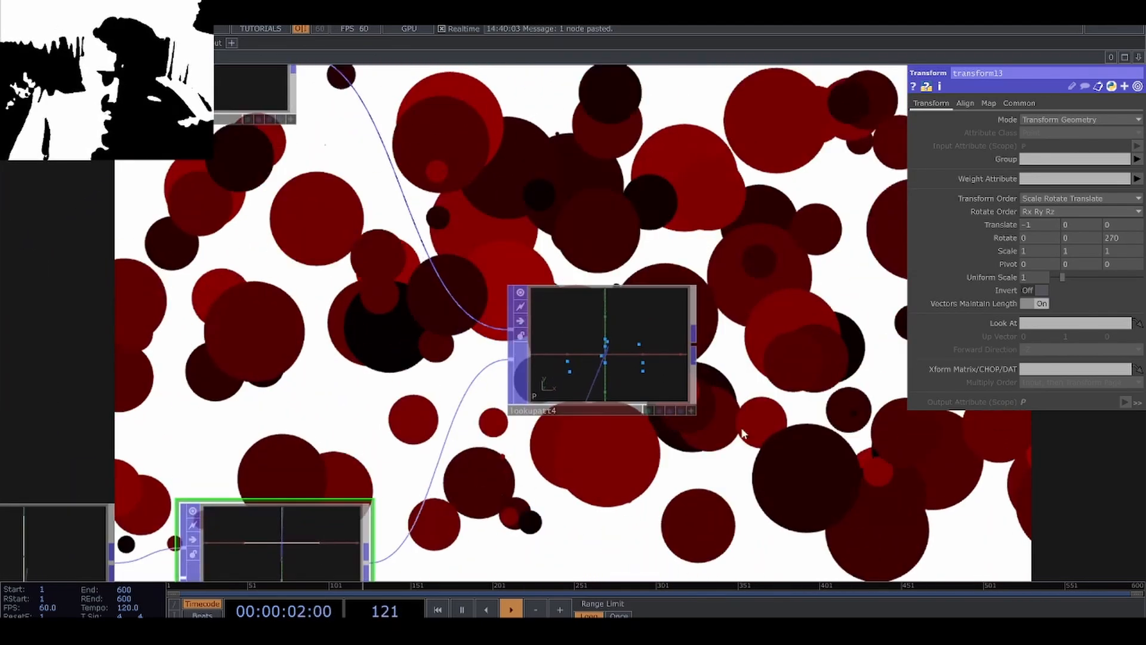
{"action": "scroll", "coordinate": [428, 374], "scroll_direction": "down", "scroll_amount": 3}
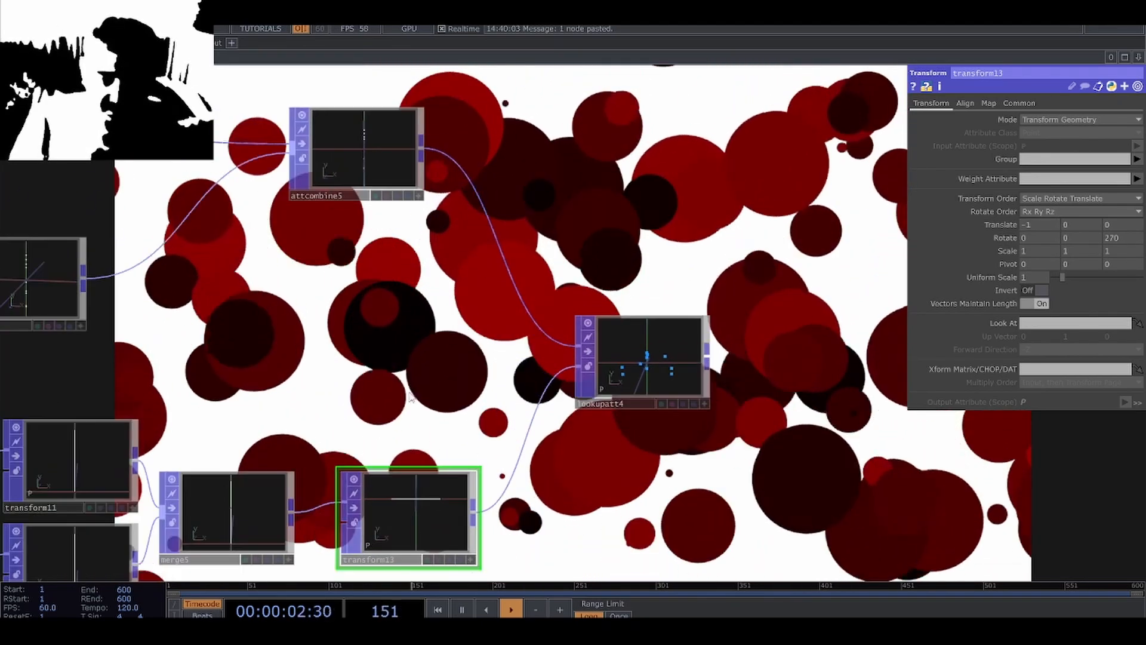
Set the number_of_horizontal_lines constant to 100 and inspect the resulting point motion in the horizontal-line Lookup Attribute POP.
{"action": "scroll", "coordinate": [428, 375], "scroll_direction": "down", "scroll_amount": 2}
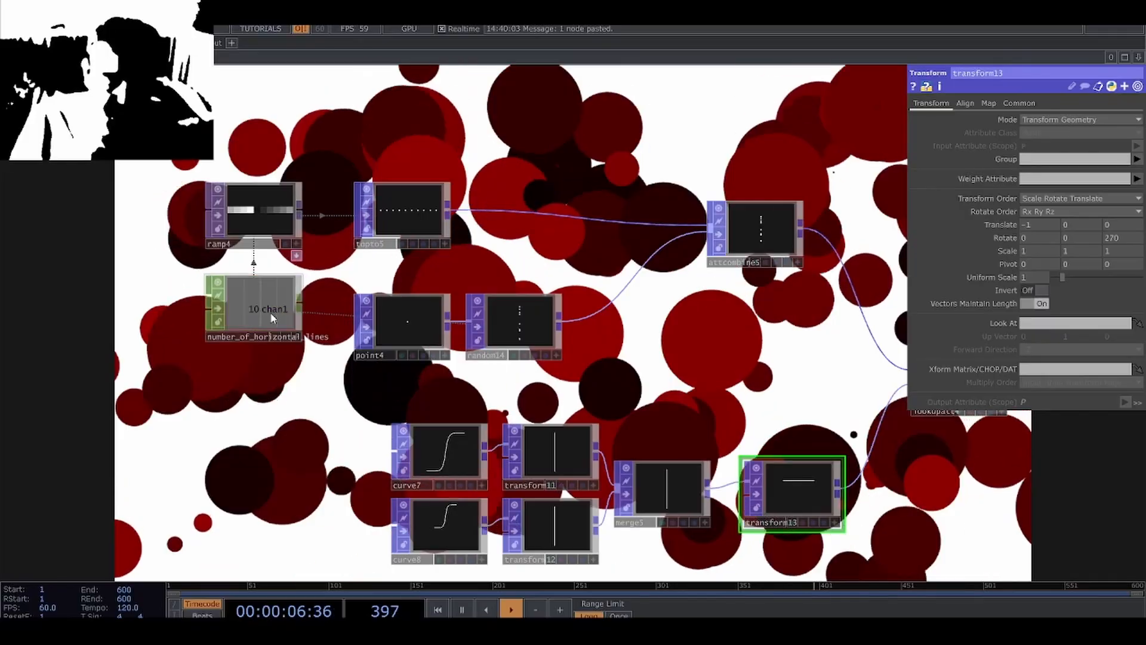
{"action": "left_click", "coordinate": [272, 318]}
{"action": "left_click", "coordinate": [1080, 133]}
{"action": "type", "text": "100"}
{"action": "key", "text": "Return"}
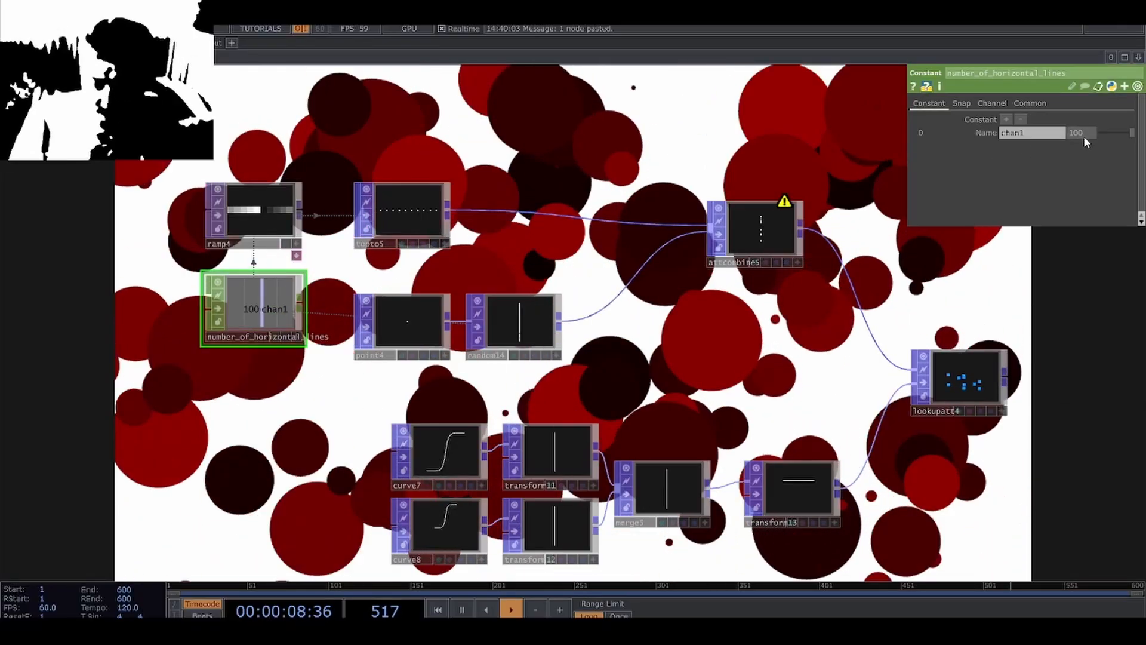
{"action": "left_click_drag", "start_coordinate": [1054, 329], "coordinate": [878, 358]}
{"action": "scroll", "coordinate": [798, 427], "scroll_direction": "up", "scroll_amount": 8}
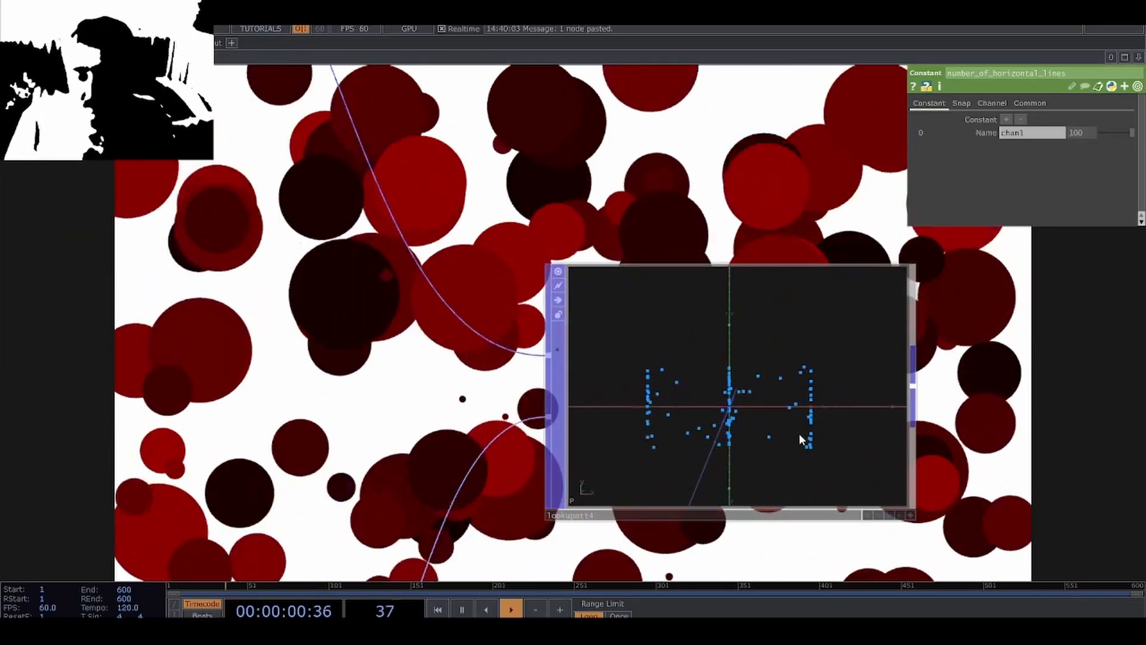
{"action": "scroll", "coordinate": [801, 439], "scroll_direction": "up", "scroll_amount": 3}
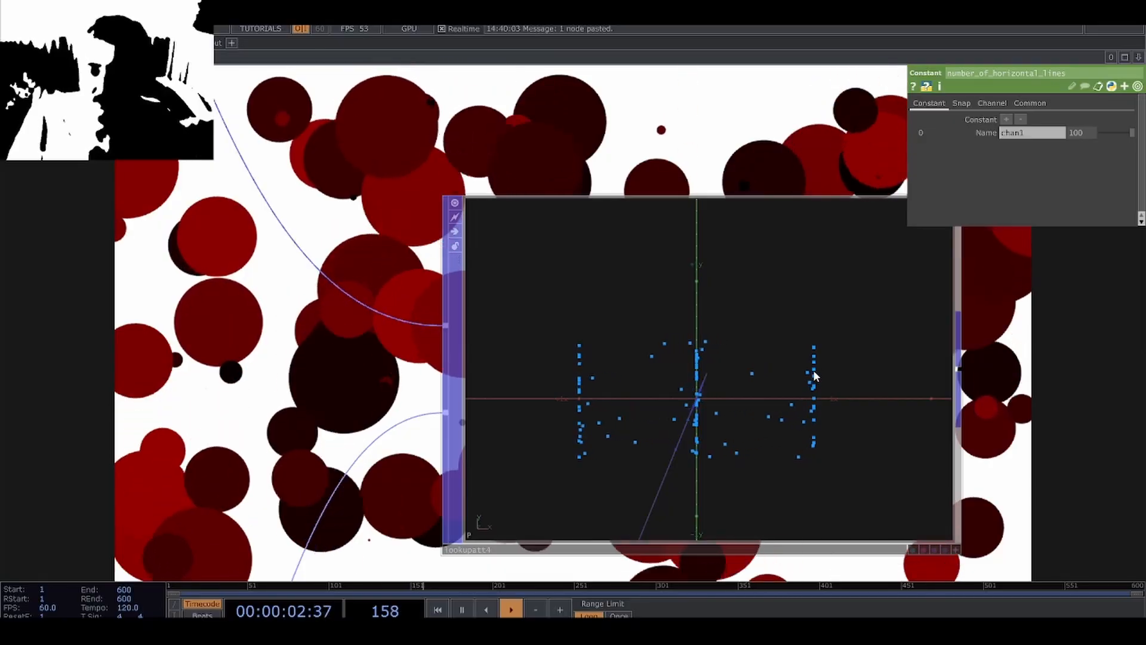
{"action": "scroll", "coordinate": [816, 375], "scroll_direction": "down", "scroll_amount": 10}
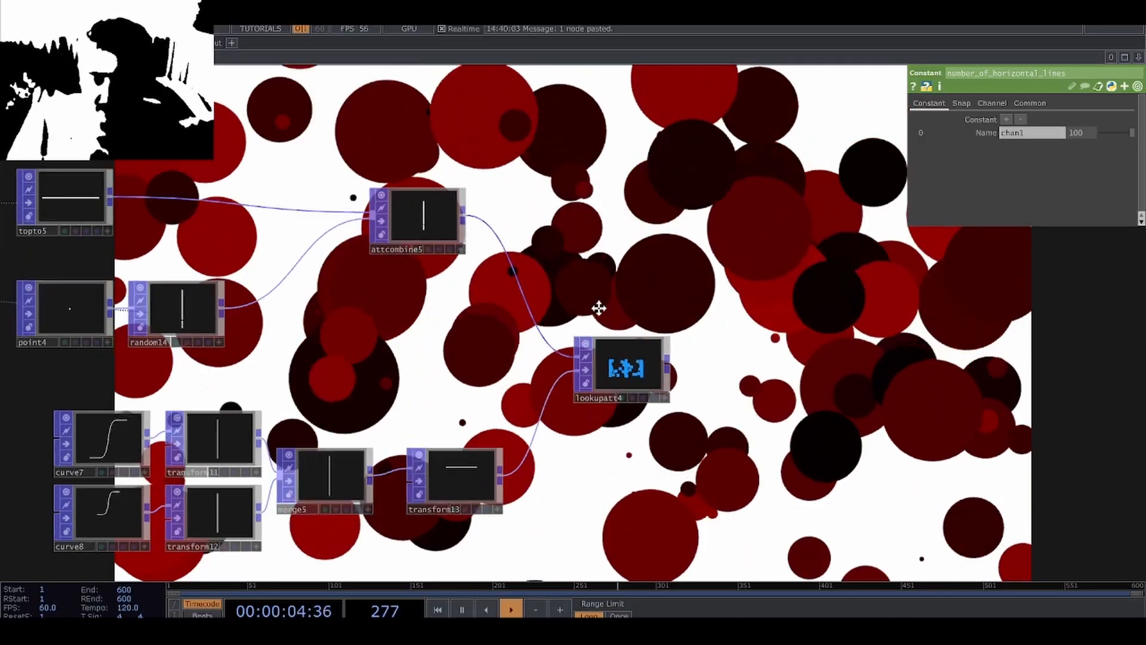
Copy the circle network's random12 POP and place the duplicate after the horizontal-line Lookup Attribute POP.
{"action": "scroll", "coordinate": [549, 418], "scroll_direction": "down", "scroll_amount": 3}
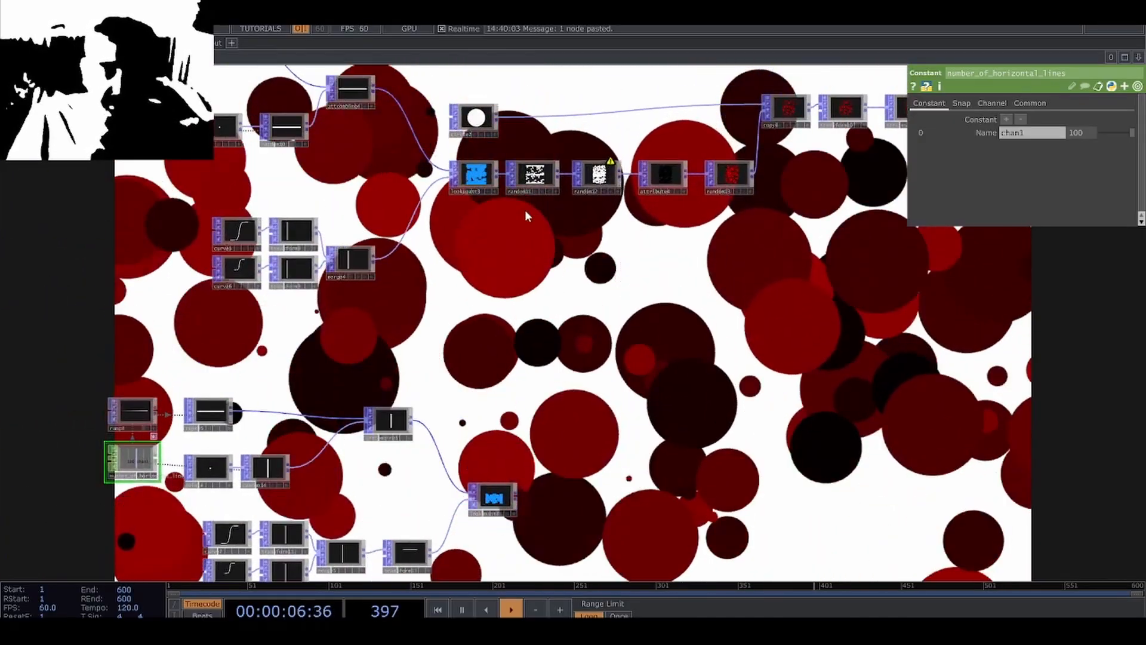
{"action": "left_click", "coordinate": [532, 176]}
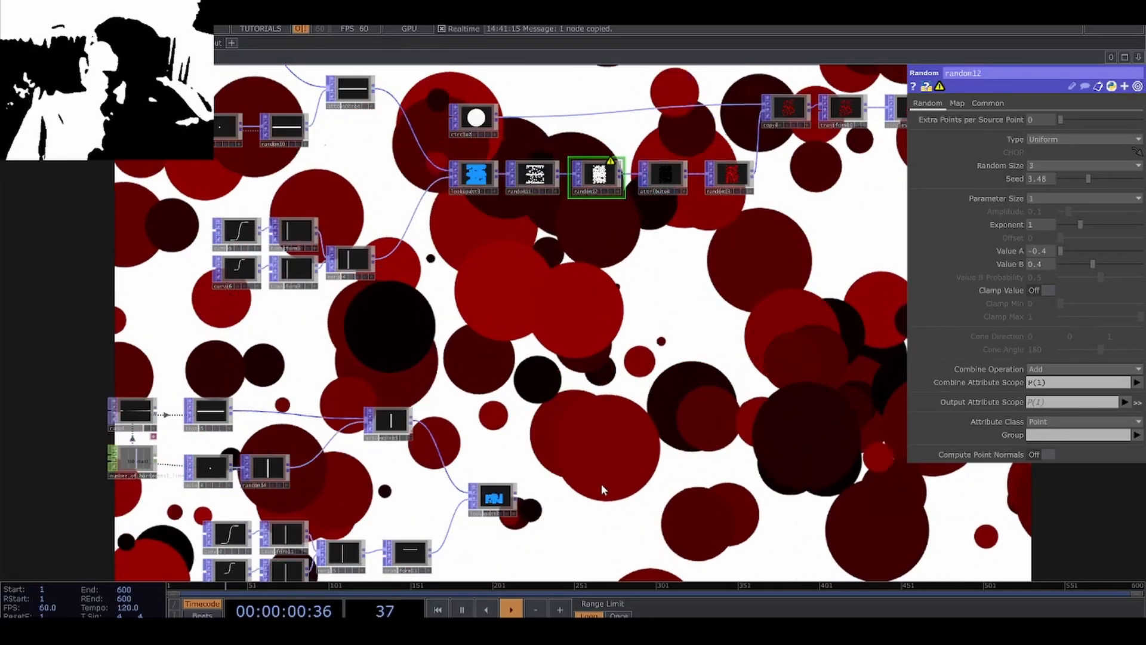
{"action": "scroll", "coordinate": [602, 490], "scroll_direction": "up", "scroll_amount": 1}
{"action": "left_click_drag", "start_coordinate": [602, 490], "coordinate": [618, 453]}
{"action": "scroll", "coordinate": [509, 454], "scroll_direction": "up", "scroll_amount": 4}
{"action": "key", "text": "ctrl+v"}
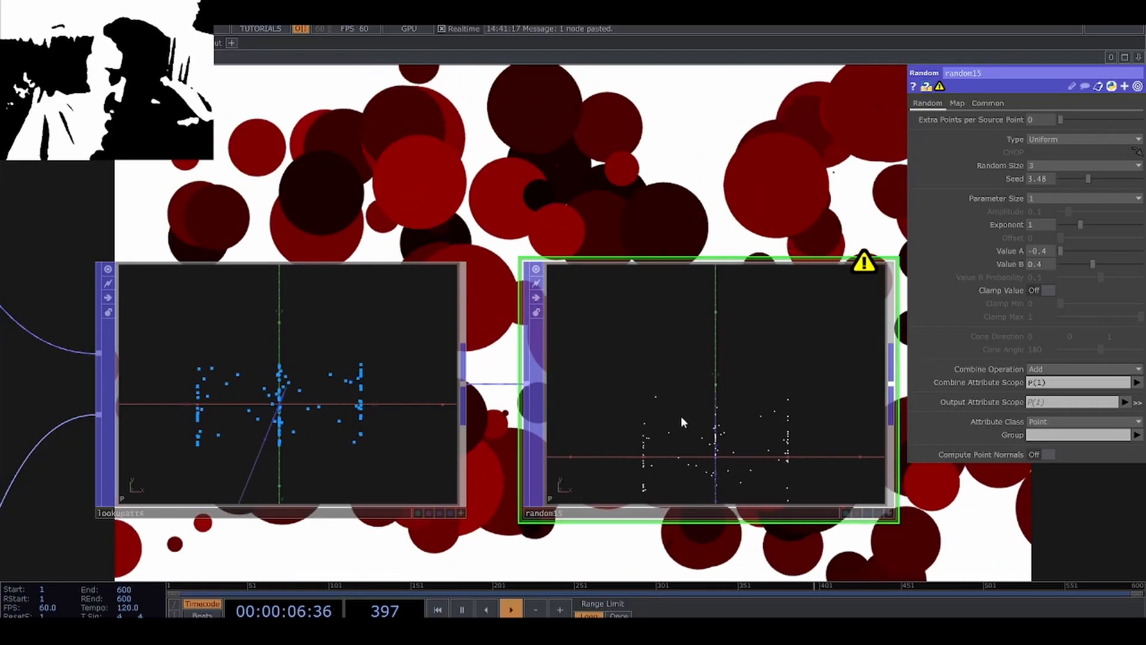
Set the duplicated Random POP's combine attribute scope to P(0), Value A to -0.1 and Value B to 0.1.
{"action": "left_click_drag", "start_coordinate": [730, 213], "coordinate": [540, 190]}
{"action": "scroll", "coordinate": [604, 439], "scroll_direction": "up", "scroll_amount": 2}
{"action": "key", "text": "a"}
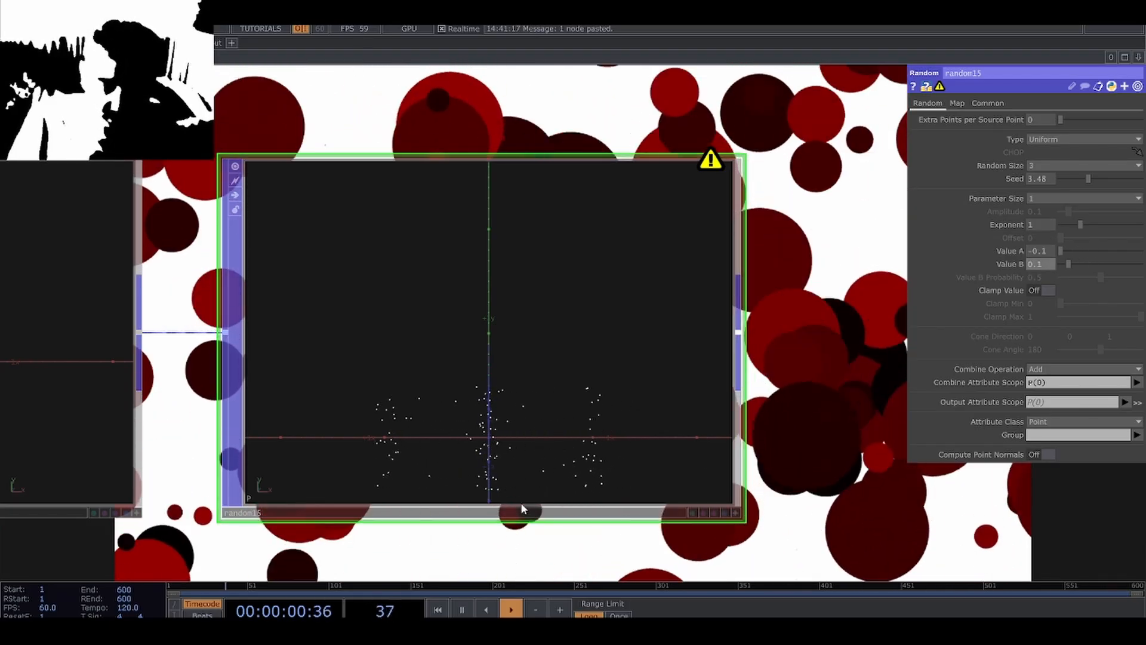
{"action": "scroll", "coordinate": [521, 508], "scroll_direction": "up", "scroll_amount": 3}
{"action": "scroll", "coordinate": [518, 488], "scroll_direction": "down", "scroll_amount": 5}
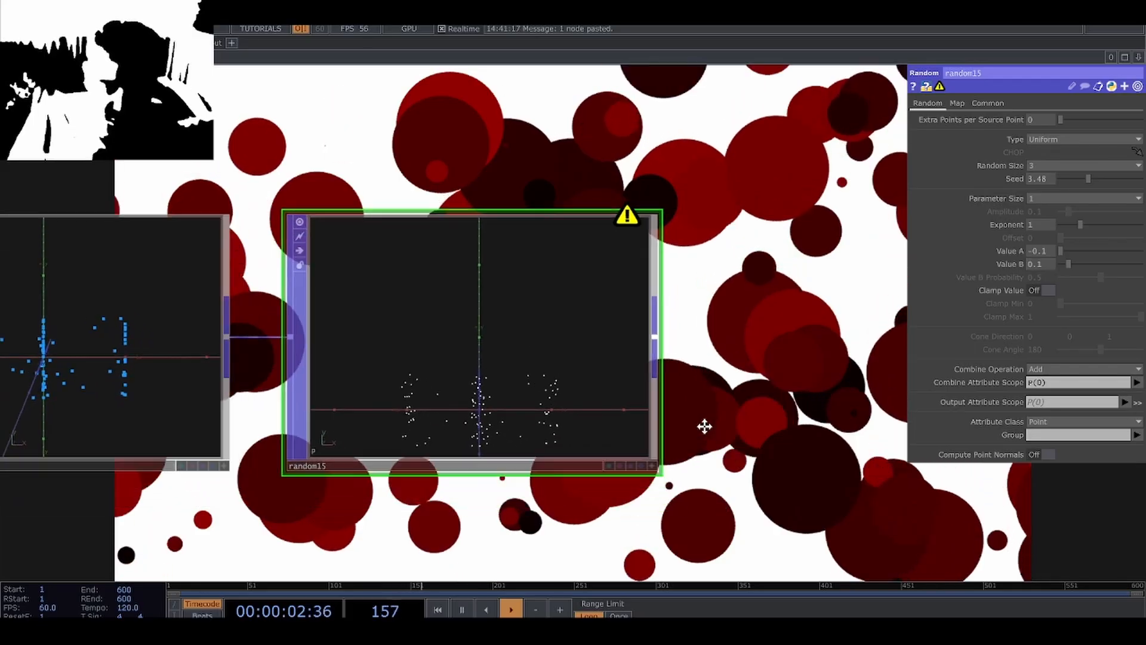
Copy the circle network's Attribute POP and place the duplicate beside the horizontal-line Random POP.
{"action": "scroll", "coordinate": [689, 417], "scroll_direction": "down", "scroll_amount": 1}
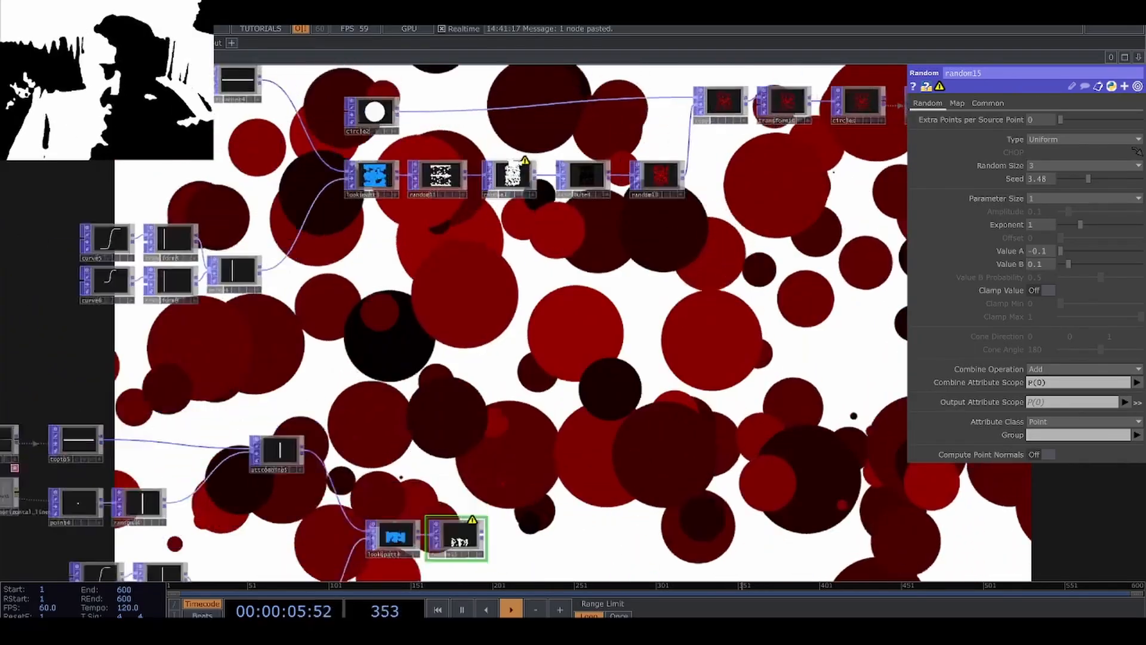
{"action": "scroll", "coordinate": [567, 167], "scroll_direction": "up", "scroll_amount": 2}
{"action": "left_click", "coordinate": [512, 182]}
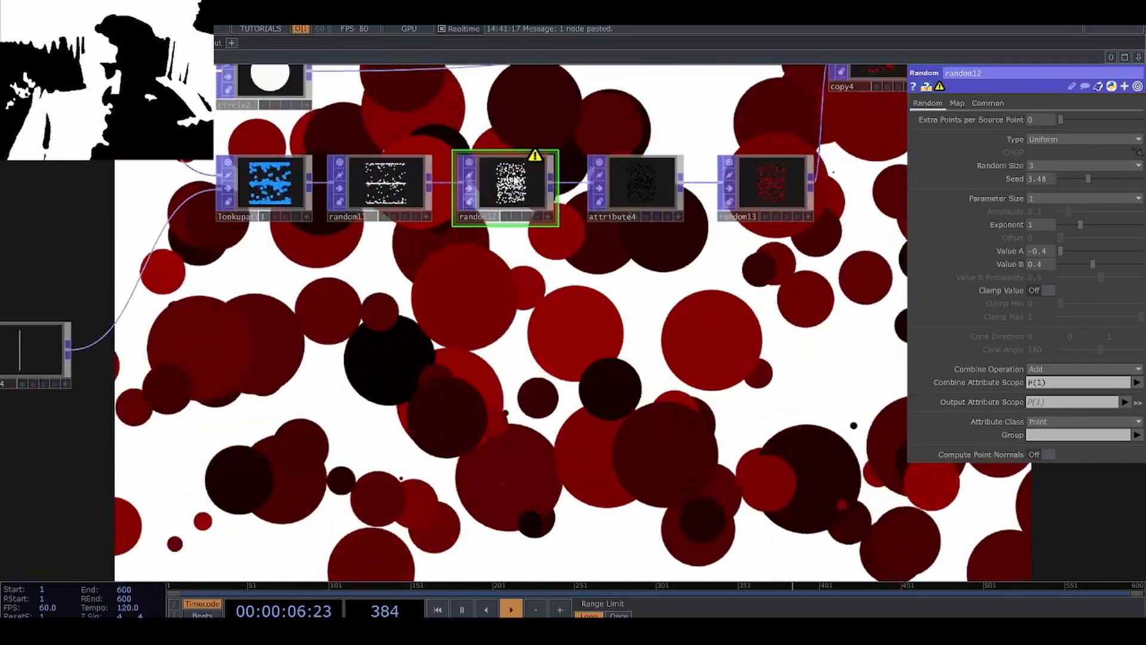
{"action": "left_click_drag", "start_coordinate": [617, 417], "coordinate": [569, 385]}
{"action": "left_click", "coordinate": [593, 206]}
{"action": "key", "text": "ctrl+c"}
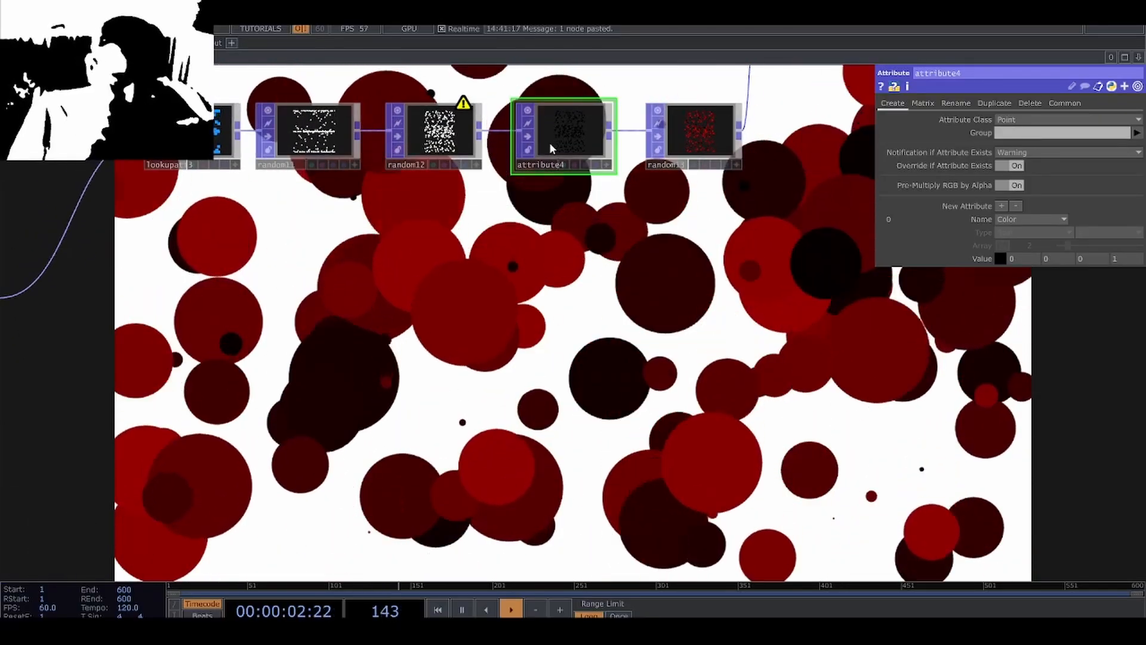
{"action": "left_click_drag", "start_coordinate": [586, 445], "coordinate": [579, 235]}
{"action": "scroll", "coordinate": [578, 235], "scroll_direction": "down", "scroll_amount": 4}
{"action": "scroll", "coordinate": [529, 424], "scroll_direction": "up", "scroll_amount": 4}
{"action": "key", "text": "ctrl+v"}
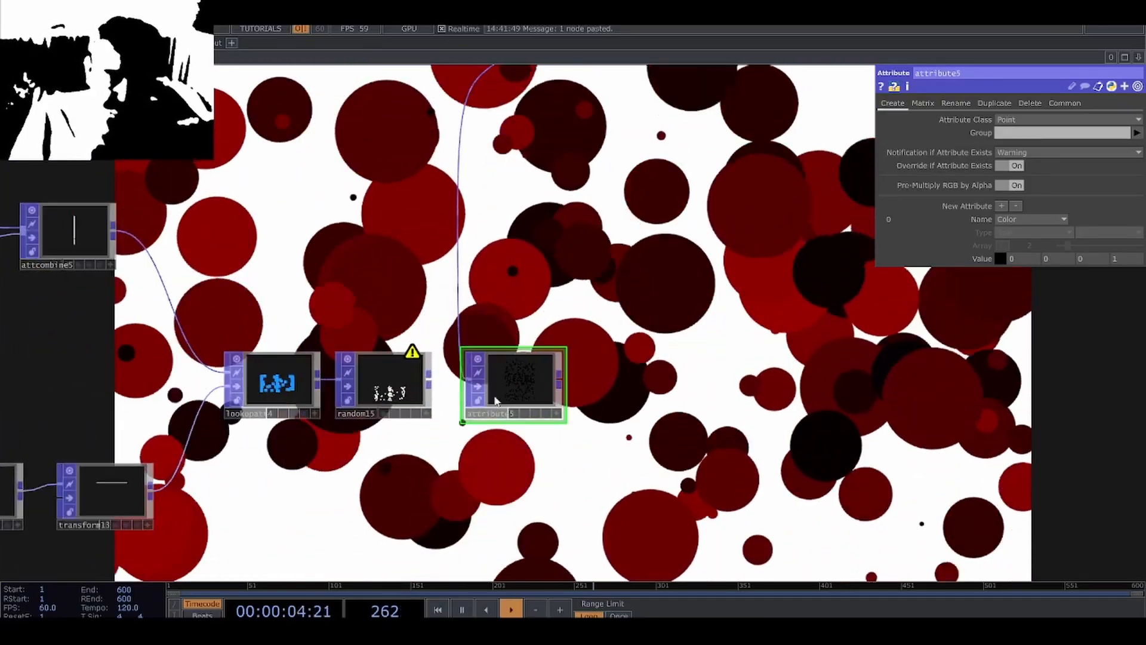
Connect the horizontal-line Random POP to the duplicated Attribute POP and move that node closer to the chain.
{"action": "scroll", "coordinate": [424, 399], "scroll_direction": "up", "scroll_amount": 4}
{"action": "left_click_drag", "start_coordinate": [437, 358], "coordinate": [496, 325]}
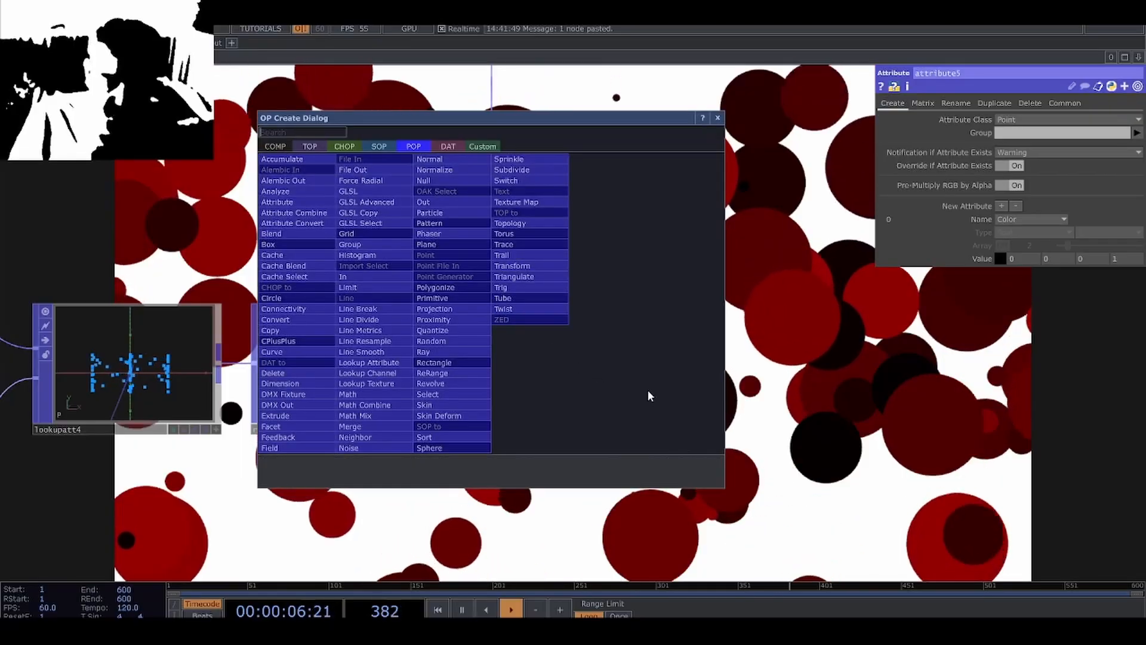
{"action": "key", "text": "Escape"}
{"action": "left_click_drag", "start_coordinate": [486, 269], "coordinate": [494, 256]}
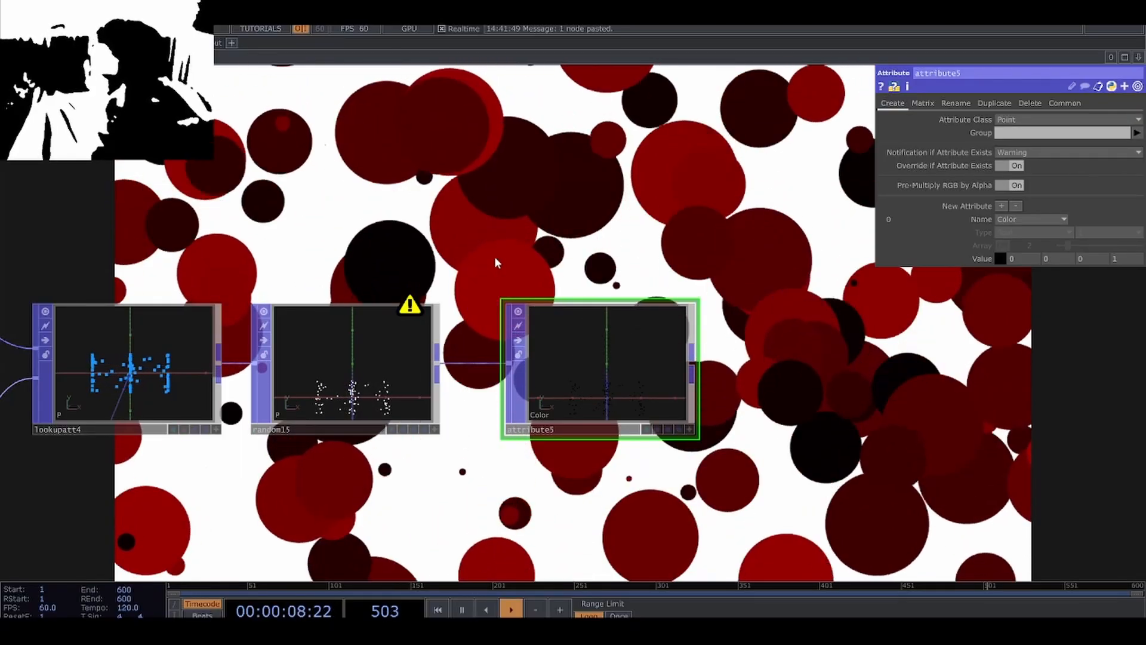
{"action": "left_click_drag", "start_coordinate": [606, 370], "coordinate": [568, 371]}
{"action": "left_click_drag", "start_coordinate": [674, 385], "coordinate": [626, 429]}
{"action": "scroll", "coordinate": [582, 426], "scroll_direction": "down", "scroll_amount": 4}
{"action": "left_click_drag", "start_coordinate": [580, 337], "coordinate": [526, 388]}
Copy the circle network's color Random POP and connect the duplicate after the horizontal-line Attribute POP.
{"action": "scroll", "coordinate": [526, 388], "scroll_direction": "down", "scroll_amount": 3}
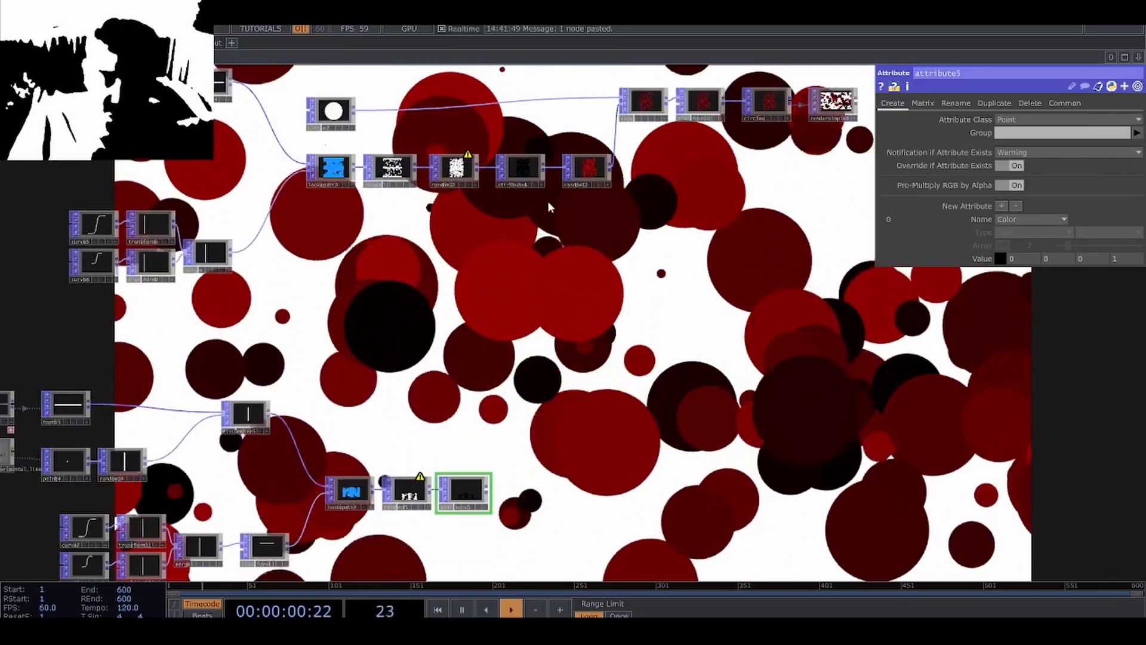
{"action": "left_click", "coordinate": [584, 167]}
{"action": "scroll", "coordinate": [504, 514], "scroll_direction": "up", "scroll_amount": 3}
{"action": "key", "text": "ctrl+c"}
{"action": "key", "text": "ctrl+v"}
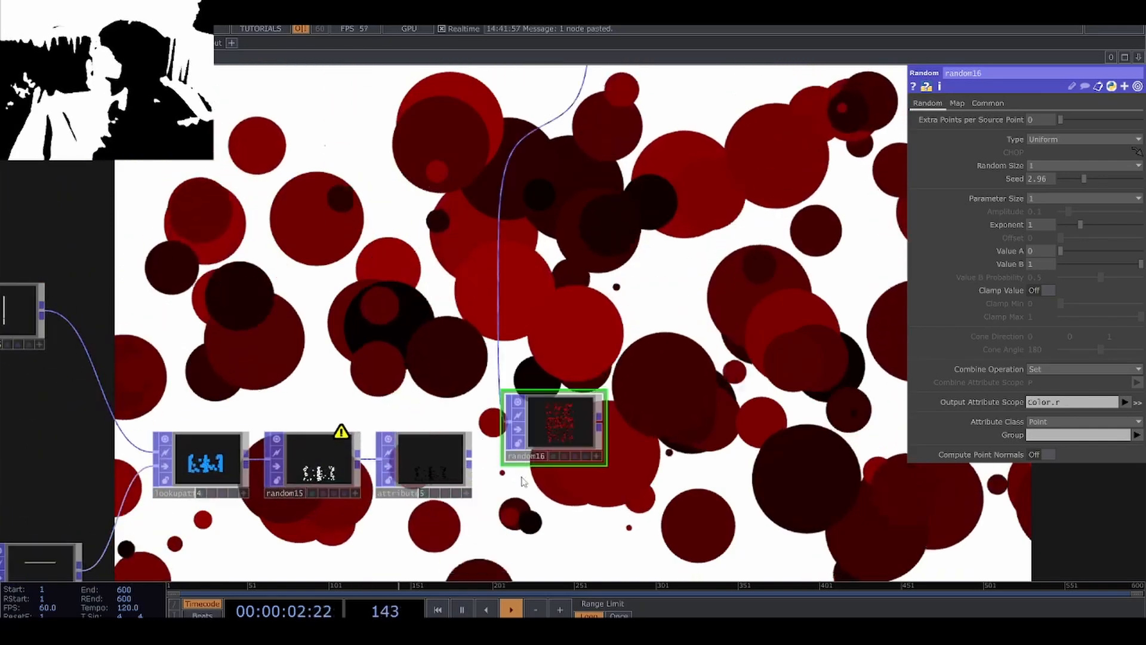
{"action": "scroll", "coordinate": [524, 457], "scroll_direction": "up", "scroll_amount": 4}
{"action": "left_click_drag", "start_coordinate": [563, 383], "coordinate": [563, 489]}
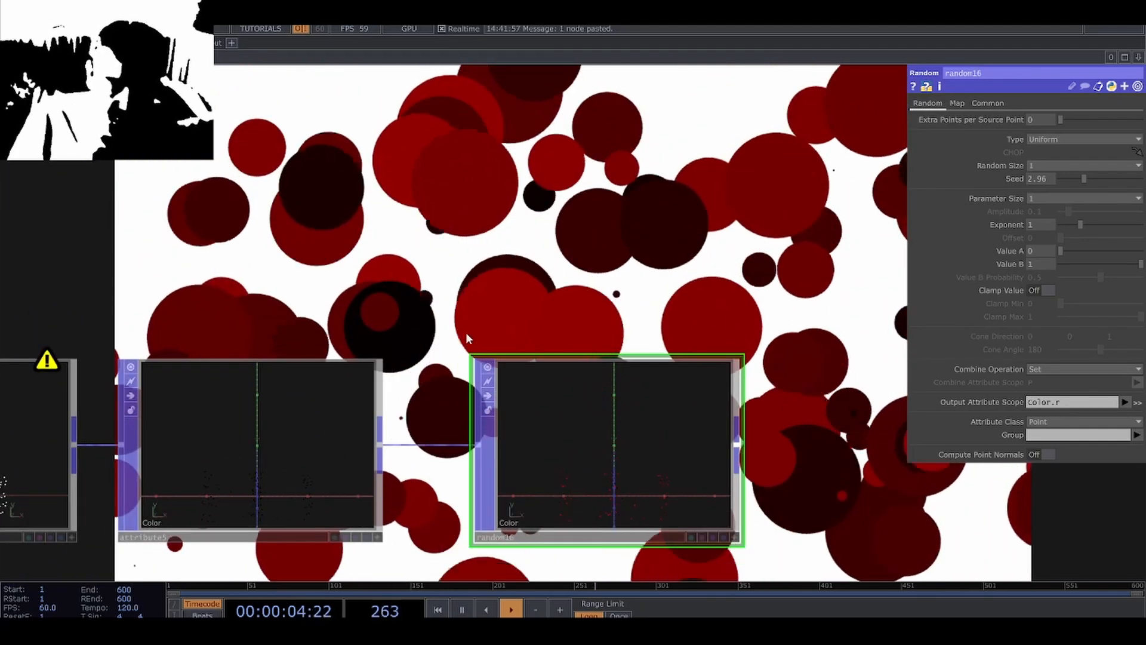
Set the duplicated color Random POP's output attribute scope to Color.g.
{"action": "scroll", "coordinate": [567, 460], "scroll_direction": "up", "scroll_amount": 5}
{"action": "left_click_drag", "start_coordinate": [830, 458], "coordinate": [824, 435]}
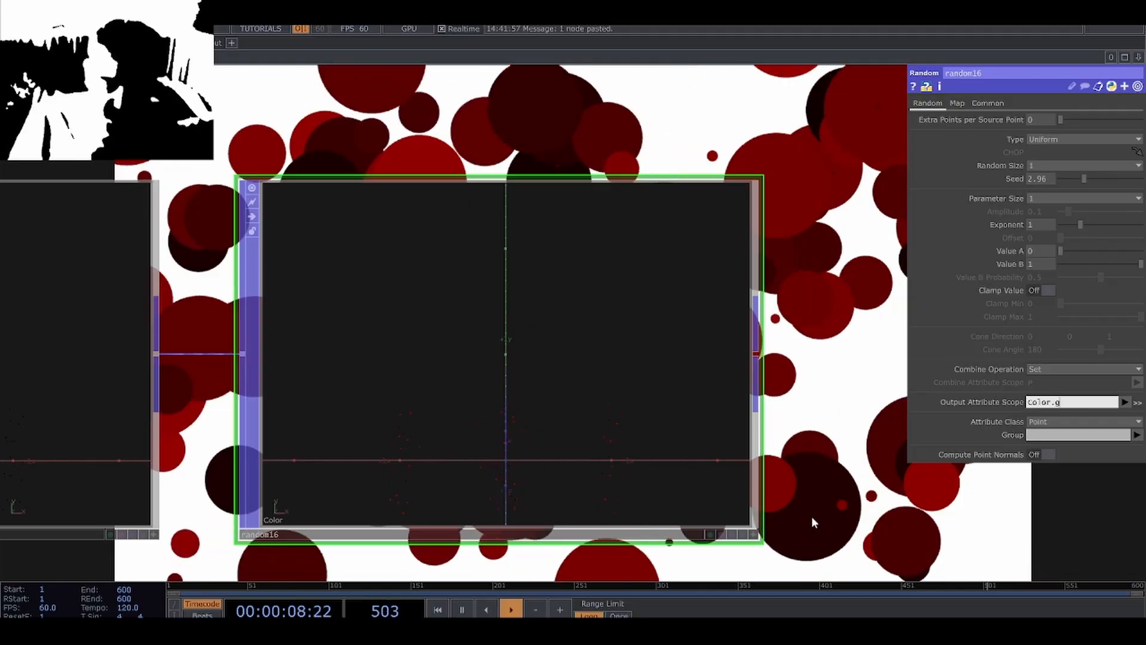
{"action": "scroll", "coordinate": [500, 488], "scroll_direction": "down", "scroll_amount": 2}
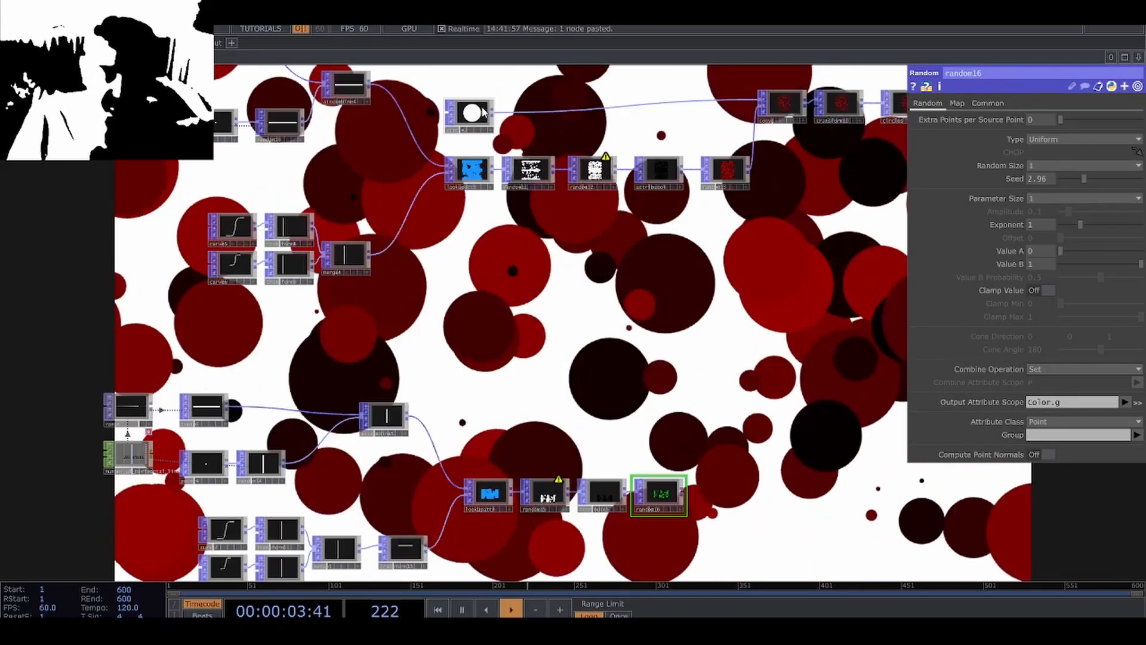
{"action": "left_click", "coordinate": [468, 115]}
{"action": "scroll", "coordinate": [623, 419], "scroll_direction": "up", "scroll_amount": 3}
{"action": "key", "text": "ctrl+v"}
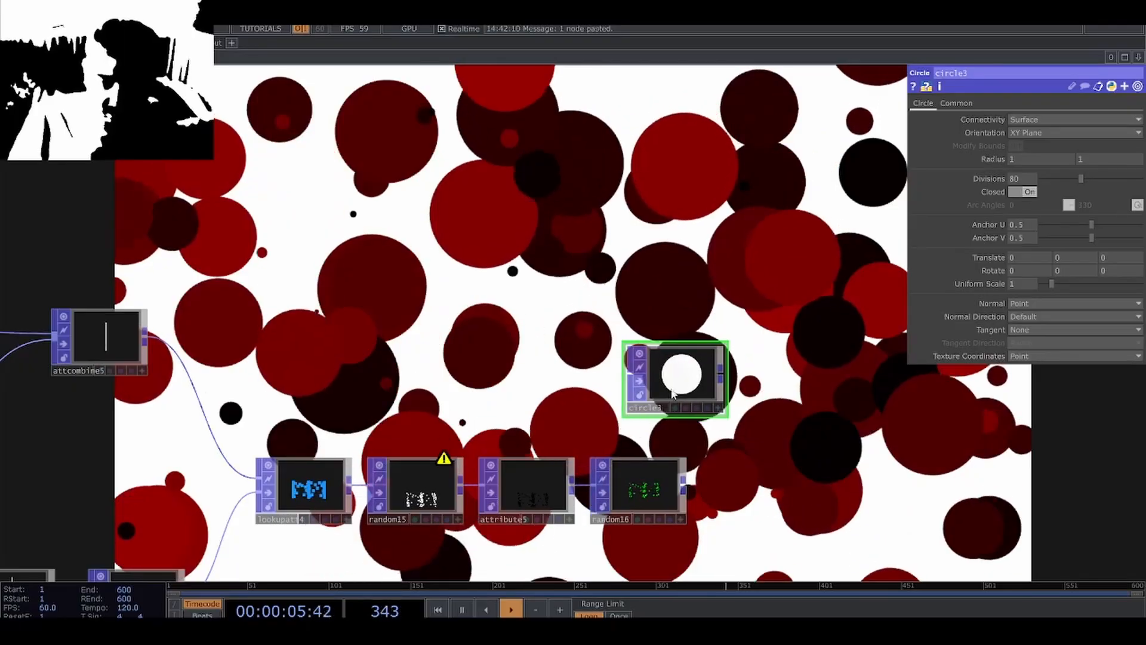
{"action": "scroll", "coordinate": [683, 428], "scroll_direction": "up", "scroll_amount": 3}
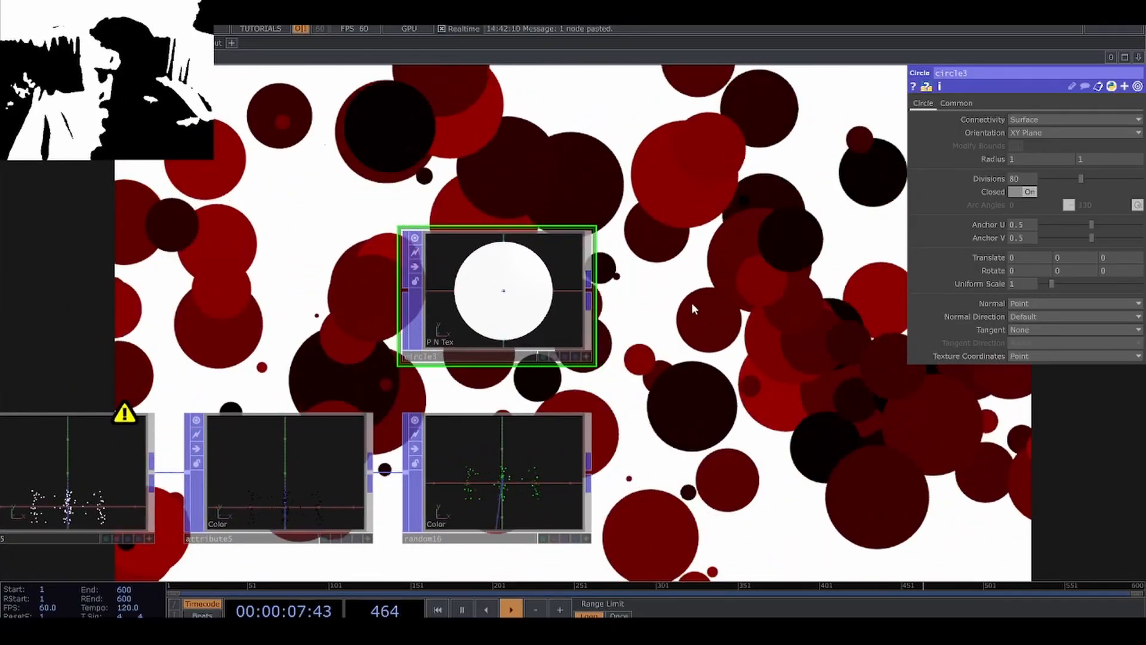
{"action": "key", "text": "Delete"}
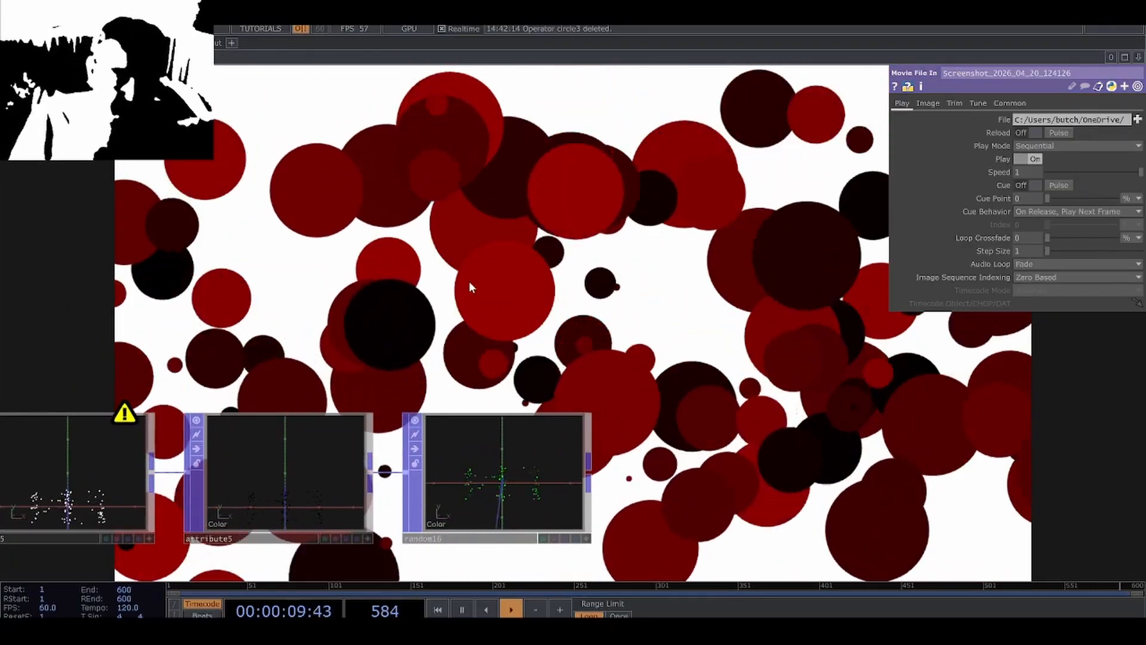
Add a Rectangle POP above the green color Random POP and set its size to 1 by 0.1.
{"action": "key", "text": "Tab"}
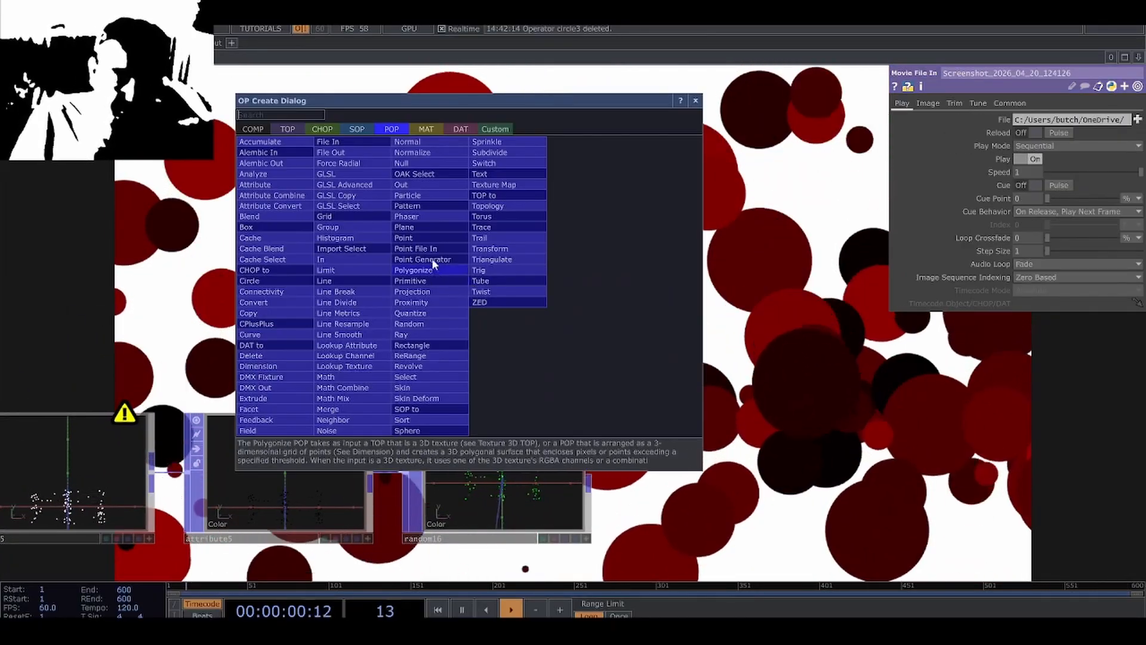
{"action": "left_click", "coordinate": [439, 345]}
{"action": "left_click", "coordinate": [495, 332]}
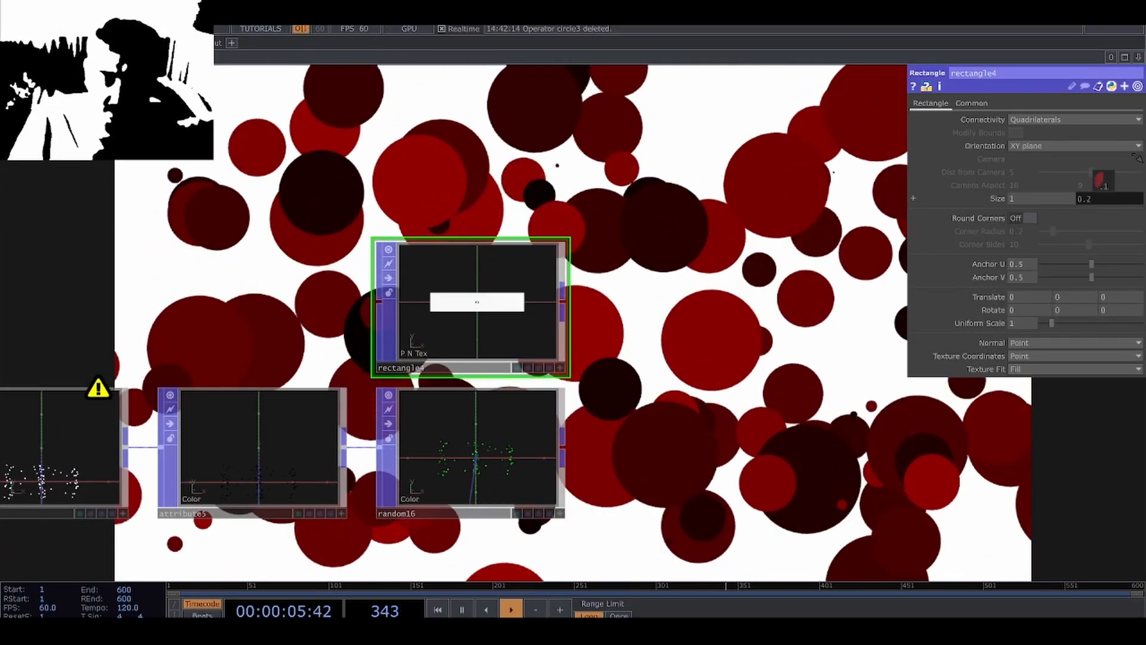
{"action": "middle_click_drag", "start_coordinate": [1103, 180], "coordinate": [1097, 181]}
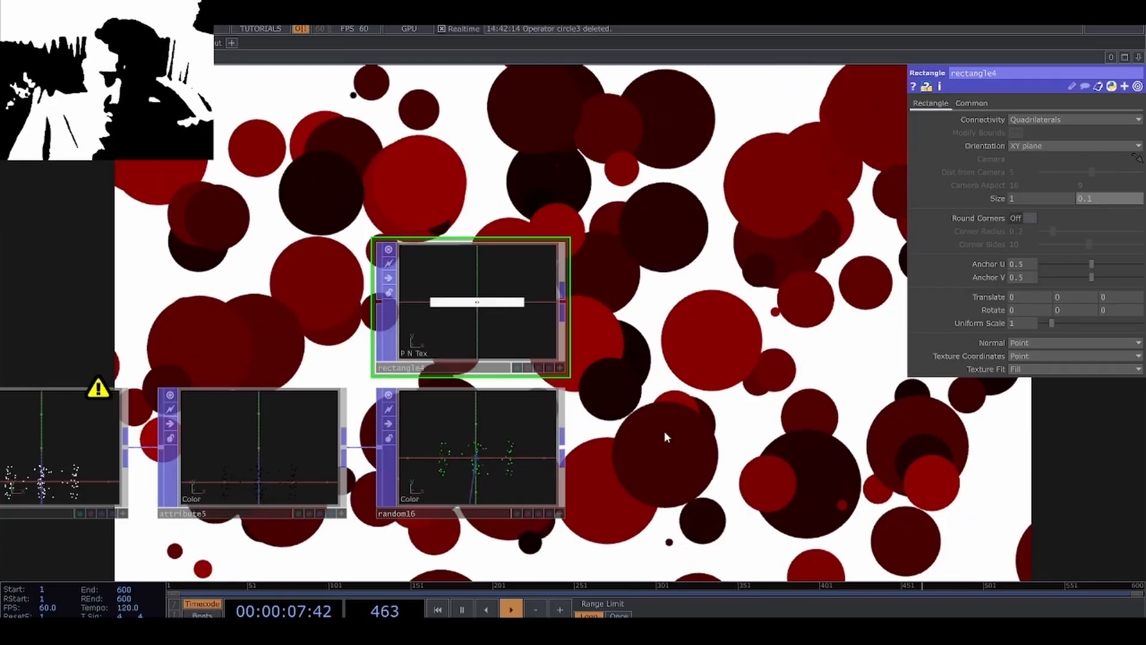
Copy the circle network's Copy POP and place the duplicate beside the new Rectangle POP.
{"action": "left_click_drag", "start_coordinate": [614, 412], "coordinate": [556, 396]}
{"action": "scroll", "coordinate": [534, 420], "scroll_direction": "down", "scroll_amount": 5}
{"action": "left_click_drag", "start_coordinate": [634, 302], "coordinate": [569, 395]}
{"action": "scroll", "coordinate": [569, 394], "scroll_direction": "down", "scroll_amount": 3}
{"action": "left_click", "coordinate": [568, 148]}
{"action": "left_click_drag", "start_coordinate": [518, 510], "coordinate": [547, 412]}
{"action": "scroll", "coordinate": [496, 402], "scroll_direction": "up", "scroll_amount": 7}
{"action": "key", "text": "ctrl+v"}
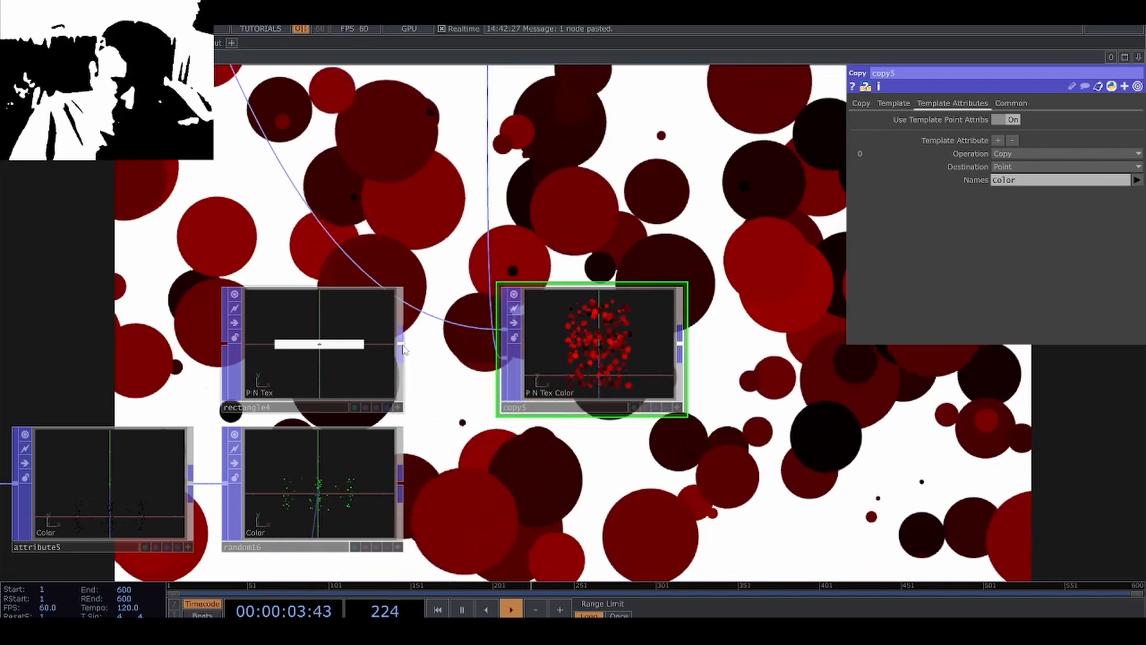
Connect the Rectangle POP and the green color Random POP to the duplicated Copy POP's two inputs and inspect the lines.
{"action": "left_click_drag", "start_coordinate": [432, 324], "coordinate": [500, 329]}
{"action": "left_click_drag", "start_coordinate": [401, 482], "coordinate": [510, 366]}
{"action": "scroll", "coordinate": [556, 369], "scroll_direction": "up", "scroll_amount": 5}
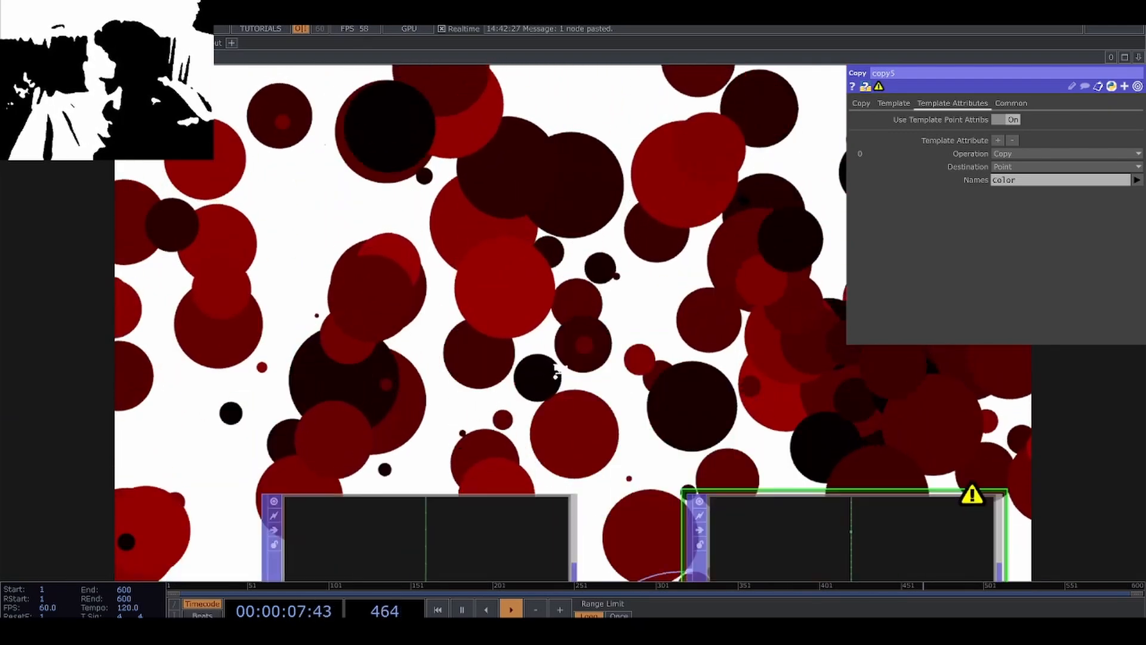
{"action": "scroll", "coordinate": [555, 365], "scroll_direction": "down", "scroll_amount": 5}
{"action": "scroll", "coordinate": [657, 382], "scroll_direction": "up", "scroll_amount": 8}
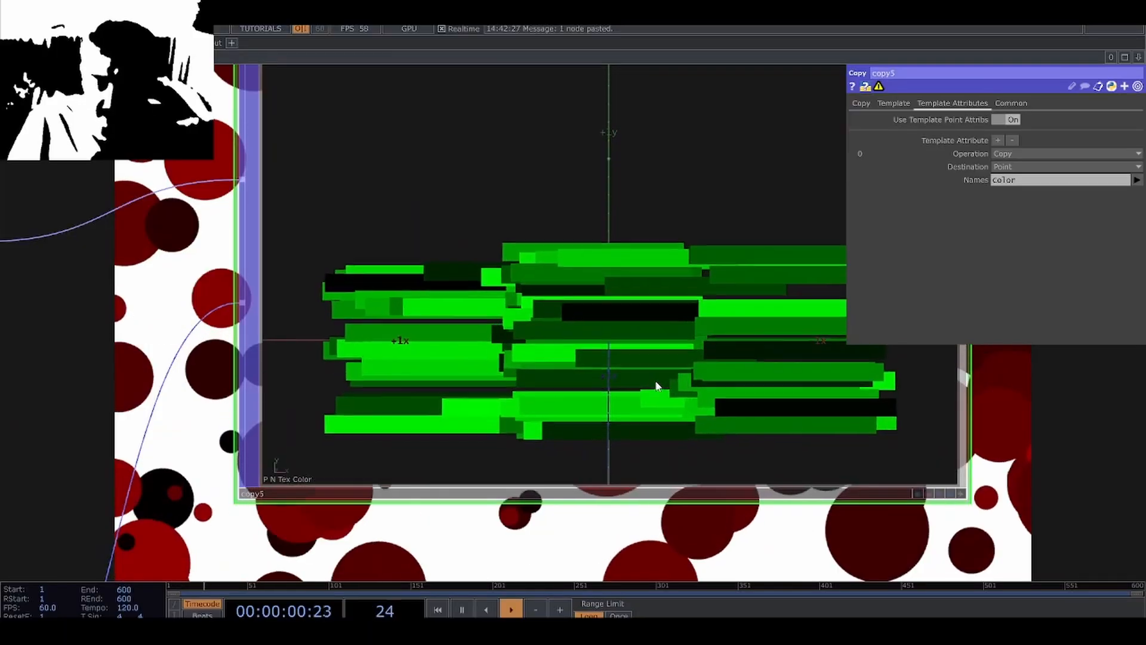
Check the warning details in the node info of the new Copy POP and the horizontal-line random15 POP.
{"action": "scroll", "coordinate": [654, 385], "scroll_direction": "down", "scroll_amount": 8}
{"action": "middle_click", "coordinate": [698, 287]}
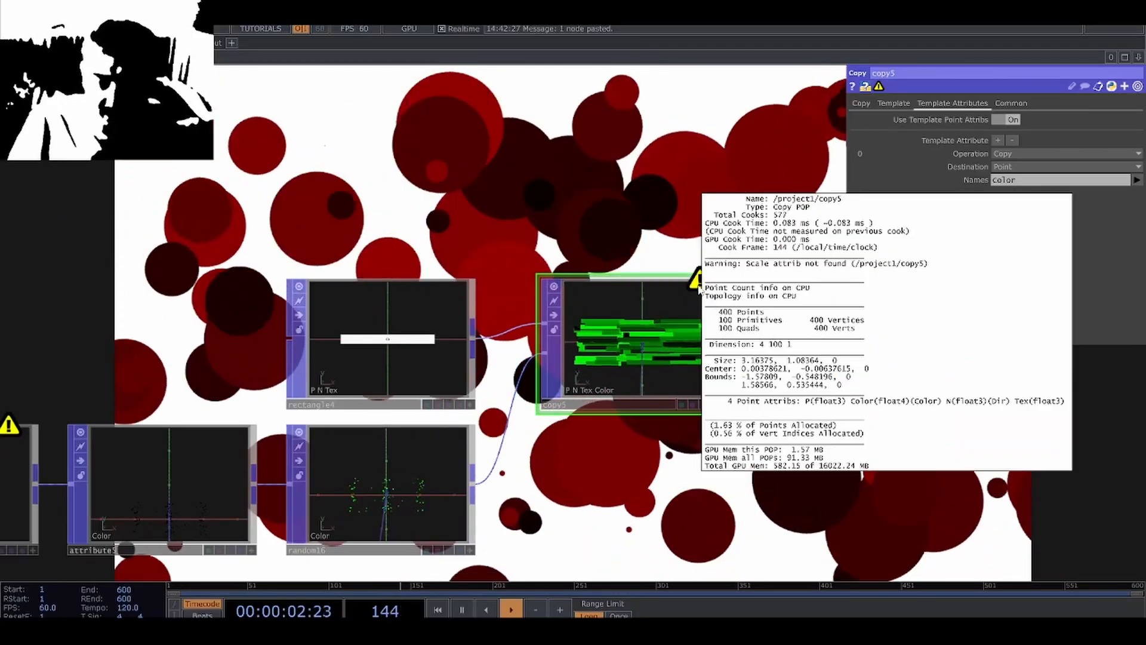
{"action": "scroll", "coordinate": [656, 334], "scroll_direction": "down", "scroll_amount": 6}
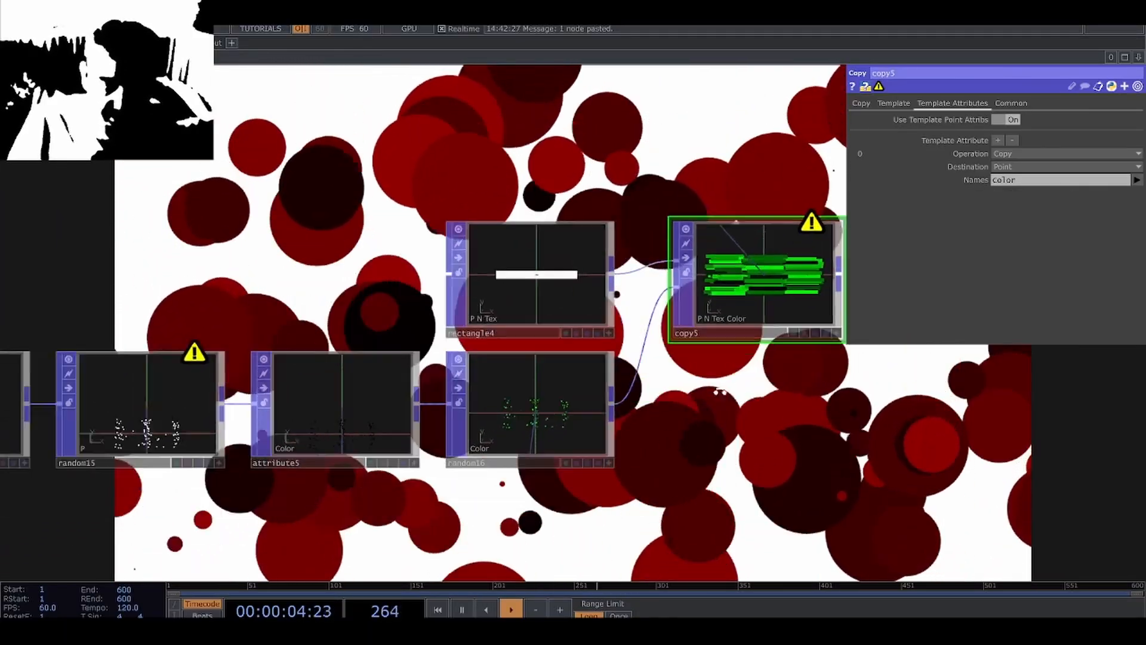
{"action": "left_click", "coordinate": [416, 391]}
{"action": "middle_click", "coordinate": [417, 392]}
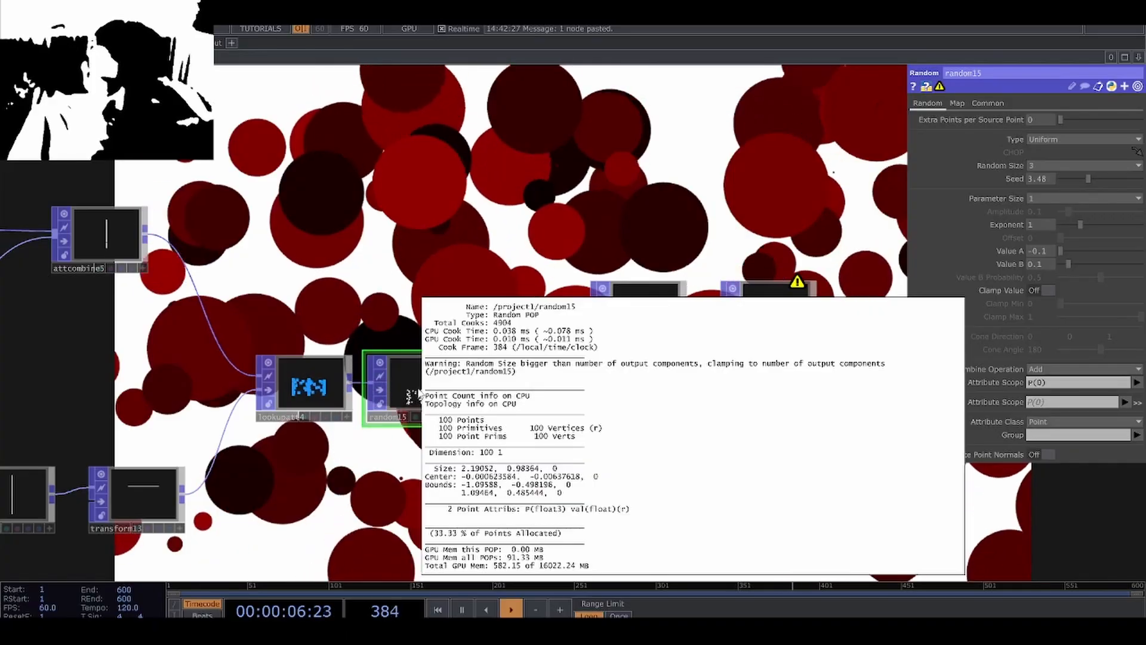
Copy the circle network's scale Random POP and connect the duplicate to the horizontal-line Lookup Attribute POP's output.
{"action": "left_click_drag", "start_coordinate": [403, 321], "coordinate": [351, 355]}
{"action": "scroll", "coordinate": [382, 334], "scroll_direction": "down", "scroll_amount": 6}
{"action": "left_click_drag", "start_coordinate": [427, 233], "coordinate": [409, 328]}
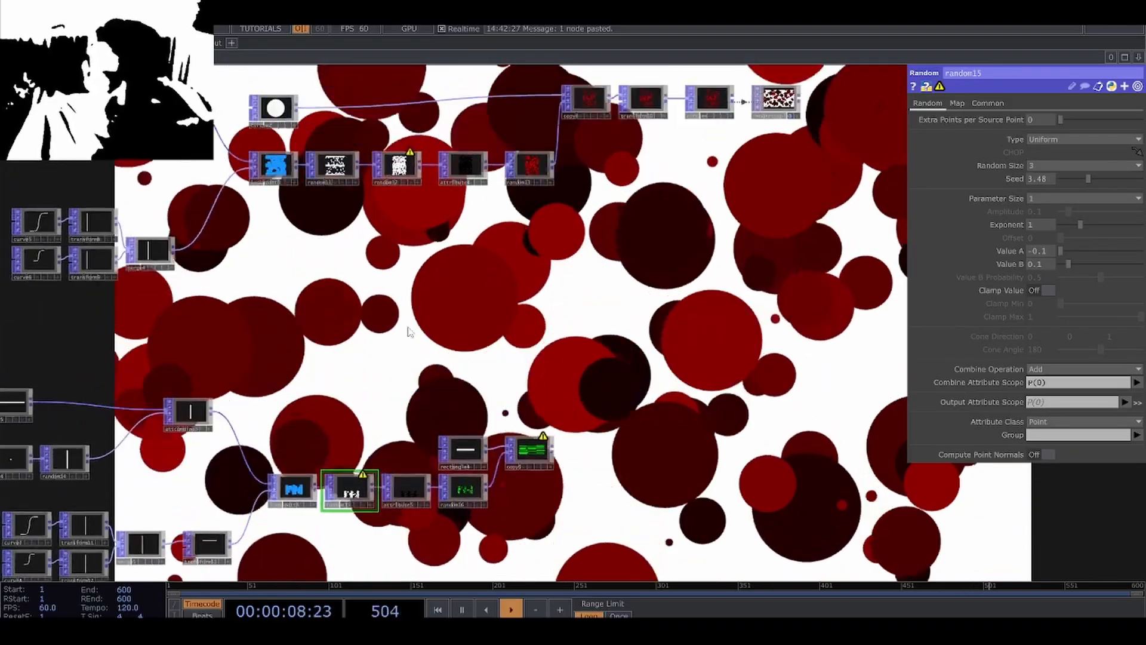
{"action": "left_click_drag", "start_coordinate": [339, 161], "coordinate": [338, 207]}
{"action": "left_click", "coordinate": [333, 206]}
{"action": "scroll", "coordinate": [336, 209], "scroll_direction": "up", "scroll_amount": 2}
{"action": "middle_click", "coordinate": [336, 204]}
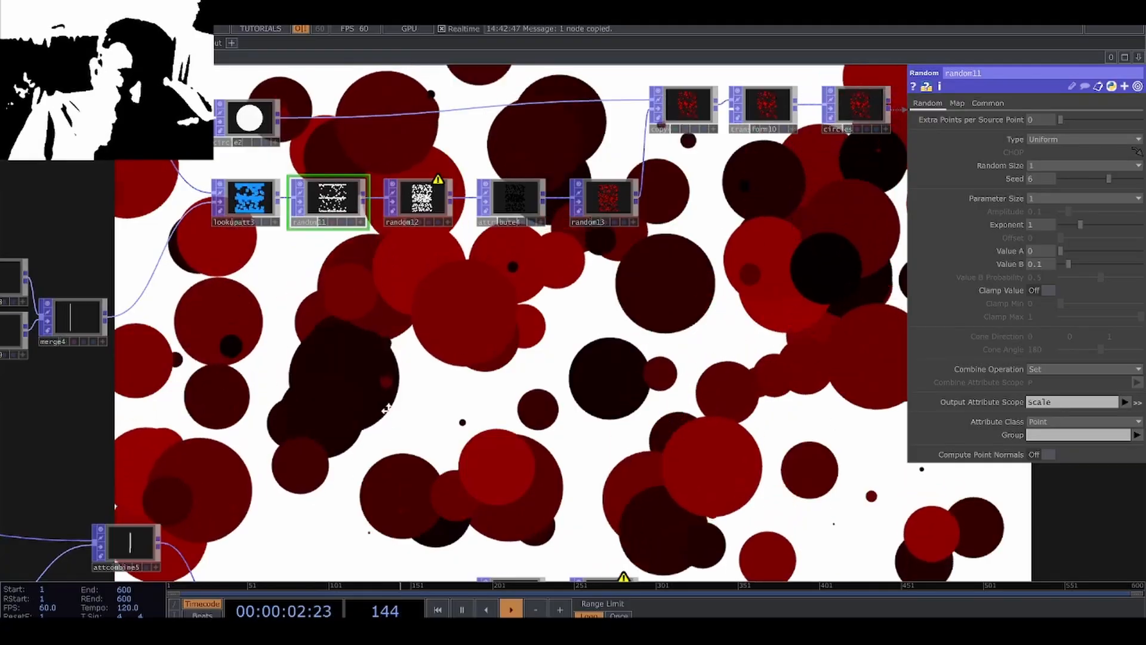
{"action": "left_click_drag", "start_coordinate": [386, 409], "coordinate": [385, 198]}
{"action": "scroll", "coordinate": [429, 398], "scroll_direction": "up", "scroll_amount": 2}
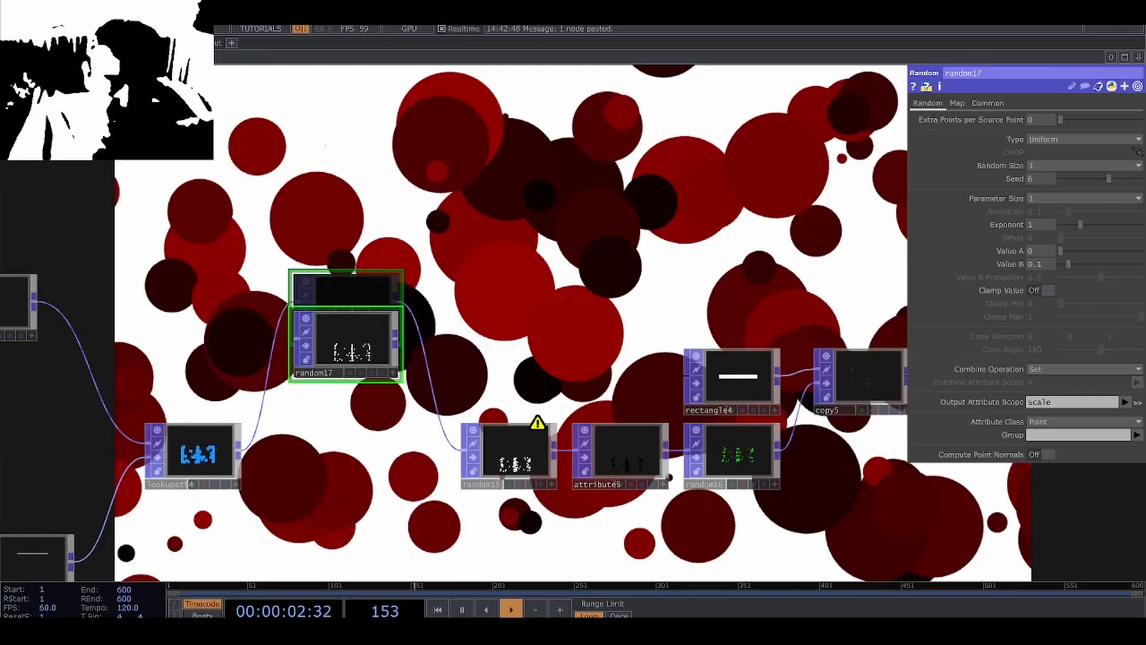
Insert the duplicated scale Random POP between the horizontal-line Lookup Attribute POP and random15, and inspect the copied lines.
{"action": "left_click_drag", "start_coordinate": [346, 308], "coordinate": [308, 457]}
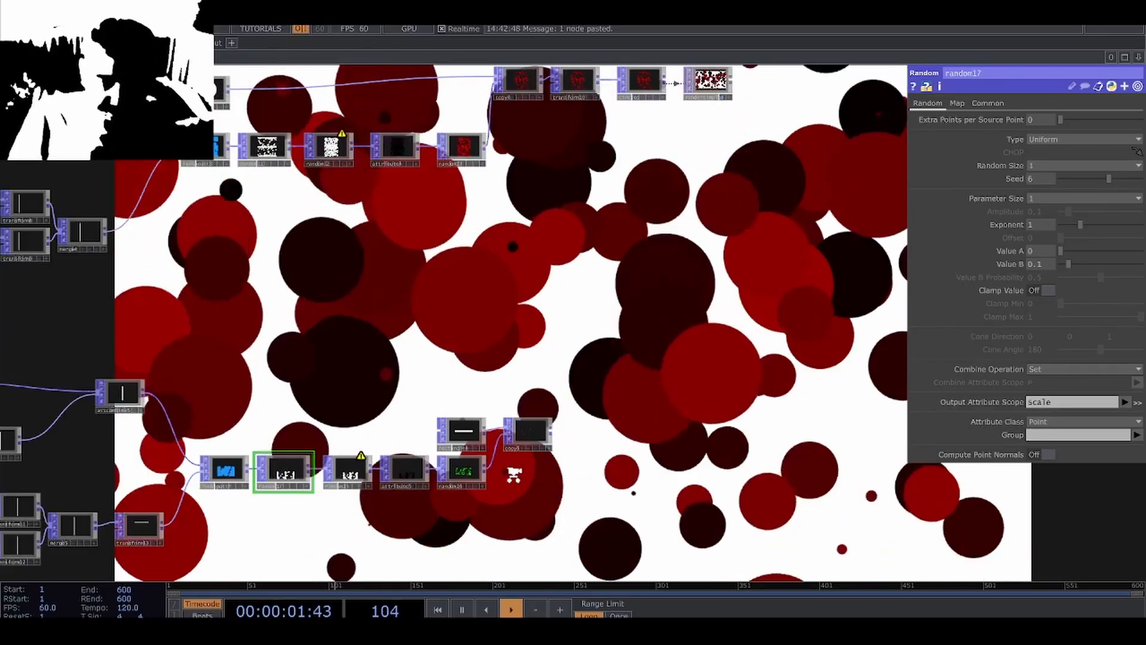
{"action": "scroll", "coordinate": [563, 381], "scroll_direction": "up", "scroll_amount": 6}
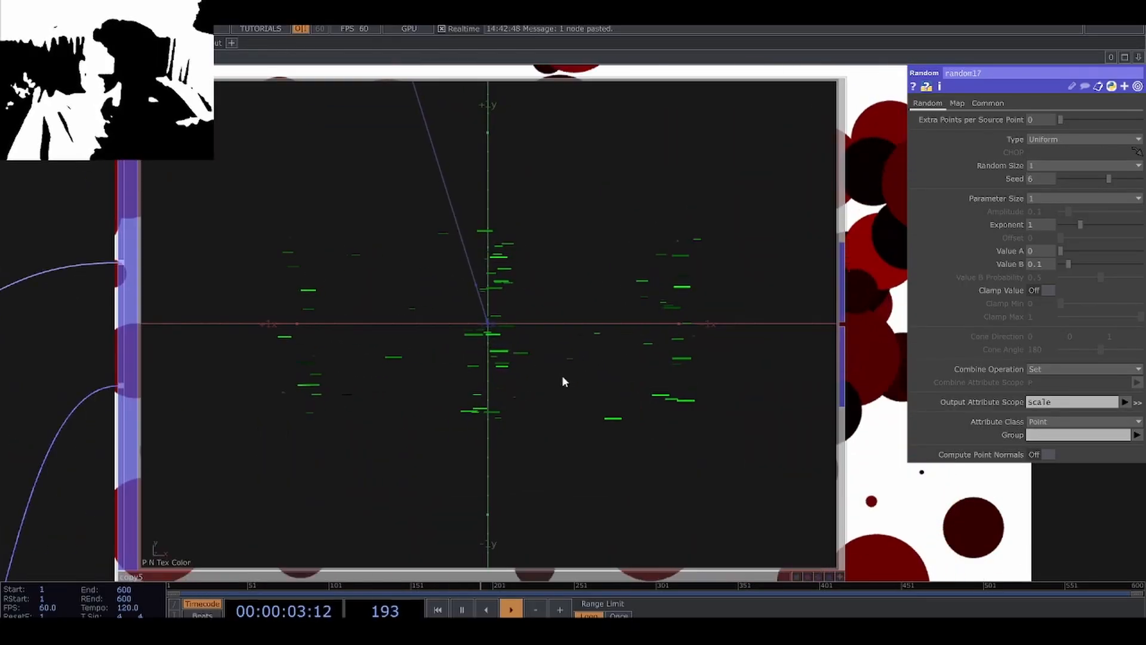
{"action": "scroll", "coordinate": [537, 377], "scroll_direction": "up", "scroll_amount": 5}
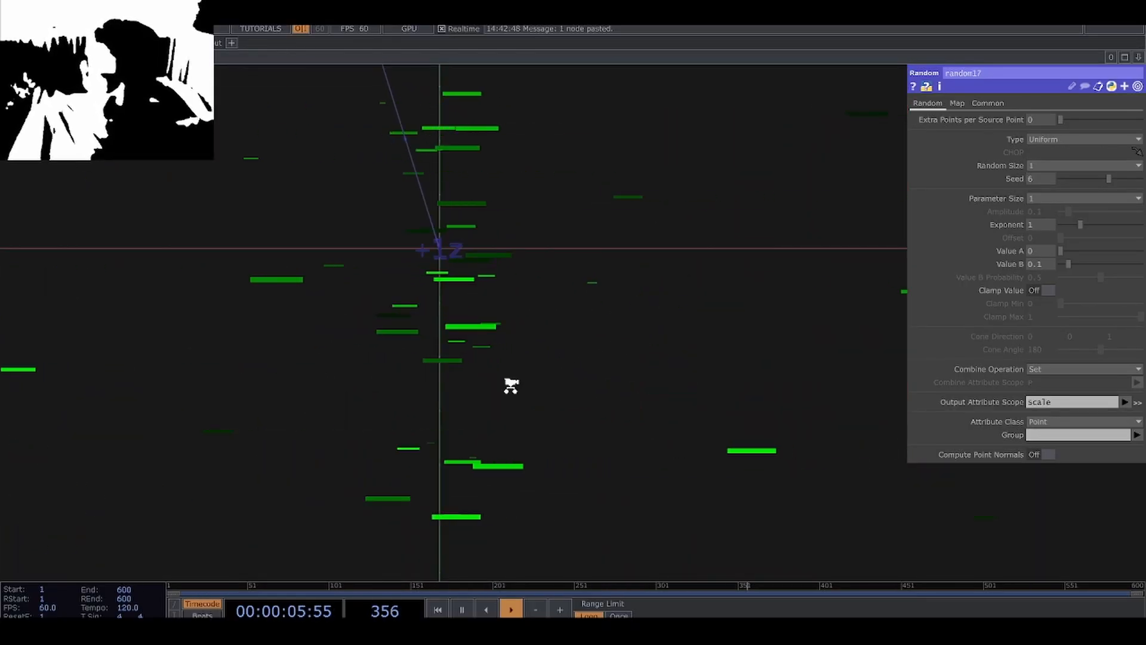
{"action": "scroll", "coordinate": [537, 405], "scroll_direction": "down", "scroll_amount": 6}
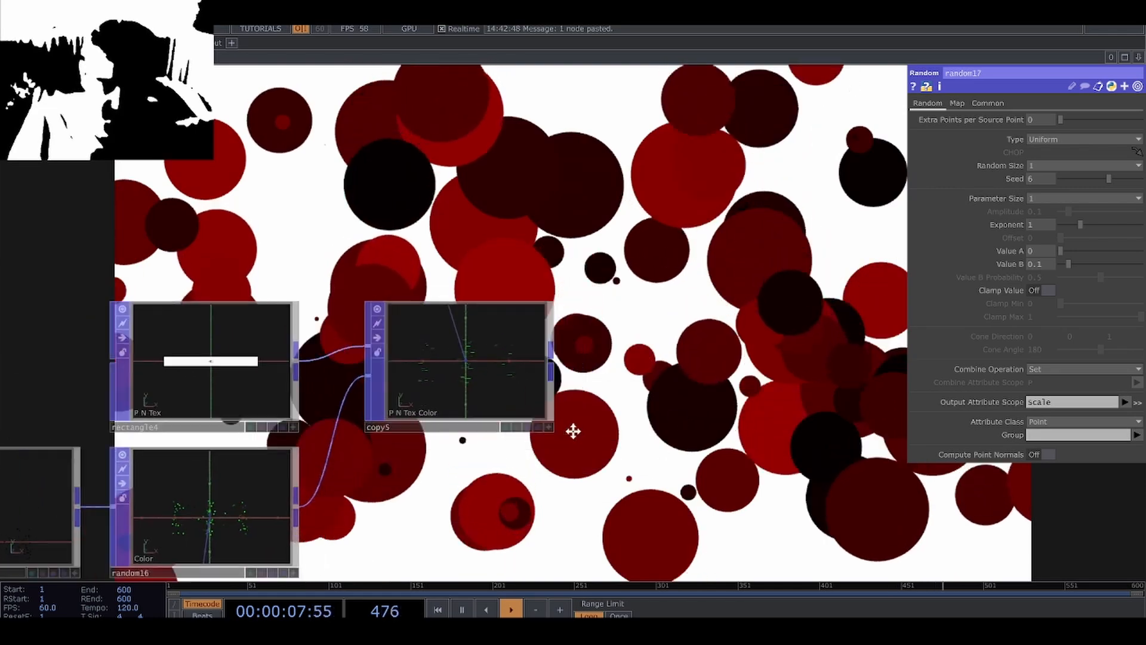
Copy the circle network's Transform POP and attach the duplicate to the output of the horizontal-line Copy POP.
{"action": "scroll", "coordinate": [573, 431], "scroll_direction": "down", "scroll_amount": 6}
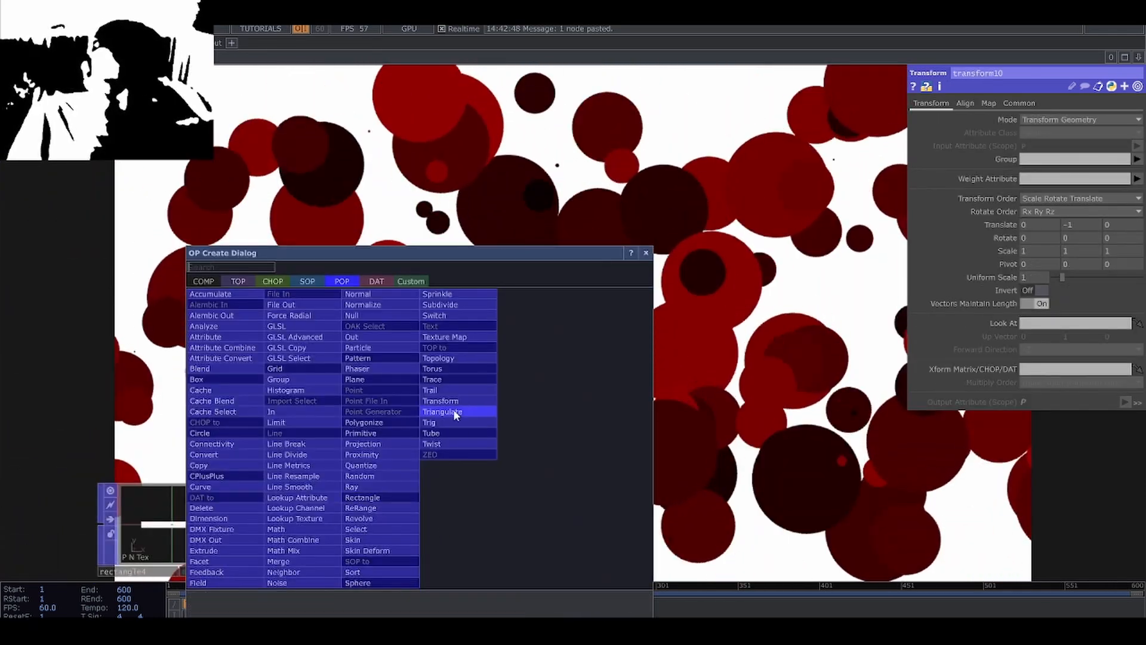
{"action": "left_click", "coordinate": [456, 411]}
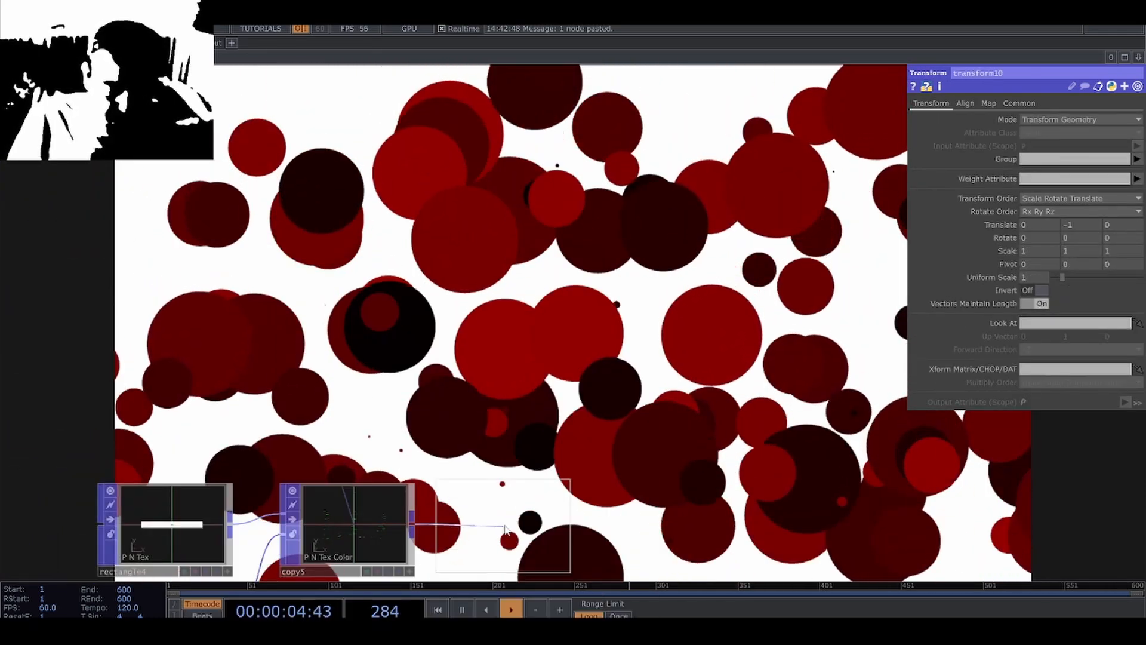
{"action": "left_click", "coordinate": [505, 528]}
{"action": "scroll", "coordinate": [645, 481], "scroll_direction": "down", "scroll_amount": 5}
{"action": "left_click_drag", "start_coordinate": [678, 473], "coordinate": [469, 442]}
{"action": "scroll", "coordinate": [468, 417], "scroll_direction": "down", "scroll_amount": 2}
Append a Null POP to the duplicated Transform POP and name it lines.
{"action": "scroll", "coordinate": [480, 489], "scroll_direction": "up", "scroll_amount": 2}
{"action": "scroll", "coordinate": [466, 449], "scroll_direction": "up", "scroll_amount": 6}
{"action": "right_click", "coordinate": [365, 395]}
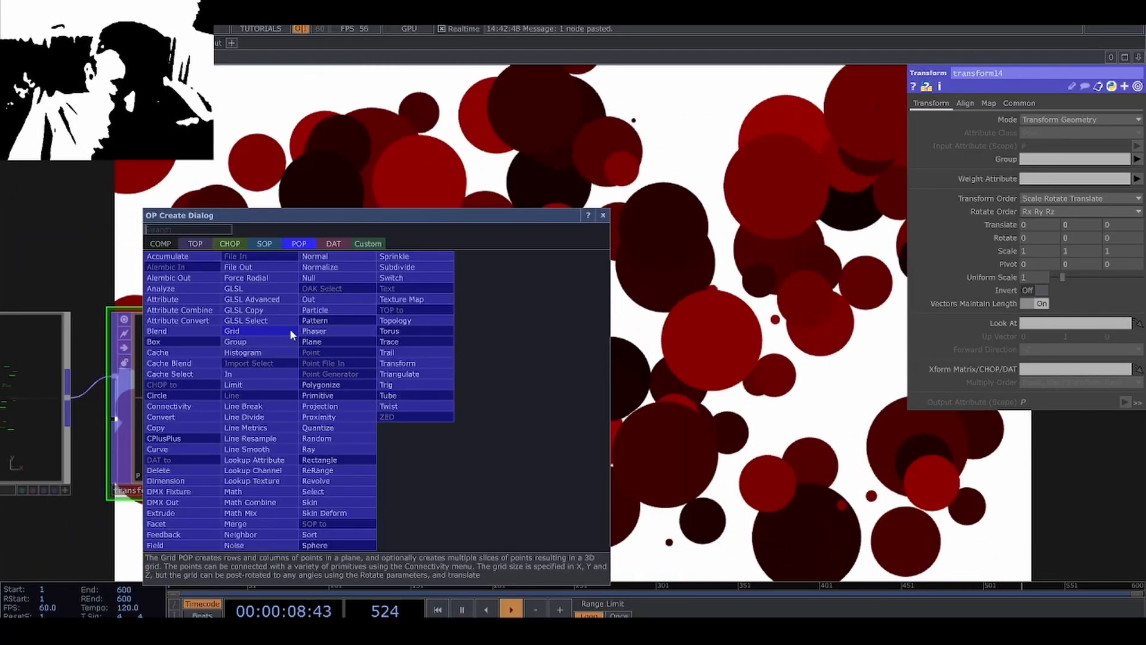
{"action": "left_click", "coordinate": [310, 277]}
{"action": "left_click", "coordinate": [472, 493]}
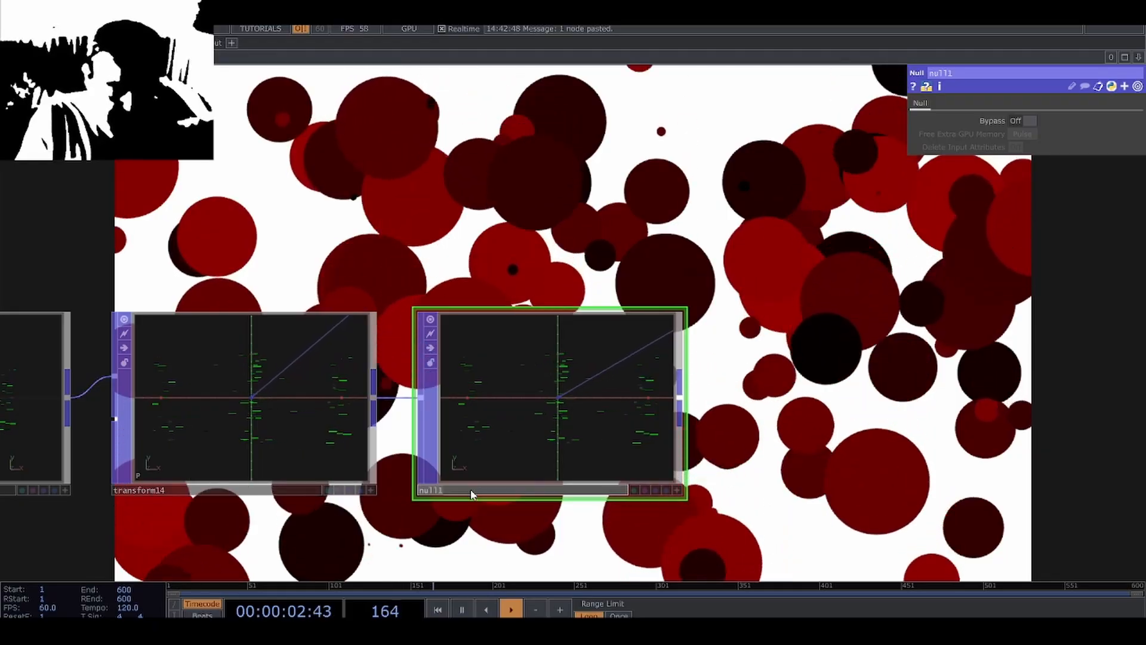
{"action": "left_click", "coordinate": [472, 493]}
{"action": "type", "text": "lines"}
{"action": "scroll", "coordinate": [471, 494], "scroll_direction": "down", "scroll_amount": 6}
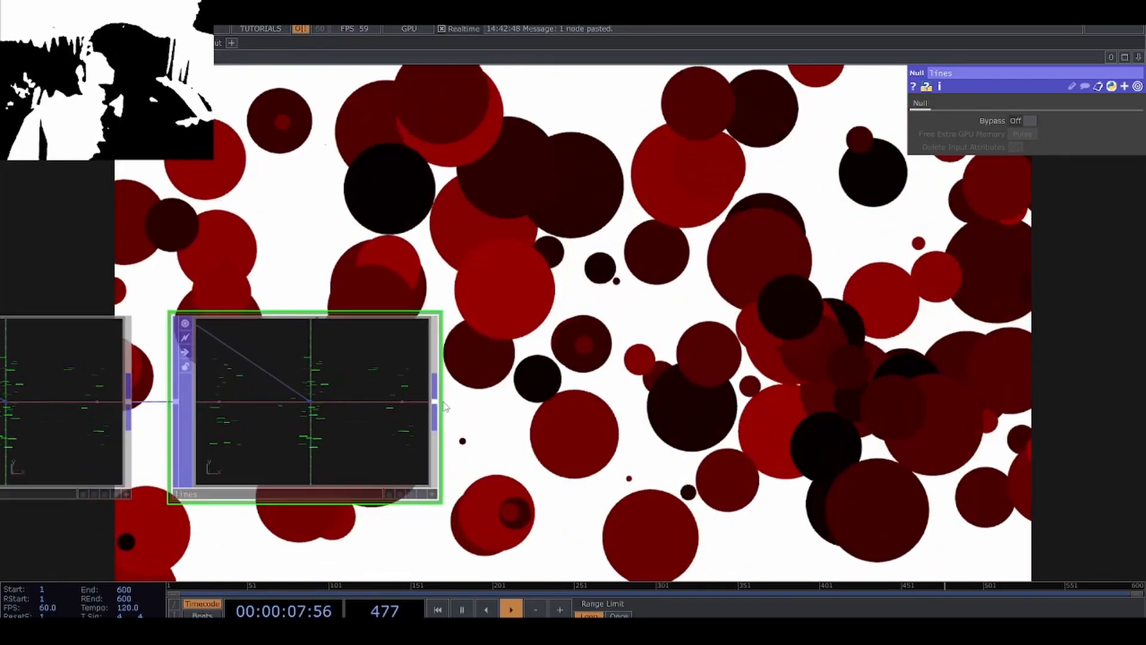
Add a Render Simple TOP that renders the lines Null POP.
{"action": "right_click", "coordinate": [443, 406]}
{"action": "key", "text": "Escape"}
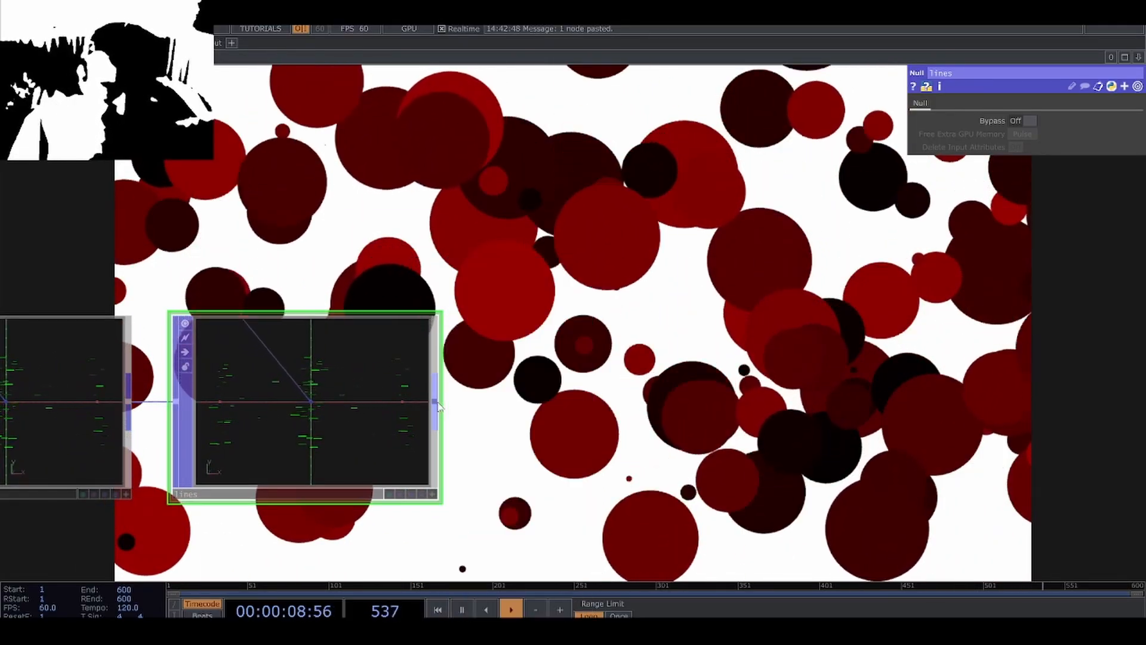
{"action": "key", "text": "Tab"}
{"action": "type", "text": "re"}
{"action": "left_click", "coordinate": [246, 246]}
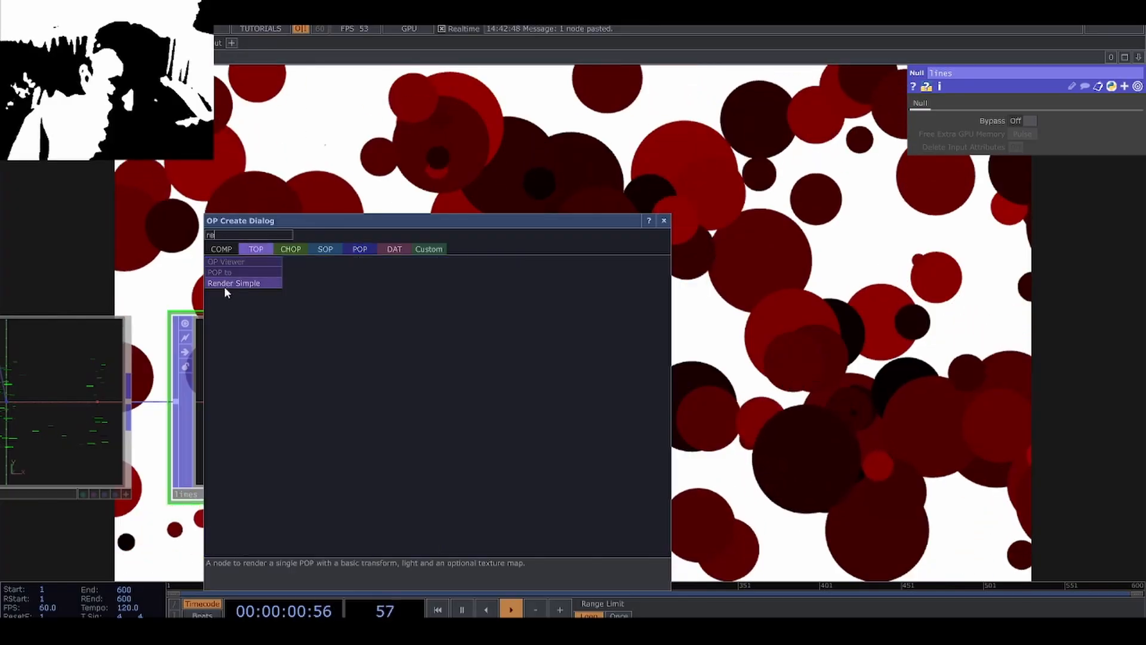
{"action": "left_click", "coordinate": [225, 286]}
{"action": "left_click", "coordinate": [615, 439]}
{"action": "scroll", "coordinate": [705, 438], "scroll_direction": "up", "scroll_amount": 5}
{"action": "scroll", "coordinate": [567, 413], "scroll_direction": "down", "scroll_amount": 5}
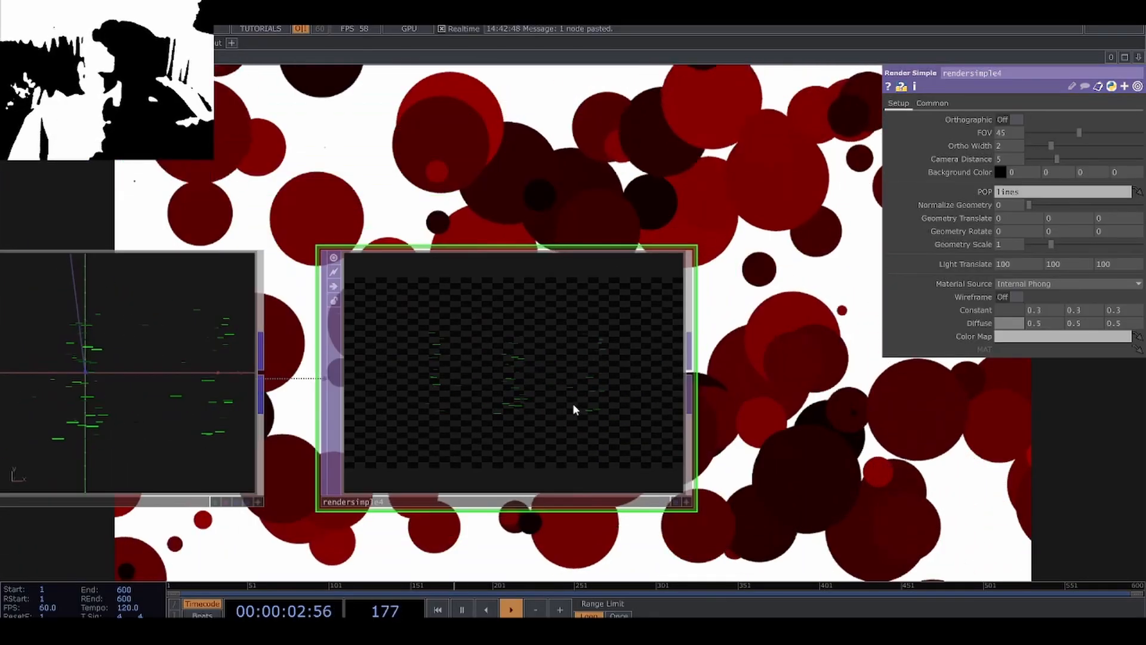
Set the line render's Camera Distance to 2 and display the render in the network background.
{"action": "mouse_move", "coordinate": [1009, 159]}
{"action": "left_mouse_down"}
{"action": "mouse_move", "coordinate": [1005, 146]}
{"action": "mouse_move", "coordinate": [987, 146]}
{"action": "mouse_move", "coordinate": [999, 146]}
{"action": "left_mouse_up"}
{"action": "scroll", "coordinate": [763, 463], "scroll_direction": "down", "scroll_amount": 4}
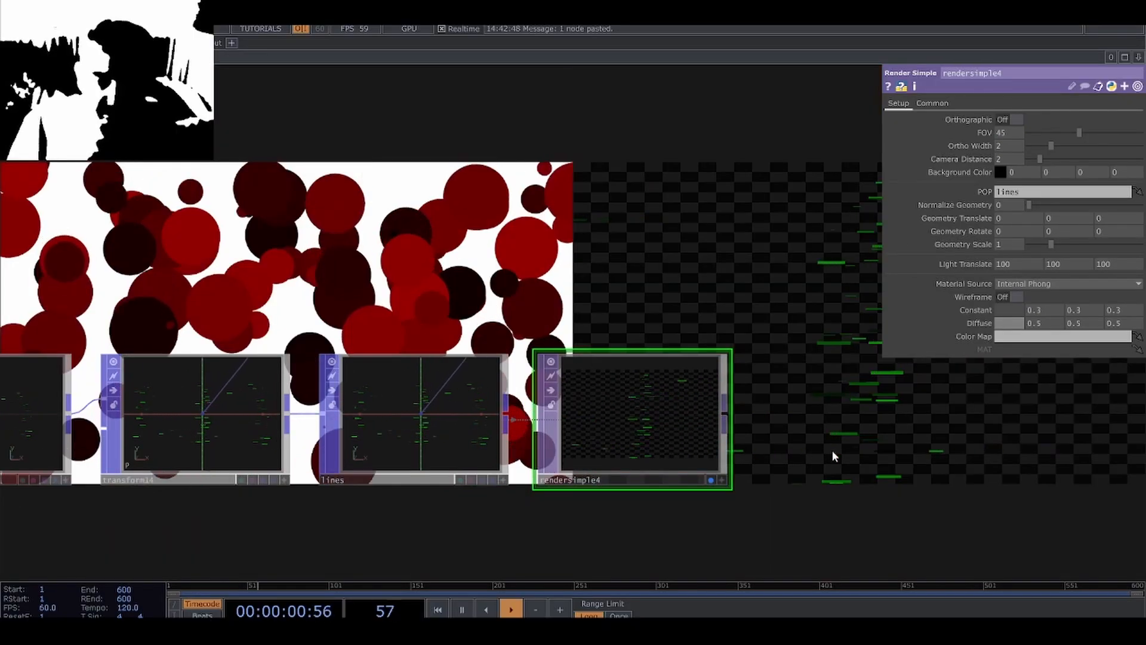
{"action": "left_click_drag", "start_coordinate": [768, 459], "coordinate": [757, 474]}
{"action": "scroll", "coordinate": [757, 475], "scroll_direction": "down", "scroll_amount": 4}
Spread the line positions by setting random15's Value A to -0.5 and Value B to 0.5.
{"action": "left_click_drag", "start_coordinate": [361, 546], "coordinate": [522, 512]}
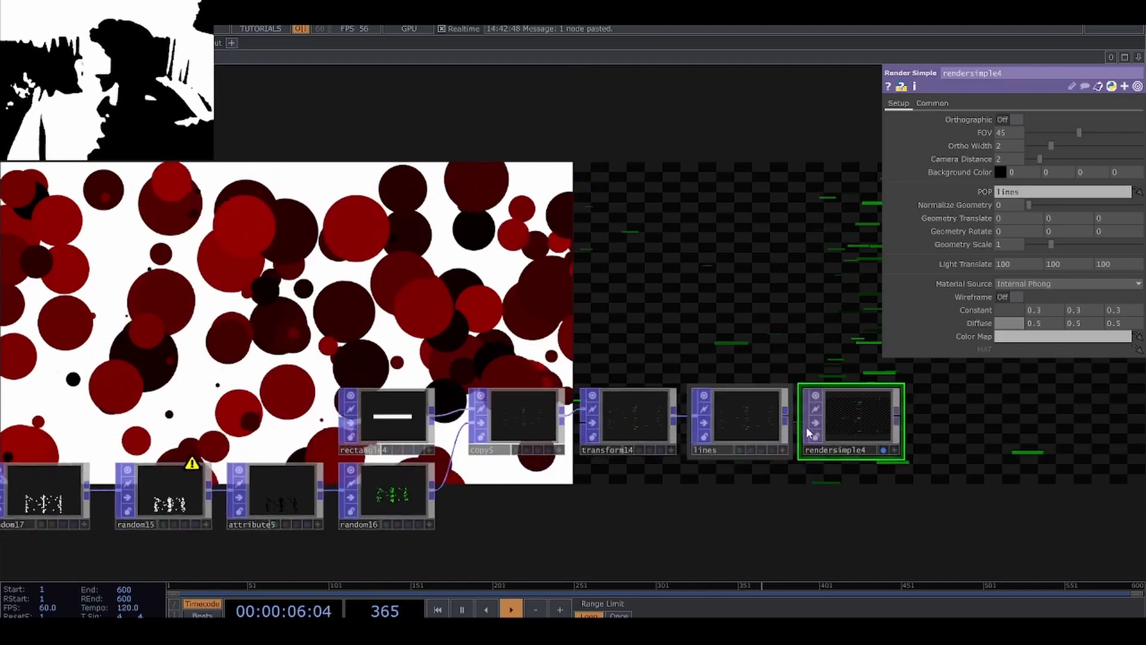
{"action": "left_click_drag", "start_coordinate": [597, 488], "coordinate": [781, 477]}
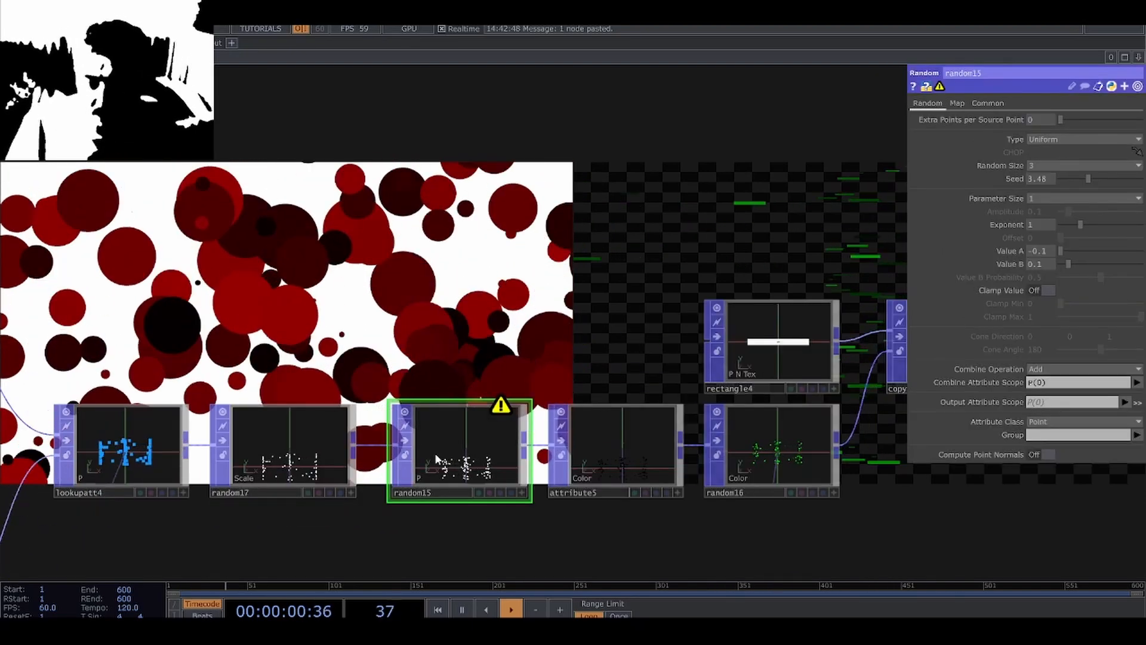
{"action": "left_click_drag", "start_coordinate": [483, 389], "coordinate": [443, 452]}
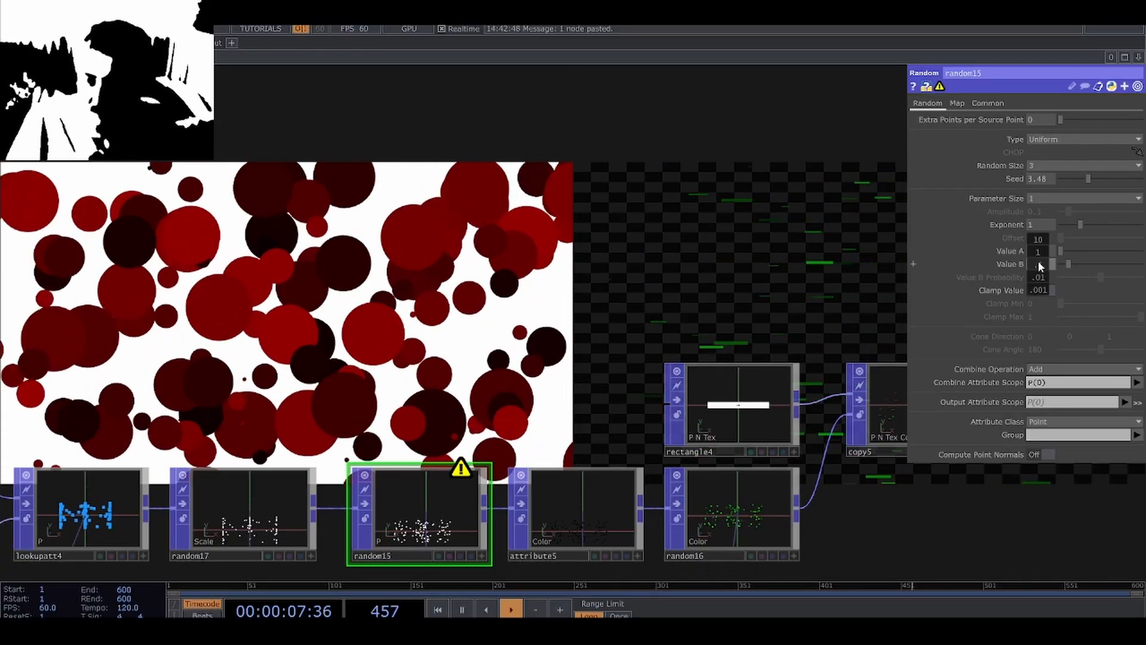
{"action": "left_click_drag", "start_coordinate": [1066, 534], "coordinate": [379, 486]}
{"action": "scroll", "coordinate": [719, 360], "scroll_direction": "up", "scroll_amount": 9}
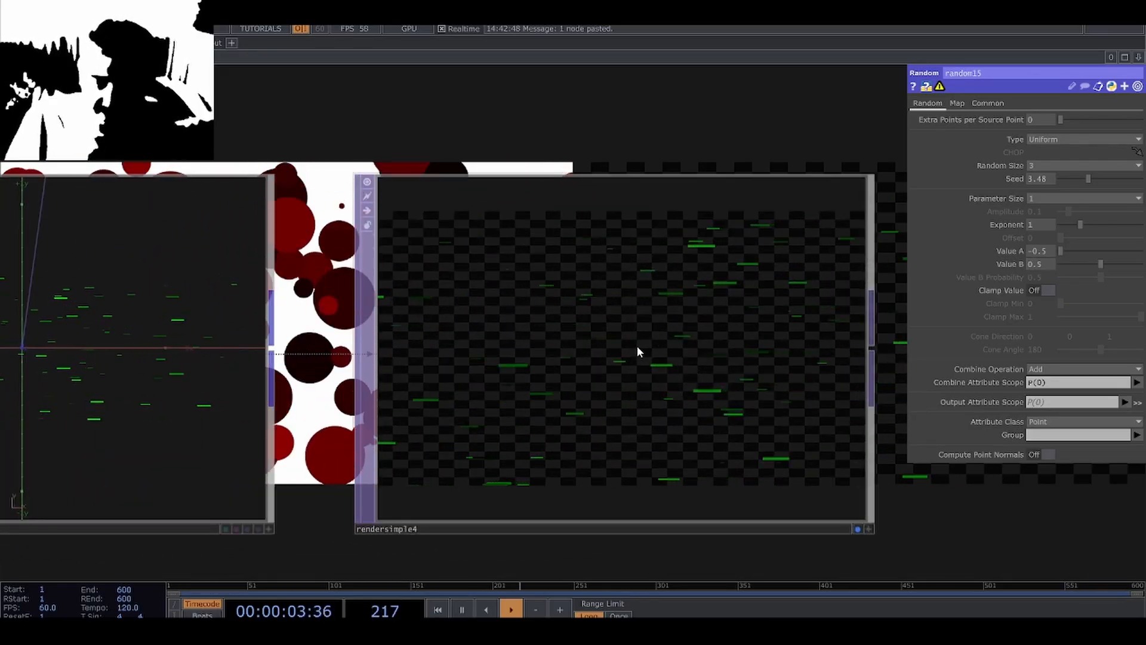
{"action": "scroll", "coordinate": [637, 348], "scroll_direction": "down", "scroll_amount": 8}
{"action": "key", "text": "p"}
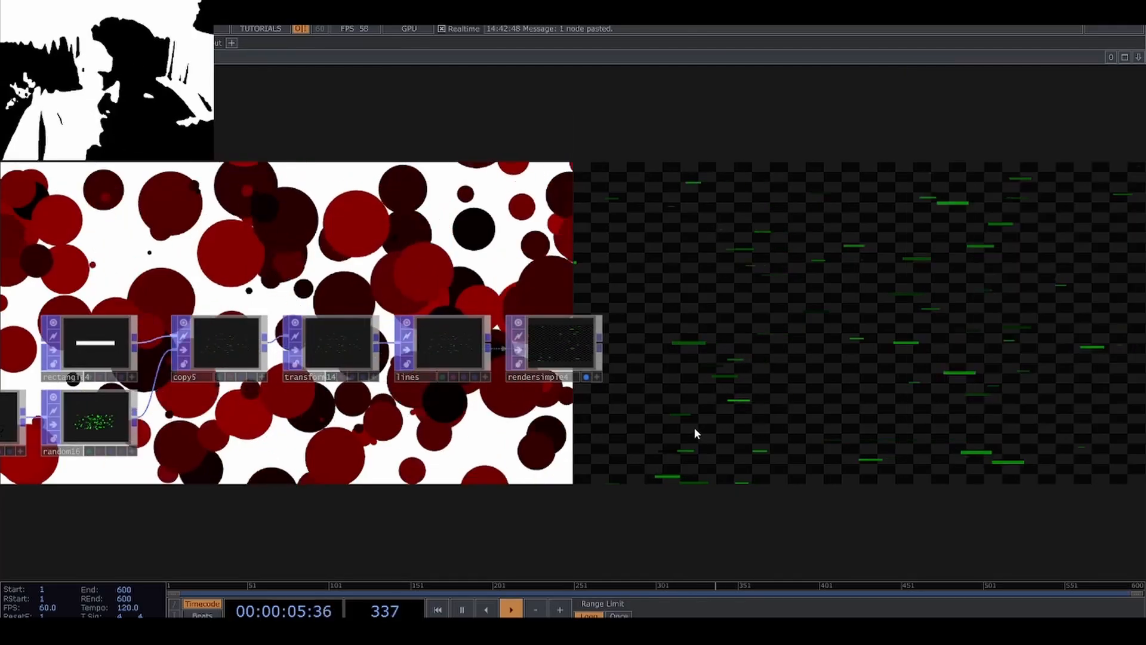
Examine the arrow screenshot image from the earlier displacement example.
{"action": "scroll", "coordinate": [695, 428], "scroll_direction": "down", "scroll_amount": 8}
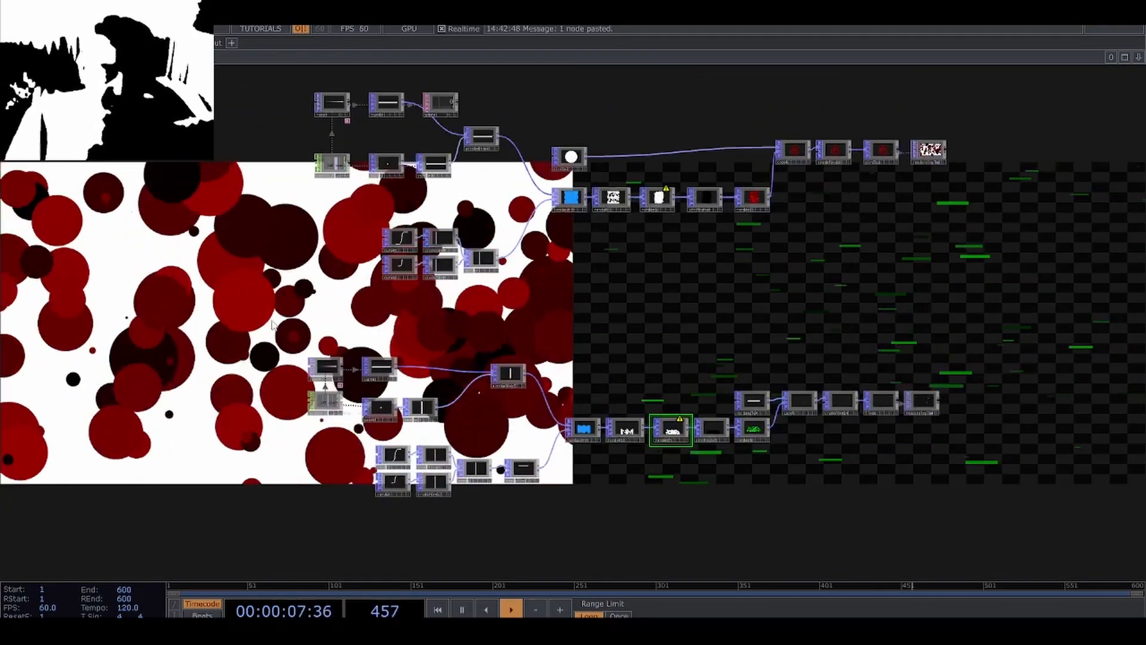
{"action": "left_click_drag", "start_coordinate": [272, 326], "coordinate": [562, 481]}
{"action": "scroll", "coordinate": [199, 269], "scroll_direction": "up", "scroll_amount": 6}
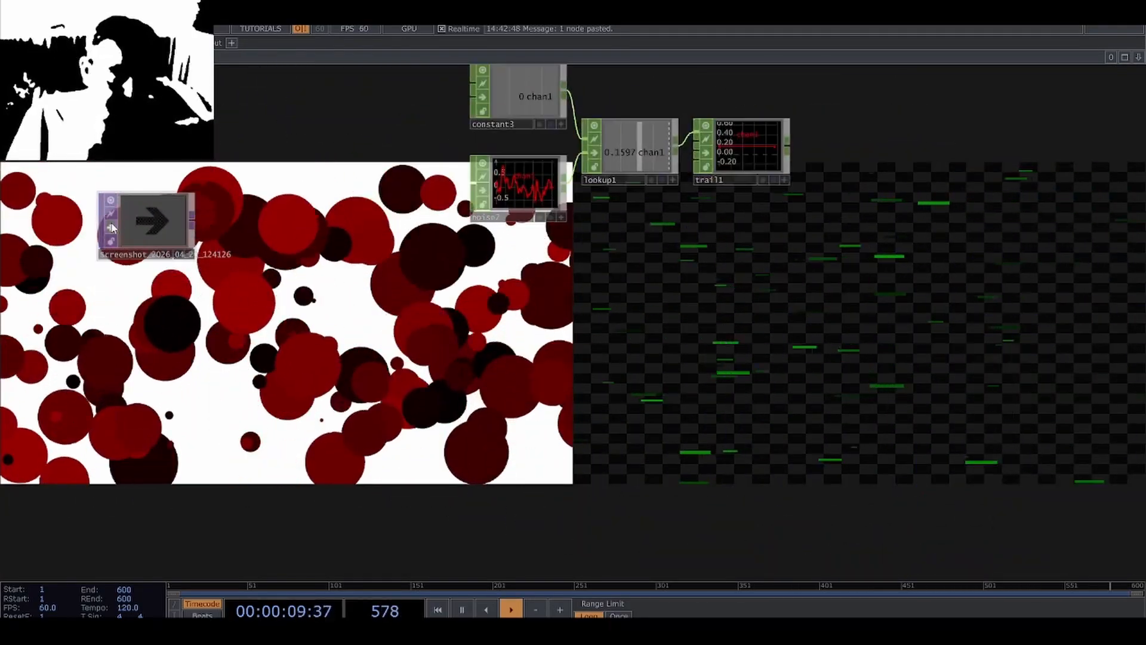
{"action": "left_click_drag", "start_coordinate": [181, 244], "coordinate": [263, 305]}
{"action": "scroll", "coordinate": [229, 296], "scroll_direction": "up", "scroll_amount": 10}
{"action": "left_click_drag", "start_coordinate": [721, 397], "coordinate": [871, 402]}
{"action": "scroll", "coordinate": [375, 298], "scroll_direction": "down", "scroll_amount": 3}
{"action": "left_click", "coordinate": [101, 130]}
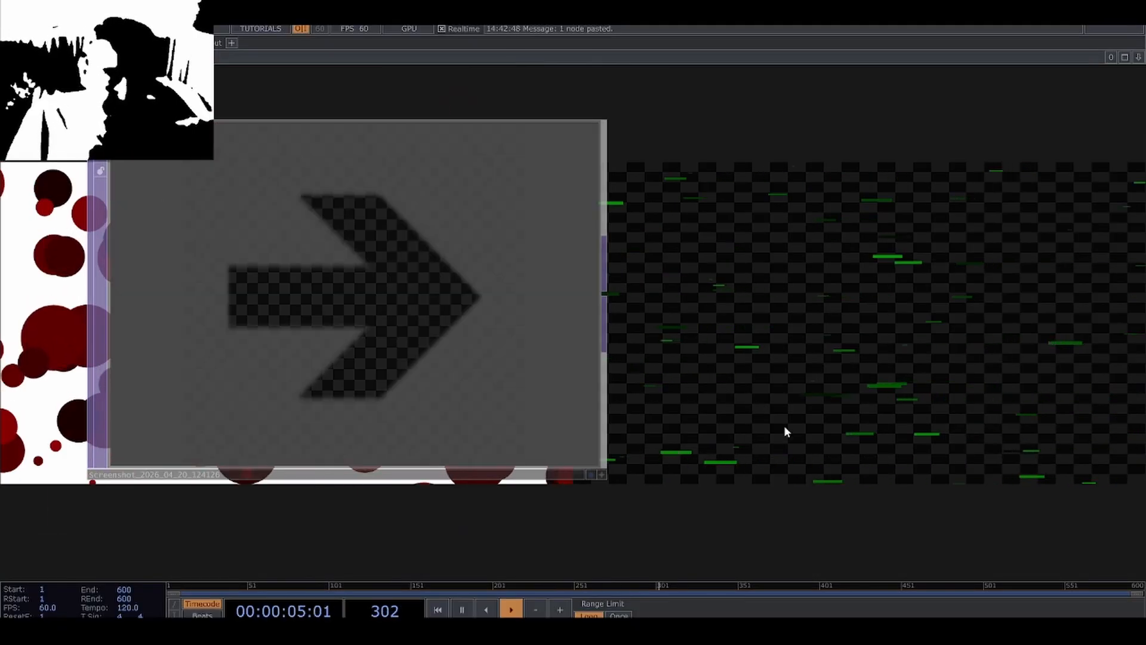
Set the number_of_horizontal_lines Constant CHOP to 500.
{"action": "left_click_drag", "start_coordinate": [739, 412], "coordinate": [418, 231]}
{"action": "scroll", "coordinate": [417, 230], "scroll_direction": "down", "scroll_amount": 8}
{"action": "left_click_drag", "start_coordinate": [783, 415], "coordinate": [206, 263]}
{"action": "scroll", "coordinate": [205, 263], "scroll_direction": "down", "scroll_amount": 2}
{"action": "scroll", "coordinate": [239, 262], "scroll_direction": "down", "scroll_amount": 1}
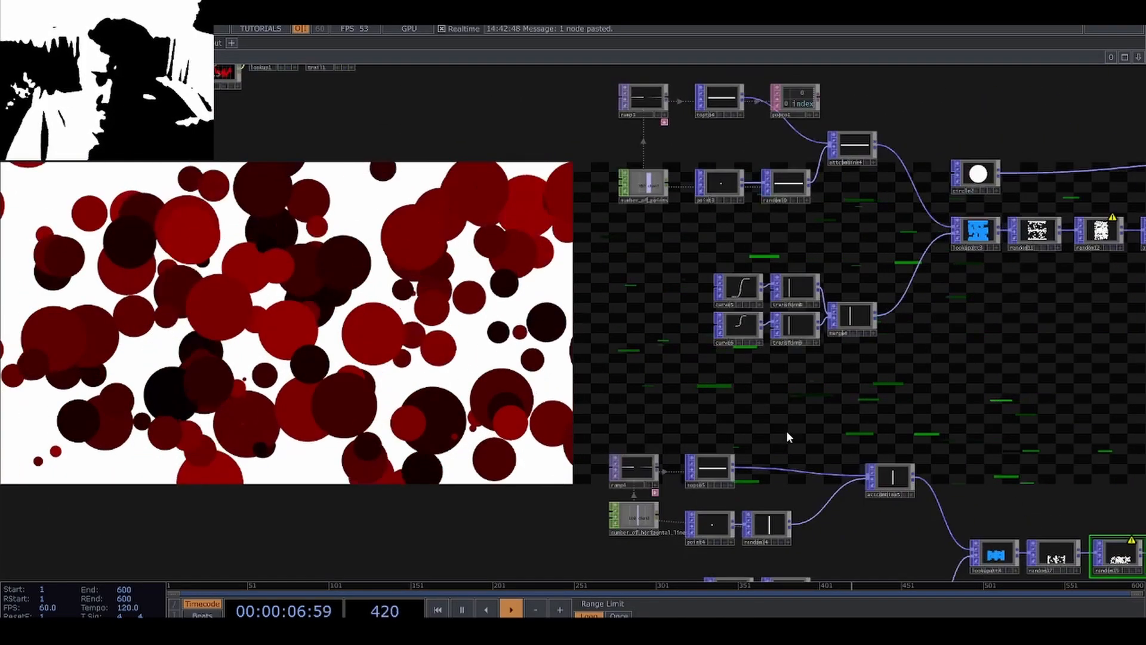
{"action": "left_click_drag", "start_coordinate": [788, 435], "coordinate": [493, 234]}
{"action": "scroll", "coordinate": [418, 341], "scroll_direction": "up", "scroll_amount": 6}
{"action": "left_click", "coordinate": [276, 311]}
{"action": "key", "text": "p"}
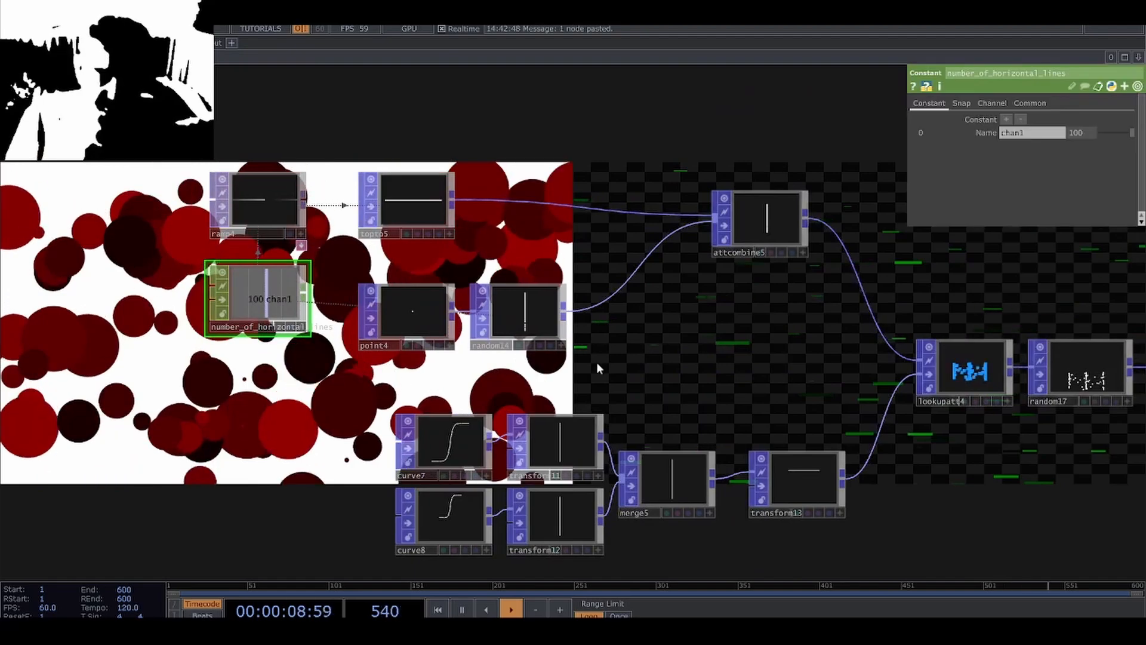
{"action": "left_click", "coordinate": [1068, 134]}
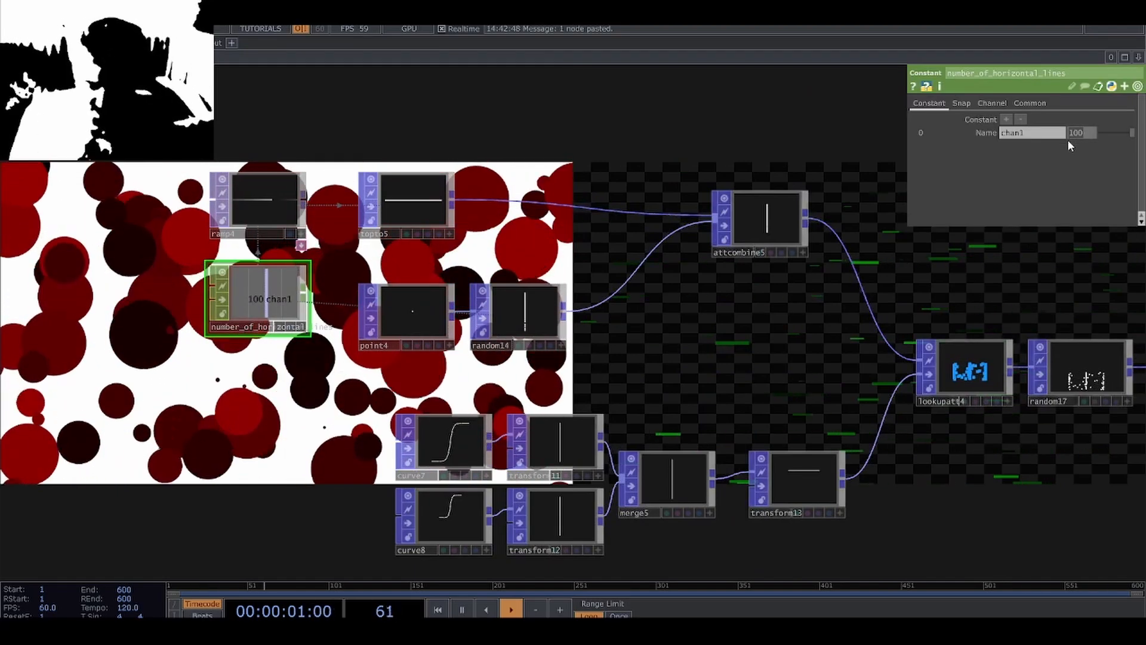
{"action": "type", "text": "500"}
{"action": "key", "text": "Return"}
Move the circles' Render Simple TOP directly above the lines' Render Simple TOP and compare the two renders.
{"action": "left_click_drag", "start_coordinate": [973, 463], "coordinate": [478, 376]}
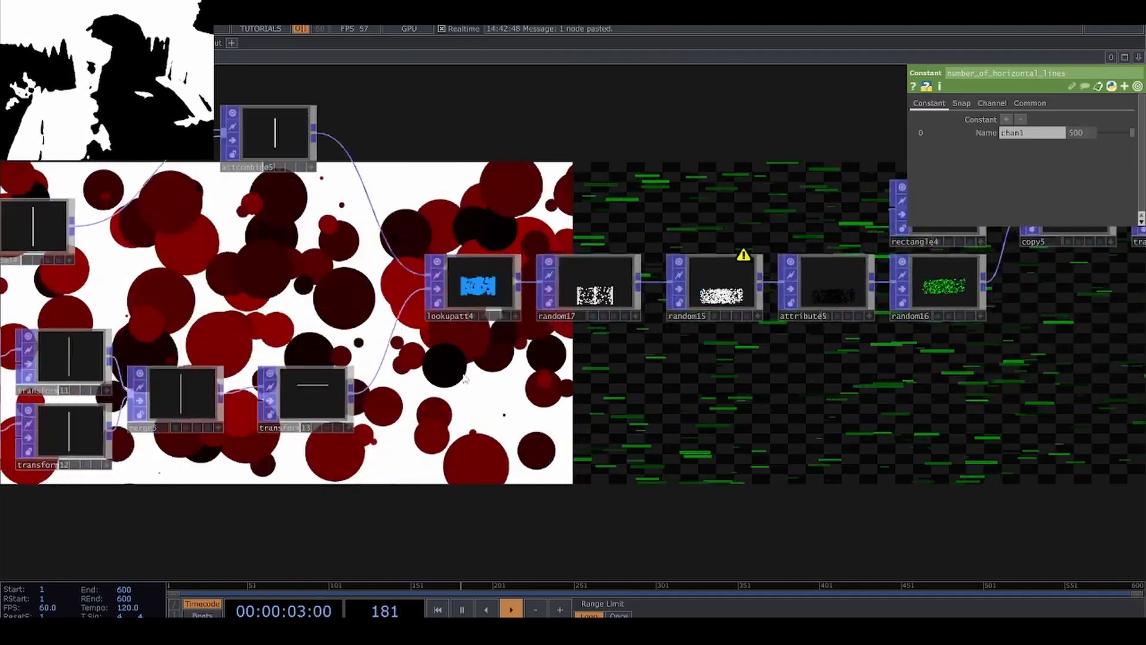
{"action": "left_click_drag", "start_coordinate": [749, 422], "coordinate": [336, 463]}
{"action": "left_click_drag", "start_coordinate": [717, 434], "coordinate": [464, 490]}
{"action": "scroll", "coordinate": [463, 487], "scroll_direction": "down", "scroll_amount": 3}
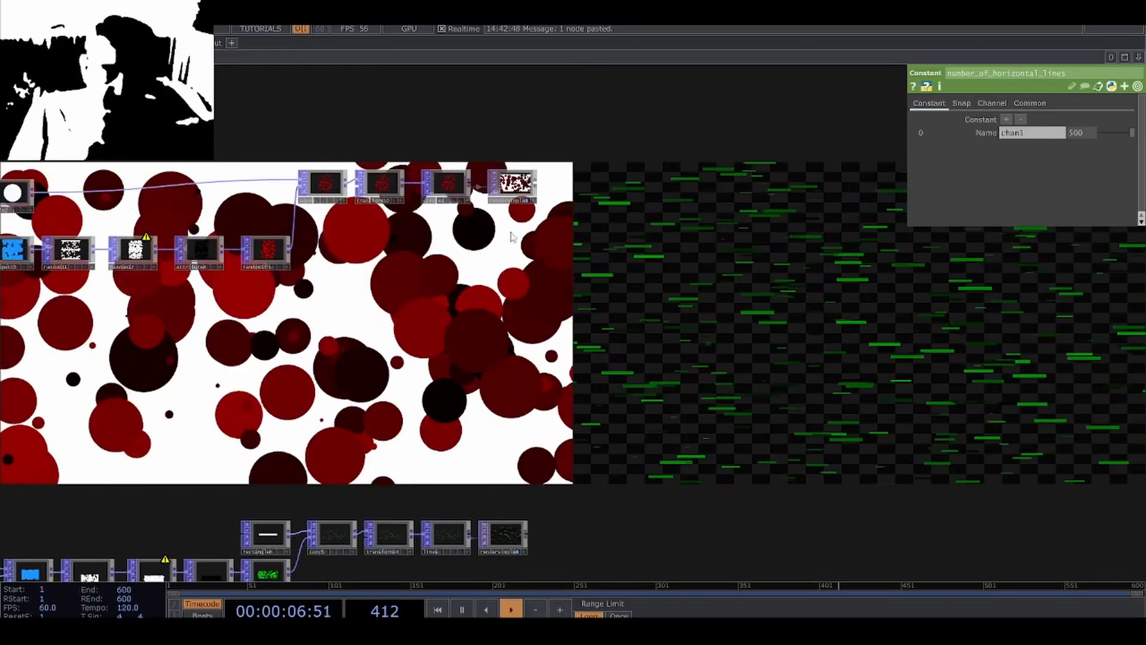
{"action": "left_click_drag", "start_coordinate": [514, 187], "coordinate": [515, 500]}
{"action": "scroll", "coordinate": [539, 527], "scroll_direction": "up", "scroll_amount": 10}
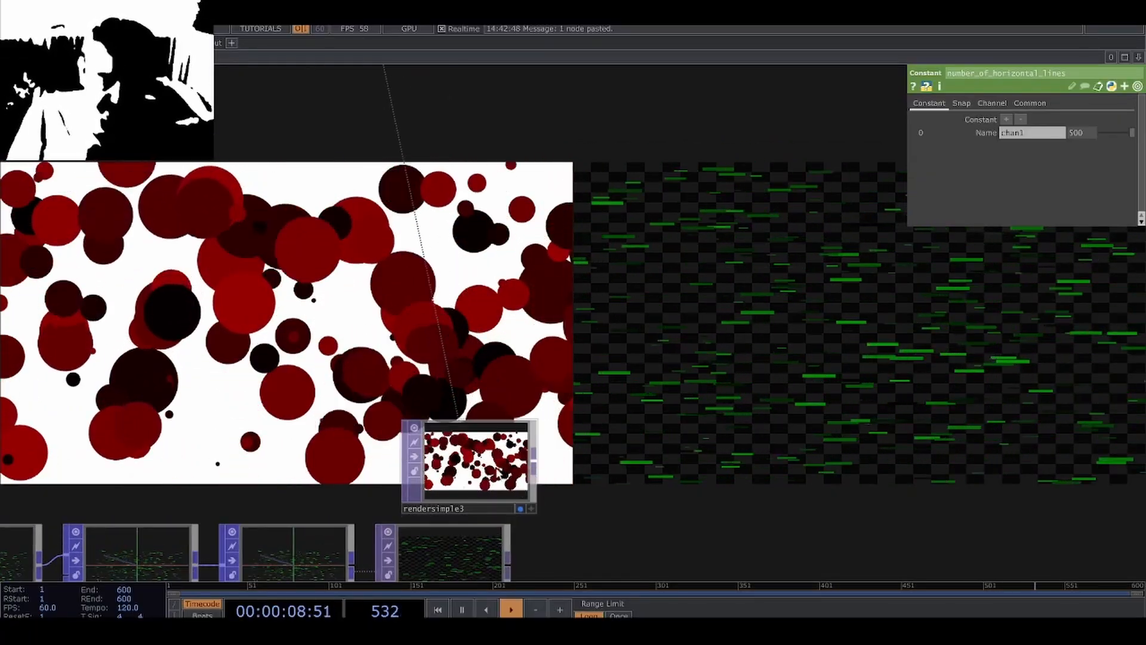
{"action": "left_click", "coordinate": [482, 469]}
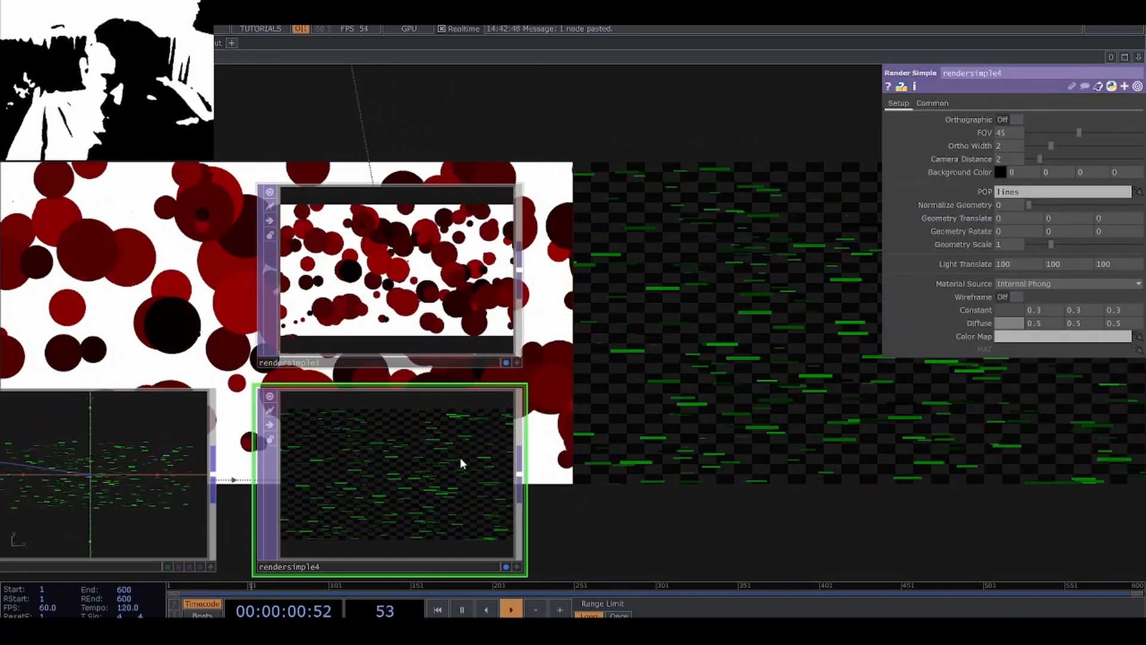
{"action": "scroll", "coordinate": [367, 269], "scroll_direction": "up", "scroll_amount": 5}
{"action": "scroll", "coordinate": [366, 270], "scroll_direction": "down", "scroll_amount": 5}
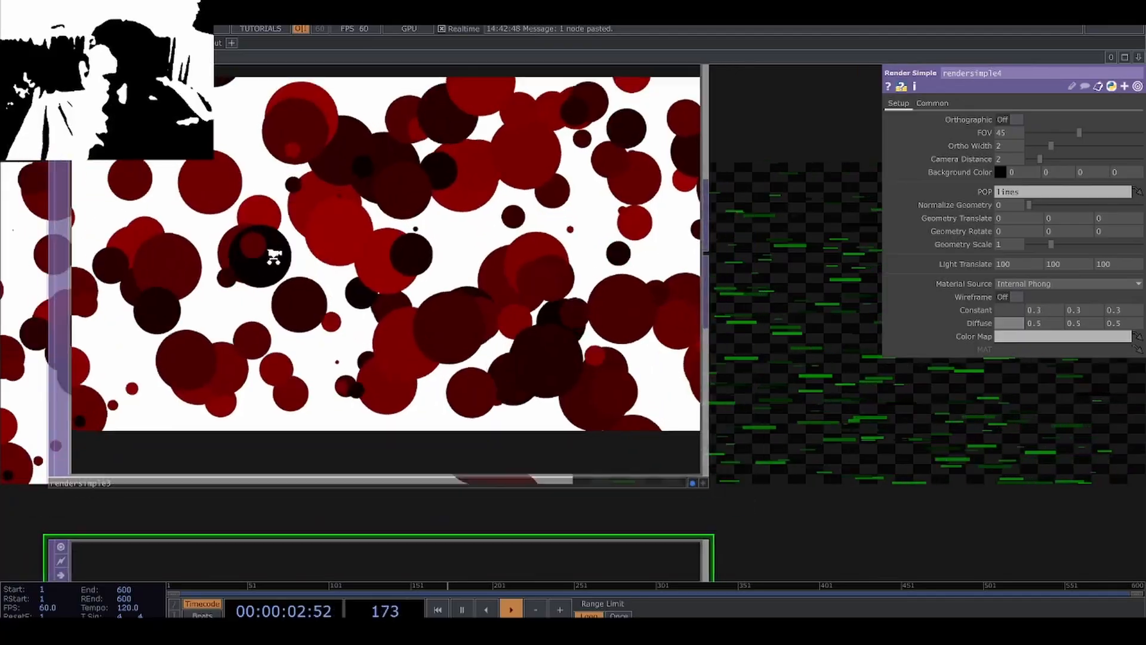
{"action": "scroll", "coordinate": [621, 387], "scroll_direction": "down", "scroll_amount": 2}
{"action": "left_click_drag", "start_coordinate": [622, 382], "coordinate": [590, 344]}
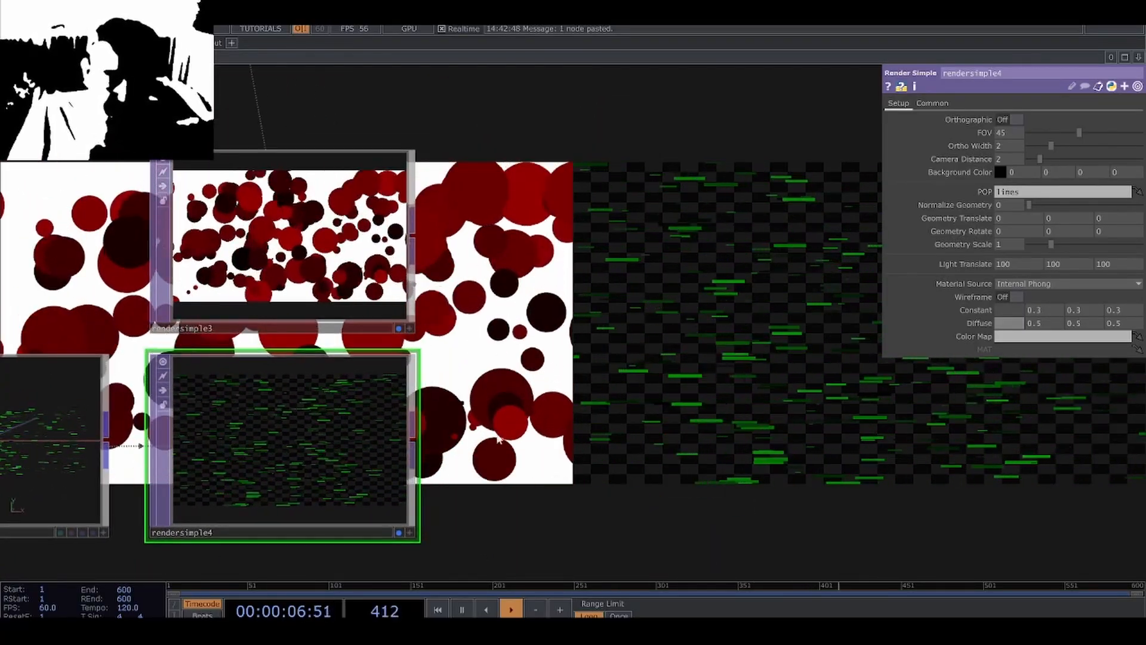
Add a Displace TOP after the circle render and connect the line render to its second input.
{"action": "left_click", "coordinate": [412, 242]}
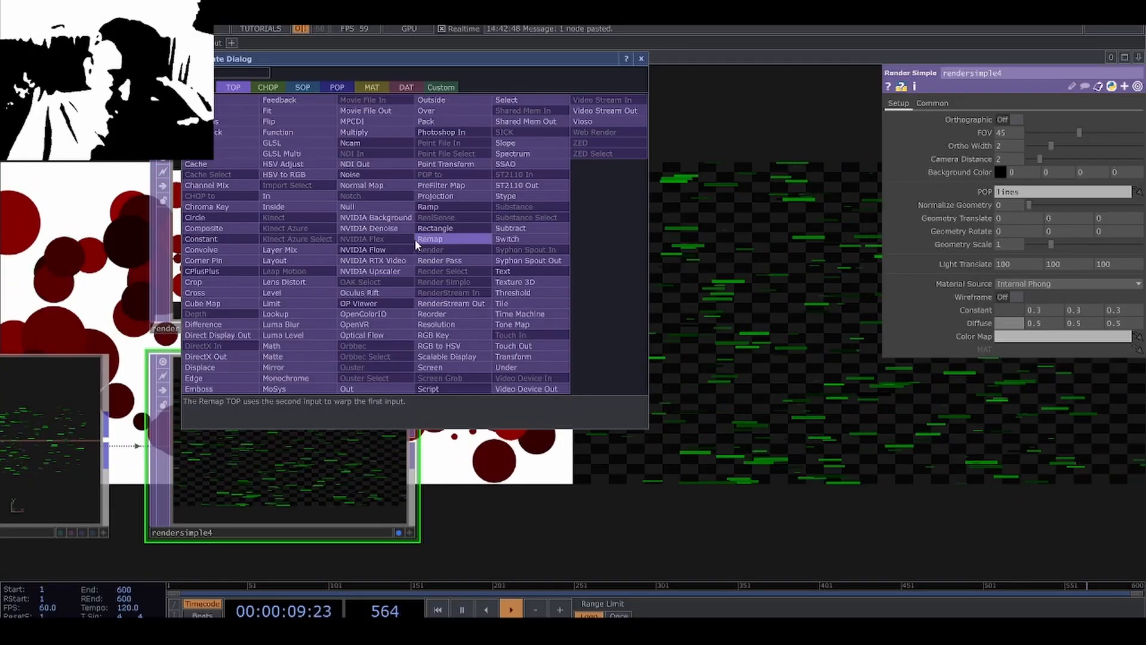
{"action": "left_click", "coordinate": [222, 367]}
{"action": "left_click", "coordinate": [645, 244]}
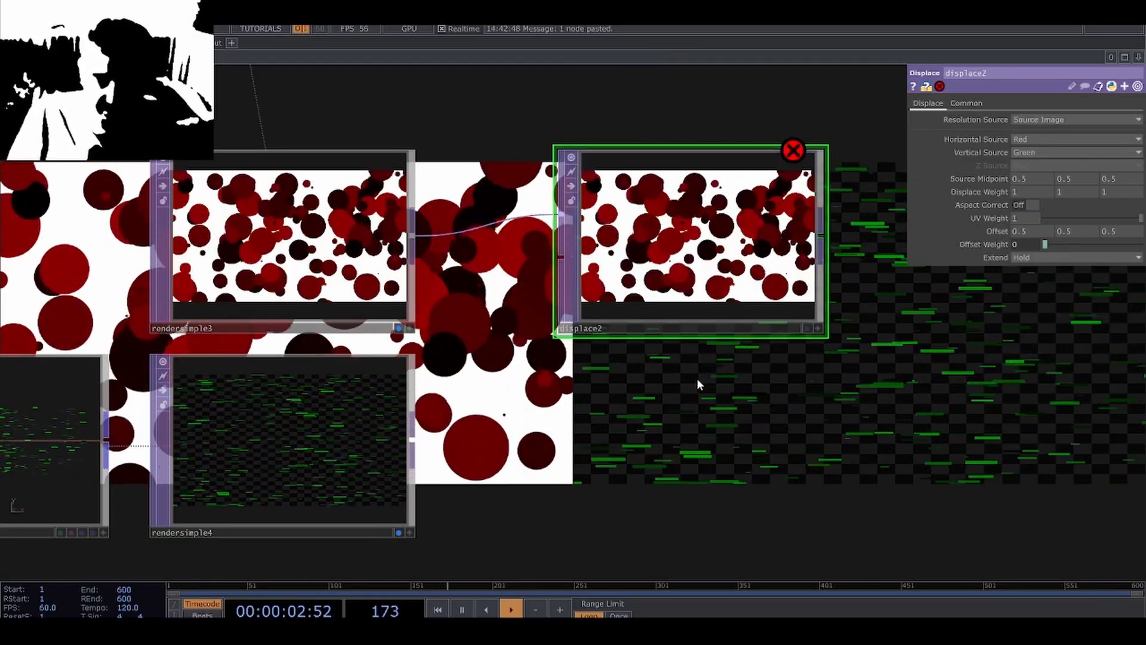
{"action": "left_click_drag", "start_coordinate": [411, 439], "coordinate": [554, 263]}
{"action": "left_click_drag", "start_coordinate": [617, 382], "coordinate": [579, 418]}
{"action": "middle_click_drag", "start_coordinate": [580, 418], "coordinate": [504, 454]}
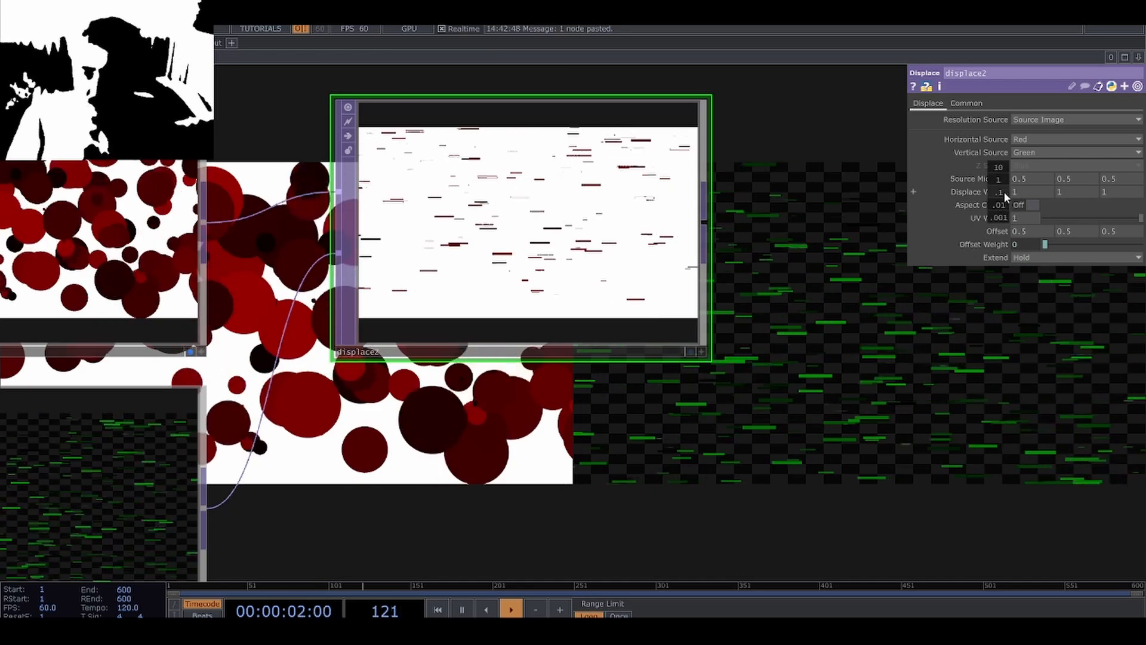
Set all Displace Weight values of the Displace TOP to 0 and inspect the output.
{"action": "mouse_move", "coordinate": [1003, 192]}
{"action": "middle_mouse_down"}
{"action": "mouse_move", "coordinate": [987, 177]}
{"action": "mouse_move", "coordinate": [1005, 195]}
{"action": "middle_mouse_up"}
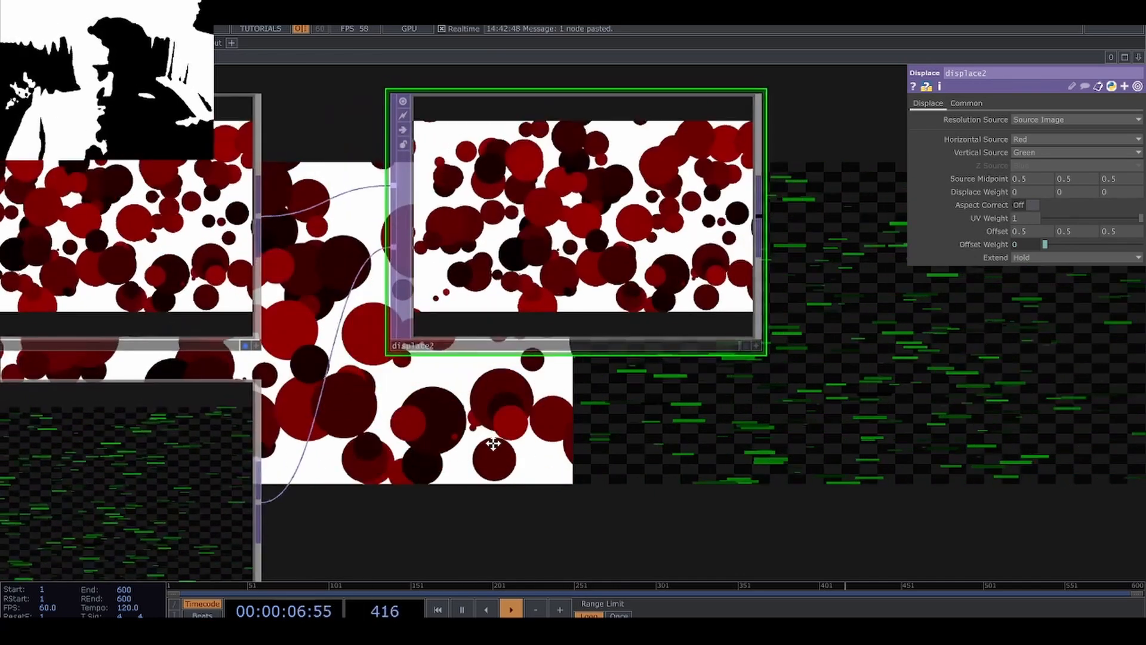
{"action": "left_click_drag", "start_coordinate": [493, 442], "coordinate": [485, 504]}
{"action": "scroll", "coordinate": [589, 316], "scroll_direction": "up", "scroll_amount": 3}
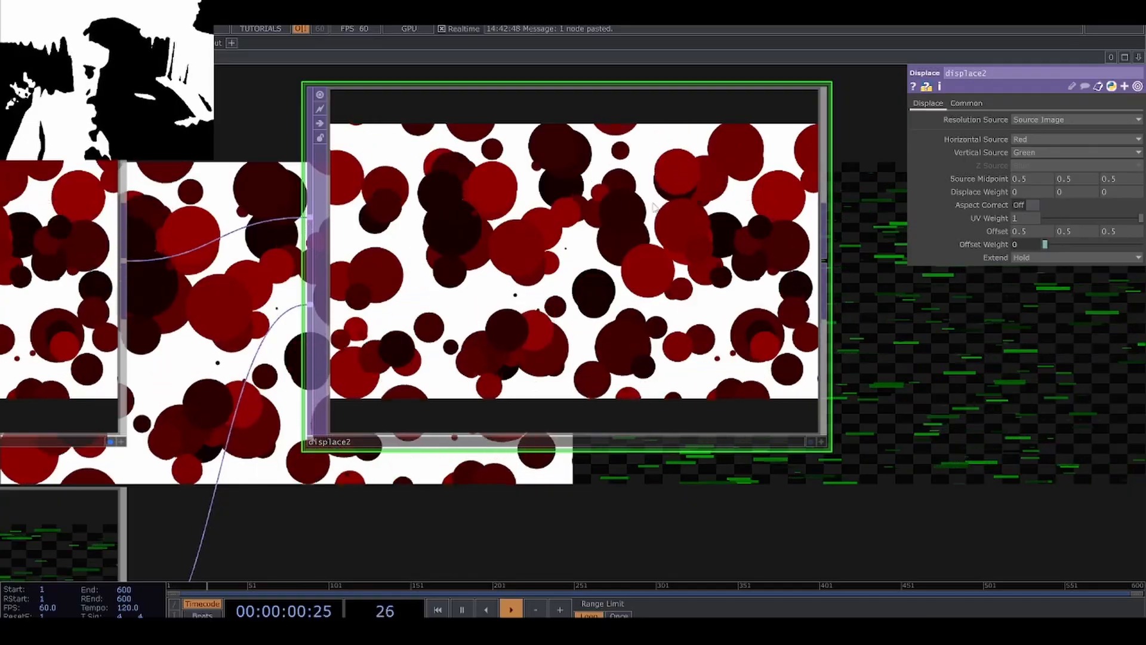
Set the Displace TOP's Horizontal Source to Green and its horizontal Displace Weight to 0.1, and inspect the displaced circles.
{"action": "left_click", "coordinate": [1031, 152]}
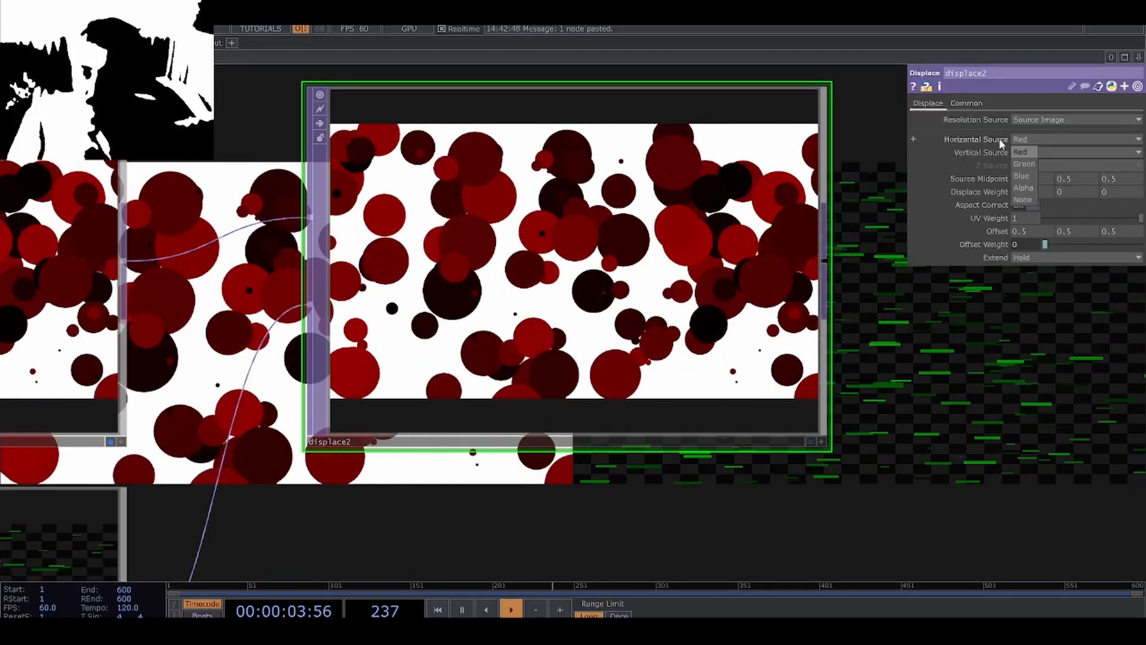
{"action": "left_click", "coordinate": [1027, 164]}
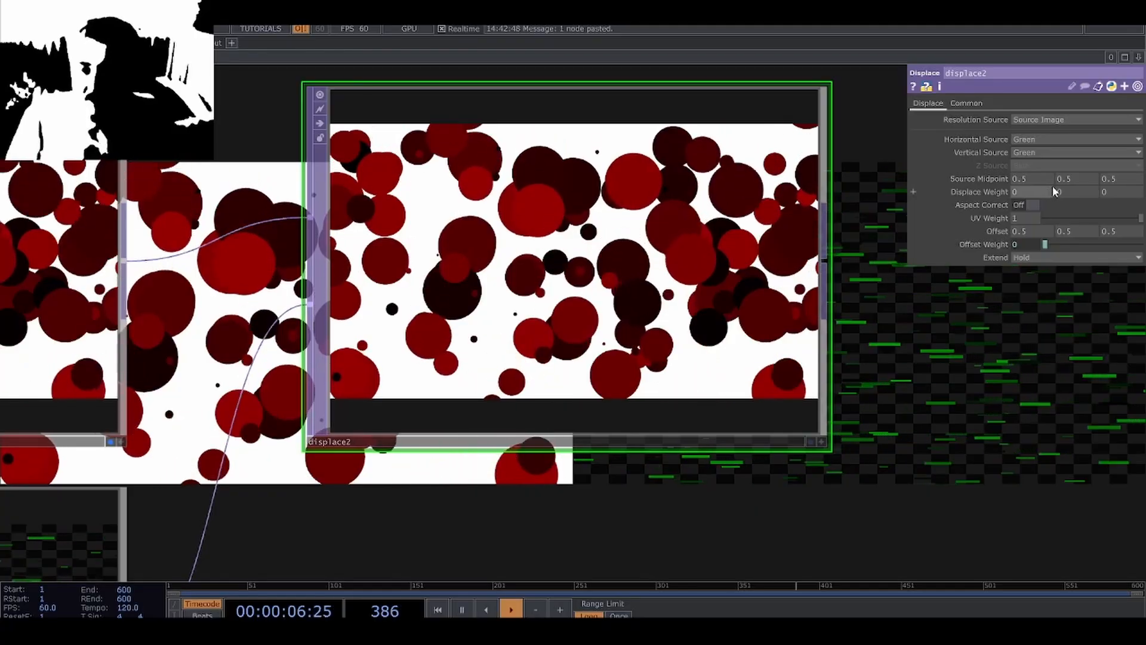
{"action": "middle_click_drag", "start_coordinate": [1019, 191], "coordinate": [1030, 192]}
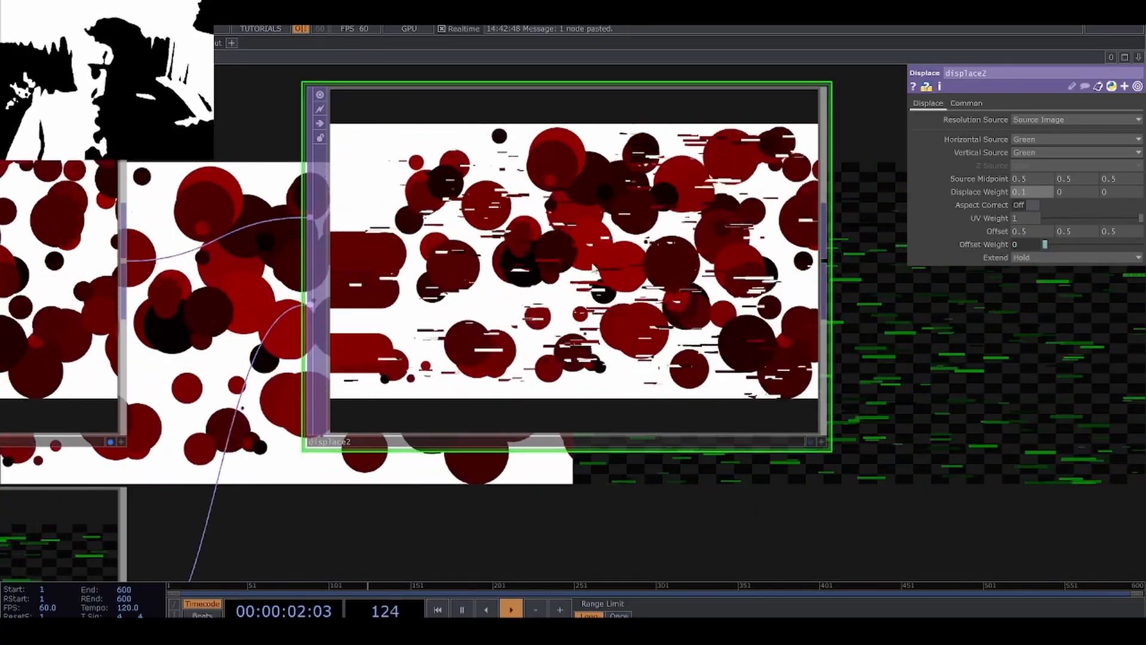
{"action": "scroll", "coordinate": [599, 257], "scroll_direction": "up", "scroll_amount": 3}
{"action": "scroll", "coordinate": [604, 257], "scroll_direction": "down", "scroll_amount": 2}
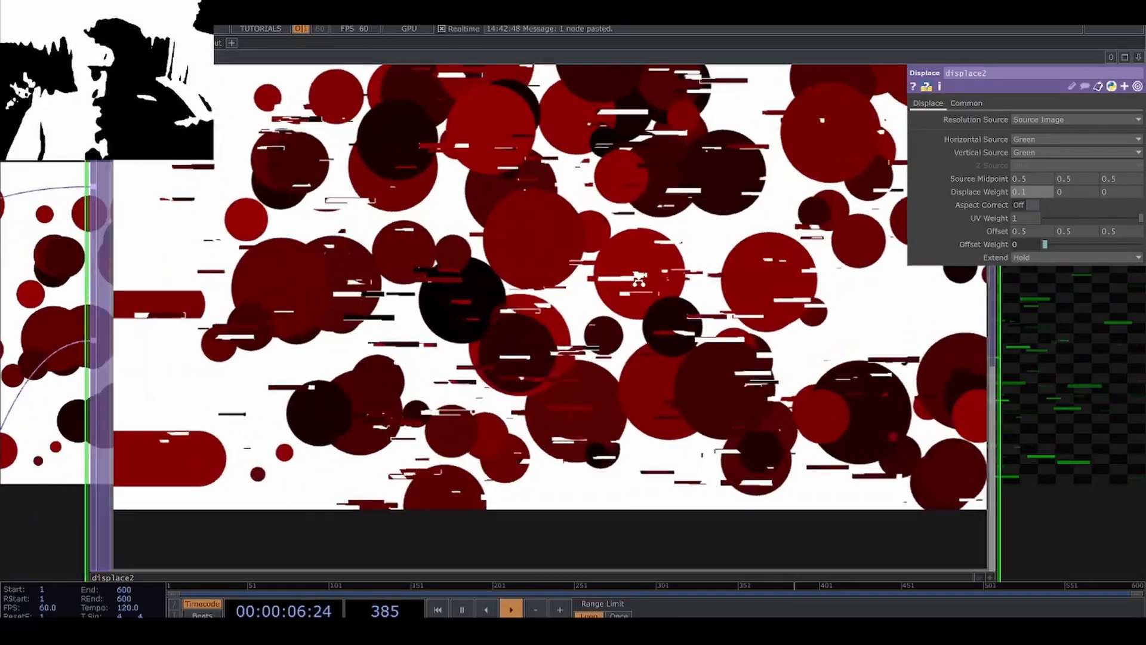
{"action": "scroll", "coordinate": [625, 291], "scroll_direction": "up", "scroll_amount": 2}
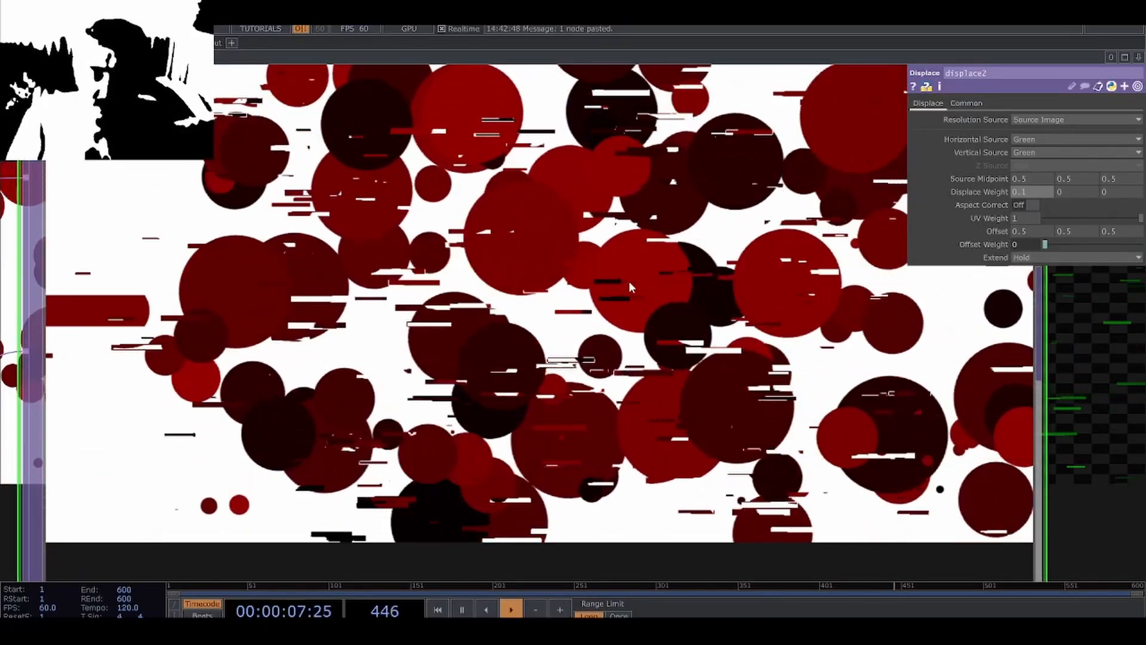
{"action": "scroll", "coordinate": [624, 277], "scroll_direction": "down", "scroll_amount": 2}
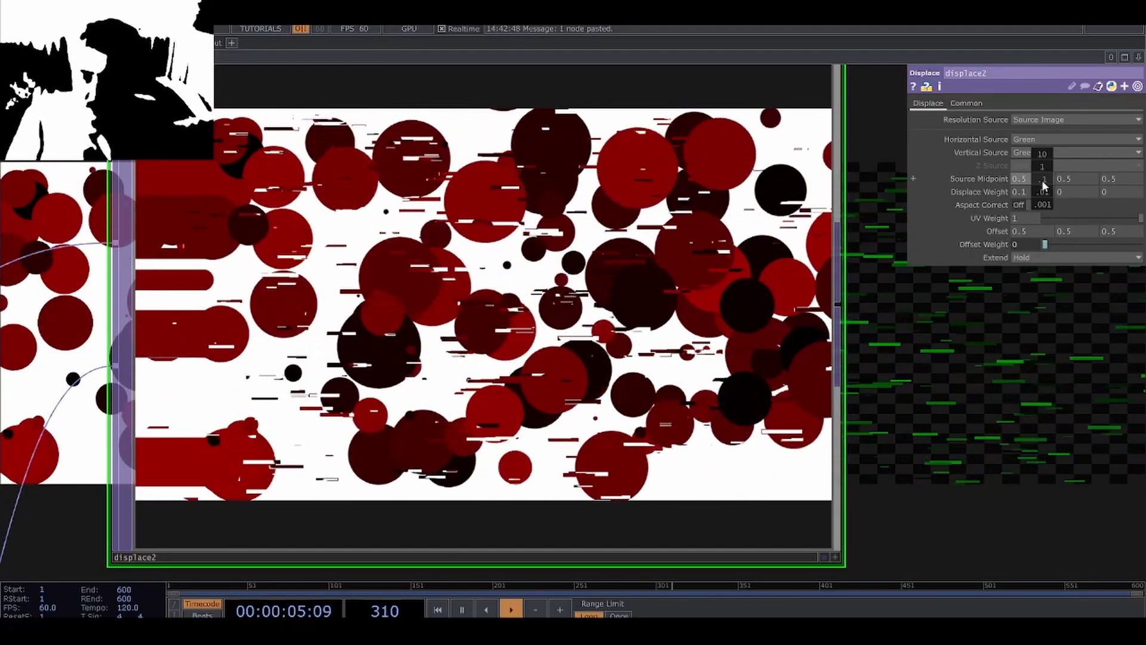
Set the Displace TOP's horizontal Source Midpoint to 0 and adjust its horizontal Displace Weight to 0.
{"action": "middle_click_drag", "start_coordinate": [1042, 165], "coordinate": [1018, 166]}
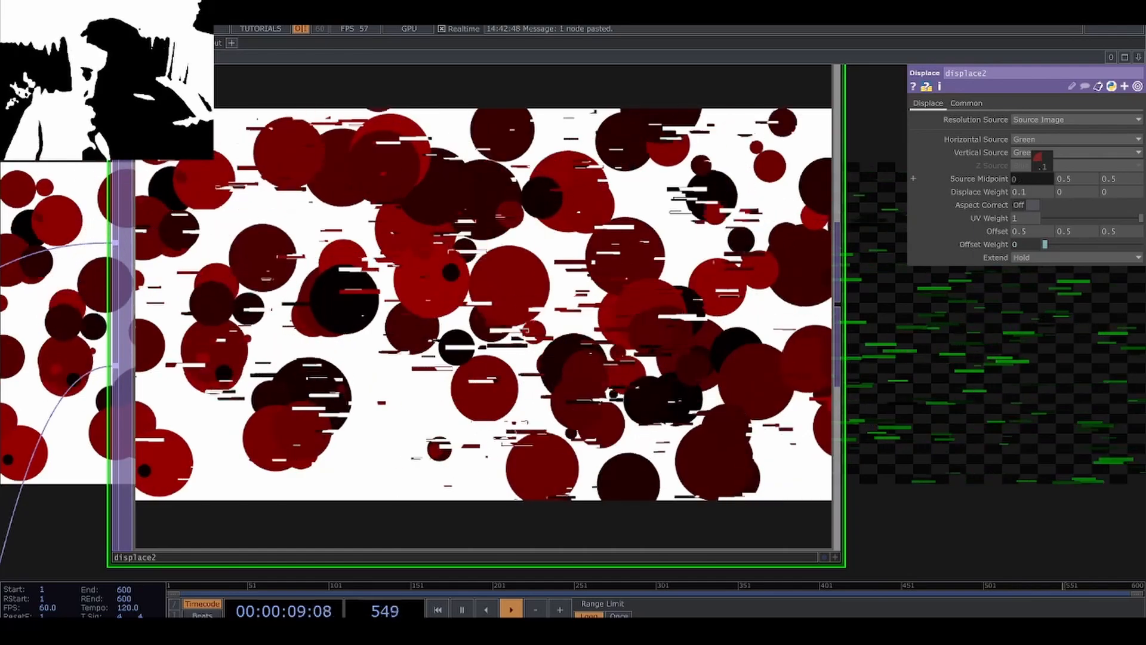
{"action": "middle_click_drag", "start_coordinate": [1041, 185], "coordinate": [1037, 173]}
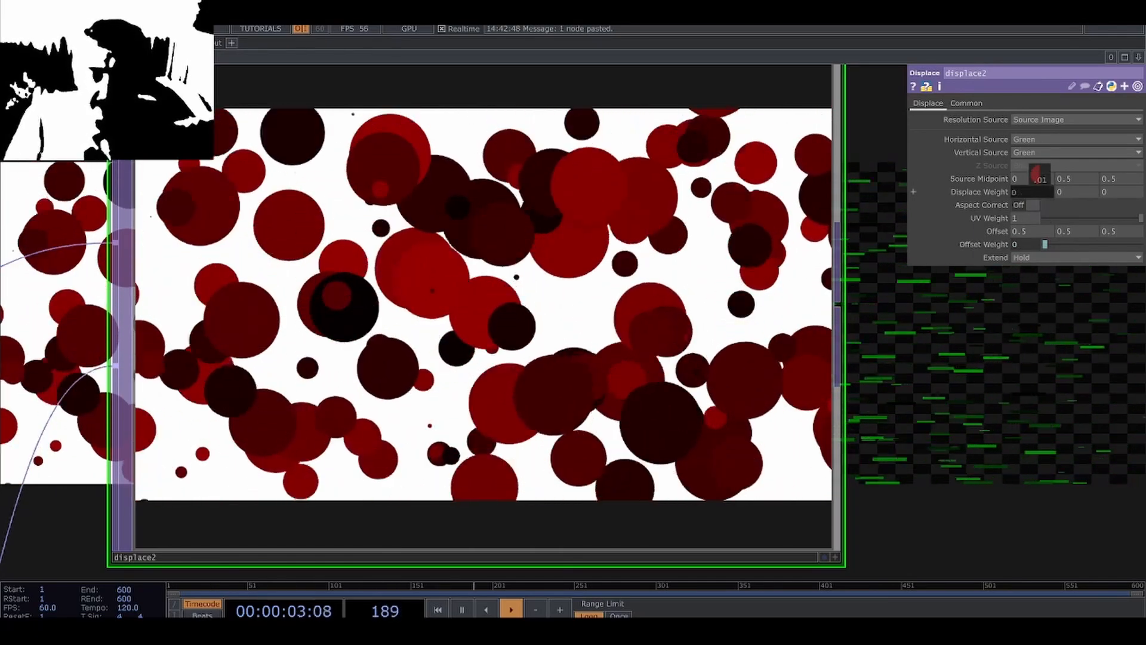
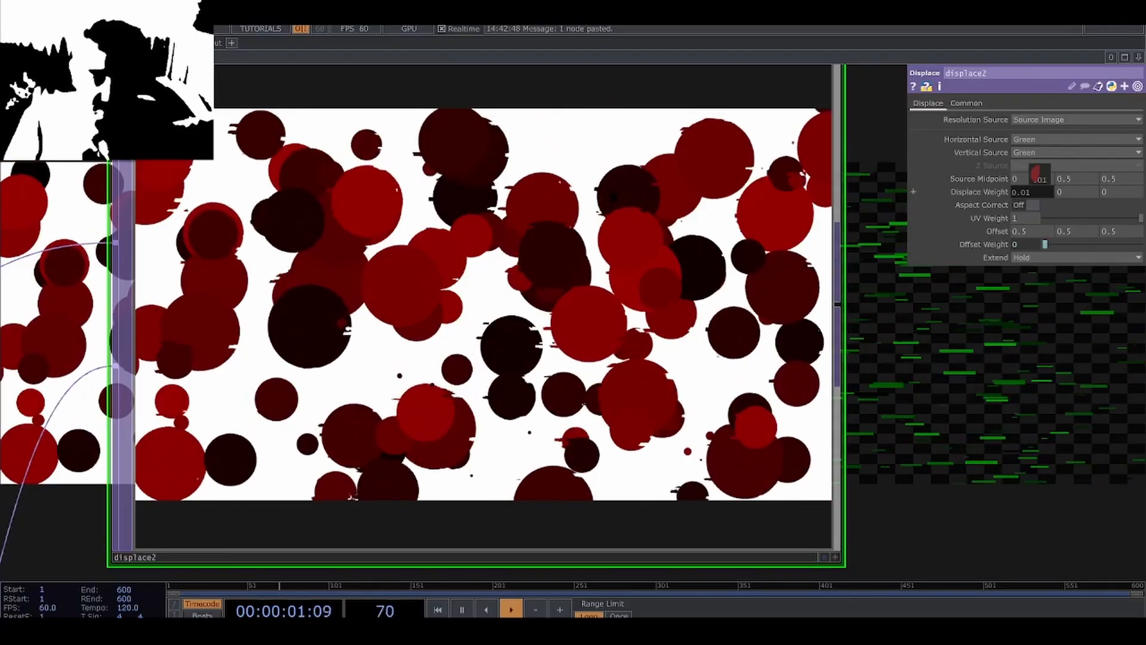
Set the Displace TOP's horizontal Displace Weight to 0.02 and inspect the glitched edges of the circles.
{"action": "left_click_drag", "start_coordinate": [1040, 174], "coordinate": [1041, 175]}
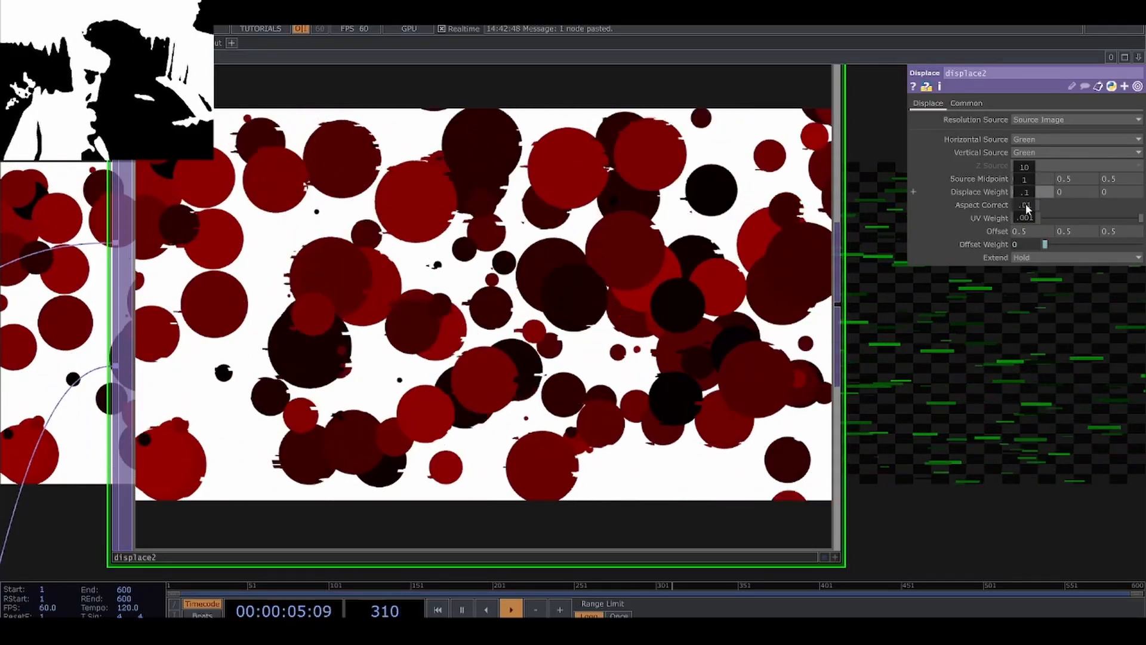
{"action": "left_click_drag", "start_coordinate": [1026, 207], "coordinate": [1042, 209]}
{"action": "scroll", "coordinate": [957, 434], "scroll_direction": "down", "scroll_amount": 5}
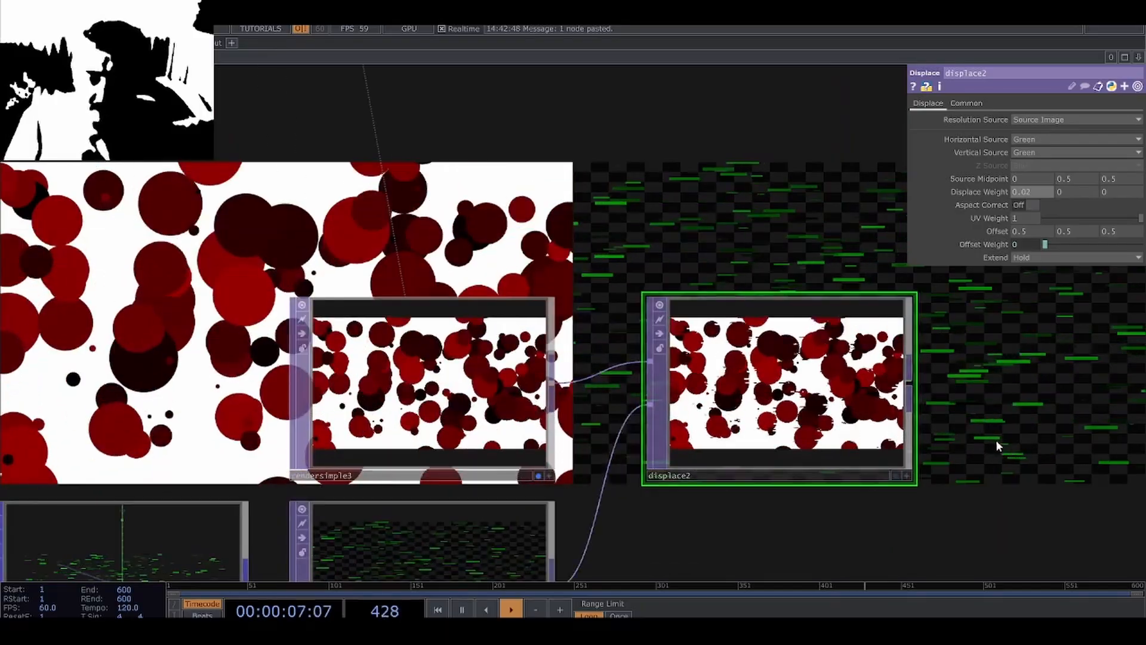
{"action": "scroll", "coordinate": [954, 440], "scroll_direction": "up", "scroll_amount": 6}
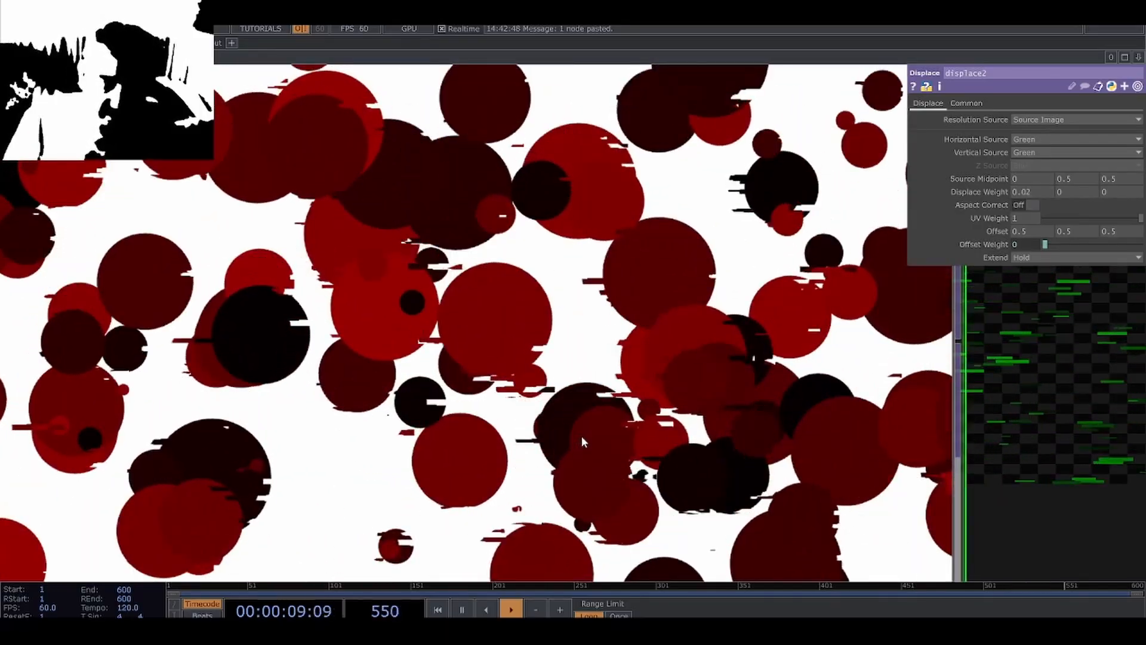
{"action": "scroll", "coordinate": [581, 436], "scroll_direction": "down", "scroll_amount": 3}
{"action": "scroll", "coordinate": [441, 388], "scroll_direction": "down", "scroll_amount": 6}
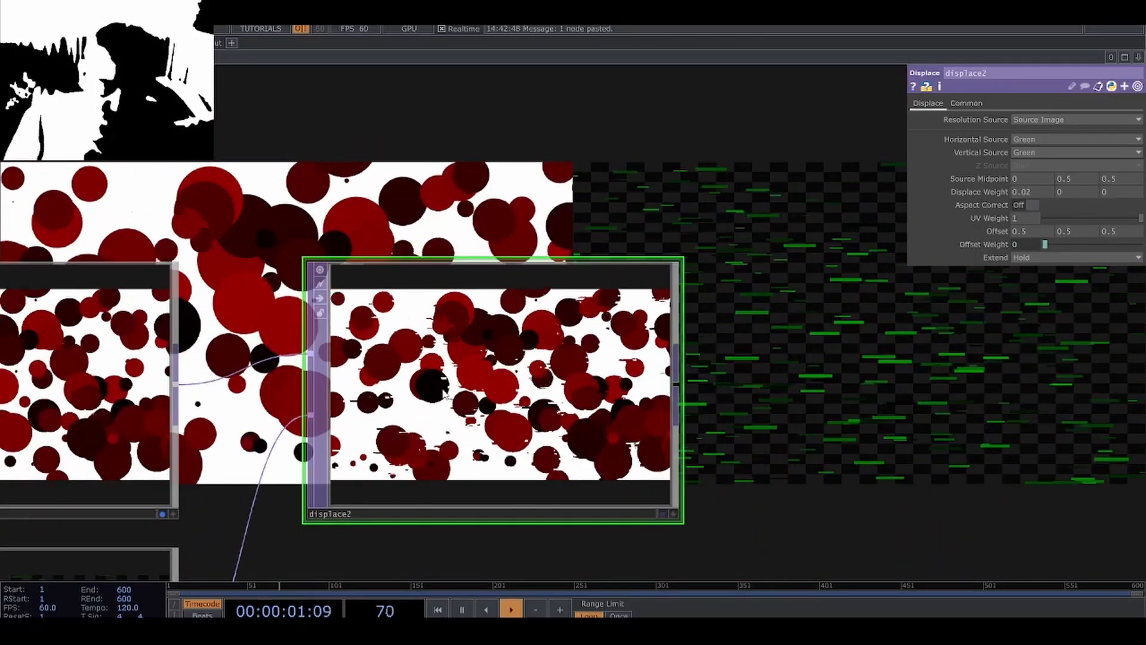
Set Value A to -0.5 and Value B to 0.5 on the random12 operator in the circle network.
{"action": "left_click_drag", "start_coordinate": [11, 198], "coordinate": [401, 363]}
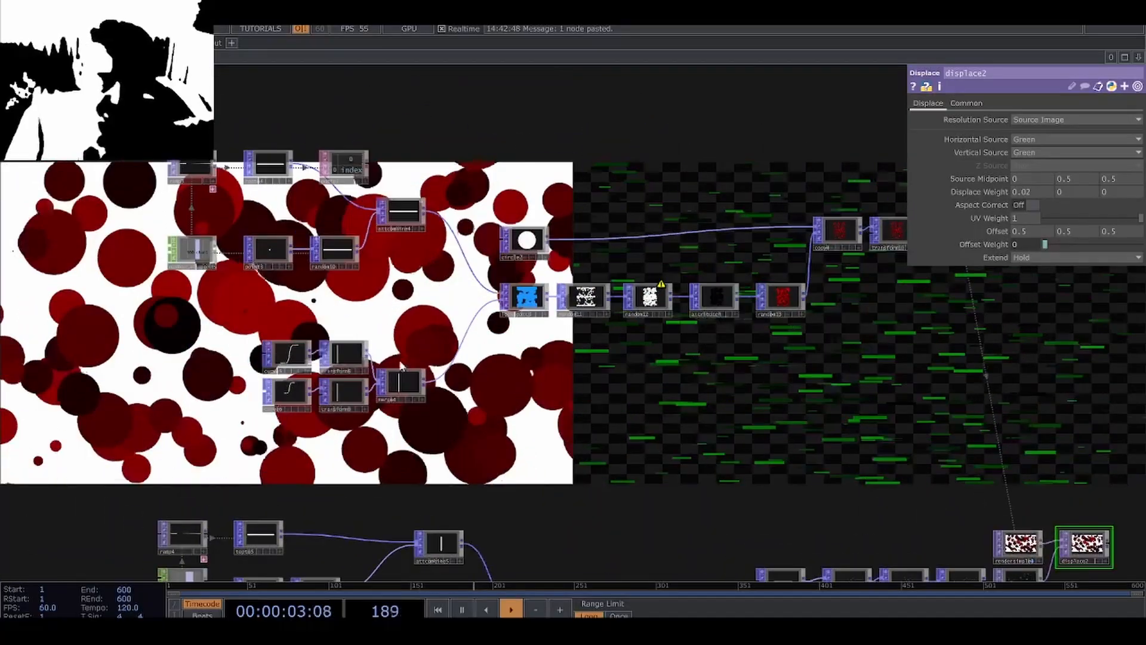
{"action": "left_click", "coordinate": [203, 246]}
{"action": "scroll", "coordinate": [203, 246], "scroll_direction": "up", "scroll_amount": 5}
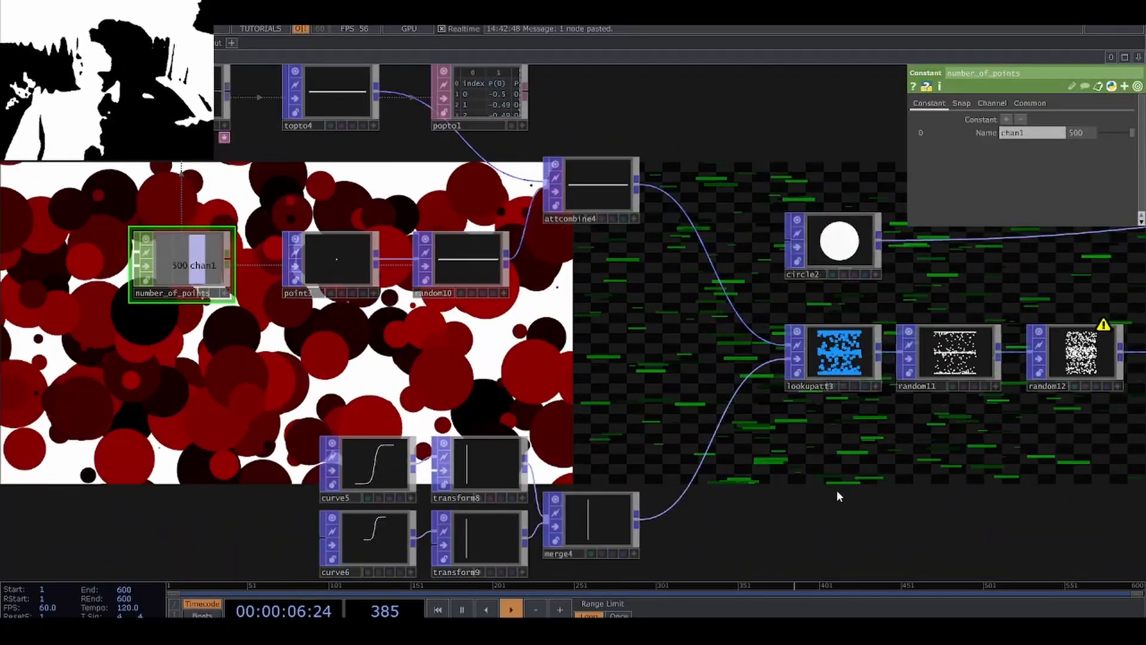
{"action": "left_click_drag", "start_coordinate": [971, 518], "coordinate": [889, 519]}
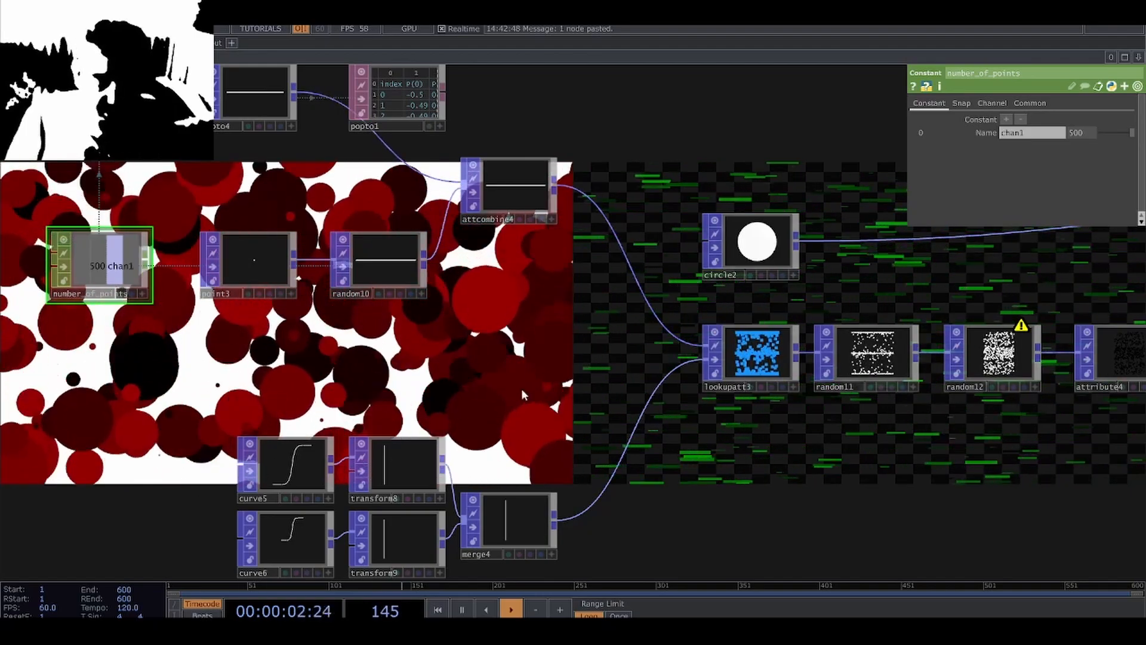
{"action": "left_click_drag", "start_coordinate": [761, 496], "coordinate": [605, 473]}
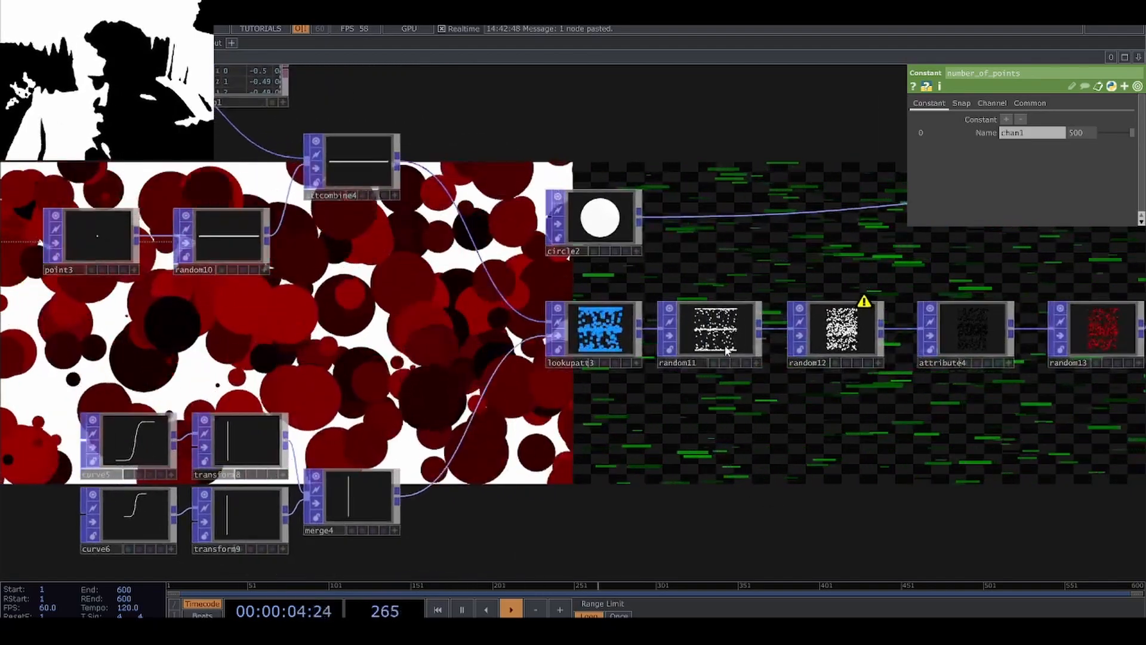
{"action": "left_click", "coordinate": [823, 346]}
{"action": "left_click_drag", "start_coordinate": [780, 440], "coordinate": [695, 444]}
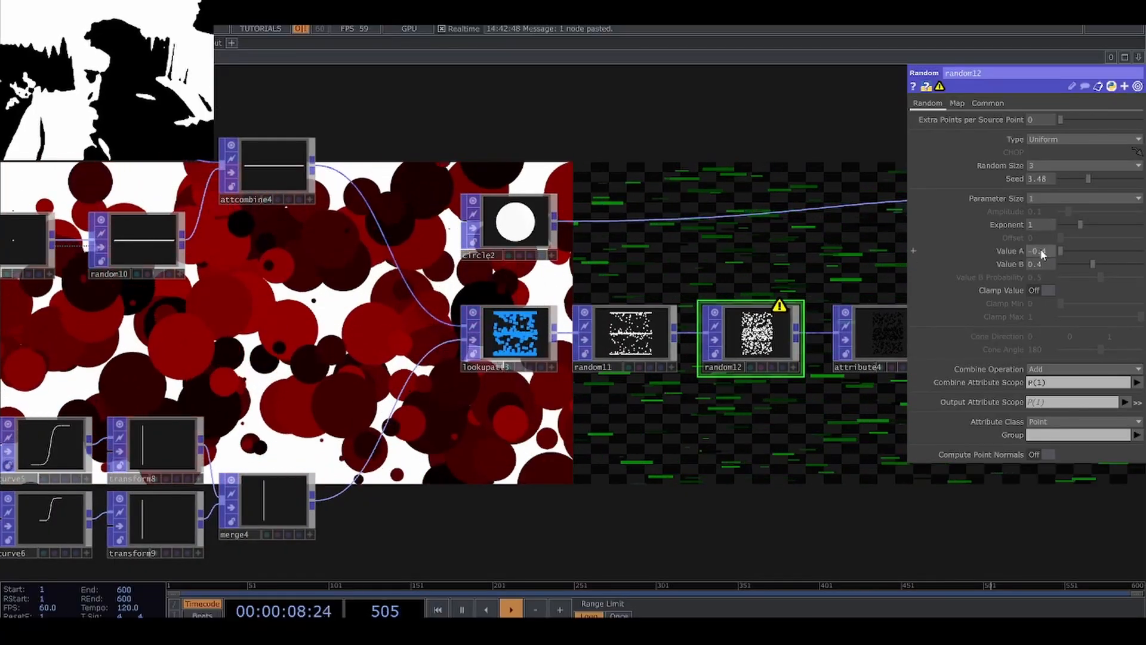
{"action": "middle_click_drag", "start_coordinate": [1041, 239], "coordinate": [1036, 272]}
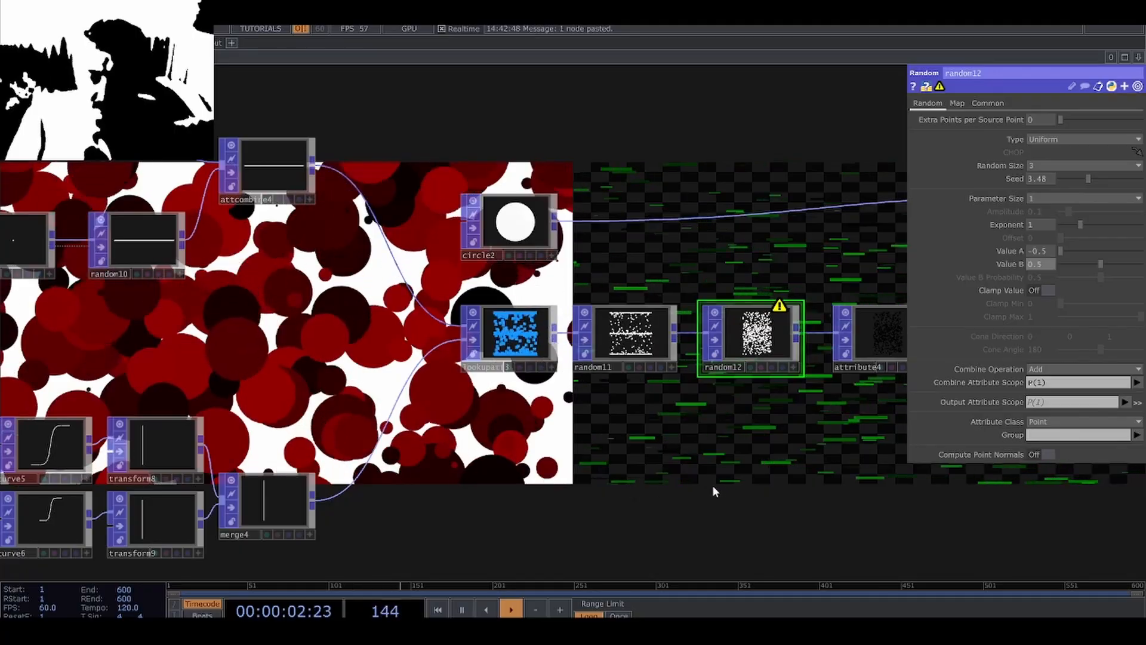
Turn off the background display of both Render Simple TOPs and show the Displace TOP's output as the network background.
{"action": "scroll", "coordinate": [555, 425], "scroll_direction": "down", "scroll_amount": 6}
{"action": "left_click_drag", "start_coordinate": [715, 491], "coordinate": [252, 276]}
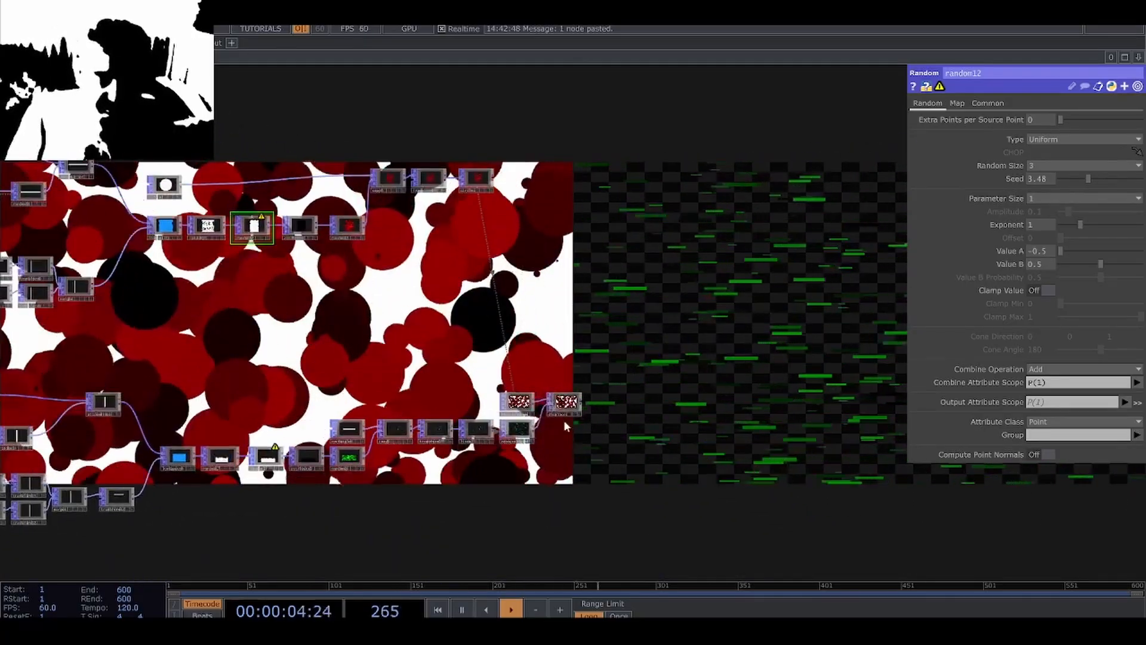
{"action": "scroll", "coordinate": [583, 391], "scroll_direction": "up", "scroll_amount": 3}
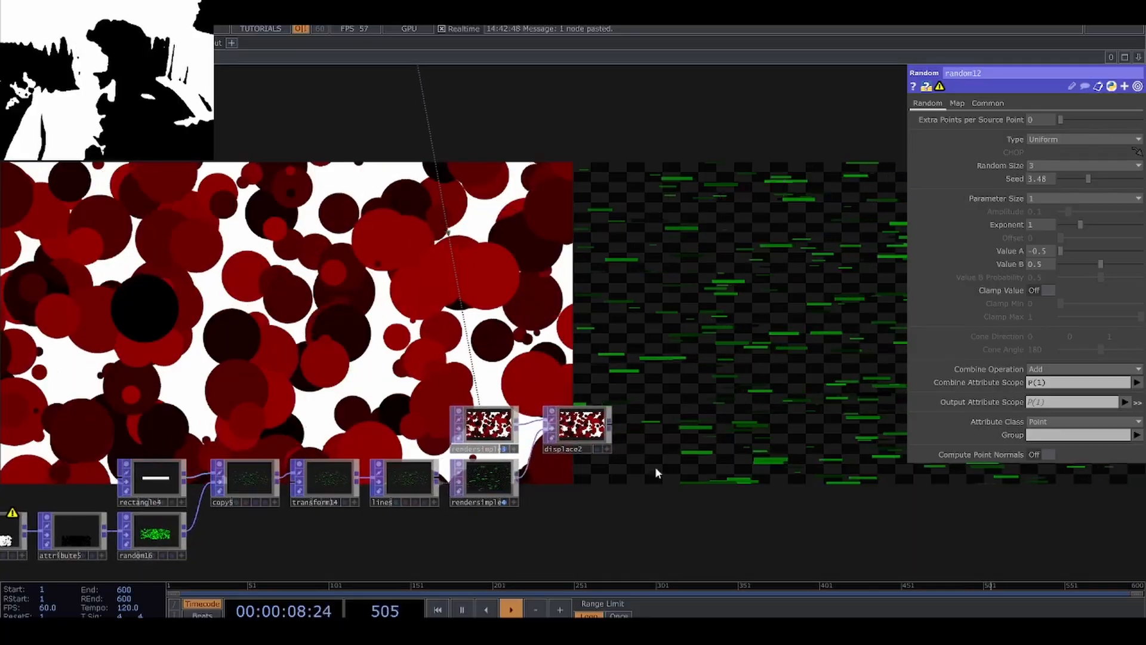
{"action": "scroll", "coordinate": [633, 431], "scroll_direction": "up", "scroll_amount": 8}
{"action": "scroll", "coordinate": [519, 389], "scroll_direction": "down", "scroll_amount": 6}
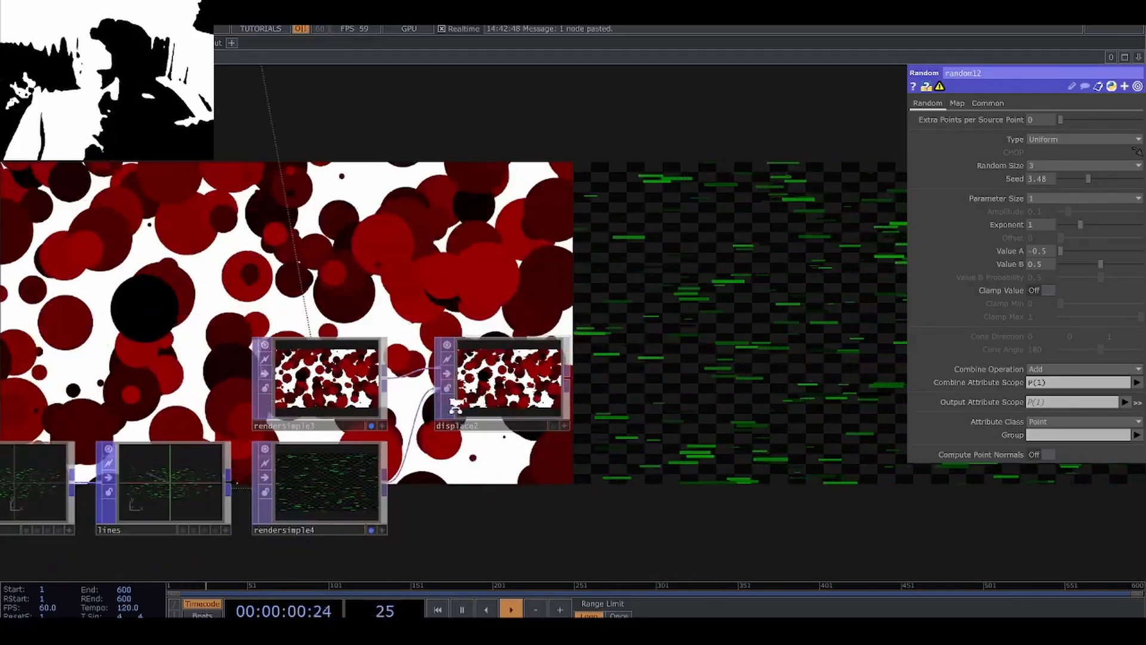
{"action": "scroll", "coordinate": [465, 394], "scroll_direction": "up", "scroll_amount": 4}
{"action": "left_click", "coordinate": [220, 352]}
{"action": "key", "text": "d"}
{"action": "scroll", "coordinate": [221, 352], "scroll_direction": "down", "scroll_amount": 4}
{"action": "left_click", "coordinate": [185, 445]}
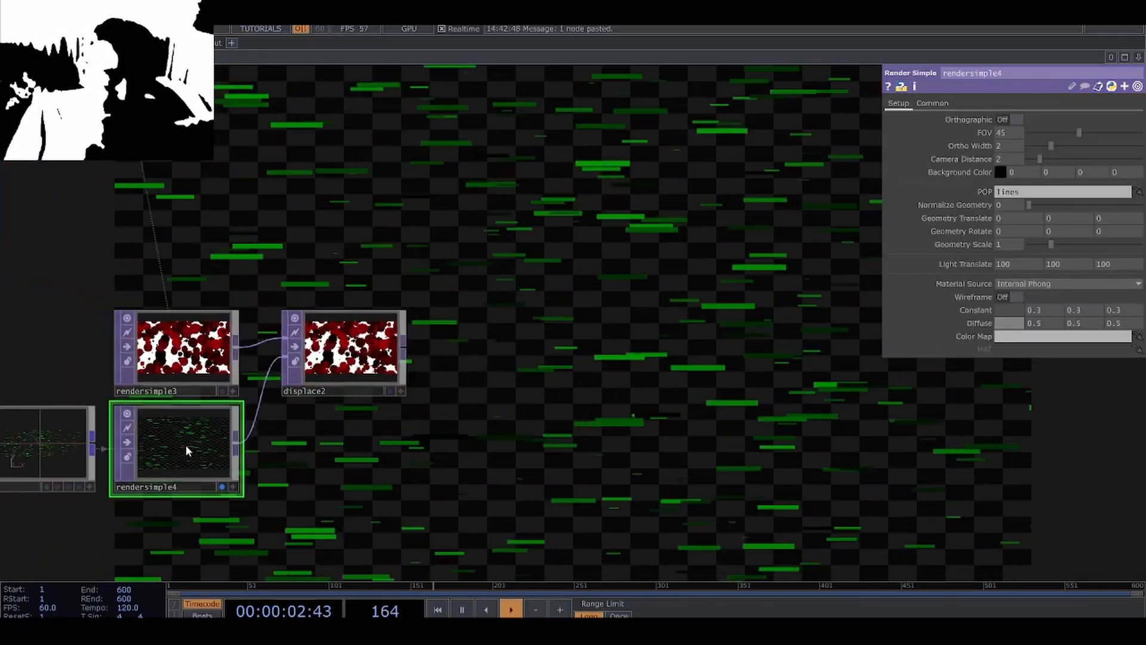
{"action": "key", "text": "d"}
{"action": "left_click", "coordinate": [404, 390]}
{"action": "key", "text": "d"}
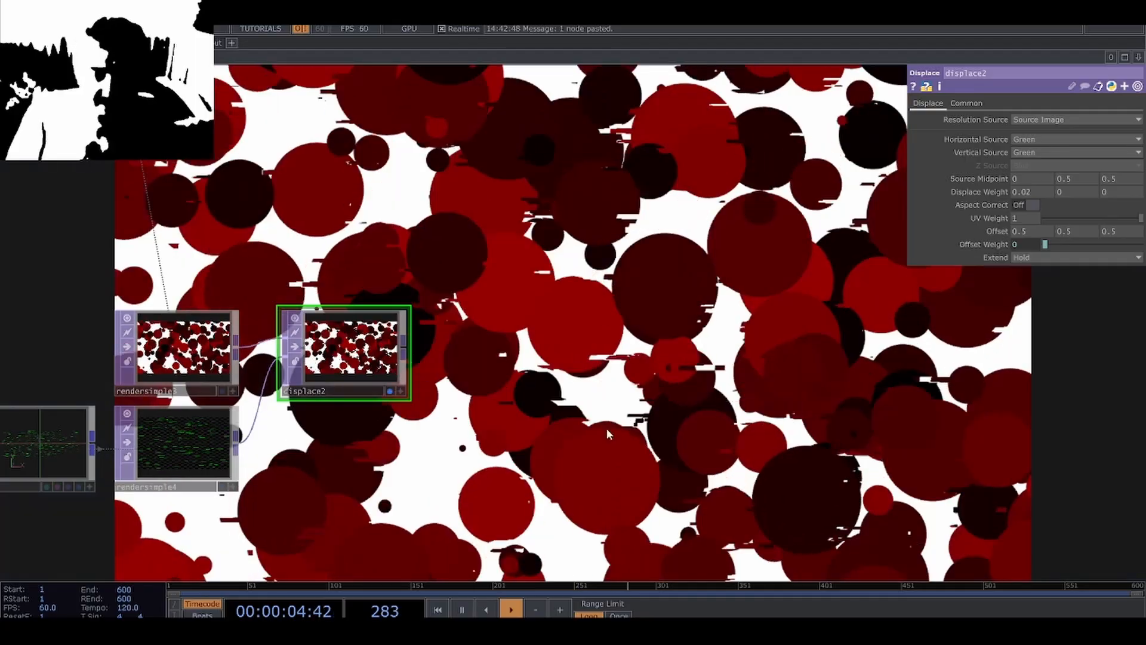
Set the number_of_horizontal_lines constant to 1000.
{"action": "left_click_drag", "start_coordinate": [606, 428], "coordinate": [863, 409]}
{"action": "scroll", "coordinate": [792, 422], "scroll_direction": "down", "scroll_amount": 4}
{"action": "left_click_drag", "start_coordinate": [397, 330], "coordinate": [649, 333]}
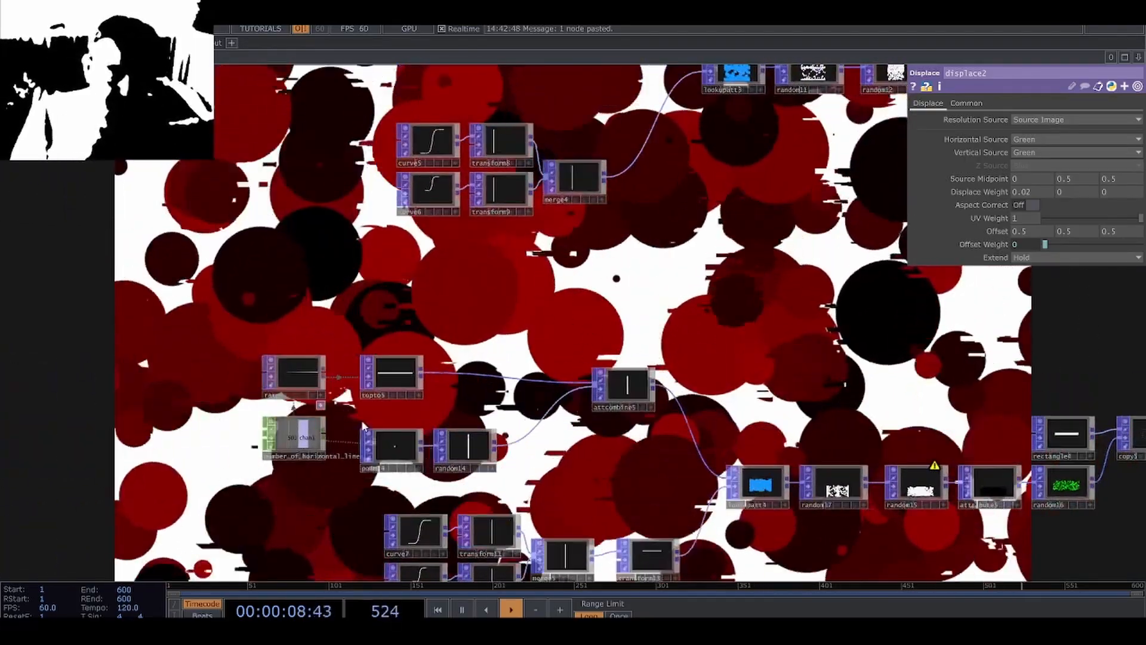
{"action": "left_click", "coordinate": [293, 436]}
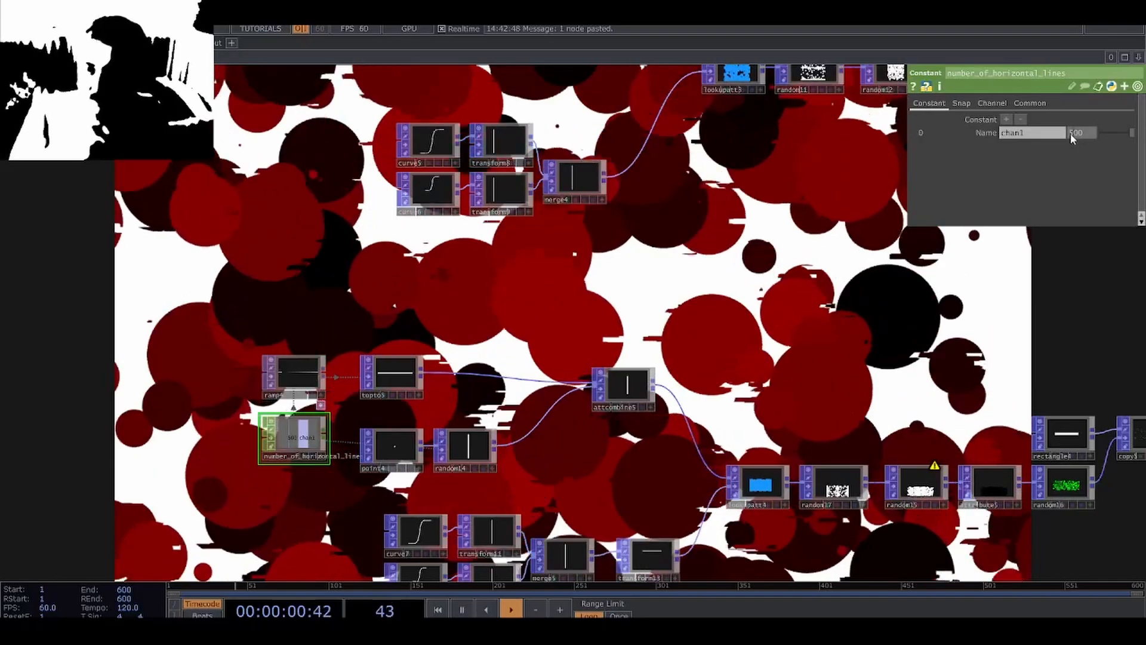
{"action": "type", "text": "1000"}
{"action": "key", "text": "Return"}
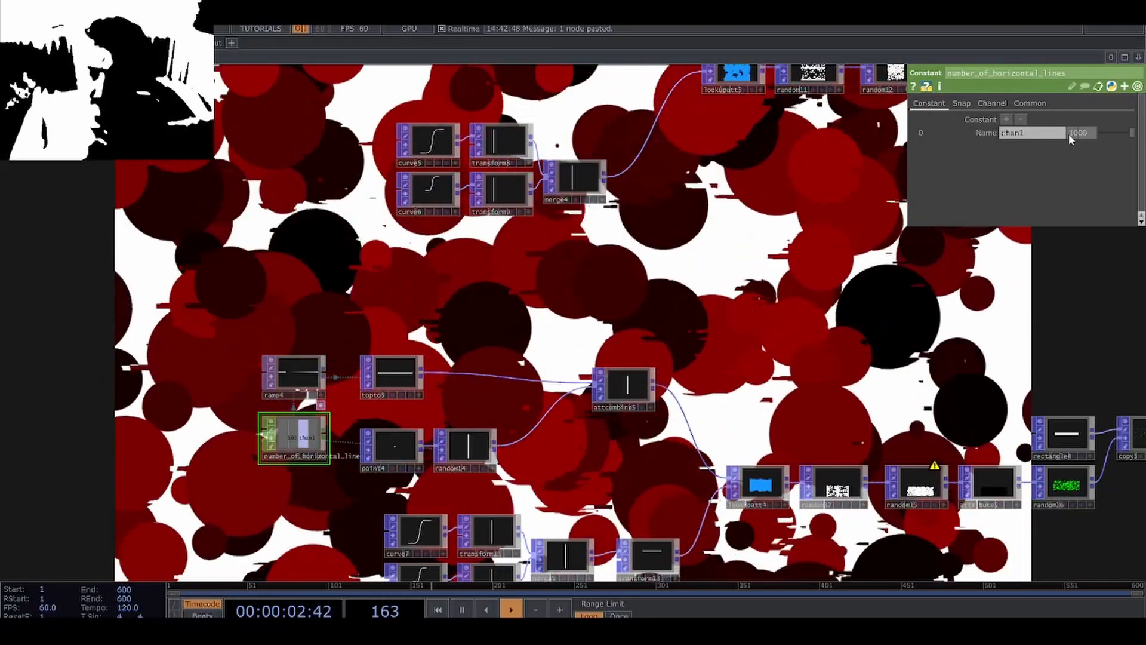
Set the Displace TOP's horizontal Displace Weight to 0.04.
{"action": "left_click_drag", "start_coordinate": [836, 330], "coordinate": [255, 329]}
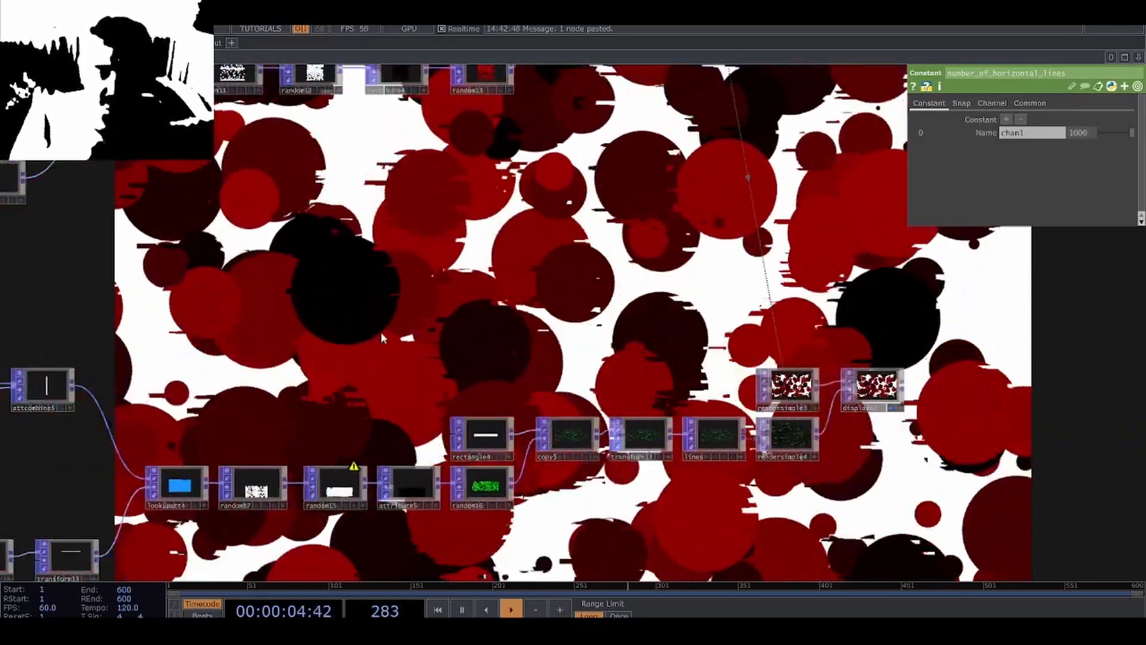
{"action": "left_click_drag", "start_coordinate": [555, 313], "coordinate": [196, 306]}
{"action": "scroll", "coordinate": [536, 377], "scroll_direction": "up", "scroll_amount": 8}
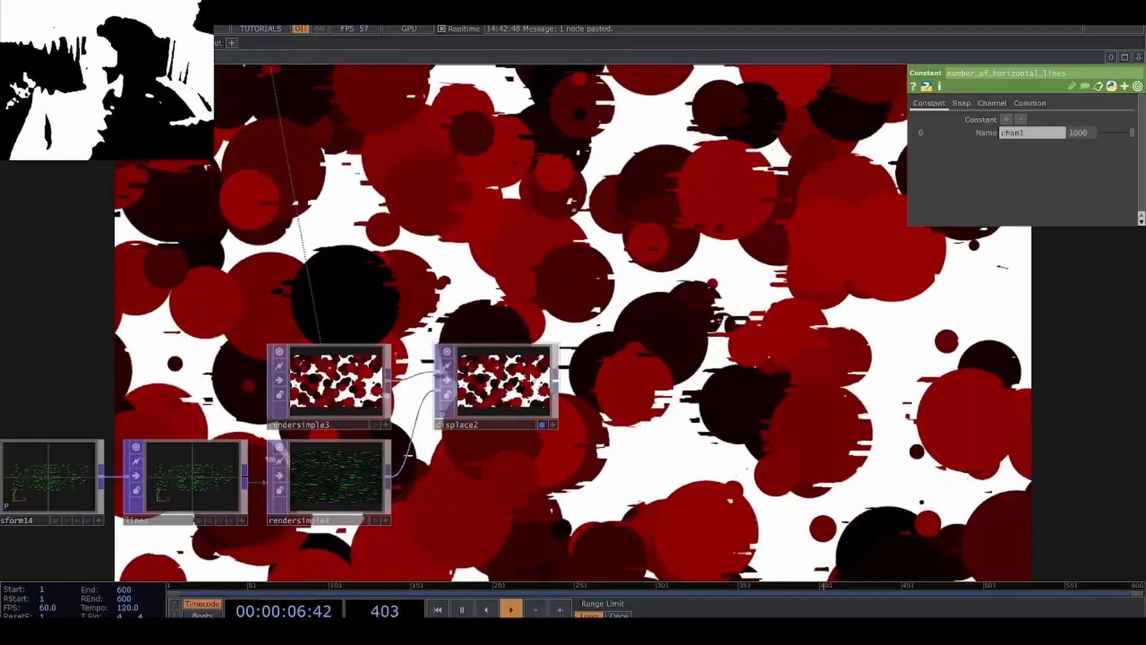
{"action": "scroll", "coordinate": [513, 382], "scroll_direction": "down", "scroll_amount": 5}
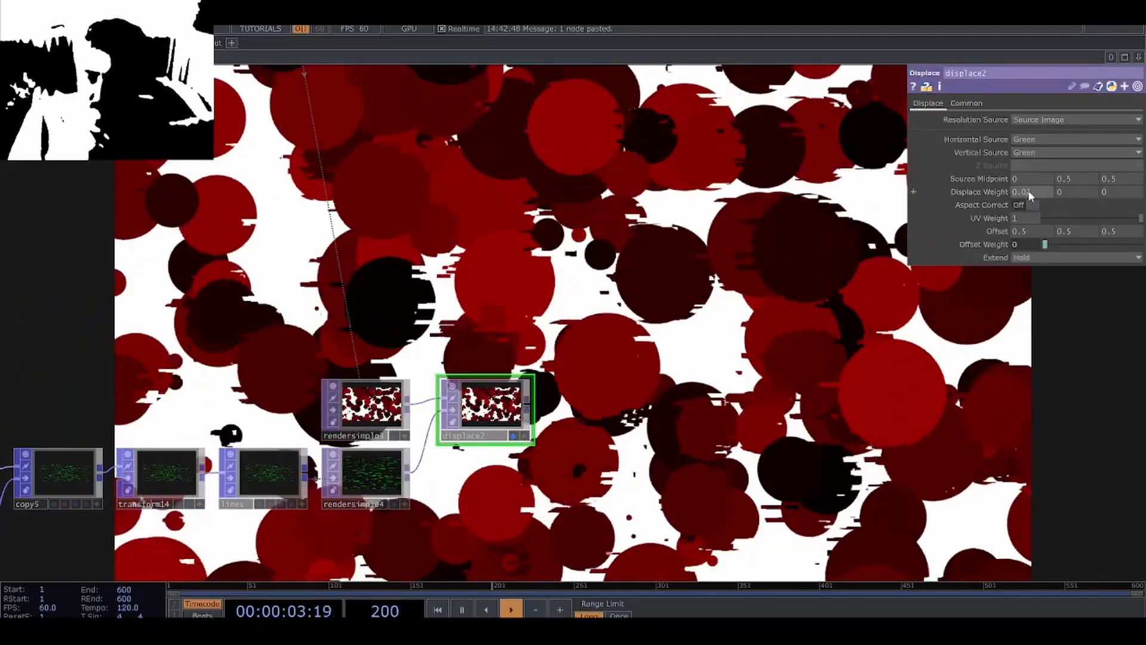
{"action": "left_click_drag", "start_coordinate": [1028, 191], "coordinate": [1051, 203]}
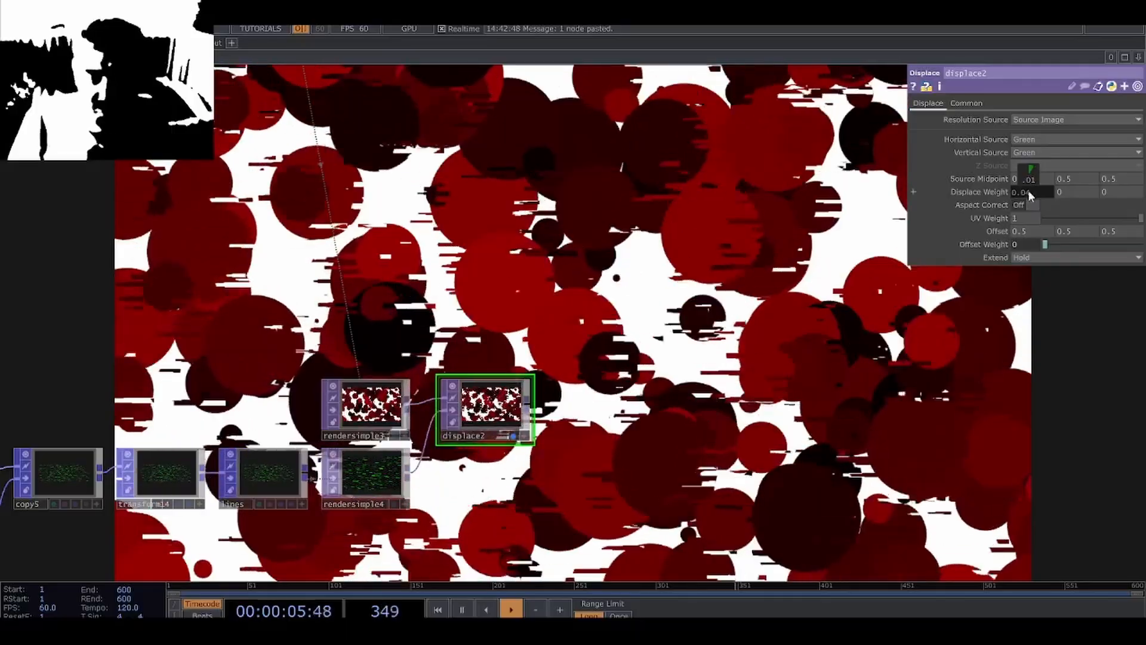
Add a Noise TOP in the empty area below the line network.
{"action": "scroll", "coordinate": [635, 381], "scroll_direction": "down", "scroll_amount": 2}
{"action": "left_click_drag", "start_coordinate": [633, 379], "coordinate": [591, 302]}
{"action": "scroll", "coordinate": [569, 306], "scroll_direction": "down", "scroll_amount": 3}
{"action": "scroll", "coordinate": [595, 303], "scroll_direction": "down", "scroll_amount": 3}
{"action": "left_click_drag", "start_coordinate": [530, 393], "coordinate": [650, 438]}
{"action": "scroll", "coordinate": [550, 465], "scroll_direction": "down", "scroll_amount": 3}
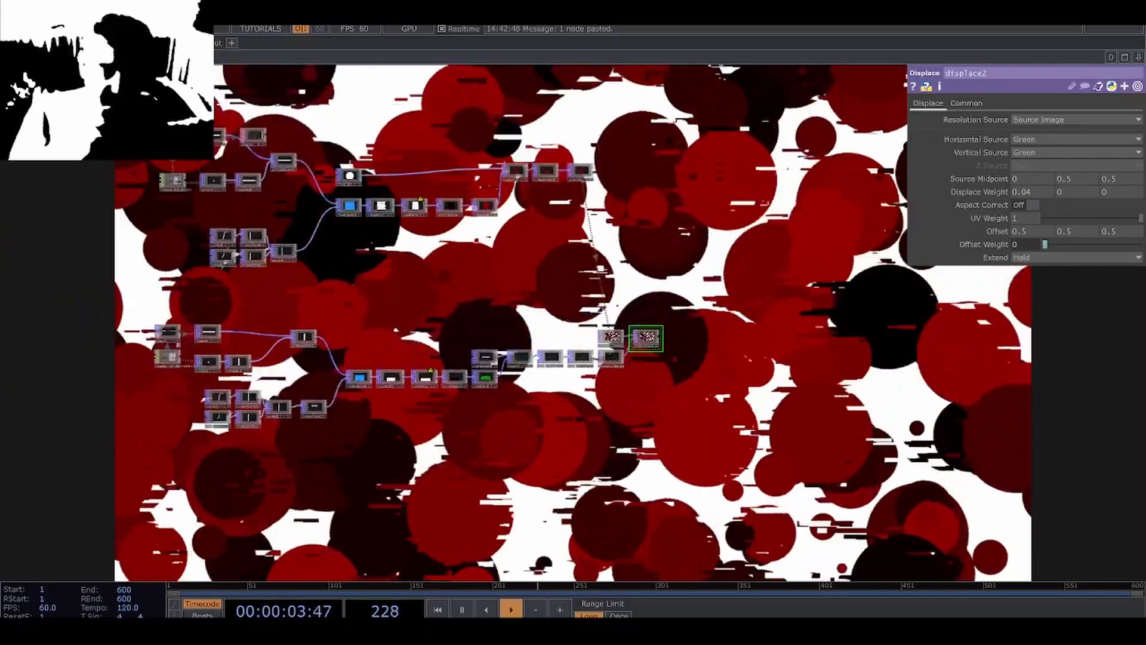
{"action": "left_click_drag", "start_coordinate": [455, 453], "coordinate": [476, 377]}
{"action": "scroll", "coordinate": [338, 425], "scroll_direction": "up", "scroll_amount": 3}
{"action": "key", "text": "Tab"}
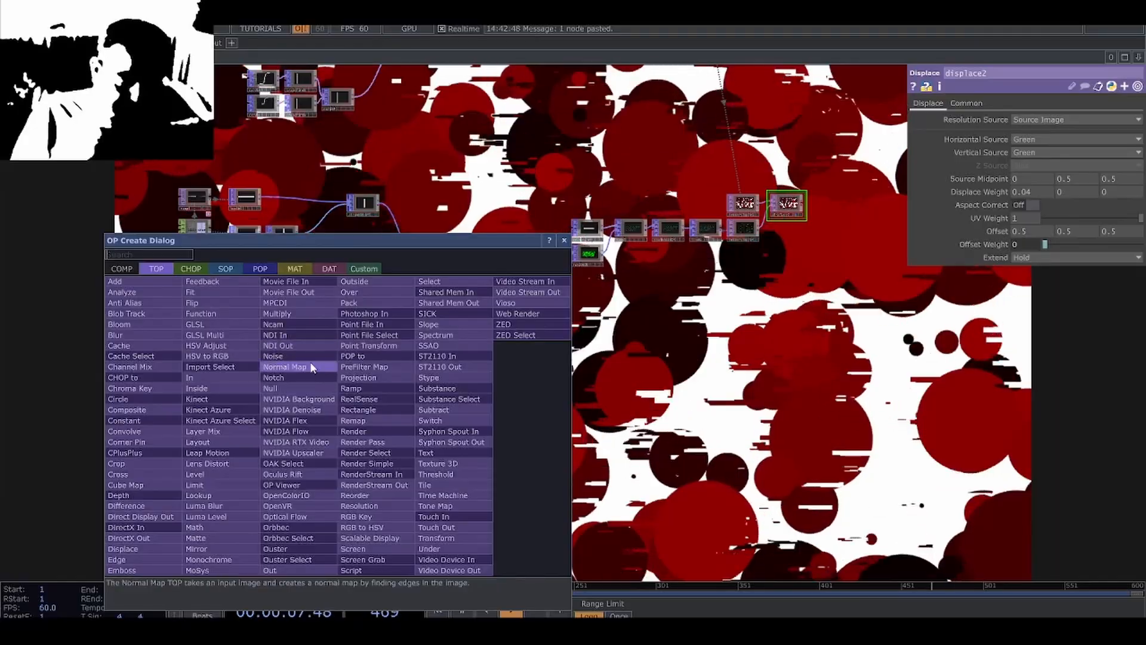
{"action": "left_click", "coordinate": [273, 355]}
{"action": "left_click", "coordinate": [317, 417]}
{"action": "scroll", "coordinate": [334, 430], "scroll_direction": "up", "scroll_amount": 5}
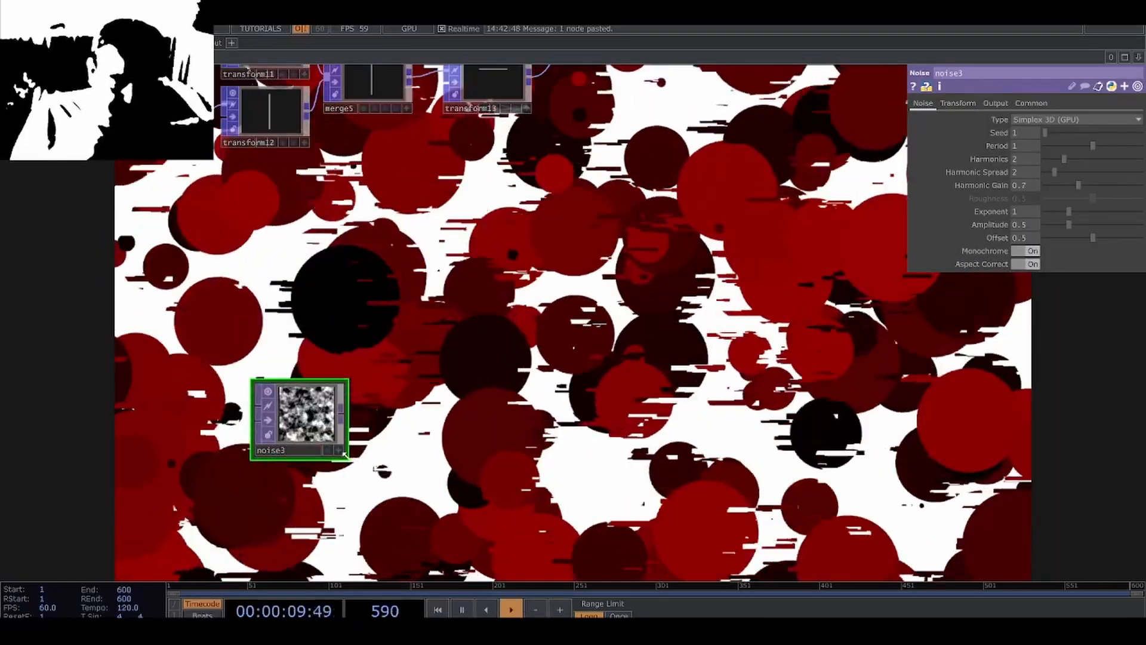
Set the Noise TOP's resolution to 1280 x 720 and enlarge its node viewer.
{"action": "left_click_drag", "start_coordinate": [345, 454], "coordinate": [396, 509]}
{"action": "left_click", "coordinate": [1030, 103]}
{"action": "left_click", "coordinate": [1136, 132]}
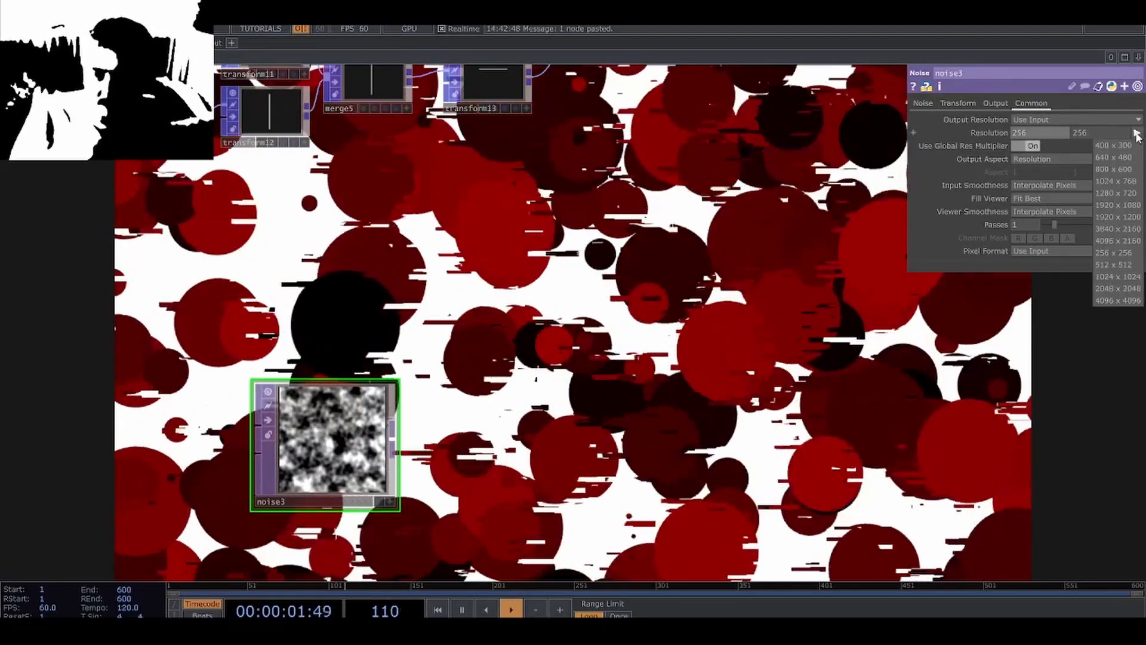
{"action": "left_click", "coordinate": [1125, 191]}
{"action": "scroll", "coordinate": [422, 329], "scroll_direction": "up", "scroll_amount": 9}
{"action": "left_click_drag", "start_coordinate": [388, 395], "coordinate": [479, 275]}
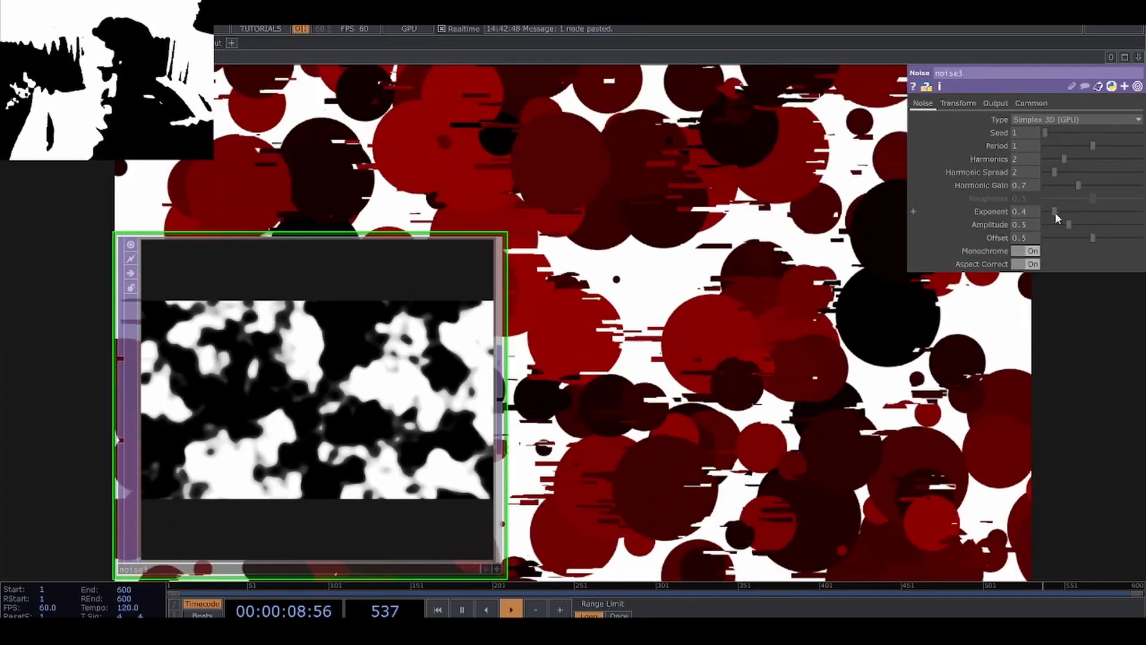
Set the Noise TOP's Period to 1.69, Exponent to 0.62 and Amplitude to 0.18, and drive its Z Translate with a seconds-based time expression.
{"action": "left_click_drag", "start_coordinate": [1054, 213], "coordinate": [1079, 222]}
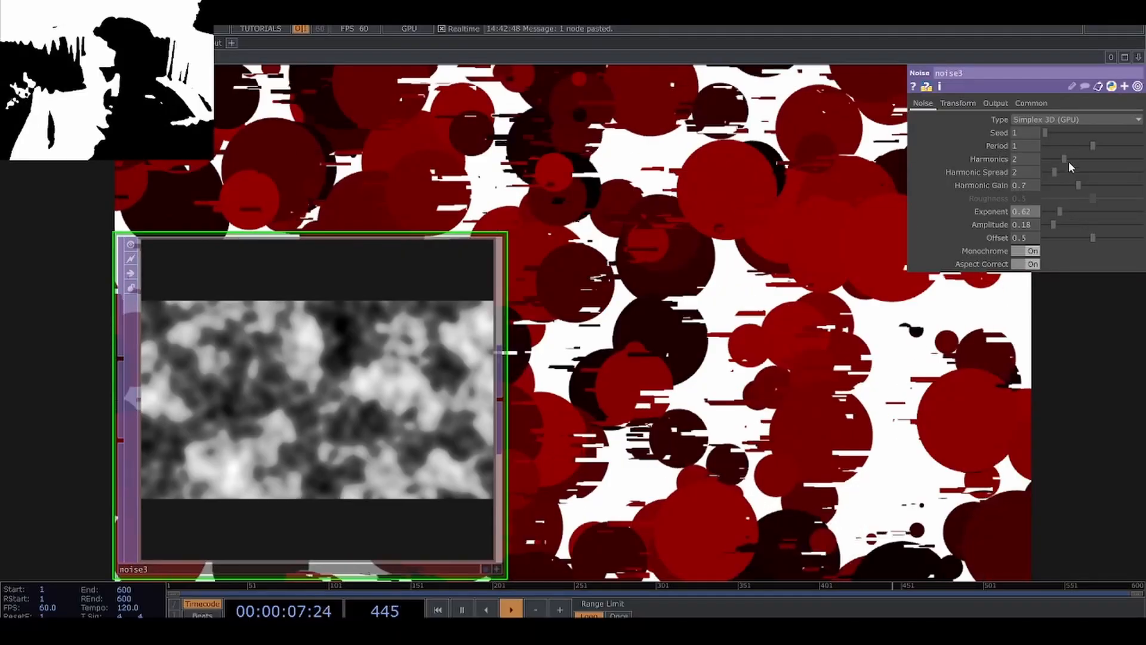
{"action": "left_click_drag", "start_coordinate": [1075, 145], "coordinate": [1126, 146]}
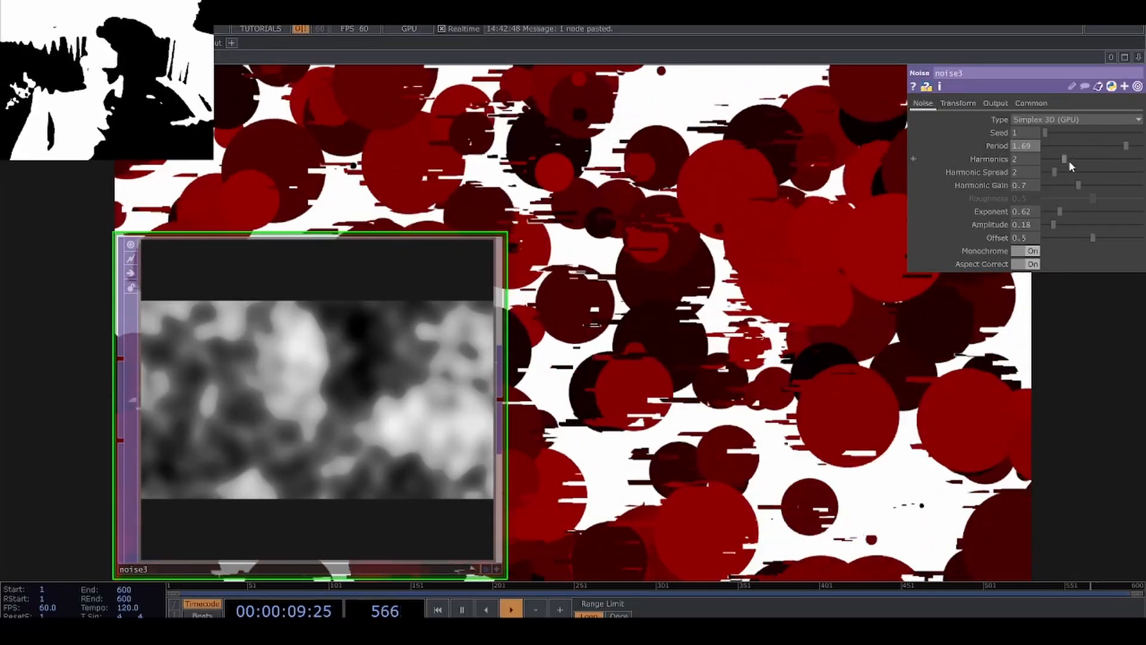
{"action": "left_click", "coordinate": [957, 104]}
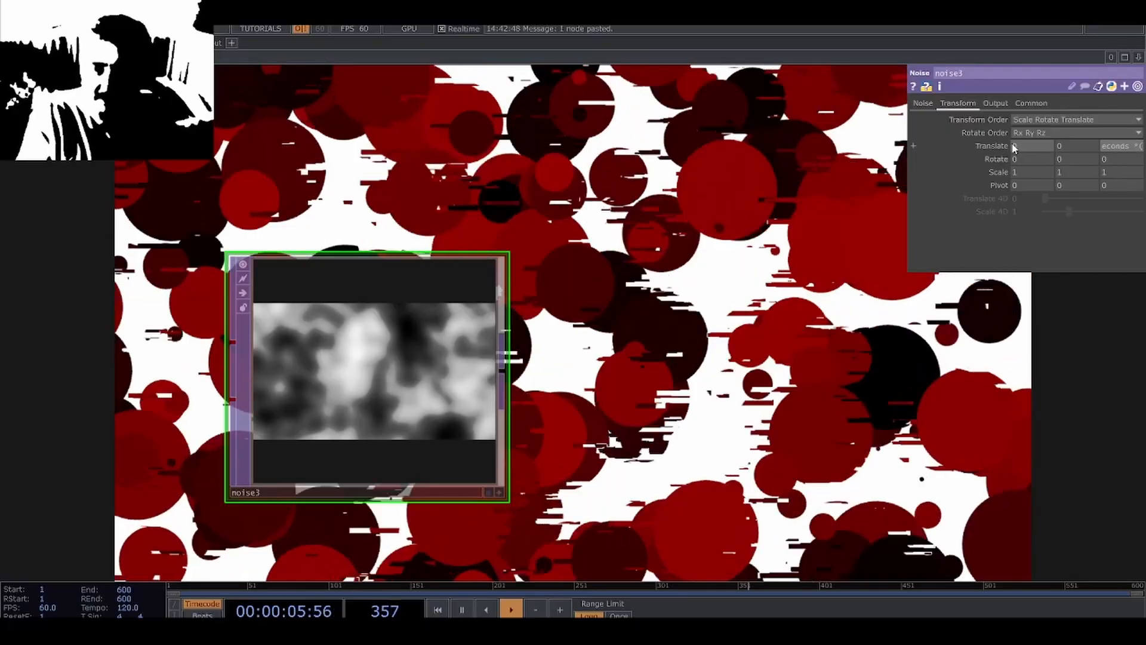
{"action": "key", "text": "Return"}
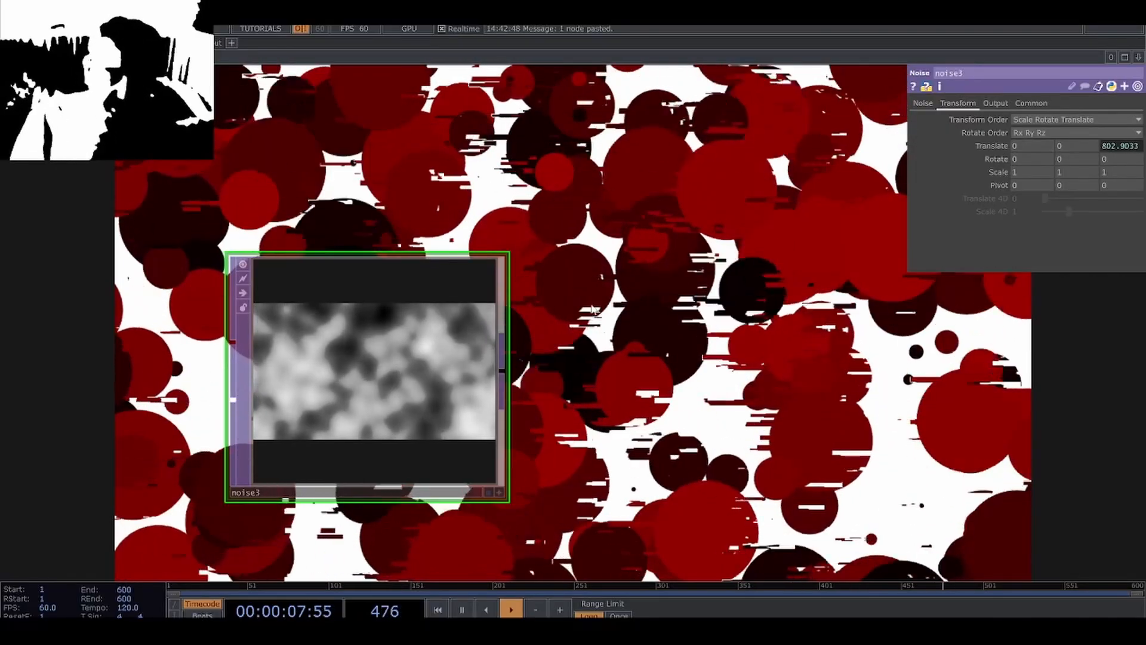
Add a Limit TOP connected after the Noise TOP.
{"action": "key", "text": "Tab"}
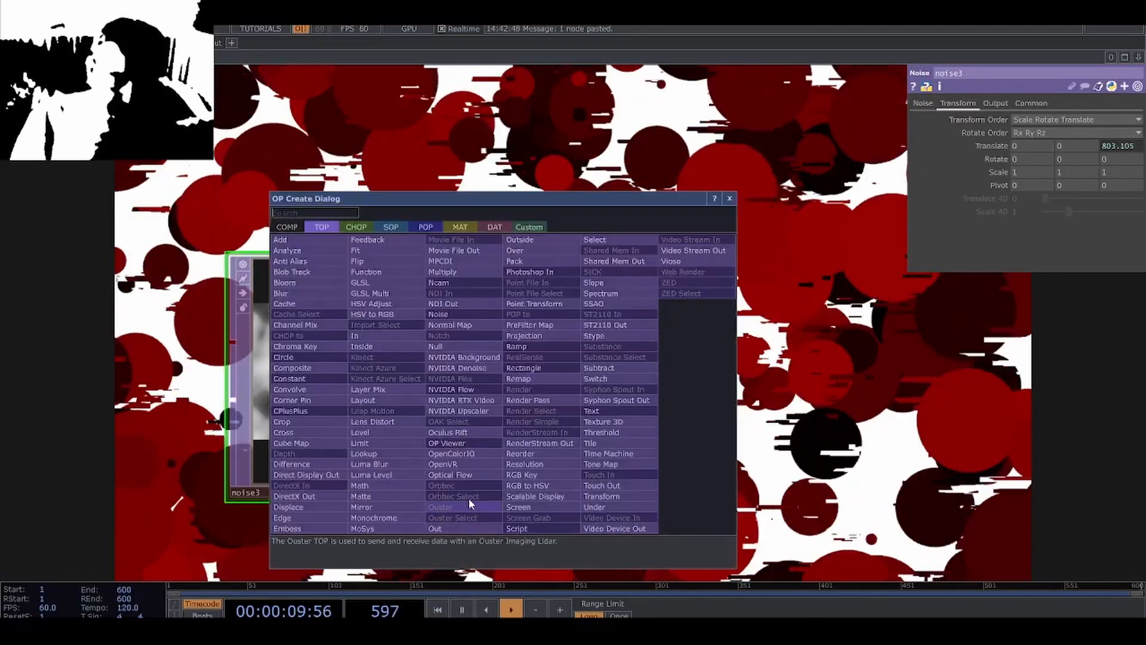
{"action": "left_click", "coordinate": [410, 449]}
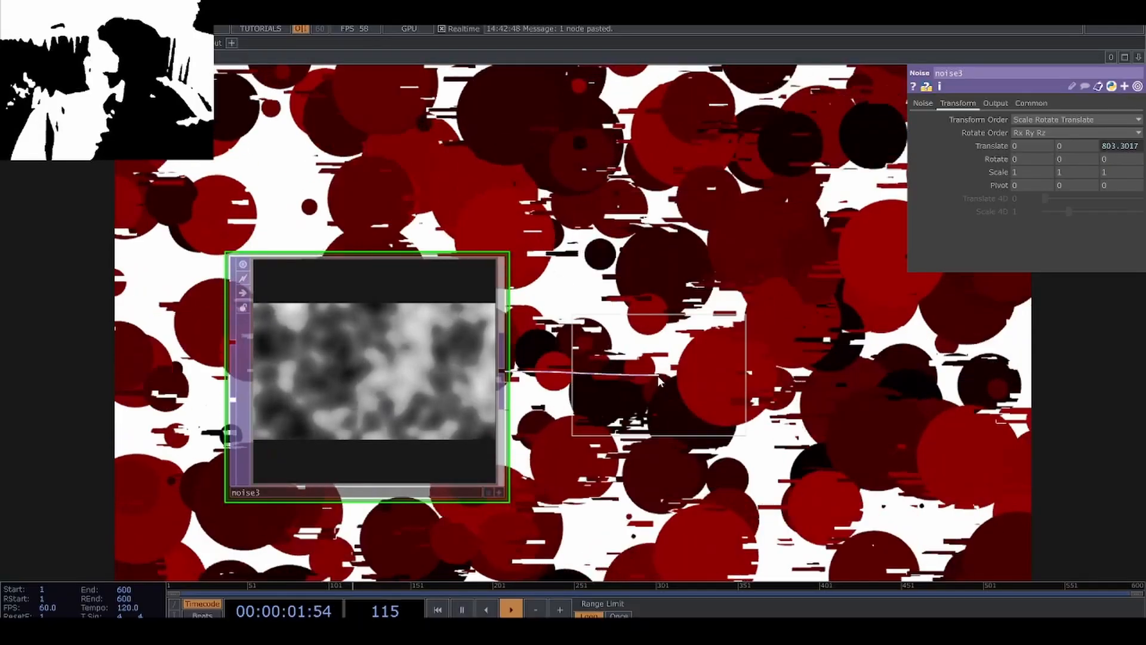
{"action": "left_click", "coordinate": [743, 422]}
{"action": "scroll", "coordinate": [744, 421], "scroll_direction": "up", "scroll_amount": 3}
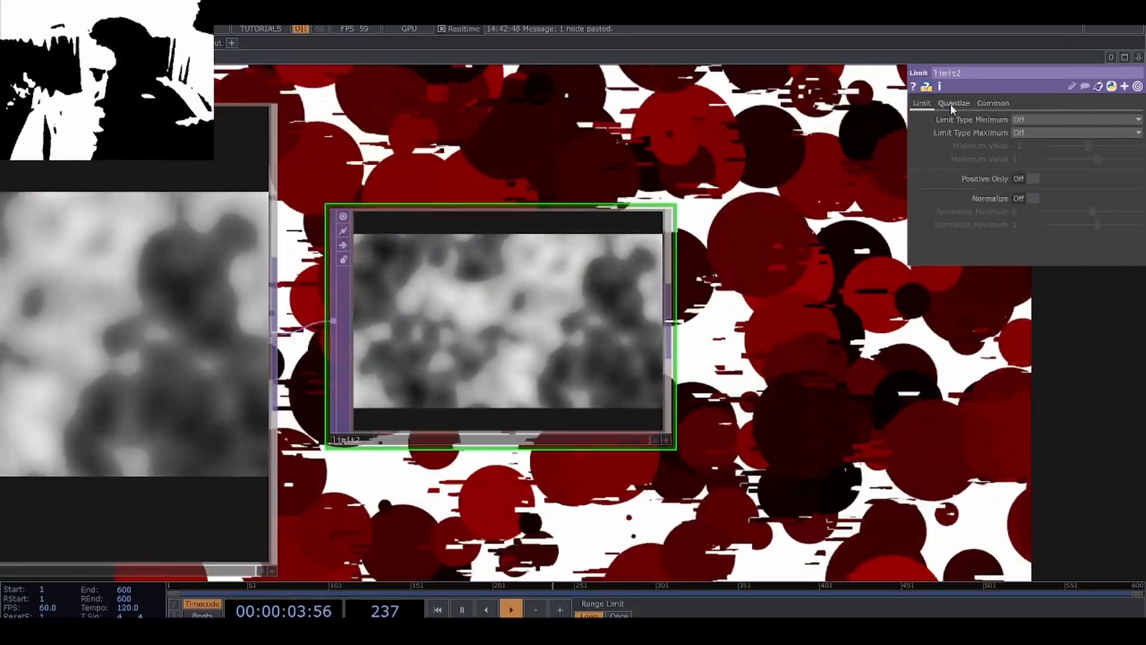
Set the Limit TOP's Quantize Position to Round with a Position Step of 0.03 and inspect the blocky noise.
{"action": "left_click", "coordinate": [953, 103]}
{"action": "left_click", "coordinate": [1033, 165]}
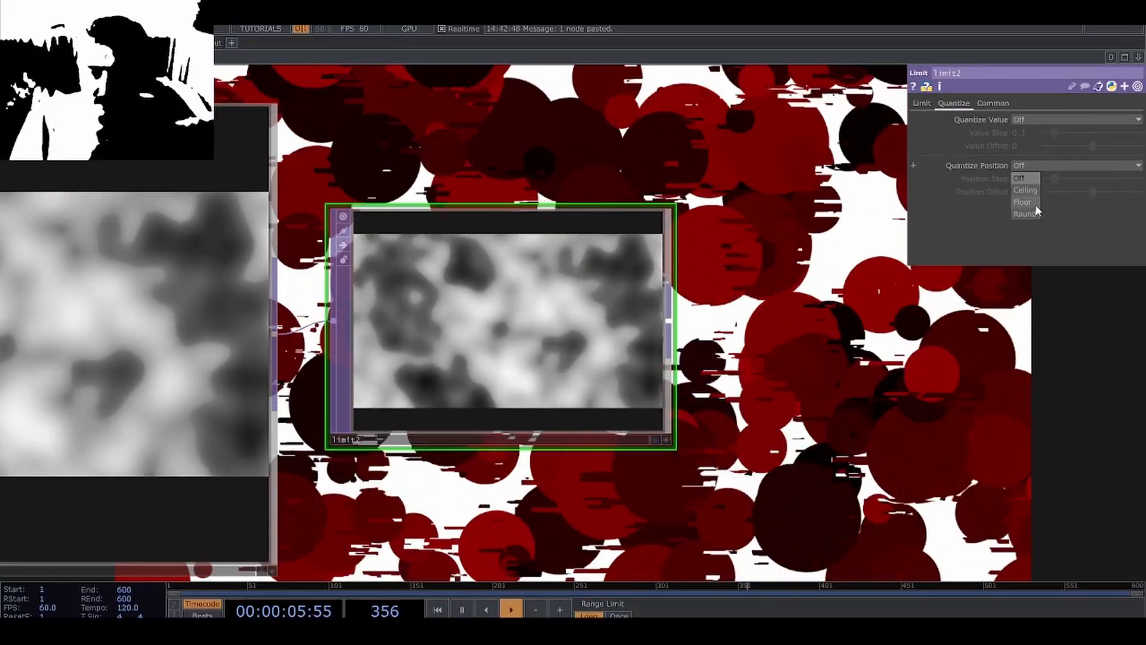
{"action": "left_click", "coordinate": [1031, 213]}
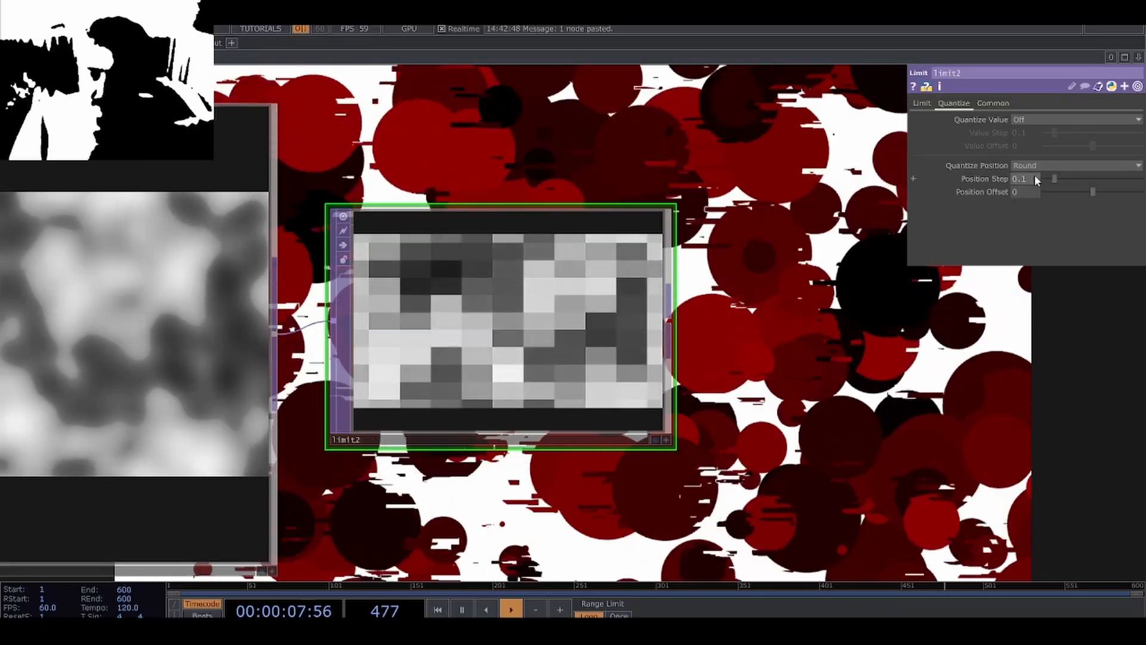
{"action": "middle_click_drag", "start_coordinate": [1032, 178], "coordinate": [913, 178]}
{"action": "scroll", "coordinate": [342, 344], "scroll_direction": "up", "scroll_amount": 5}
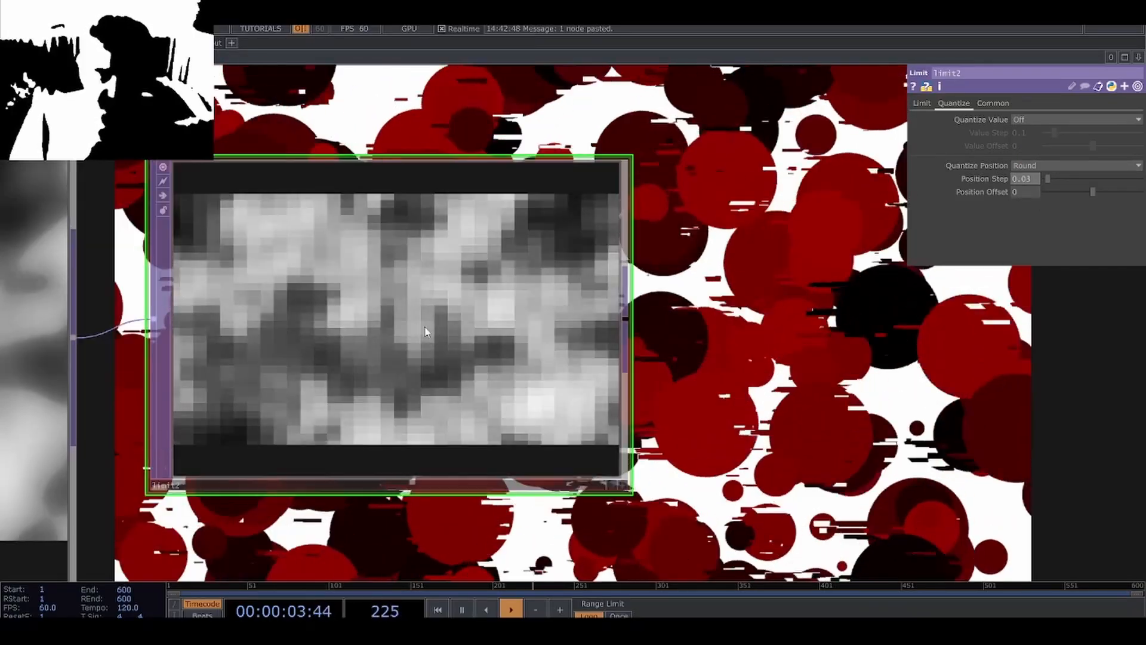
{"action": "scroll", "coordinate": [418, 324], "scroll_direction": "down", "scroll_amount": 3}
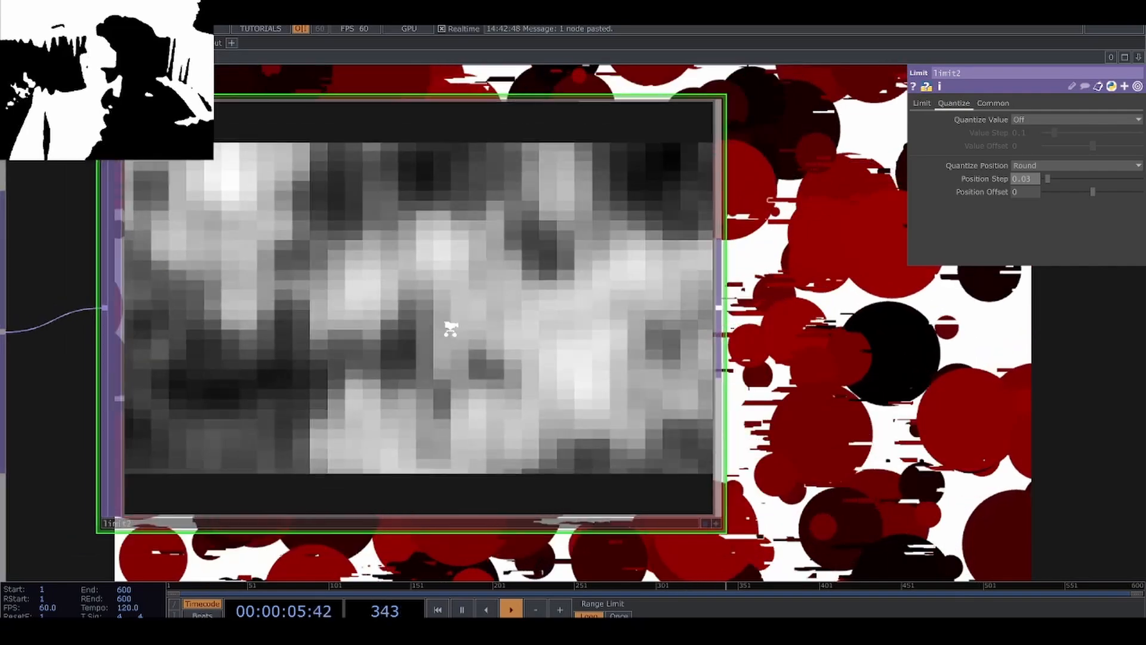
{"action": "scroll", "coordinate": [508, 266], "scroll_direction": "up", "scroll_amount": 3}
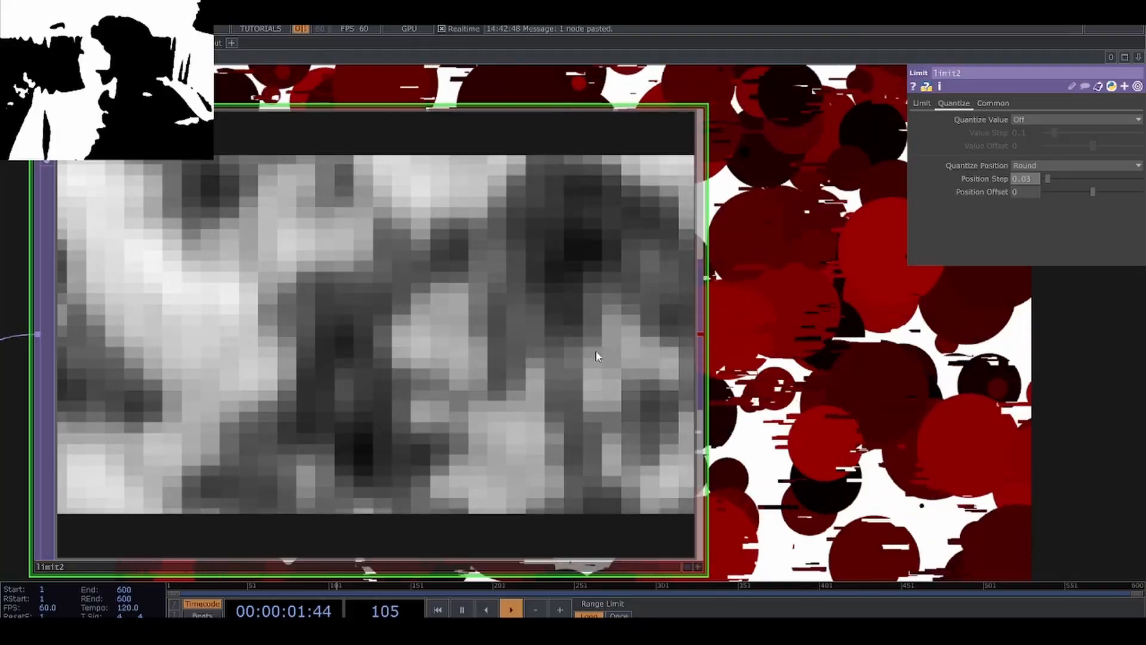
{"action": "scroll", "coordinate": [475, 339], "scroll_direction": "down", "scroll_amount": 4}
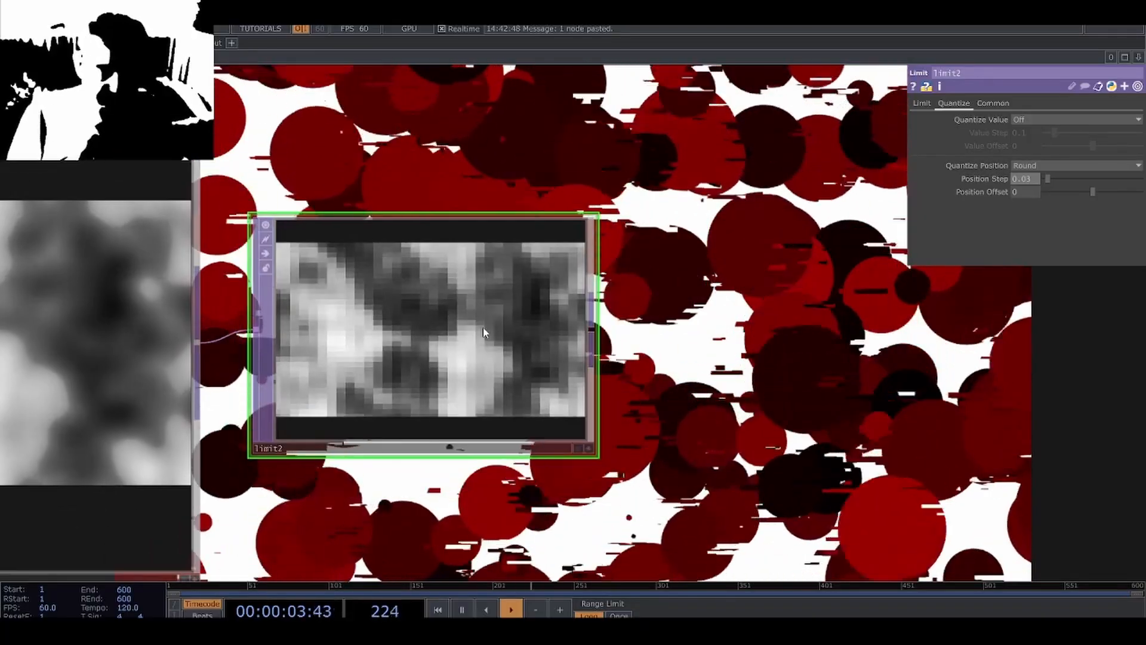
Add a TOP to POP after the Limit TOP, using the quantized noise as its source.
{"action": "scroll", "coordinate": [442, 315], "scroll_direction": "down", "scroll_amount": 2}
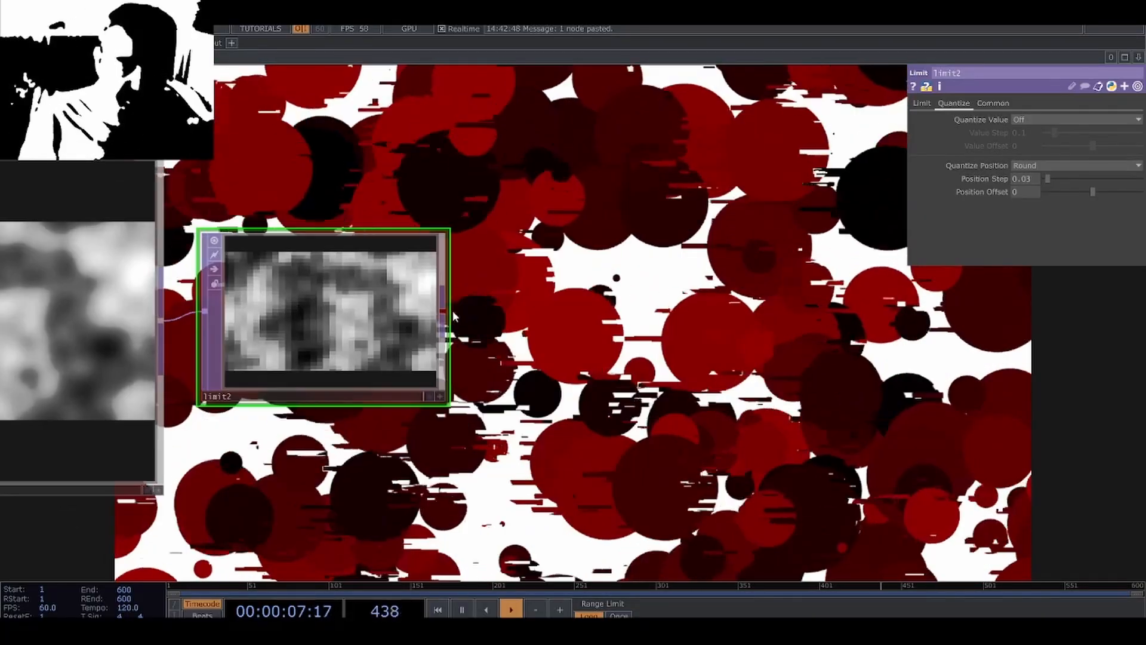
{"action": "right_click", "coordinate": [442, 314]}
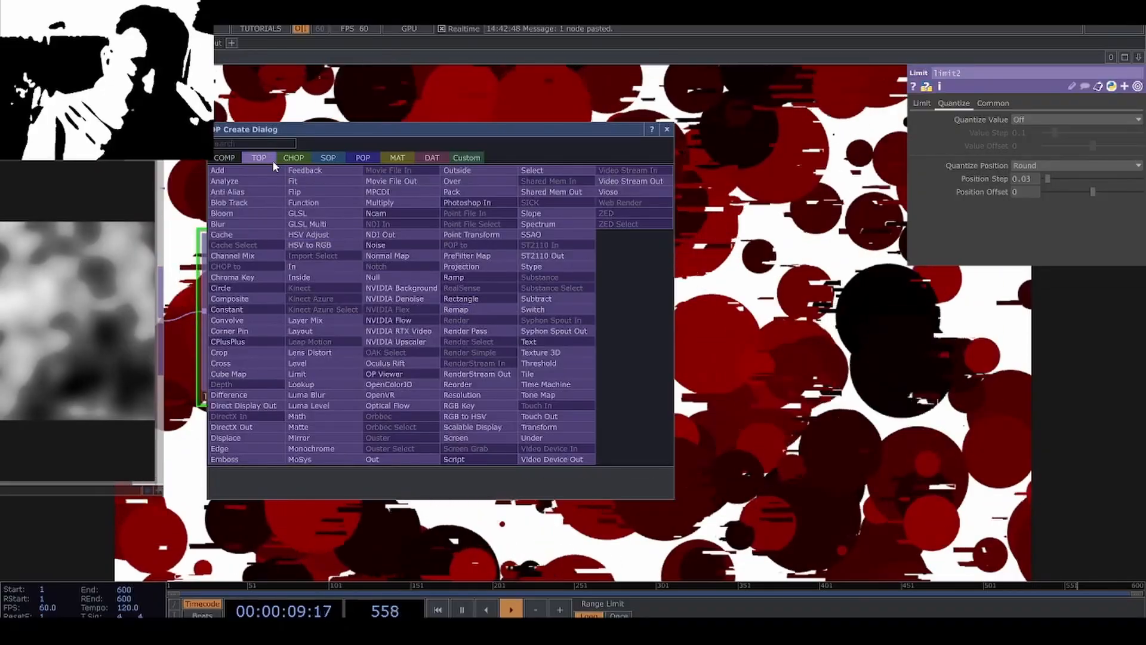
{"action": "left_click", "coordinate": [376, 159]}
{"action": "left_click", "coordinate": [267, 224]}
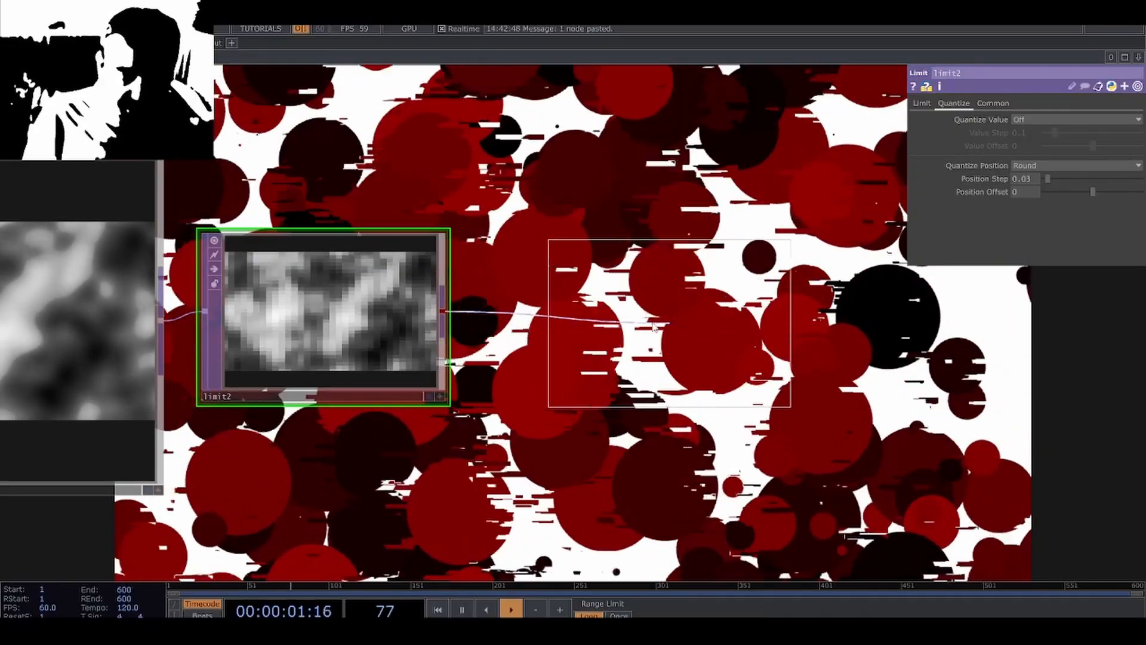
{"action": "left_click", "coordinate": [614, 325]}
{"action": "scroll", "coordinate": [618, 329], "scroll_direction": "up", "scroll_amount": 4}
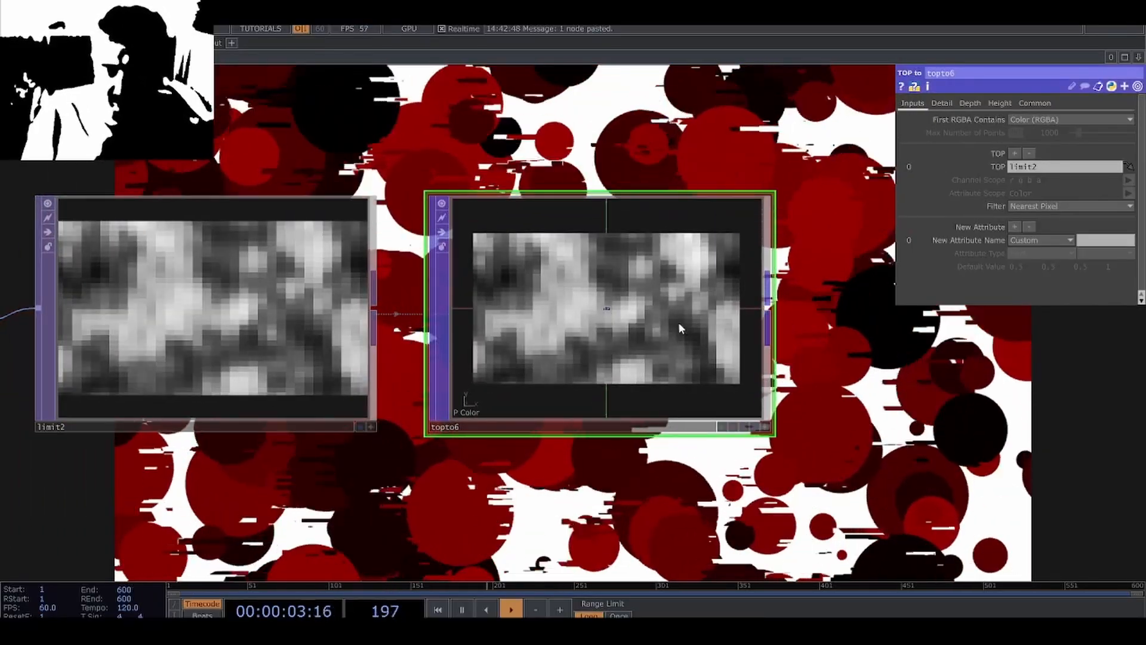
Set the TOP to POP's First RGBA Contains to Custom, with Channel Scope r and Attribute Scope Scale.
{"action": "left_click", "coordinate": [1025, 117]}
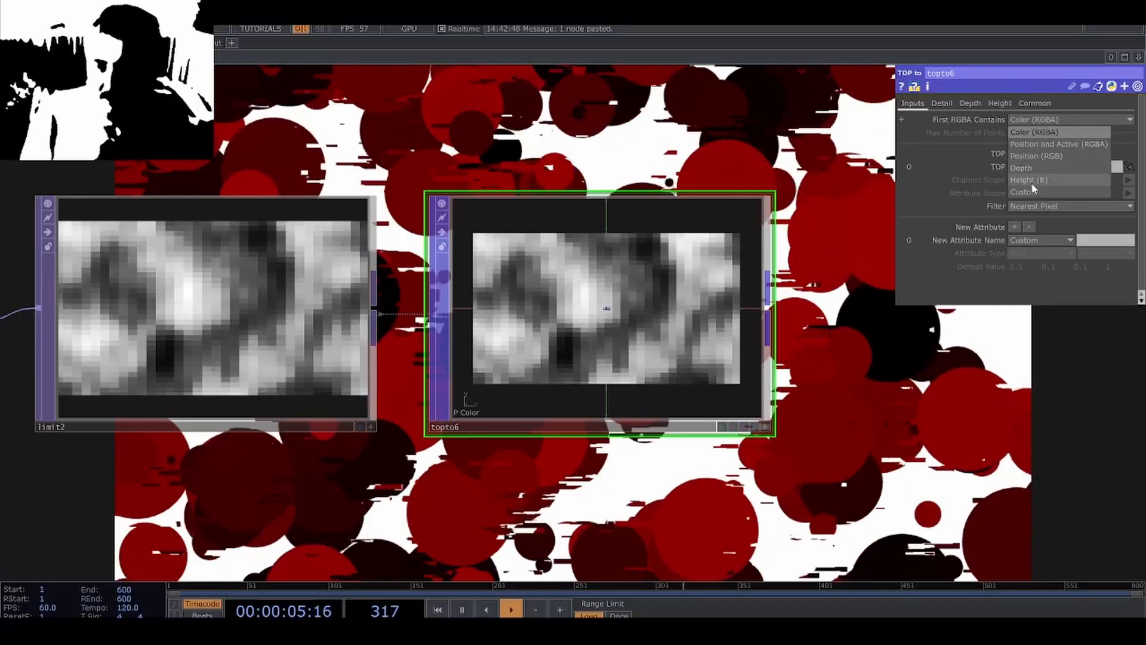
{"action": "left_click", "coordinate": [1043, 132]}
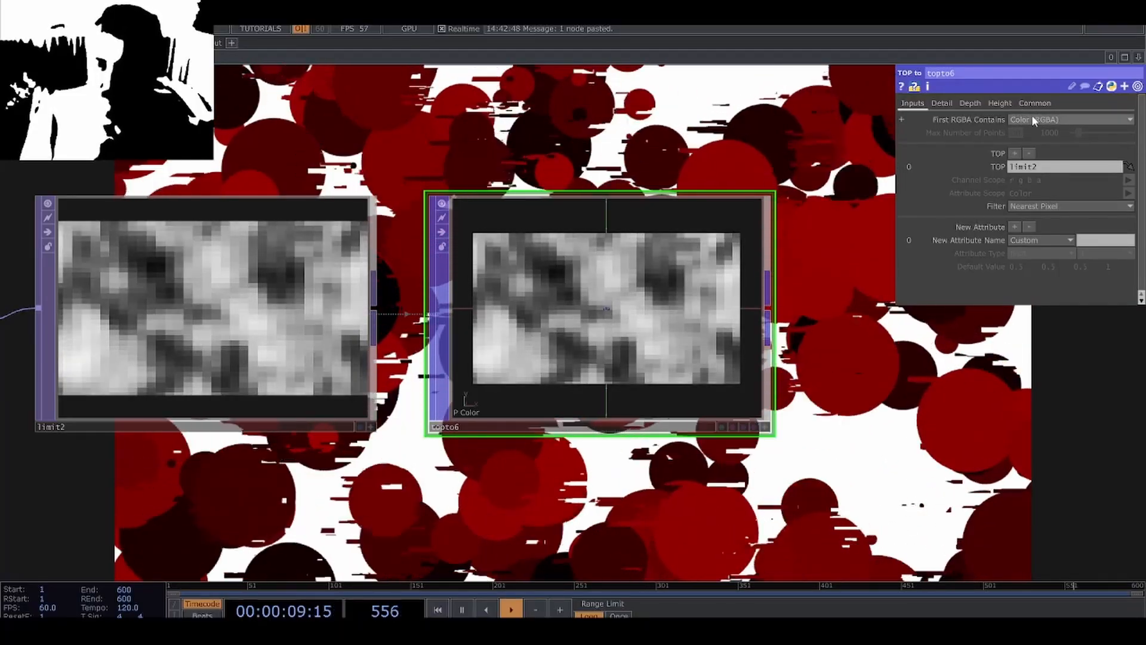
{"action": "left_click", "coordinate": [1031, 117]}
{"action": "left_click", "coordinate": [1038, 192]}
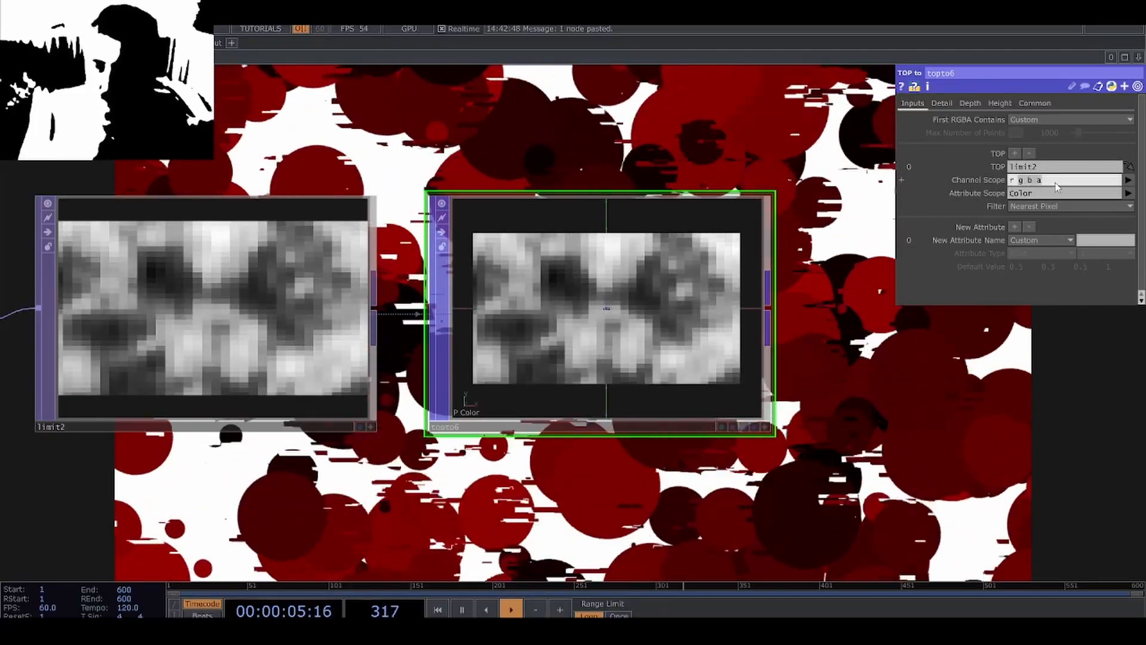
{"action": "key", "text": "BackSpace"}
{"action": "key", "text": "Return"}
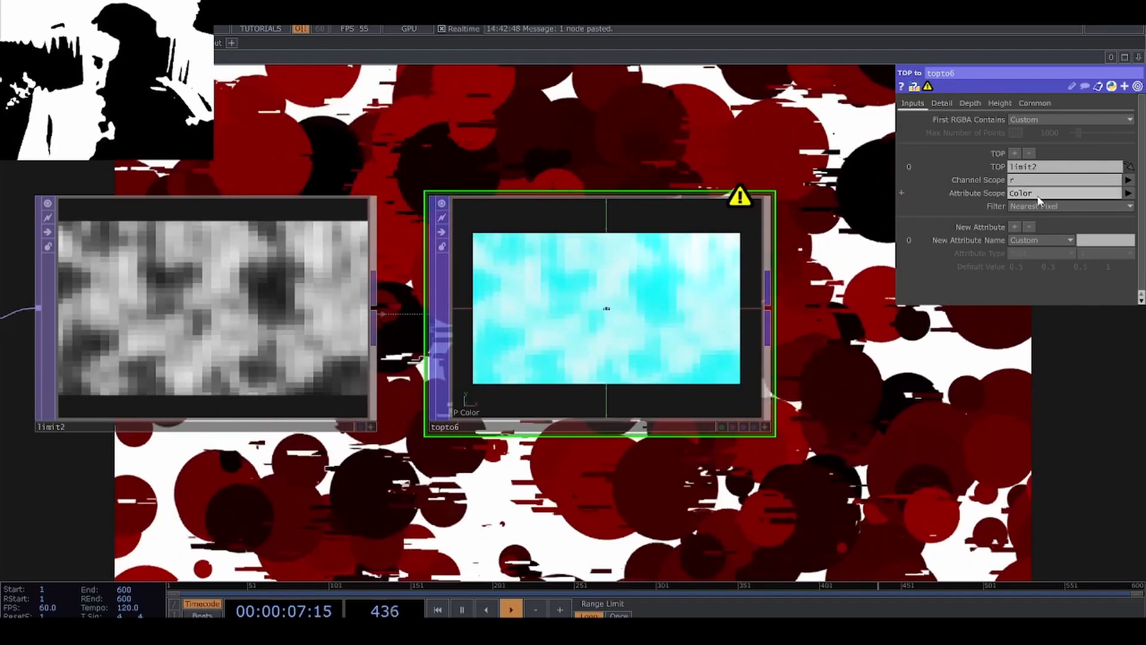
{"action": "left_click", "coordinate": [1039, 192]}
{"action": "type", "text": "Scale"}
{"action": "key", "text": "Return"}
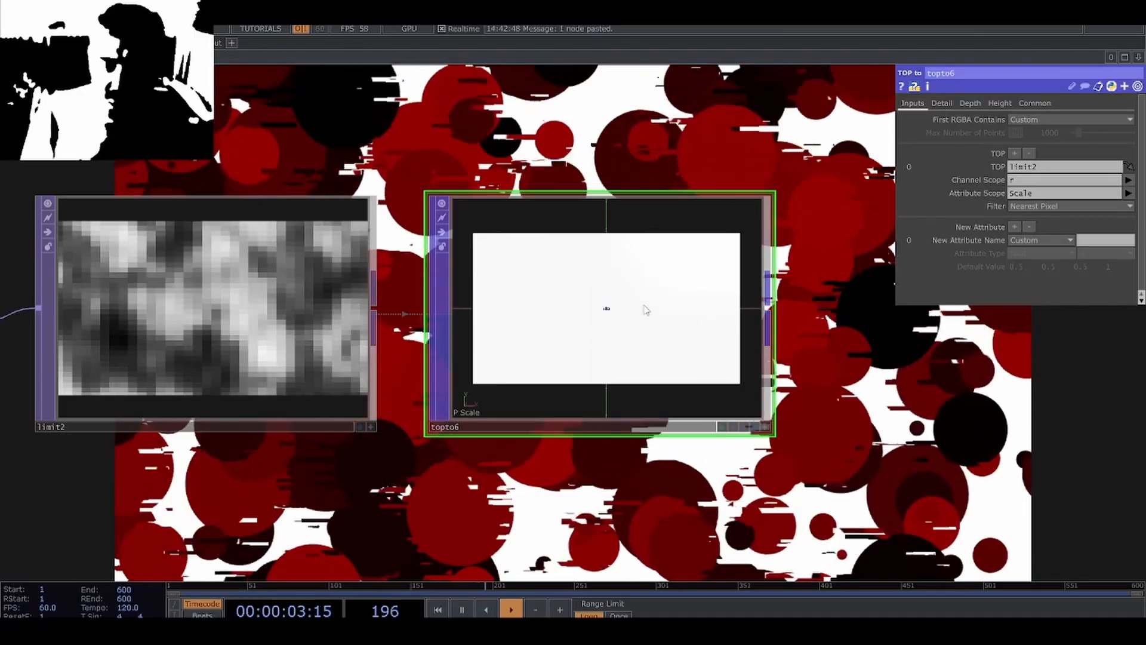
Reduce the Noise TOP's resolution to a quarter, 320 x 180.
{"action": "left_click", "coordinate": [339, 313]}
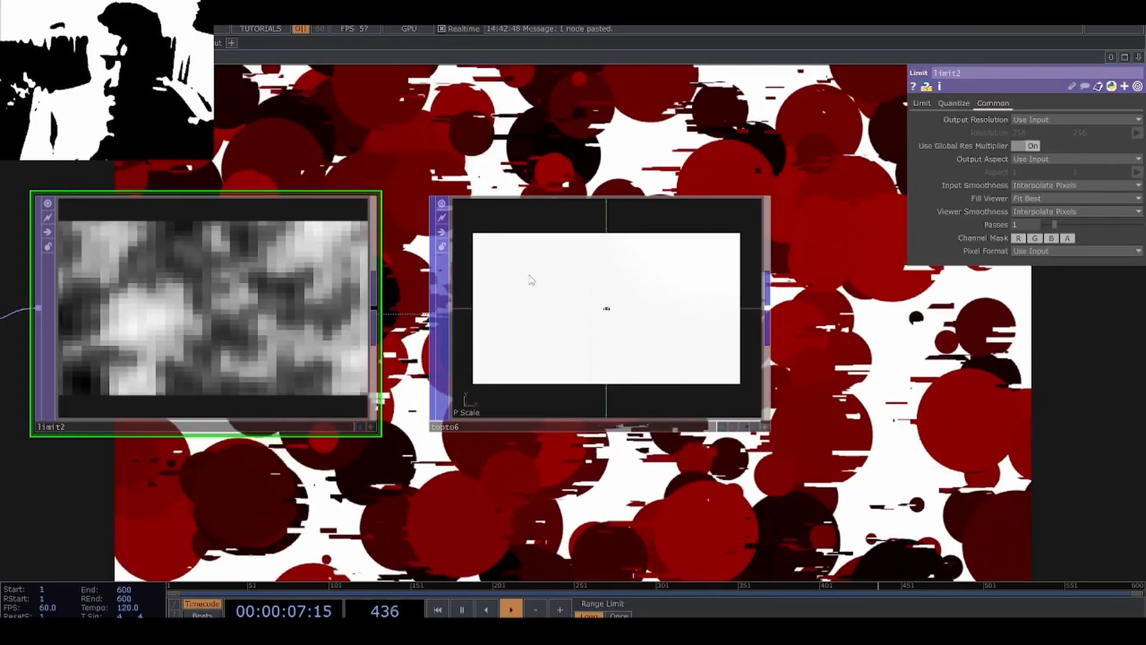
{"action": "left_click_drag", "start_coordinate": [220, 480], "coordinate": [597, 430]}
{"action": "left_click", "coordinate": [290, 419]}
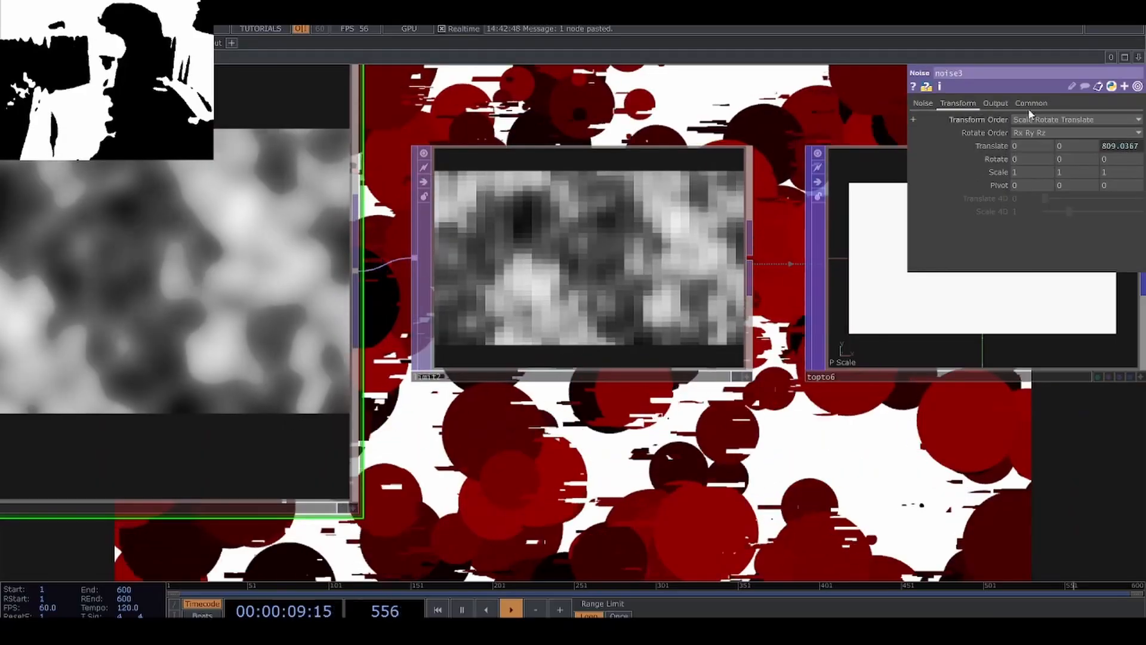
{"action": "left_click", "coordinate": [1031, 103]}
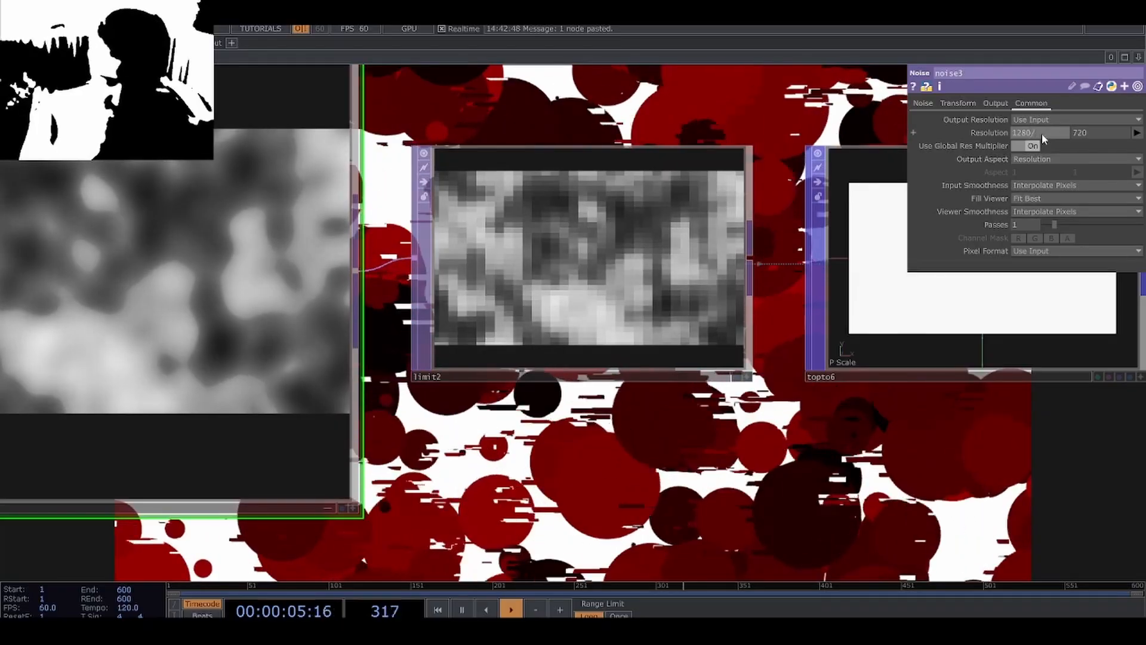
{"action": "type", "text": "4"}
{"action": "key", "text": "Return"}
{"action": "left_click", "coordinate": [1098, 135]}
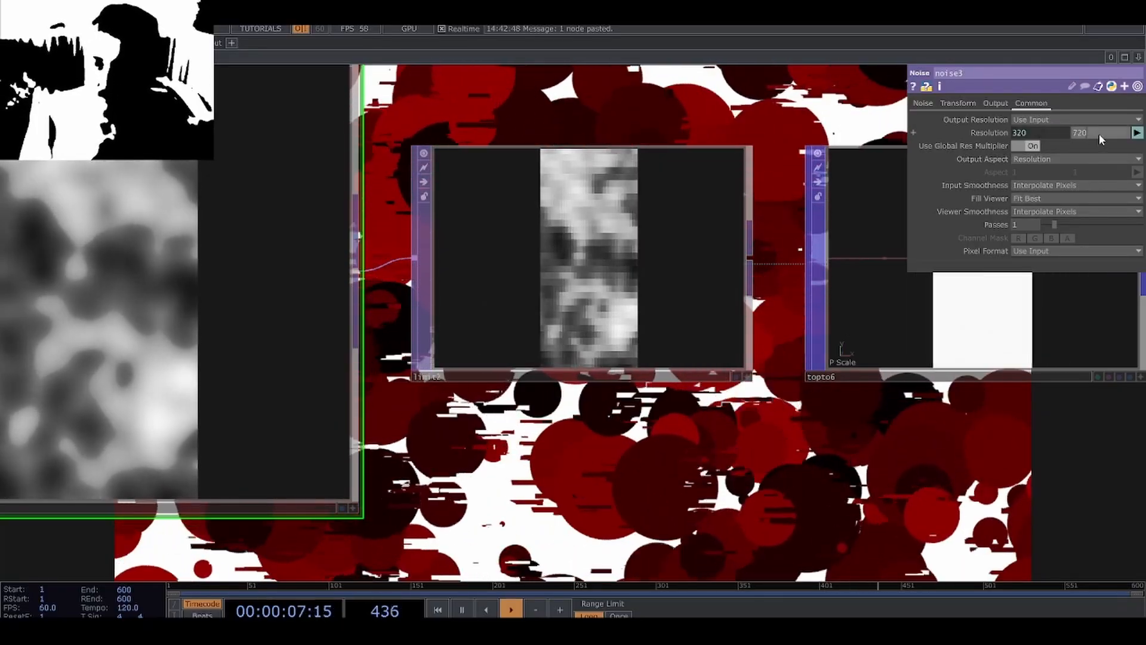
{"action": "type", "text": "/4"}
{"action": "key", "text": "Return"}
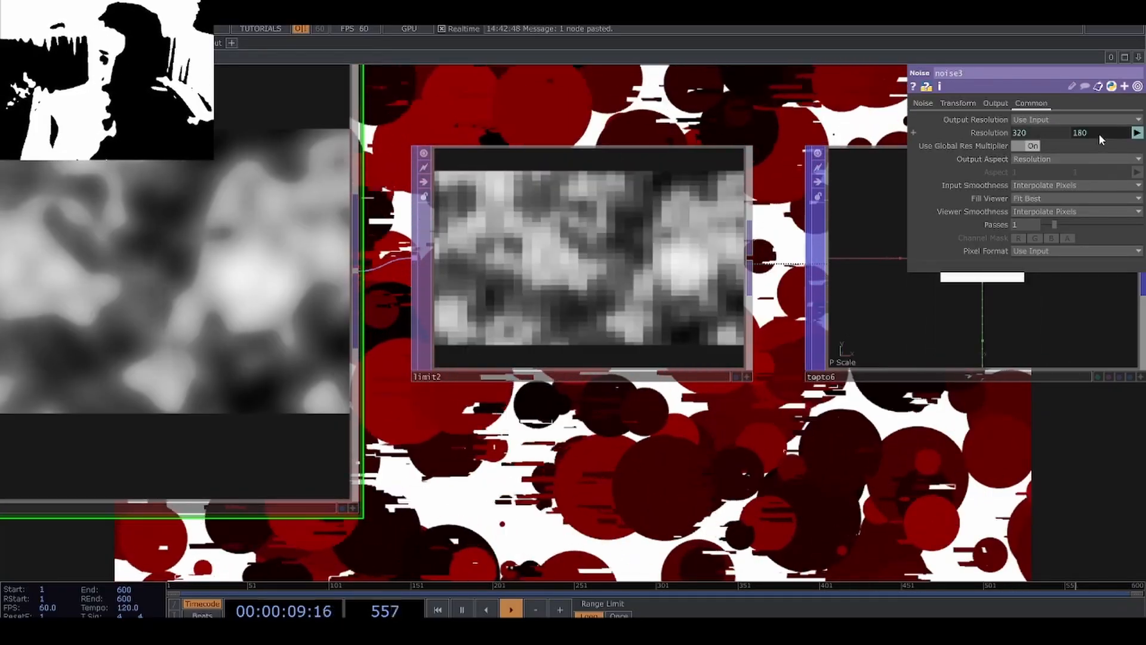
Inspect the TOP to POP's point grid and add a Rectangle POP above that node.
{"action": "left_click_drag", "start_coordinate": [790, 412], "coordinate": [367, 450]}
{"action": "scroll", "coordinate": [559, 312], "scroll_direction": "up", "scroll_amount": 10}
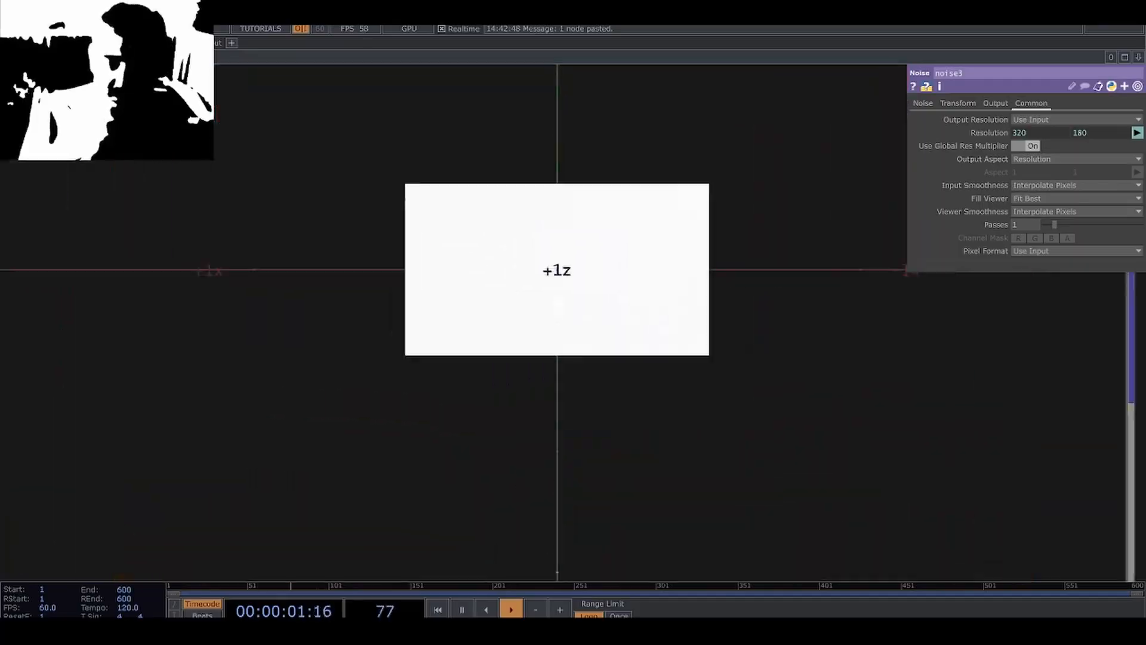
{"action": "scroll", "coordinate": [559, 313], "scroll_direction": "down", "scroll_amount": 10}
{"action": "left_click", "coordinate": [558, 319]}
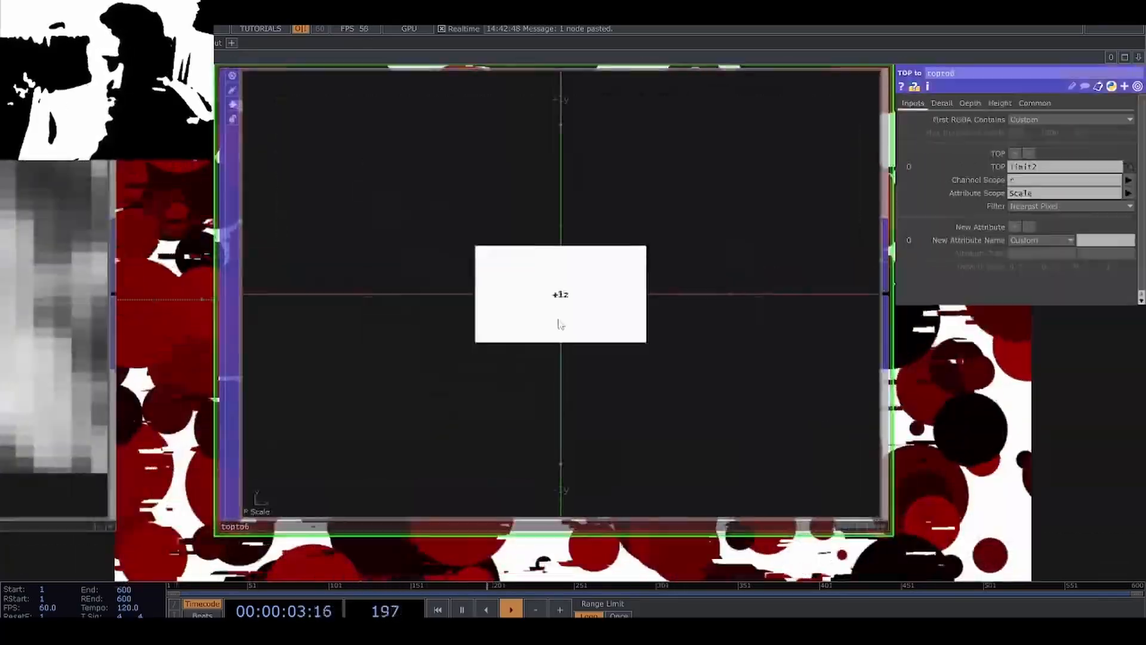
{"action": "middle_click", "coordinate": [558, 323]}
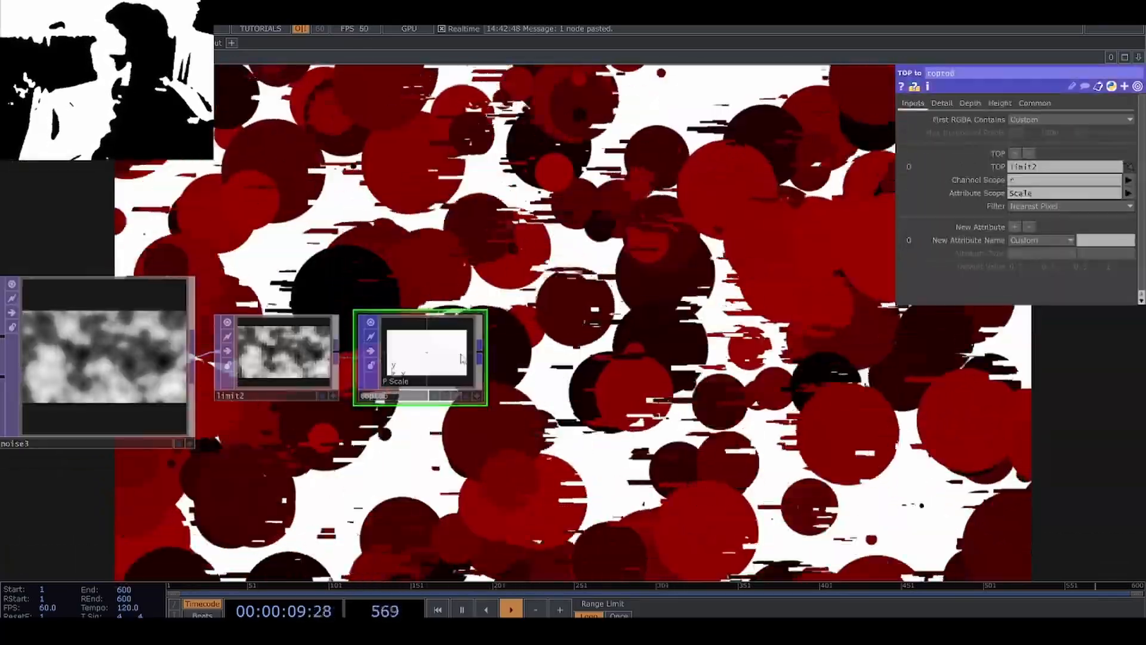
{"action": "left_click_drag", "start_coordinate": [435, 264], "coordinate": [472, 309]}
{"action": "key", "text": "Tab"}
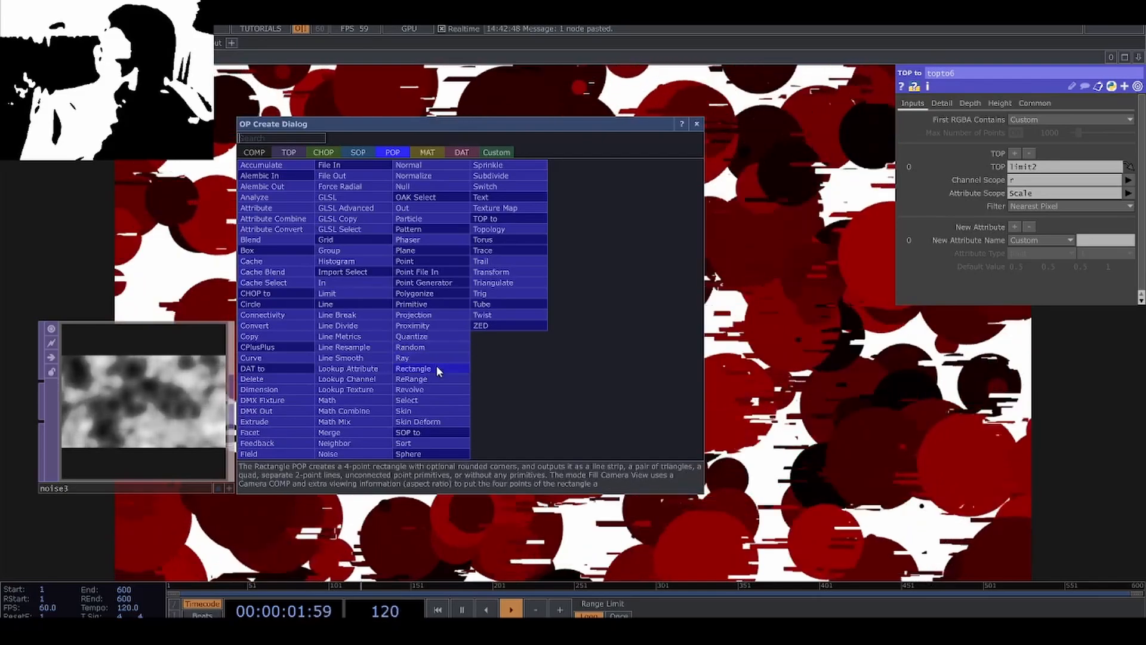
{"action": "left_click", "coordinate": [435, 366]}
{"action": "left_click", "coordinate": [529, 280]}
Add a Copy POP after the Rectangle POP and wire the TOP to POP into its second input.
{"action": "right_click", "coordinate": [521, 276]}
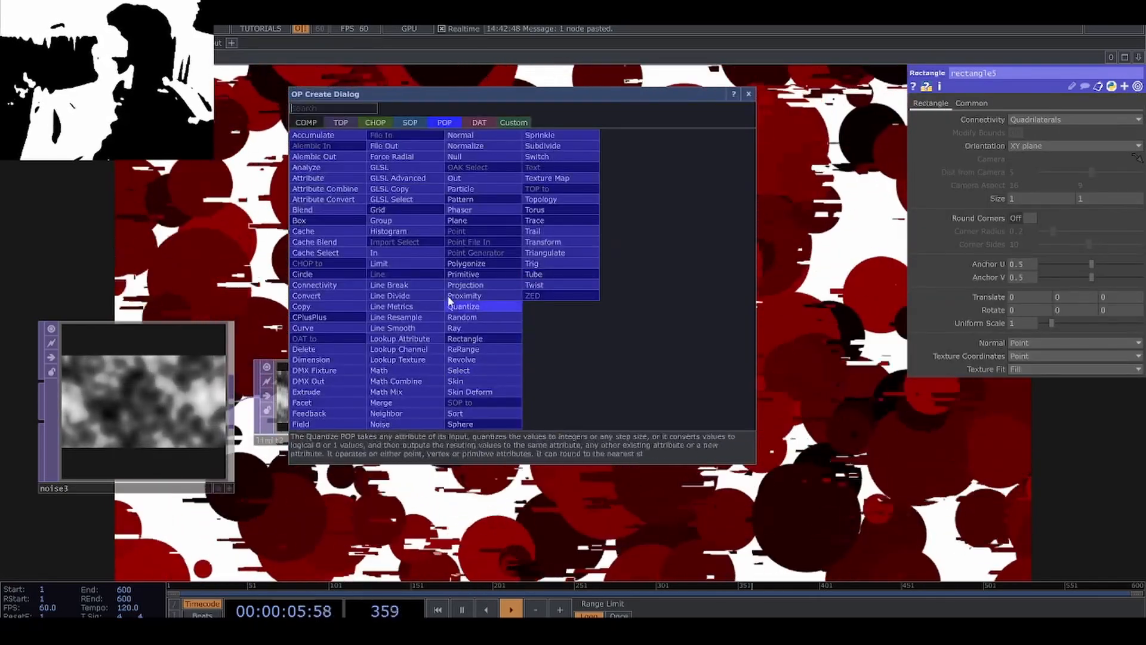
{"action": "left_click", "coordinate": [317, 306]}
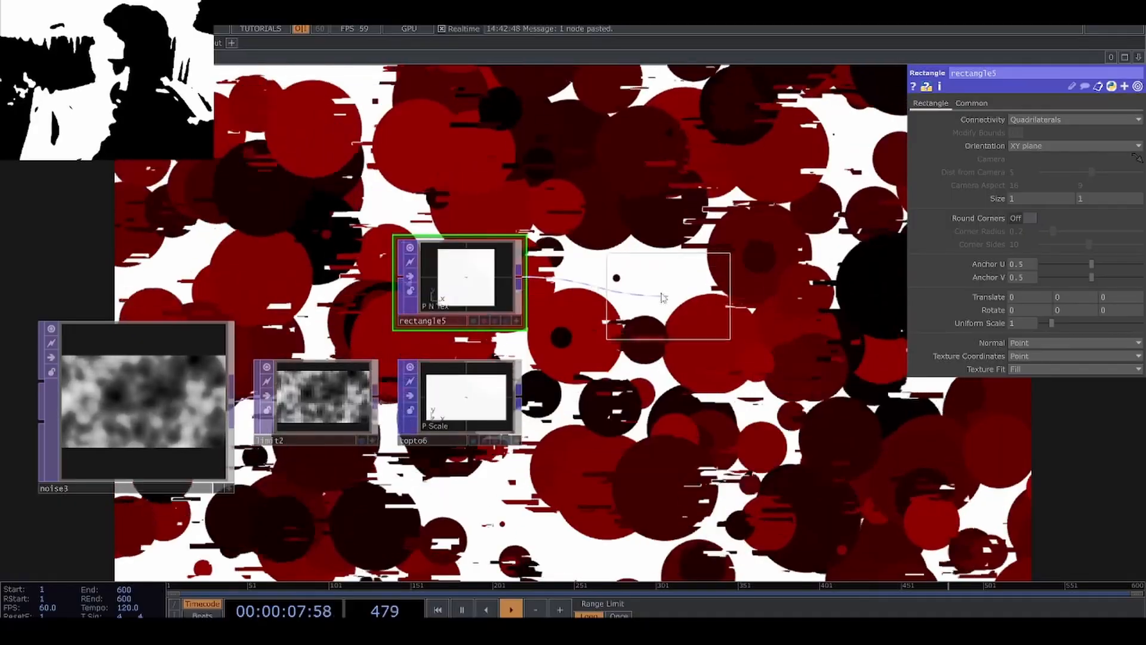
{"action": "left_click", "coordinate": [656, 283]}
{"action": "left_click_drag", "start_coordinate": [553, 345], "coordinate": [590, 287]}
{"action": "scroll", "coordinate": [667, 298], "scroll_direction": "up", "scroll_amount": 4}
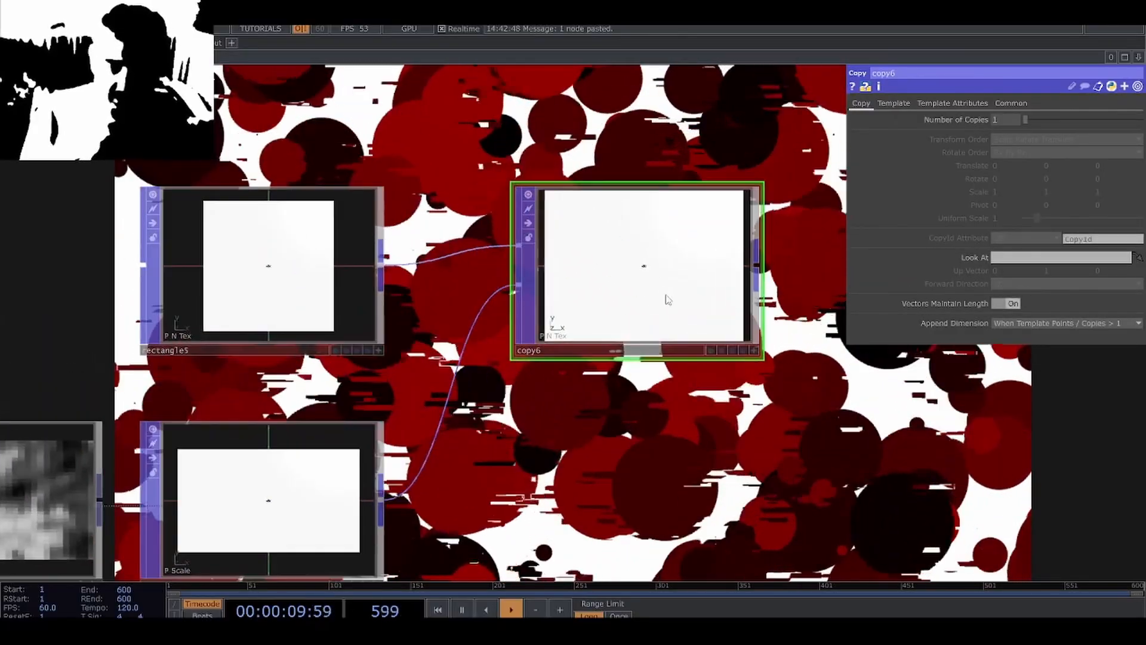
{"action": "left_click_drag", "start_coordinate": [646, 314], "coordinate": [598, 316]}
{"action": "scroll", "coordinate": [599, 317], "scroll_direction": "down", "scroll_amount": 2}
Enable Template Scale on the Copy POP with the Scale attribute.
{"action": "left_click", "coordinate": [952, 103]}
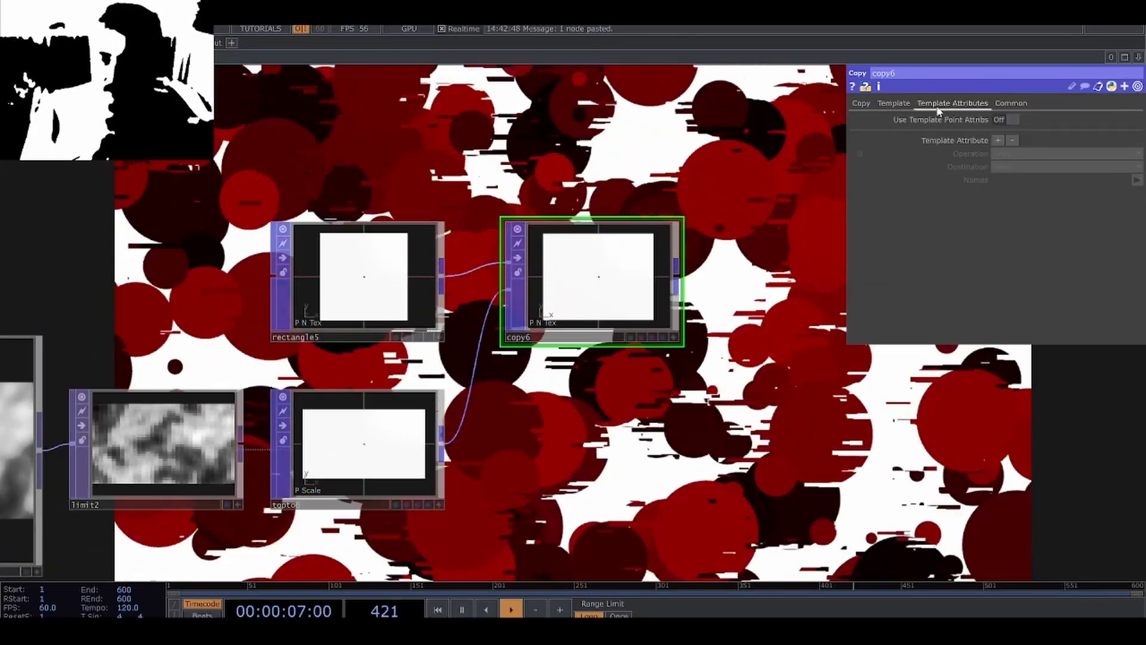
{"action": "left_click", "coordinate": [894, 104]}
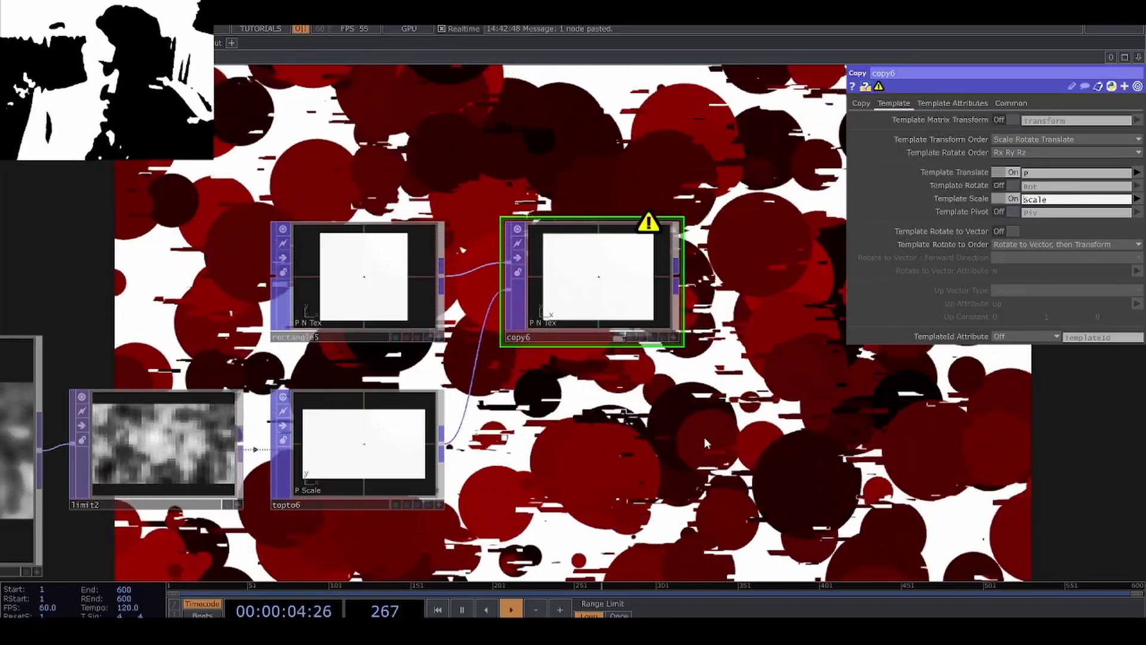
{"action": "scroll", "coordinate": [651, 270], "scroll_direction": "up", "scroll_amount": 4}
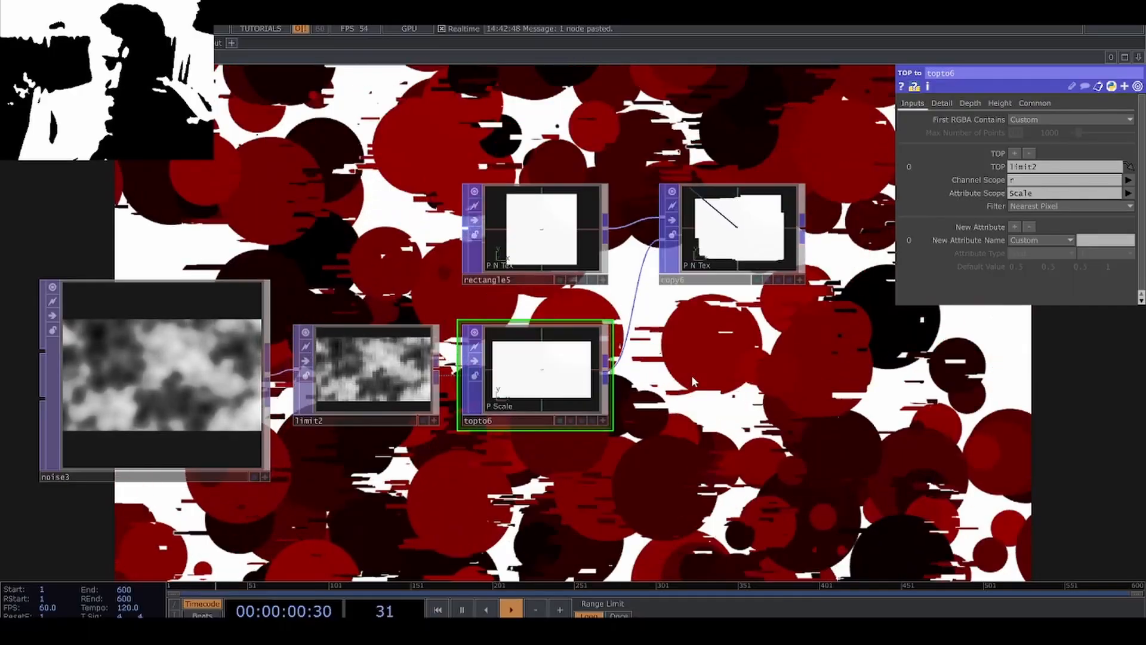
Insert a Math POP between the TOP to POP and the Copy POP, moving the Copy POP over to make room.
{"action": "left_click_drag", "start_coordinate": [683, 380], "coordinate": [459, 434]}
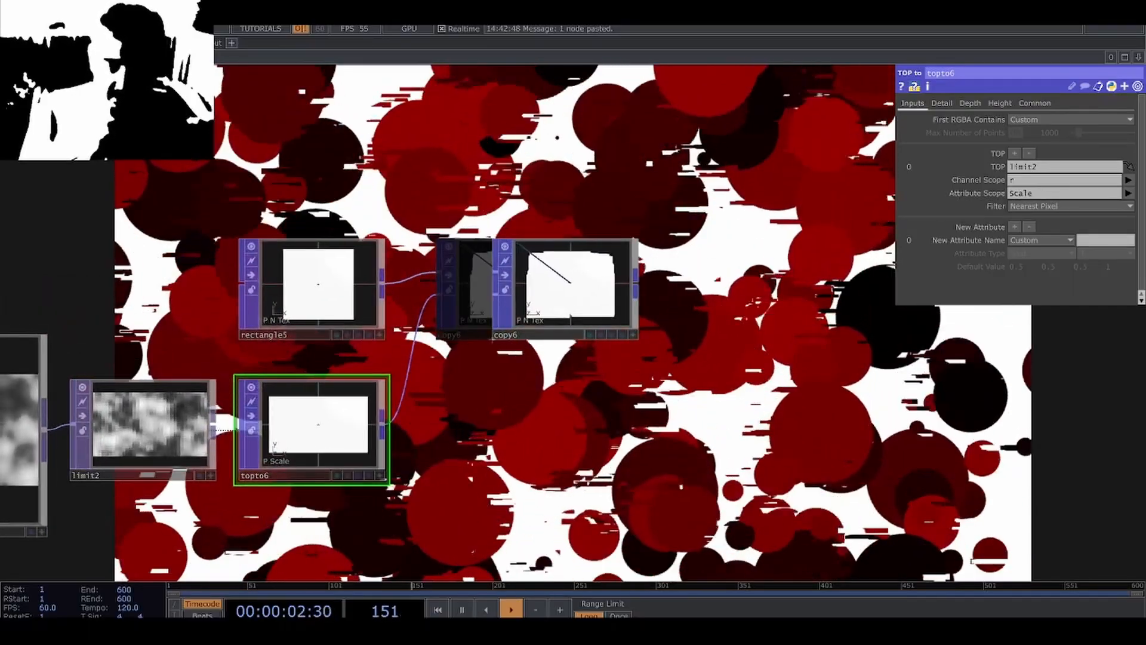
{"action": "left_click_drag", "start_coordinate": [555, 290], "coordinate": [583, 289]}
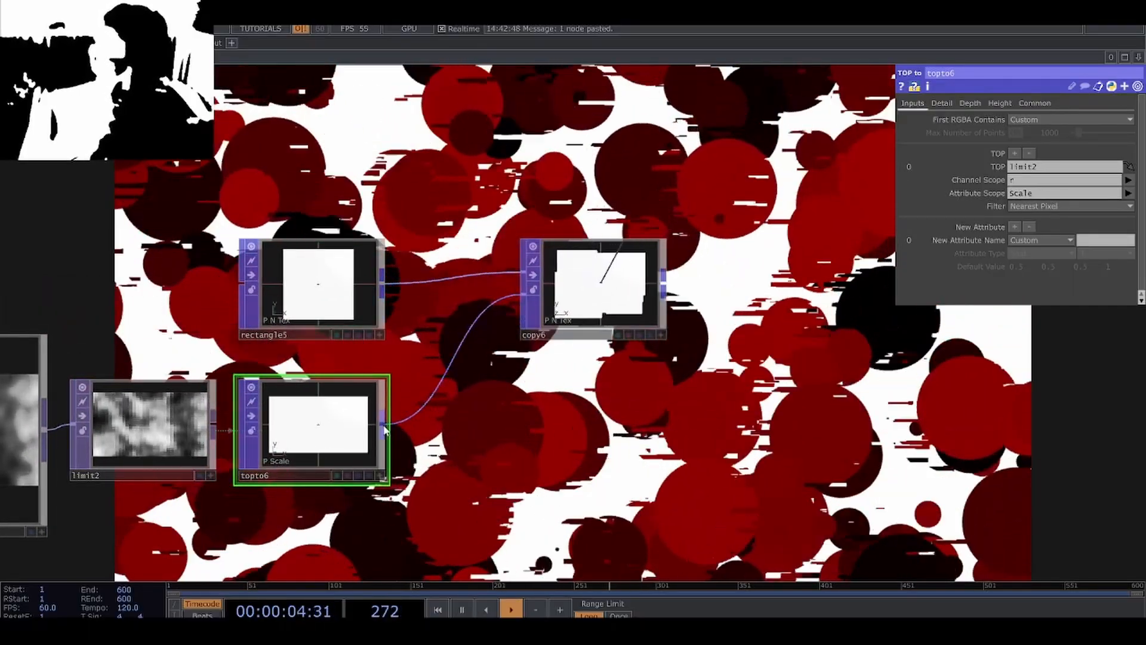
{"action": "right_click", "coordinate": [384, 428]}
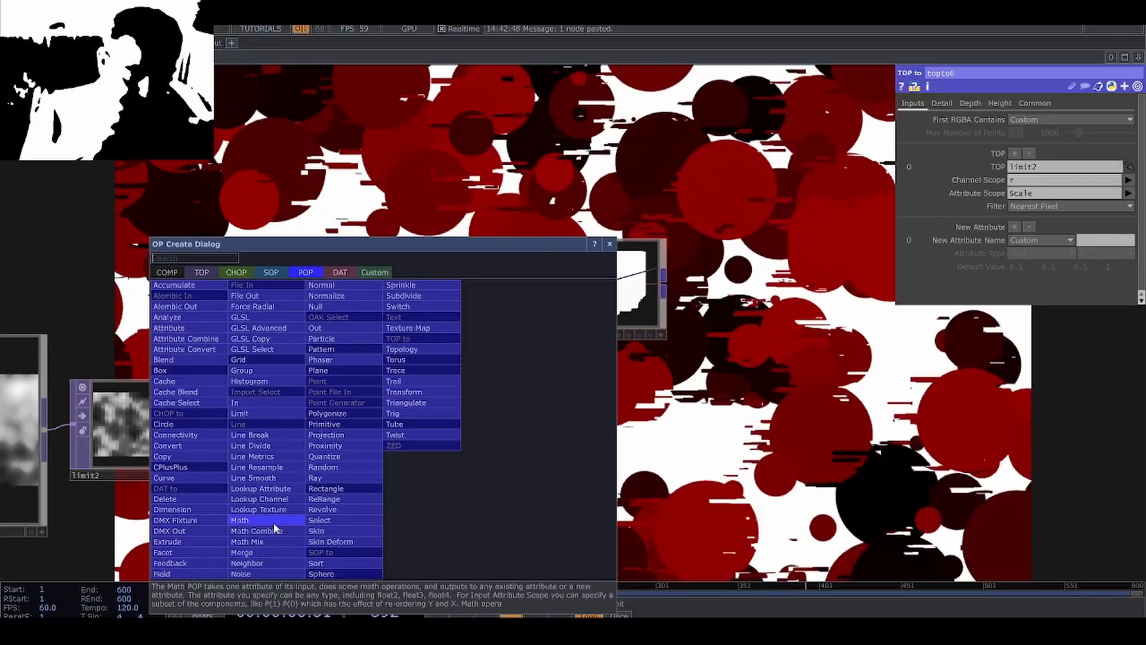
{"action": "left_click", "coordinate": [274, 524]}
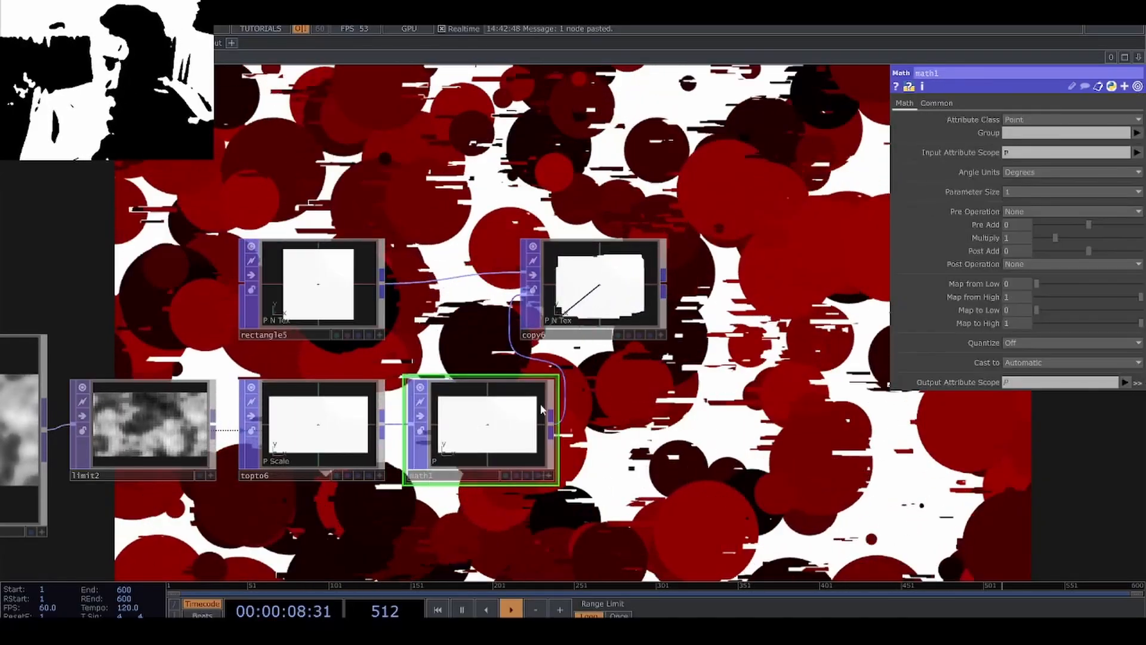
{"action": "left_click_drag", "start_coordinate": [632, 307], "coordinate": [688, 307]}
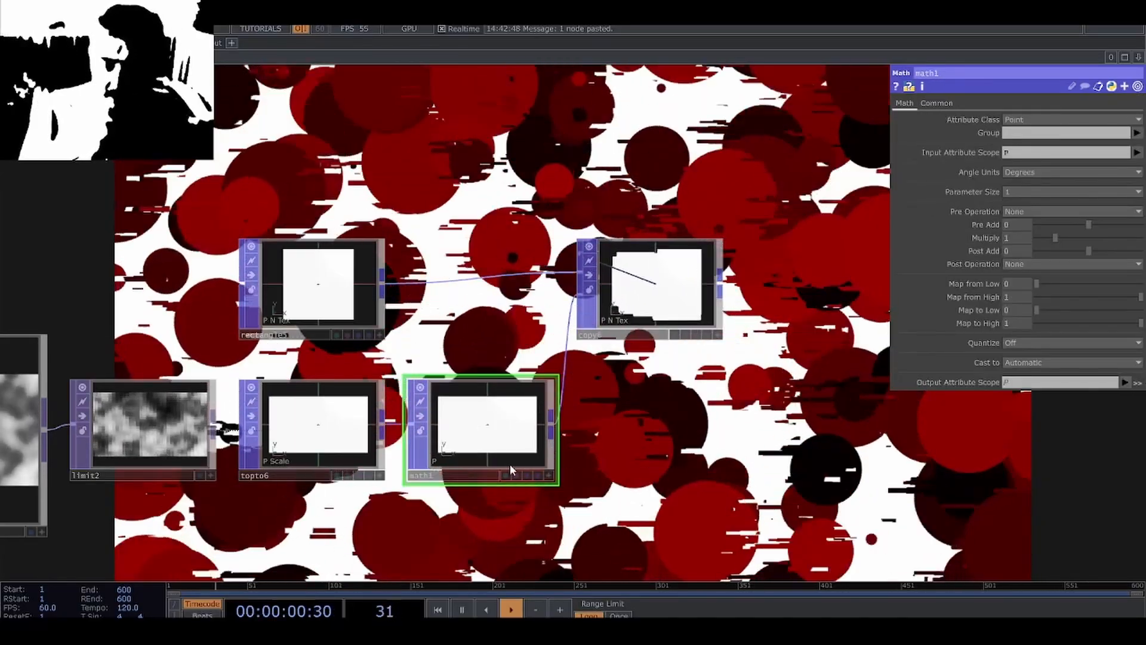
Set the Math POP's Input Attribute Scope to Scale and lower its Map to High to 0.001.
{"action": "left_click", "coordinate": [1136, 153]}
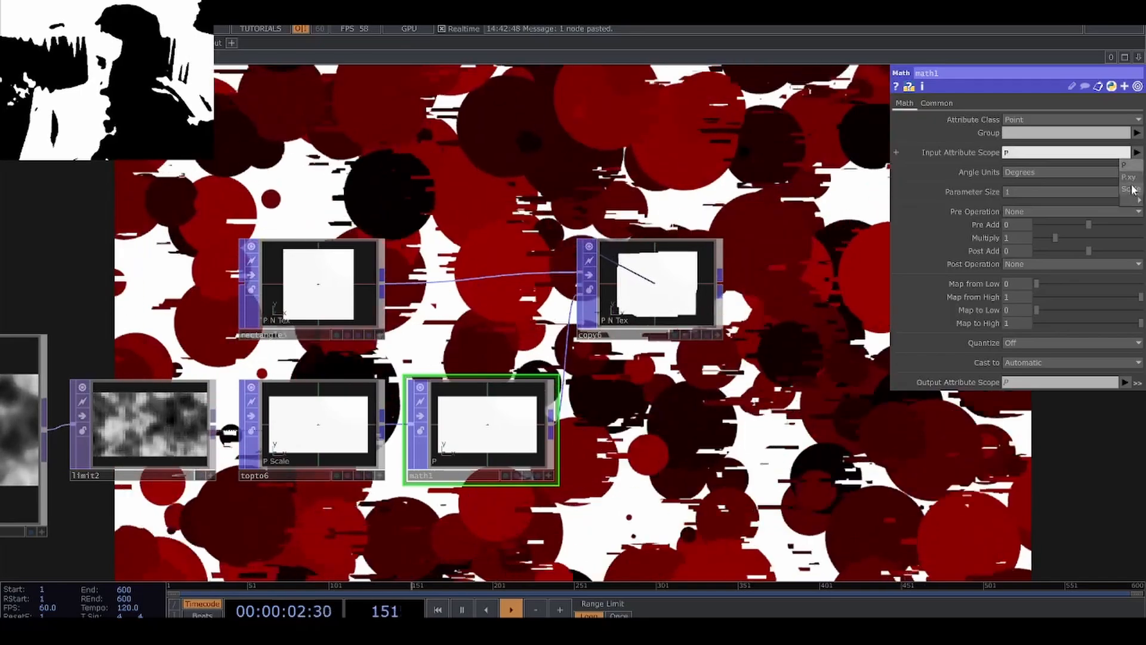
{"action": "left_click", "coordinate": [1130, 189]}
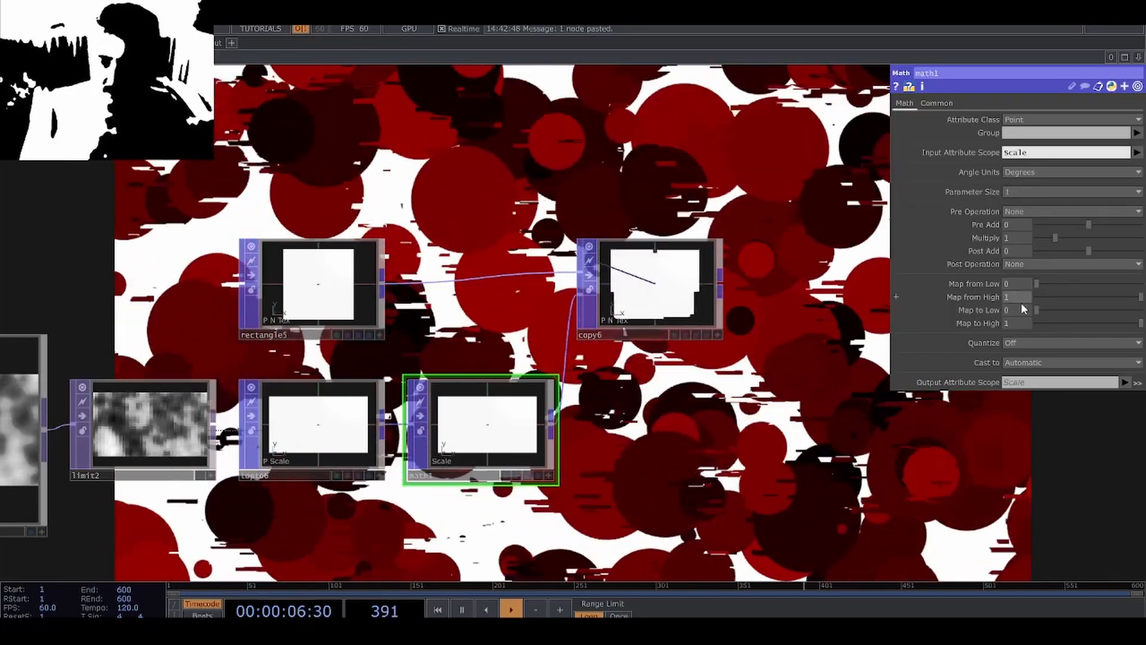
{"action": "left_click_drag", "start_coordinate": [1079, 333], "coordinate": [1037, 342]}
{"action": "scroll", "coordinate": [656, 281], "scroll_direction": "up", "scroll_amount": 15}
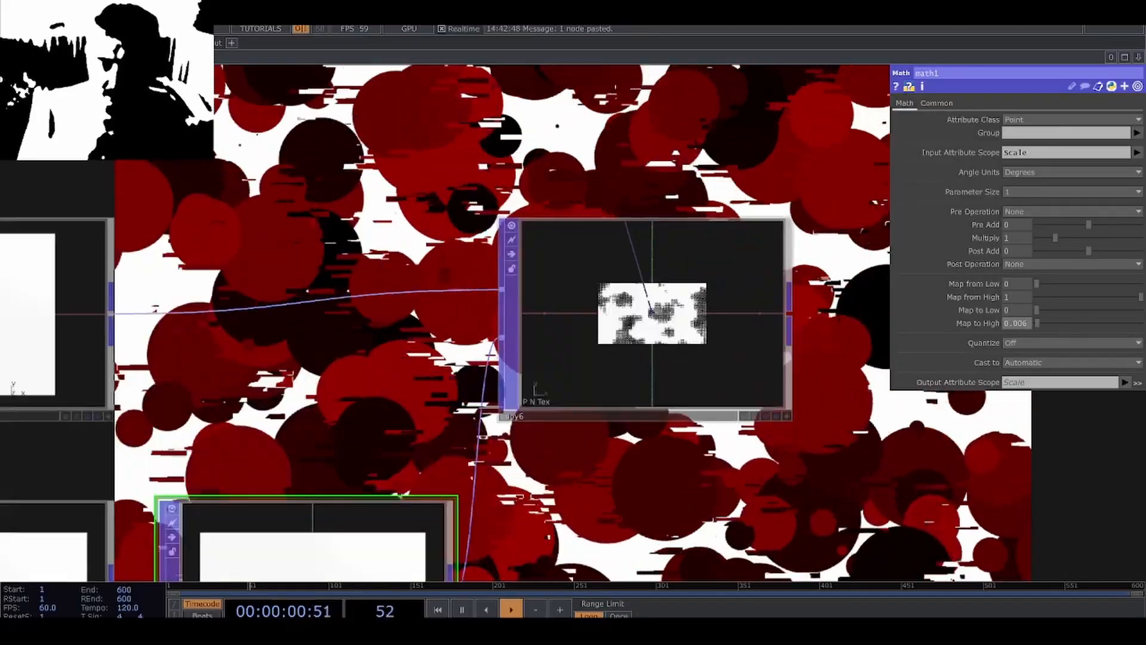
Examine the Copy POP's grid of noise-scaled rectangles up close.
{"action": "scroll", "coordinate": [653, 419], "scroll_direction": "down", "scroll_amount": 10}
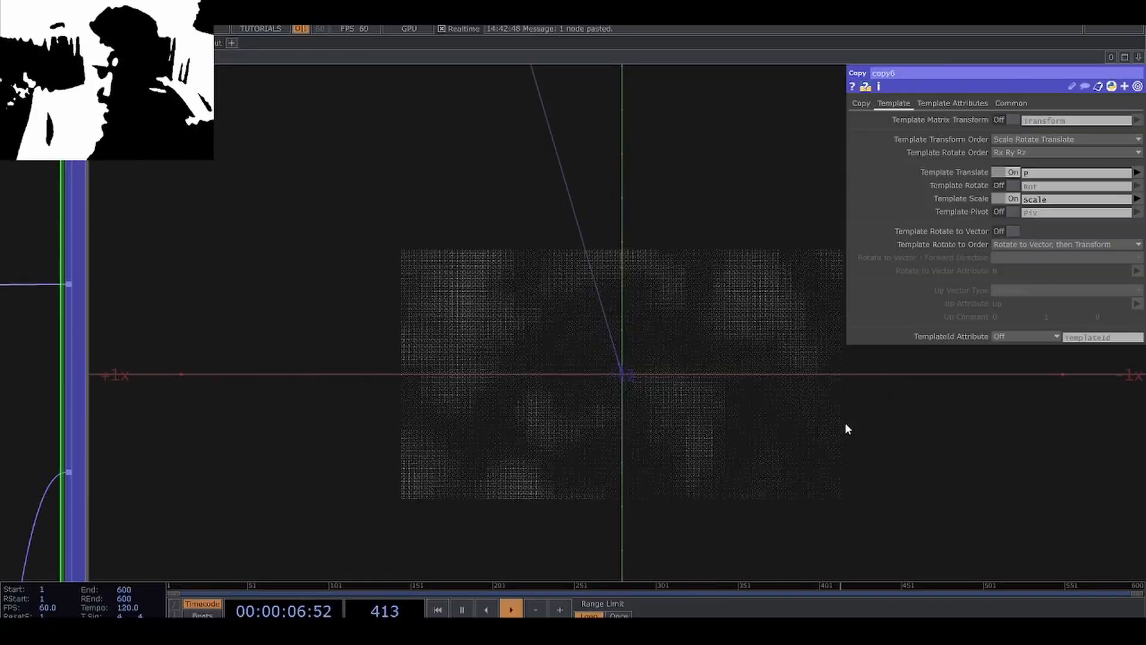
{"action": "left_click", "coordinate": [844, 422]}
{"action": "scroll", "coordinate": [441, 419], "scroll_direction": "up", "scroll_amount": 8}
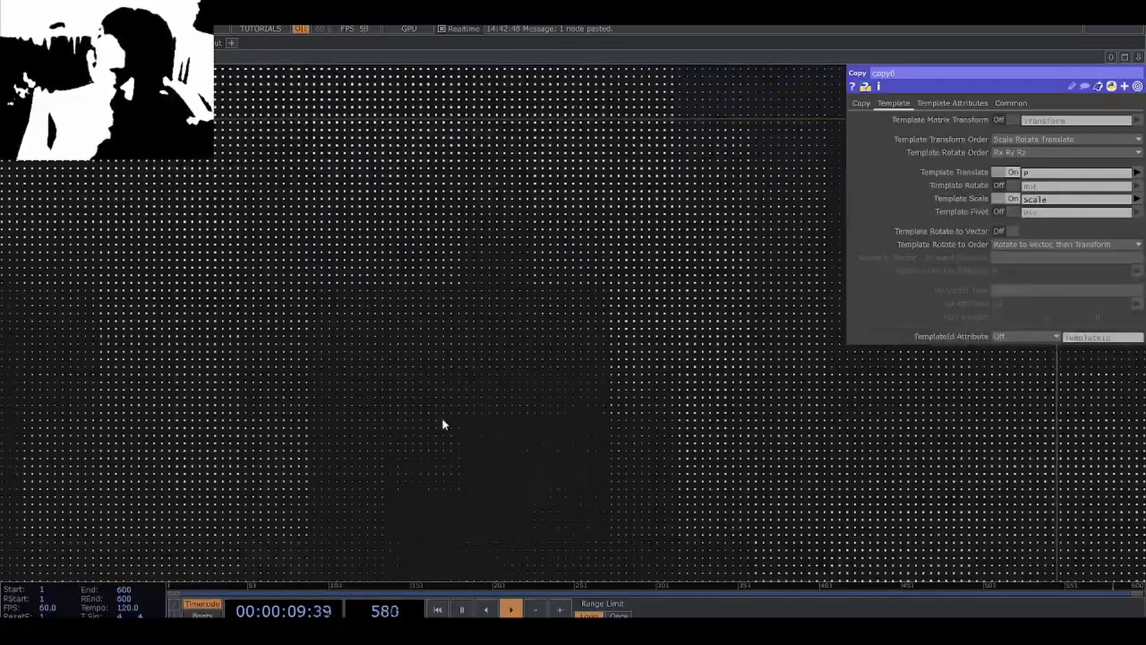
{"action": "scroll", "coordinate": [441, 421], "scroll_direction": "down", "scroll_amount": 10}
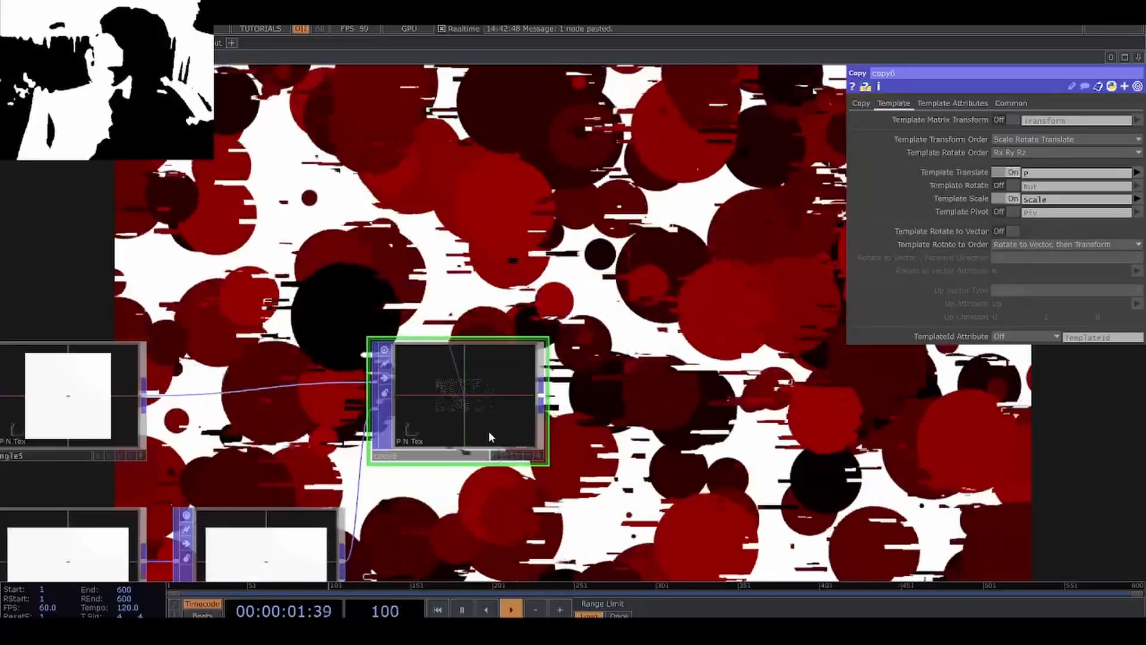
{"action": "scroll", "coordinate": [222, 389], "scroll_direction": "up", "scroll_amount": 10}
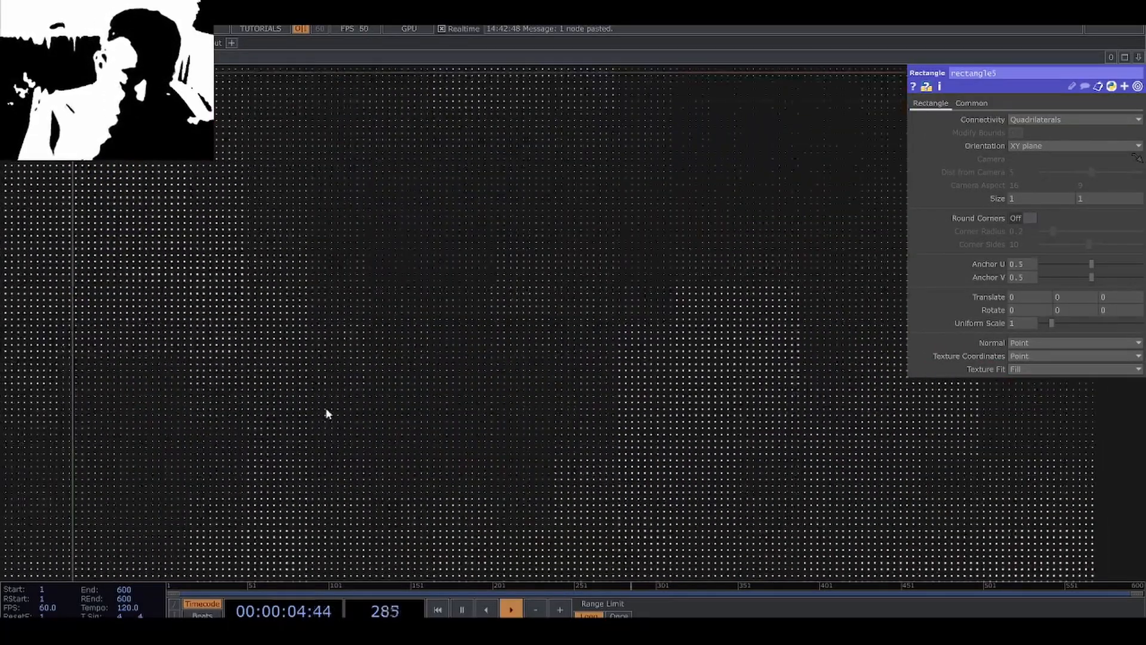
{"action": "scroll", "coordinate": [469, 428], "scroll_direction": "down", "scroll_amount": 10}
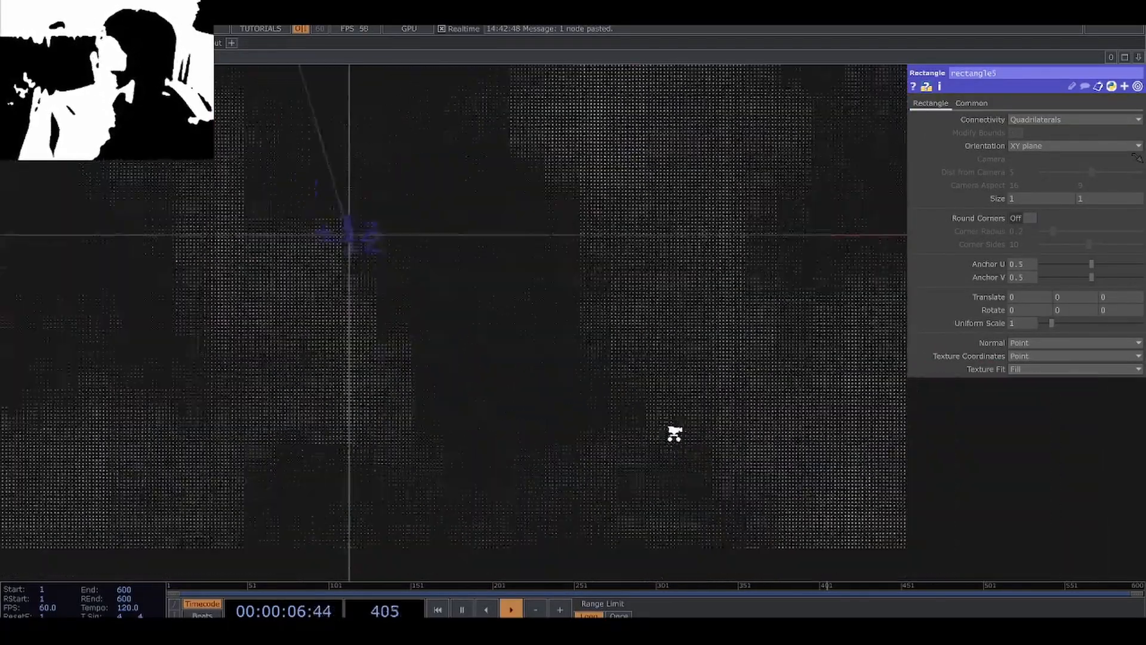
{"action": "left_click_drag", "start_coordinate": [508, 365], "coordinate": [472, 351]}
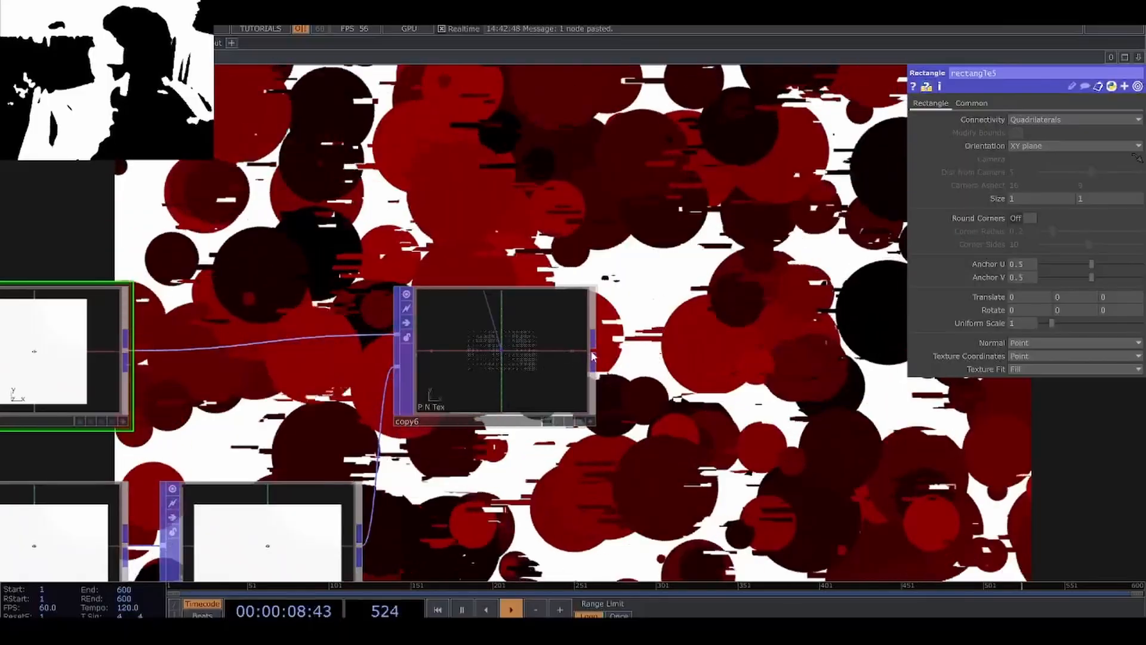
Add a Null POP after the Copy POP and rename it grid_of_boxes.
{"action": "right_click", "coordinate": [592, 349]}
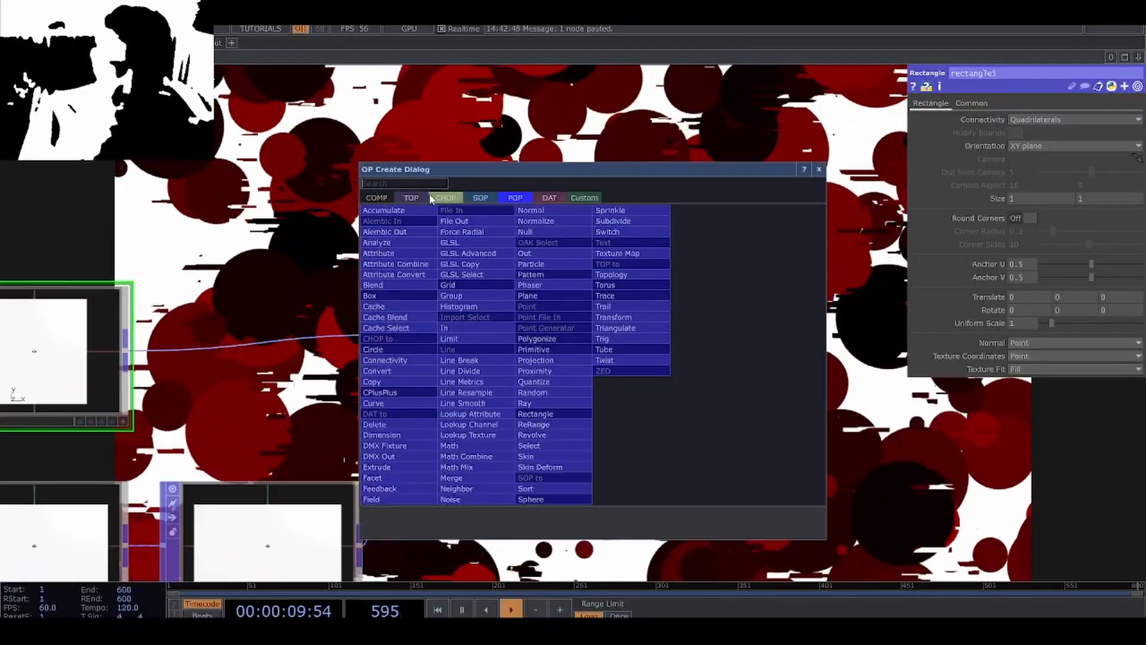
{"action": "left_click", "coordinate": [407, 199]}
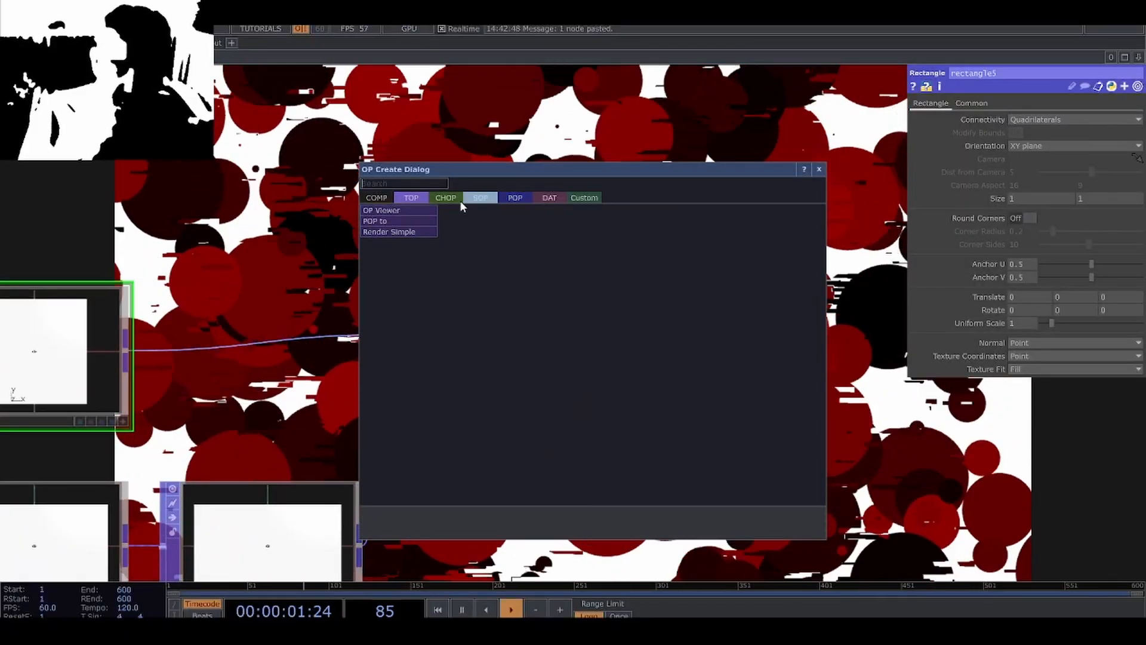
{"action": "left_click", "coordinate": [512, 198]}
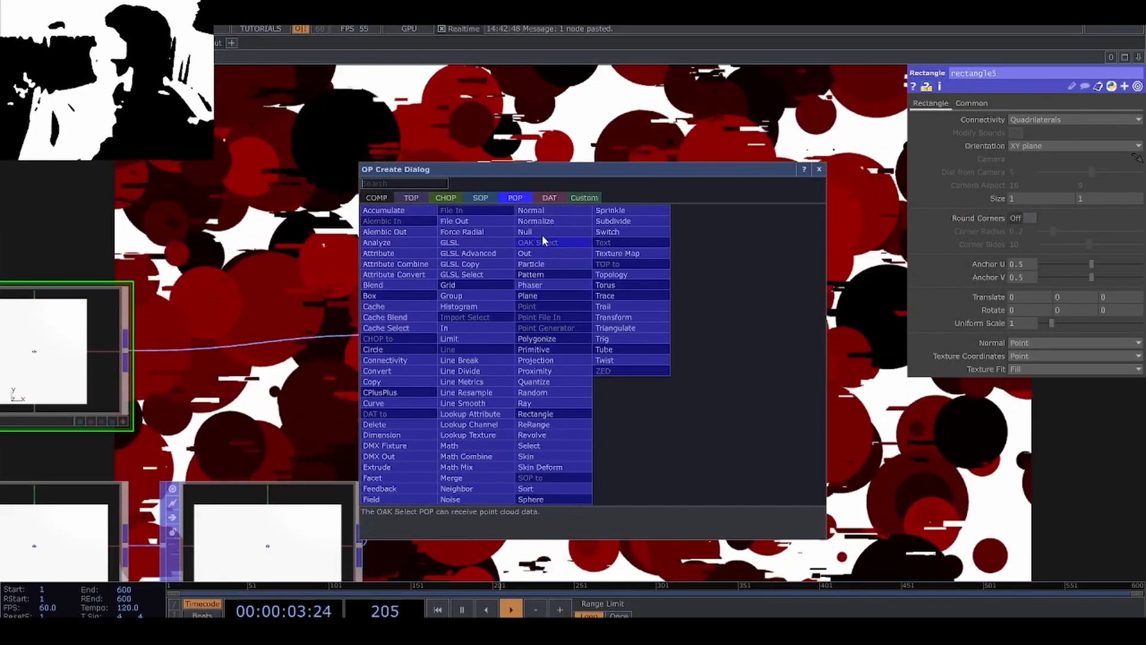
{"action": "left_click", "coordinate": [541, 233]}
{"action": "left_click", "coordinate": [842, 352]}
{"action": "left_click_drag", "start_coordinate": [807, 507], "coordinate": [378, 499]}
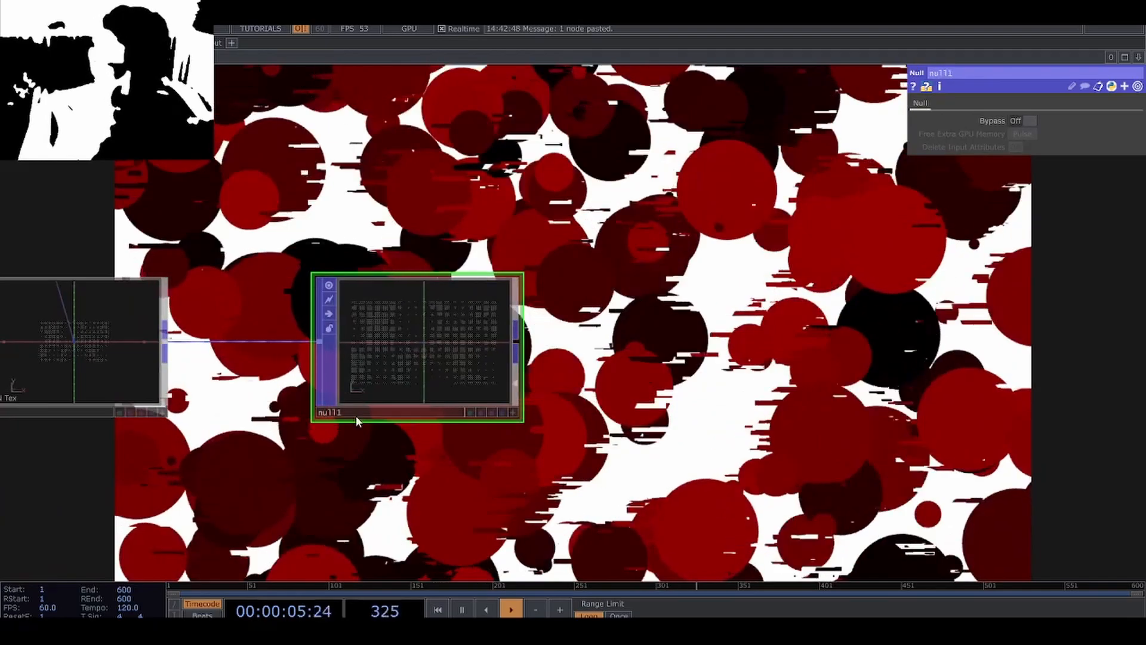
{"action": "left_click", "coordinate": [356, 413]}
{"action": "type", "text": "grid_of_"}
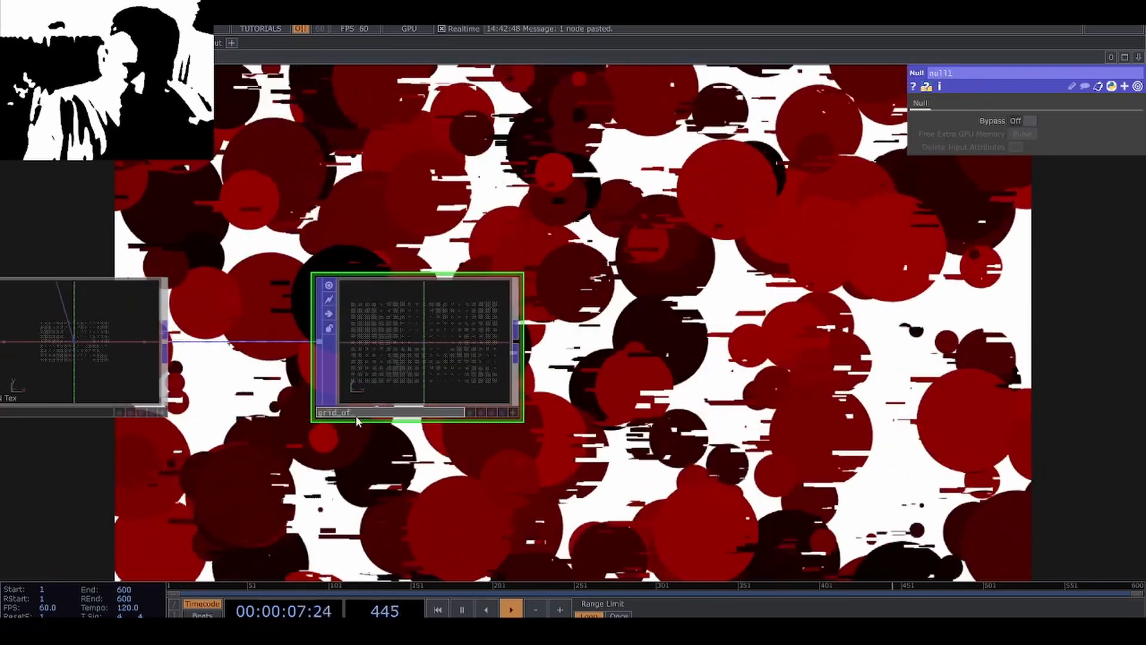
{"action": "type", "text": "boxes"}
{"action": "key", "text": "Return"}
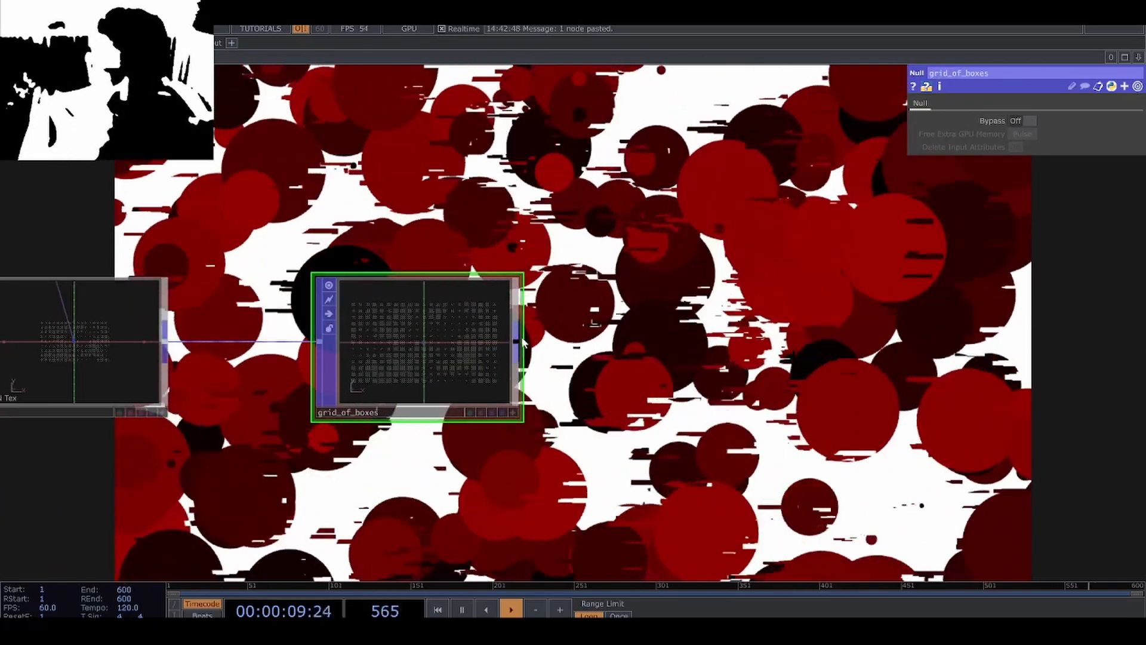
Add a Render Simple TOP after the grid_of_boxes Null and set its Camera Distance to 1.
{"action": "right_click", "coordinate": [523, 341]}
{"action": "left_click", "coordinate": [343, 185]}
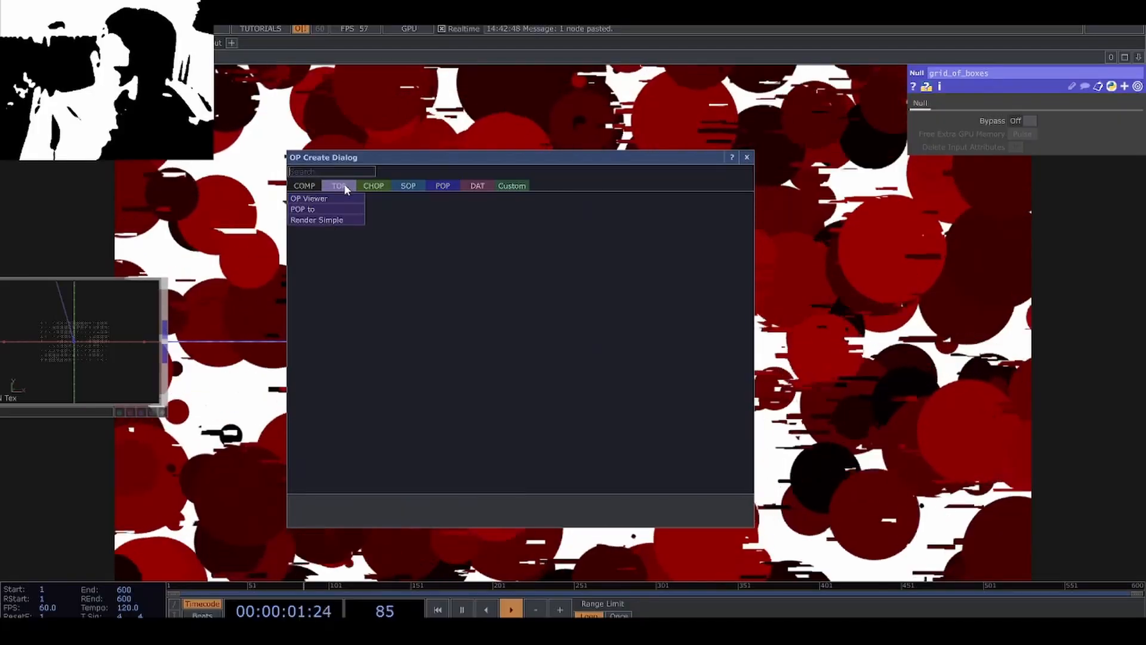
{"action": "type", "text": "re"}
{"action": "left_click", "coordinate": [332, 221]}
{"action": "left_click", "coordinate": [690, 347]}
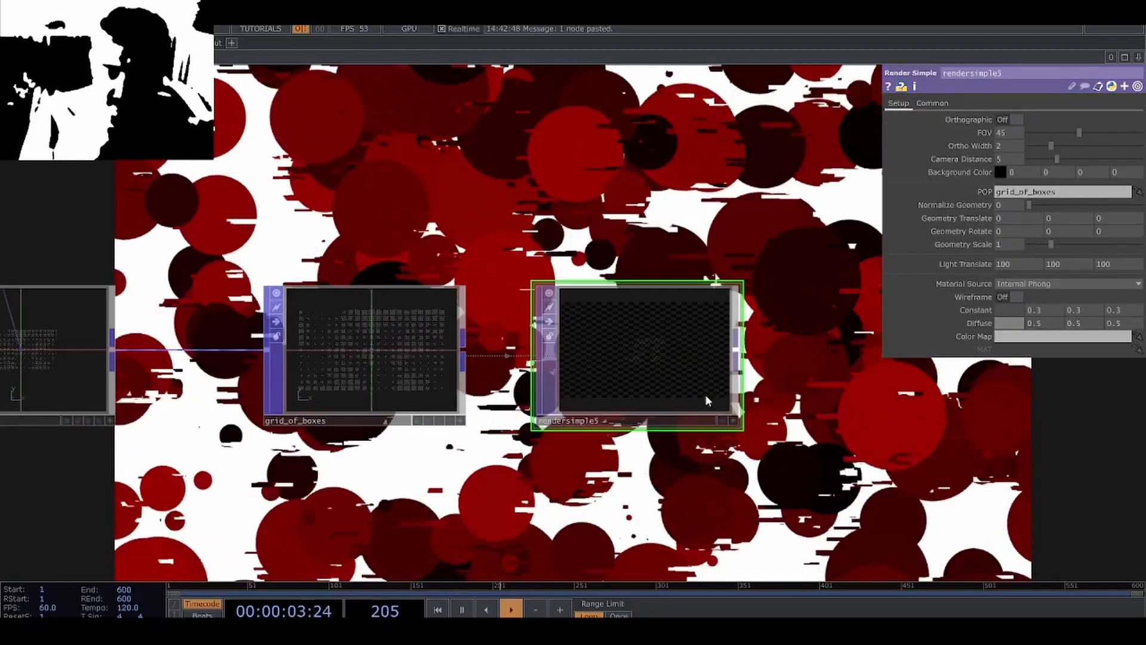
{"action": "scroll", "coordinate": [686, 385], "scroll_direction": "up", "scroll_amount": 5}
{"action": "middle_click_drag", "start_coordinate": [1013, 159], "coordinate": [1007, 136]}
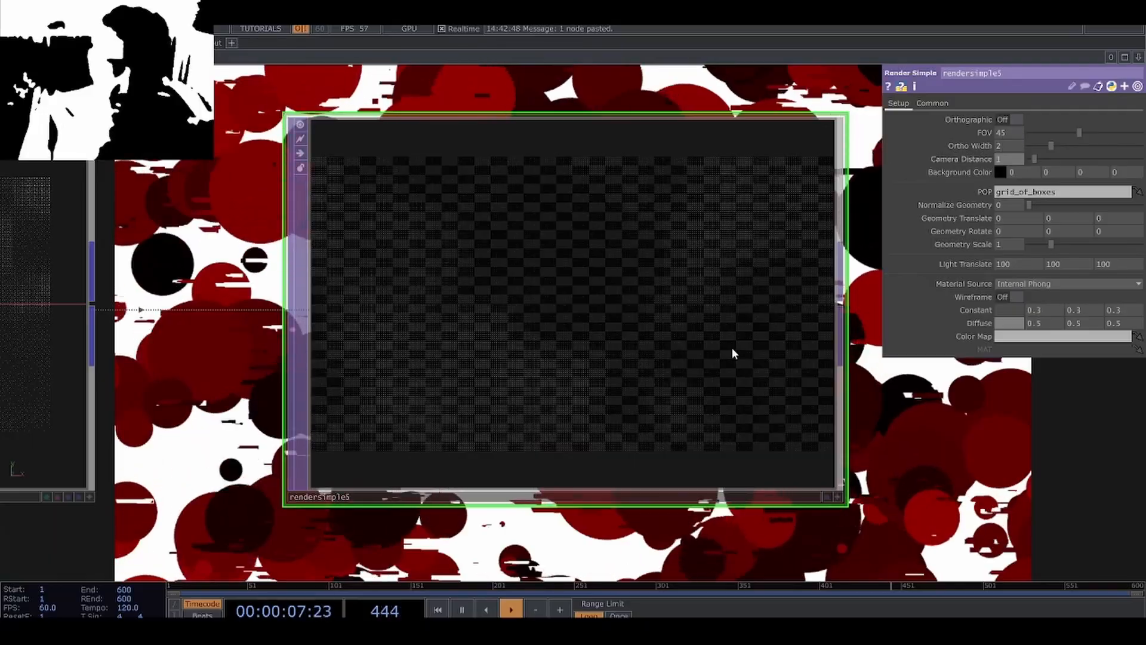
{"action": "scroll", "coordinate": [687, 355], "scroll_direction": "down", "scroll_amount": 8}
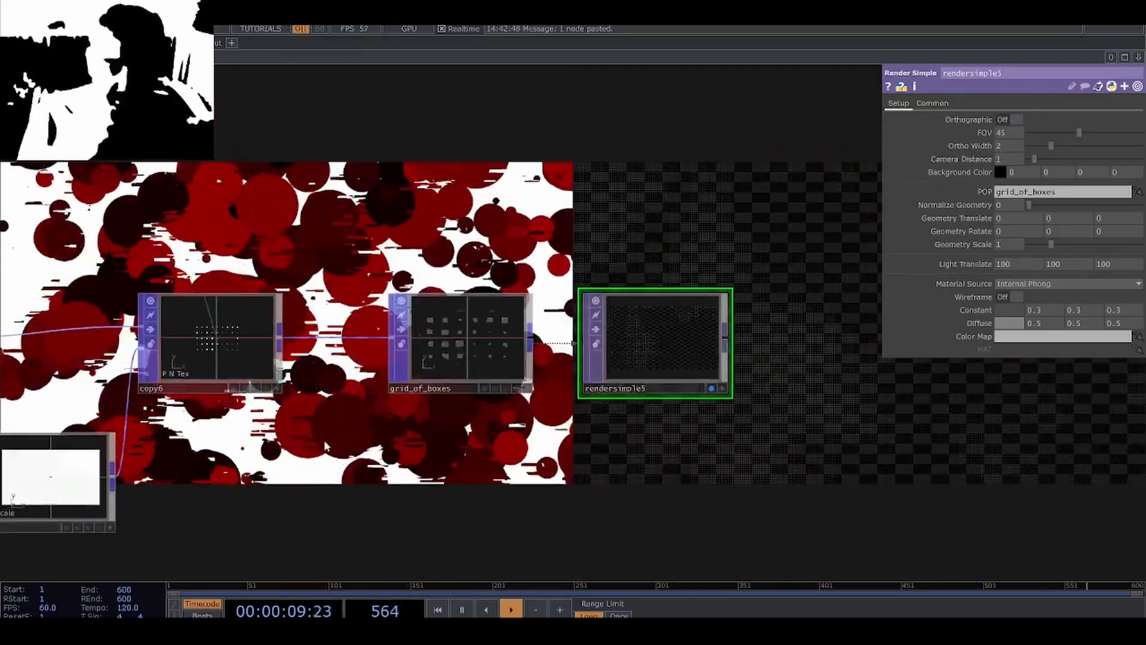
Raise the Math POP's Map to High to 0.002.
{"action": "left_click_drag", "start_coordinate": [546, 422], "coordinate": [814, 403]}
{"action": "left_click", "coordinate": [151, 334]}
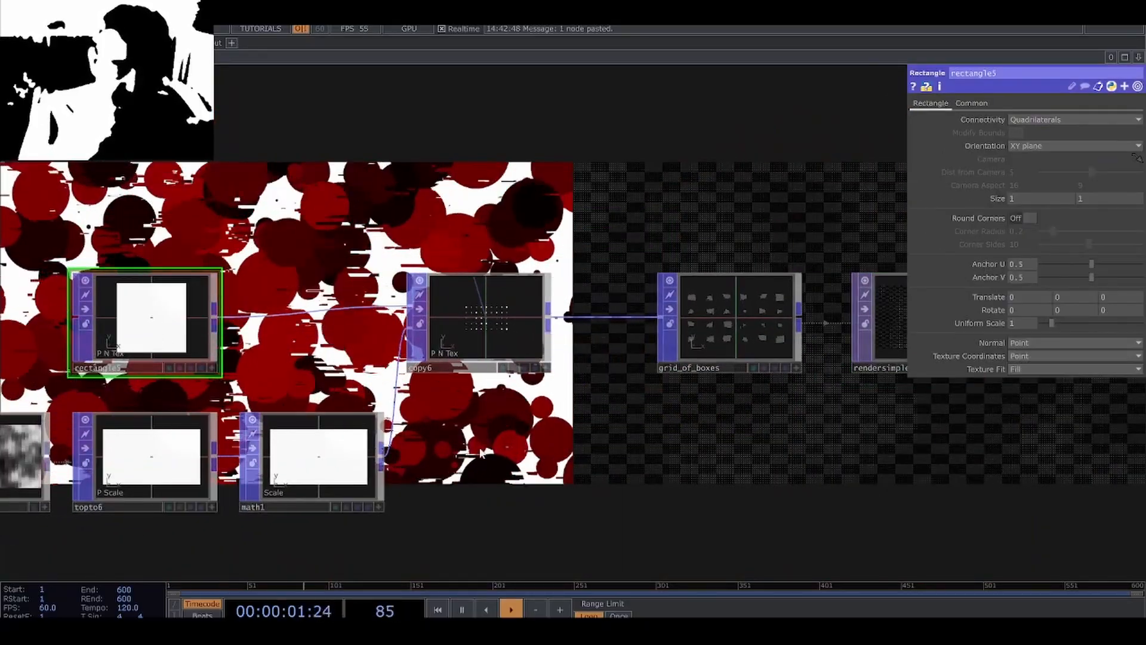
{"action": "left_click", "coordinate": [338, 469]}
{"action": "left_click_drag", "start_coordinate": [664, 477], "coordinate": [609, 479]}
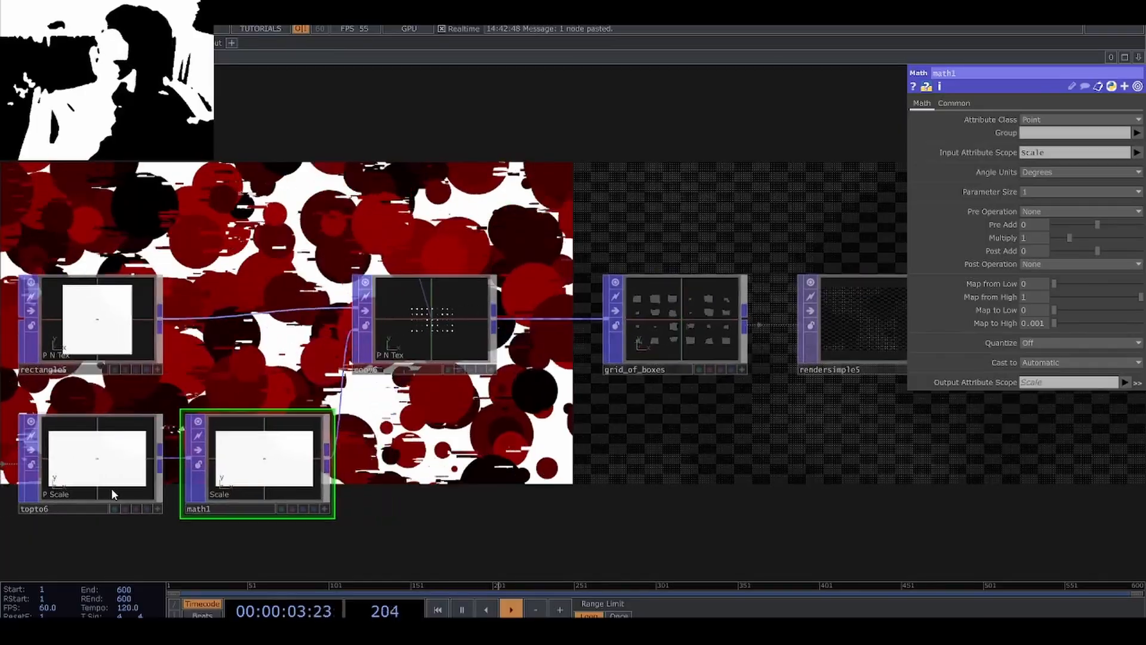
{"action": "left_click_drag", "start_coordinate": [707, 488], "coordinate": [393, 402]}
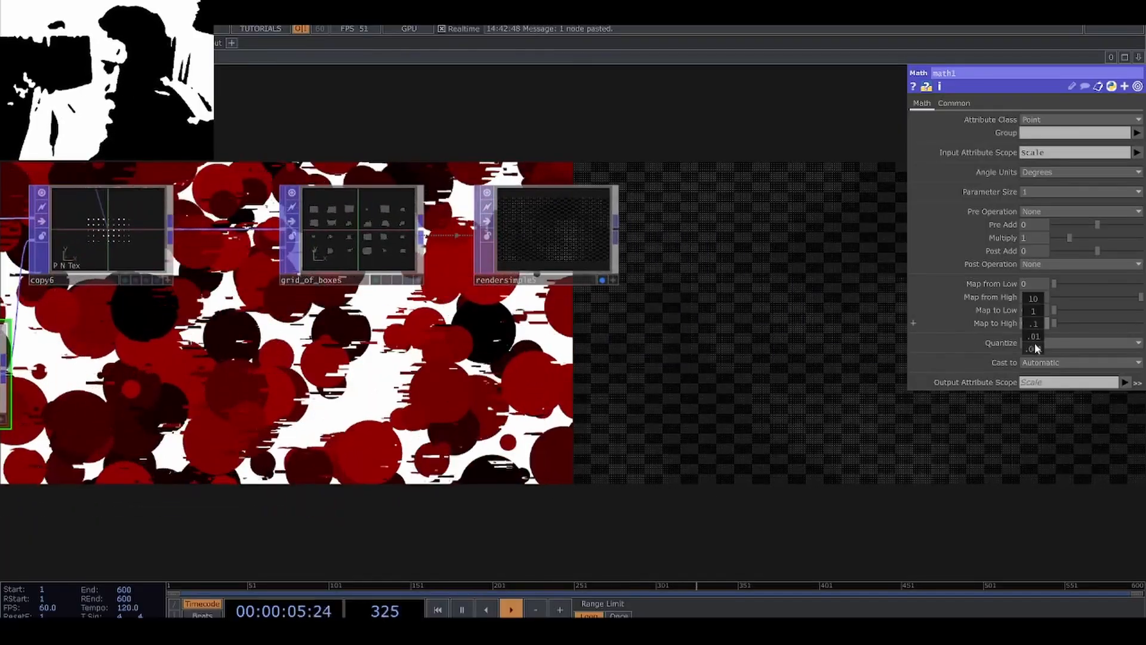
{"action": "middle_click_drag", "start_coordinate": [1035, 344], "coordinate": [1045, 345]}
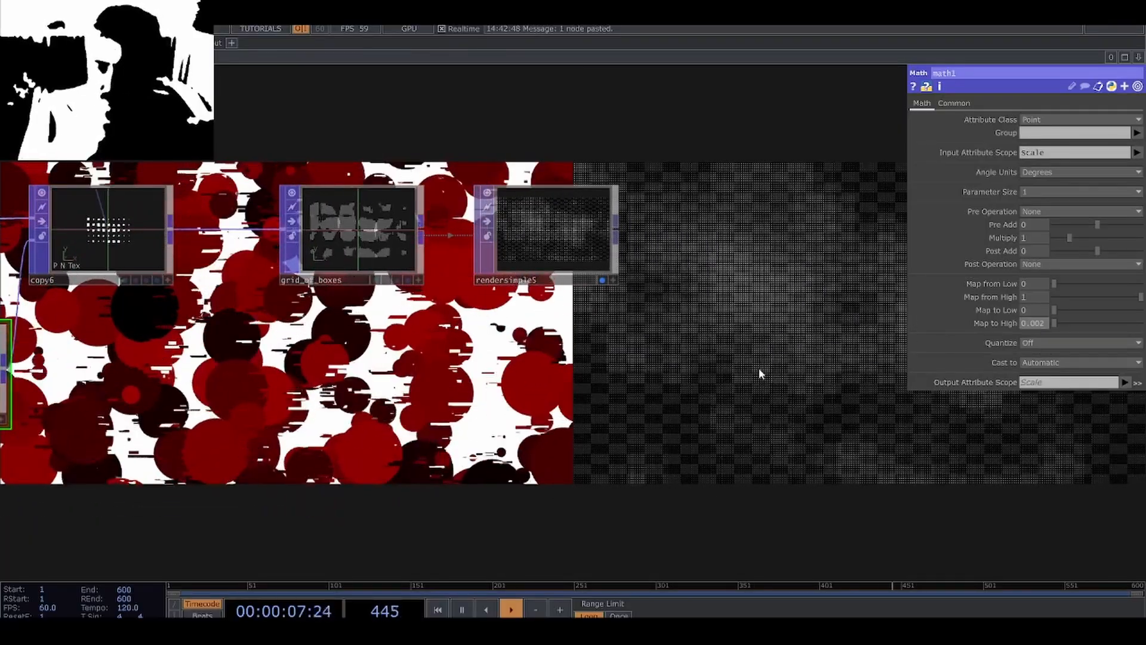
Add an Over TOP beside displace2 and wire the grid render rendersimple5 and displace2 into it.
{"action": "scroll", "coordinate": [760, 373], "scroll_direction": "down", "scroll_amount": 10}
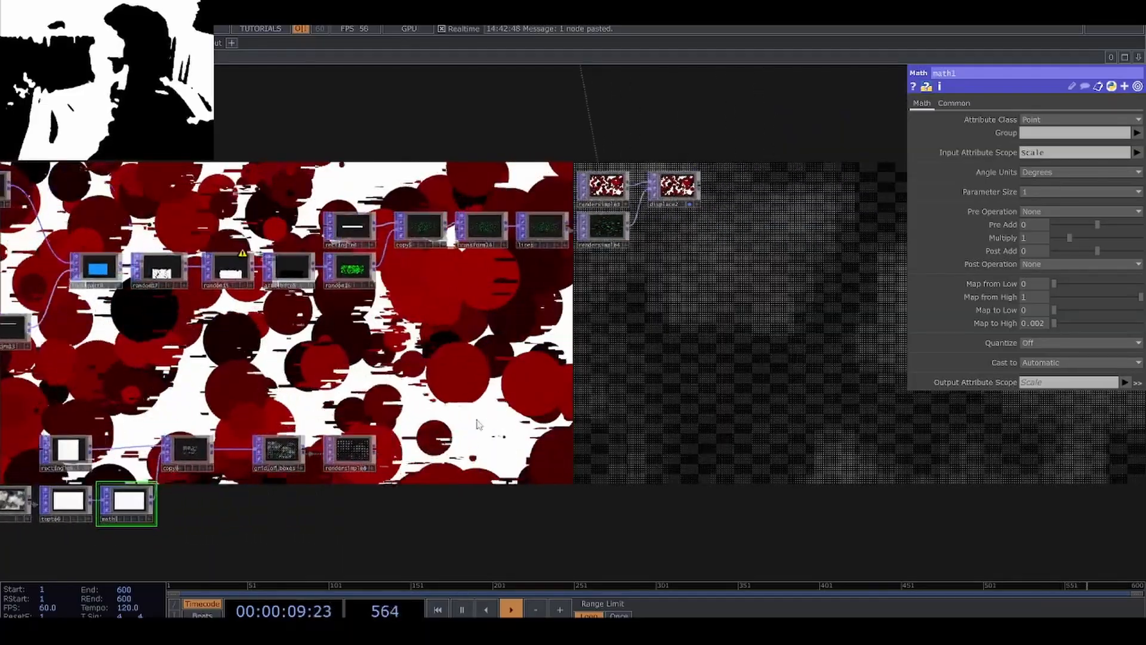
{"action": "scroll", "coordinate": [759, 355], "scroll_direction": "up", "scroll_amount": 5}
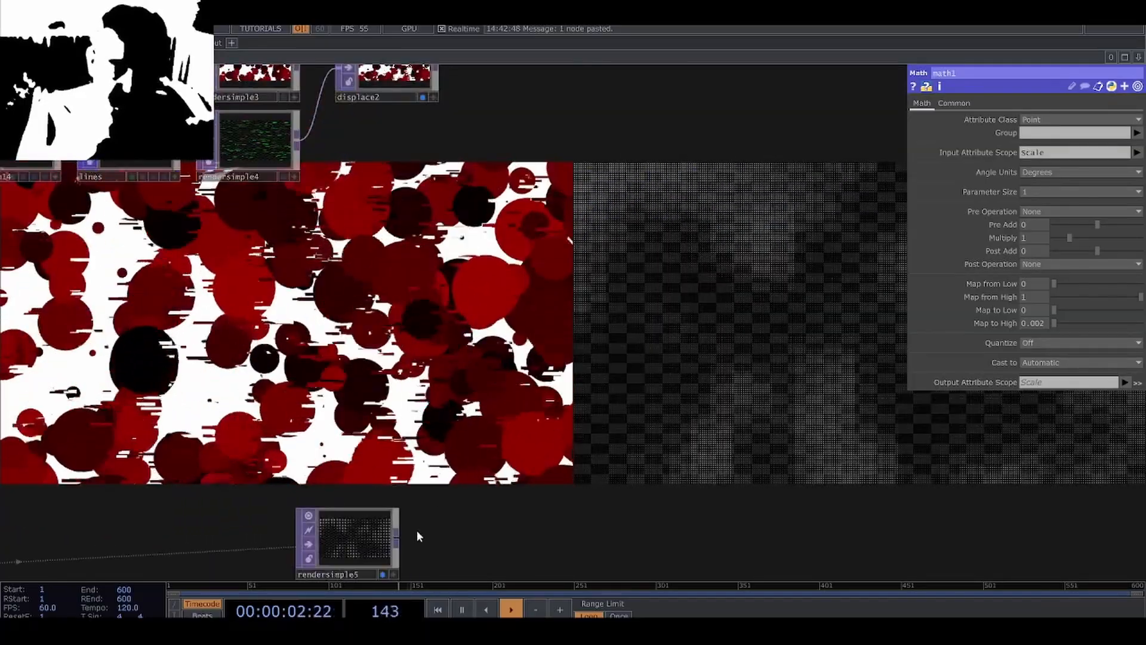
{"action": "key", "text": "Tab"}
{"action": "left_click", "coordinate": [424, 357]}
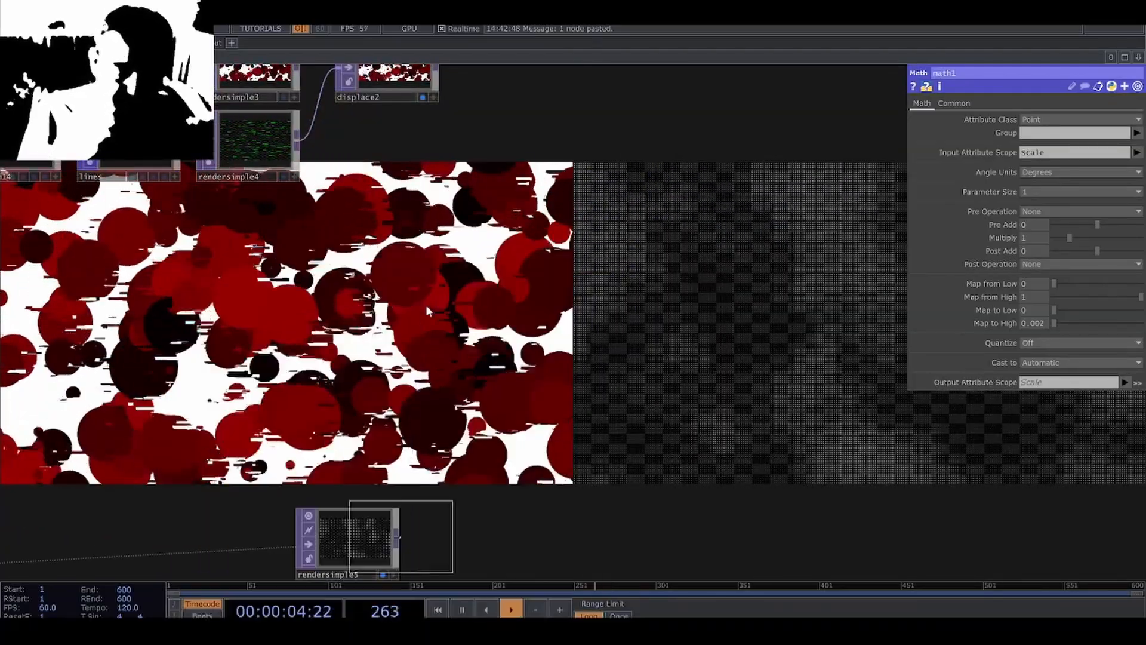
{"action": "left_click", "coordinate": [586, 113]}
{"action": "left_click_drag", "start_coordinate": [501, 111], "coordinate": [452, 295]}
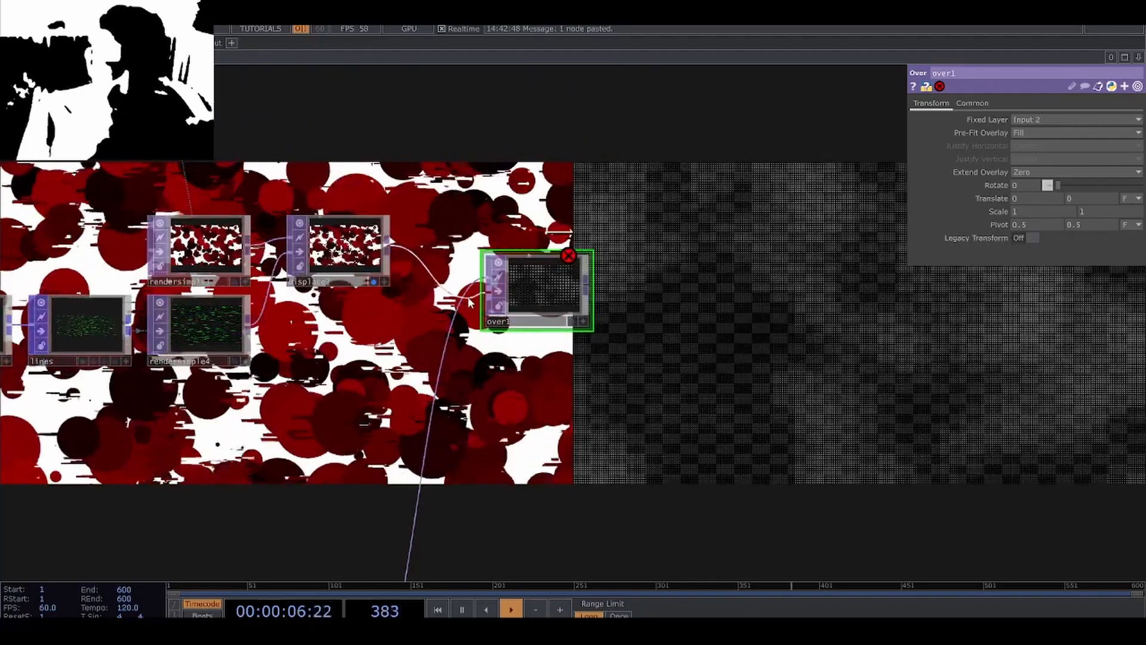
Display only the Over TOP's result behind the network, turning off displace2 and rendersimple5, and hide the parameter window.
{"action": "key", "text": "d"}
{"action": "left_click", "coordinate": [322, 263]}
{"action": "key", "text": "d"}
{"action": "left_click_drag", "start_coordinate": [490, 370], "coordinate": [458, 119]}
{"action": "left_click", "coordinate": [281, 479]}
{"action": "key", "text": "d"}
{"action": "left_click_drag", "start_coordinate": [499, 461], "coordinate": [263, 494]}
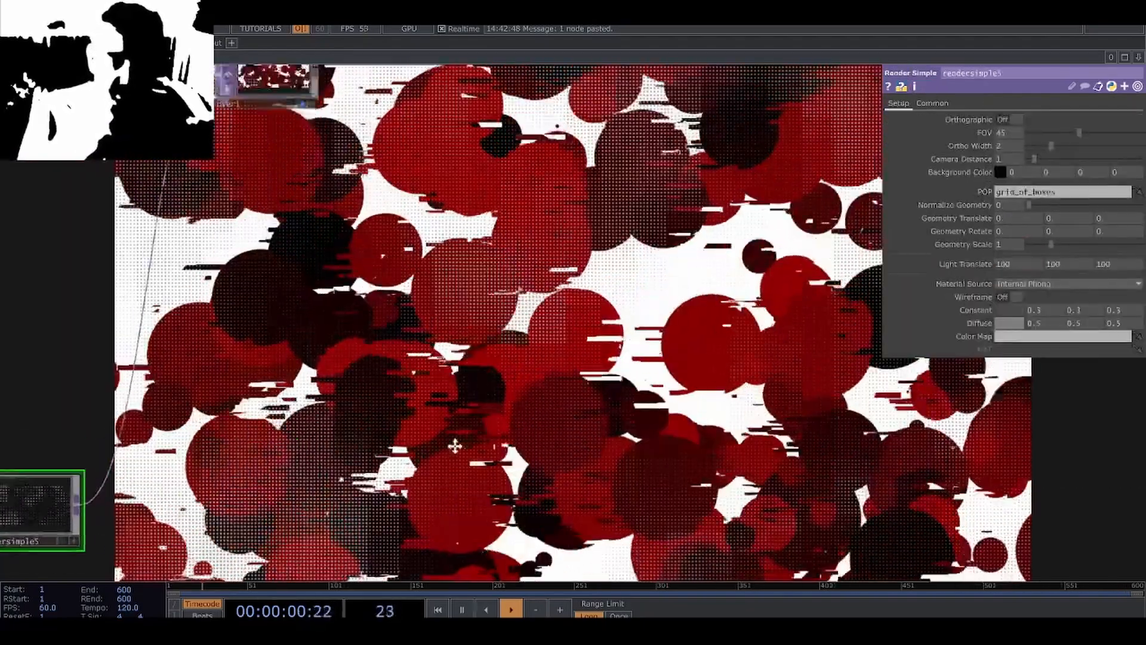
{"action": "scroll", "coordinate": [450, 430], "scroll_direction": "down", "scroll_amount": 4}
{"action": "left_click_drag", "start_coordinate": [447, 284], "coordinate": [452, 430]}
{"action": "scroll", "coordinate": [451, 430], "scroll_direction": "down", "scroll_amount": 2}
{"action": "key", "text": "p"}
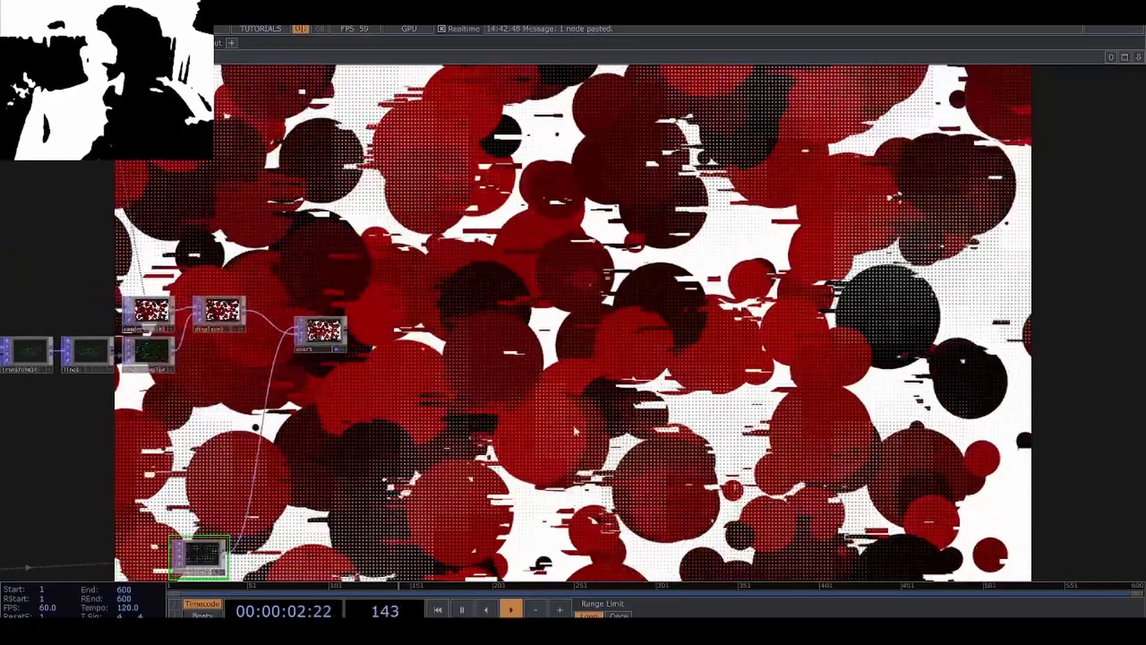
Move displace2 out of the way and wire the circle render rendersimple3 directly into the Over TOP.
{"action": "left_click_drag", "start_coordinate": [625, 384], "coordinate": [554, 476]}
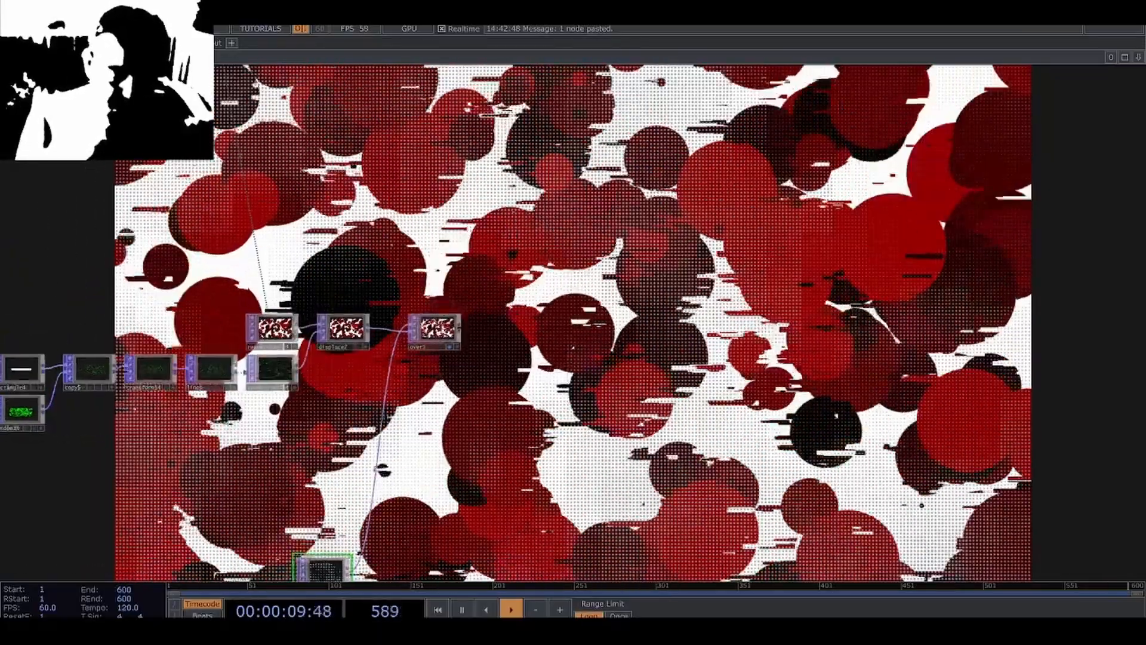
{"action": "left_click_drag", "start_coordinate": [352, 388], "coordinate": [329, 359]}
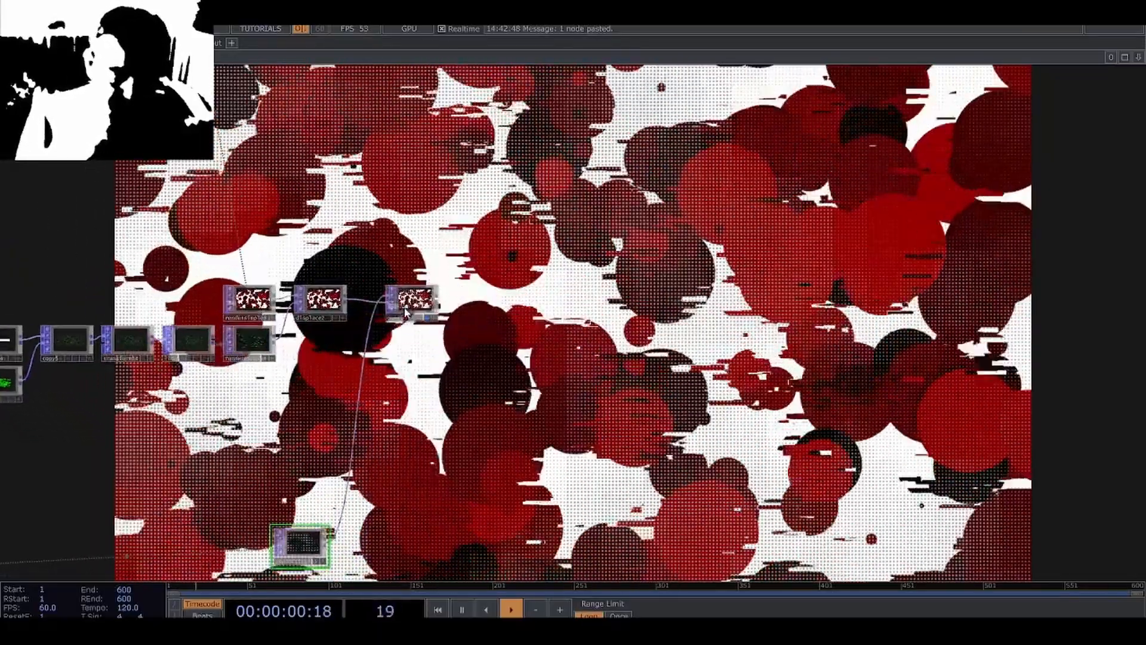
{"action": "scroll", "coordinate": [325, 318], "scroll_direction": "up", "scroll_amount": 4}
{"action": "left_click_drag", "start_coordinate": [324, 304], "coordinate": [482, 225]}
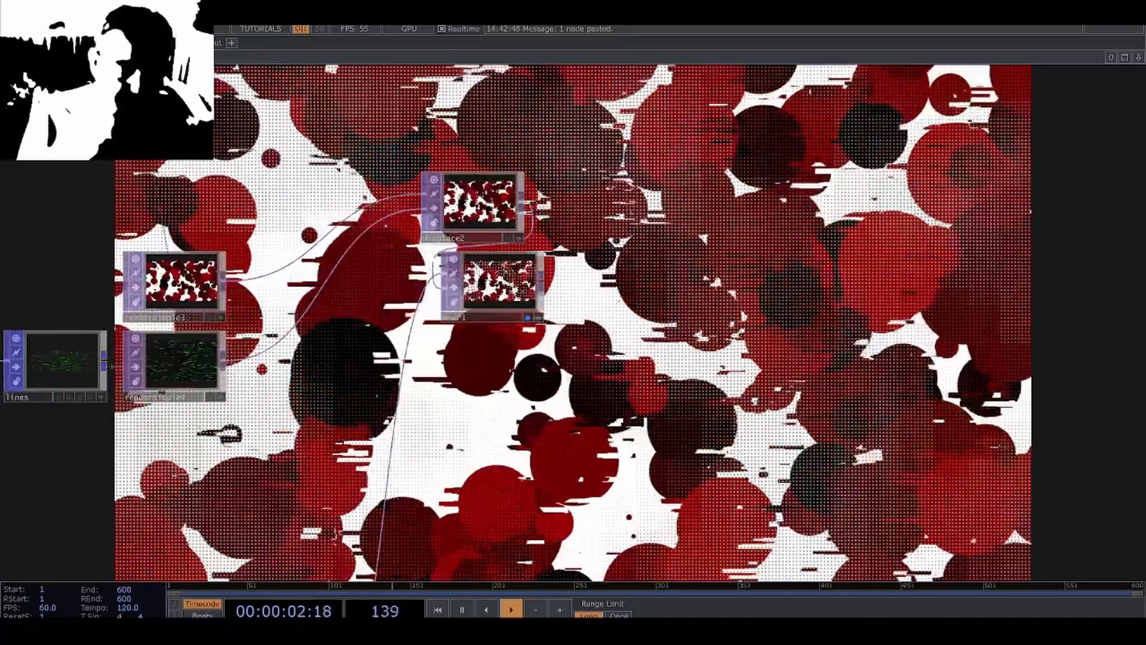
{"action": "left_click", "coordinate": [226, 283]}
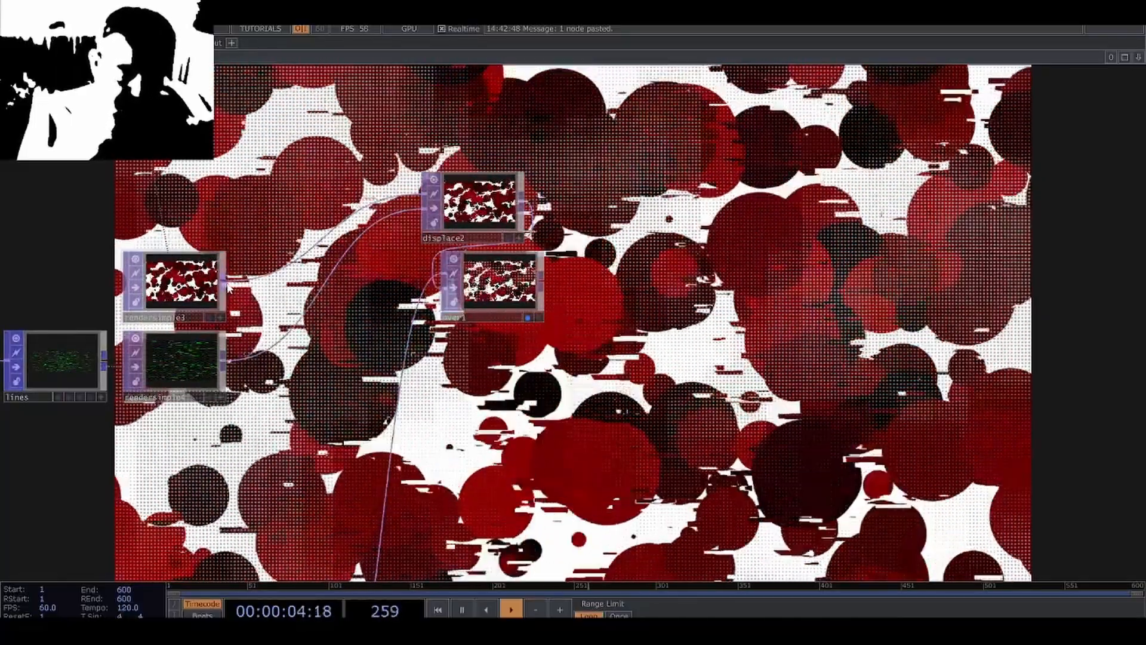
{"action": "left_click", "coordinate": [438, 279]}
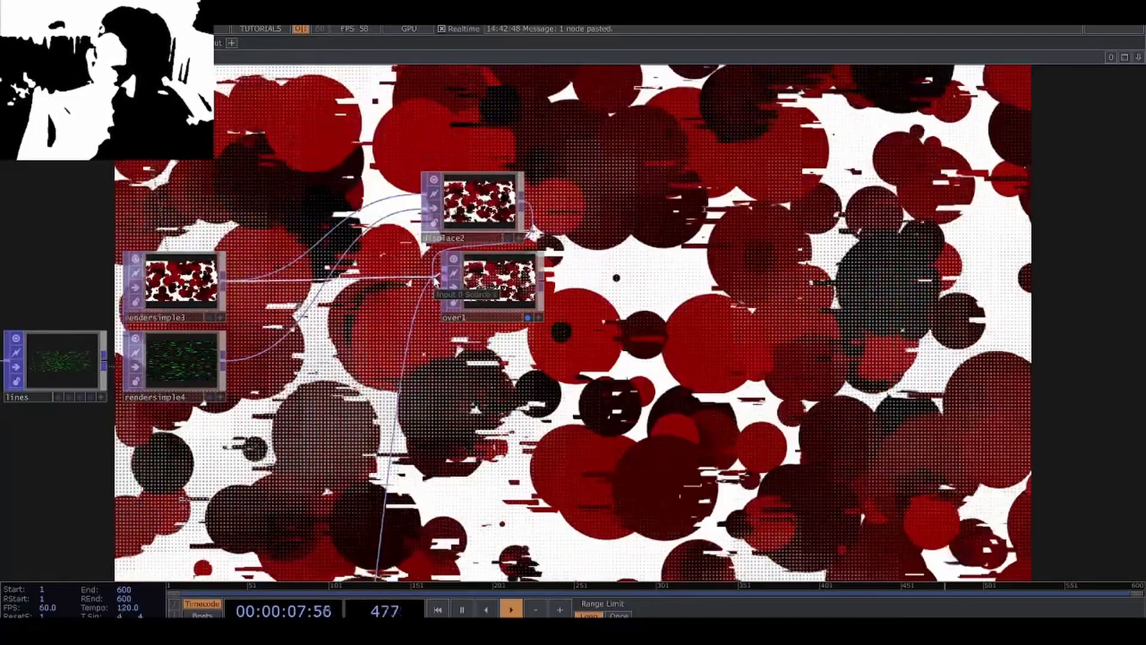
{"action": "left_click", "coordinate": [436, 278]}
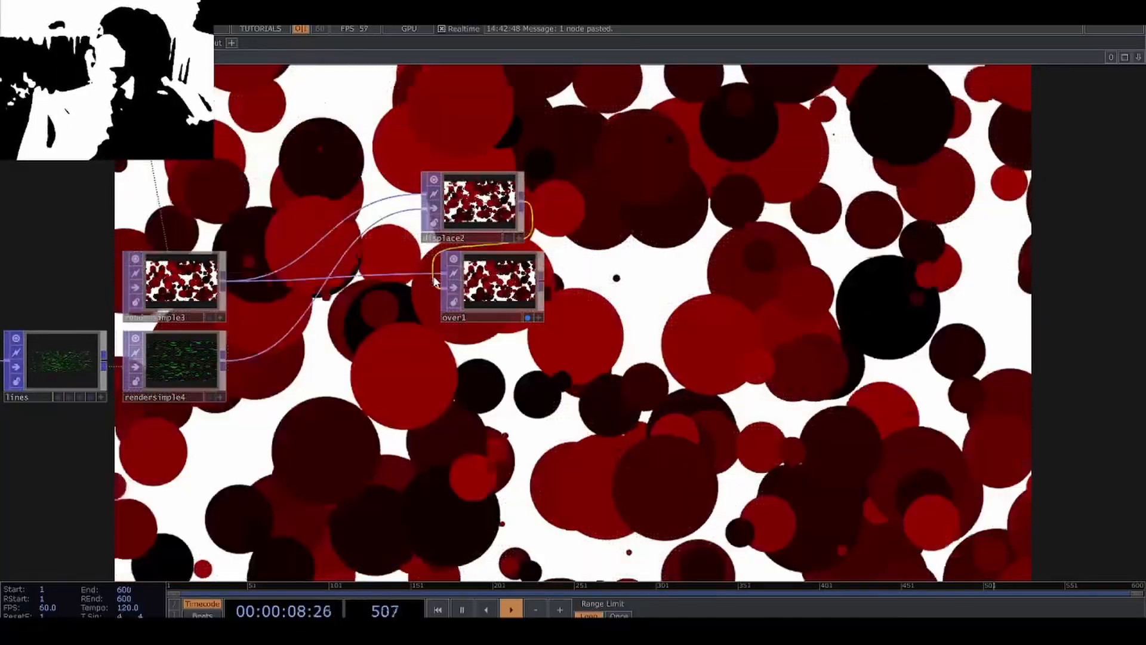
Wire the grid render rendersimple5 back into the Over TOP so the rectangles lie over the undisplaced circles.
{"action": "left_click_drag", "start_coordinate": [391, 407], "coordinate": [402, 373]}
{"action": "scroll", "coordinate": [402, 373], "scroll_direction": "down", "scroll_amount": 2}
{"action": "scroll", "coordinate": [402, 373], "scroll_direction": "down", "scroll_amount": 3}
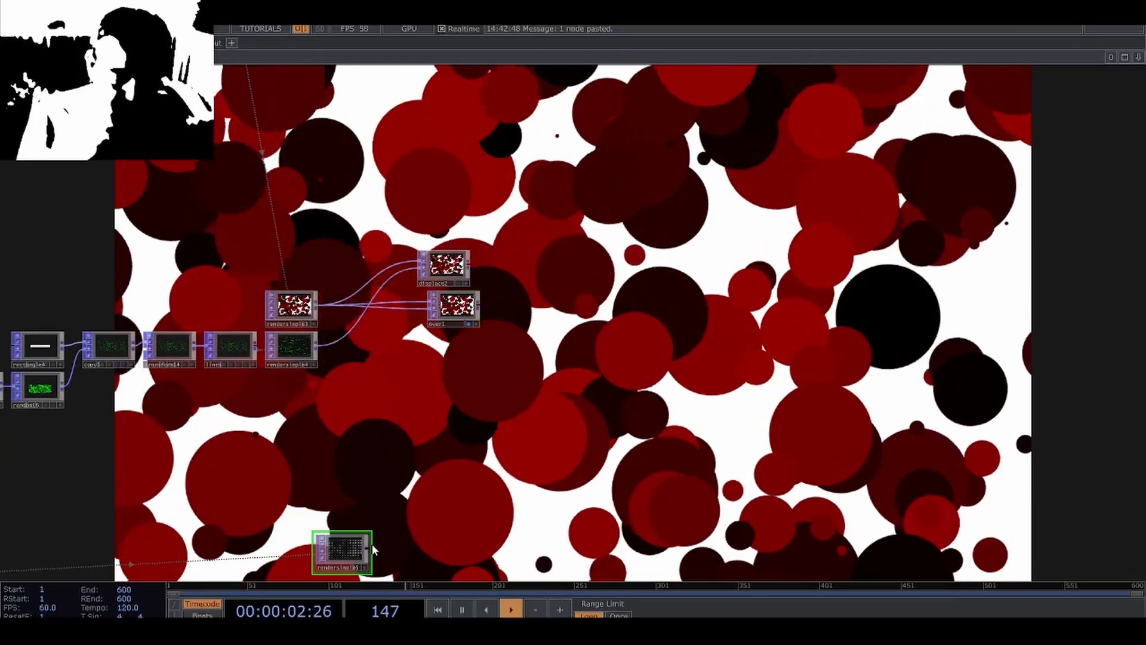
{"action": "left_click", "coordinate": [369, 548]}
{"action": "scroll", "coordinate": [425, 316], "scroll_direction": "up", "scroll_amount": 5}
{"action": "left_click", "coordinate": [435, 280]}
{"action": "left_click_drag", "start_coordinate": [578, 305], "coordinate": [467, 306]}
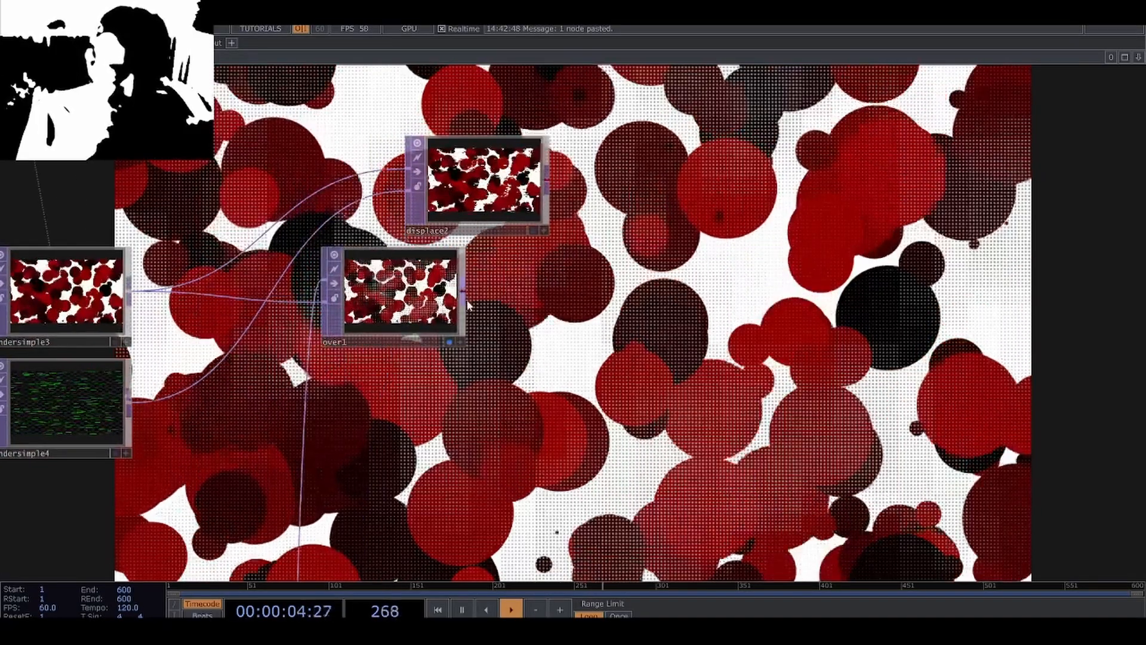
Place displace2 after over1 with over1 as its image input, and display only displace2 behind the network.
{"action": "left_click_drag", "start_coordinate": [523, 225], "coordinate": [634, 337]}
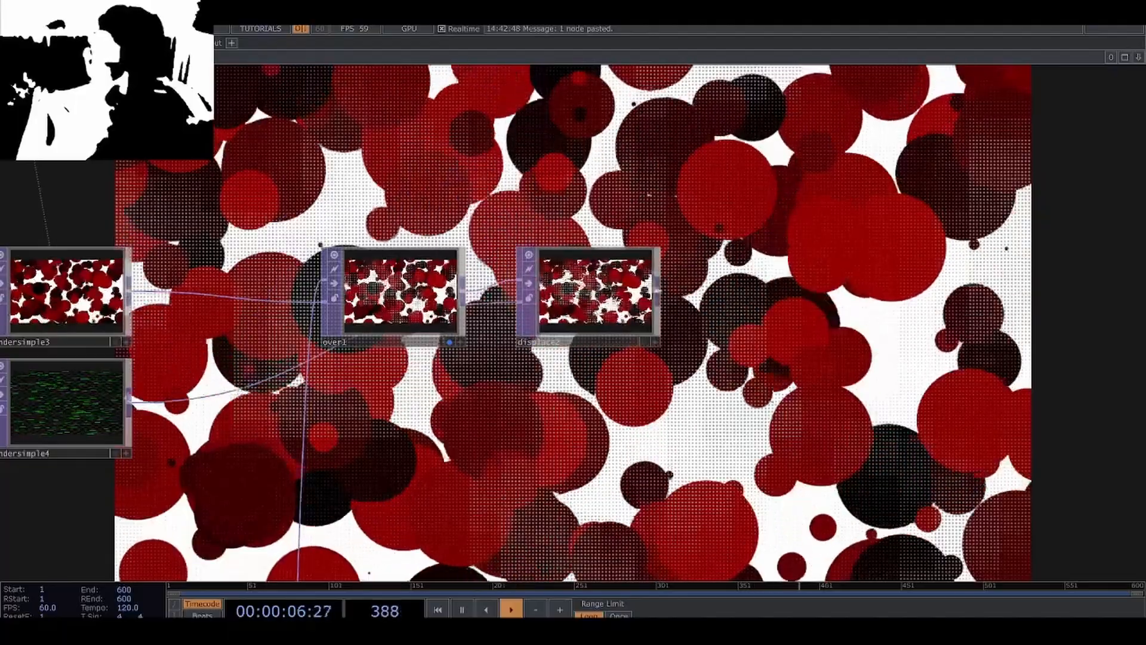
{"action": "left_click", "coordinate": [644, 342]}
{"action": "left_click", "coordinate": [449, 342]}
{"action": "left_click_drag", "start_coordinate": [539, 388], "coordinate": [455, 253]}
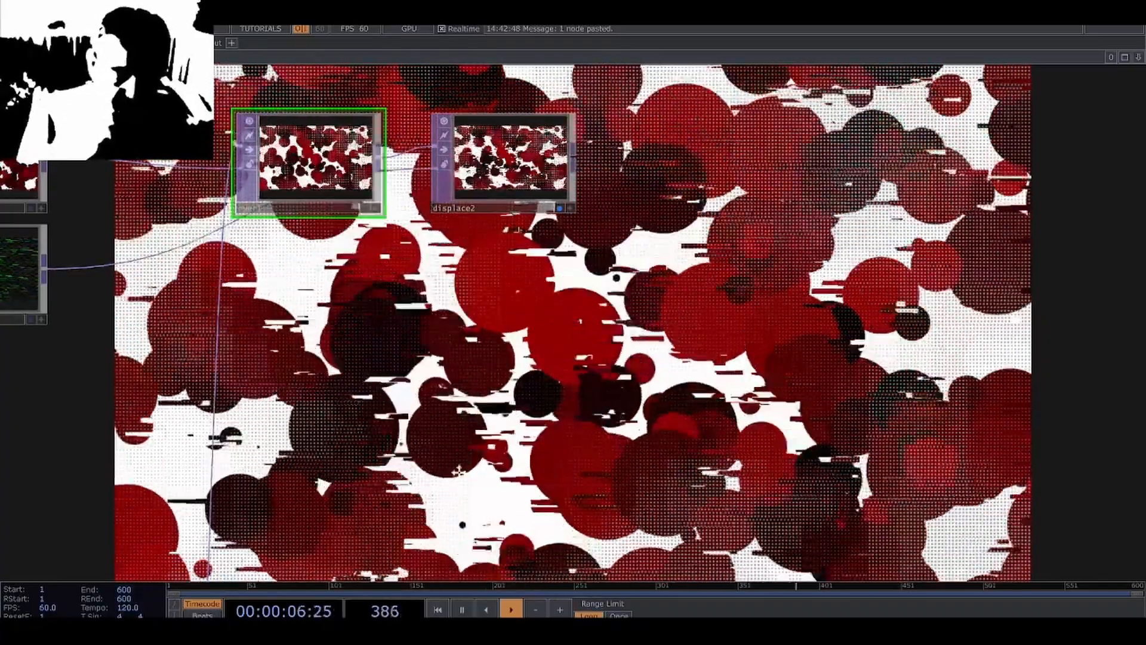
Set the Constant colour of the line render rendersimple4 to white (1, 1, 1).
{"action": "left_click_drag", "start_coordinate": [239, 370], "coordinate": [582, 392]}
{"action": "scroll", "coordinate": [331, 322], "scroll_direction": "up", "scroll_amount": 8}
{"action": "scroll", "coordinate": [327, 373], "scroll_direction": "up", "scroll_amount": 6}
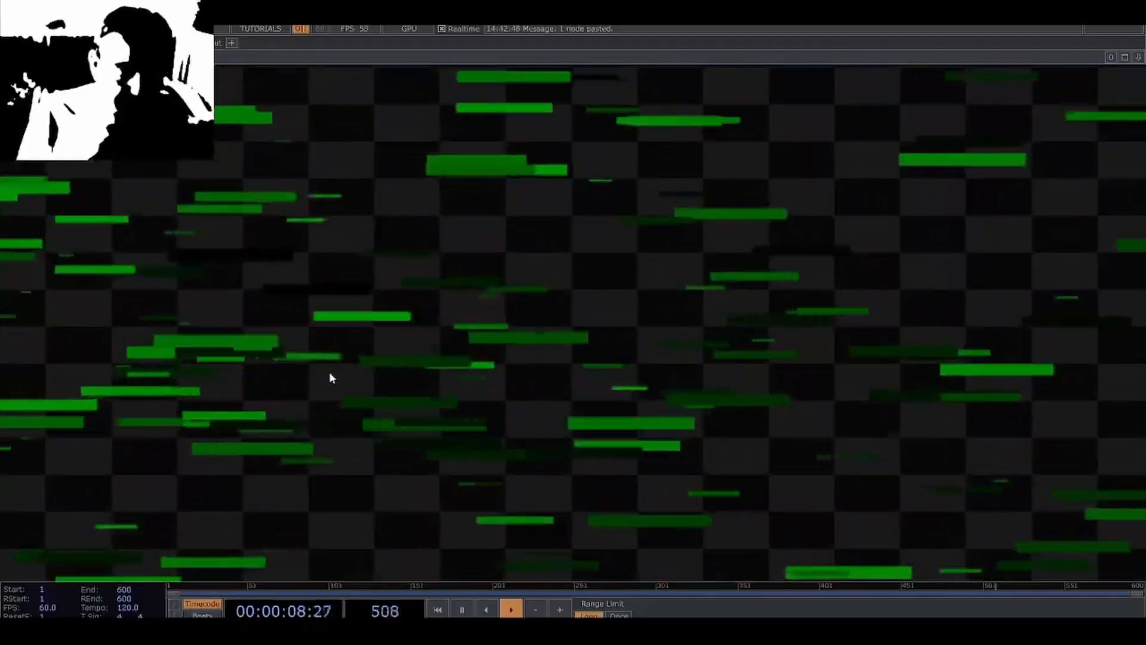
{"action": "scroll", "coordinate": [248, 349], "scroll_direction": "up", "scroll_amount": 6}
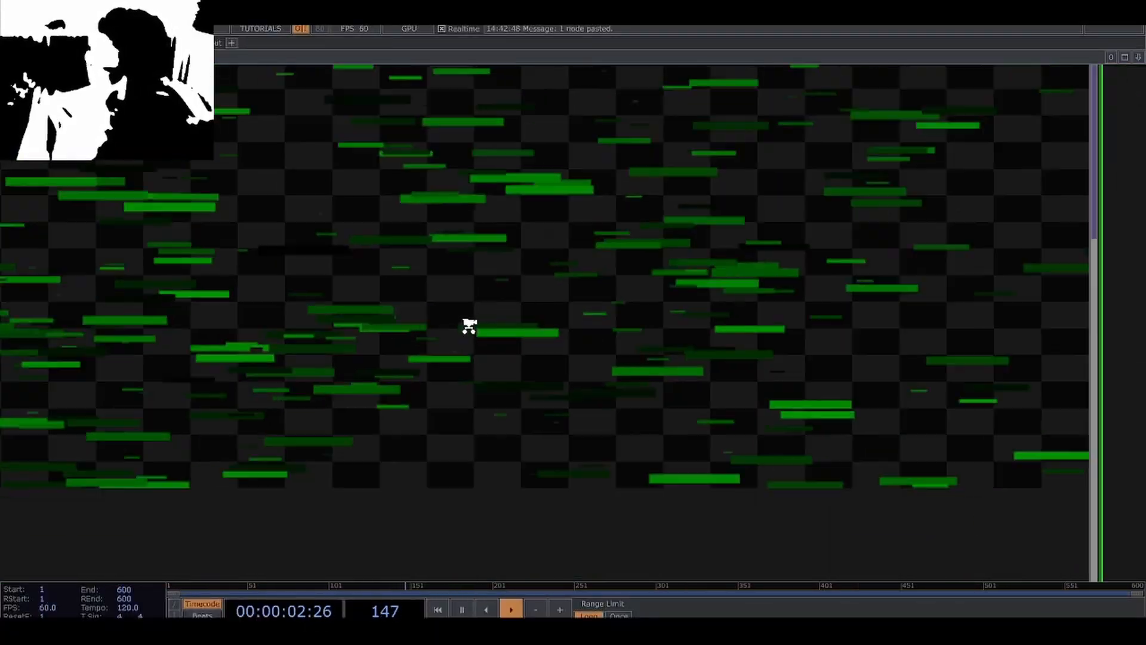
{"action": "scroll", "coordinate": [478, 334], "scroll_direction": "down", "scroll_amount": 10}
{"action": "left_click_drag", "start_coordinate": [512, 412], "coordinate": [525, 451]}
{"action": "scroll", "coordinate": [525, 452], "scroll_direction": "down", "scroll_amount": 1}
{"action": "key", "text": "p"}
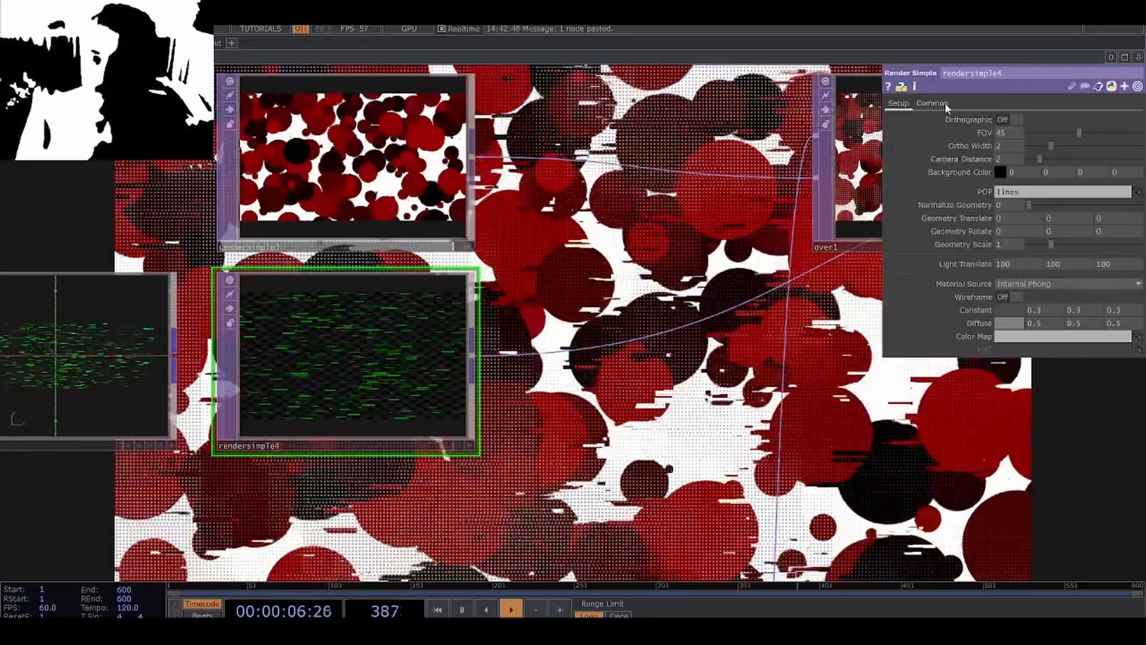
{"action": "left_click", "coordinate": [1015, 313]}
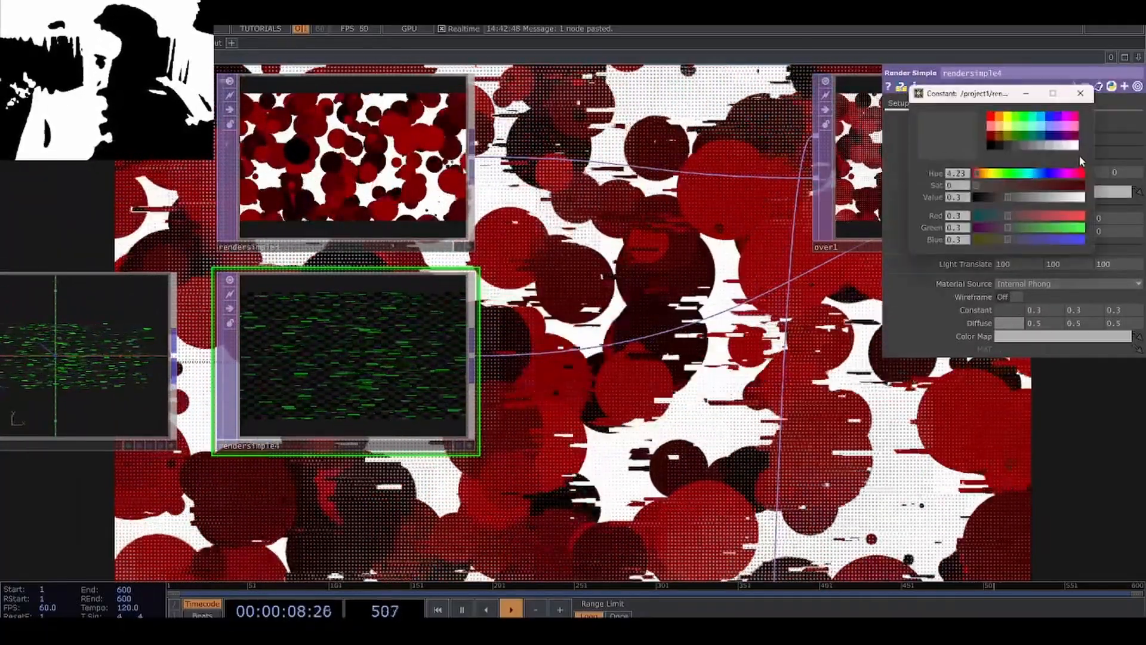
{"action": "left_click", "coordinate": [1075, 149]}
{"action": "left_click", "coordinate": [1081, 94]}
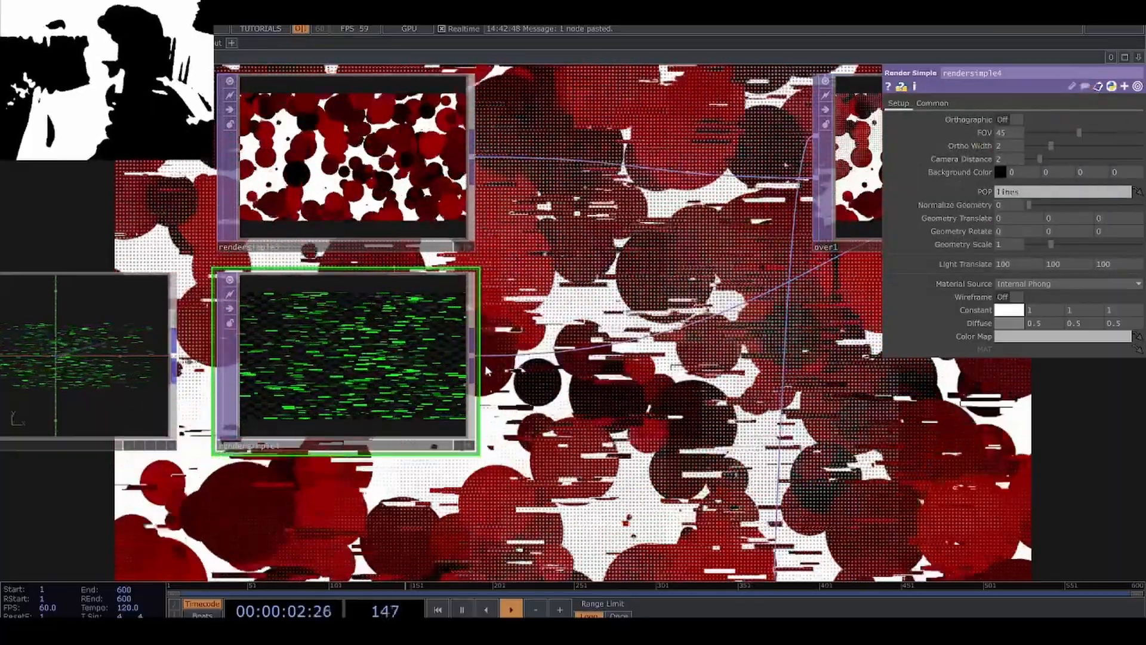
Set the Constant colour of the circle render rendersimple3 to white (1, 1, 1).
{"action": "left_click_drag", "start_coordinate": [487, 372], "coordinate": [604, 388]}
{"action": "scroll", "coordinate": [604, 387], "scroll_direction": "down", "scroll_amount": 4}
{"action": "left_click", "coordinate": [554, 322]}
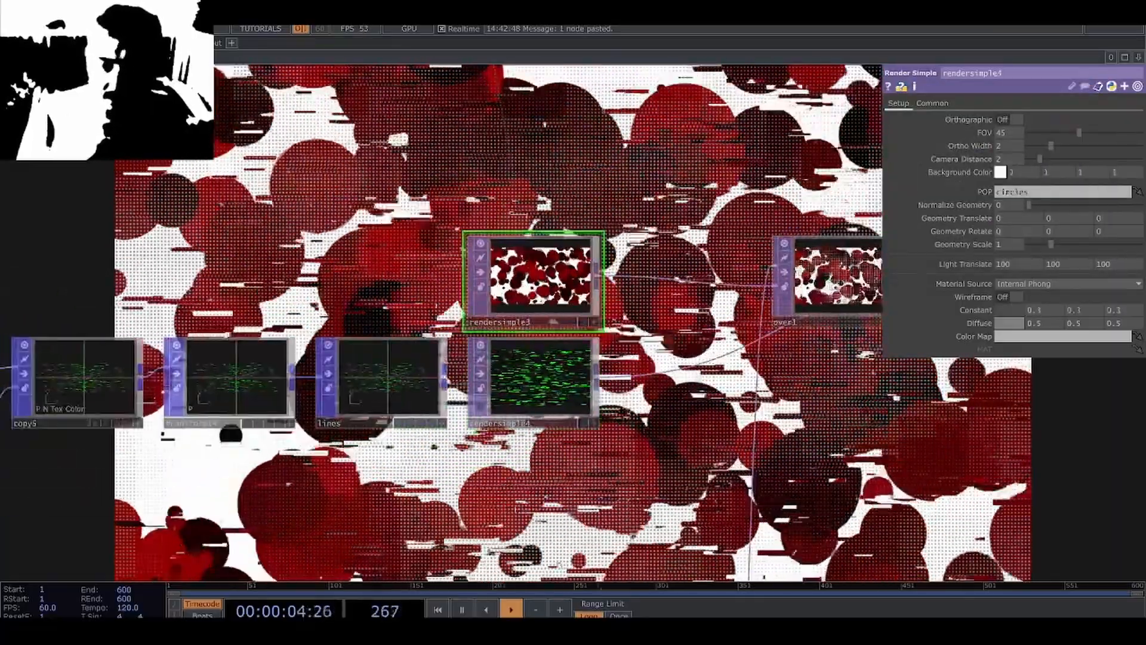
{"action": "left_click", "coordinate": [1008, 309]}
{"action": "left_click", "coordinate": [1077, 150]}
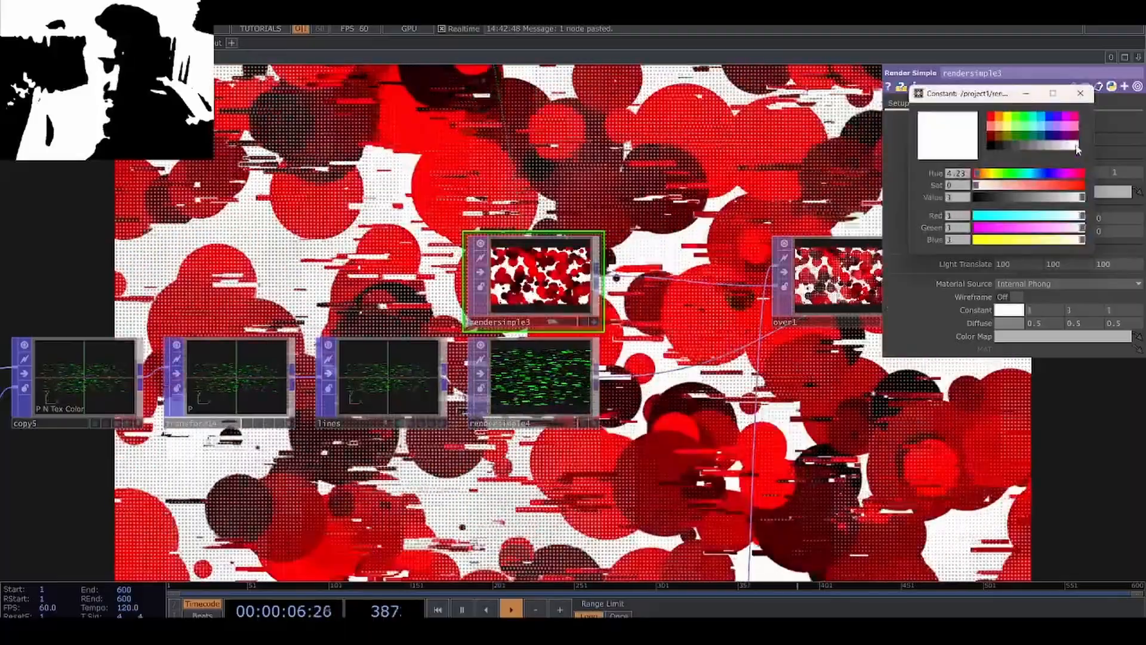
{"action": "left_click_drag", "start_coordinate": [735, 381], "coordinate": [651, 389]}
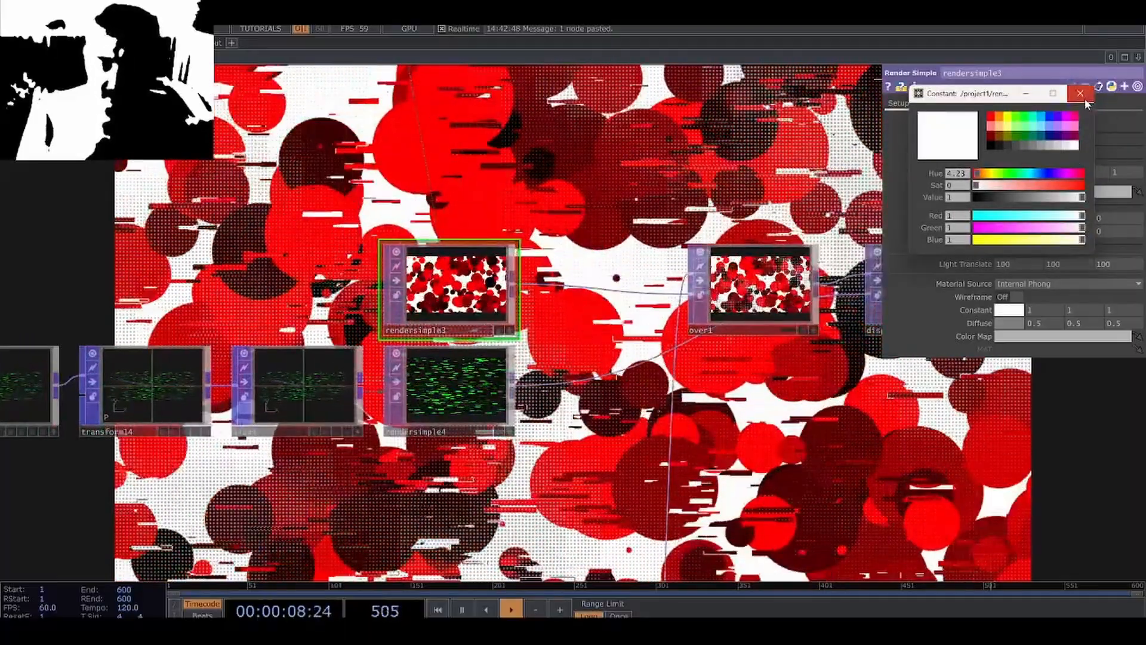
{"action": "left_click", "coordinate": [1081, 94]}
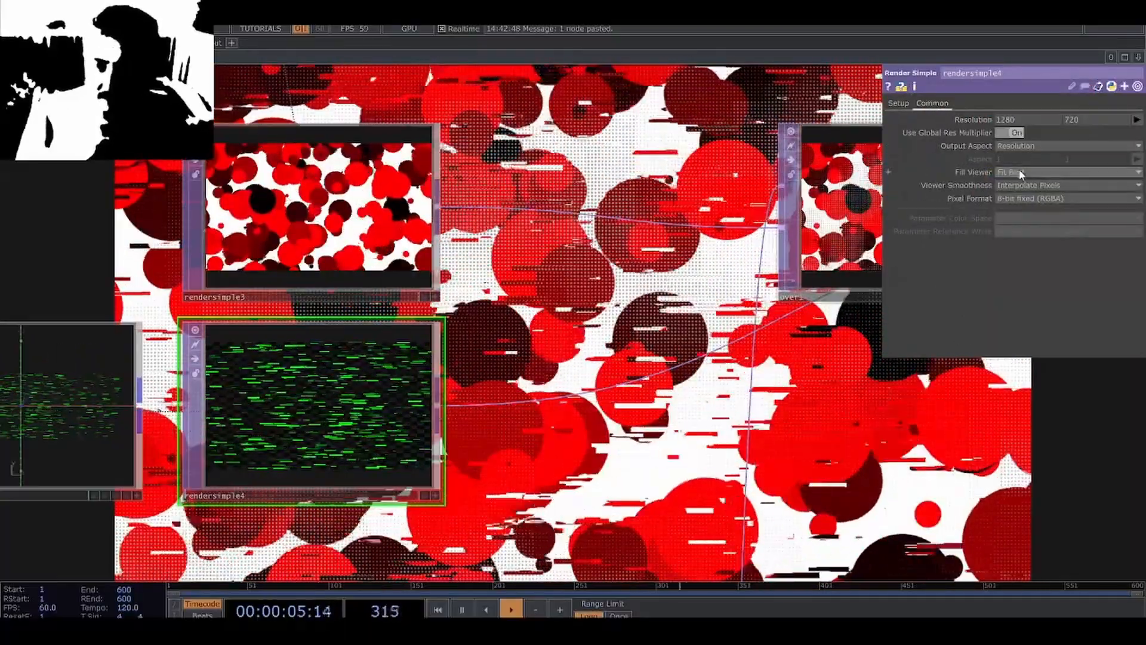
Set the Viewer Smoothness of rendersimple4 to Nearest Pixel and examine the edges of its lines up close.
{"action": "left_click", "coordinate": [1018, 169]}
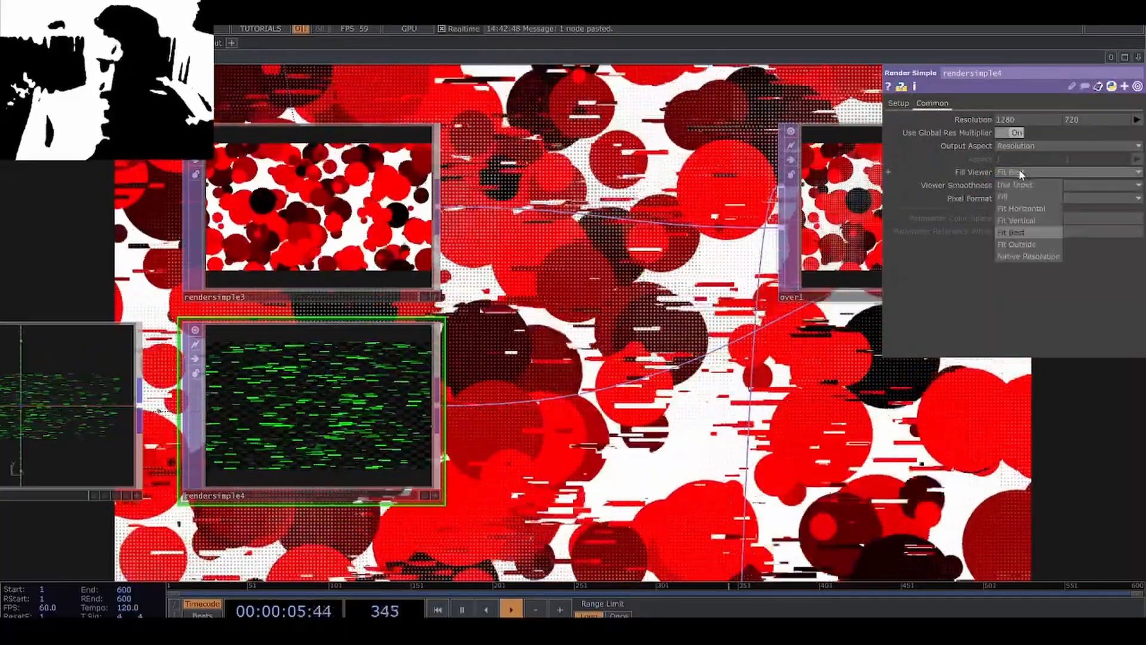
{"action": "left_click", "coordinate": [1041, 203]}
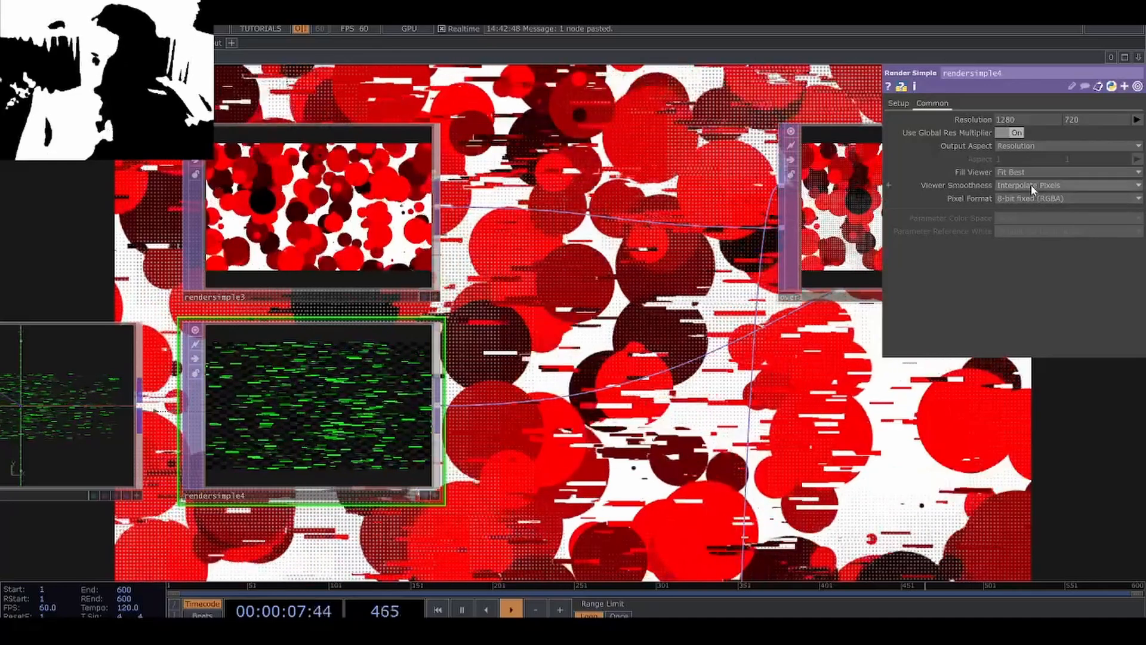
{"action": "left_click", "coordinate": [1031, 185]}
{"action": "left_click", "coordinate": [1008, 231]}
{"action": "scroll", "coordinate": [409, 452], "scroll_direction": "up", "scroll_amount": 10}
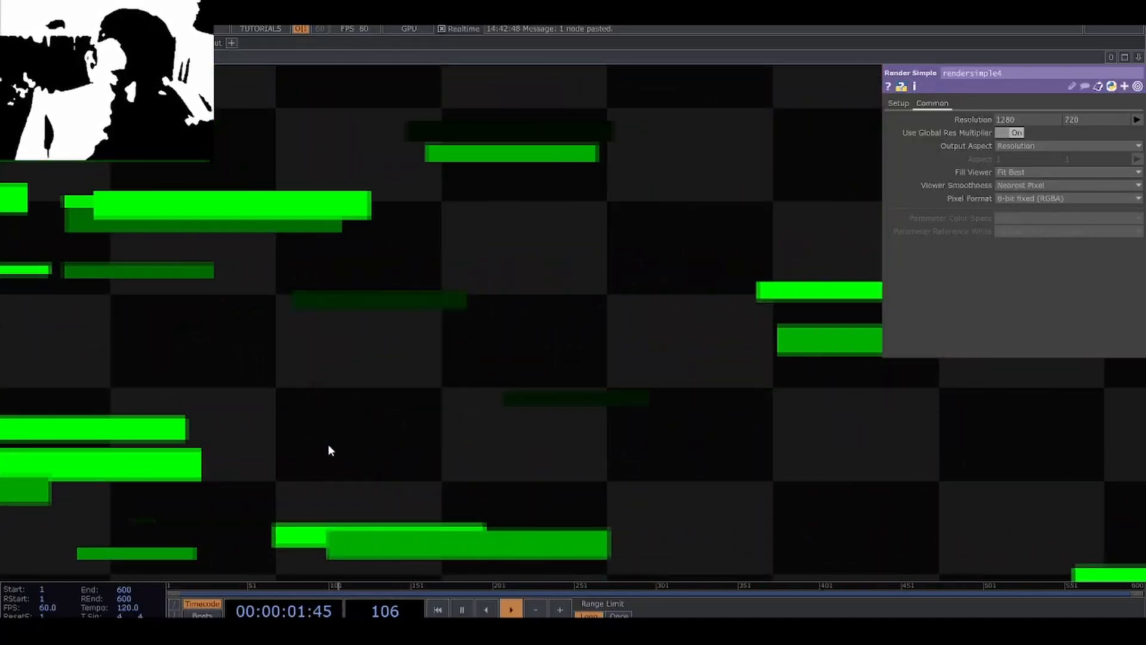
{"action": "scroll", "coordinate": [513, 396], "scroll_direction": "down", "scroll_amount": 5}
{"action": "scroll", "coordinate": [668, 490], "scroll_direction": "up", "scroll_amount": 7}
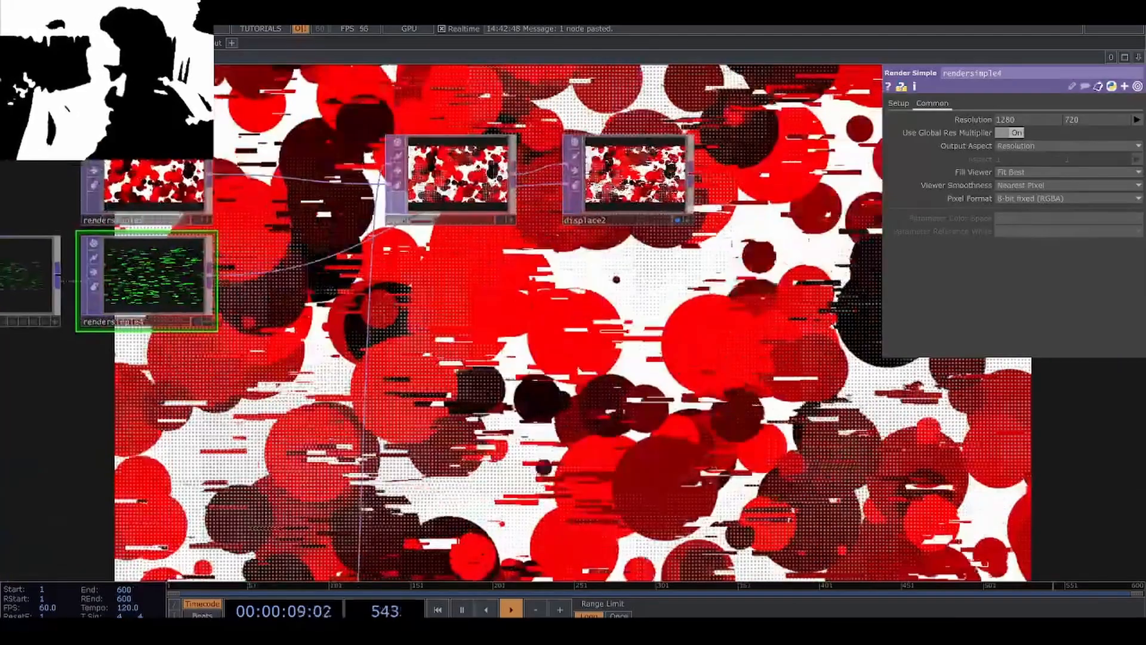
{"action": "left_click_drag", "start_coordinate": [631, 424], "coordinate": [477, 422]}
{"action": "scroll", "coordinate": [507, 421], "scroll_direction": "down", "scroll_amount": 5}
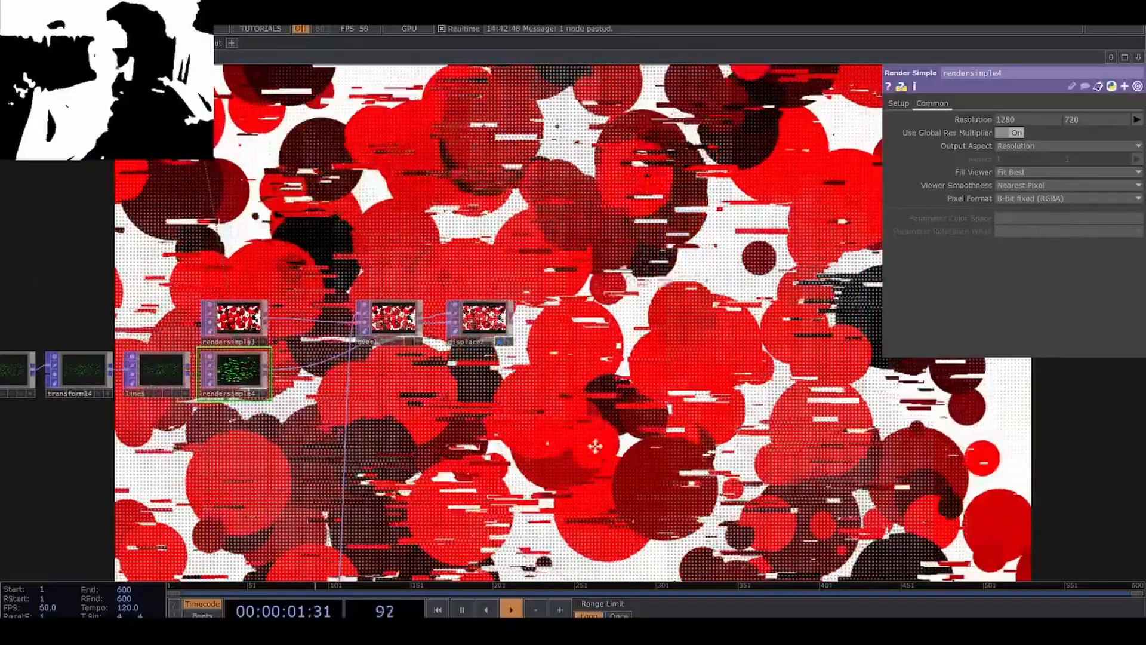
Add a Null TOP after displace2 at the end of the composite chain.
{"action": "left_click_drag", "start_coordinate": [627, 505], "coordinate": [575, 479]}
{"action": "scroll", "coordinate": [579, 495], "scroll_direction": "down", "scroll_amount": 5}
{"action": "left_click_drag", "start_coordinate": [581, 417], "coordinate": [519, 366]}
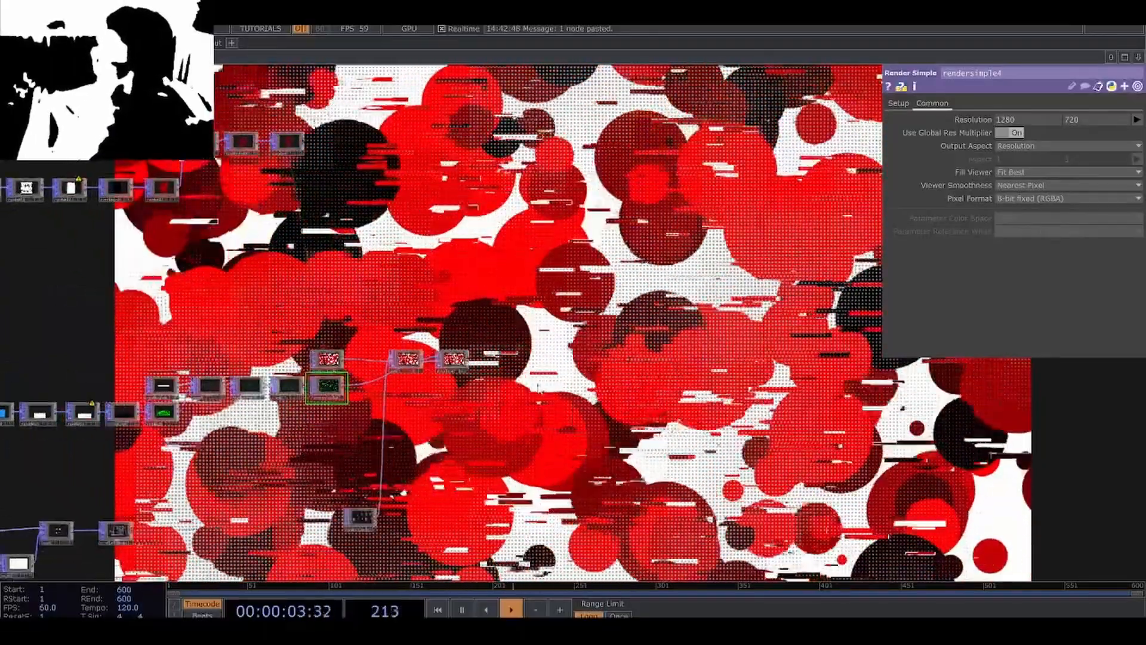
{"action": "scroll", "coordinate": [508, 375], "scroll_direction": "up", "scroll_amount": 7}
{"action": "key", "text": "Tab"}
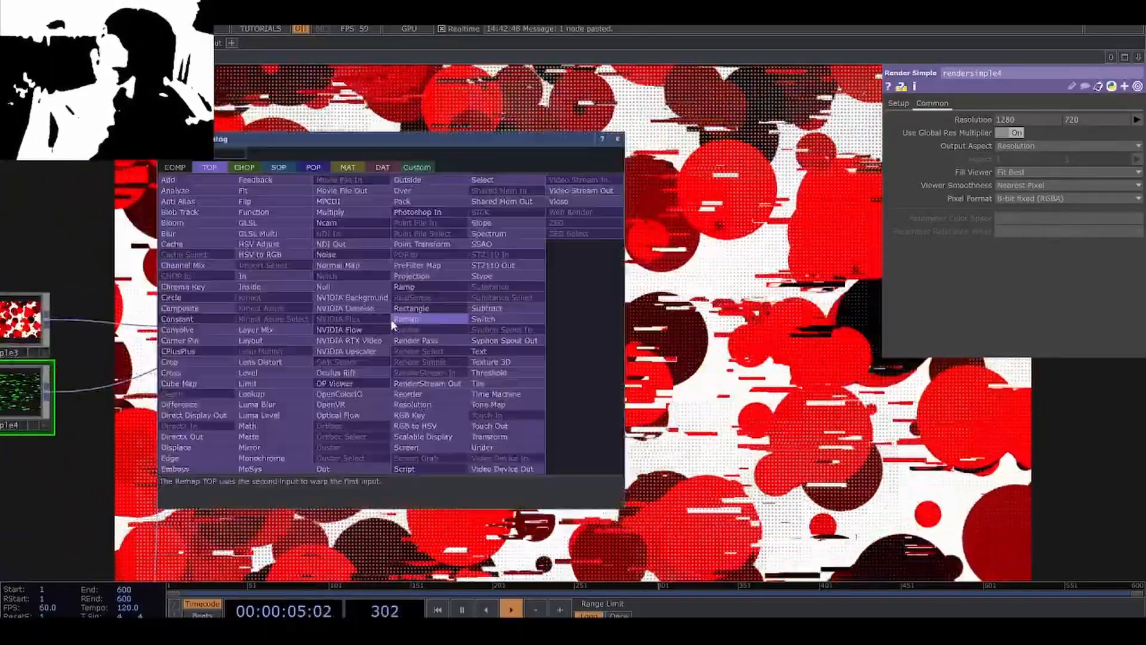
{"action": "left_click", "coordinate": [368, 292]}
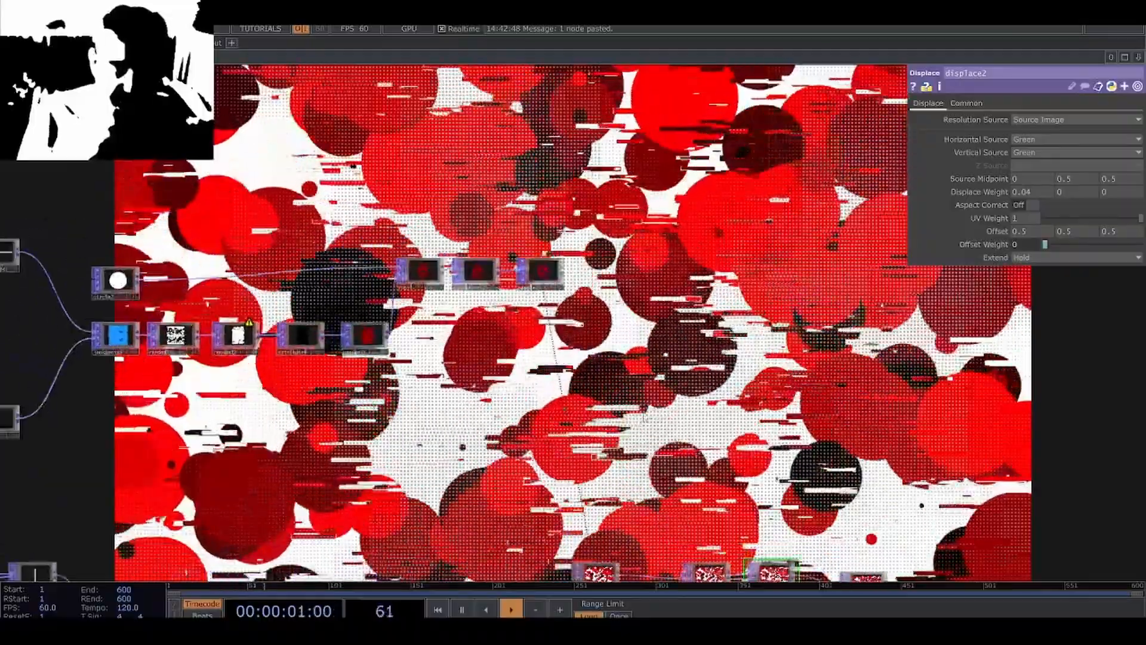
Display the original network's displace1 behind the nodes, side by side with the new displace2 result, and hide the parameter window.
{"action": "scroll", "coordinate": [397, 352], "scroll_direction": "down", "scroll_amount": 10}
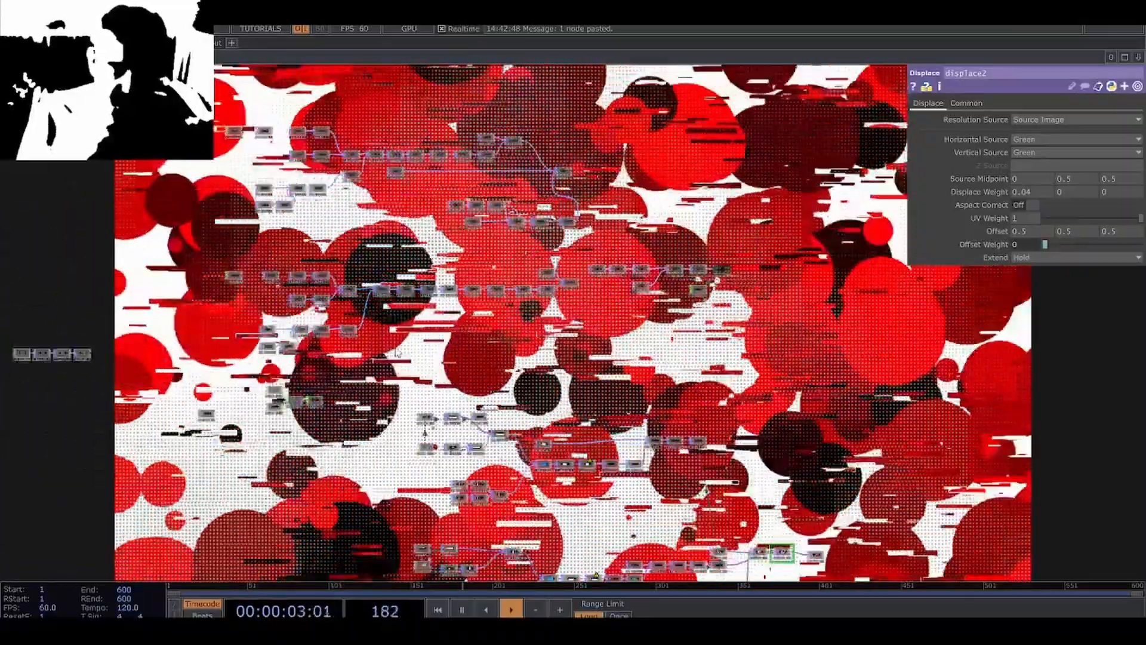
{"action": "scroll", "coordinate": [396, 352], "scroll_direction": "up", "scroll_amount": 5}
{"action": "left_click", "coordinate": [238, 245]}
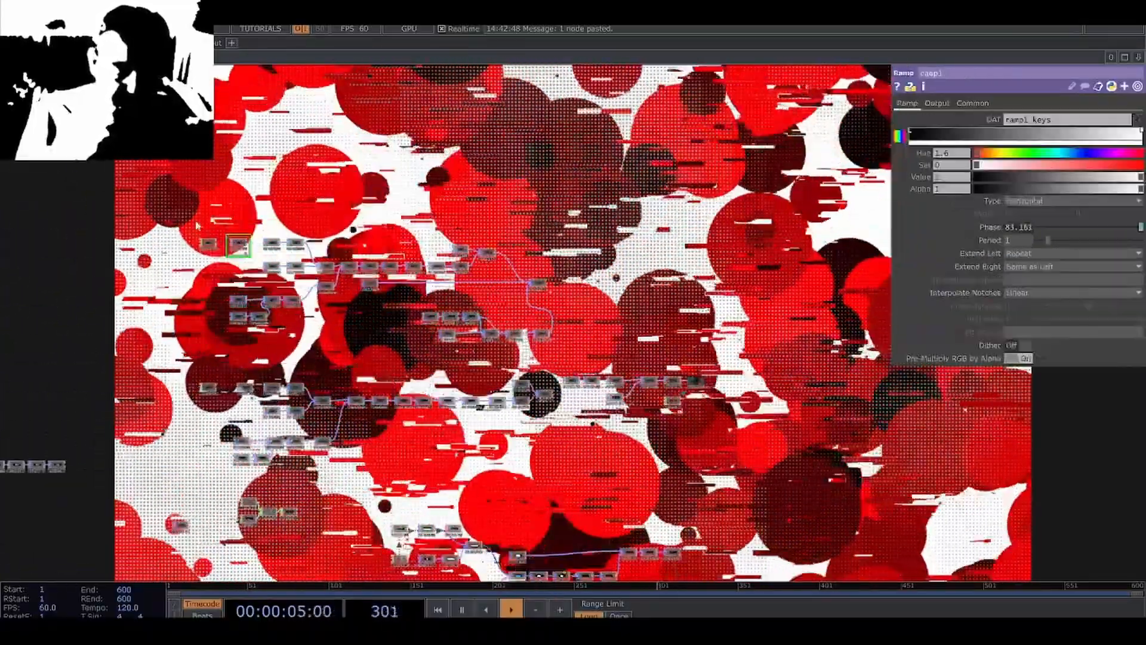
{"action": "scroll", "coordinate": [486, 281], "scroll_direction": "up", "scroll_amount": 6}
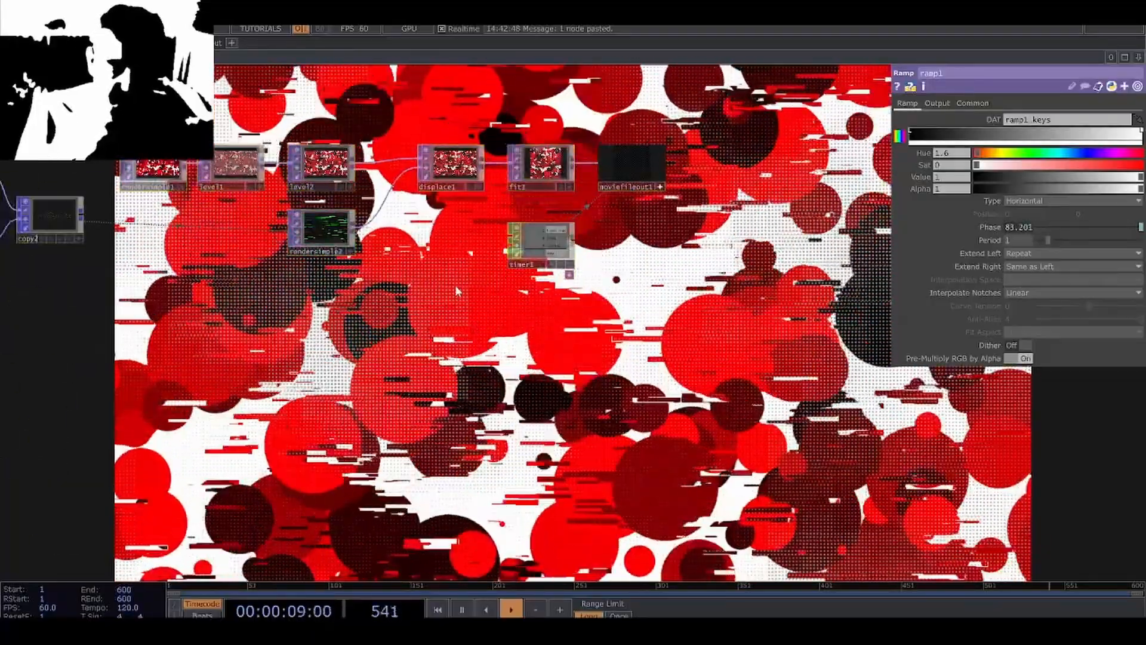
{"action": "left_click_drag", "start_coordinate": [430, 368], "coordinate": [289, 341]}
{"action": "key", "text": "d"}
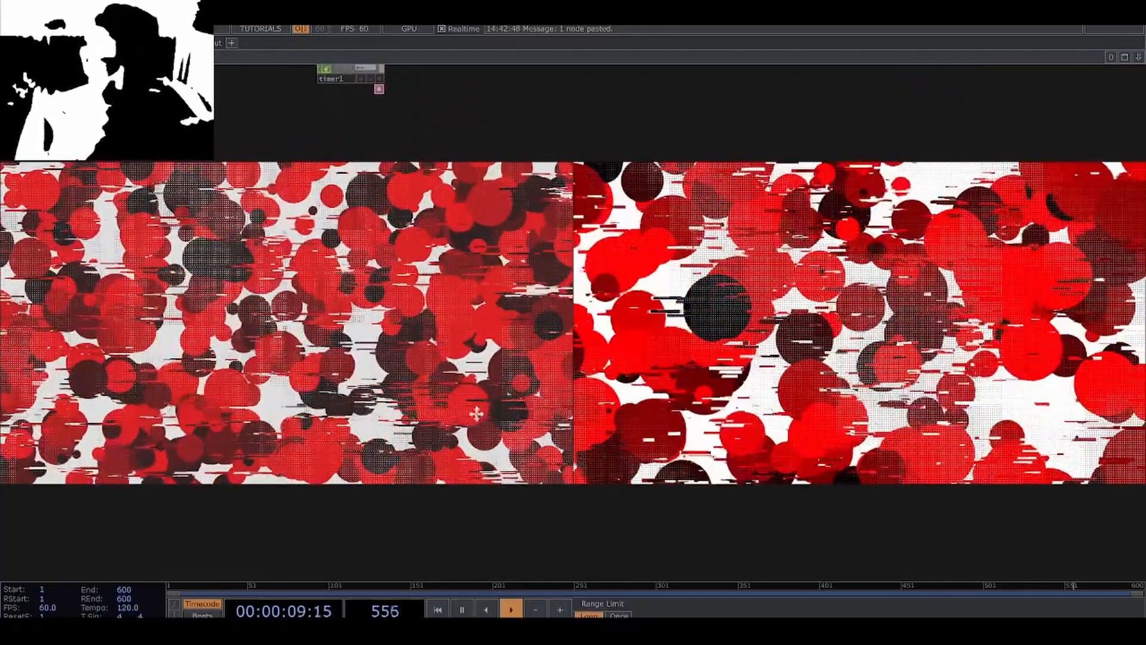
Examine the original and rebuilt networks against the two displayed results, and the point distribution in the line branch's lookupatt4.
{"action": "scroll", "coordinate": [513, 490], "scroll_direction": "down", "scroll_amount": 10}
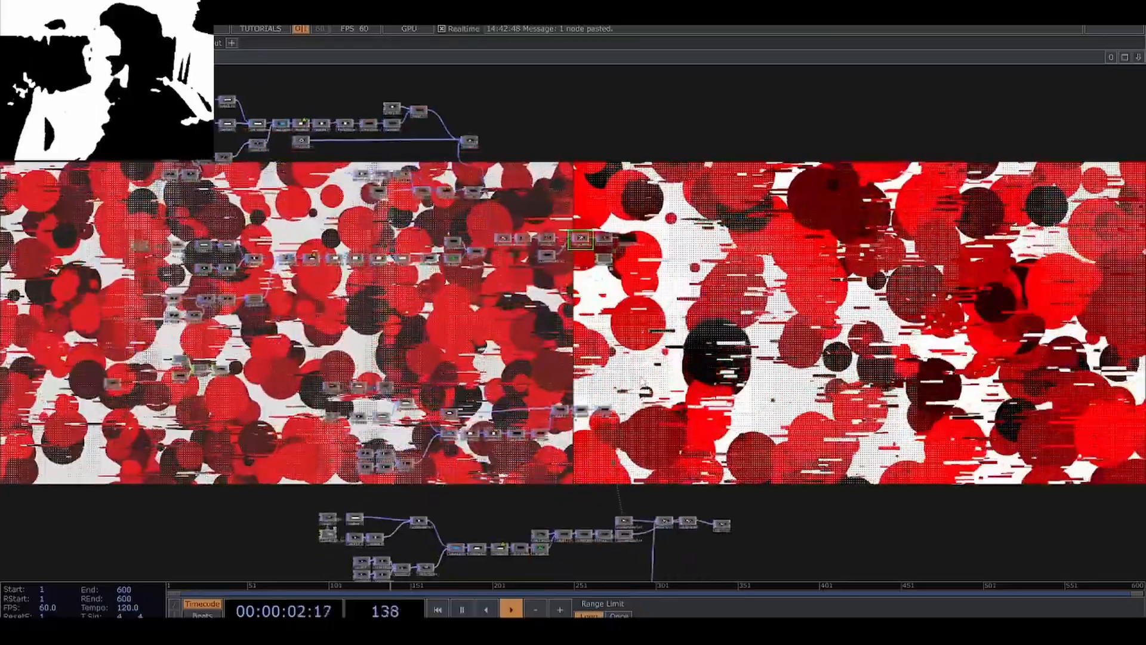
{"action": "scroll", "coordinate": [705, 438], "scroll_direction": "up", "scroll_amount": 3}
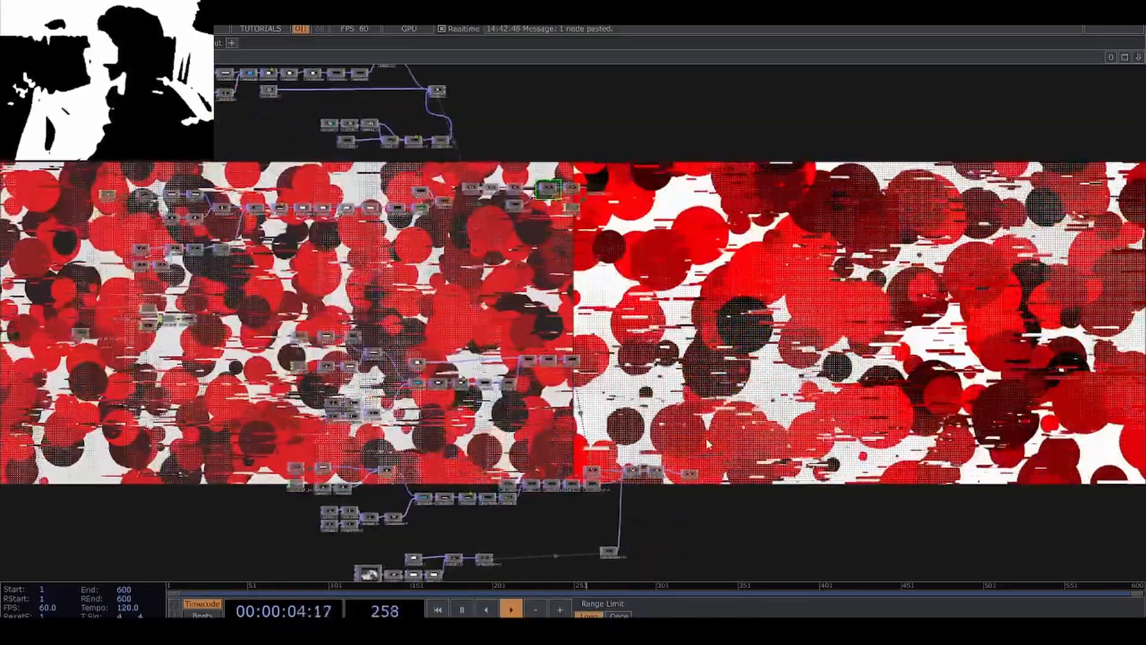
{"action": "scroll", "coordinate": [728, 424], "scroll_direction": "down", "scroll_amount": 3}
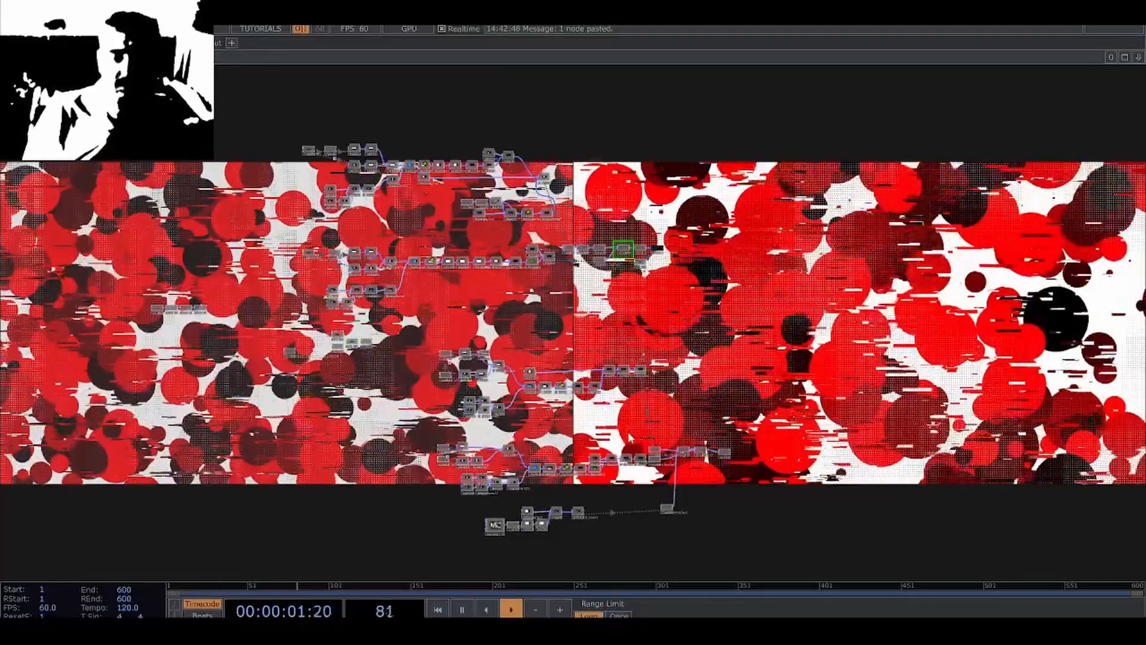
{"action": "scroll", "coordinate": [563, 449], "scroll_direction": "up", "scroll_amount": 5}
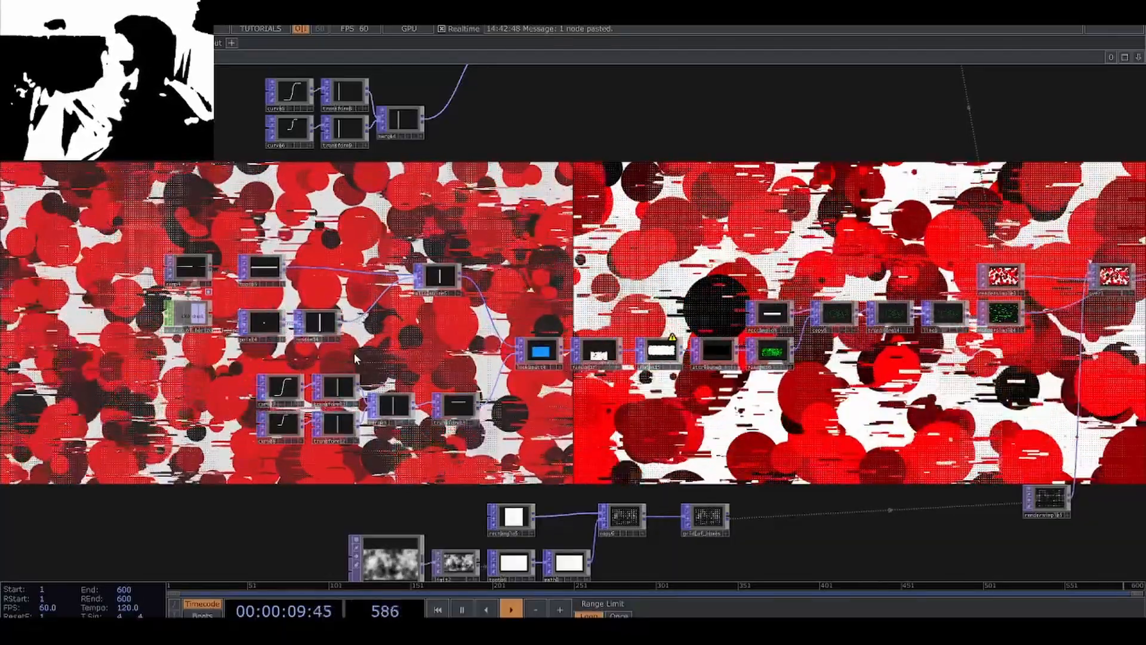
{"action": "left_click_drag", "start_coordinate": [652, 412], "coordinate": [641, 408]}
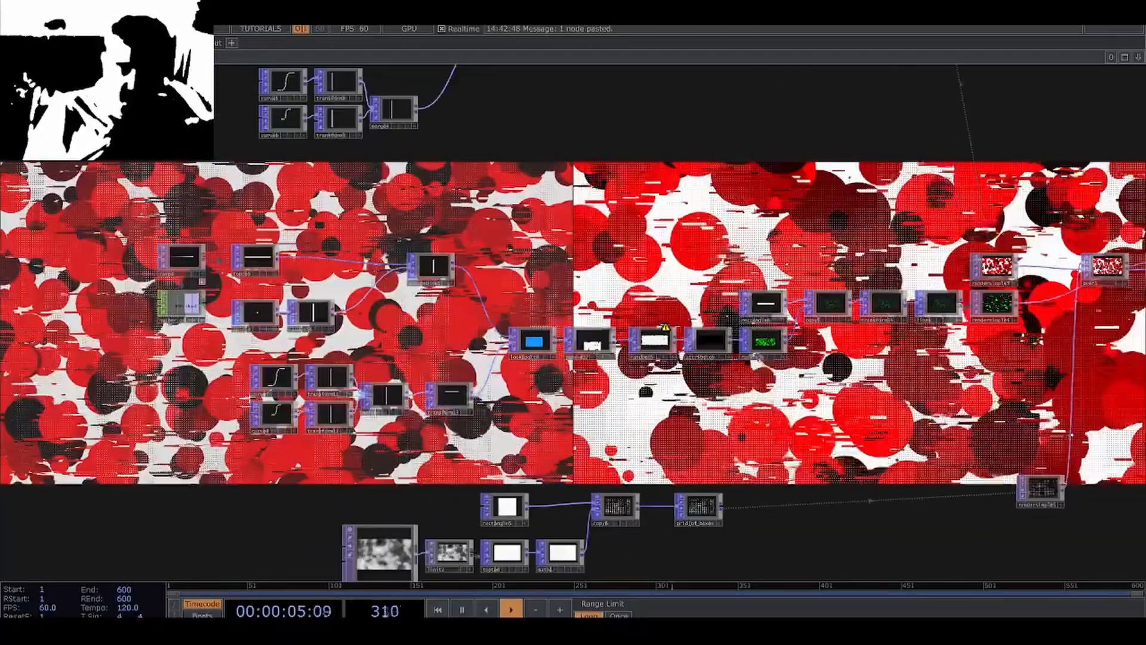
{"action": "scroll", "coordinate": [632, 391], "scroll_direction": "up", "scroll_amount": 10}
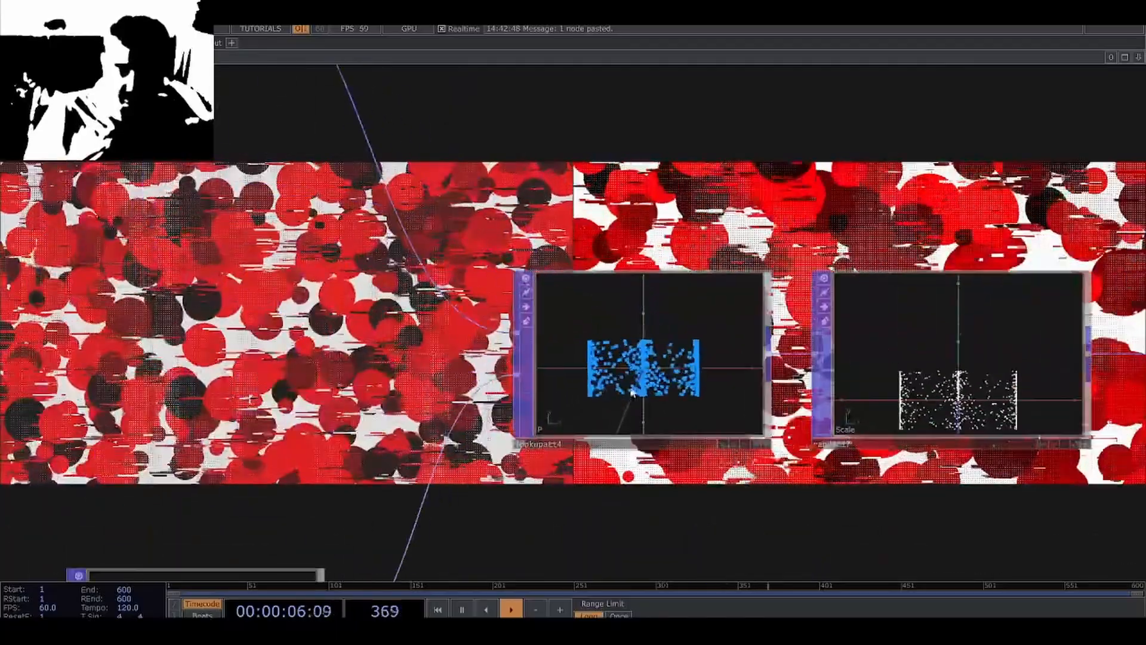
{"action": "scroll", "coordinate": [631, 391], "scroll_direction": "up", "scroll_amount": 5}
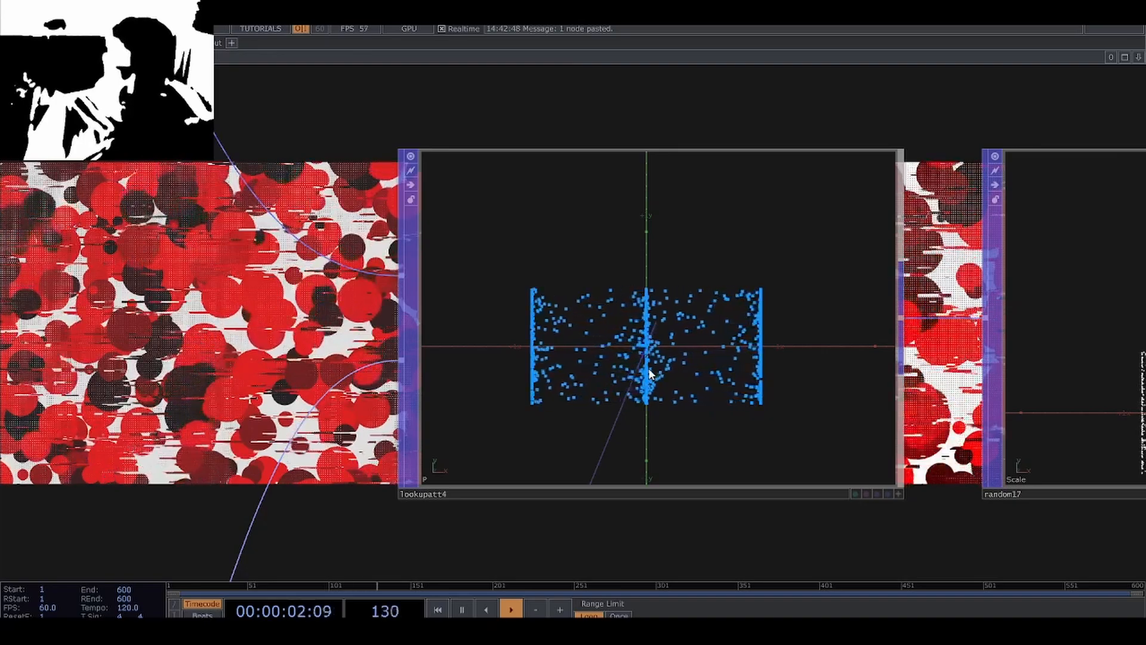
{"action": "scroll", "coordinate": [662, 498], "scroll_direction": "down", "scroll_amount": 5}
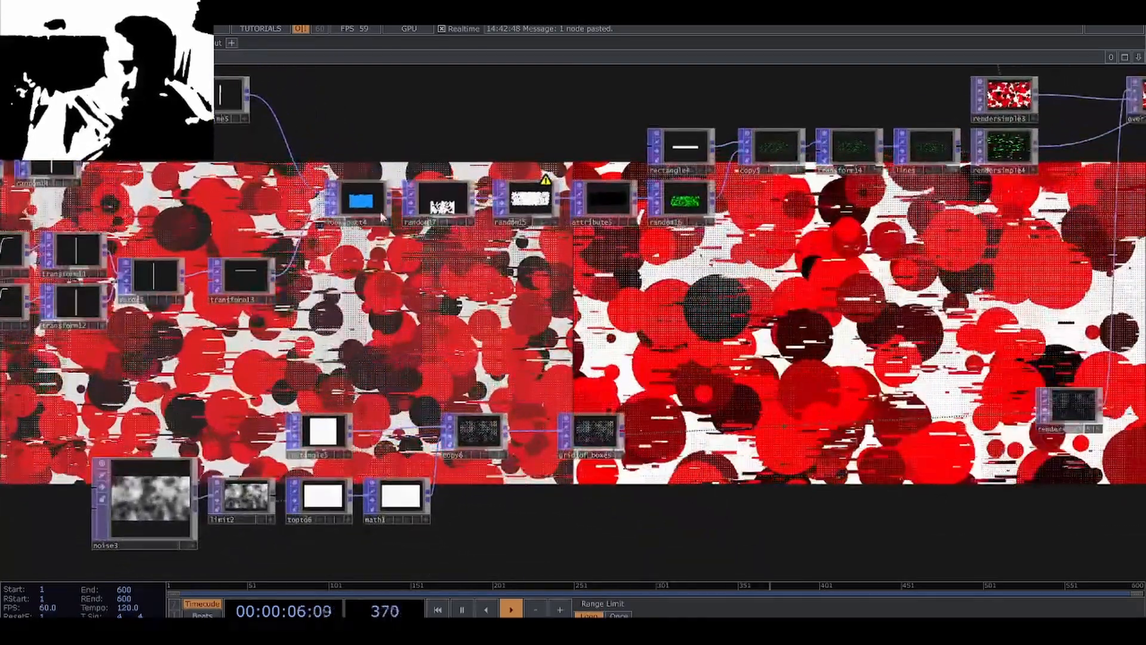
Examine the Scale distribution in the circle branch's random node and review how the rebuilt network's branches connect.
{"action": "scroll", "coordinate": [400, 200], "scroll_direction": "up", "scroll_amount": 5}
{"action": "left_click_drag", "start_coordinate": [542, 386], "coordinate": [570, 499]}
{"action": "scroll", "coordinate": [571, 504], "scroll_direction": "down", "scroll_amount": 5}
{"action": "left_click_drag", "start_coordinate": [522, 306], "coordinate": [501, 504]}
{"action": "scroll", "coordinate": [525, 271], "scroll_direction": "up", "scroll_amount": 8}
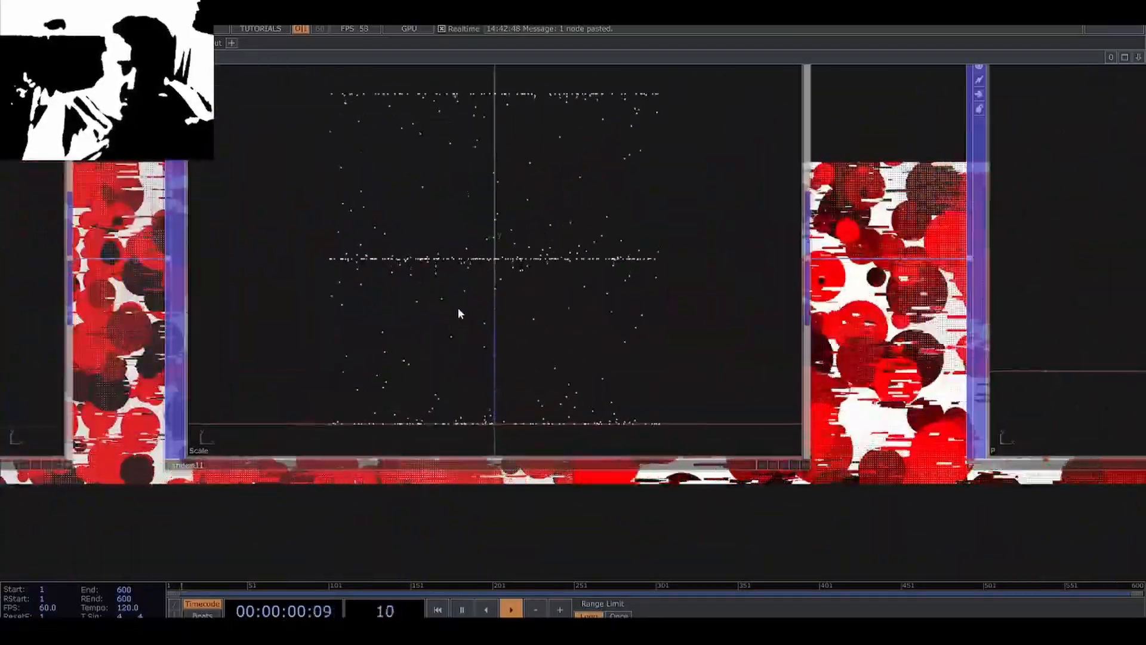
{"action": "scroll", "coordinate": [457, 307], "scroll_direction": "down", "scroll_amount": 8}
{"action": "left_click_drag", "start_coordinate": [777, 477], "coordinate": [446, 272]}
{"action": "scroll", "coordinate": [443, 328], "scroll_direction": "down", "scroll_amount": 3}
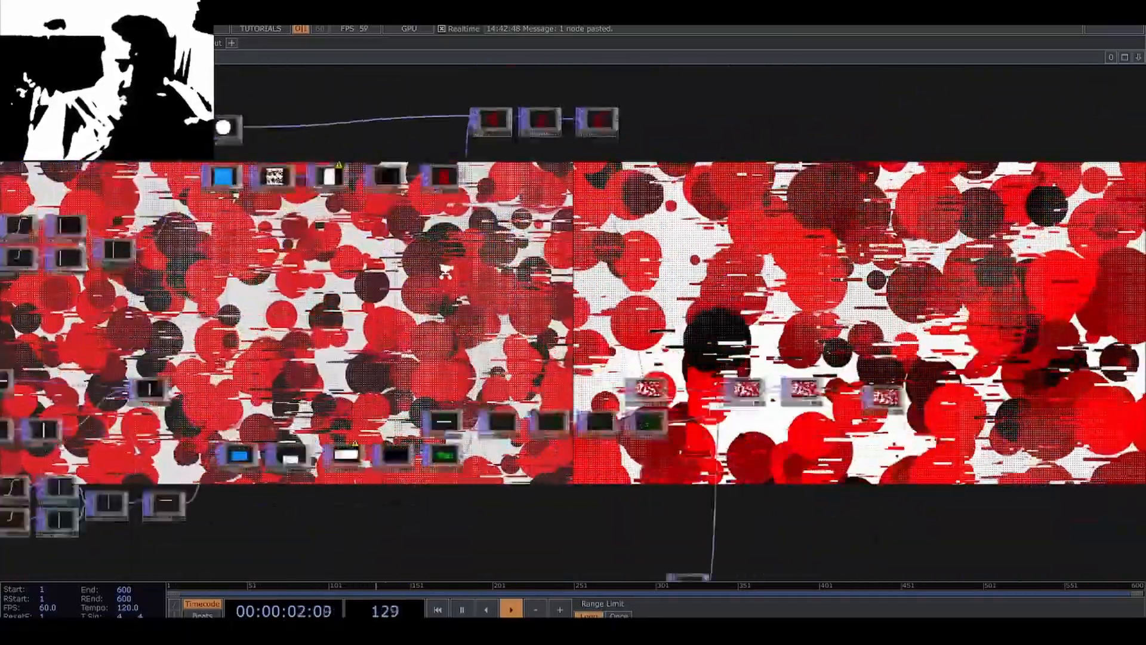
{"action": "scroll", "coordinate": [445, 272], "scroll_direction": "down", "scroll_amount": 2}
{"action": "left_click_drag", "start_coordinate": [740, 484], "coordinate": [787, 483]}
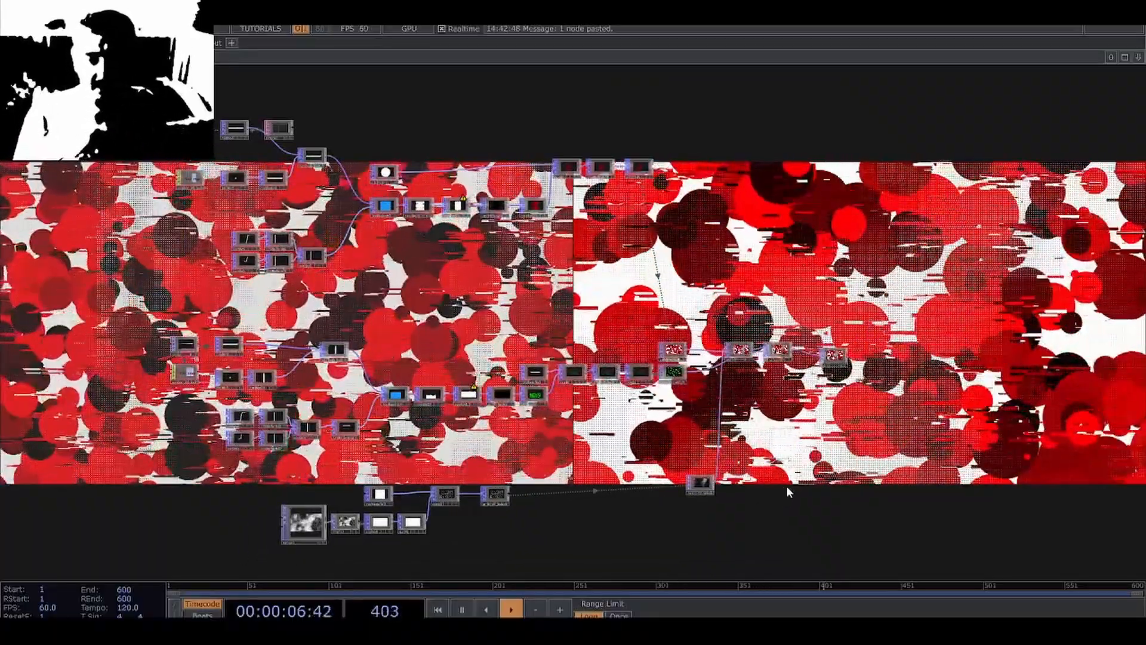